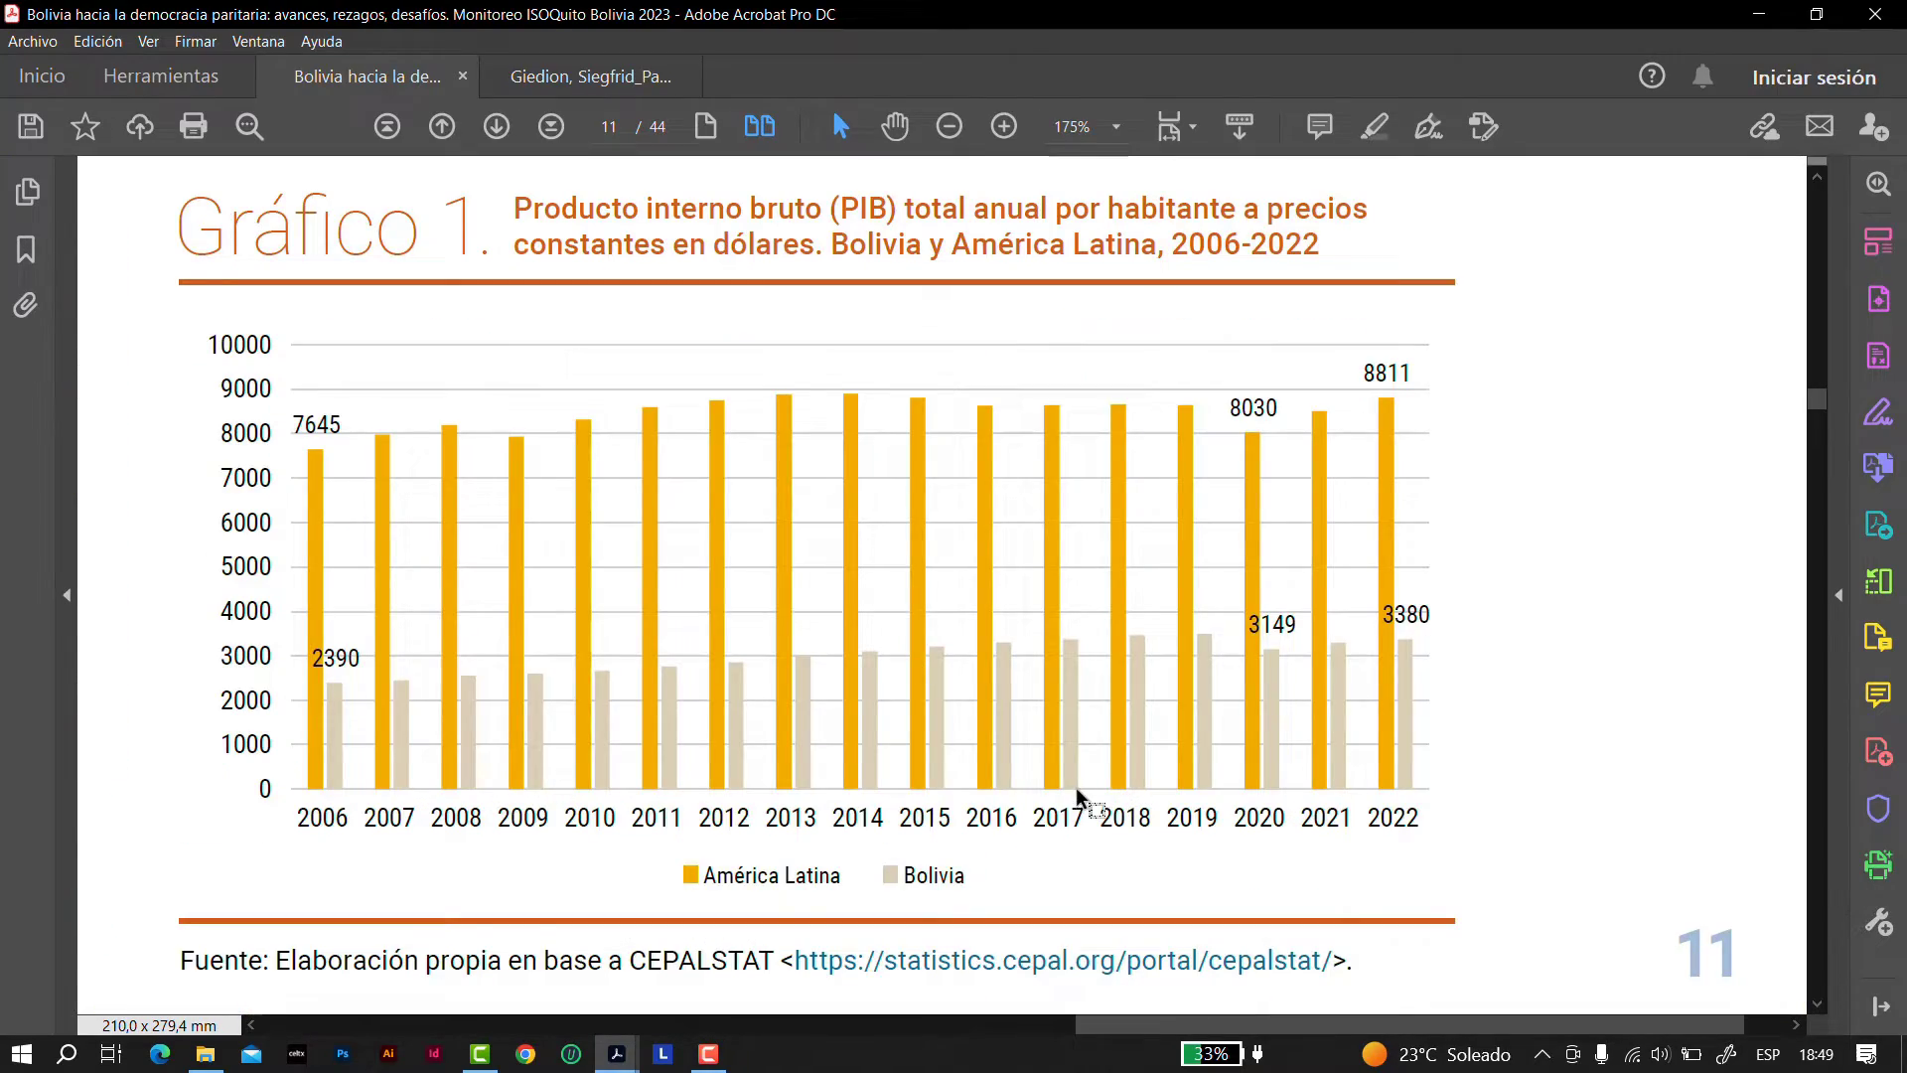
Look through the report, examining Gráfico 1 on page 11, the following charts, the cover and Tabla 9 up close
scroll(1079, 793, down, 3)
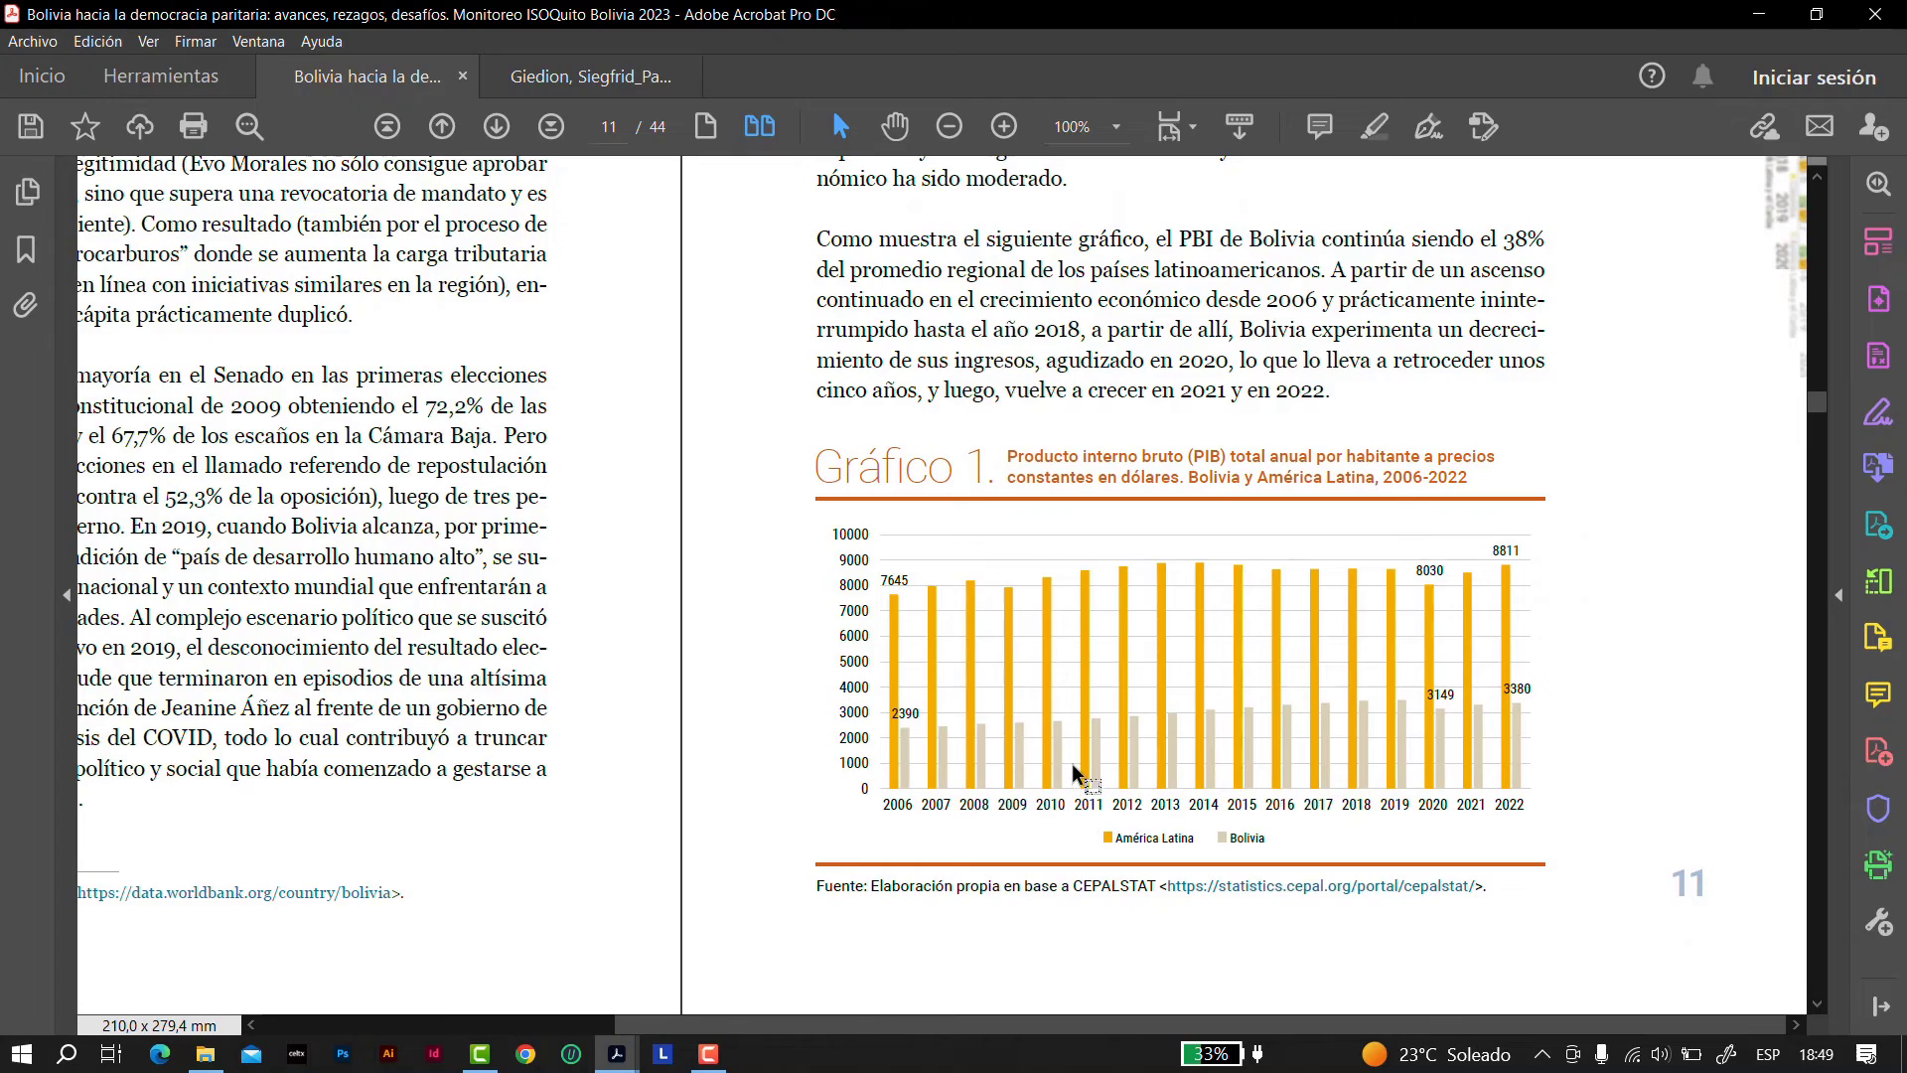
scroll(1075, 773, down, 2)
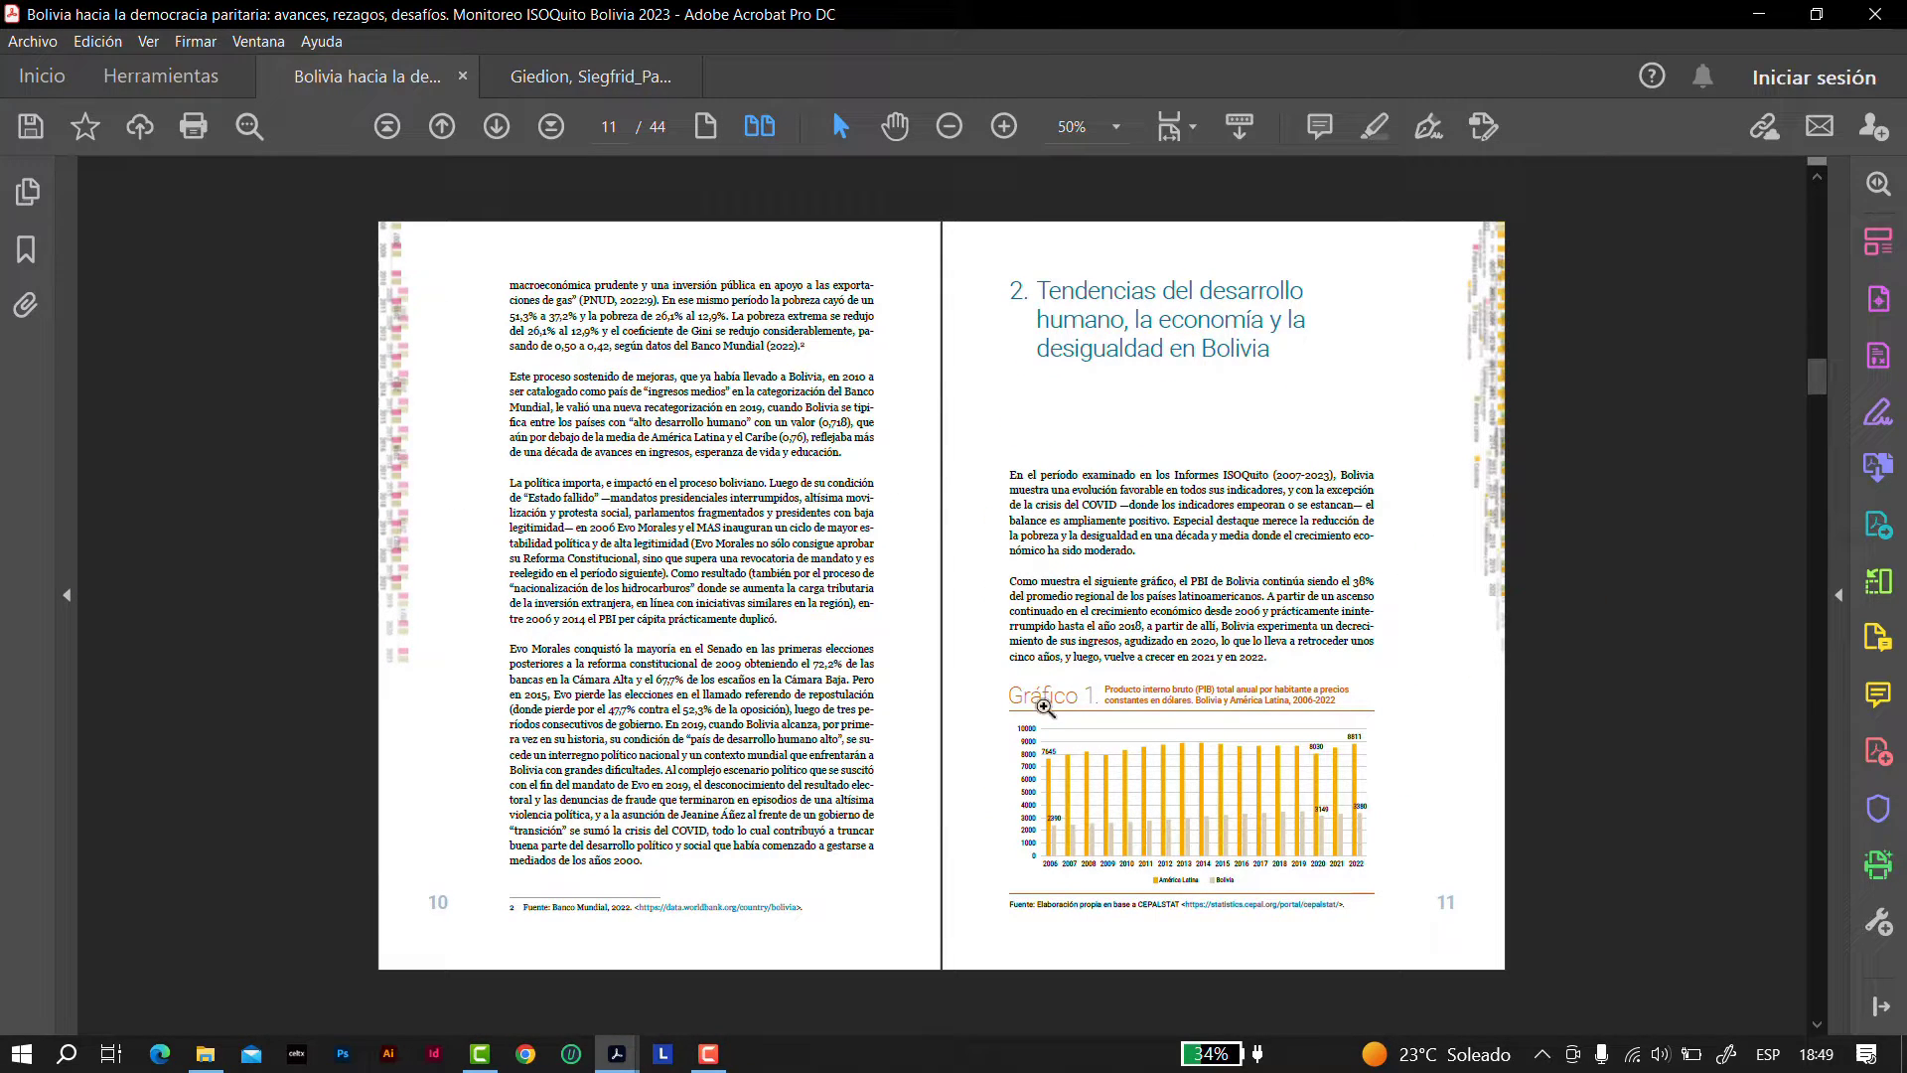
scroll(1260, 824, down, 1)
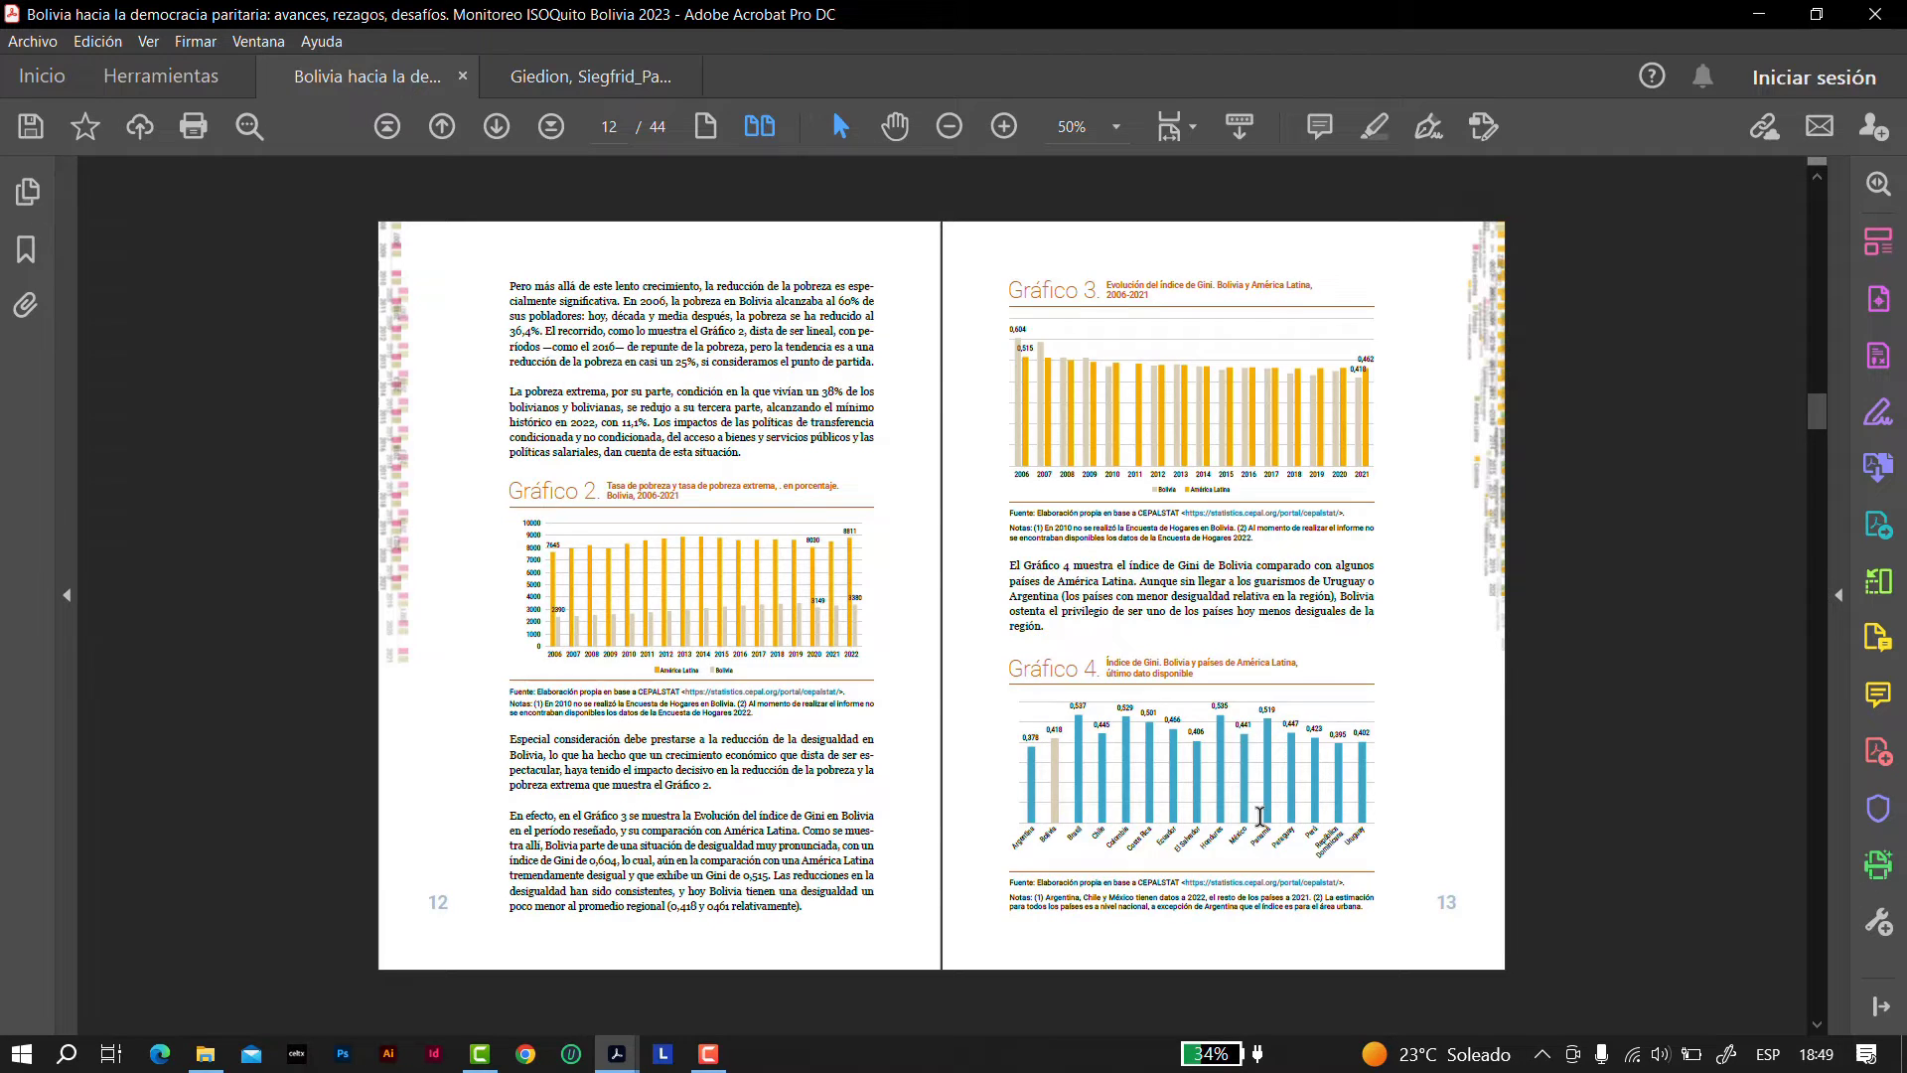
scroll(1260, 944, down, 1)
scroll(1260, 944, up, 3)
scroll(1286, 823, down, 1)
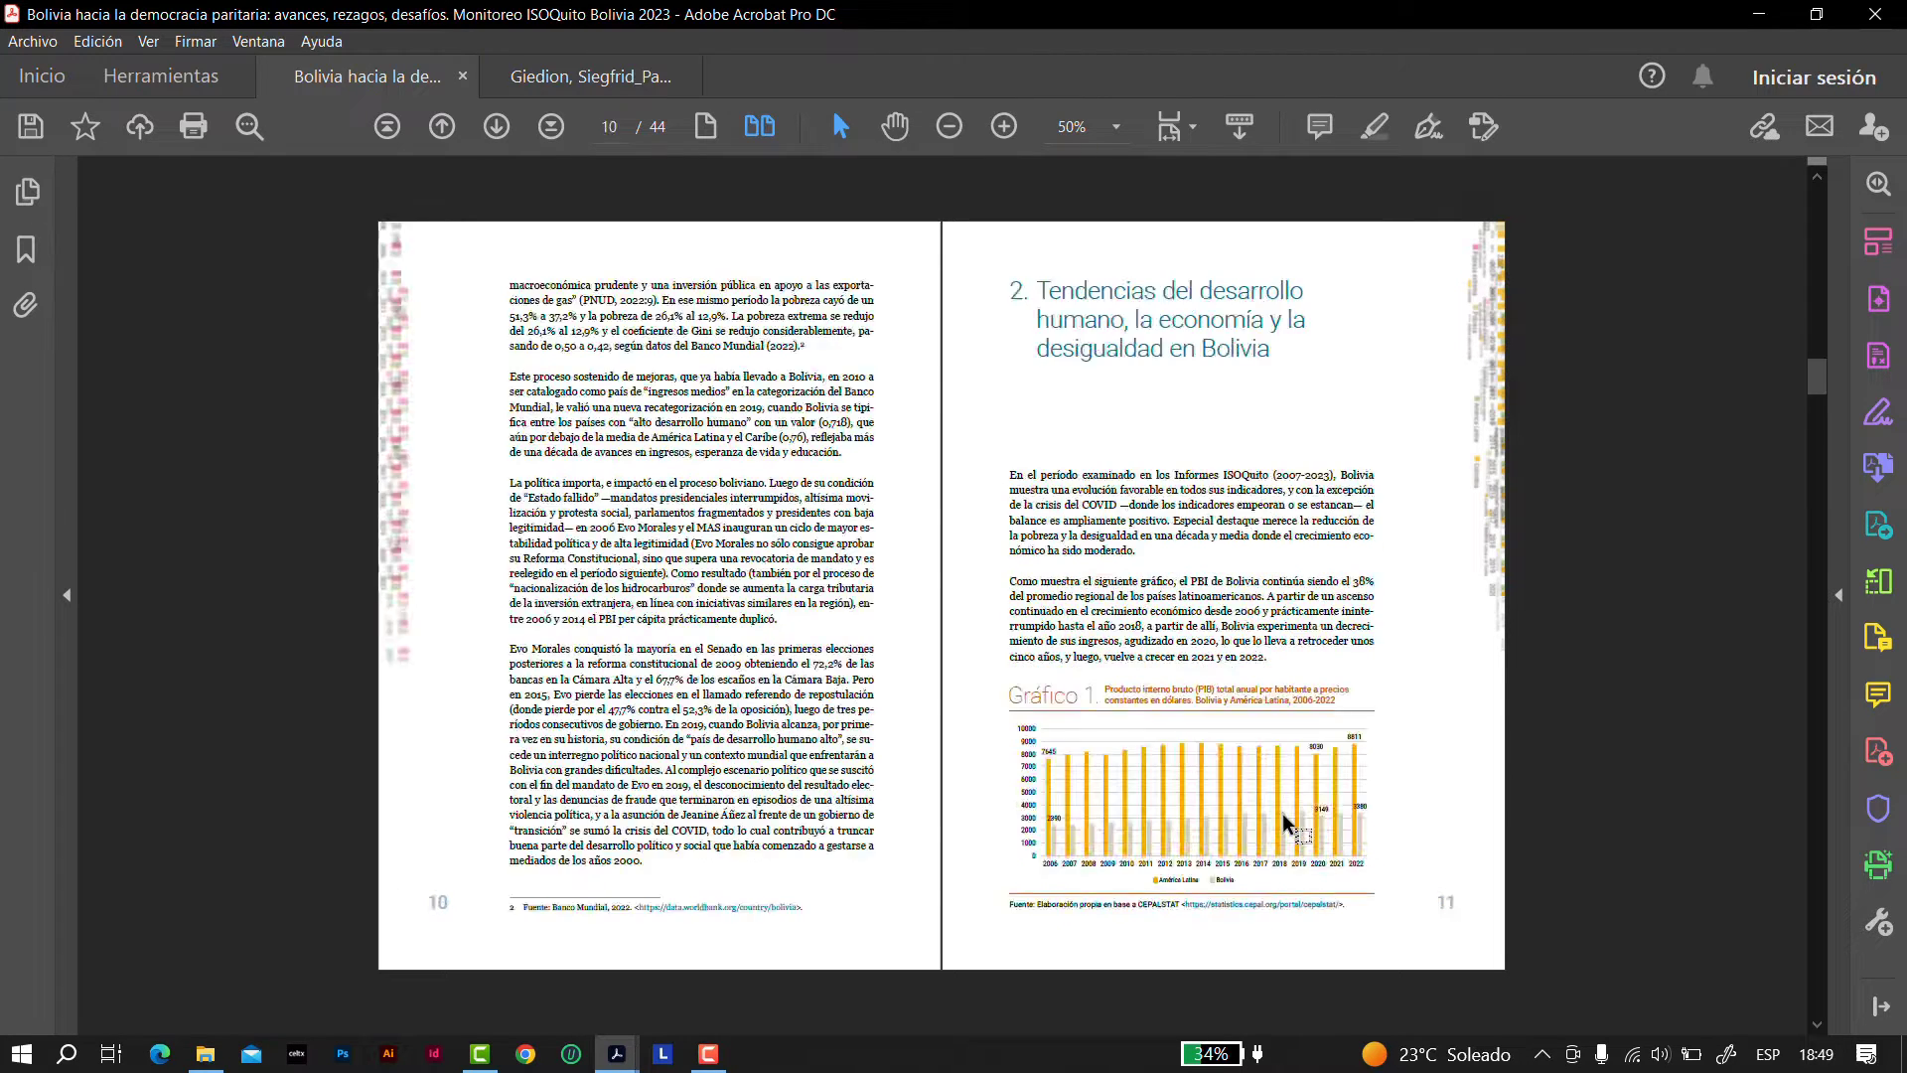
scroll(1285, 822, up, 3)
scroll(1285, 825, up, 3)
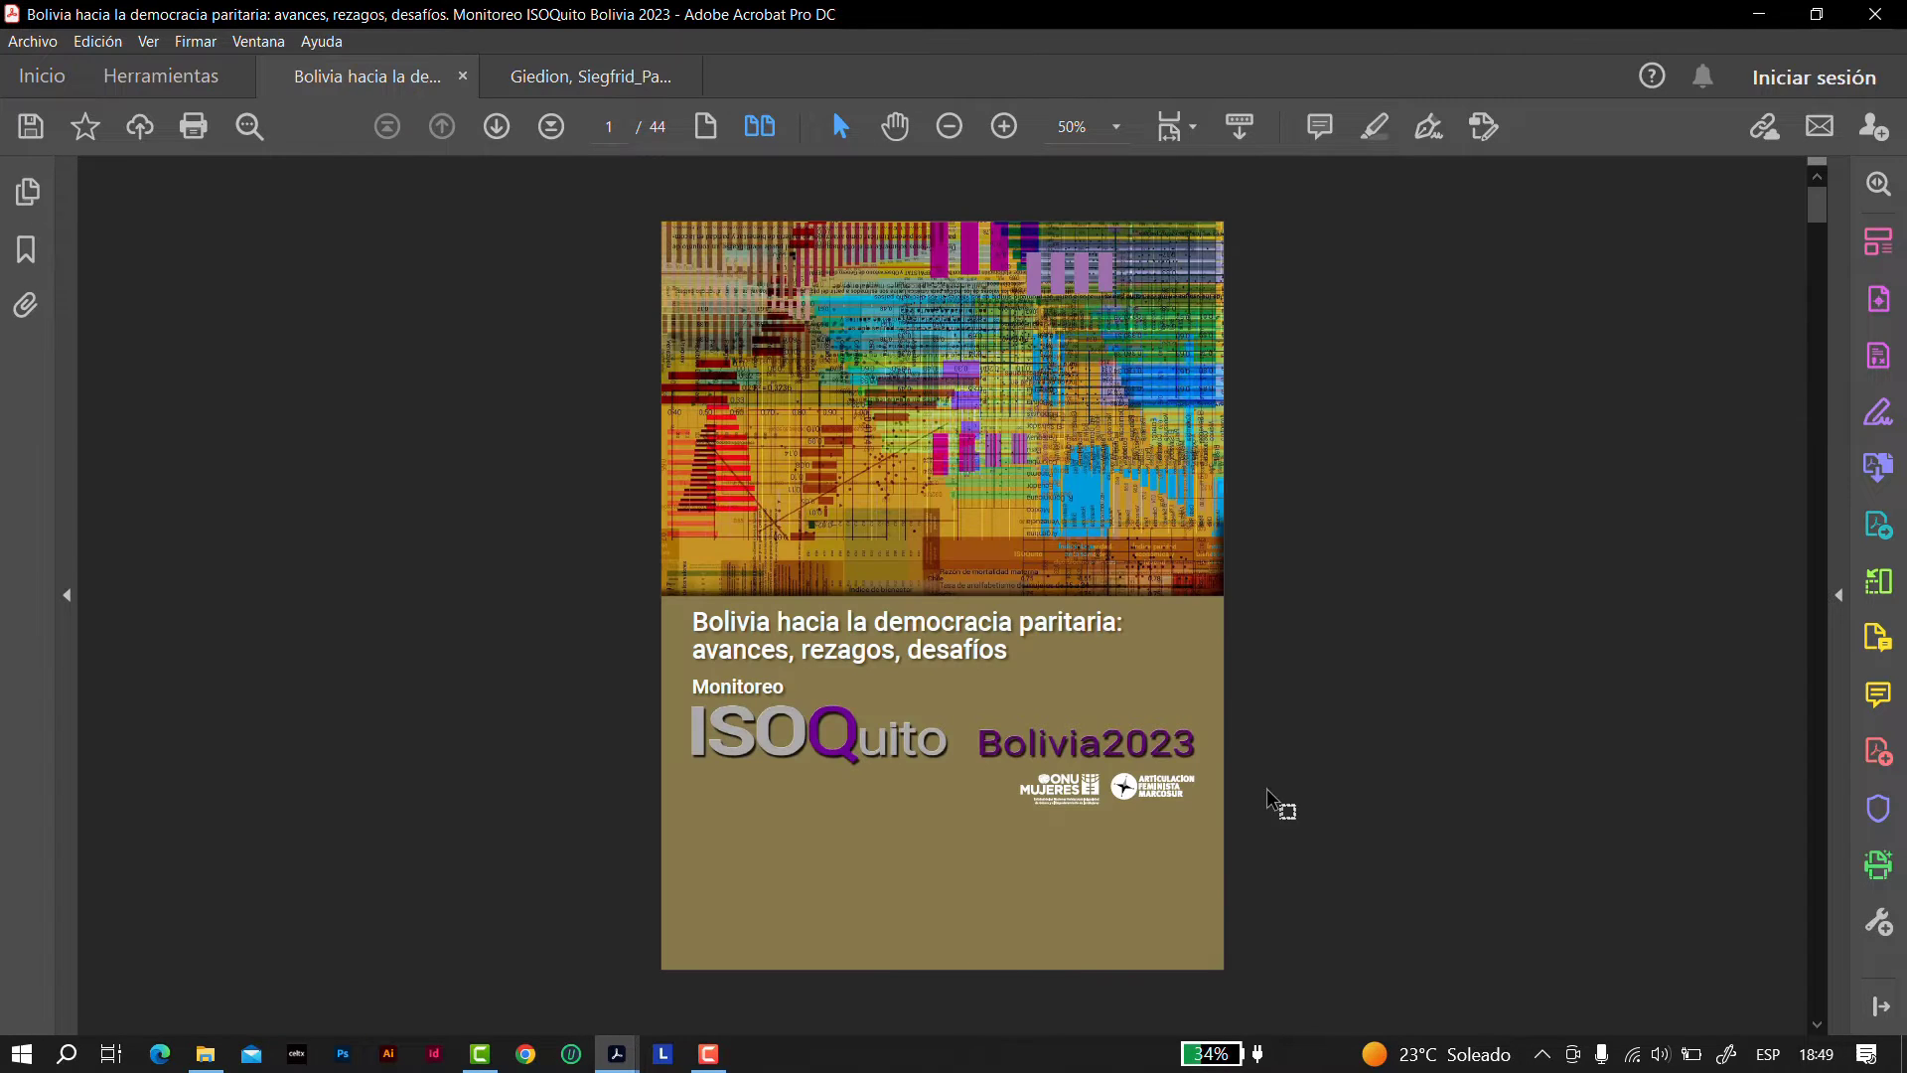
drag(1000, 397, 1250, 688)
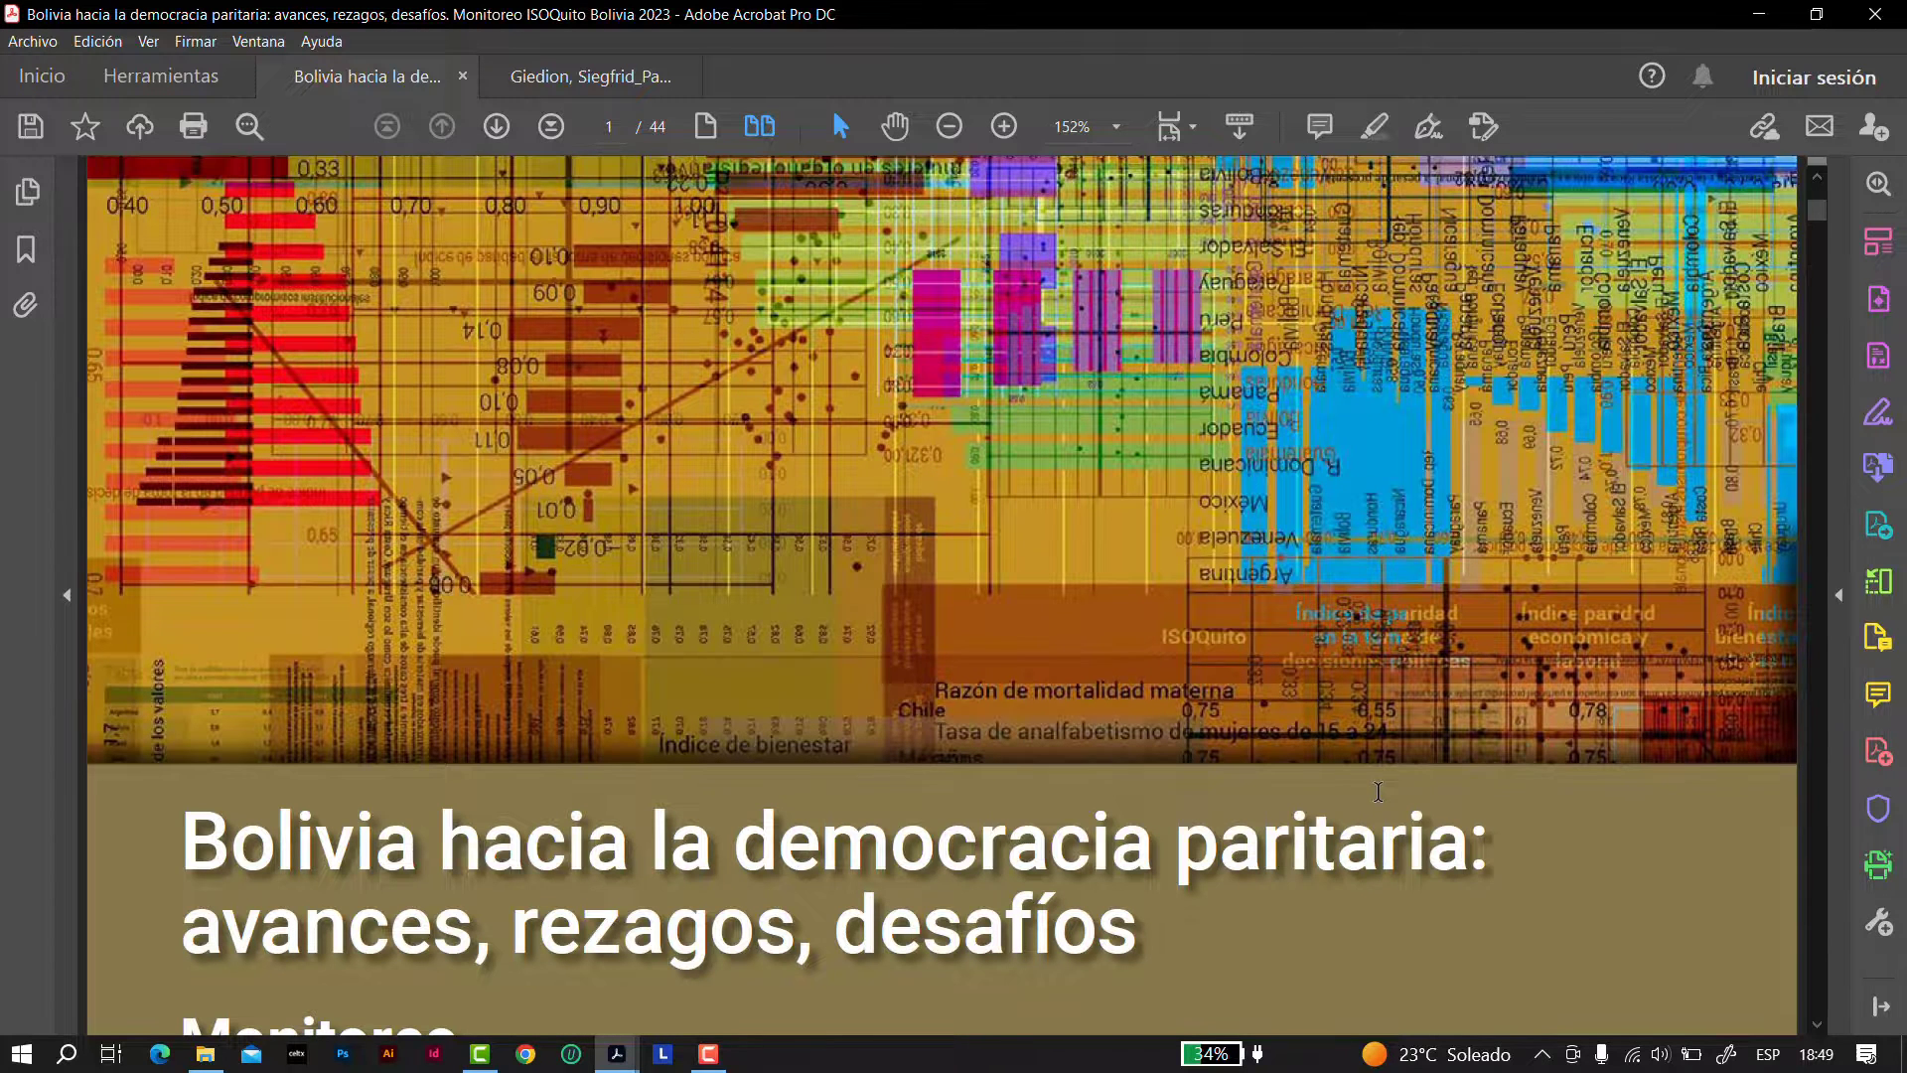
scroll(1471, 934, down, 2)
scroll(1505, 925, down, 1)
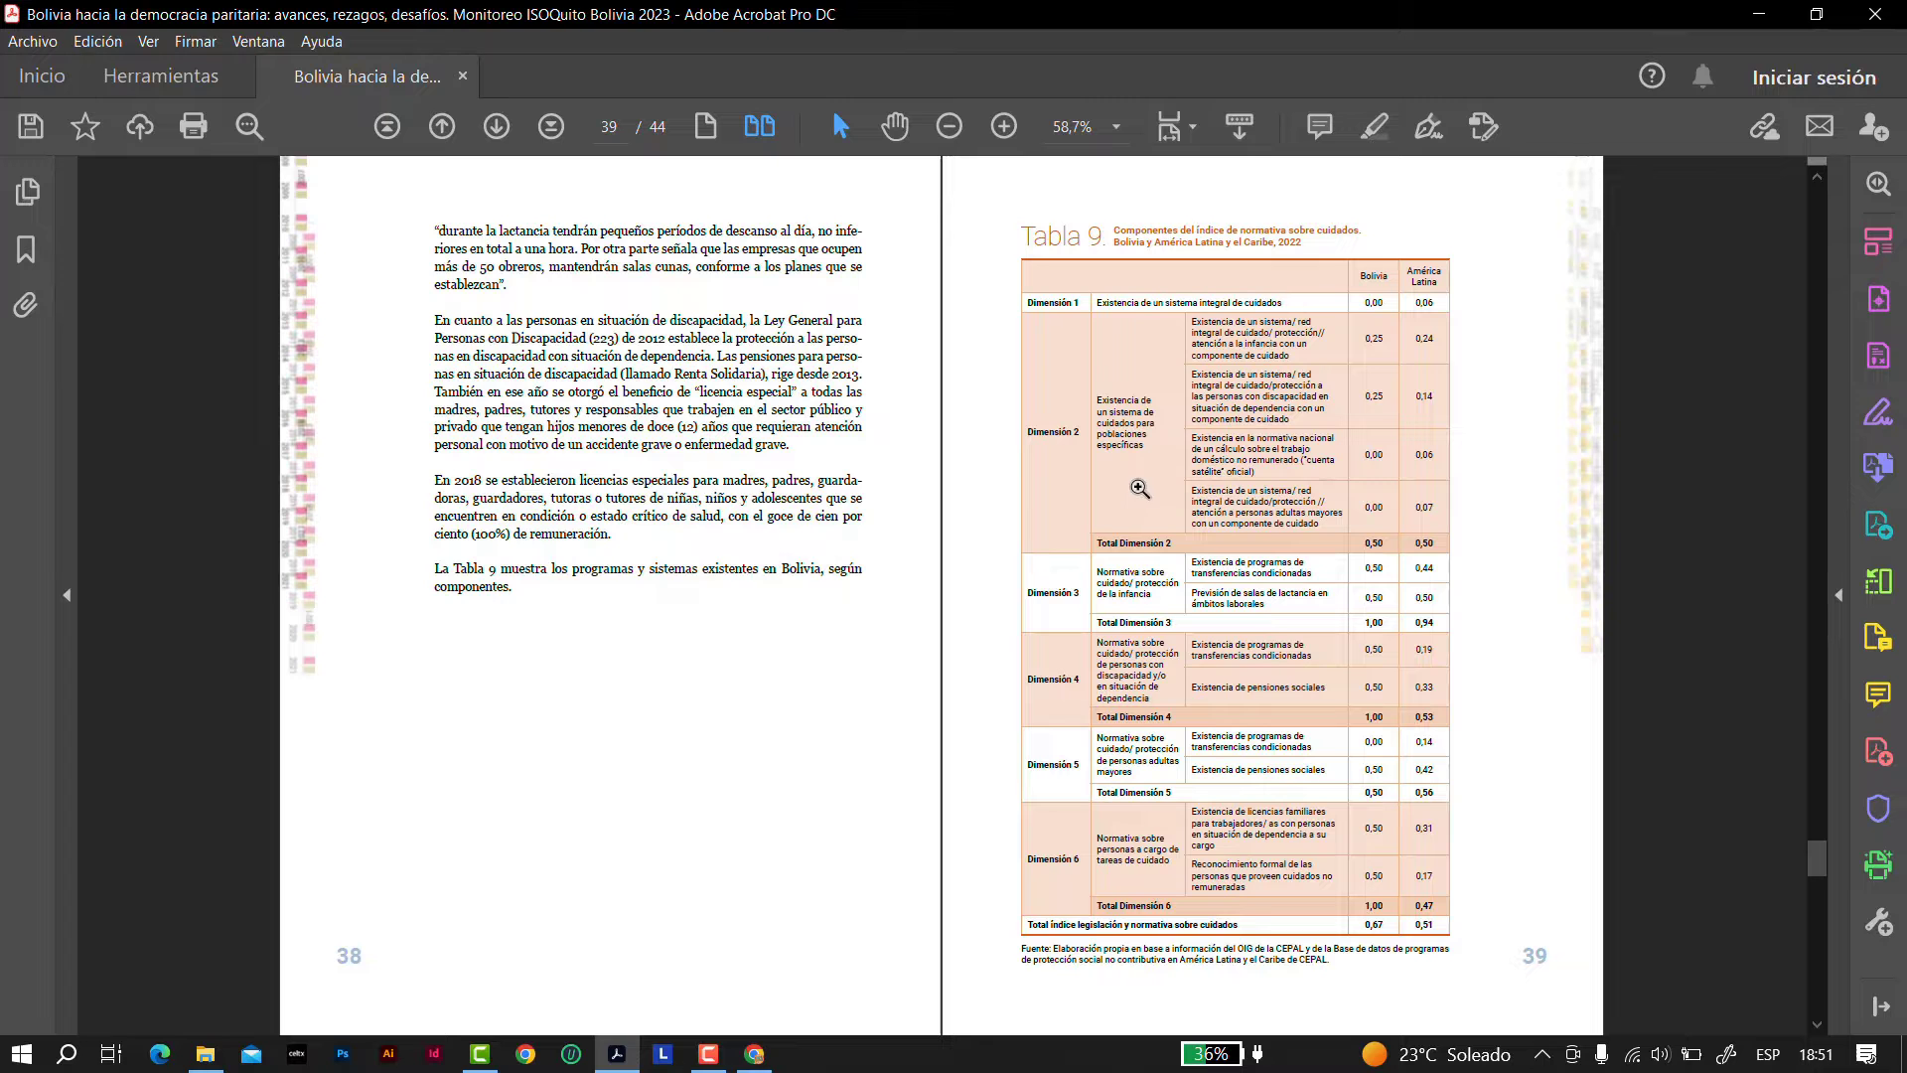
drag(1001, 206, 1505, 623)
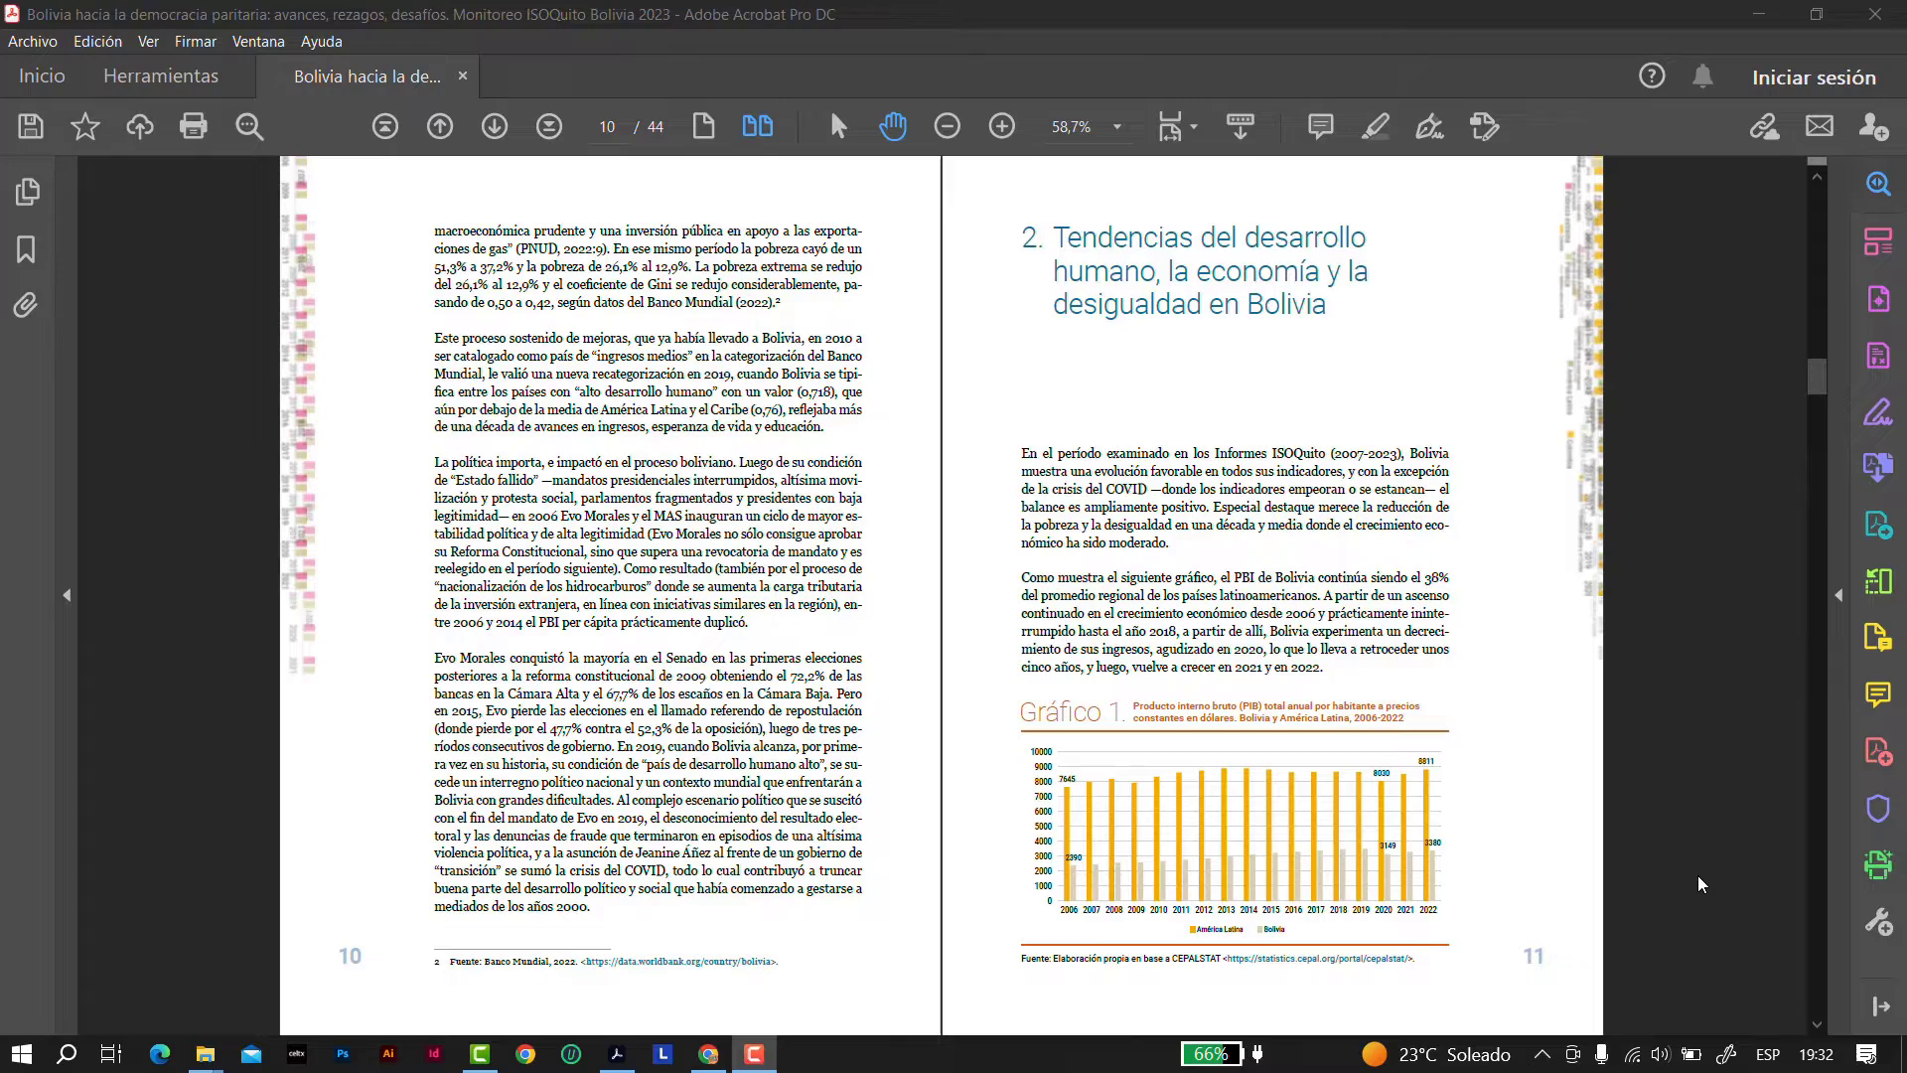
Remove the Editar PDF shortcut from the tools shortcut list
click(1699, 879)
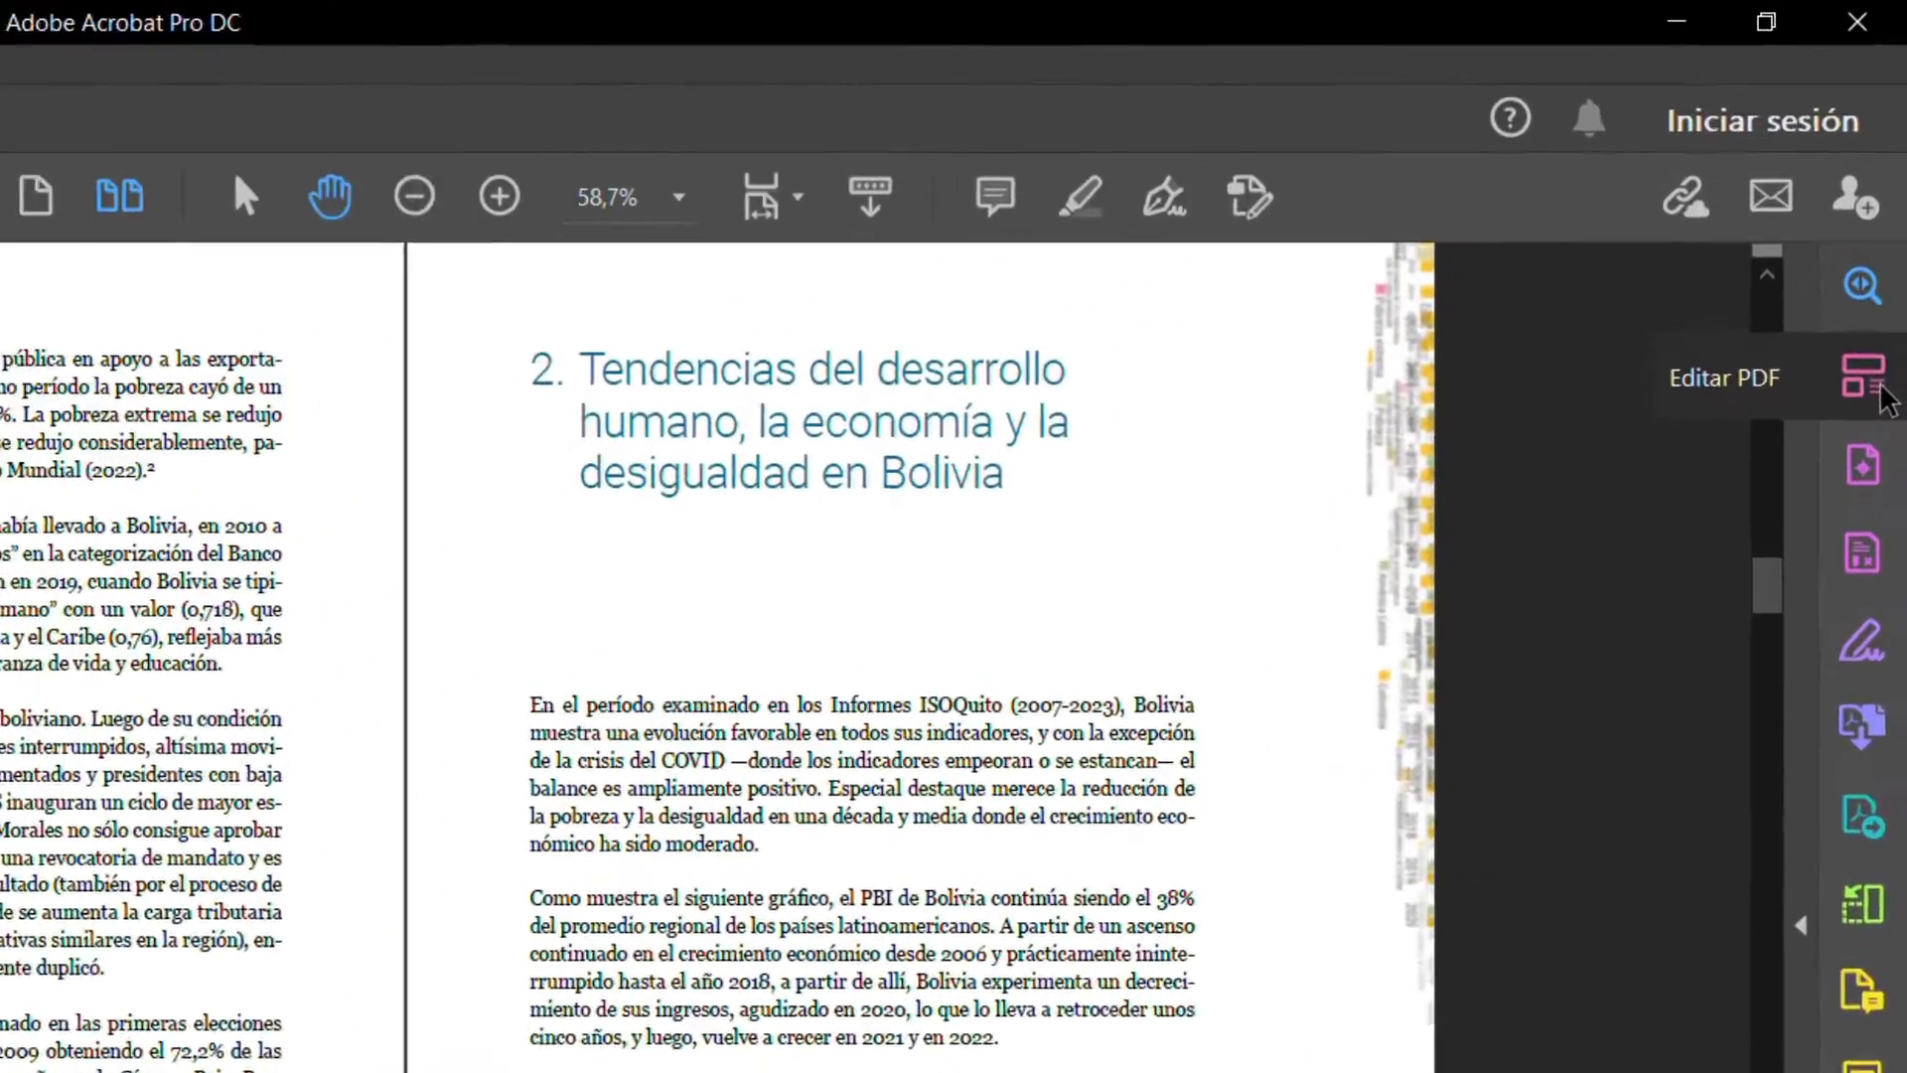
click(129, 79)
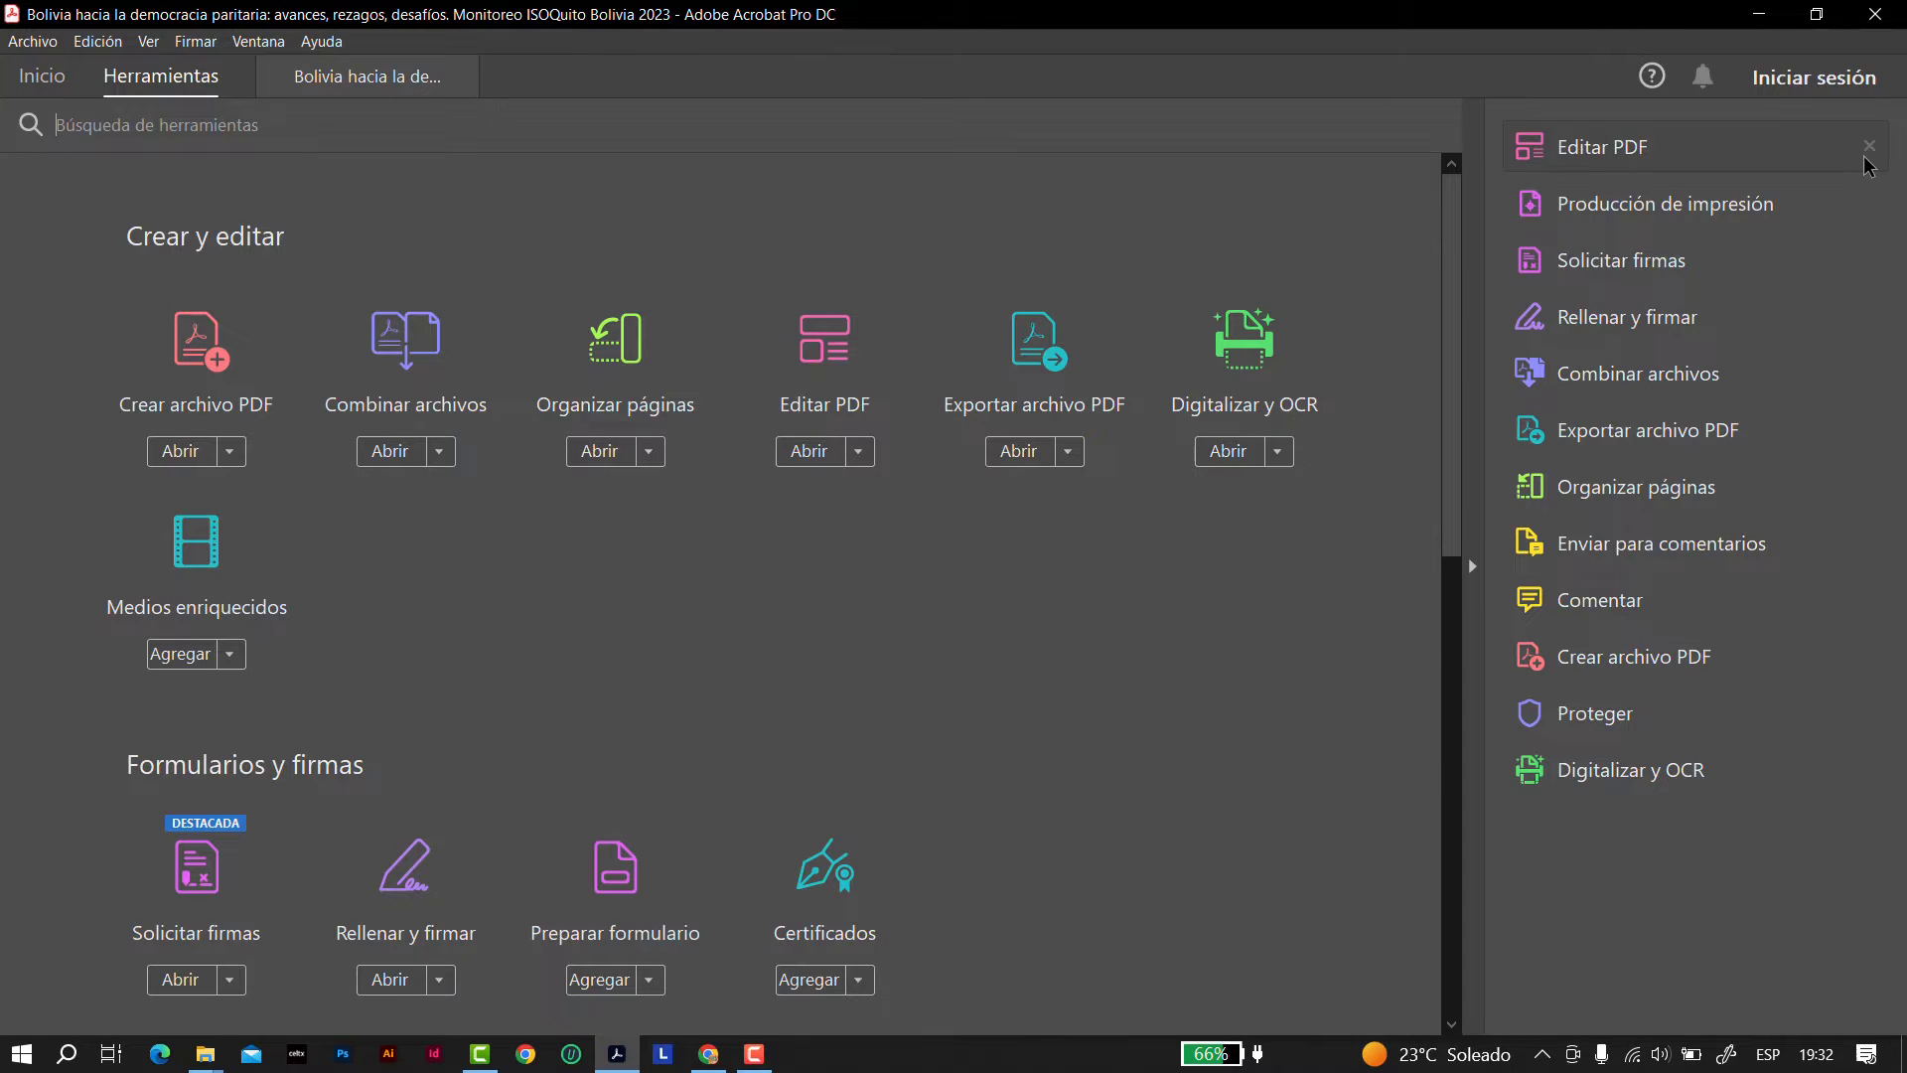
click(1870, 149)
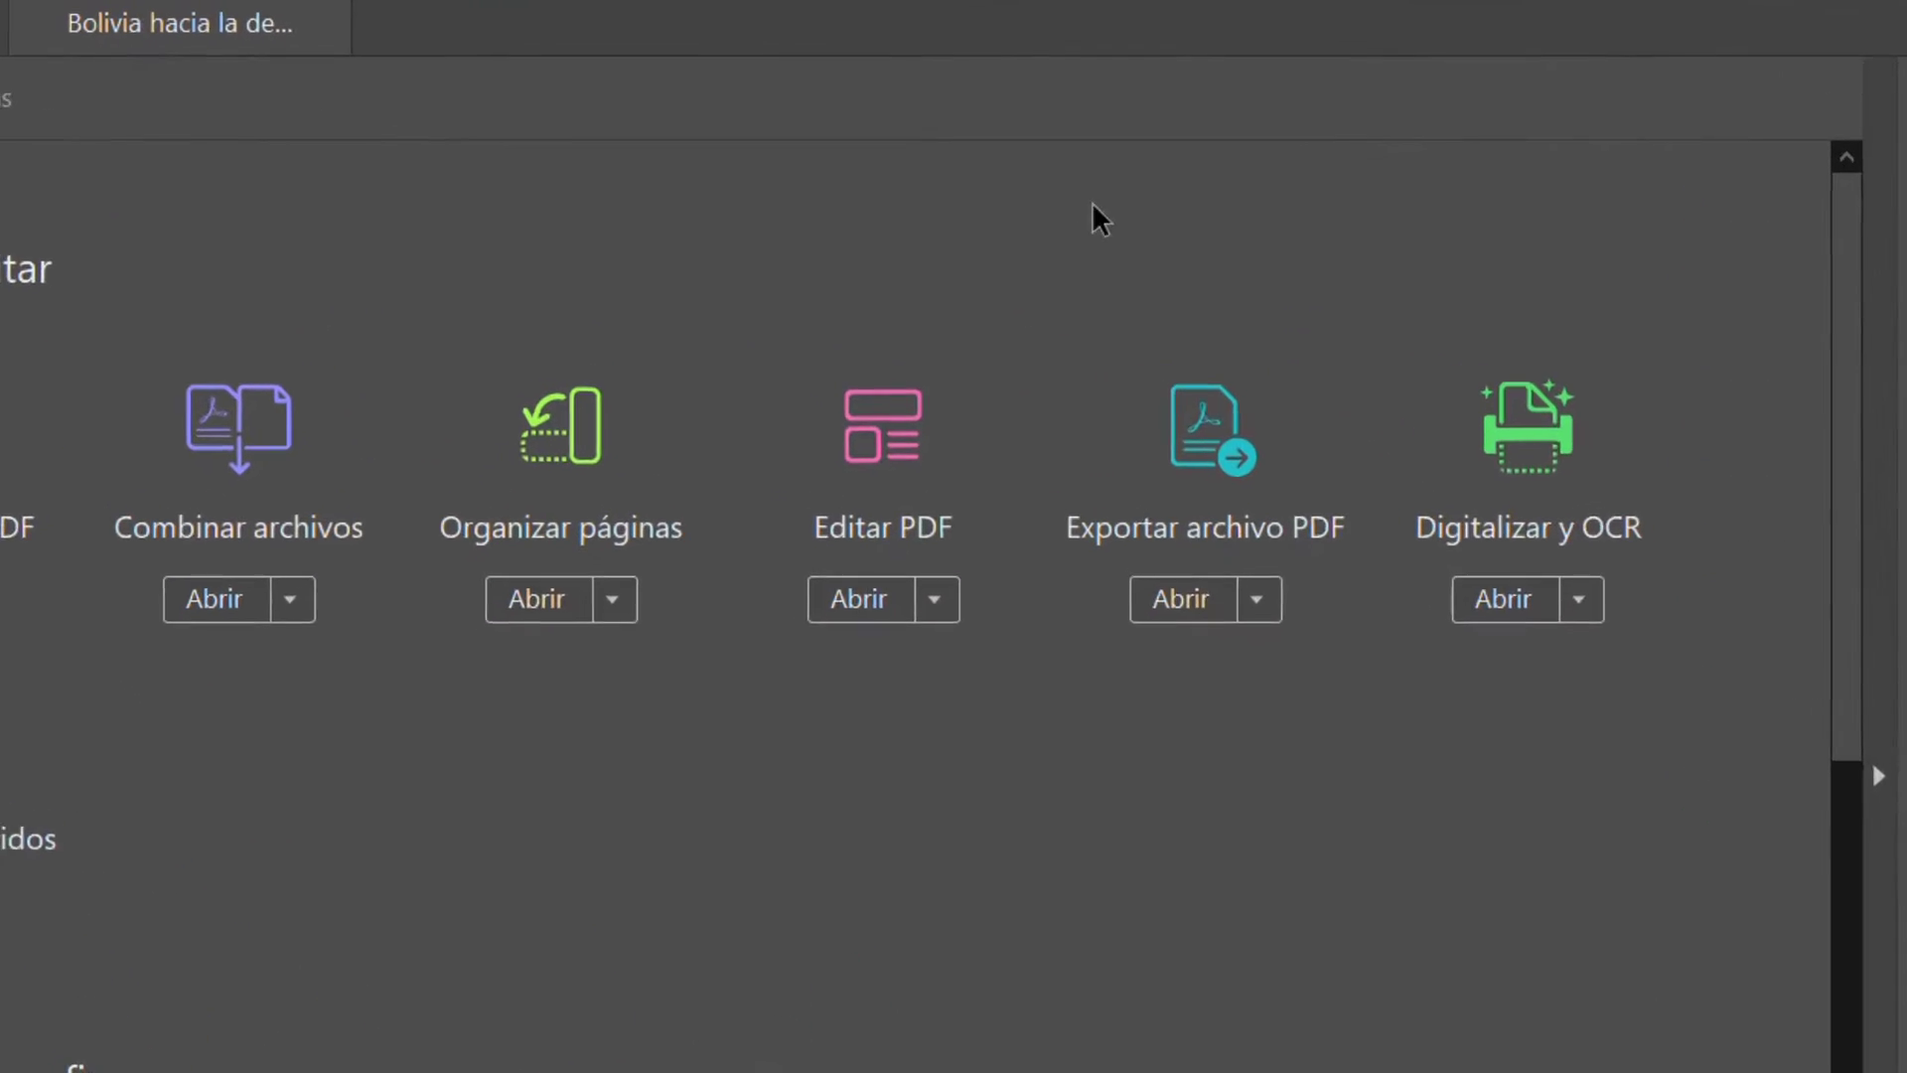
Add Editar PDF back as a shortcut and move it to the first place in the shortcut list
click(885, 625)
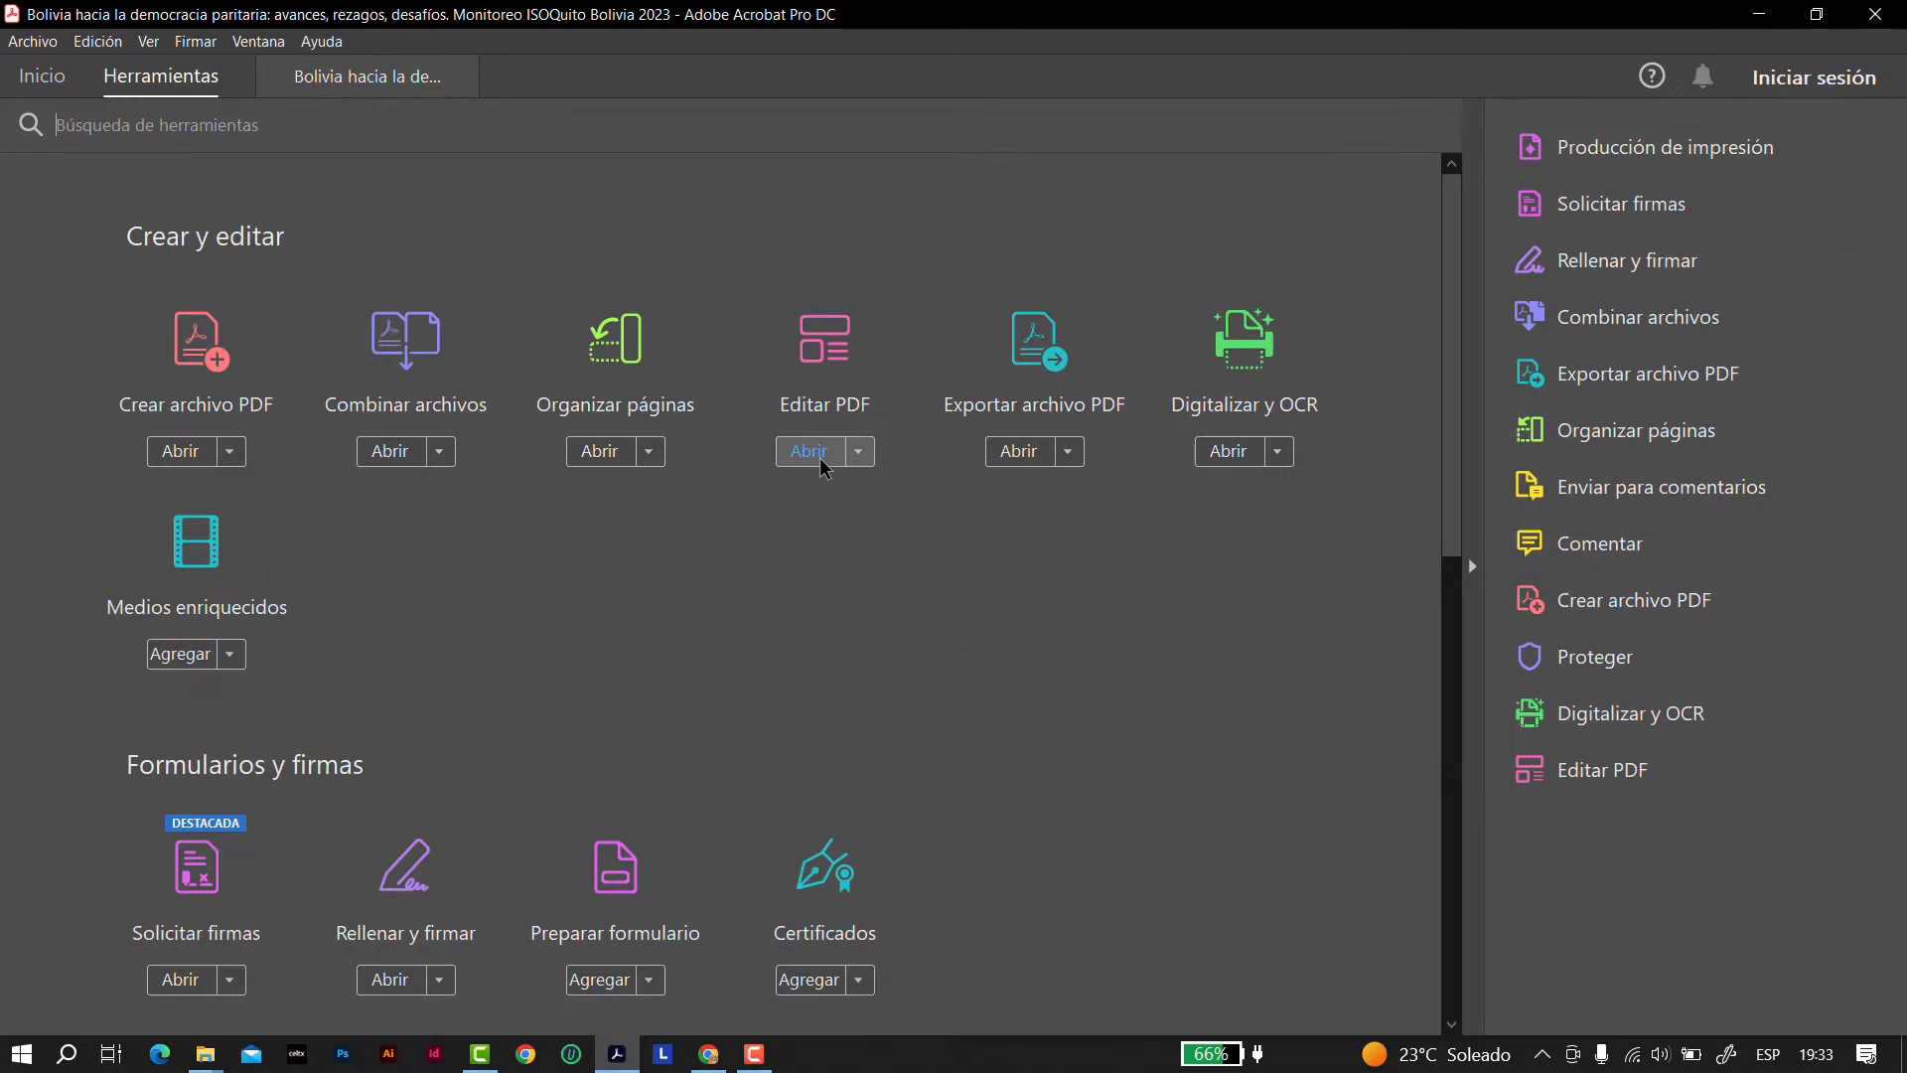
drag(1595, 770, 1580, 117)
Start editing the PDF and add a text box below the section 2 heading on page 11 reading "Este es un texto nuevo"
click(829, 347)
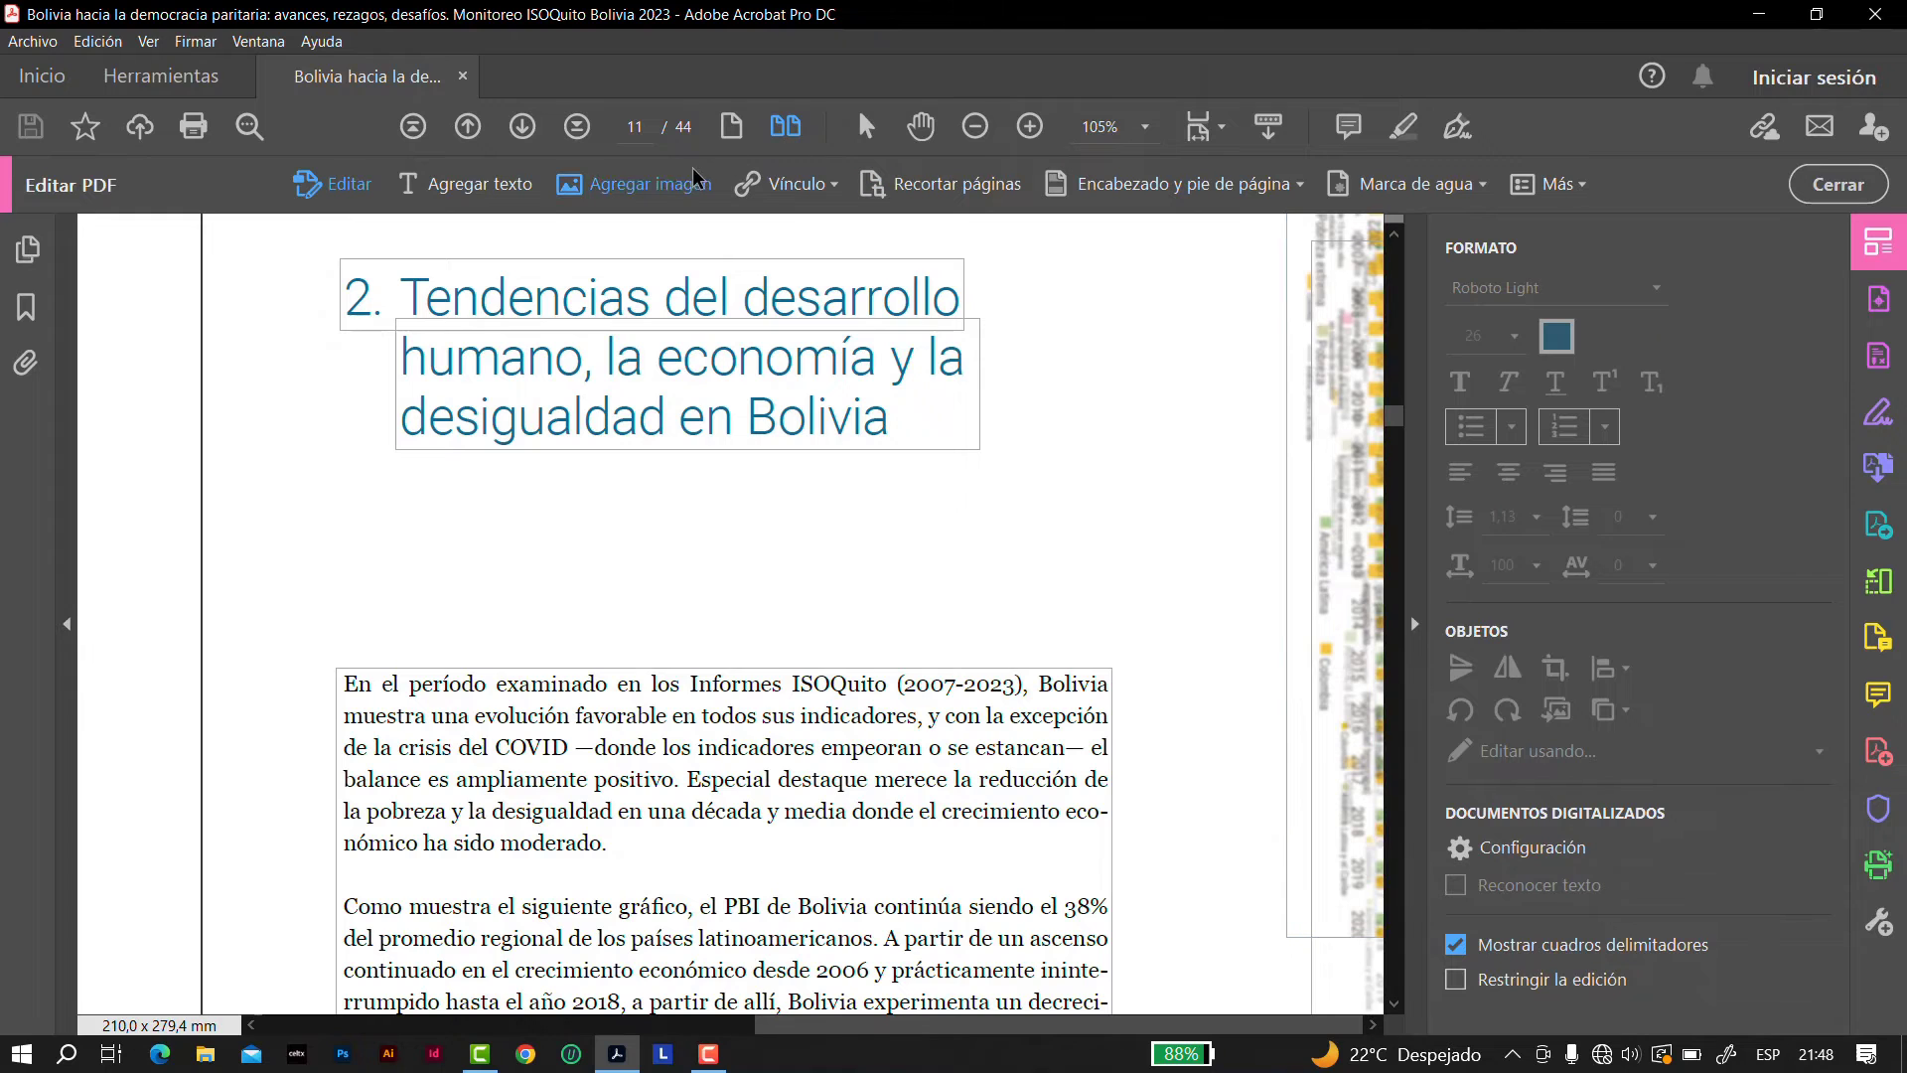
click(477, 186)
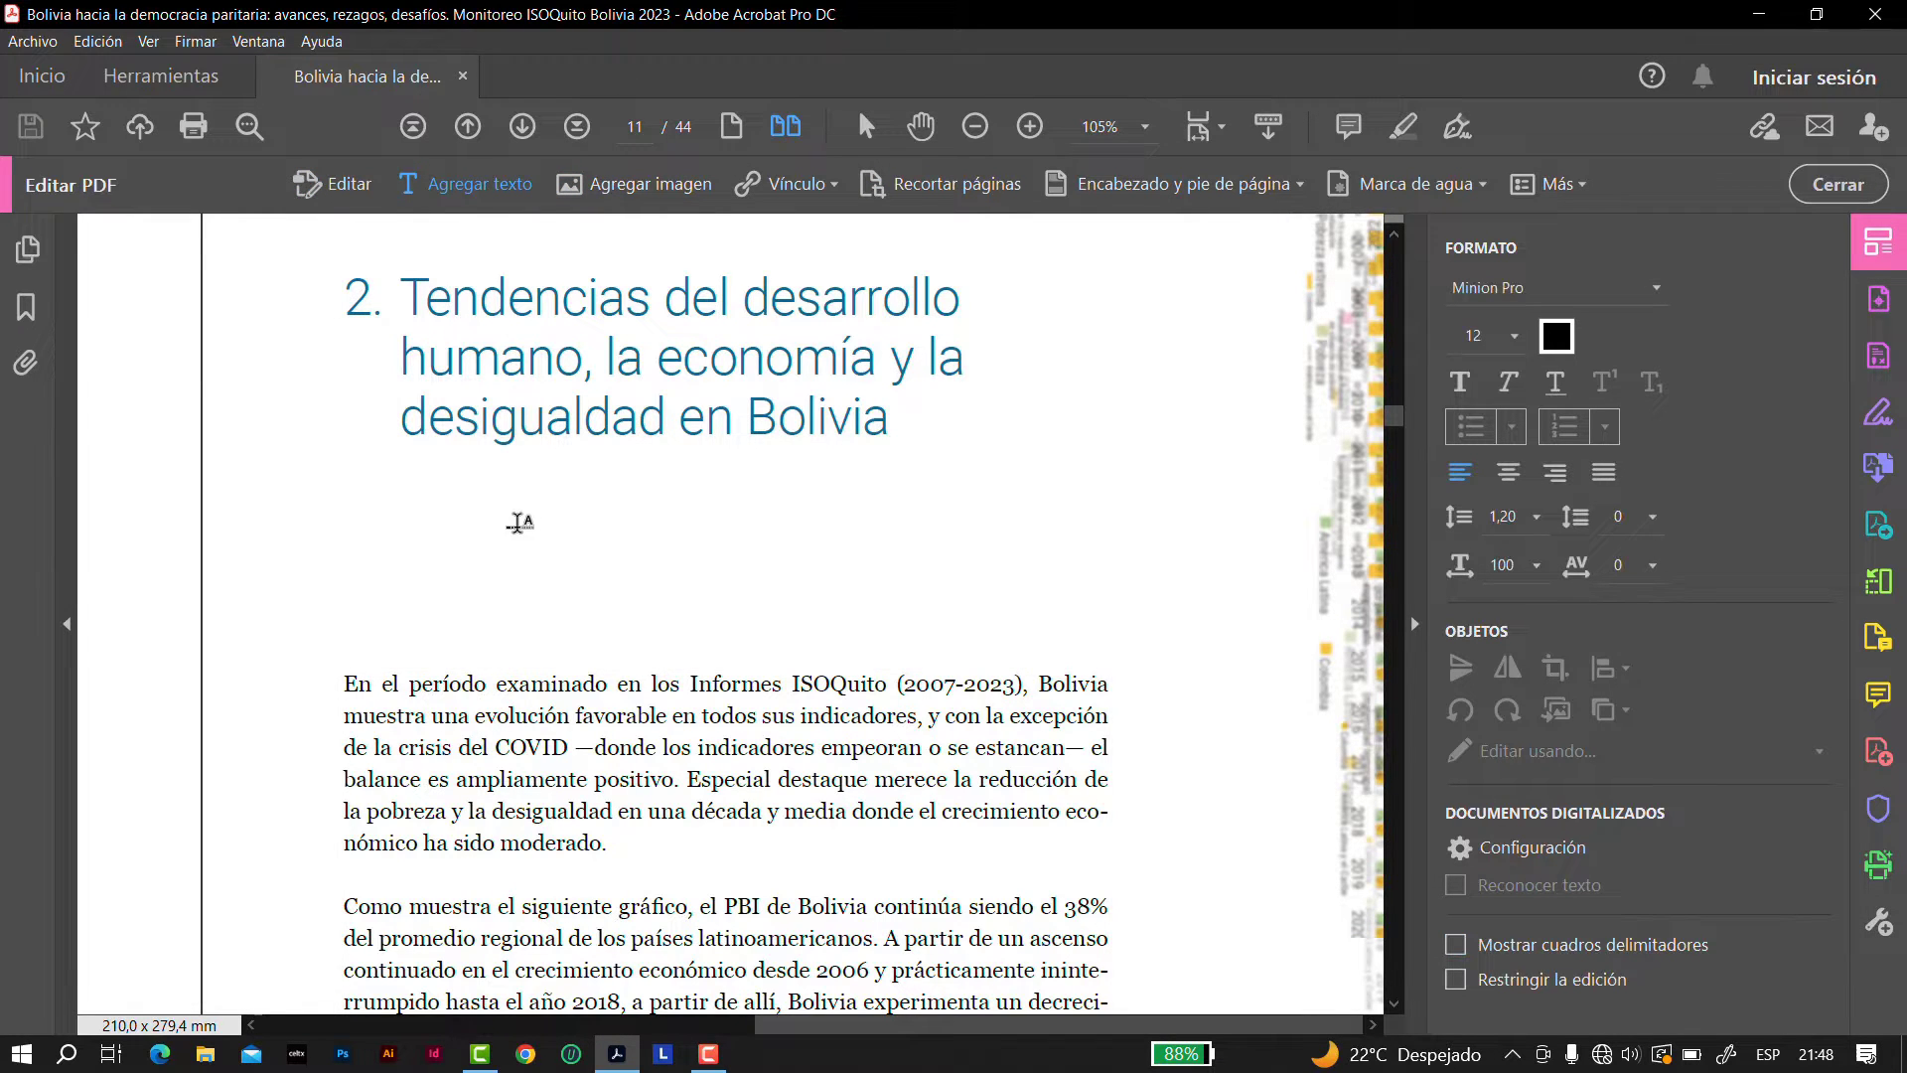
drag(383, 491, 1083, 646)
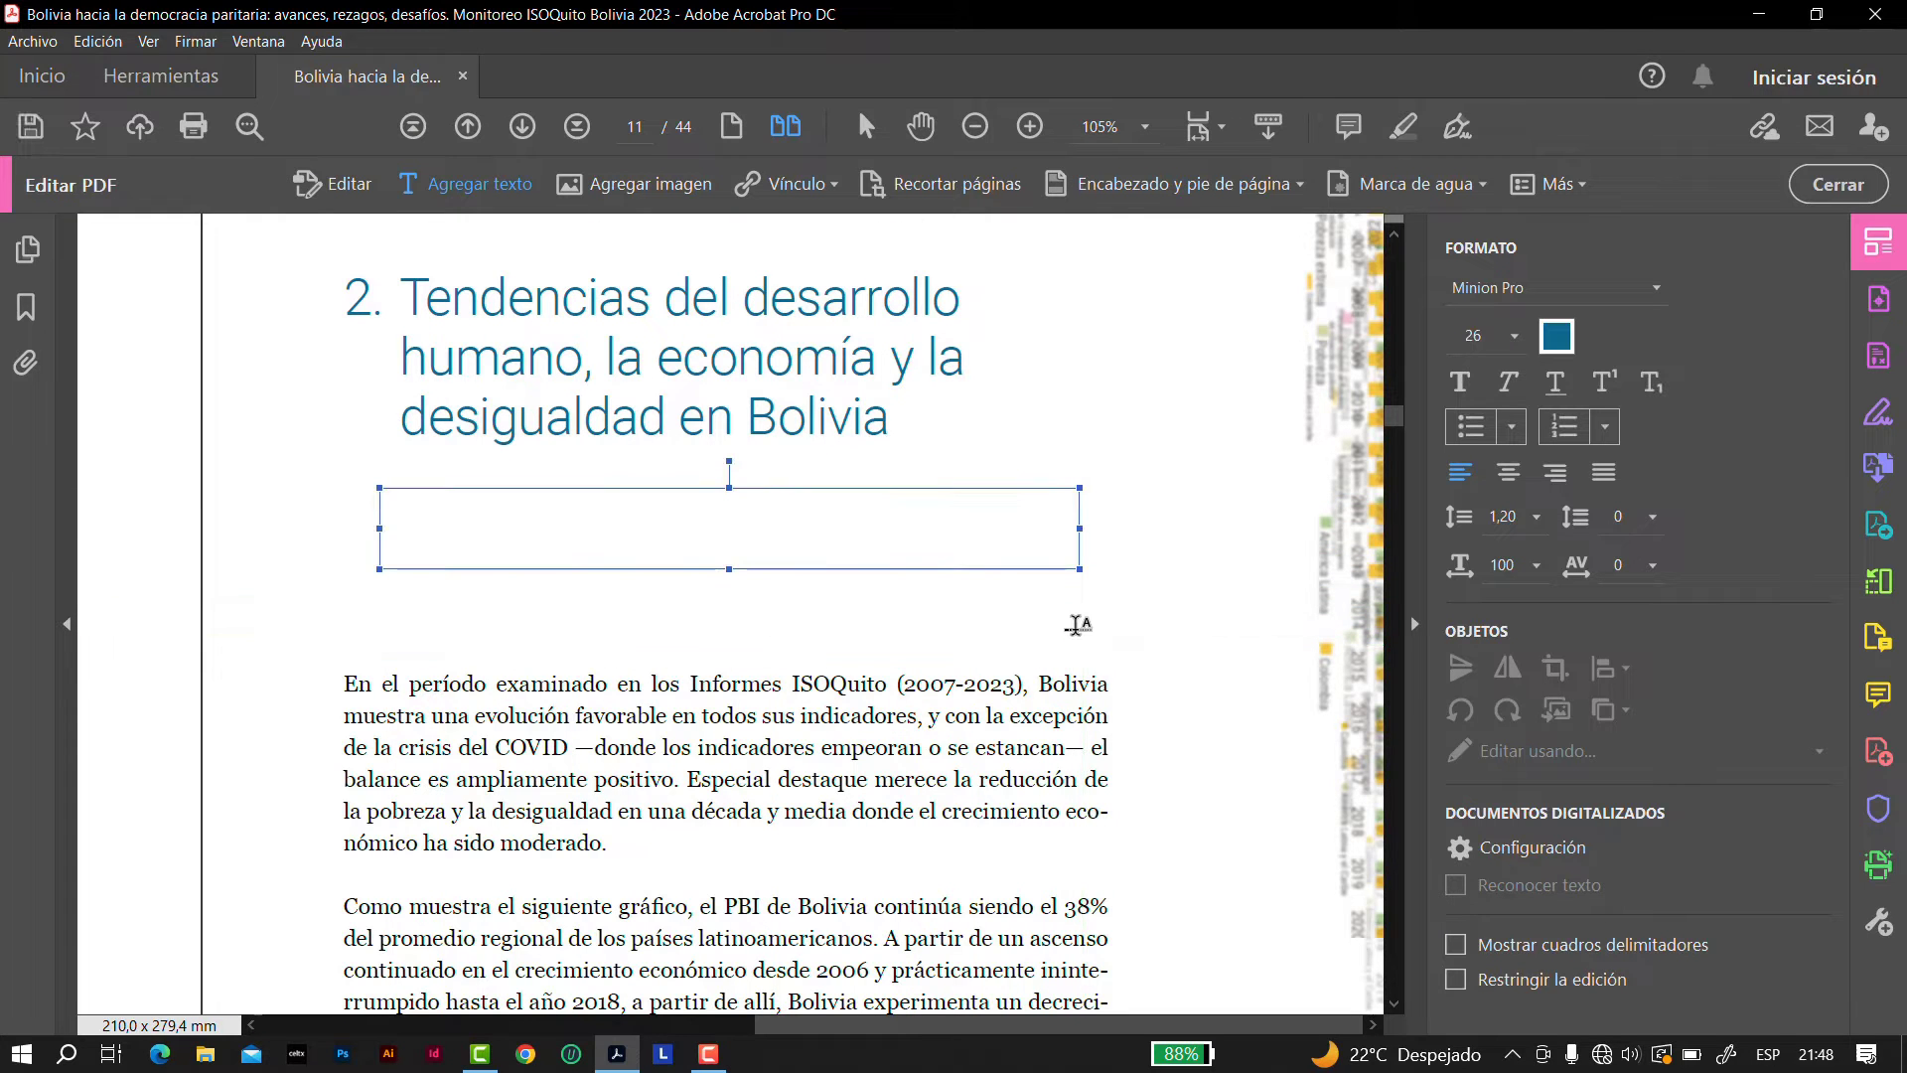
text(Est )
text( es un texto)
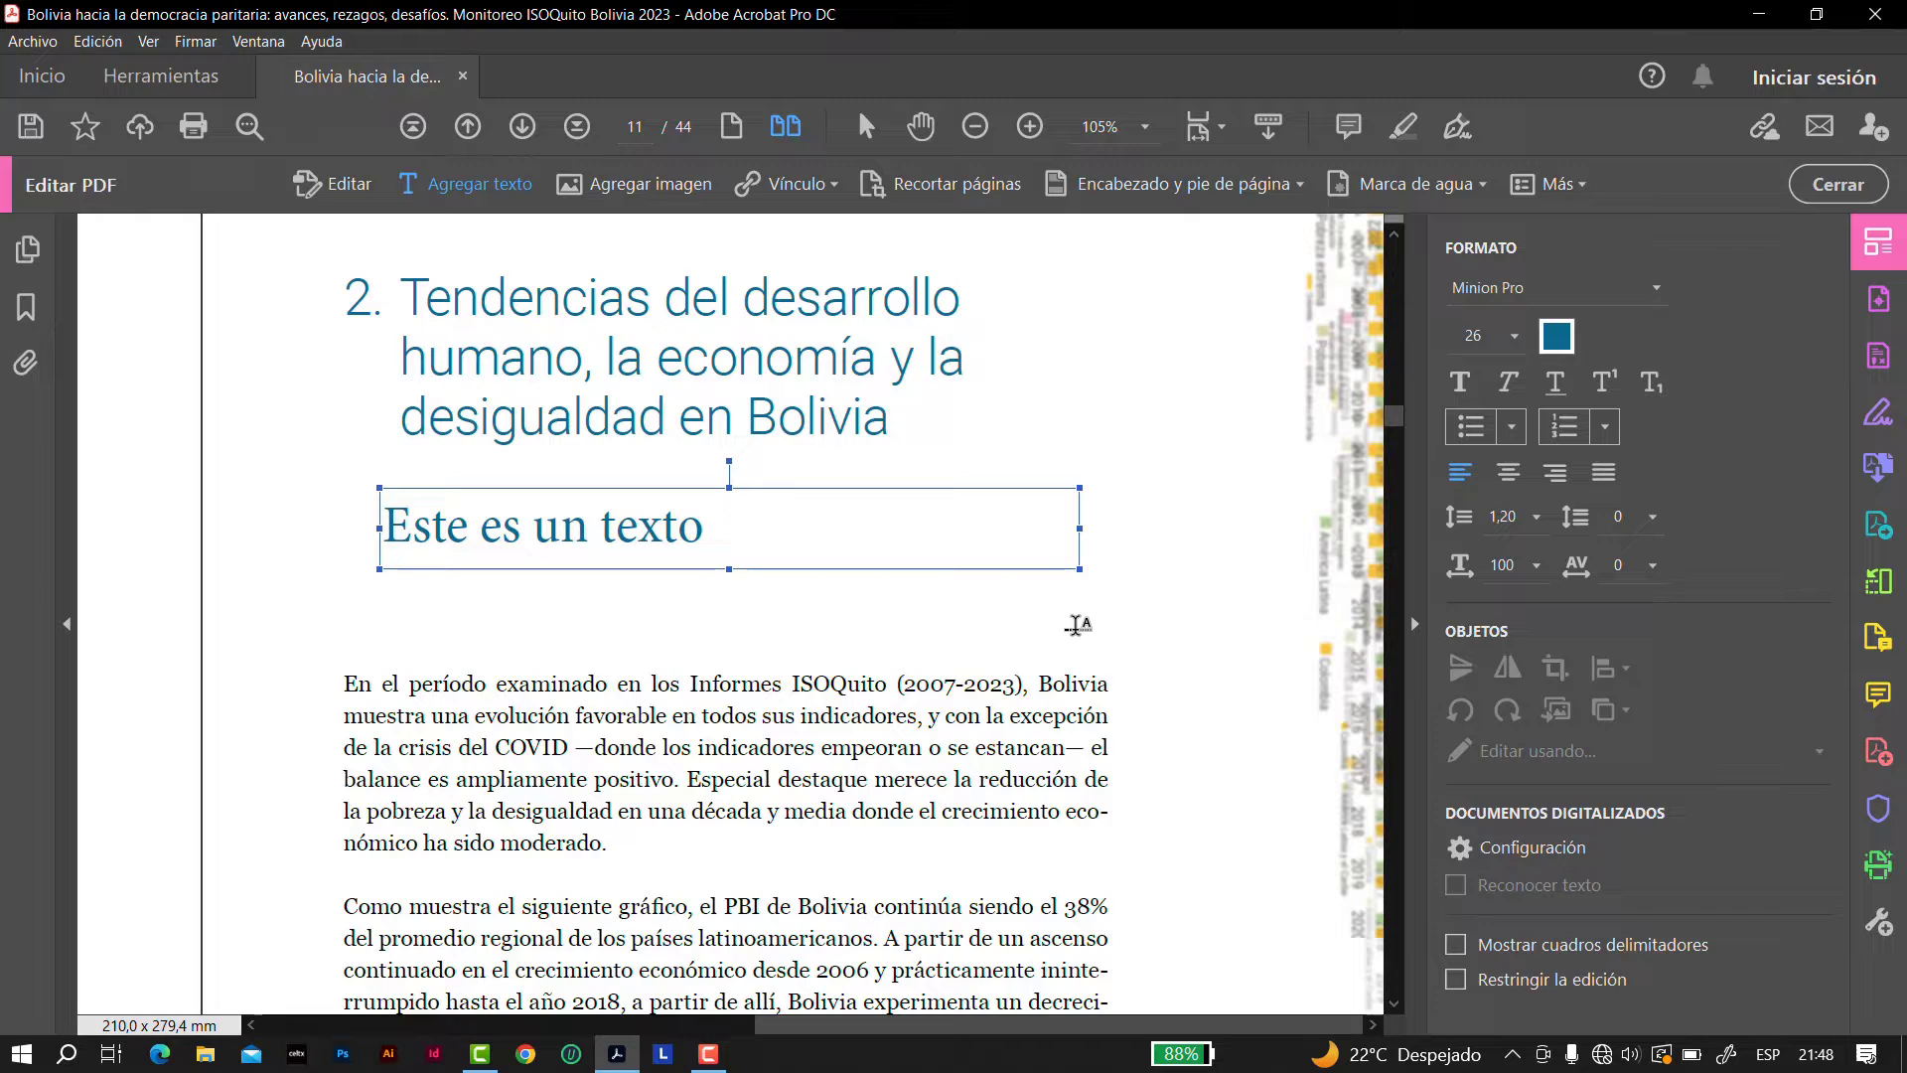
text( nuevo)
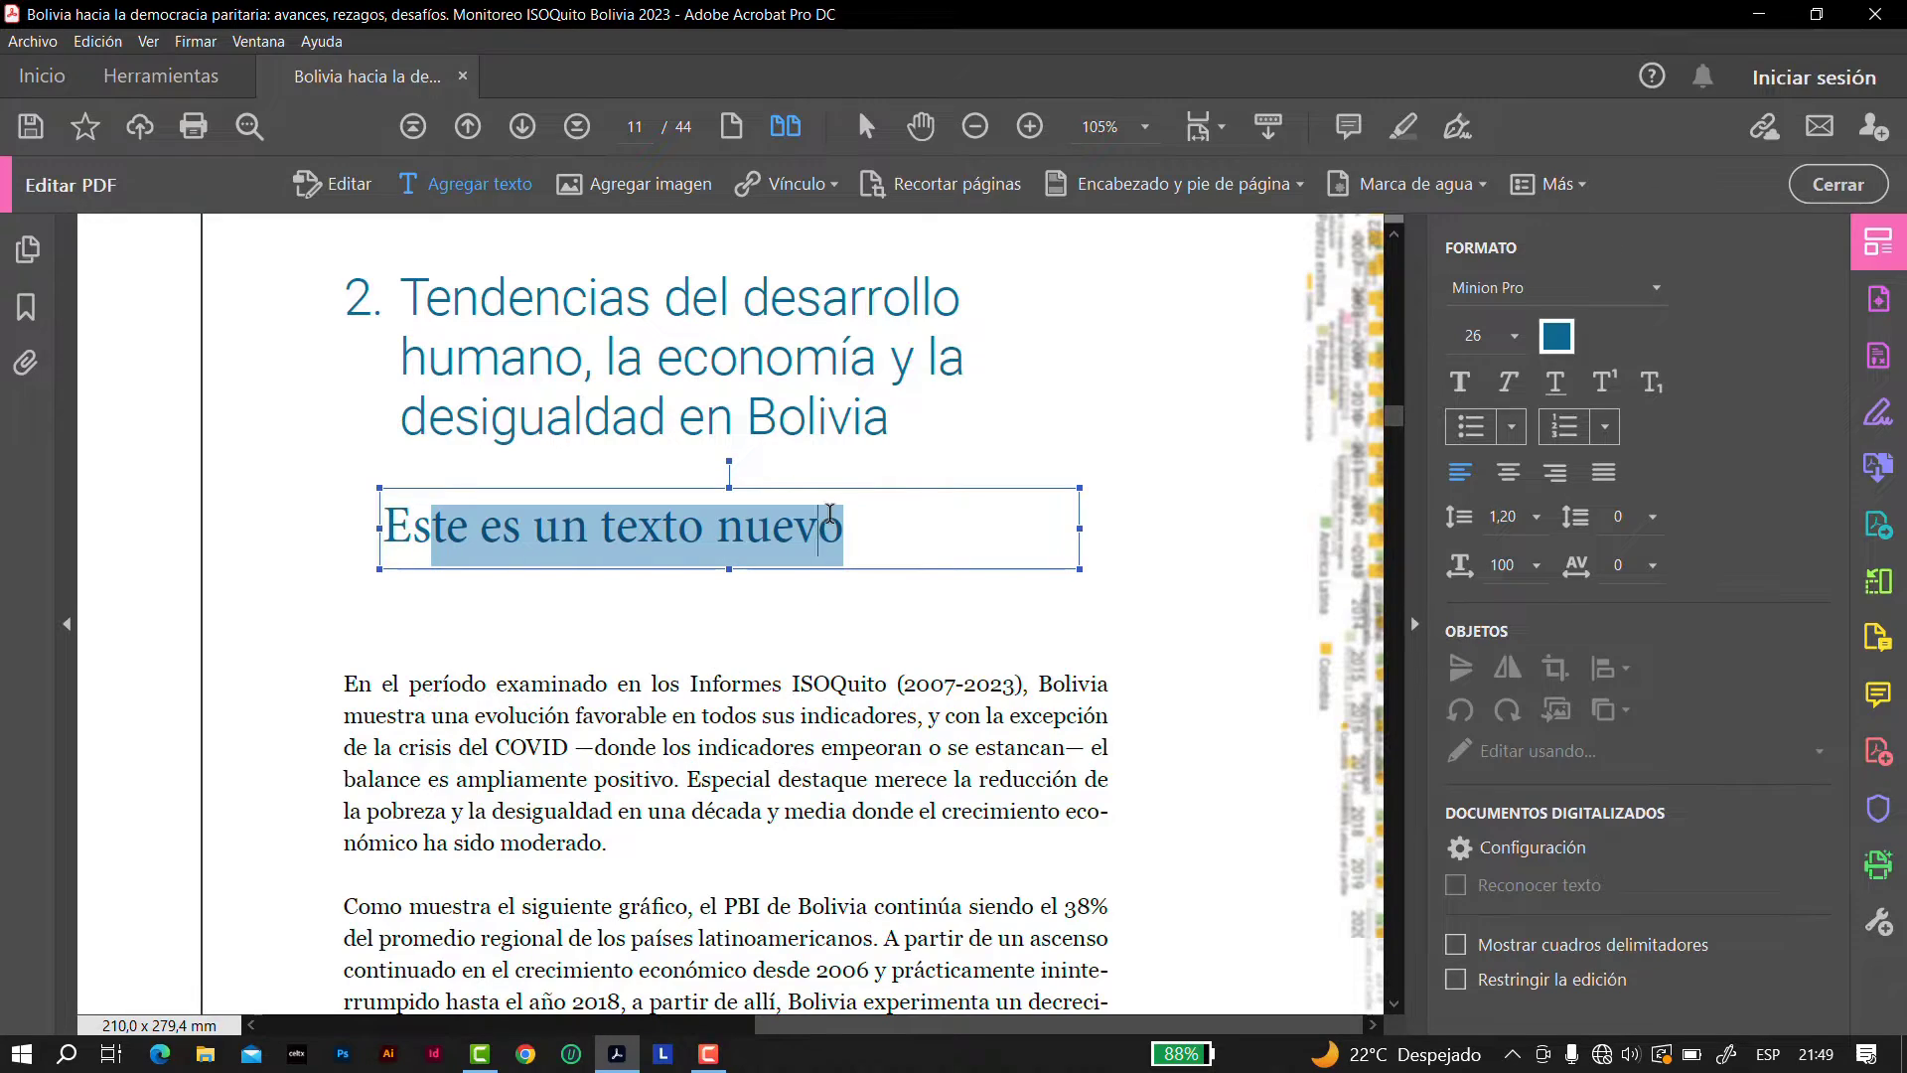
click(829, 512)
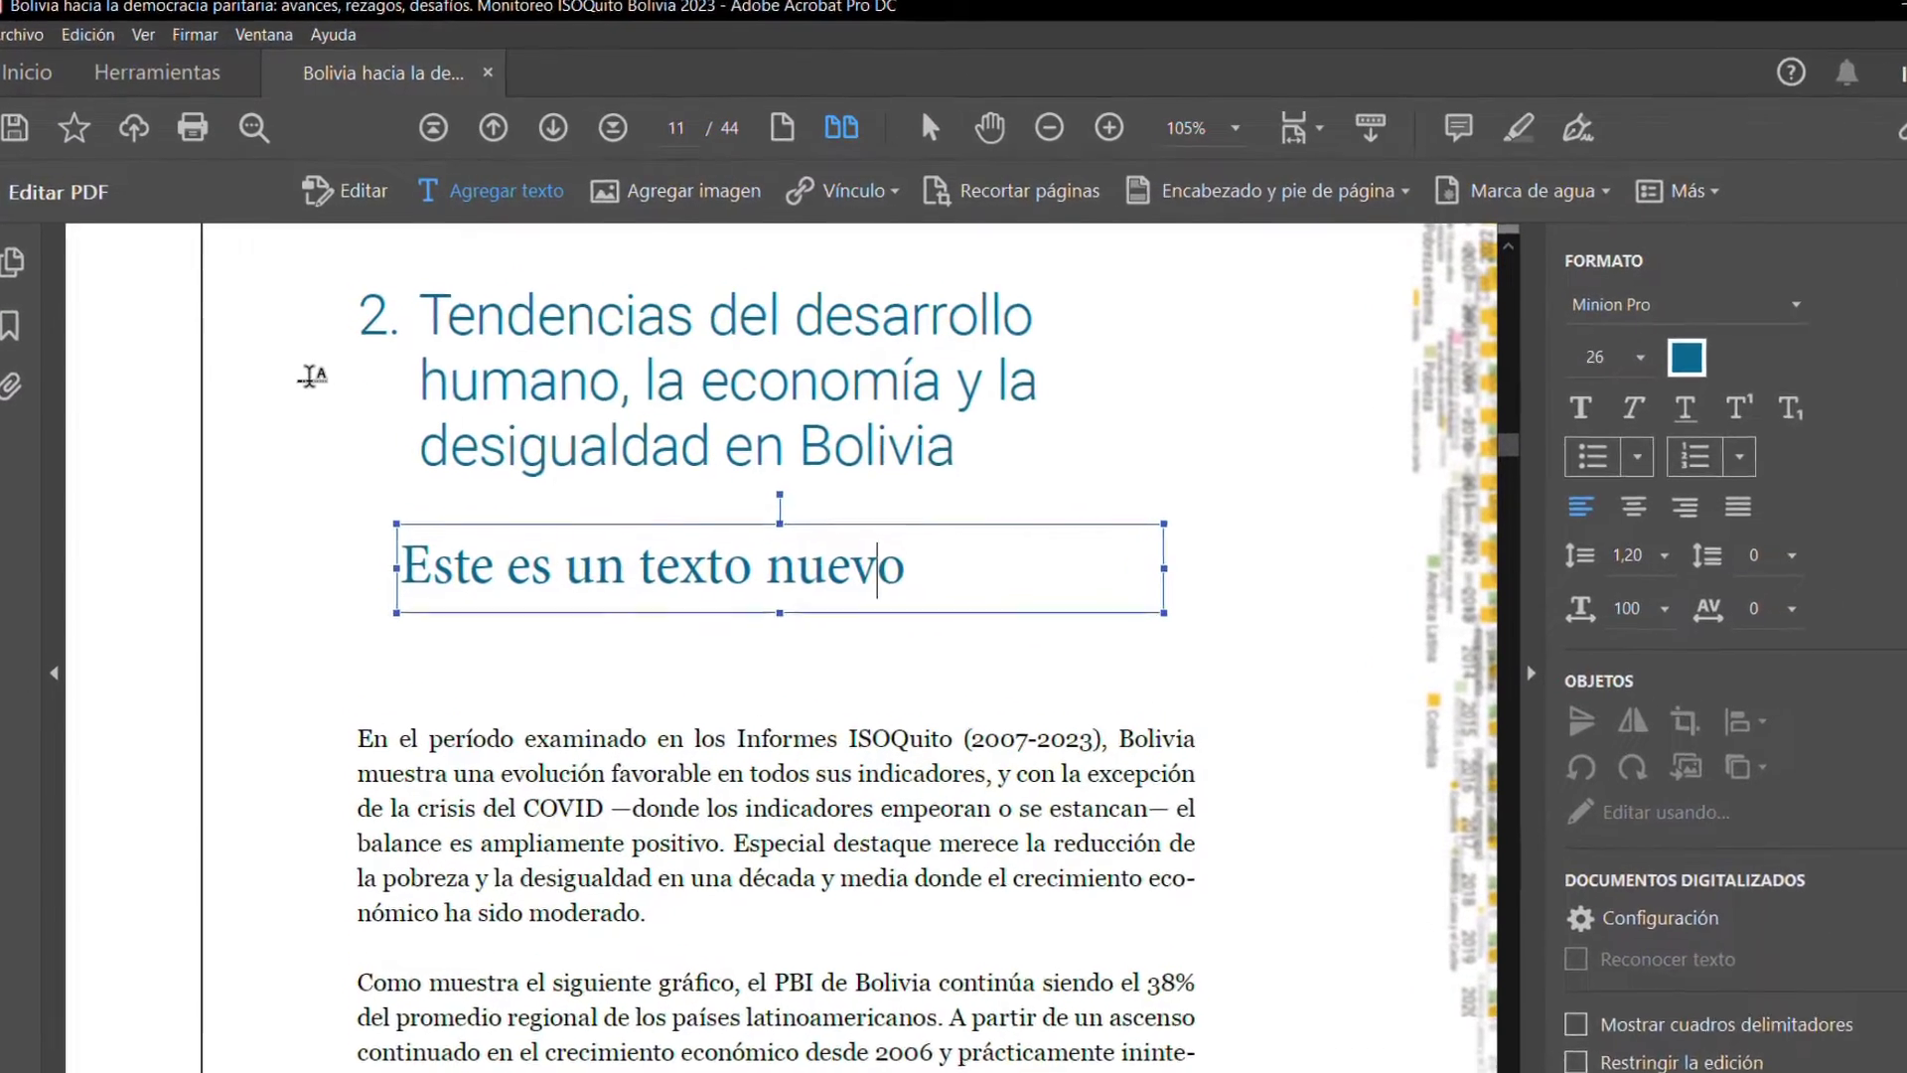
Open the Edición de contenido preferences, examine the fallback font choices for editing, and close the preferences
click(67, 22)
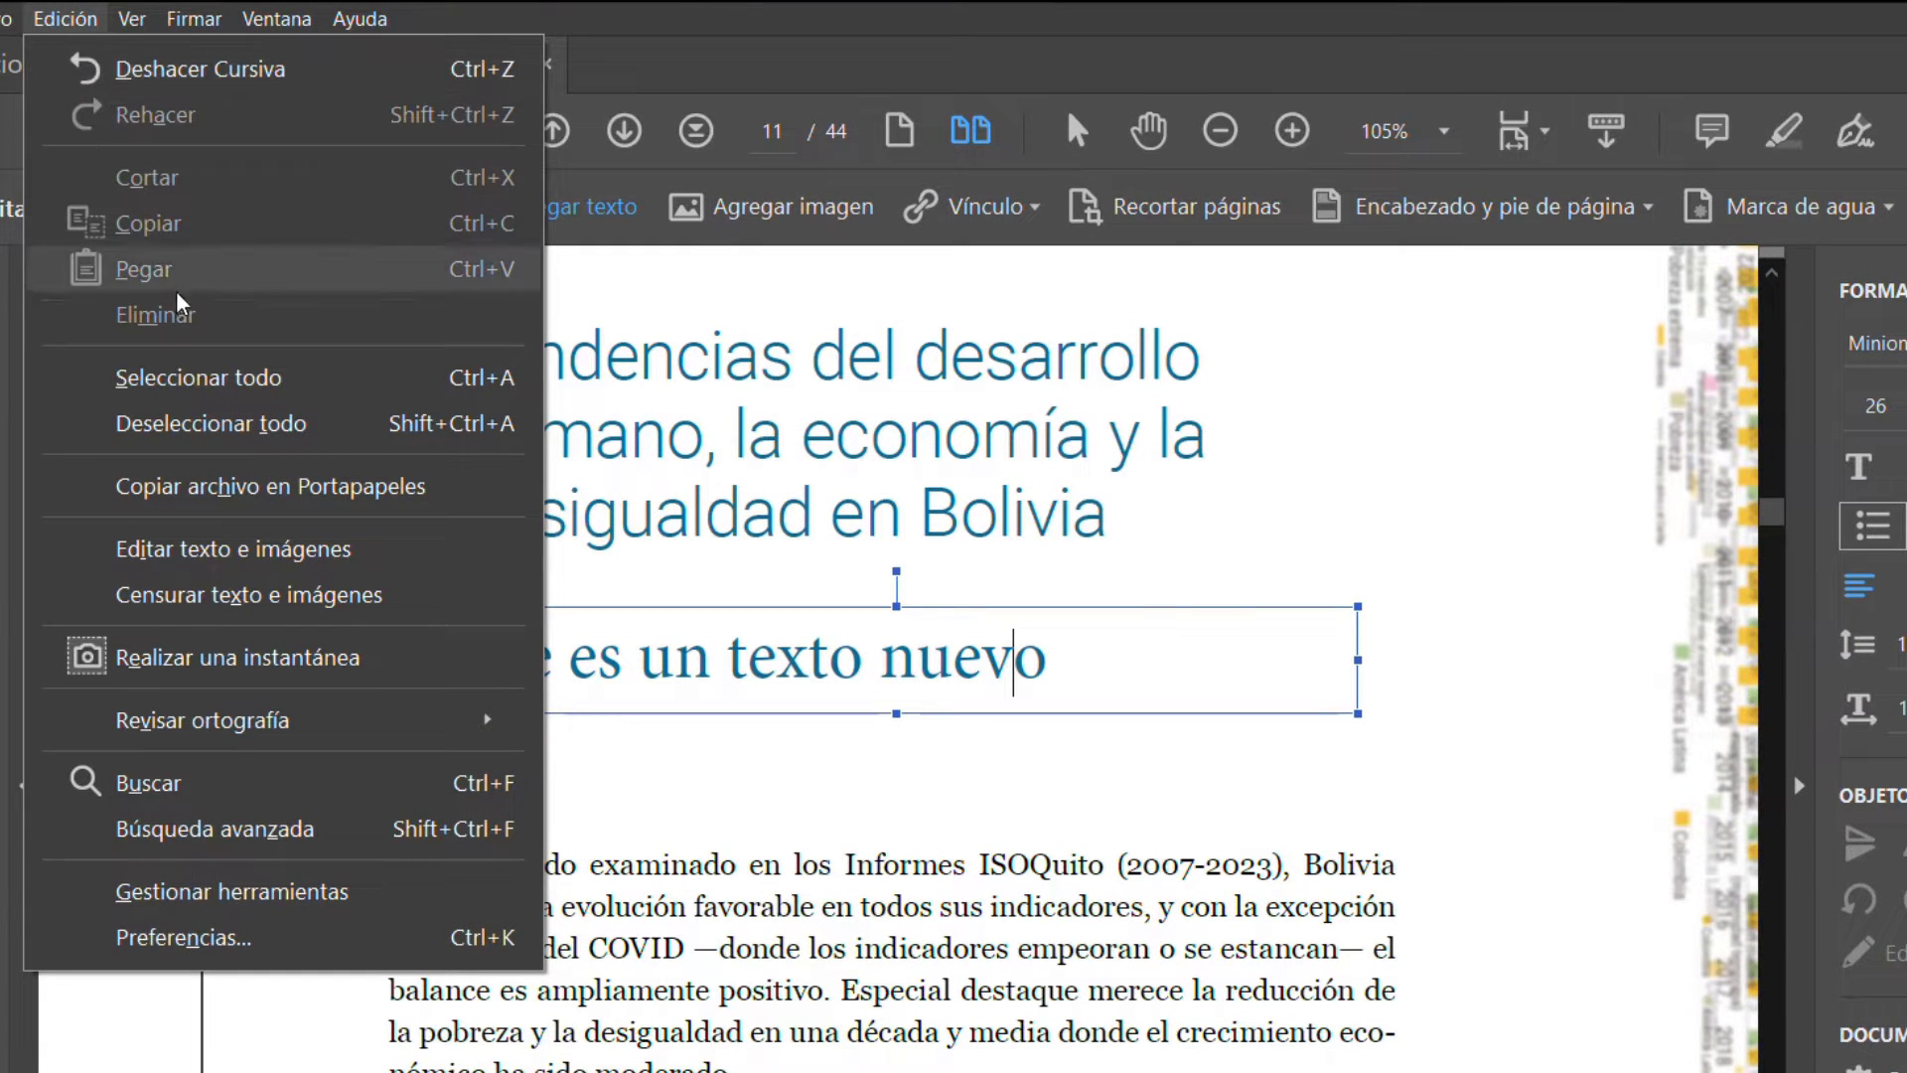
click(229, 938)
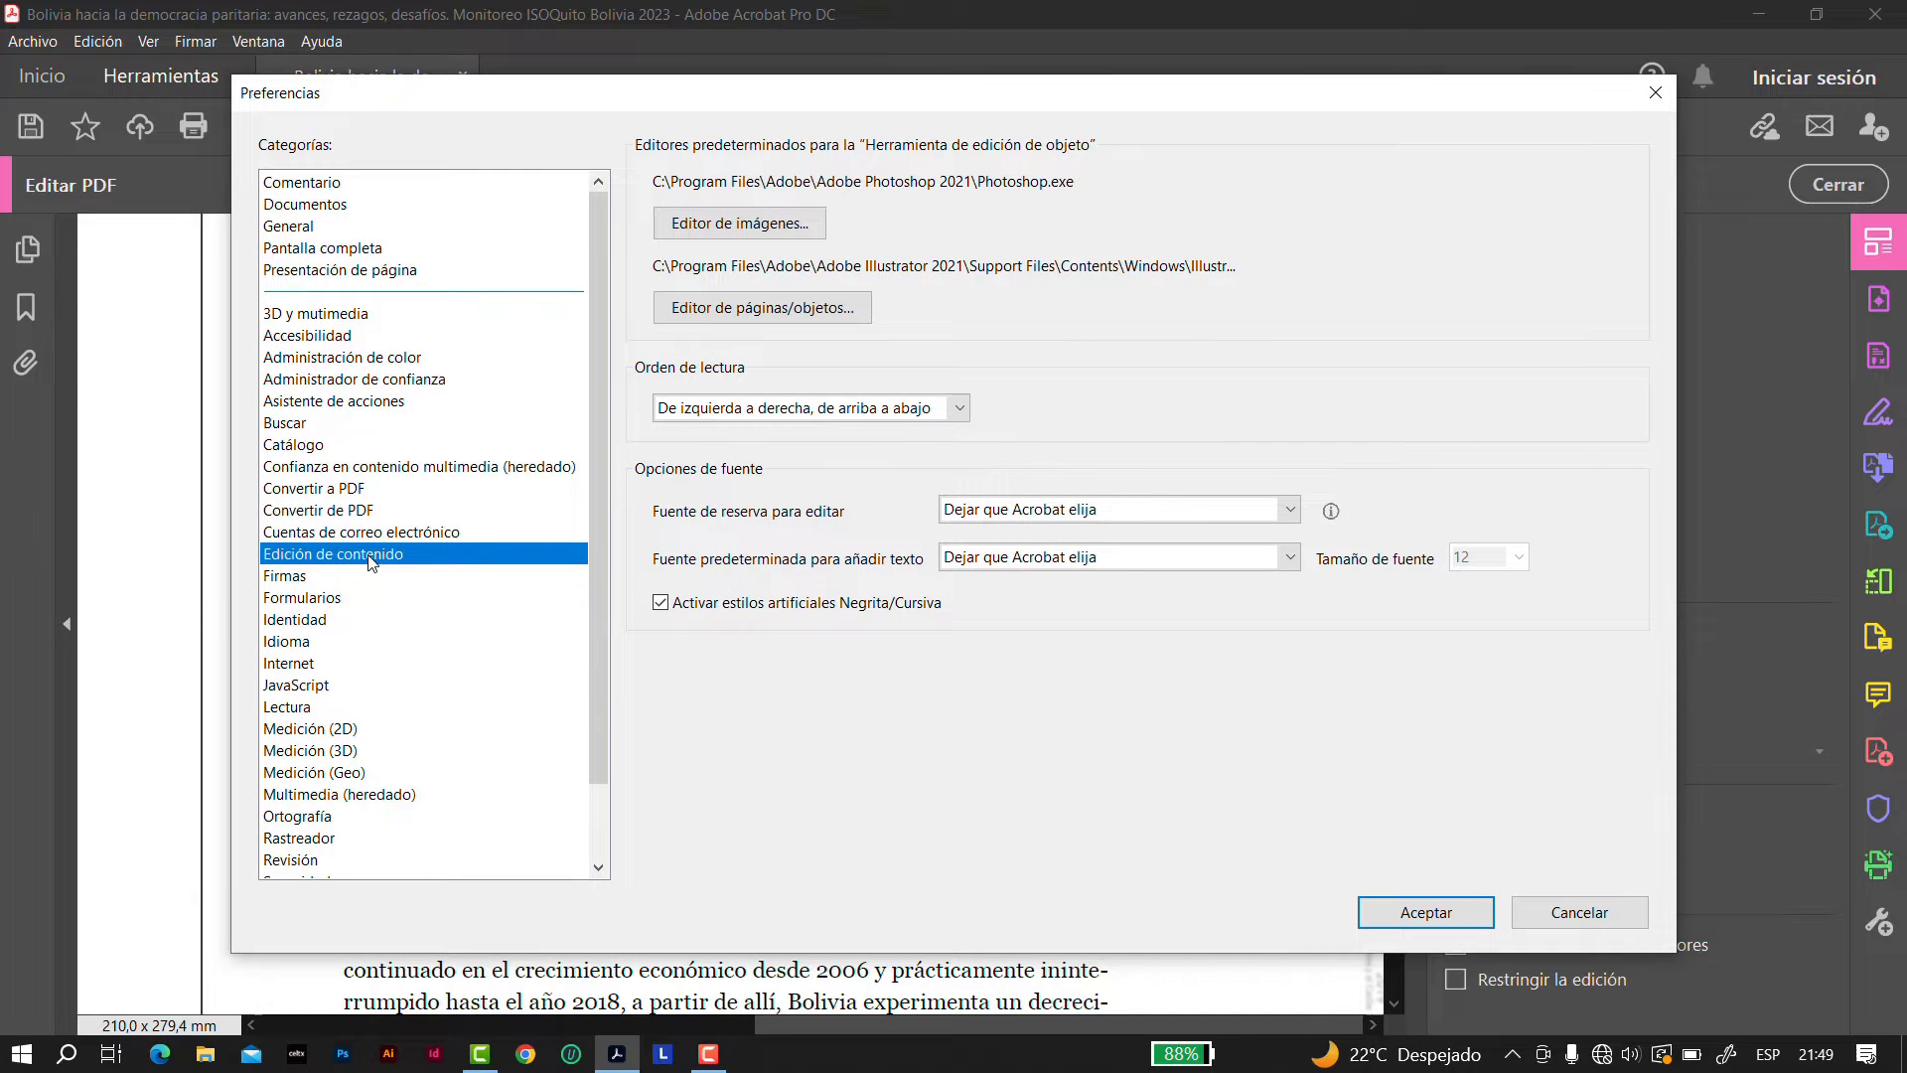
click(1292, 511)
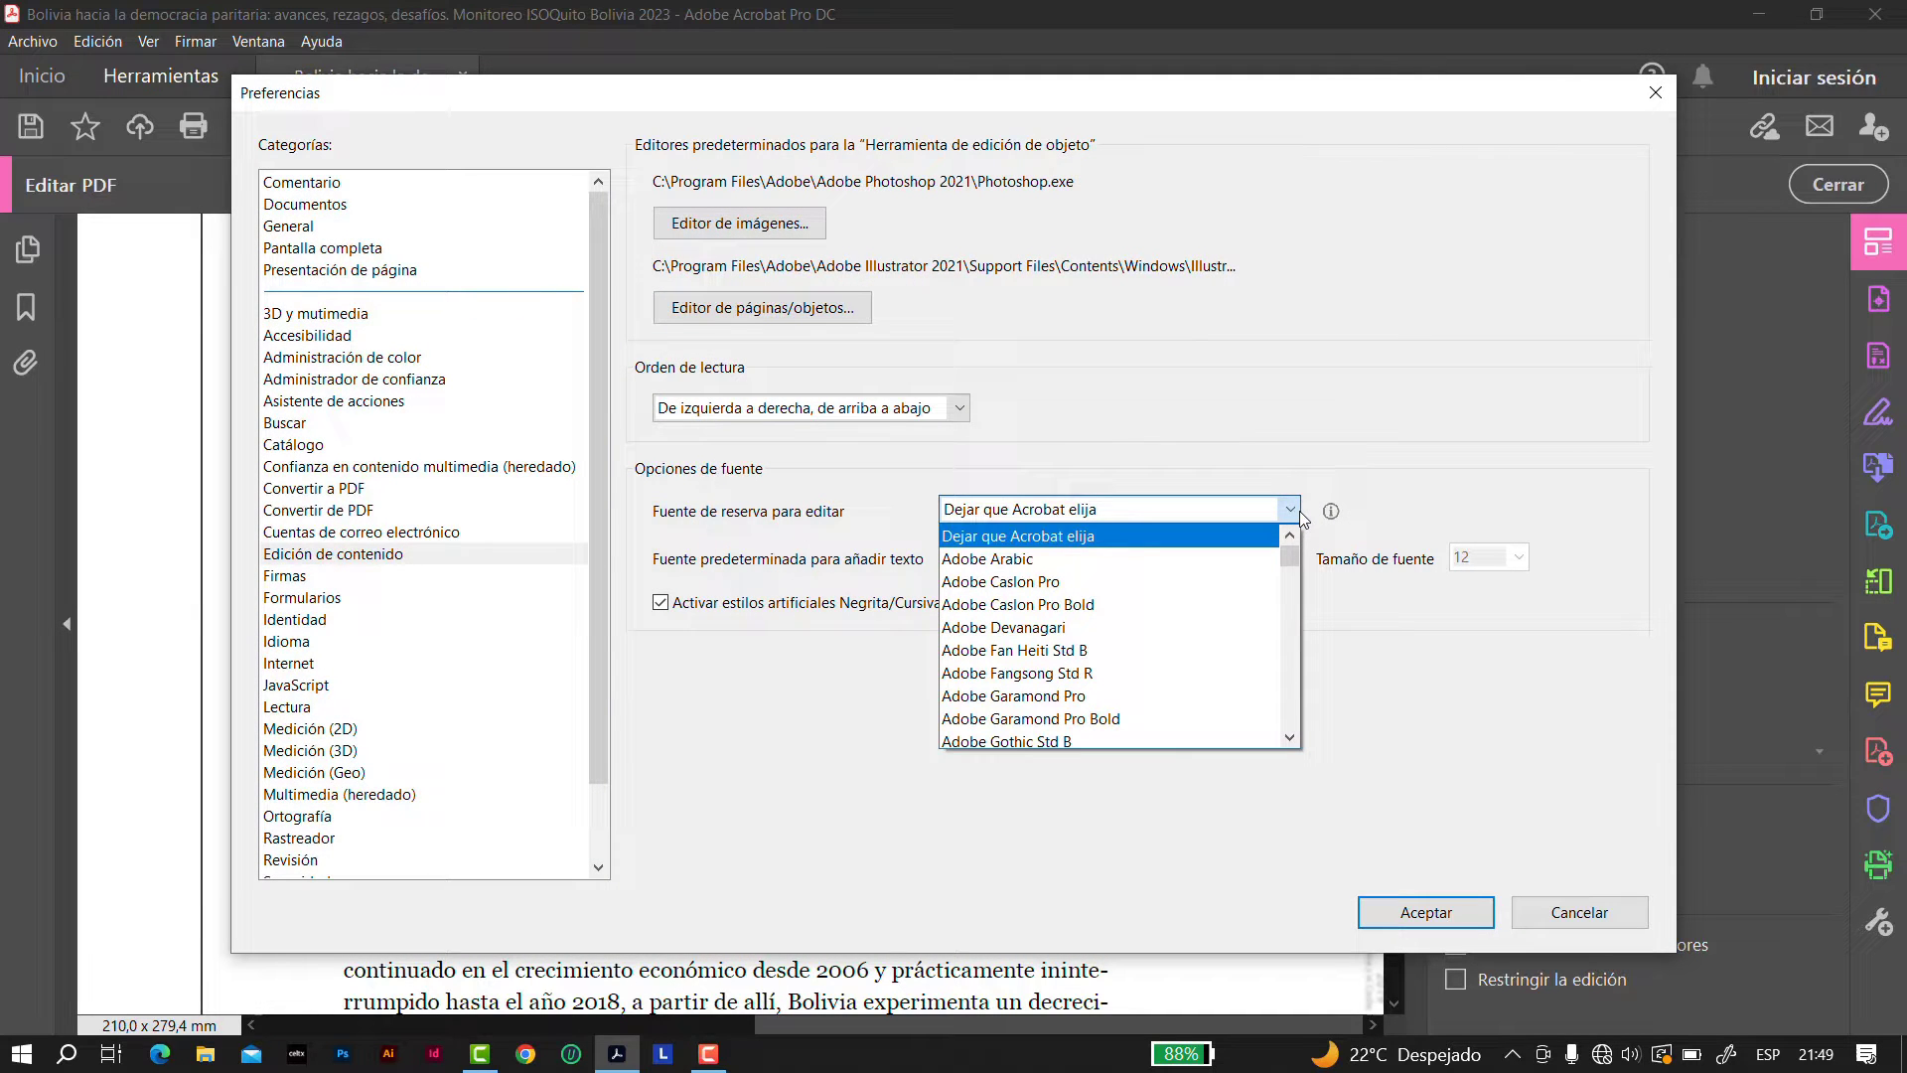
click(1300, 516)
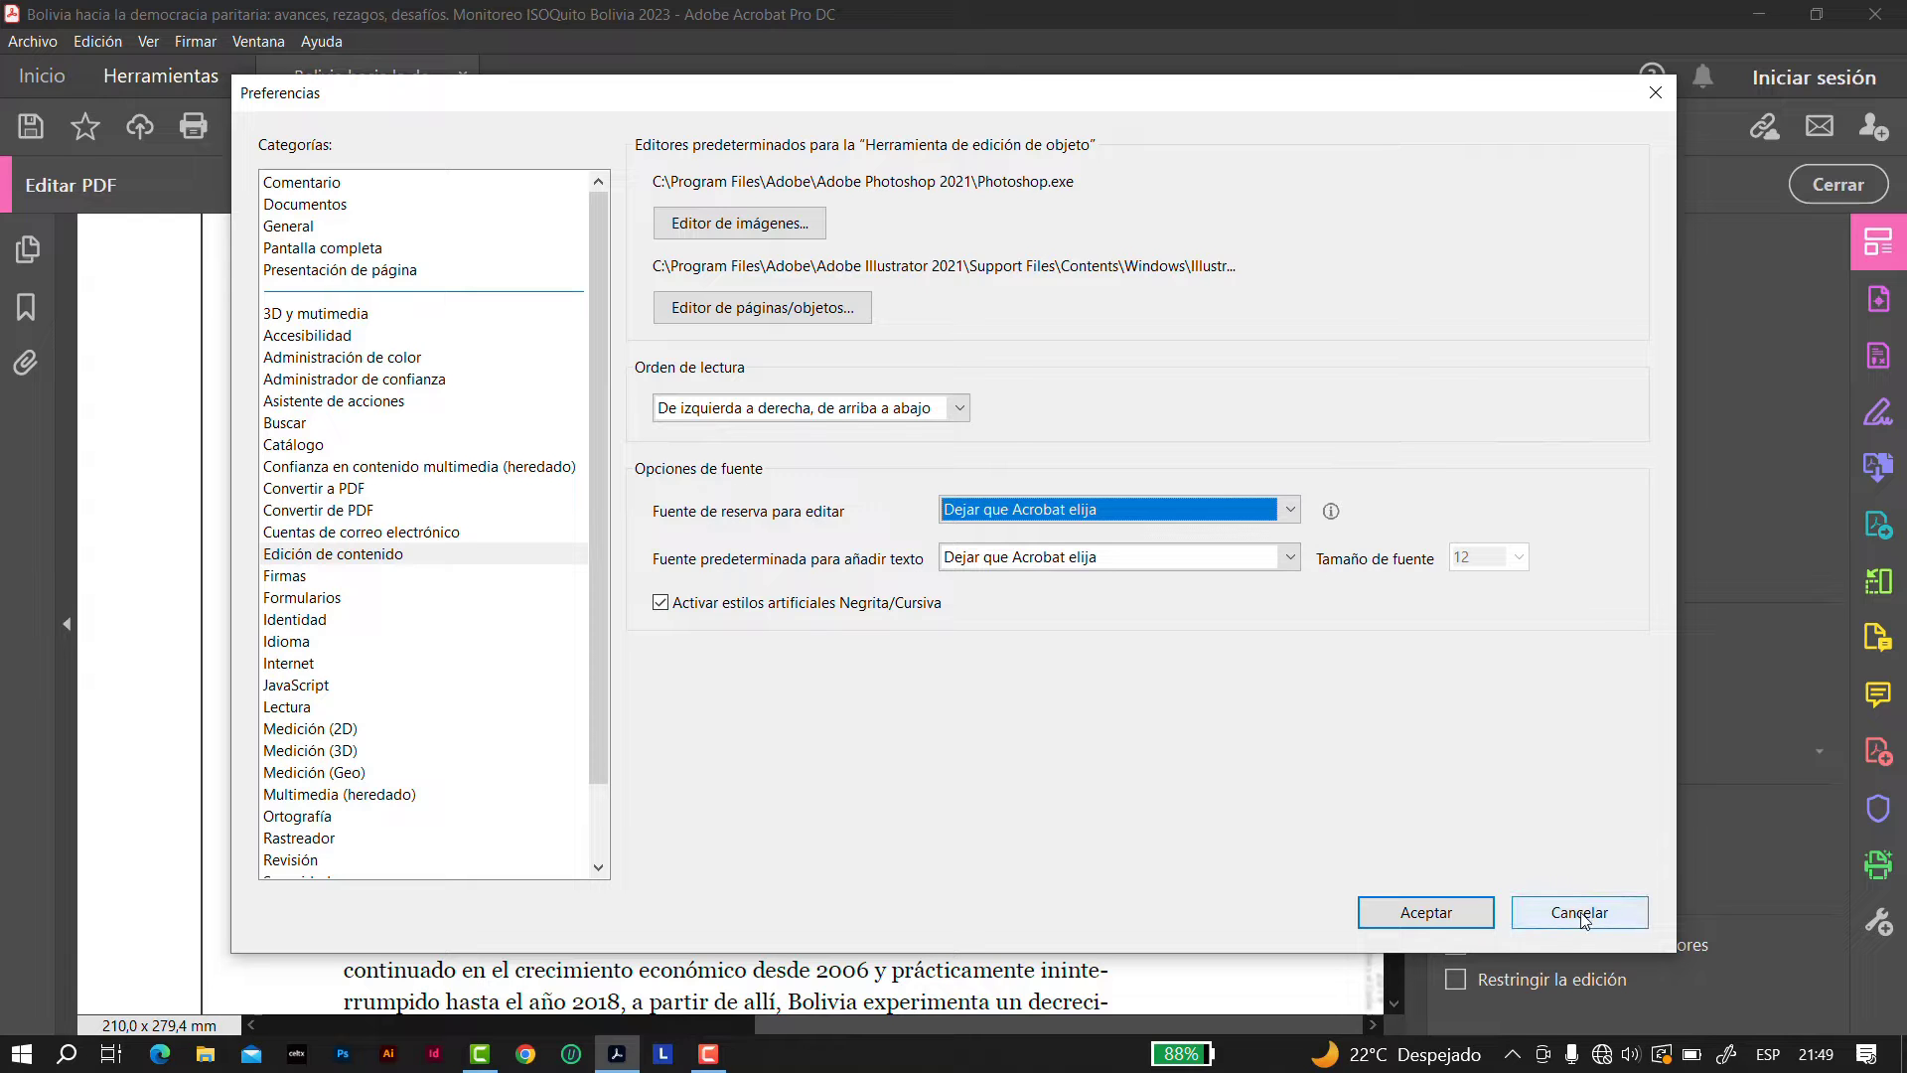
click(1423, 912)
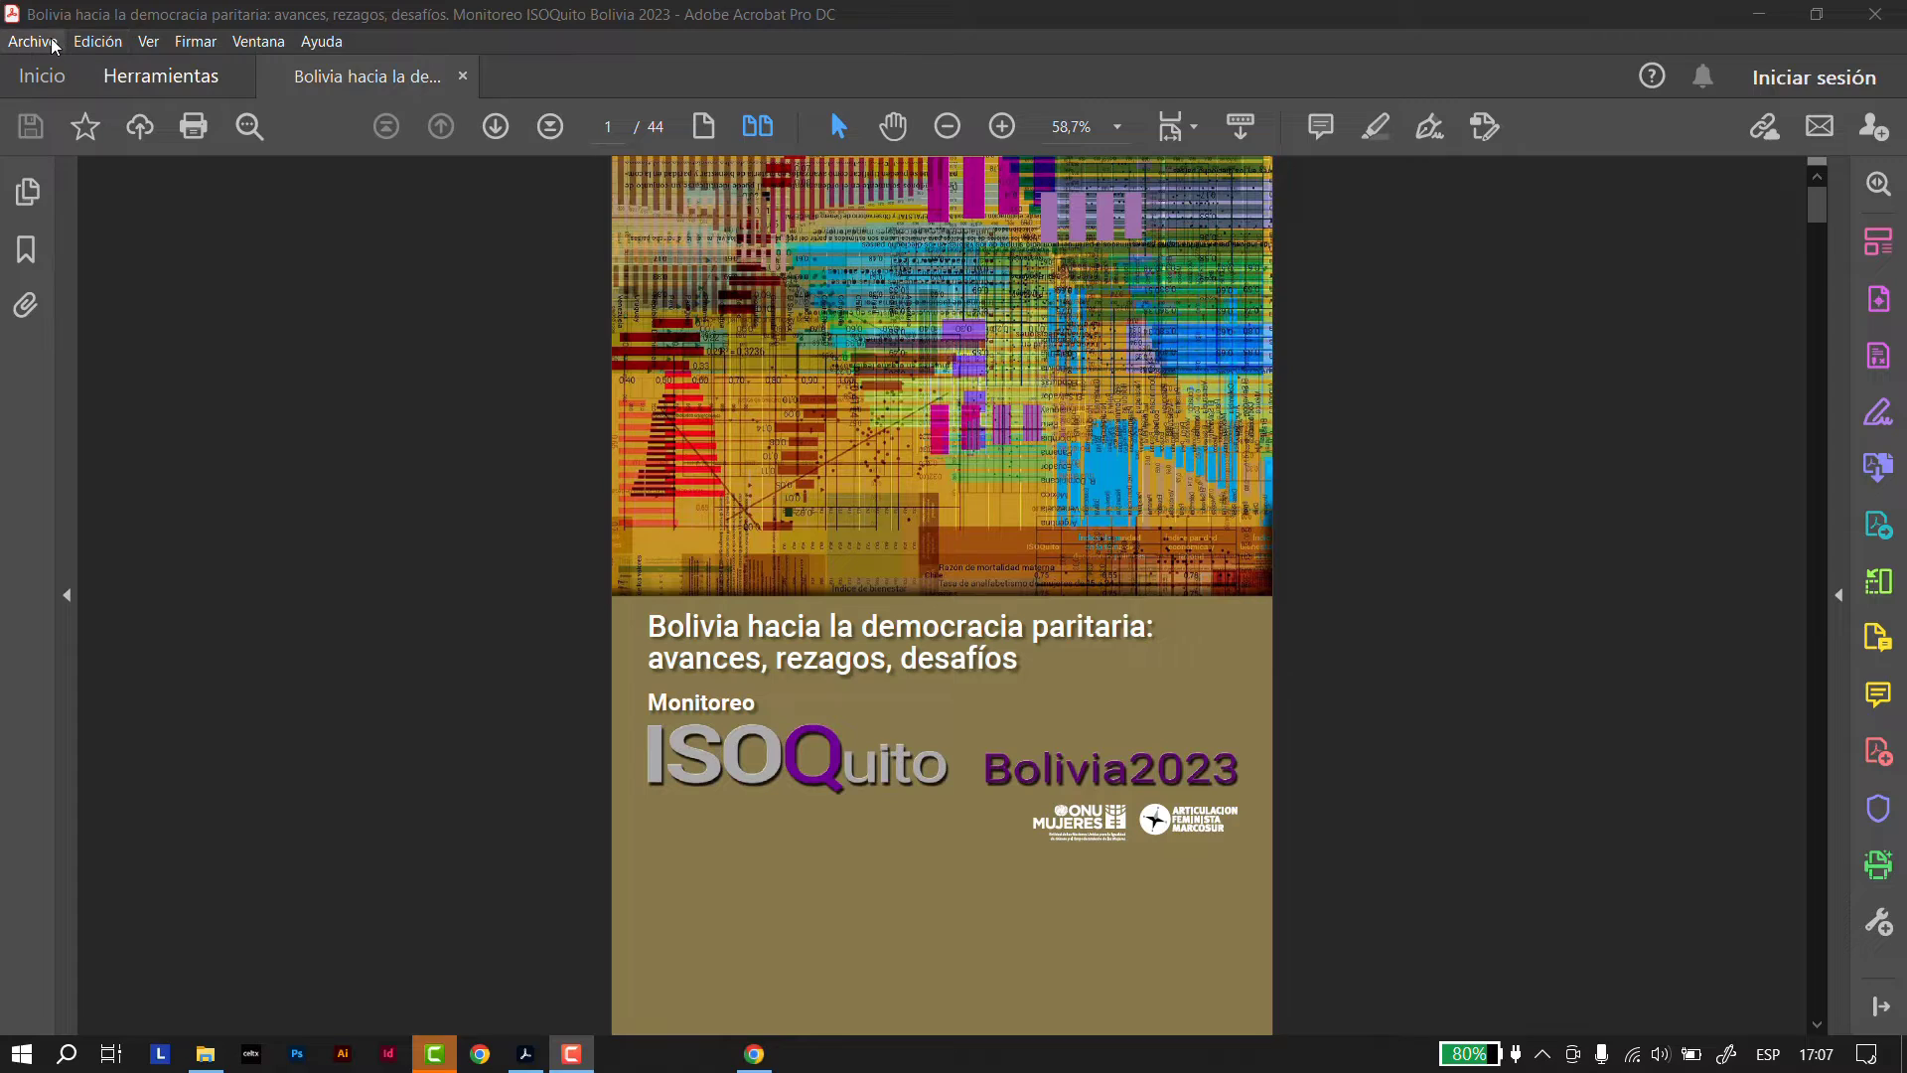
Open the document properties and review the list of fonts used in the PDF
click(32, 40)
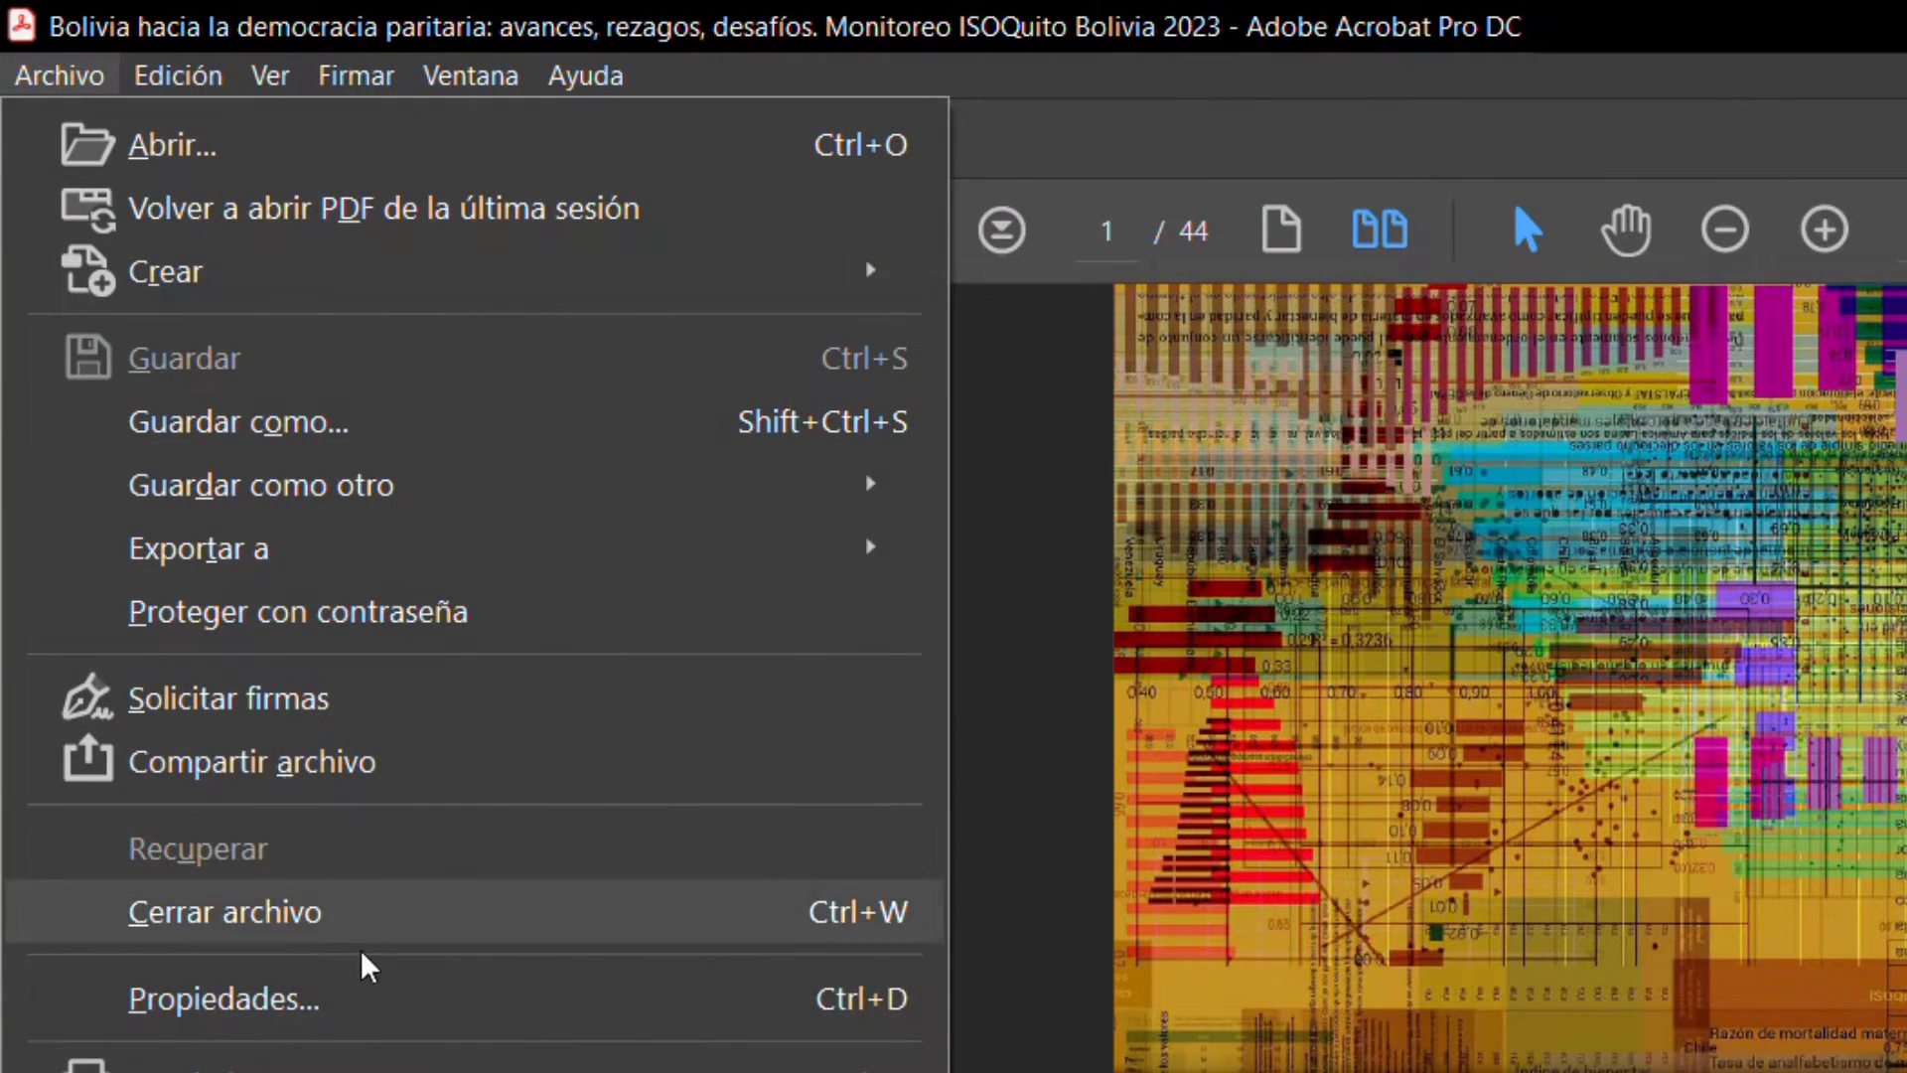
click(341, 993)
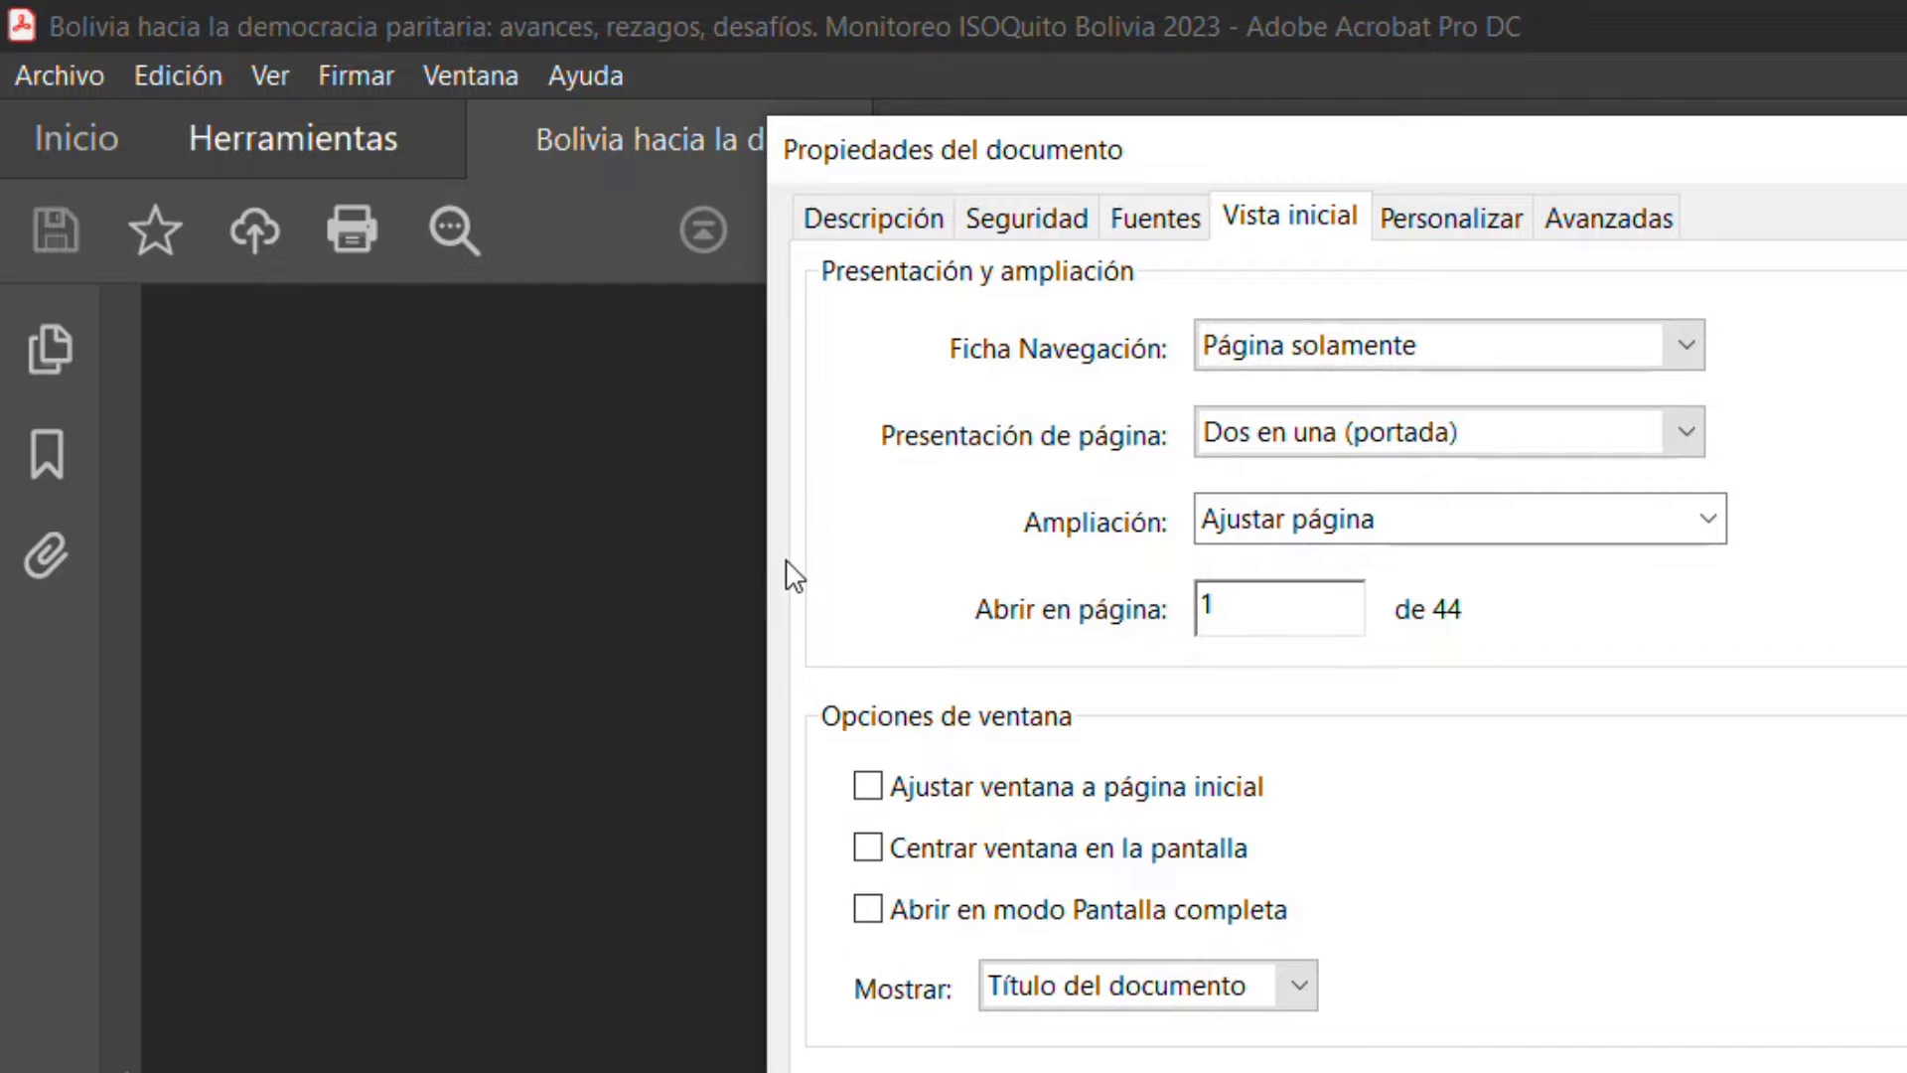
click(1152, 218)
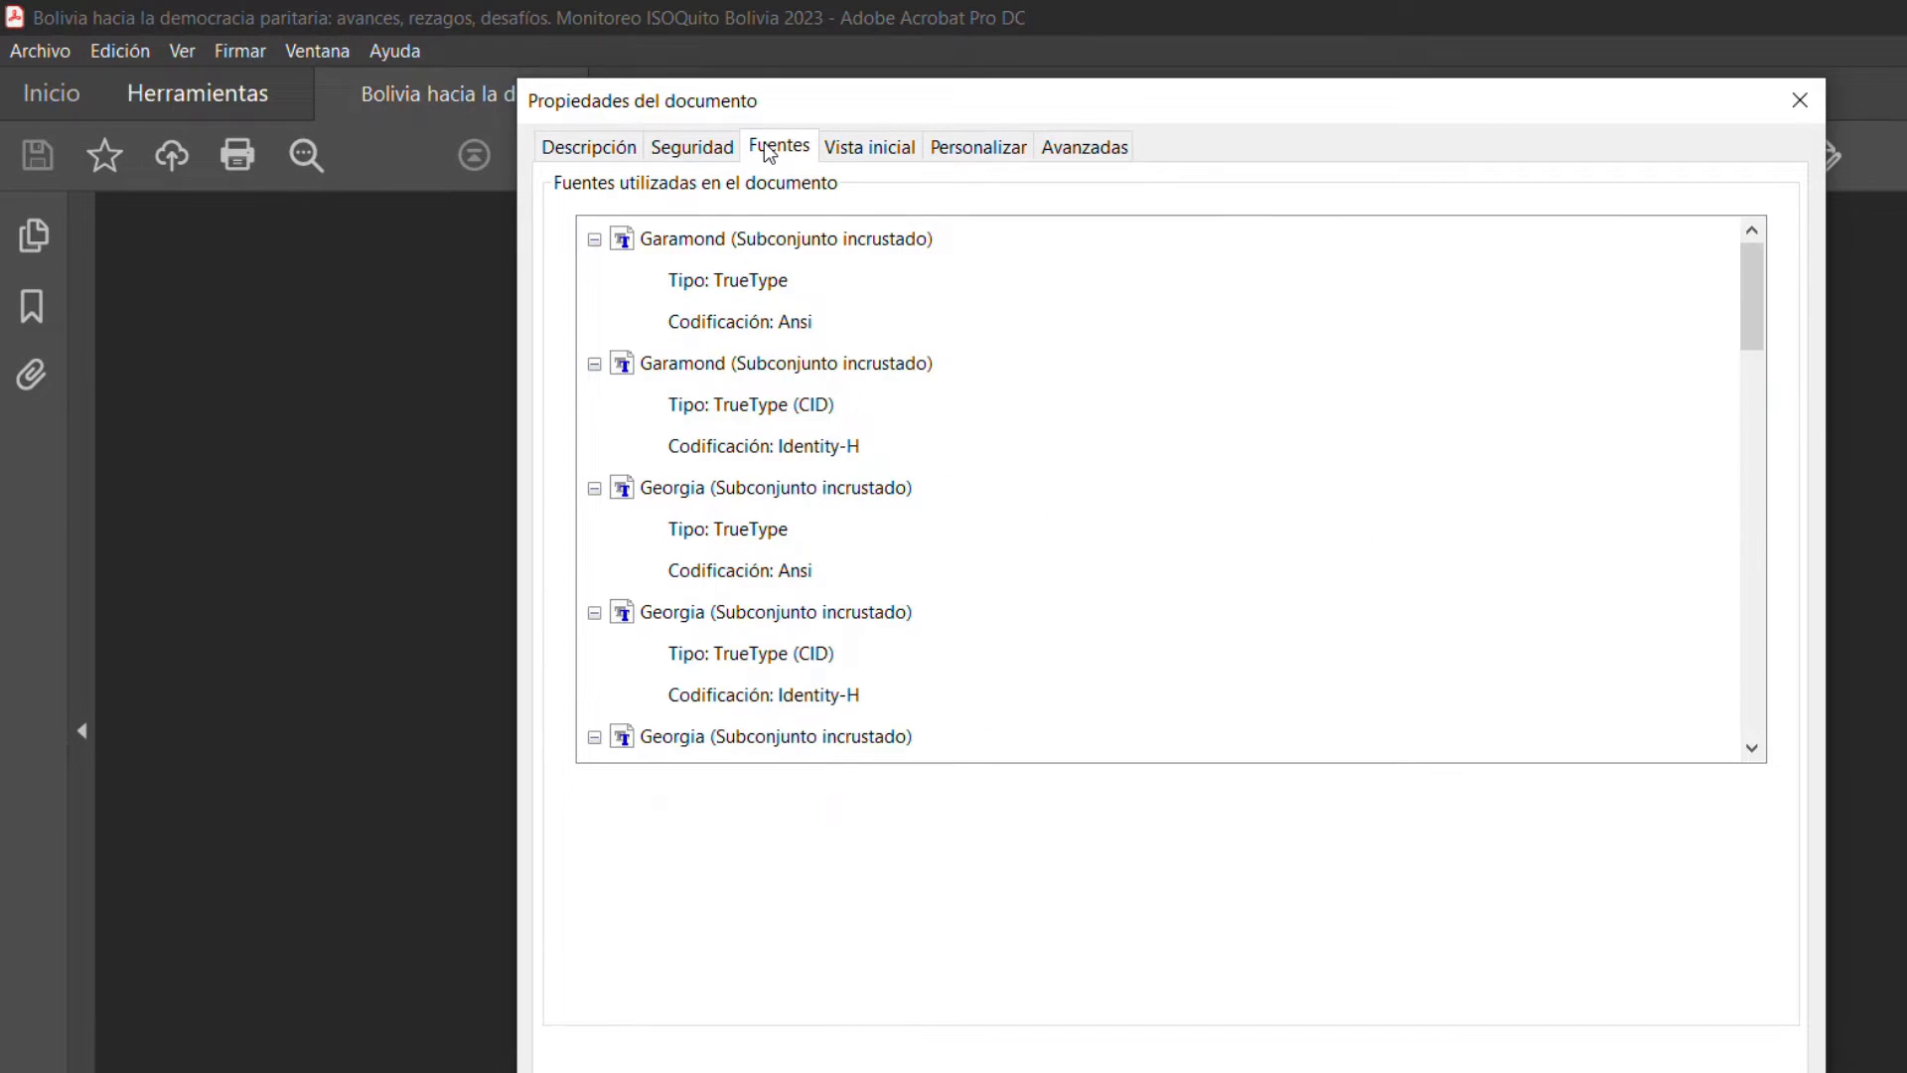
drag(1739, 302, 1814, 639)
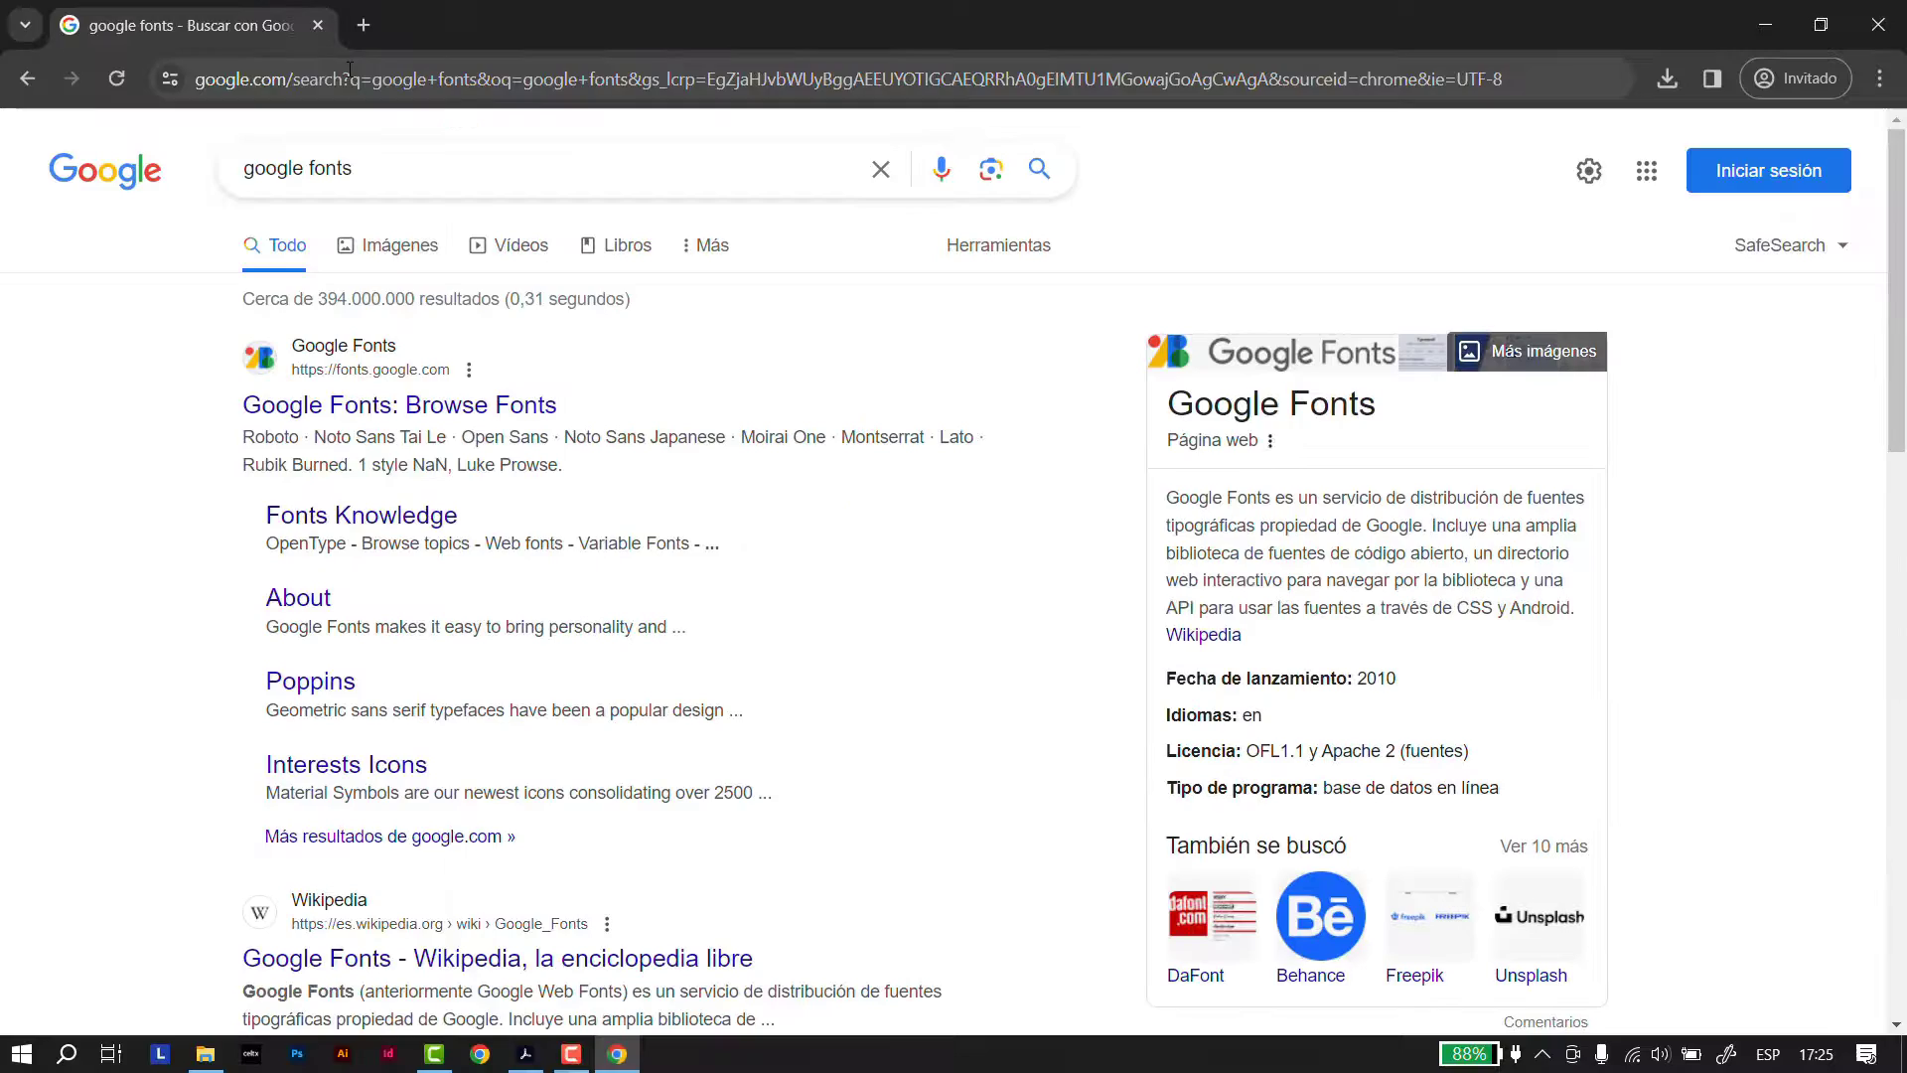
In Chrome, open Google Fonts, search for "roboto", download the Roboto family as Roboto.zip, and return to the font results
click(318, 410)
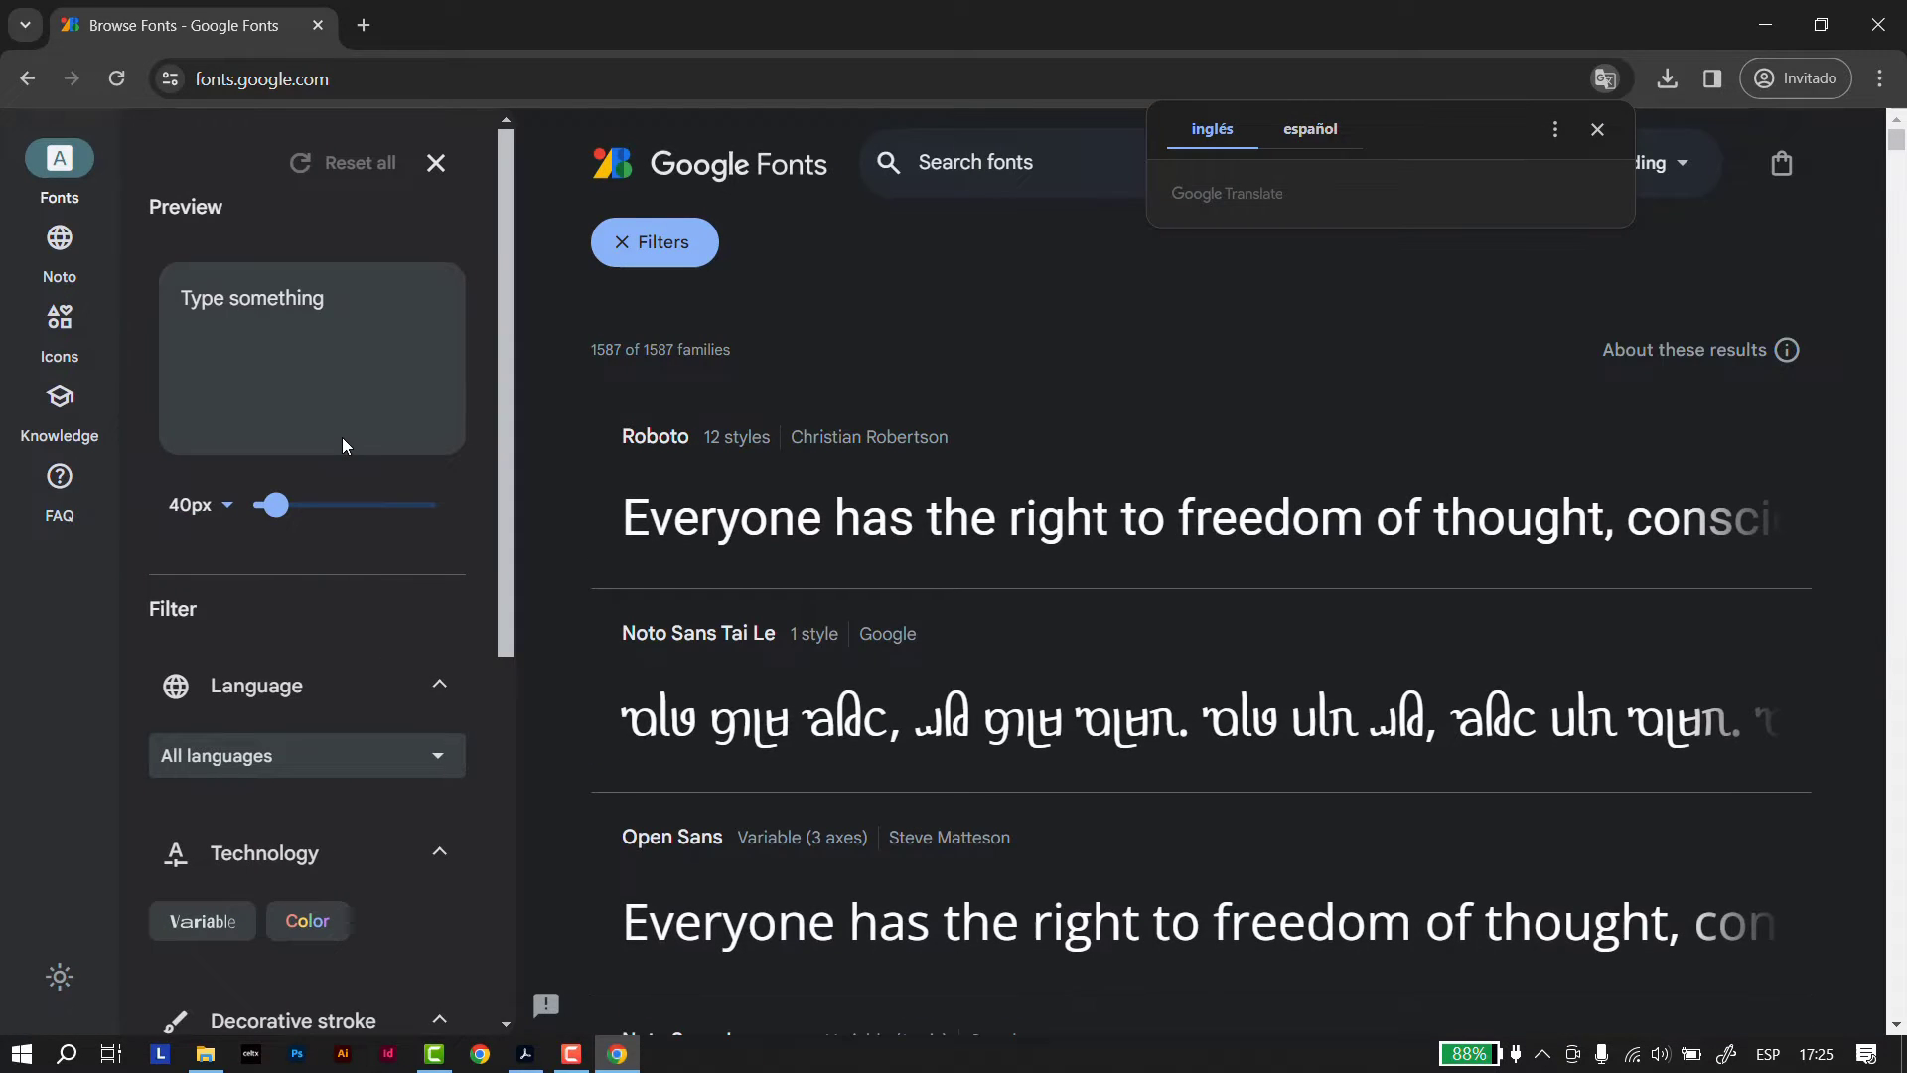
click(993, 161)
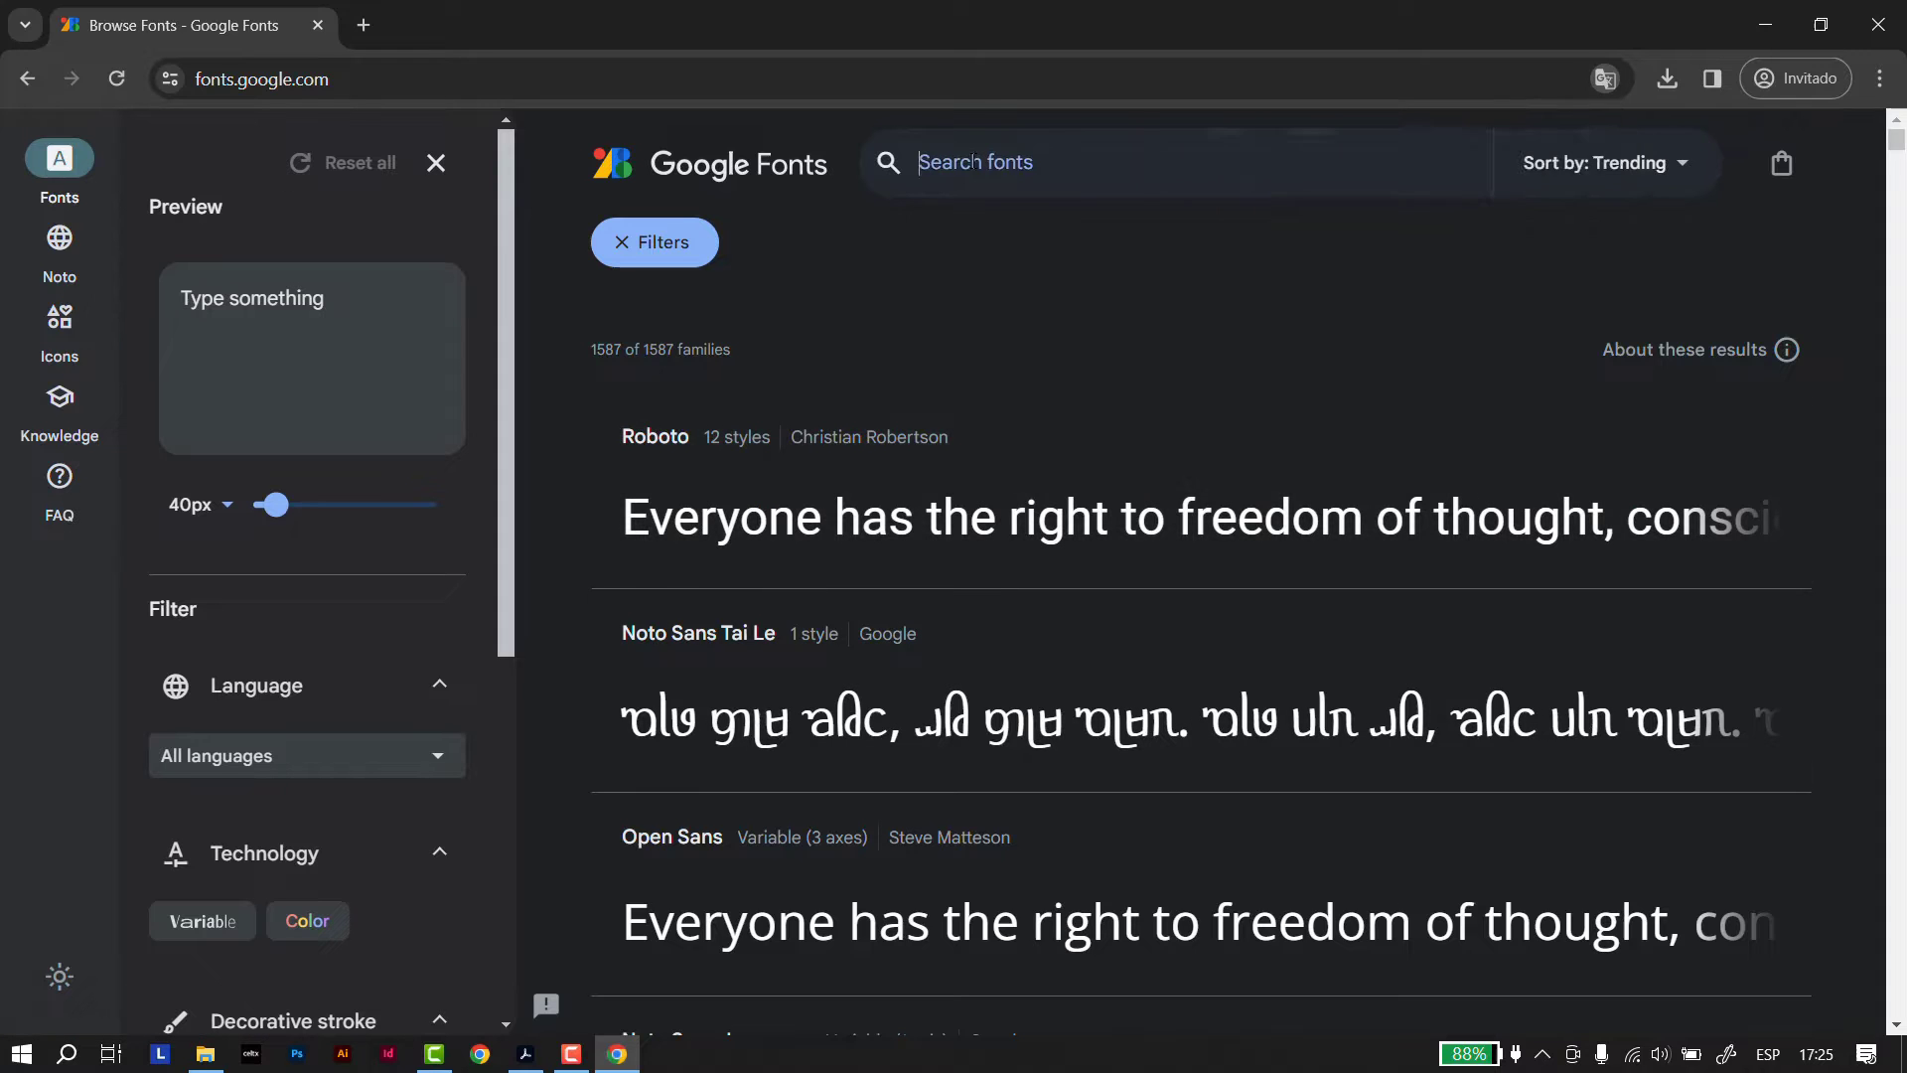
text(roboto)
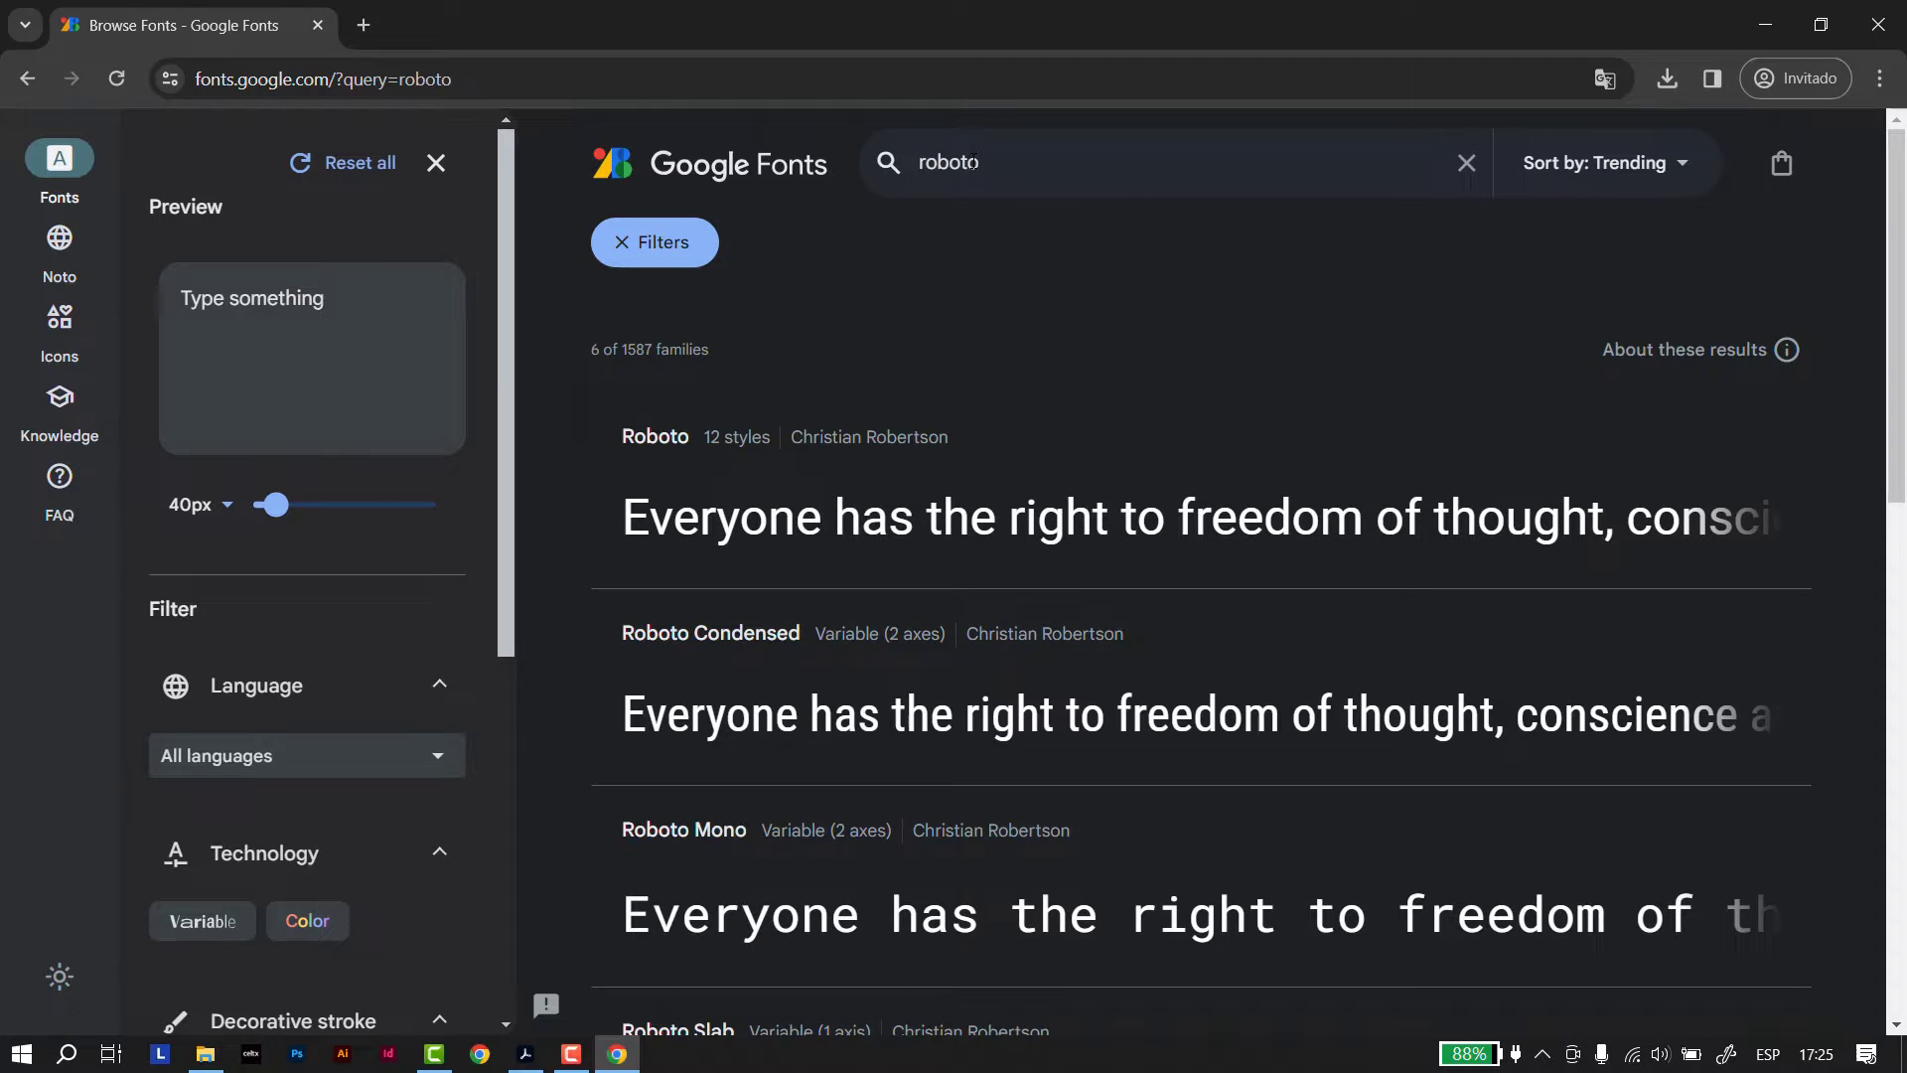
click(753, 492)
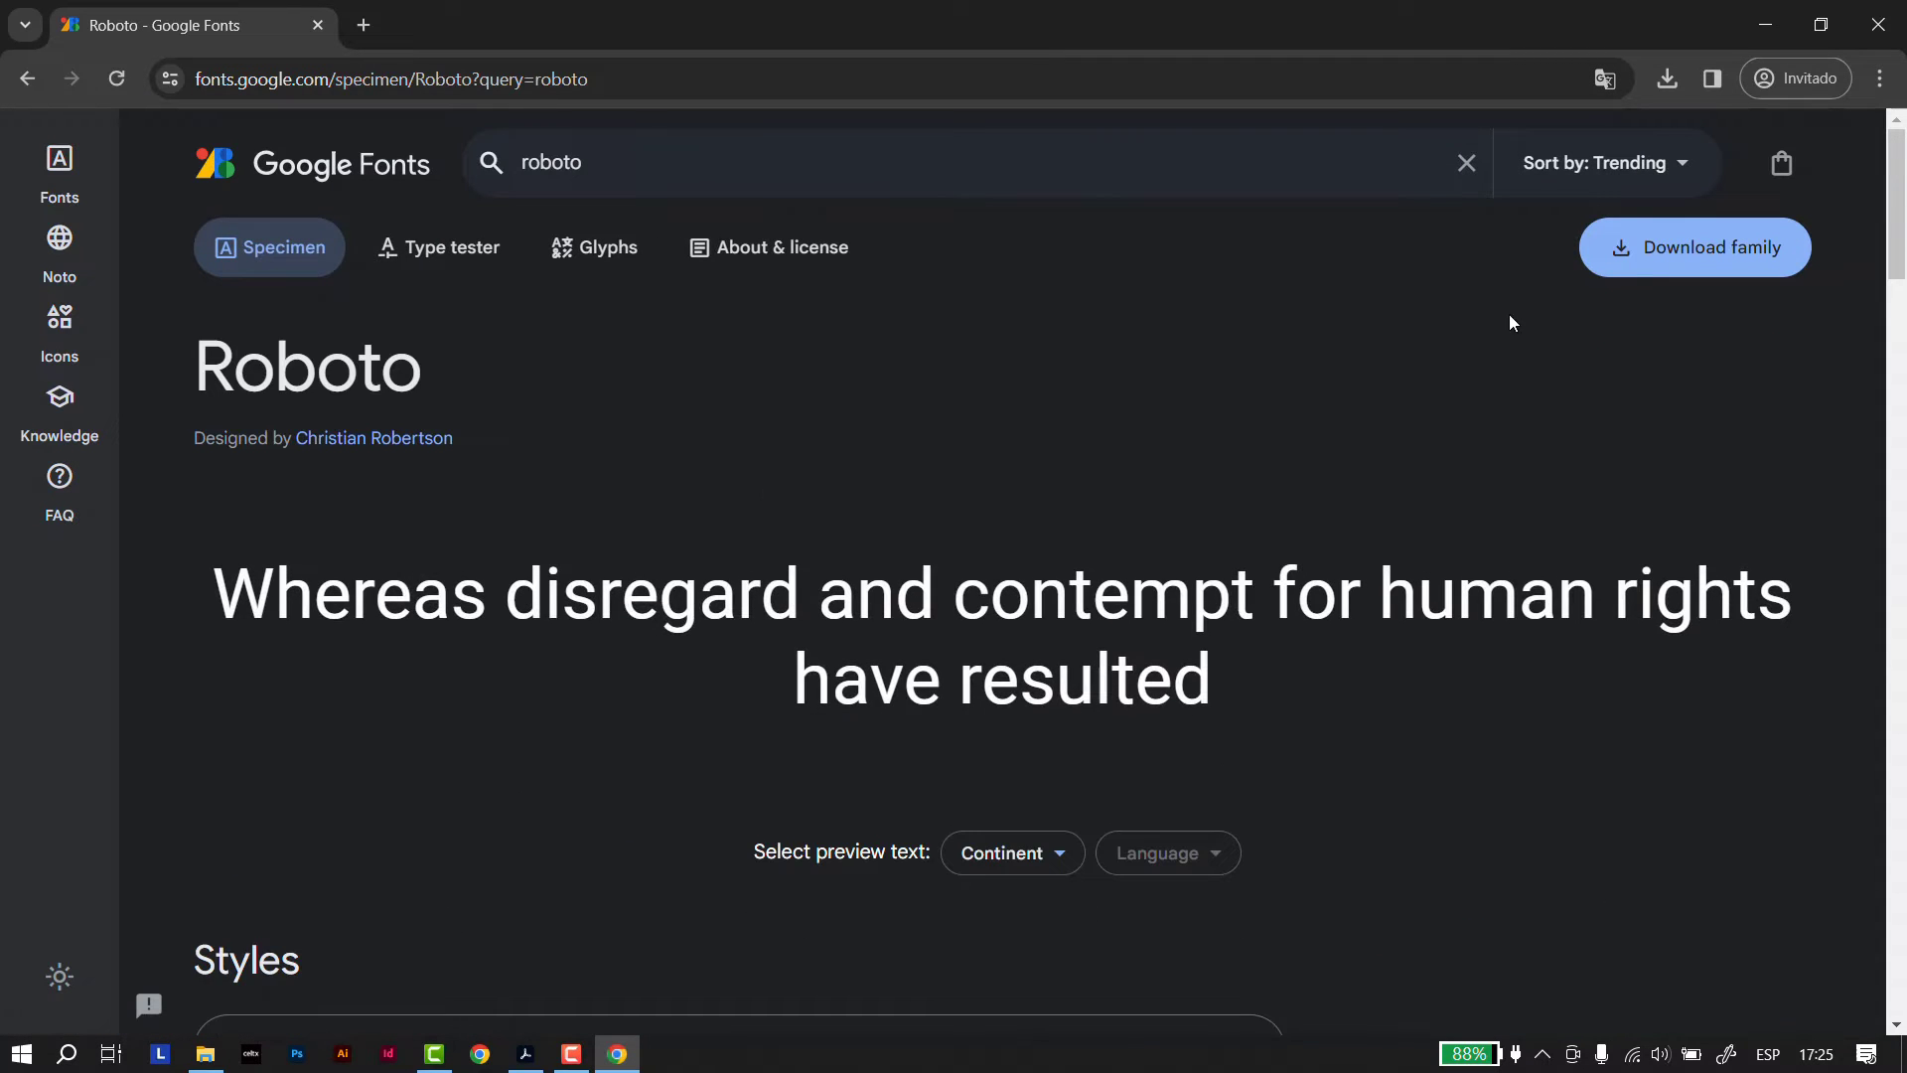
scroll(1679, 594, down, 15)
click(1765, 255)
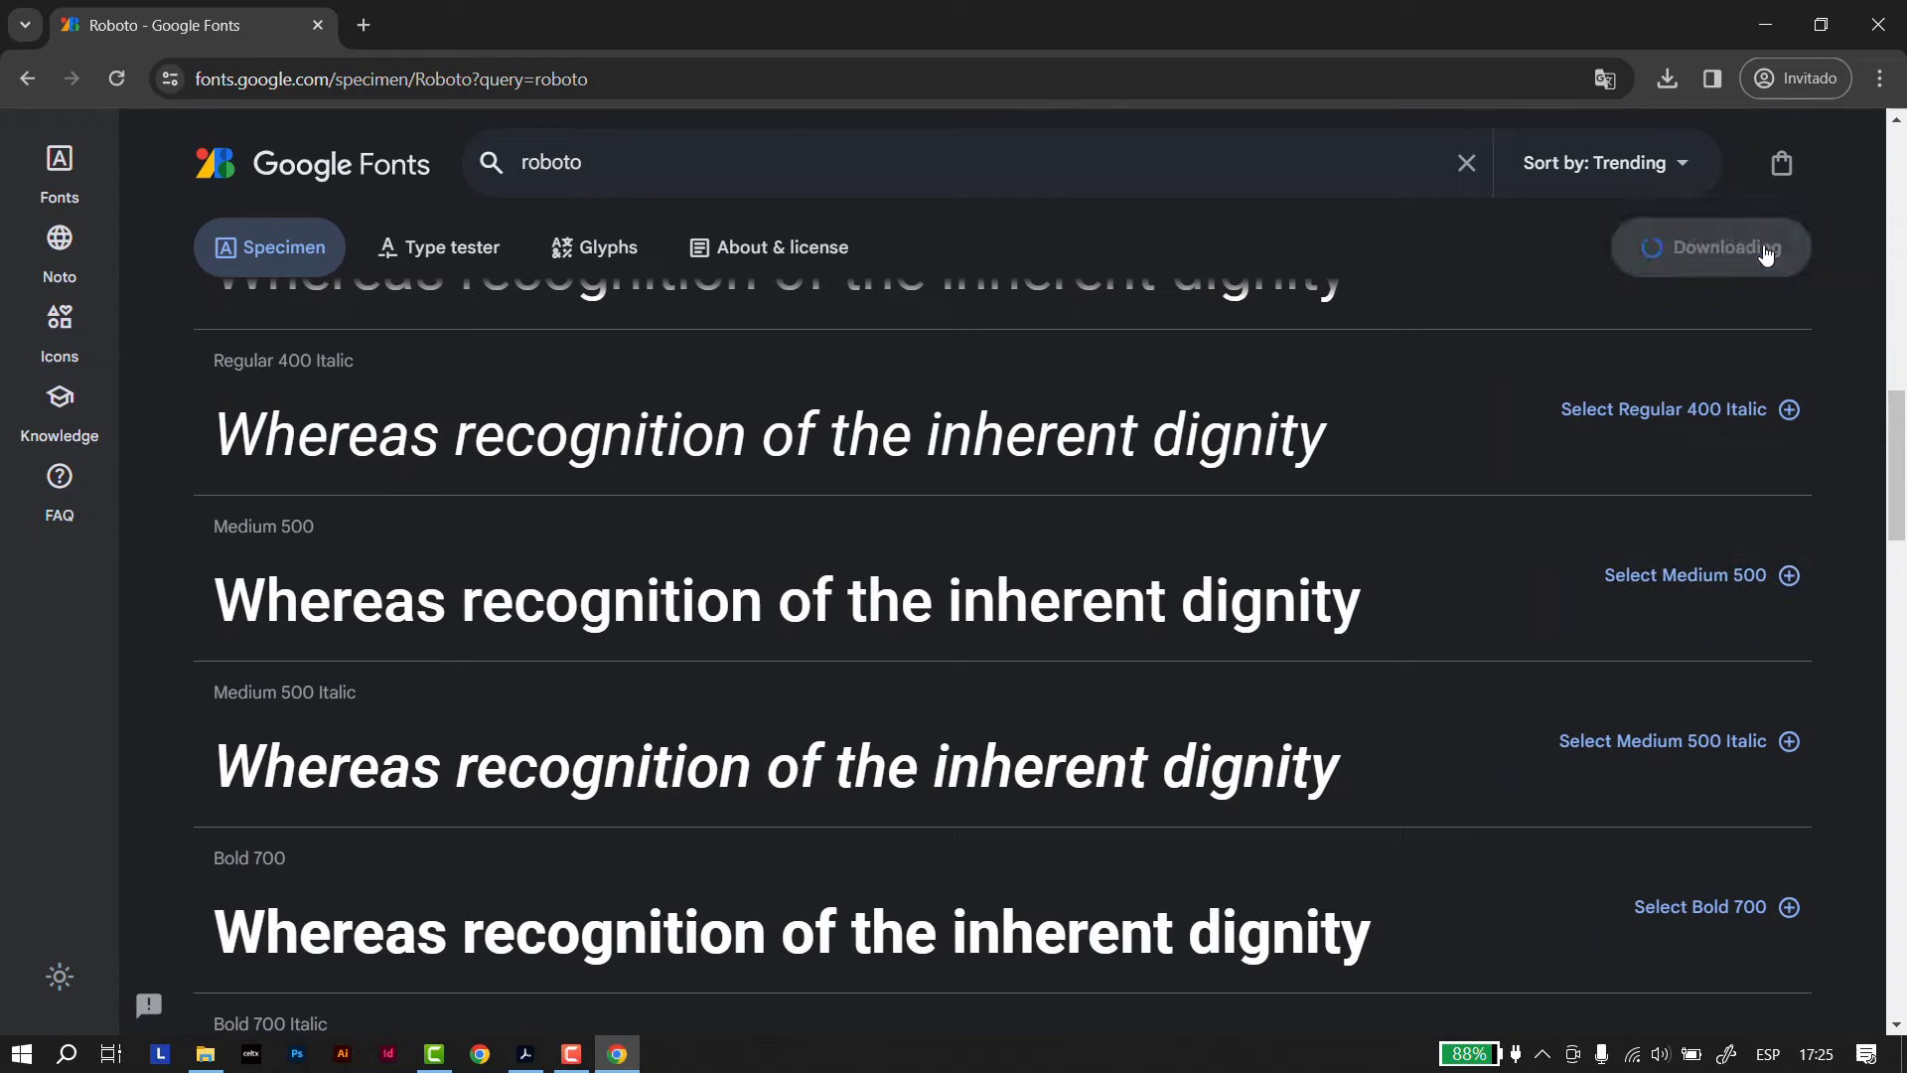
click(597, 545)
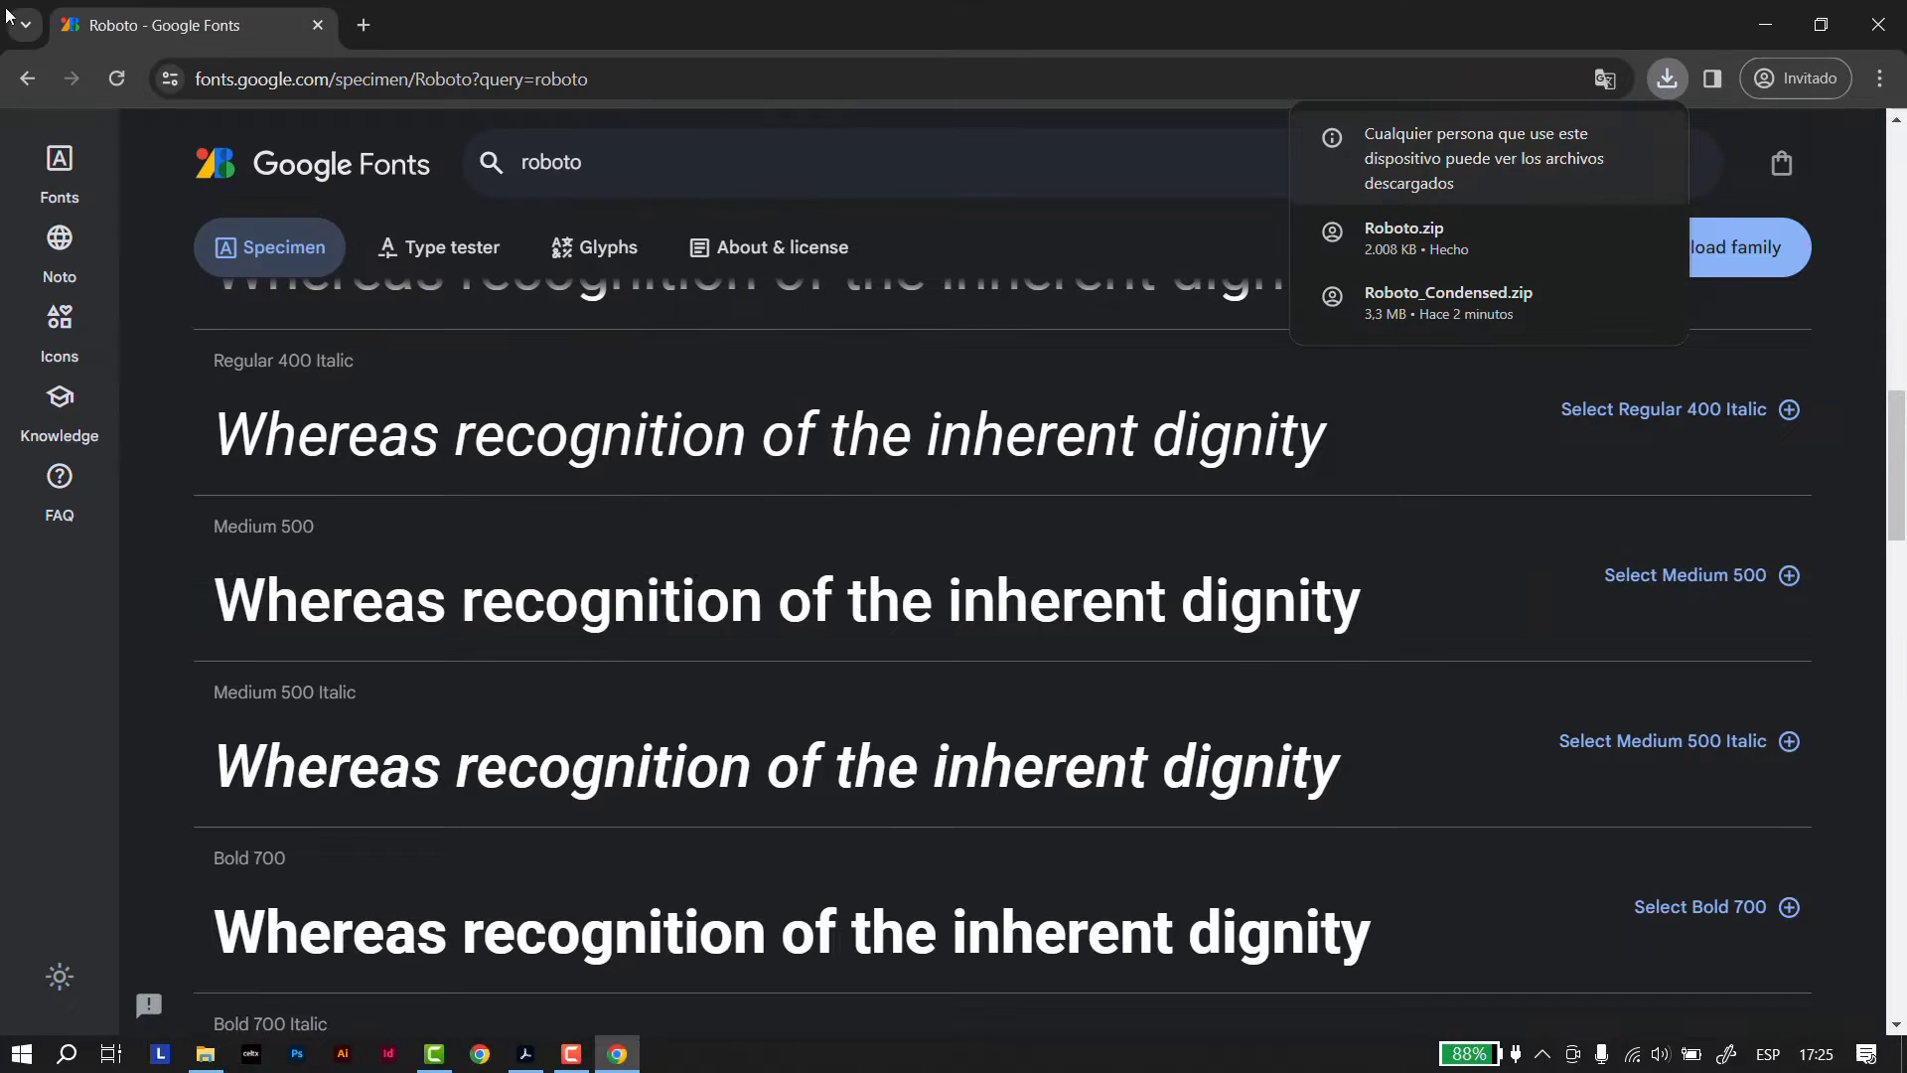
click(26, 78)
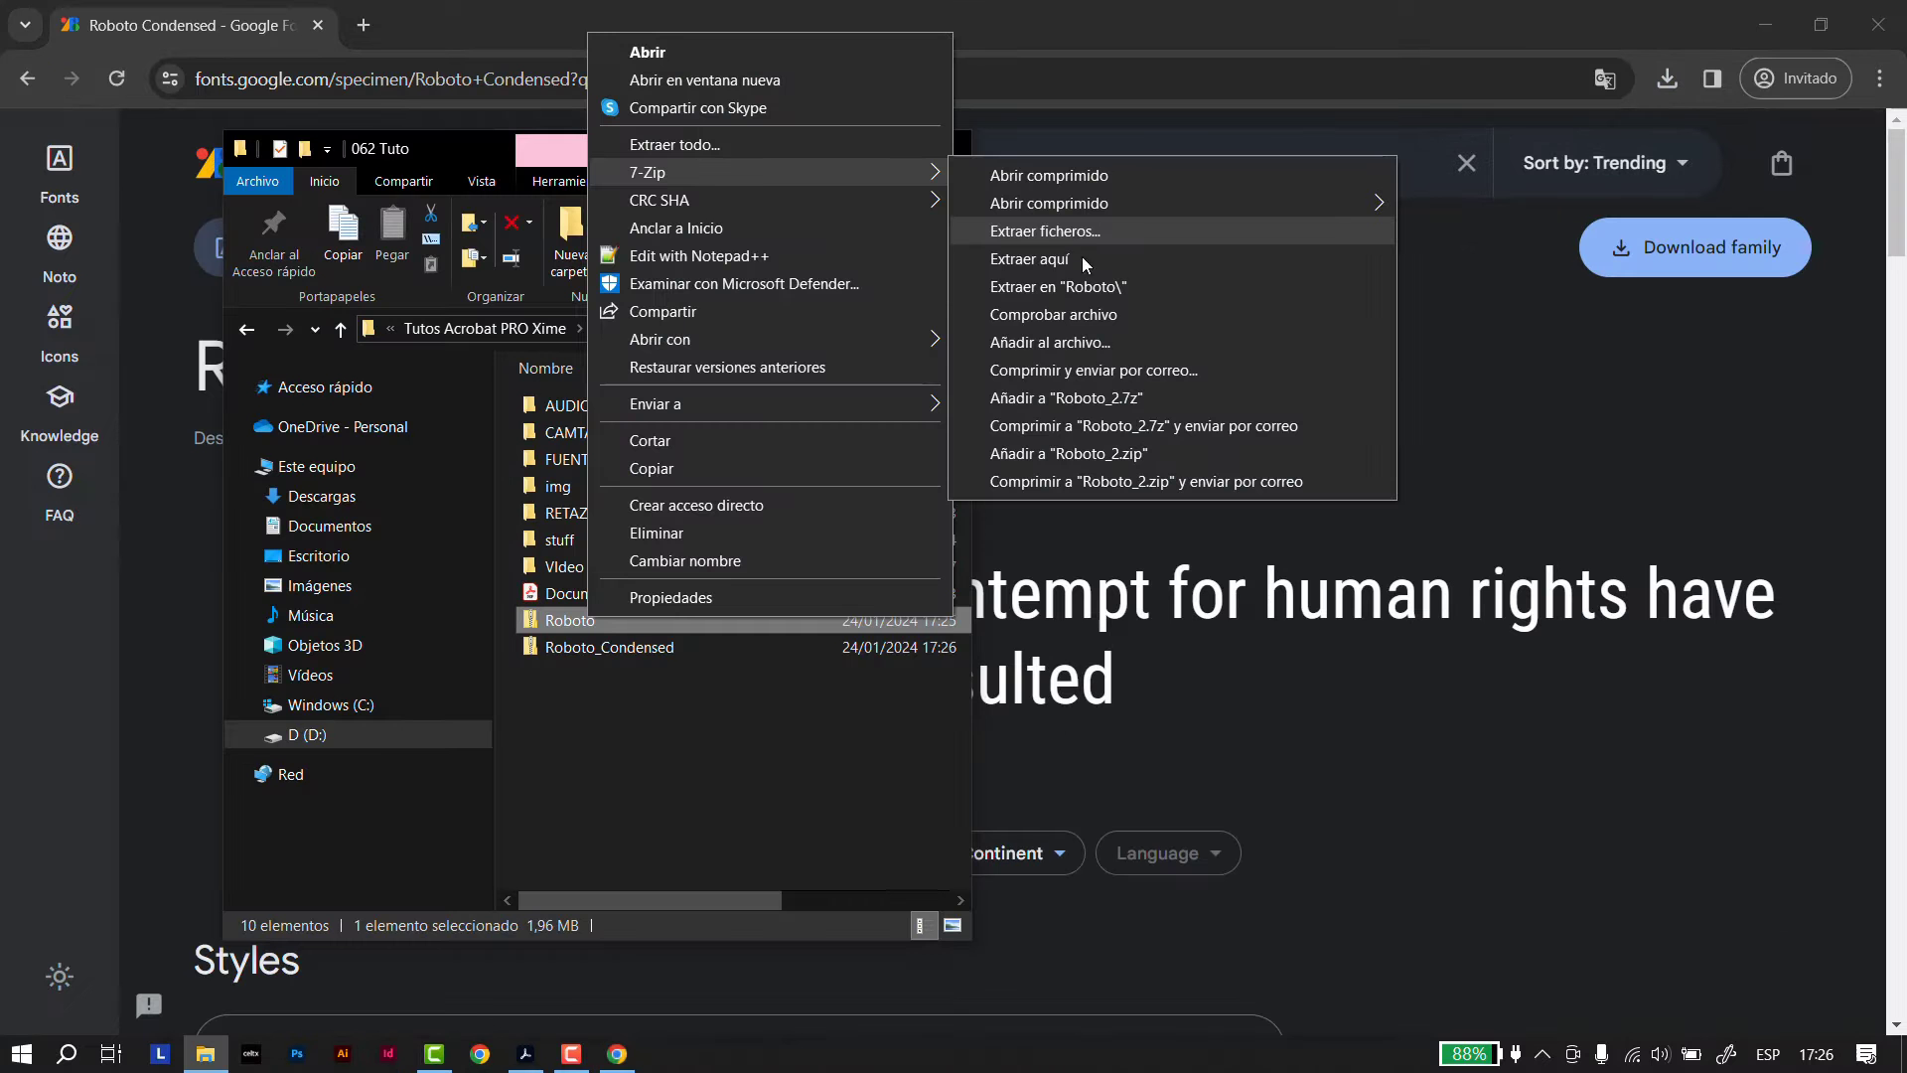
In File Explorer, extract the Roboto archive in the 062 Tuto folder into its own Roboto folder with 7-Zip
click(1086, 285)
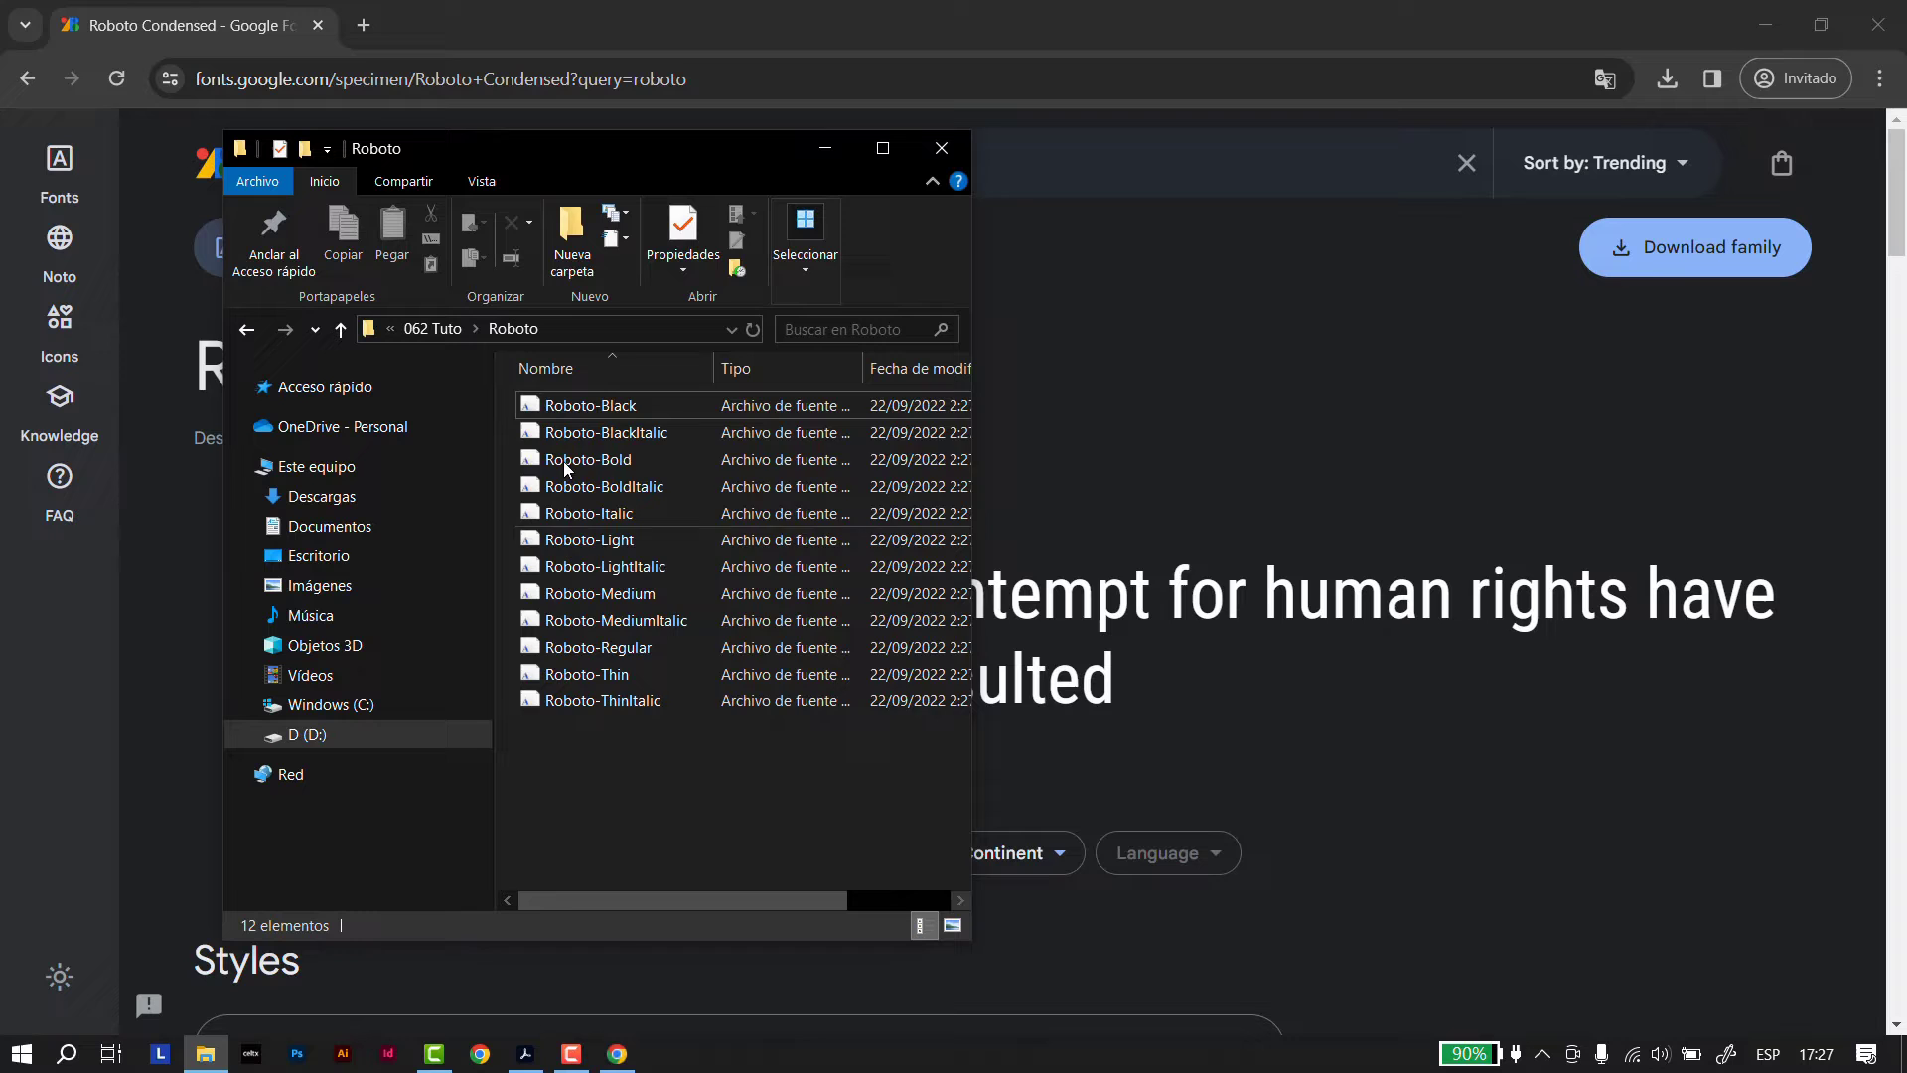
Install all the extracted Roboto font files for all users
drag(674, 778, 564, 407)
right_click(564, 407)
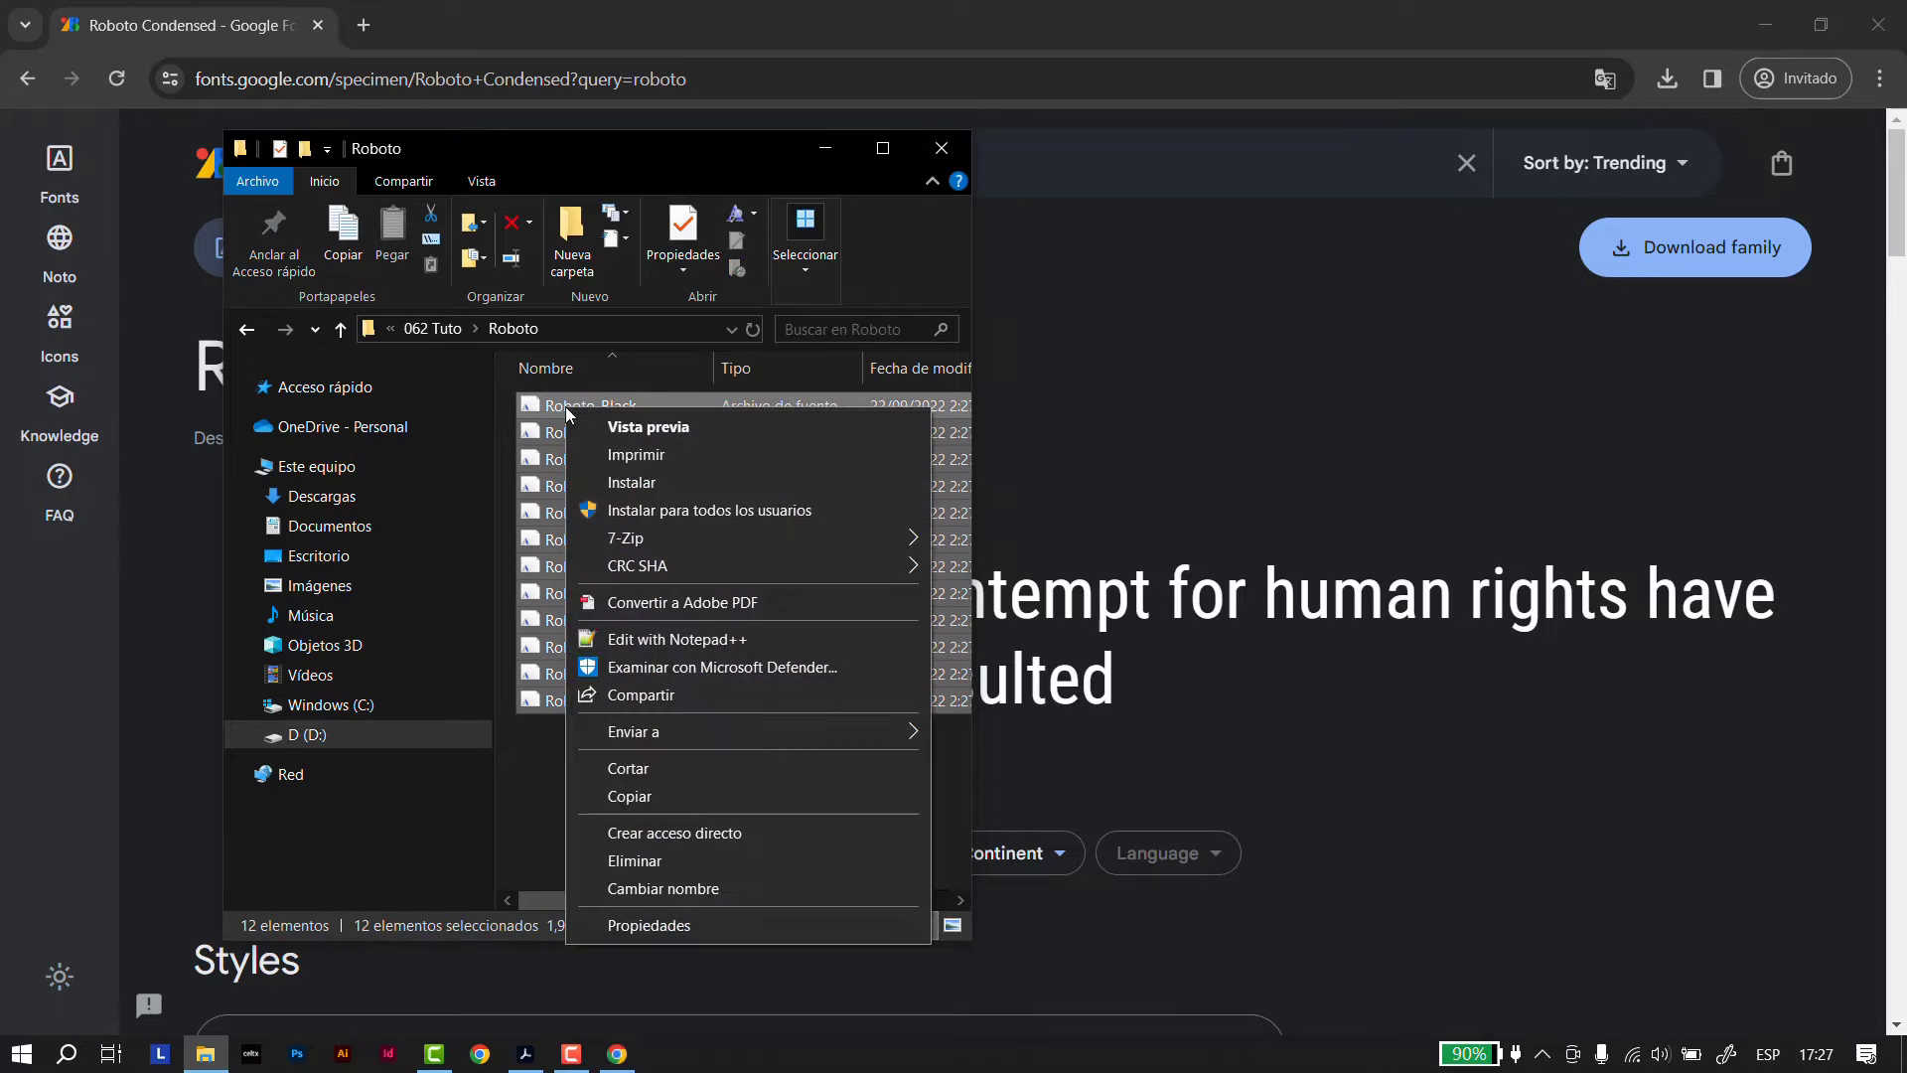
click(600, 511)
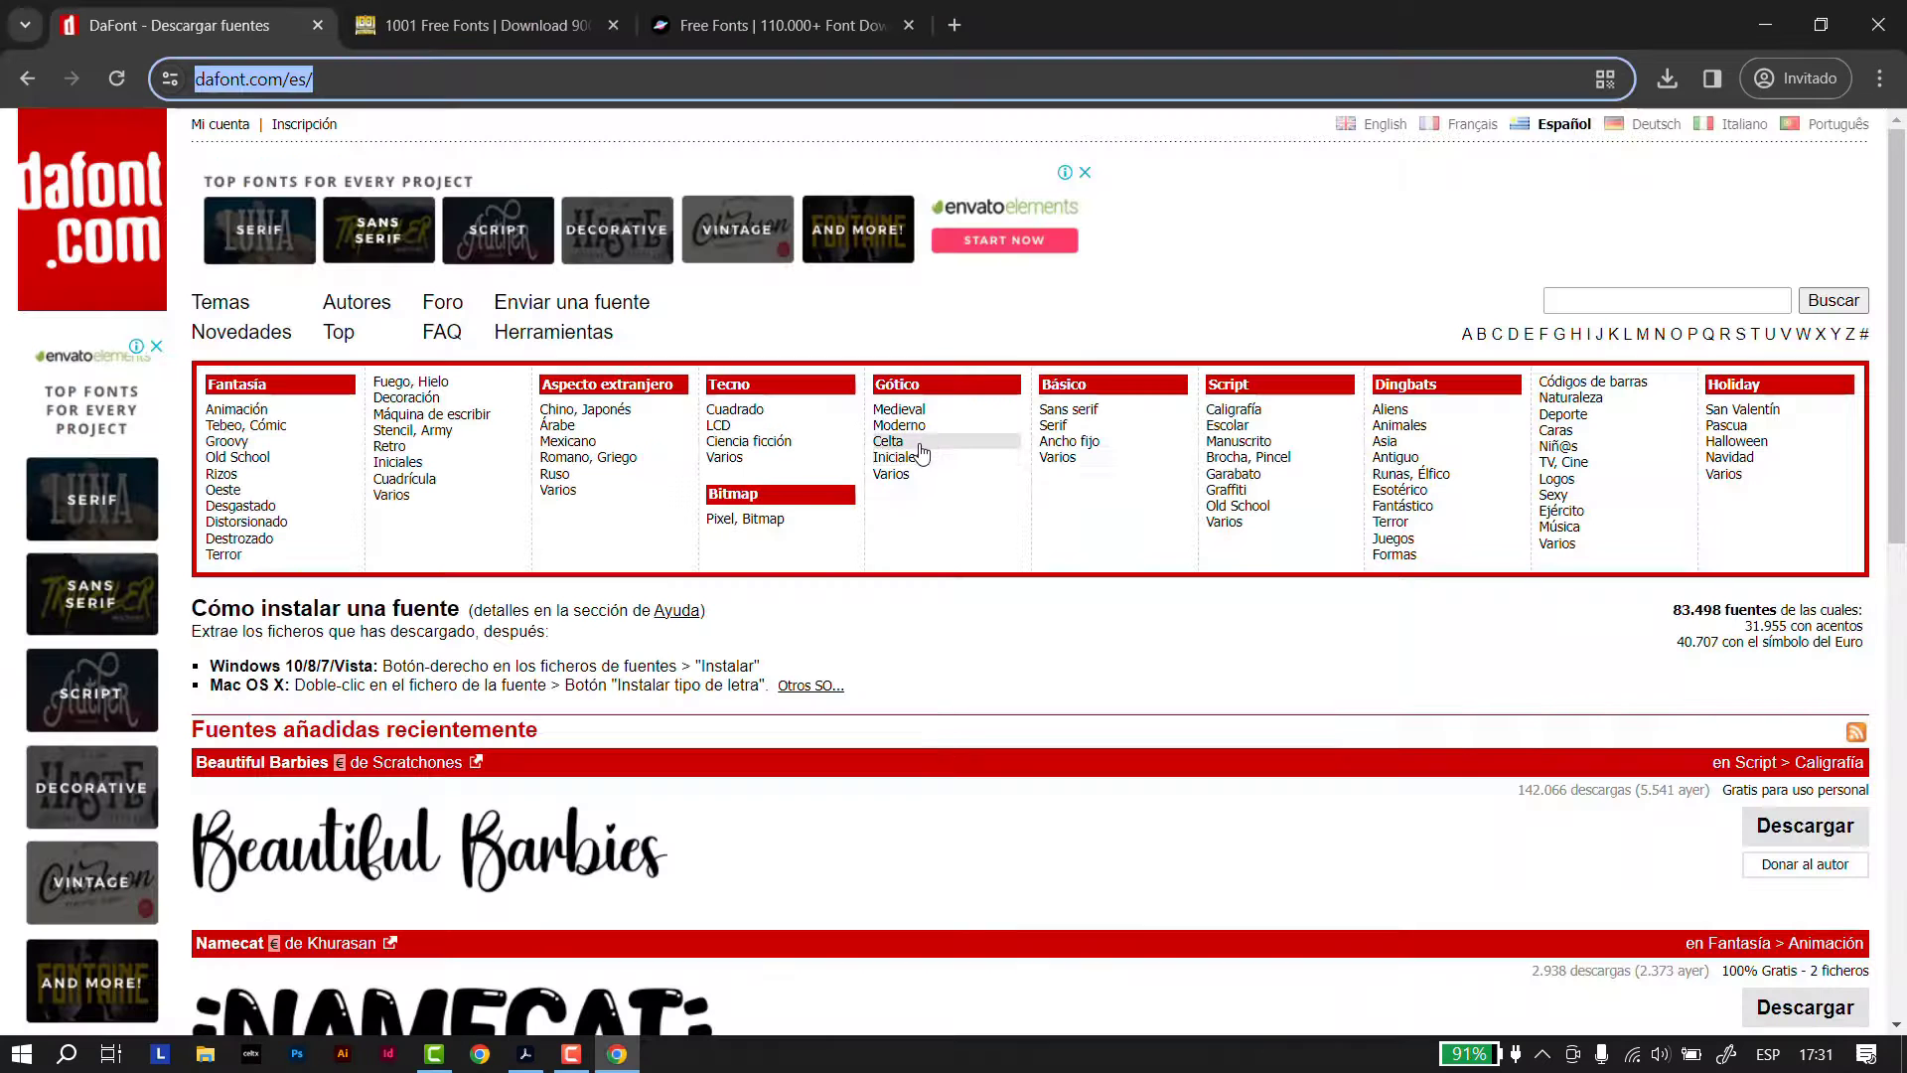
Browse the free fonts offered on the DaFont, 1001 Free Fonts and FontSpace sites
scroll(929, 491, down, 6)
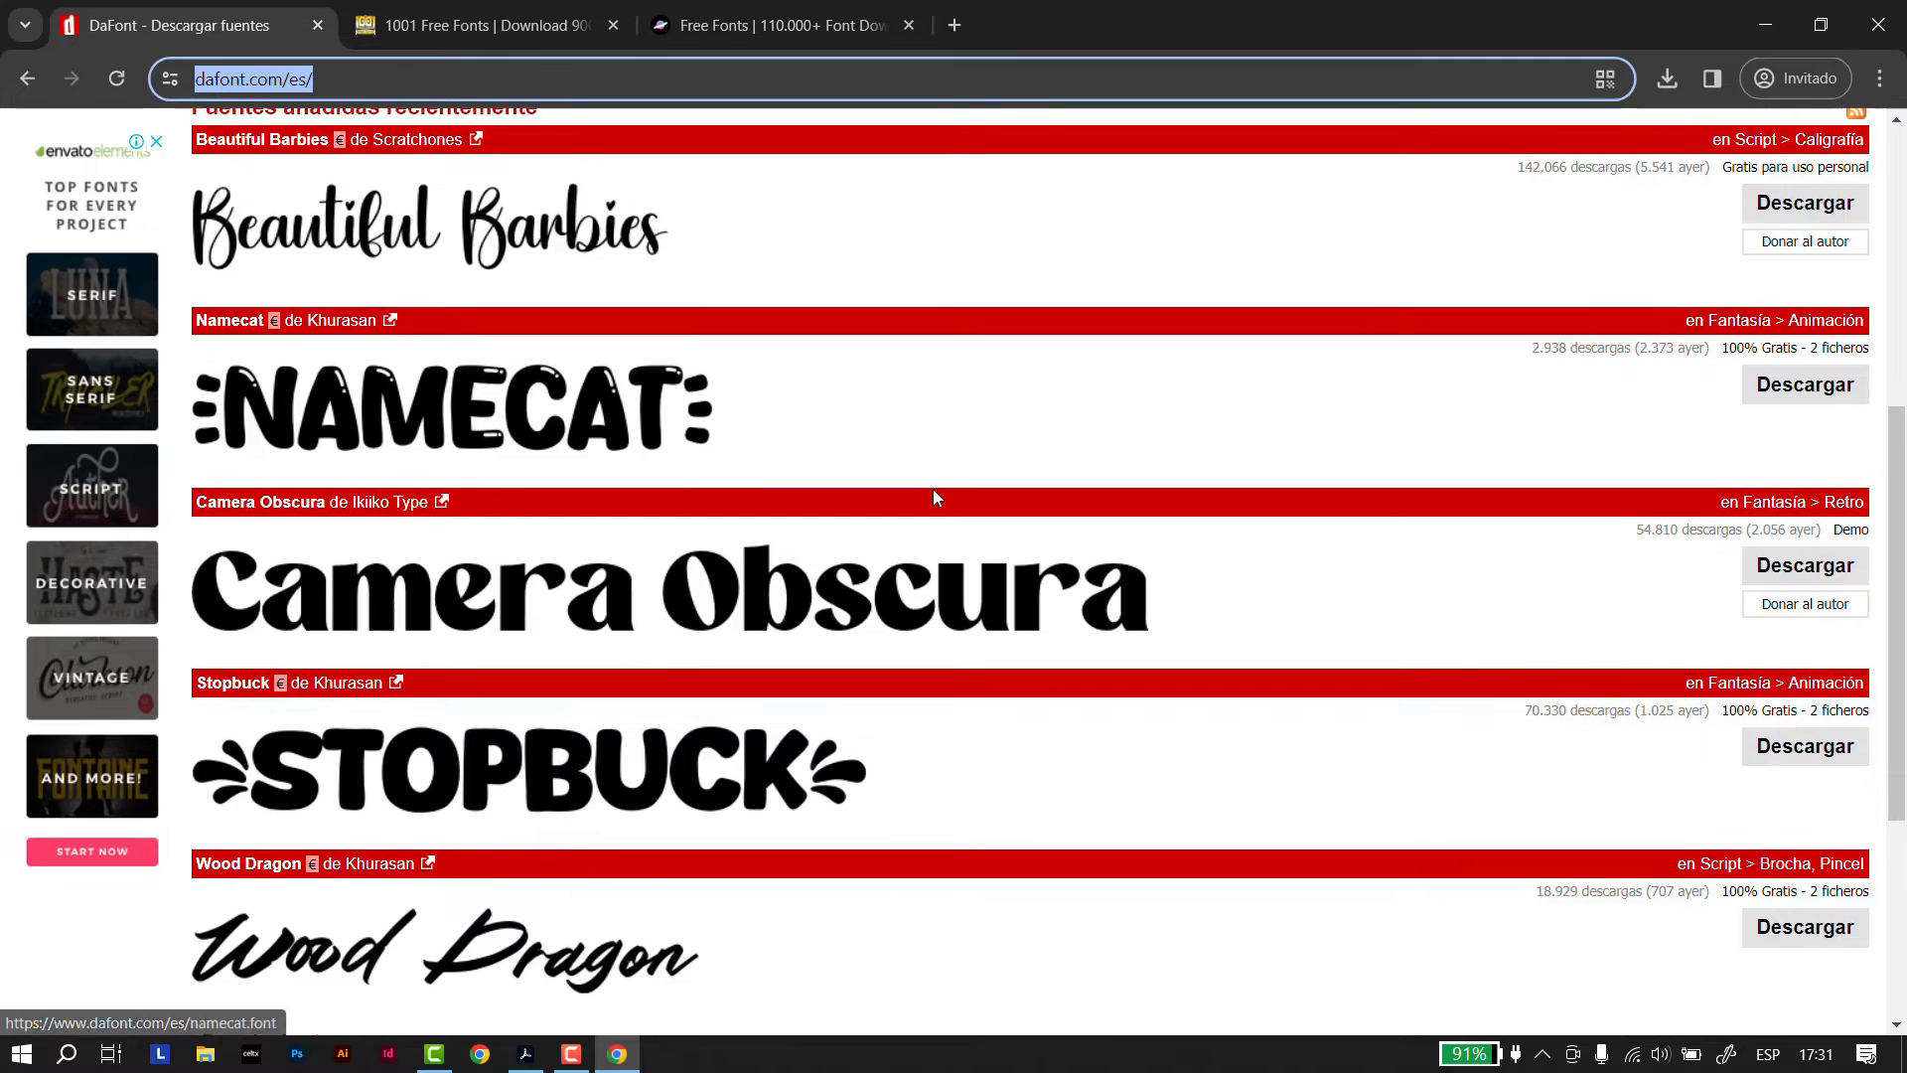
scroll(933, 492, down, 4)
click(453, 26)
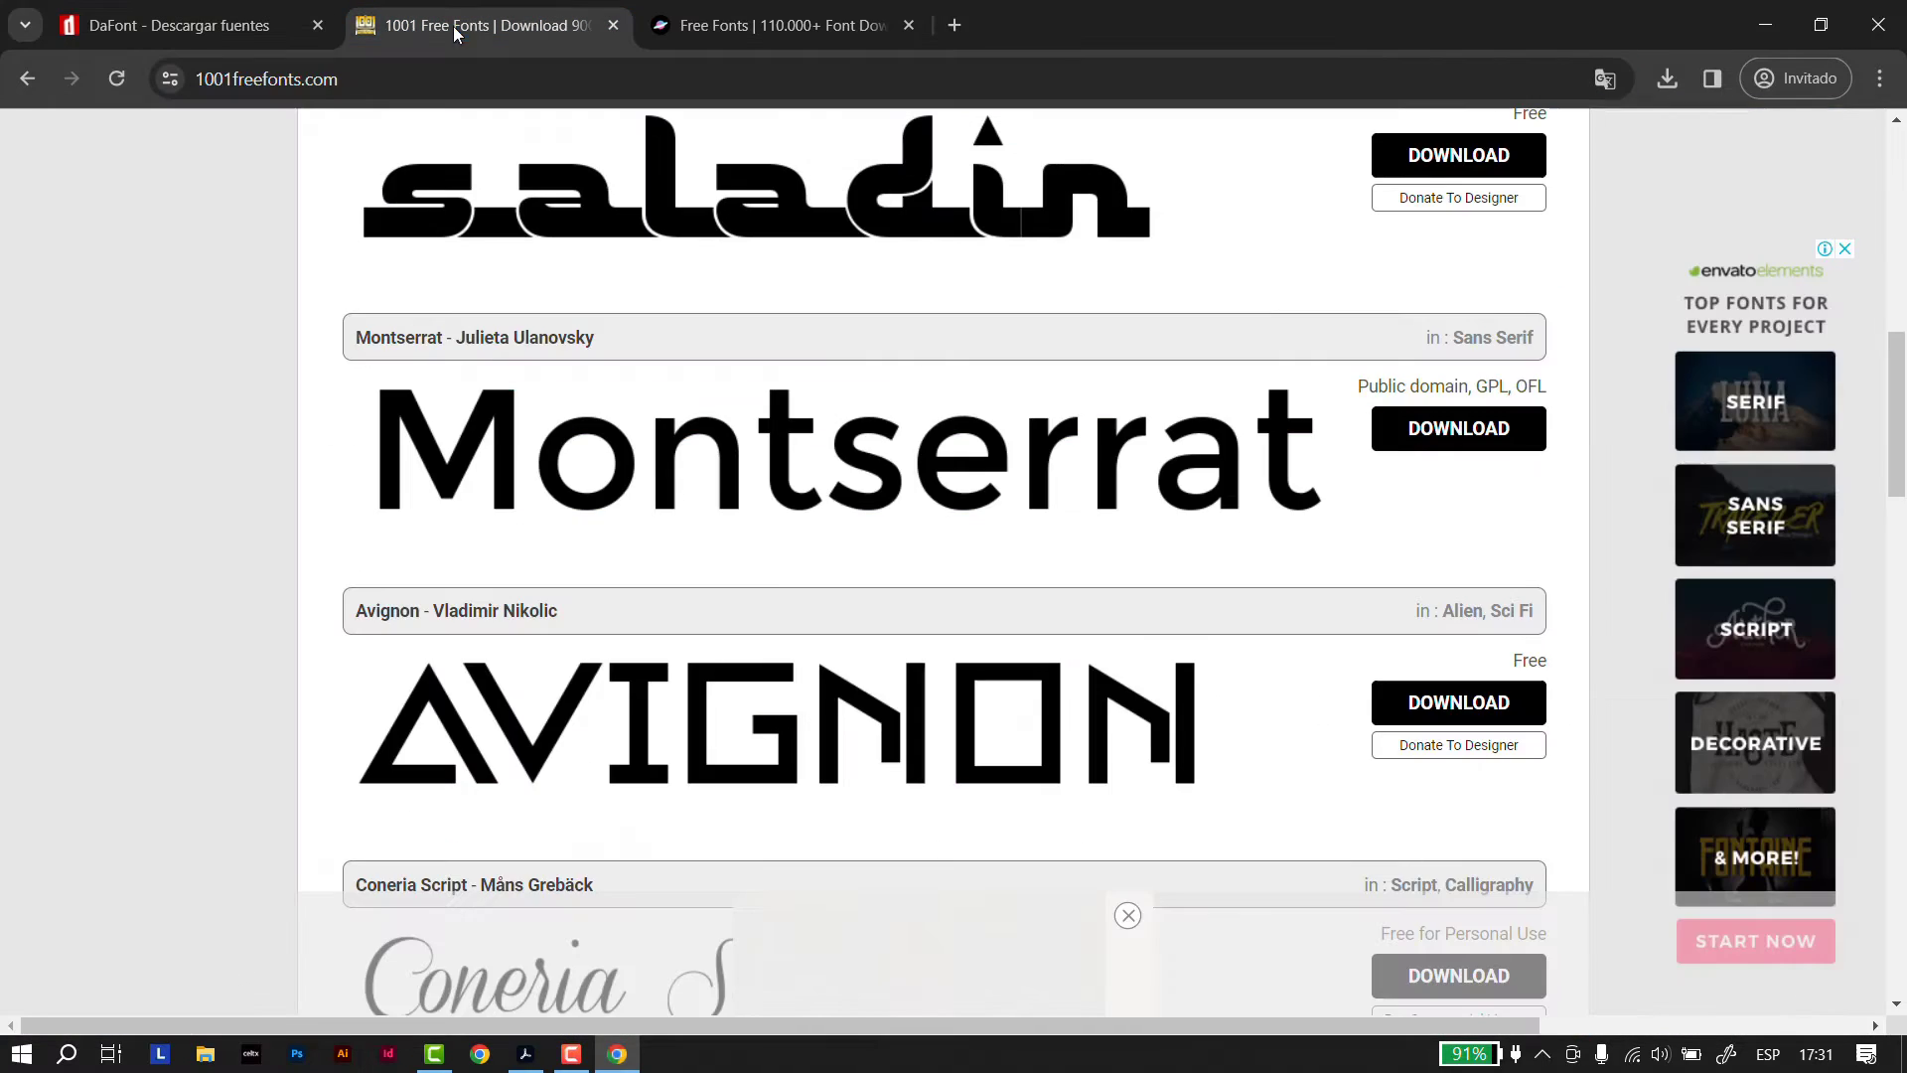
scroll(1250, 264, down, 7)
click(810, 27)
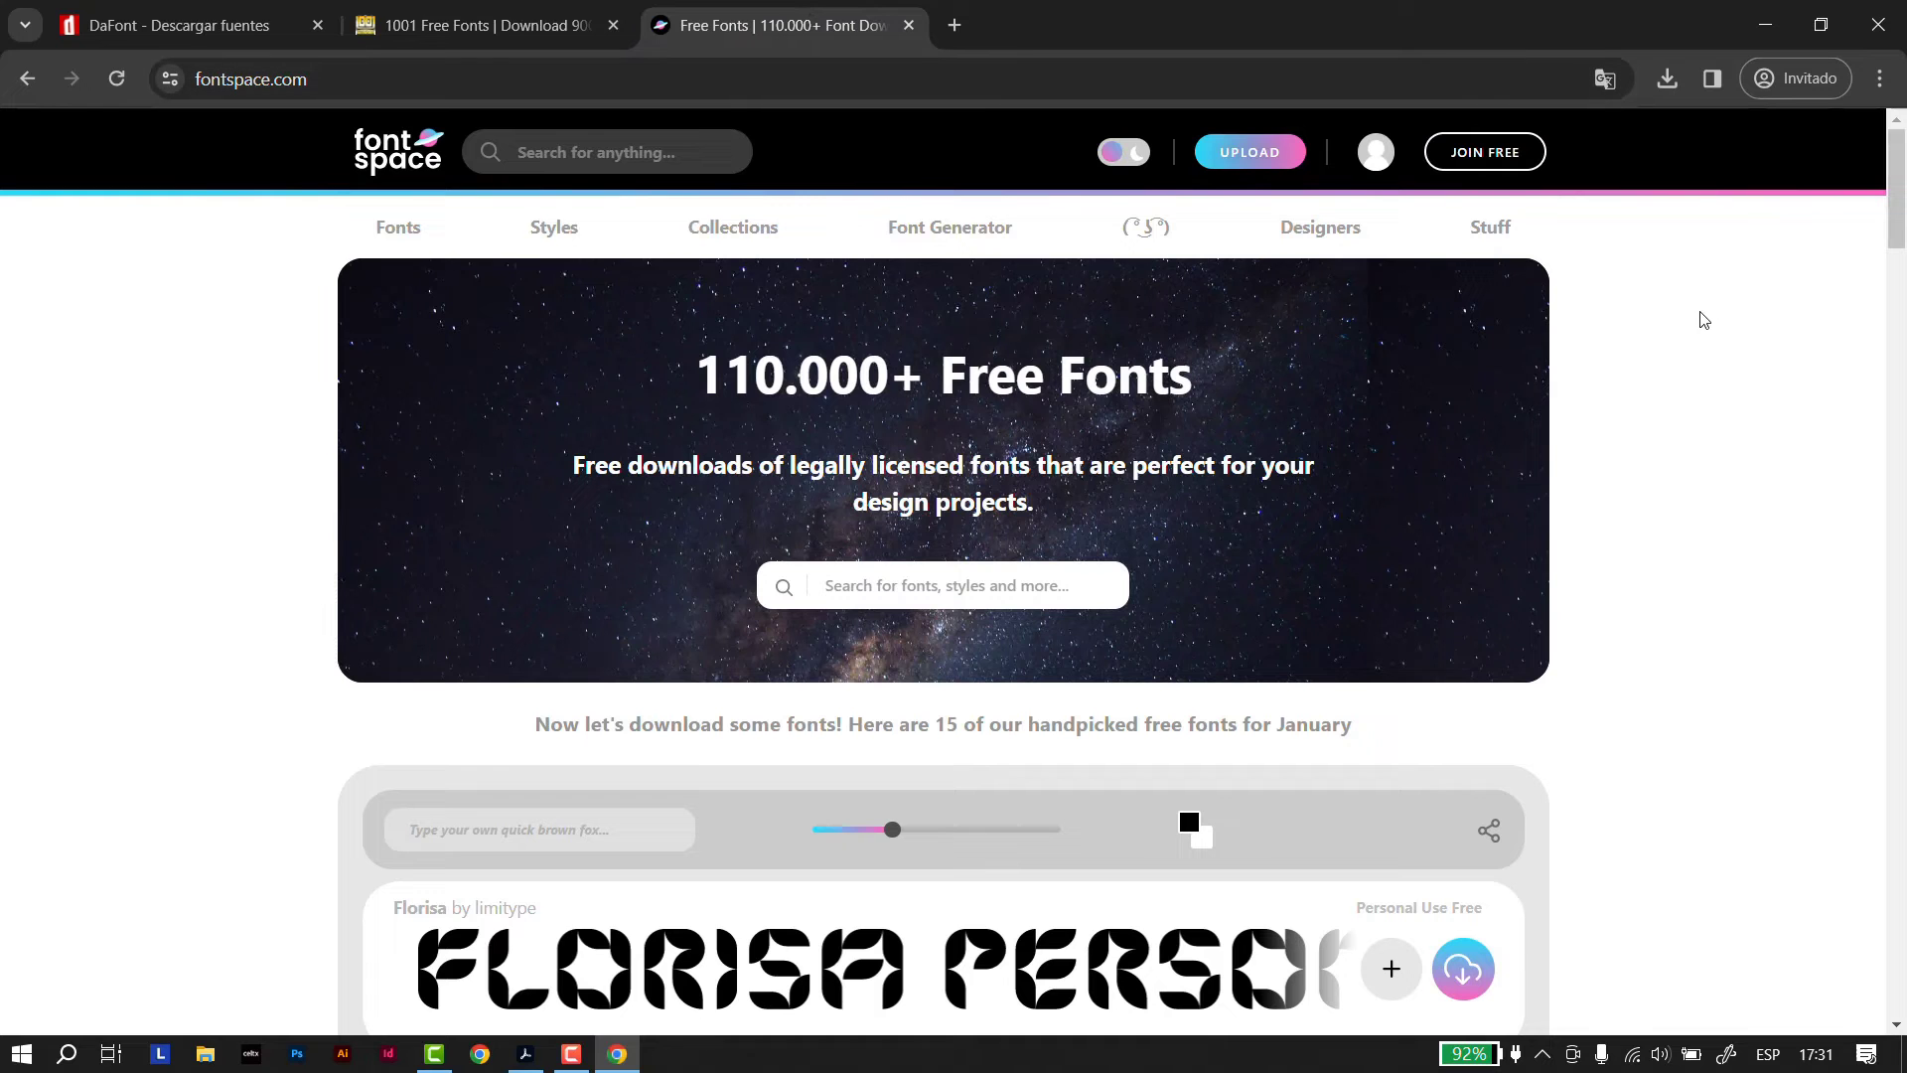
scroll(1720, 332, down, 8)
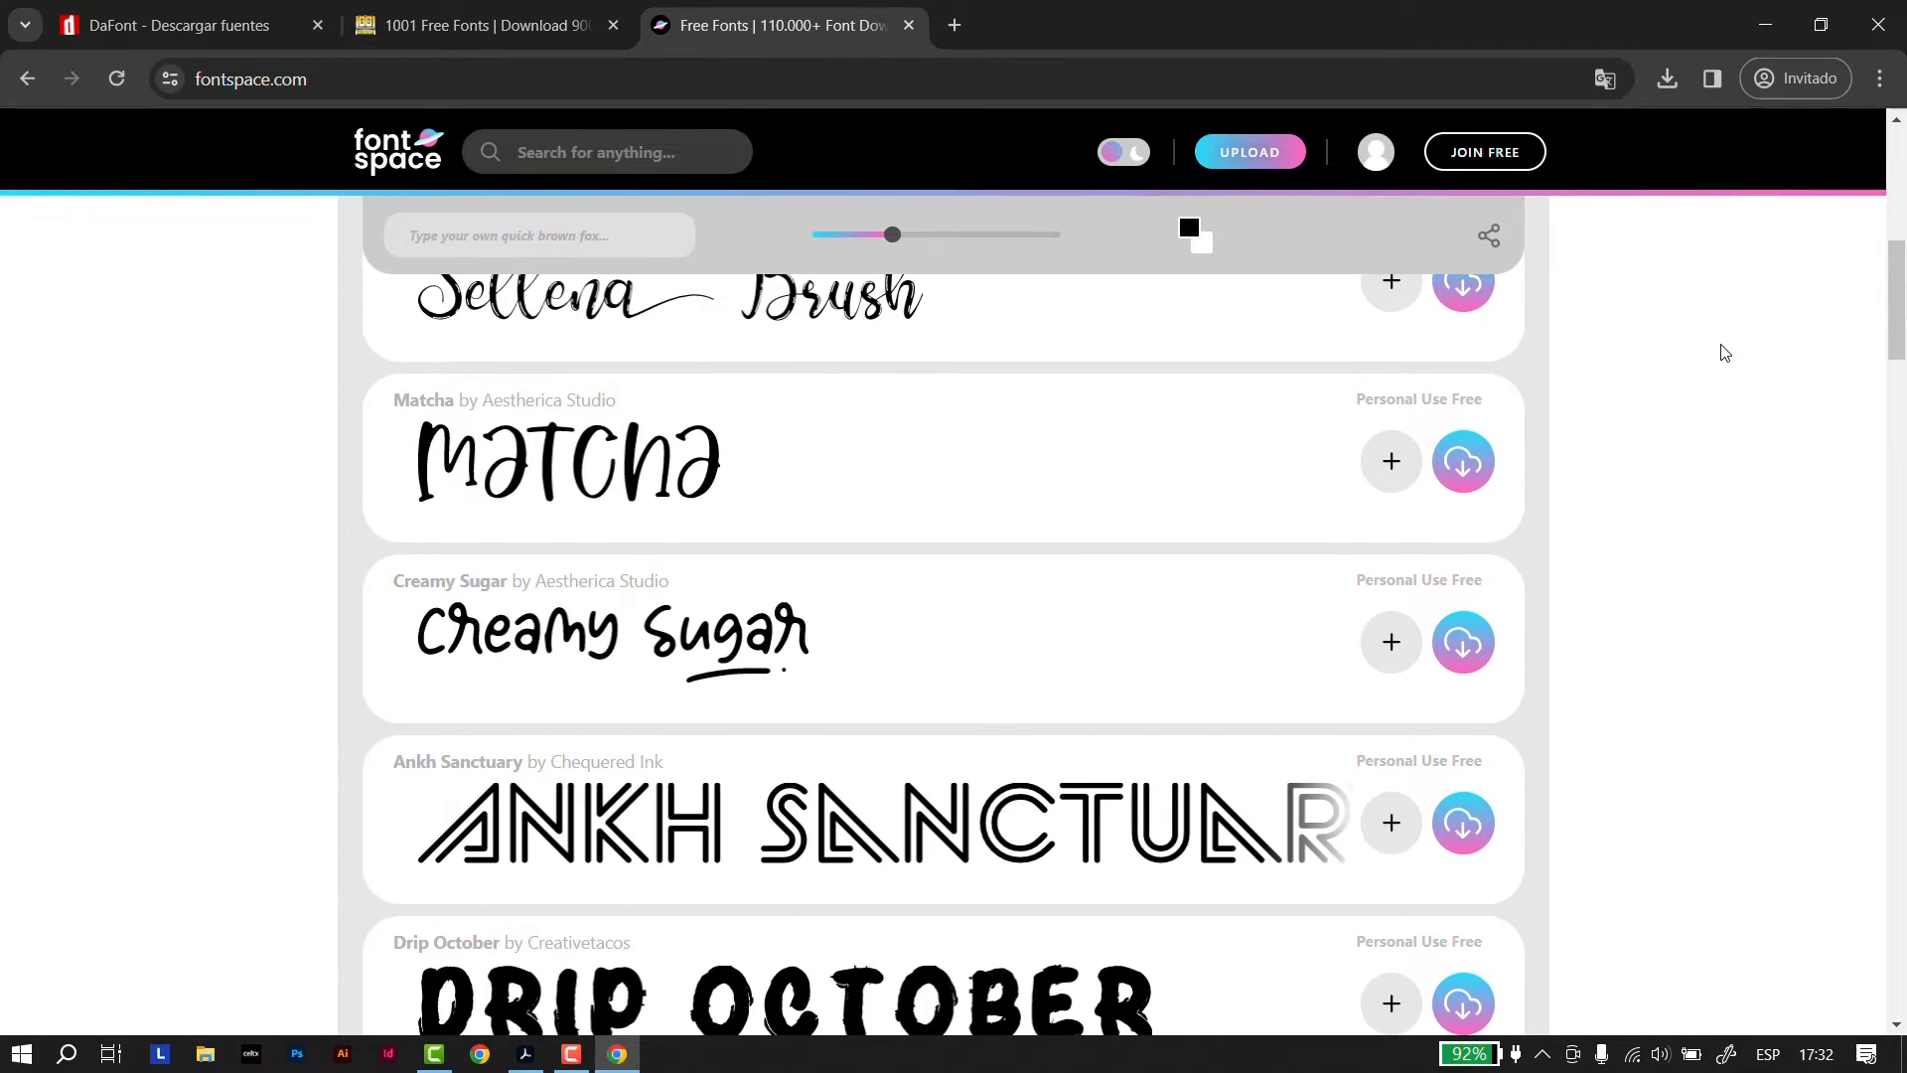
scroll(1725, 353, down, 10)
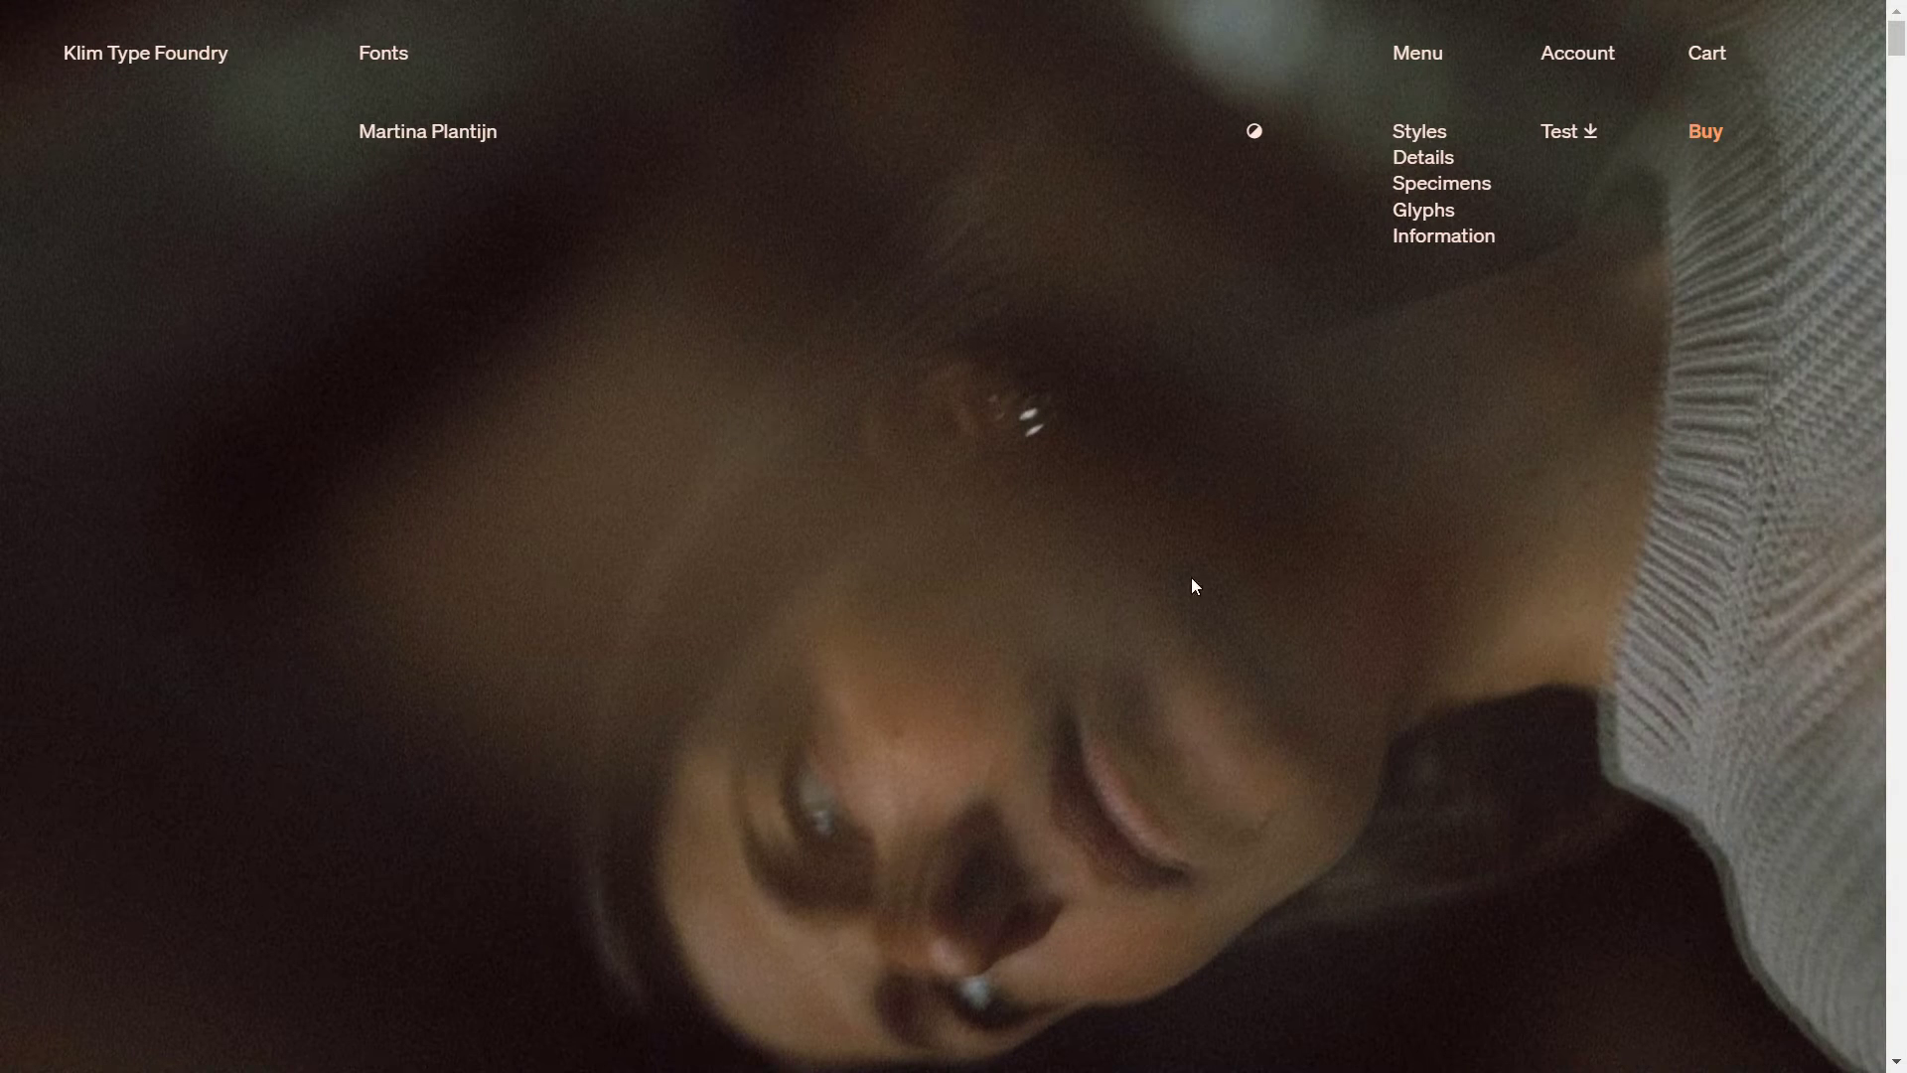
Browse the typeface catalogues of Klim Type Foundry, Commercial Type and Huerta Tipográfica
click(388, 58)
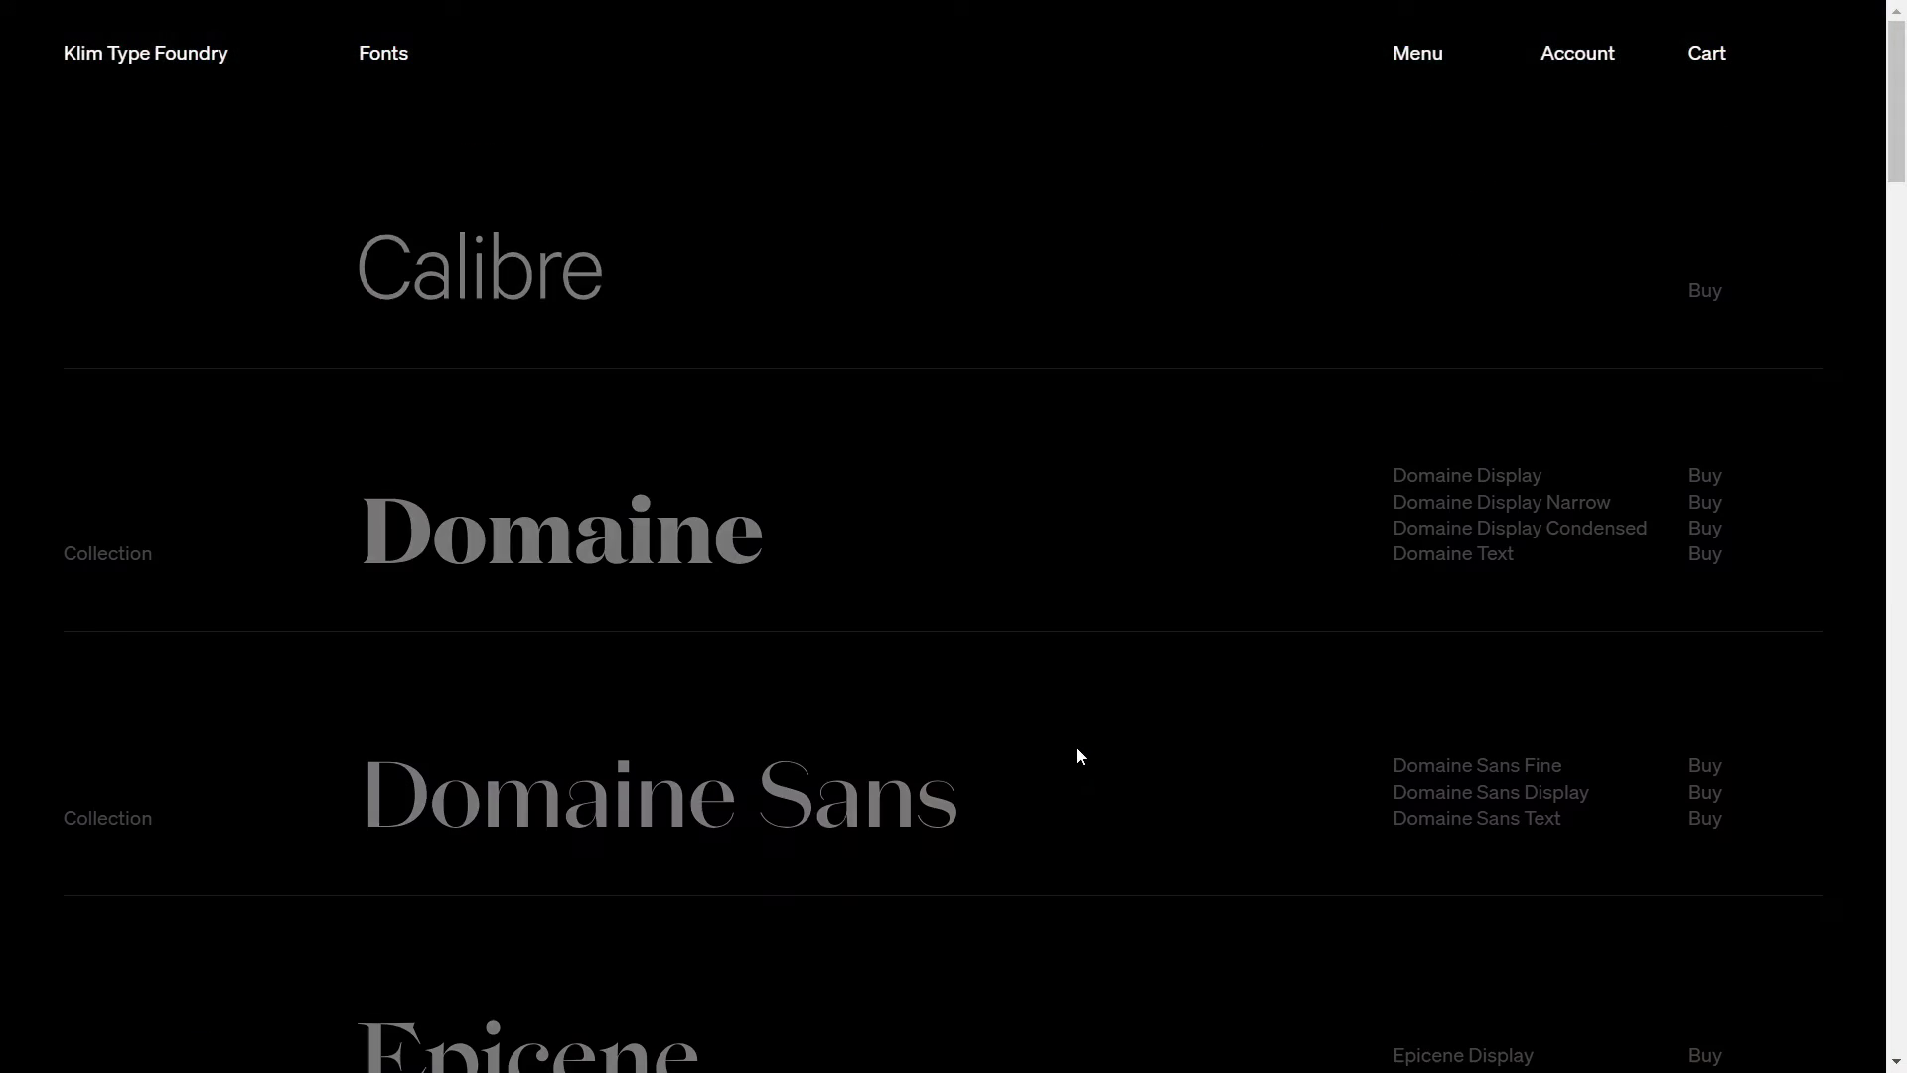
scroll(1077, 754, down, 2)
scroll(1080, 765, down, 6)
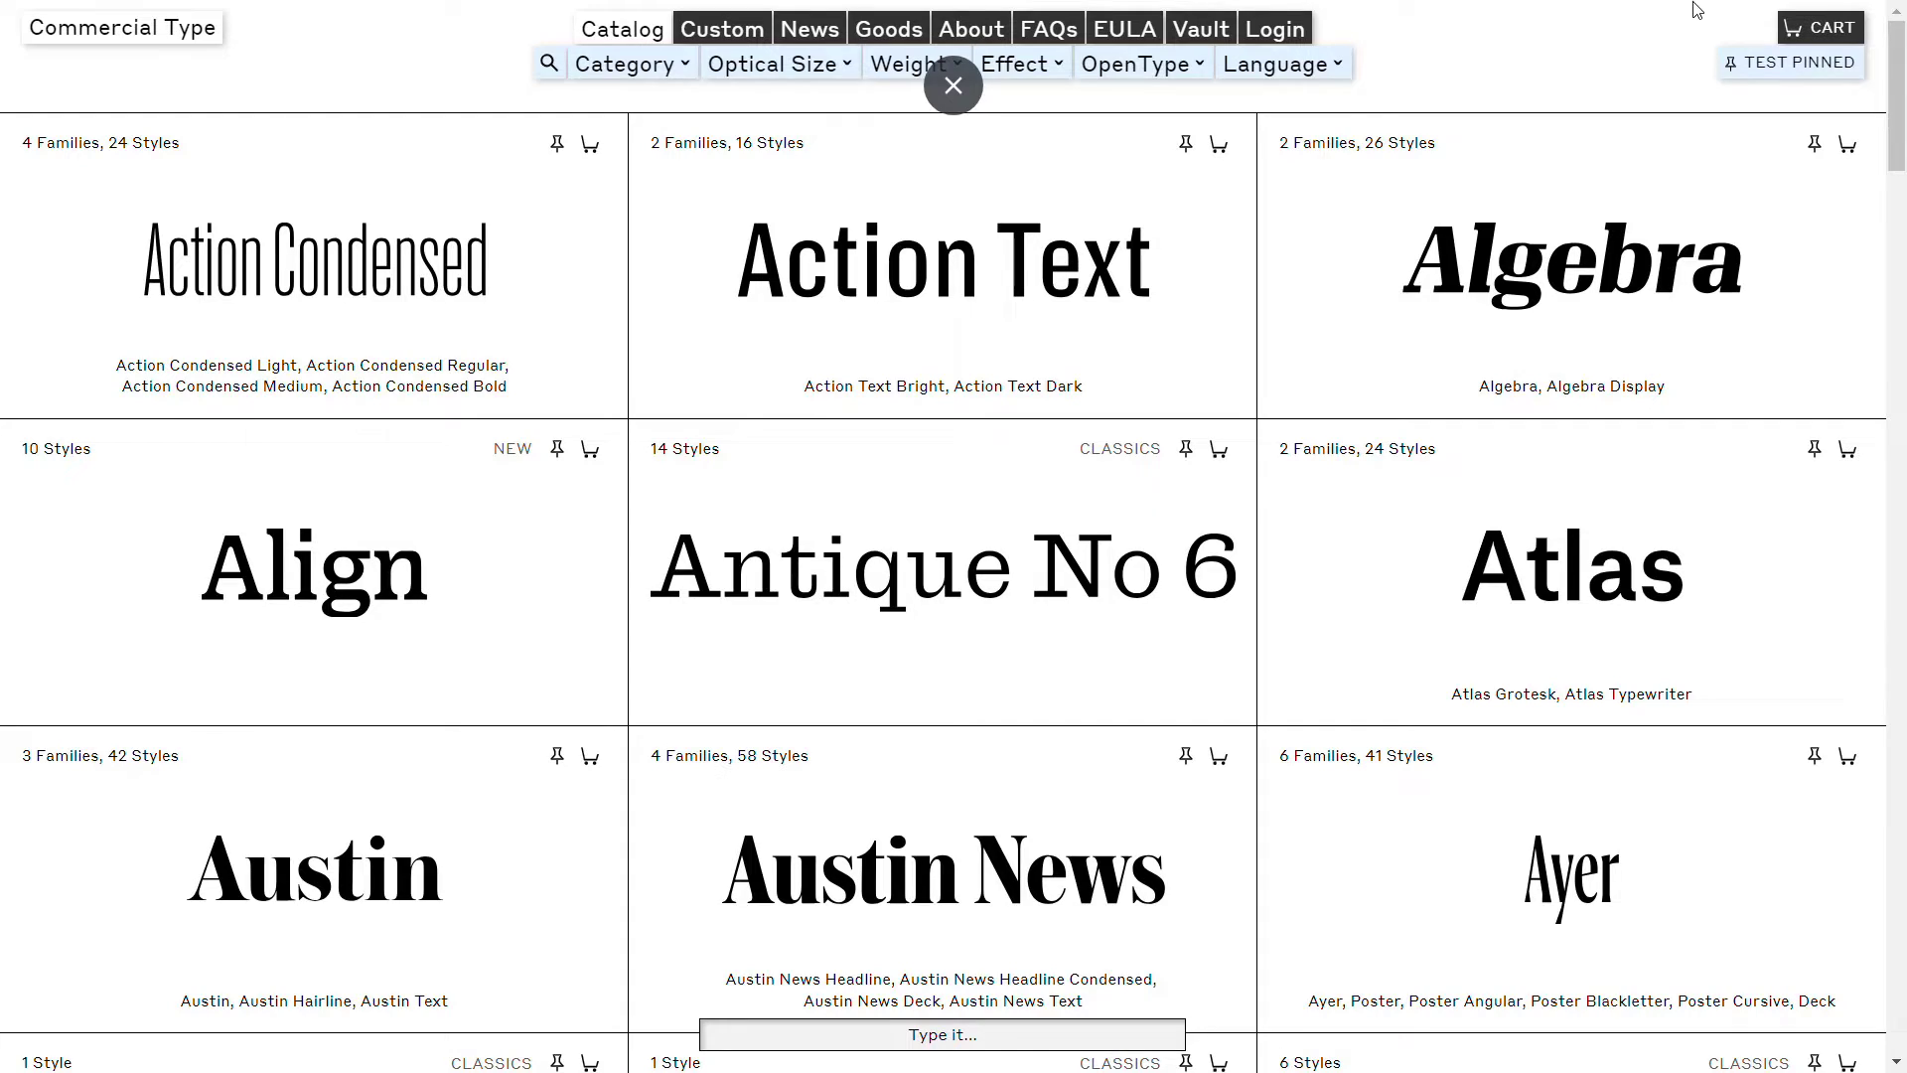
scroll(1639, 546, down, 12)
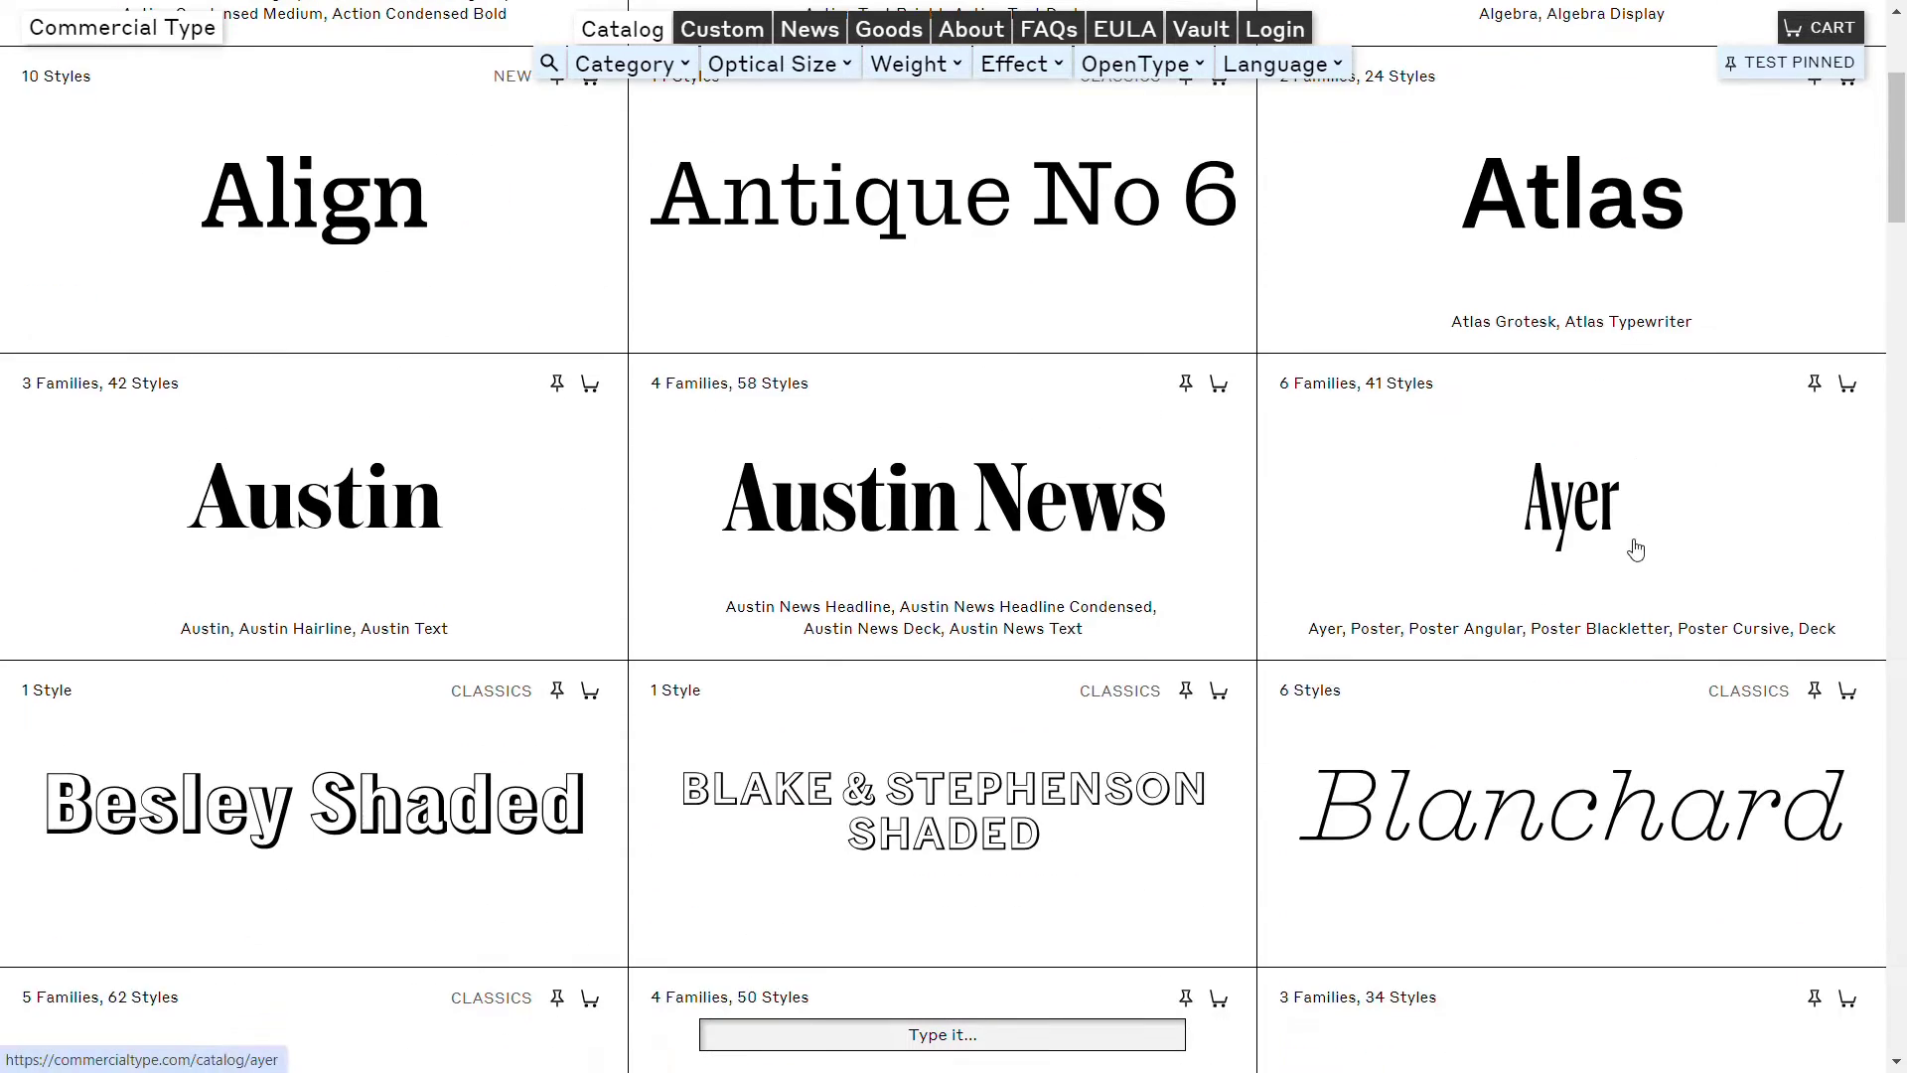
scroll(1639, 555, down, 9)
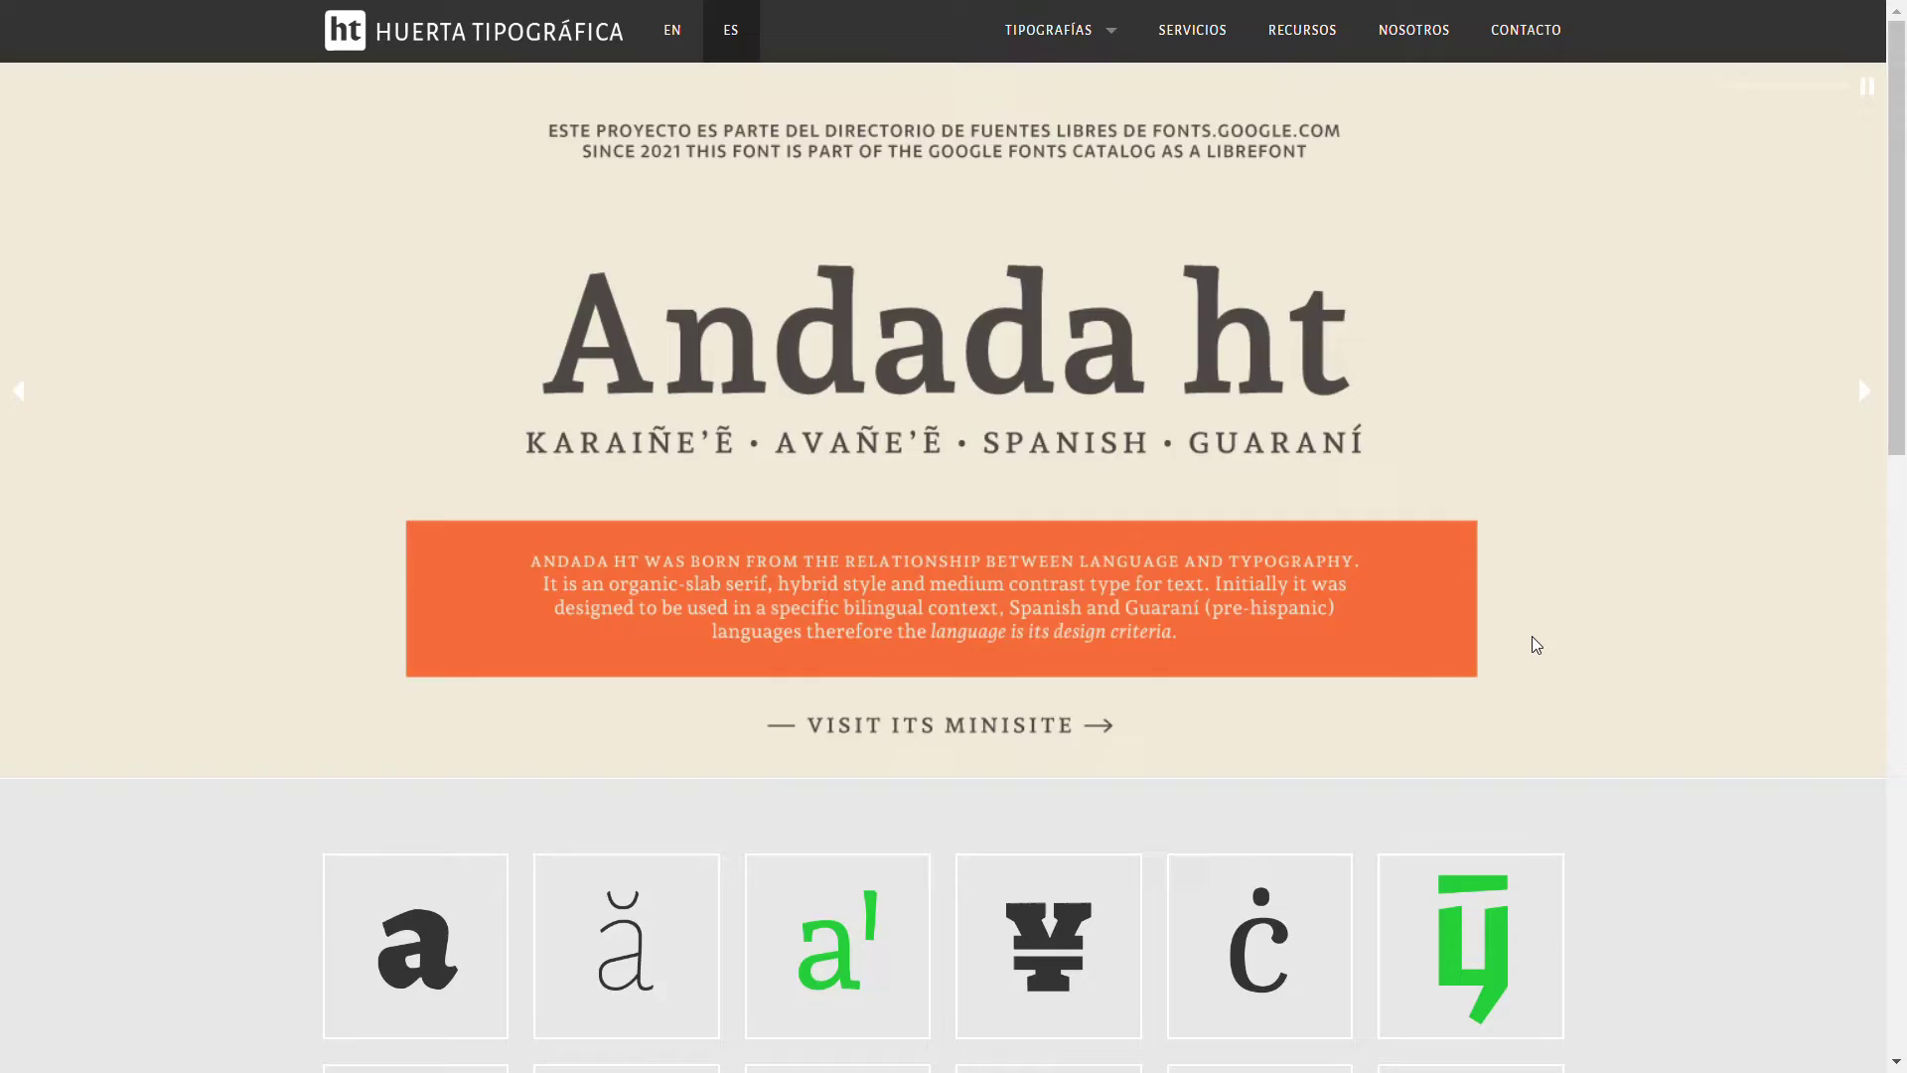
scroll(1537, 646, down, 9)
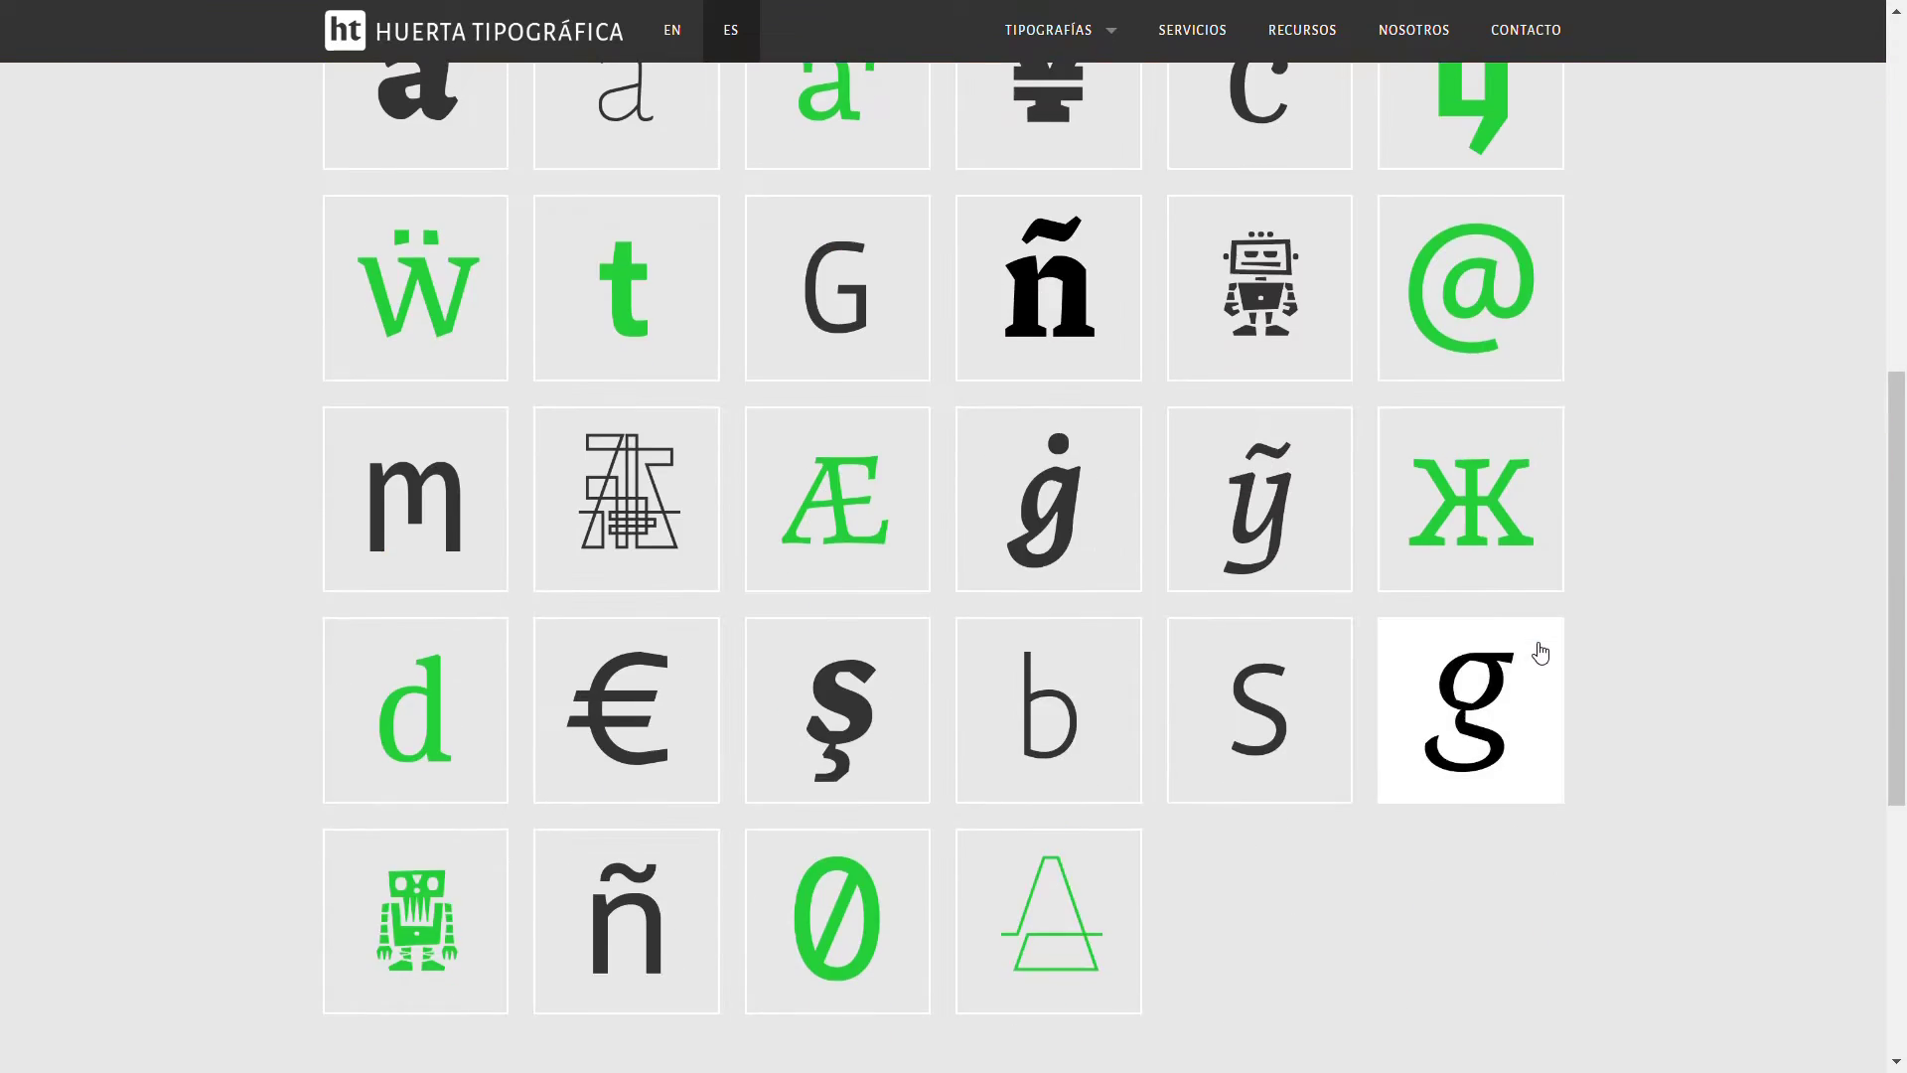
scroll(1537, 646, up, 10)
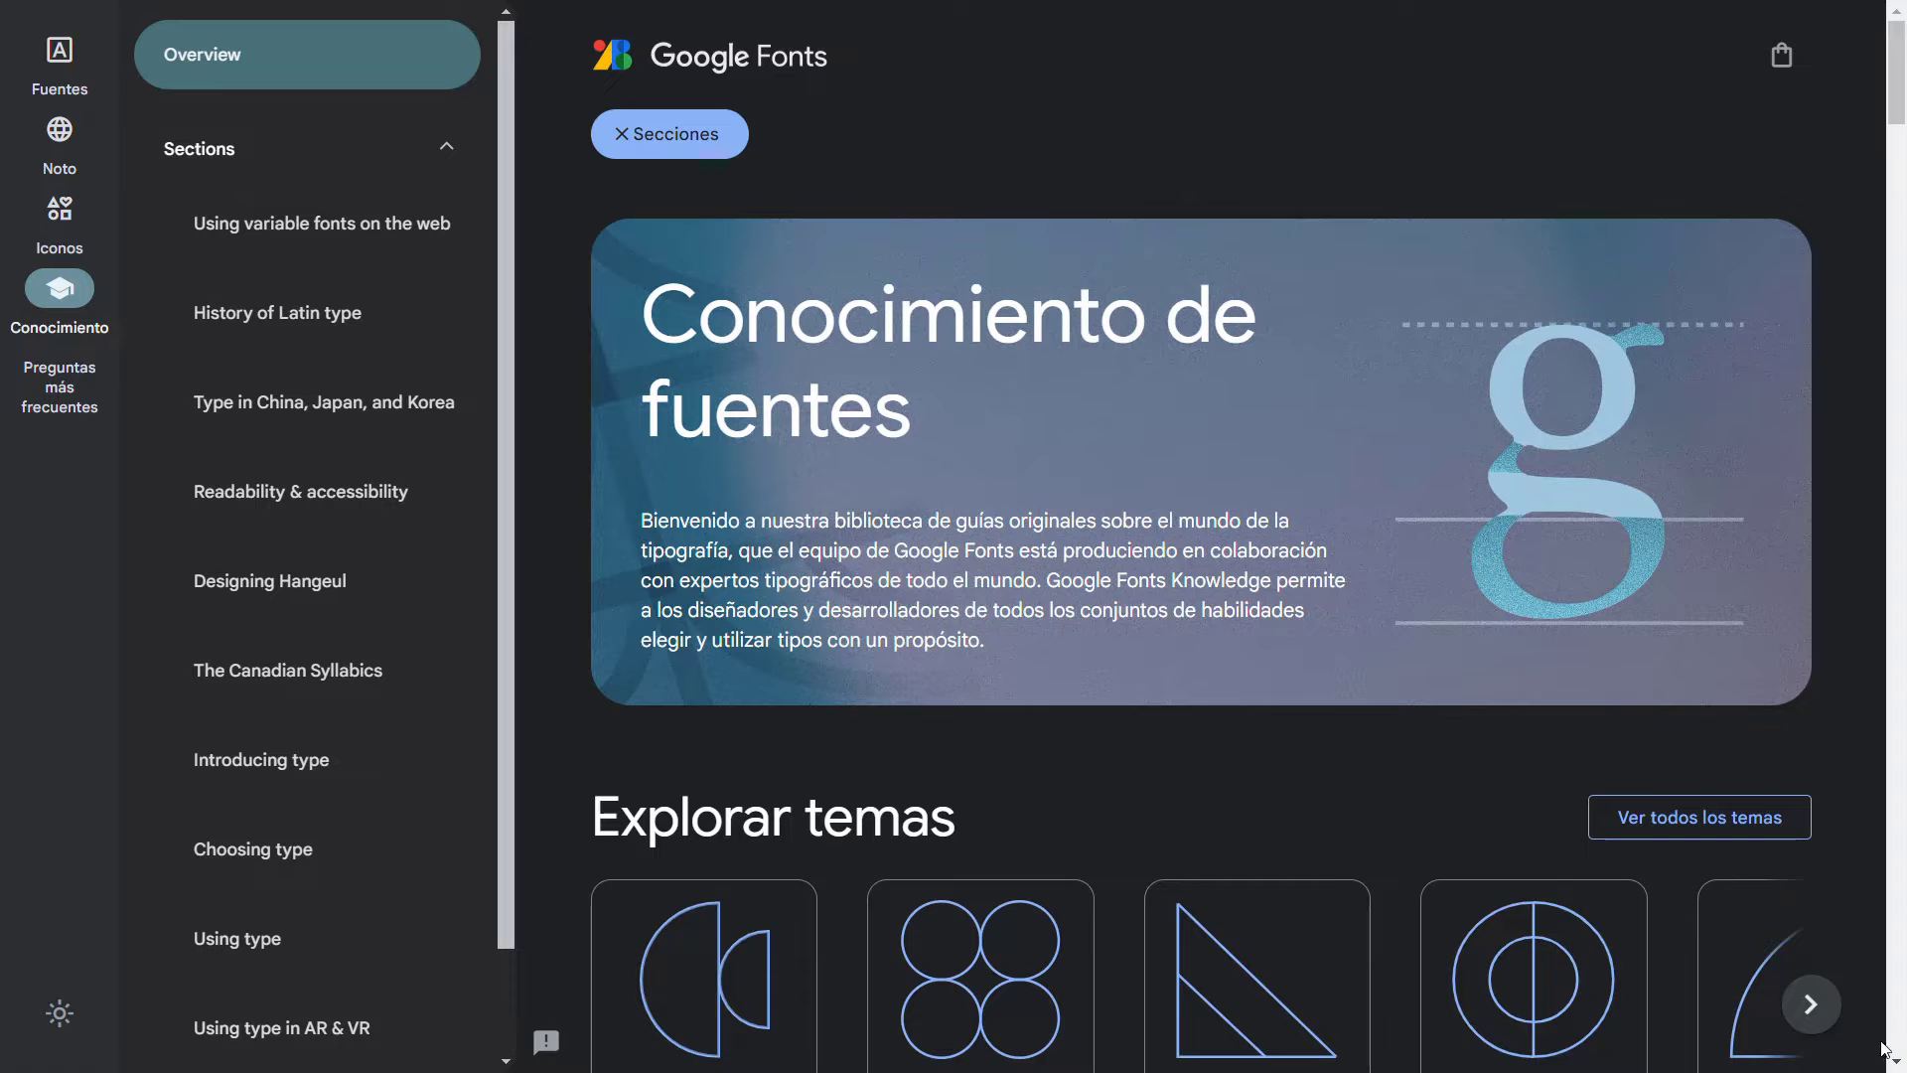
Look through the topics, article sections and downloadable book on the Google Fonts Knowledge page
scroll(1768, 963, down, 3)
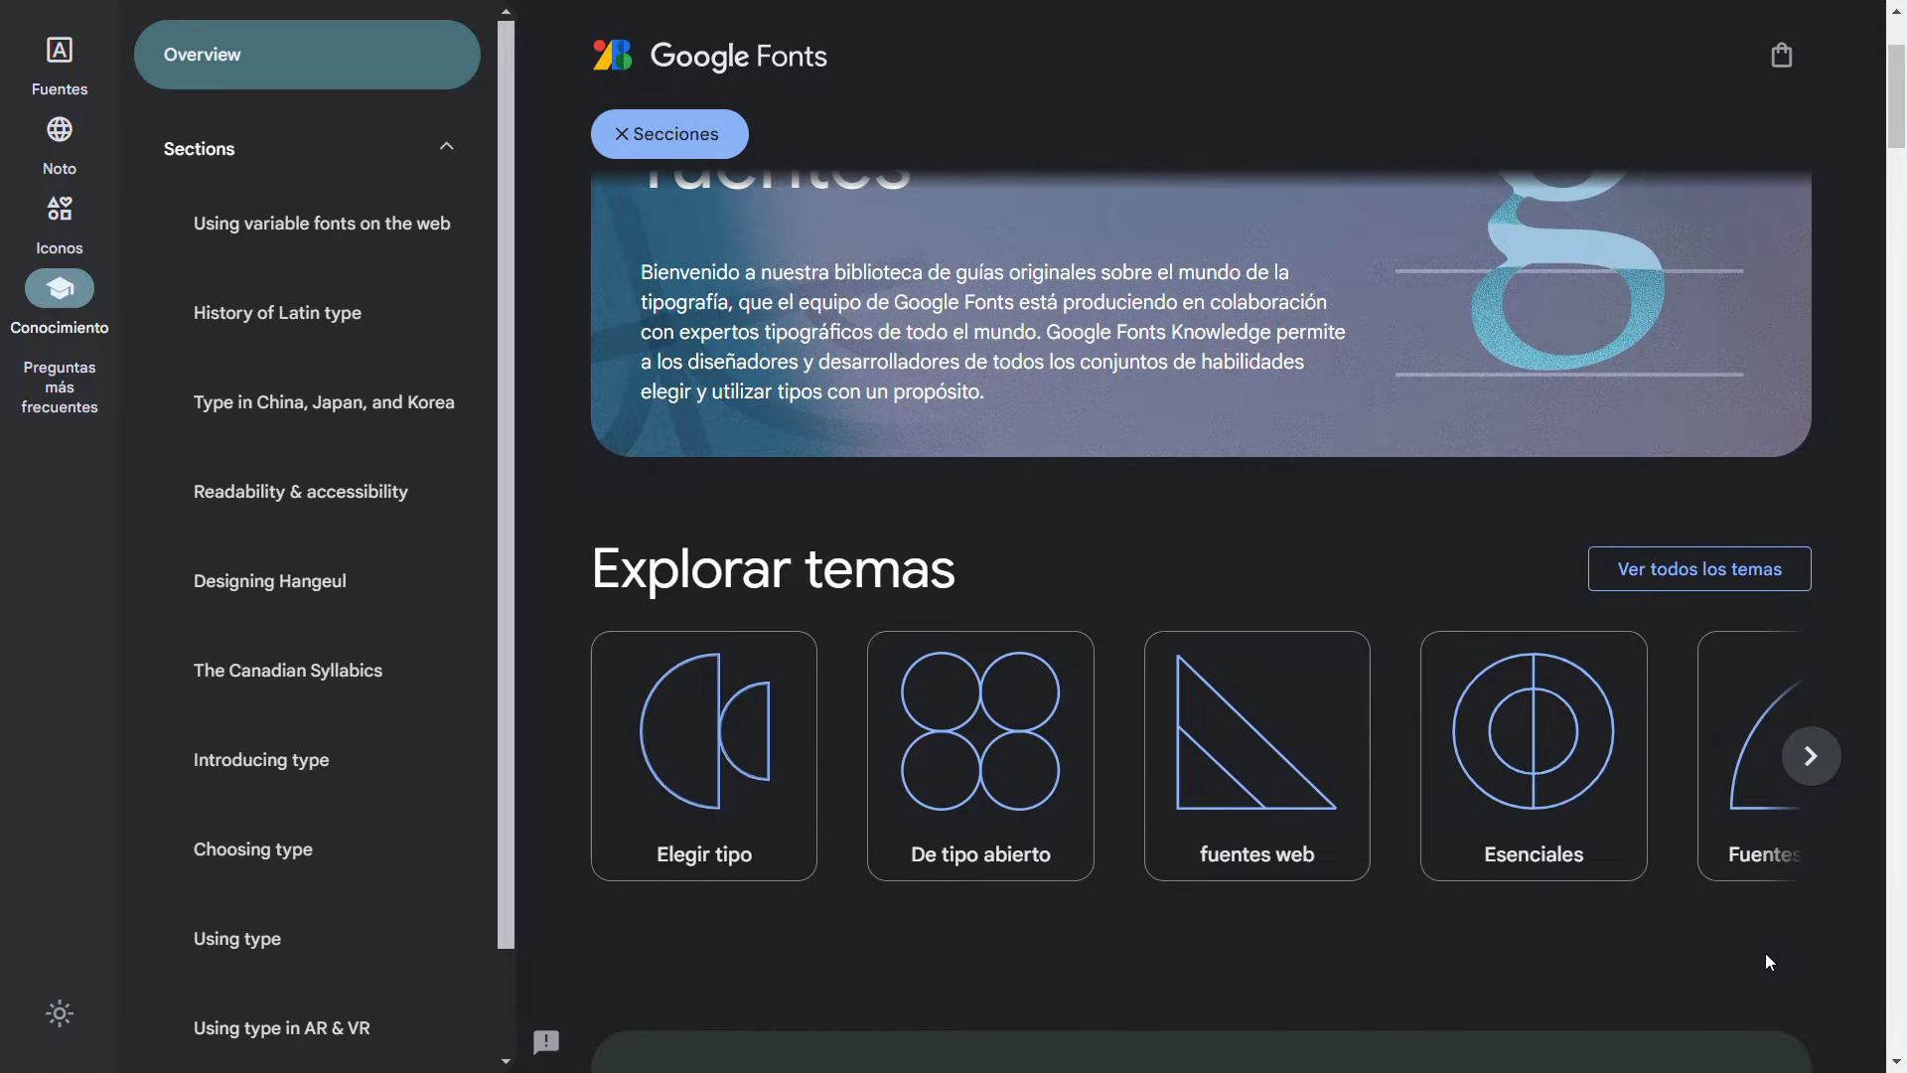
scroll(1768, 963, down, 7)
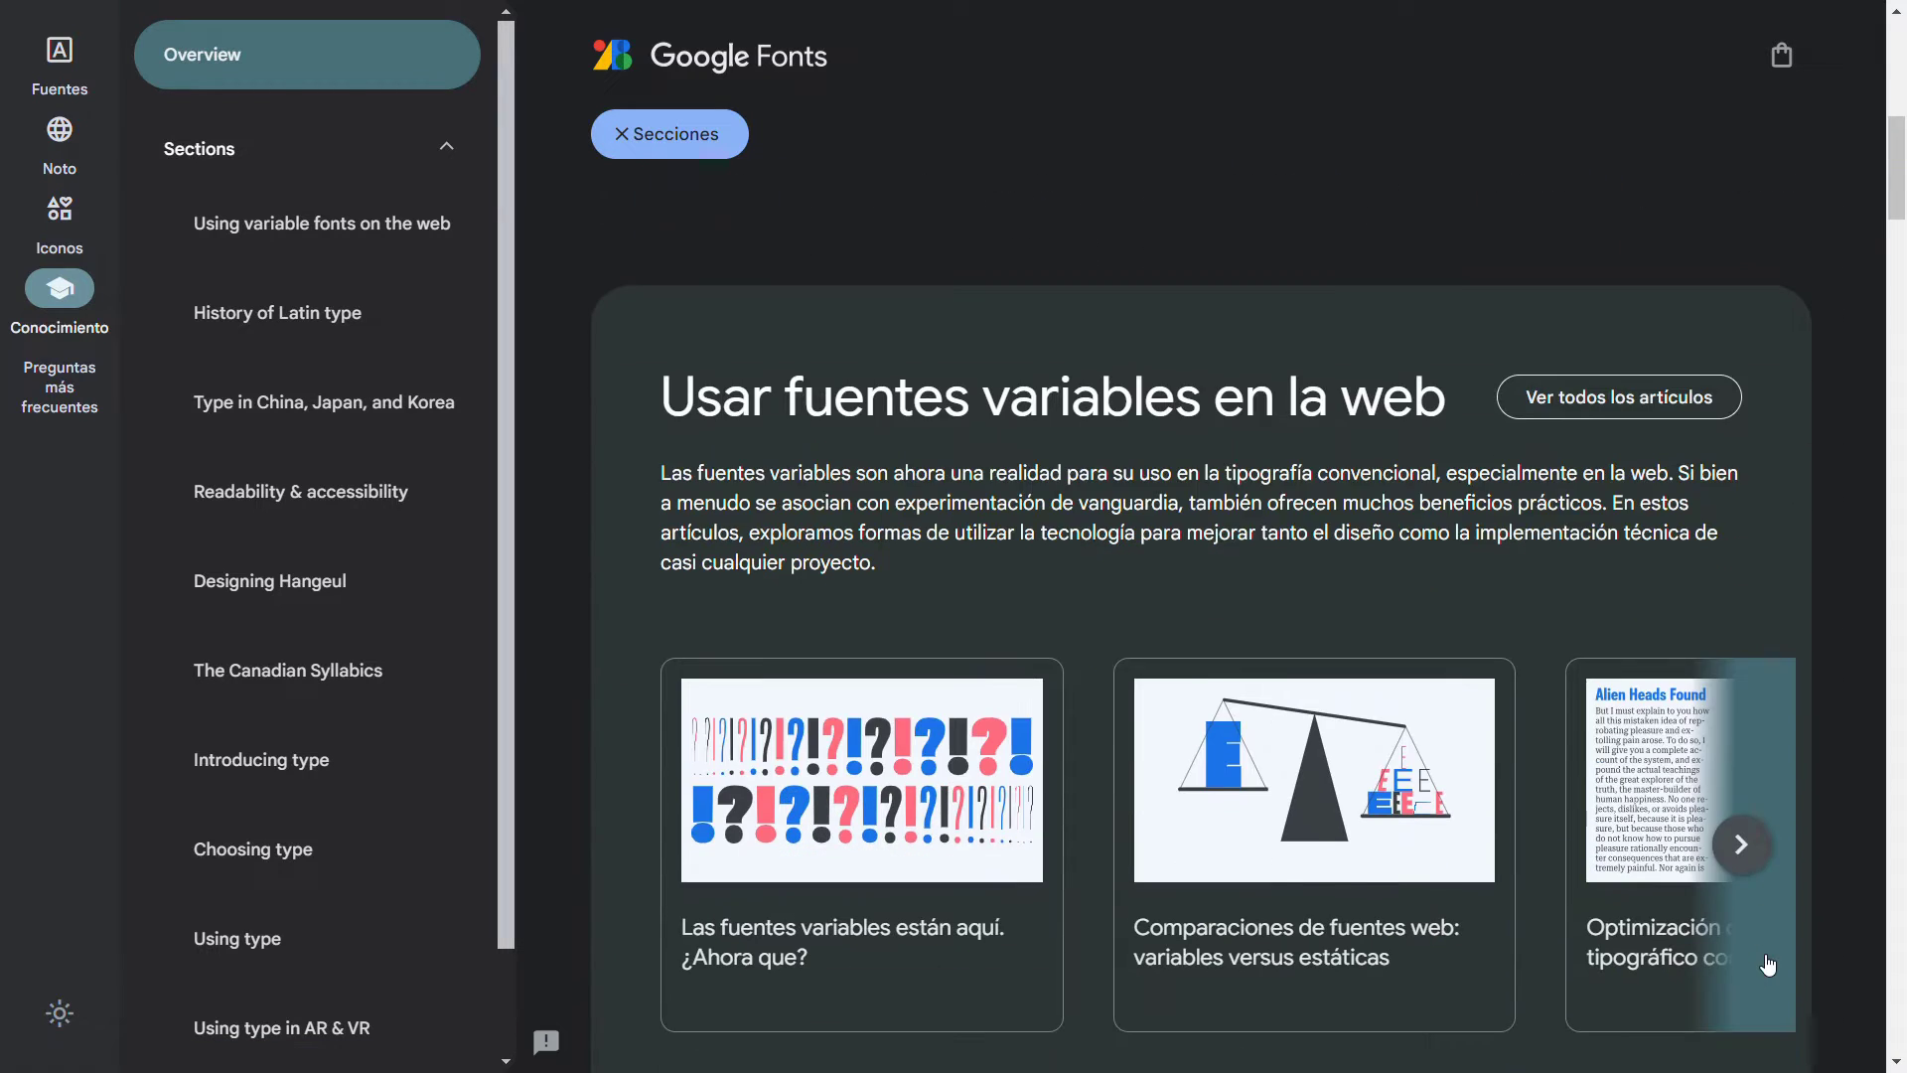
scroll(1769, 963, down, 7)
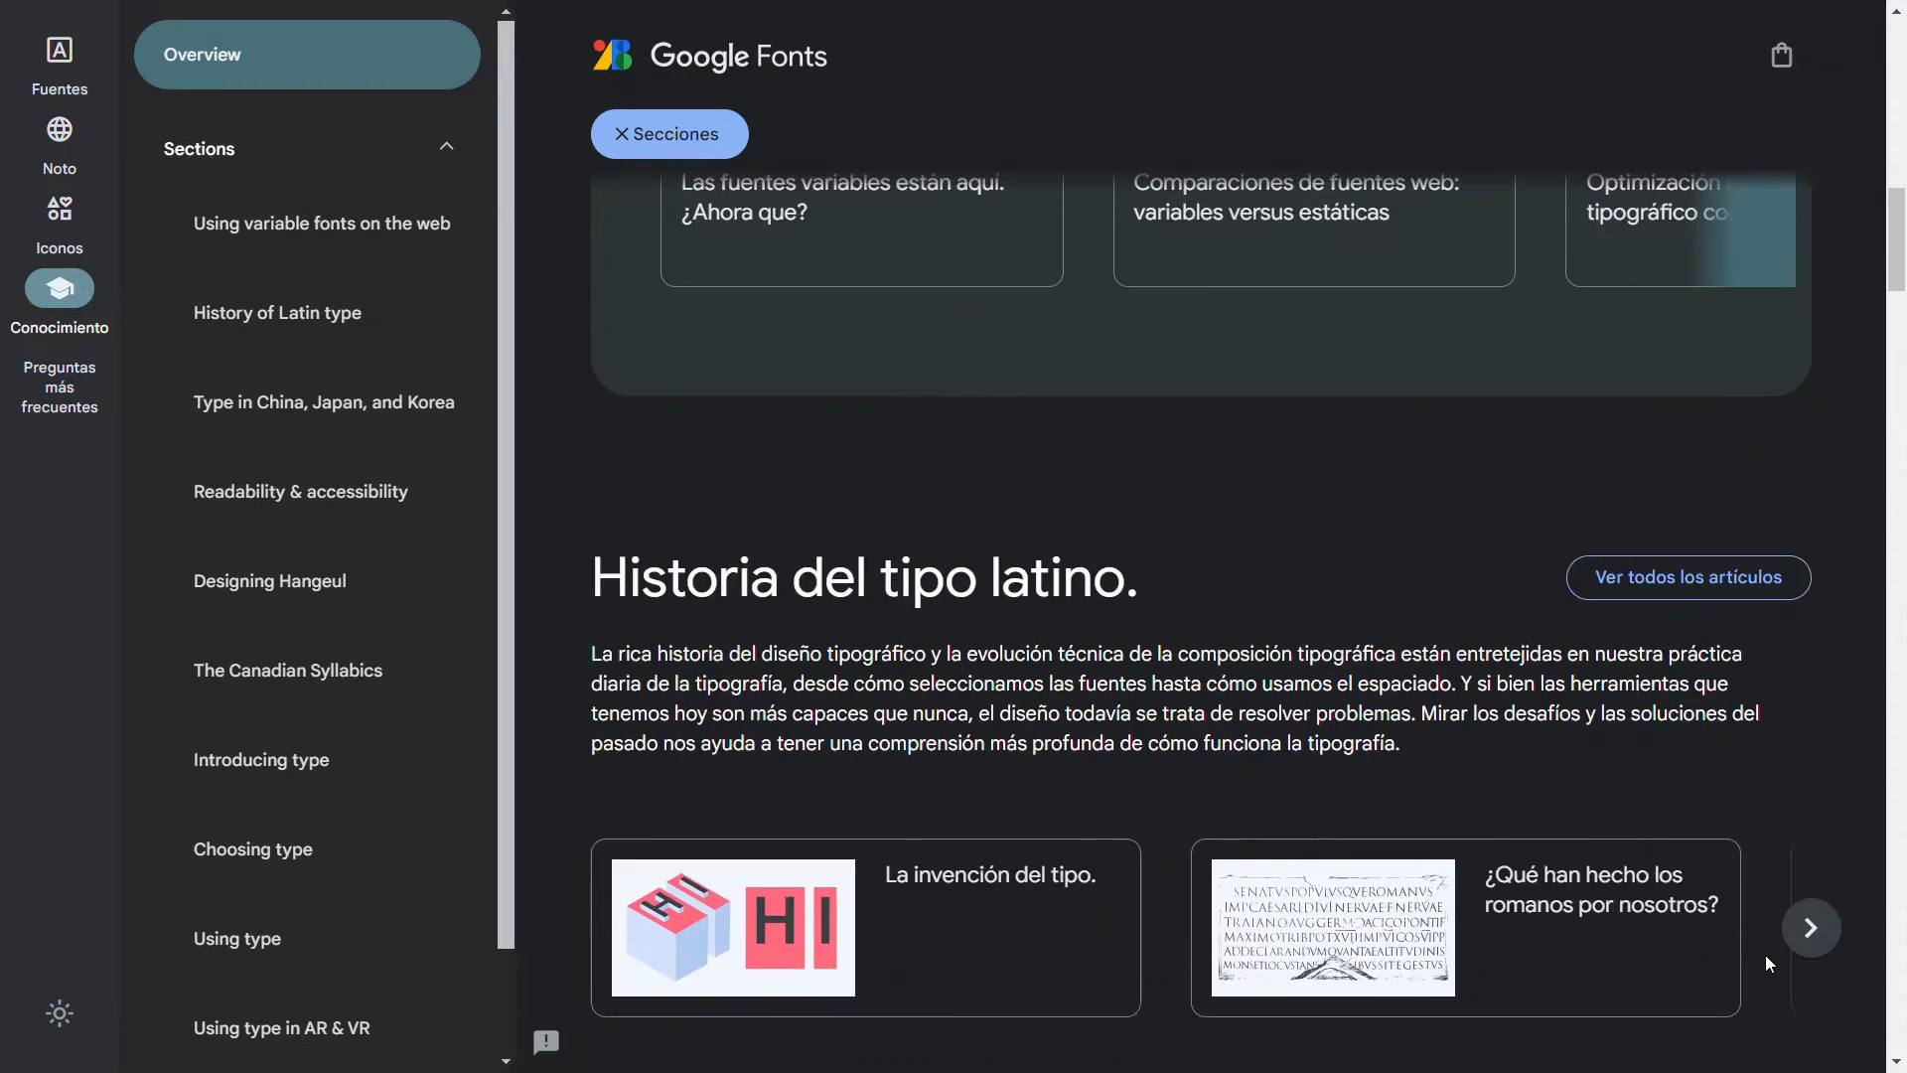
scroll(1766, 954, down, 7)
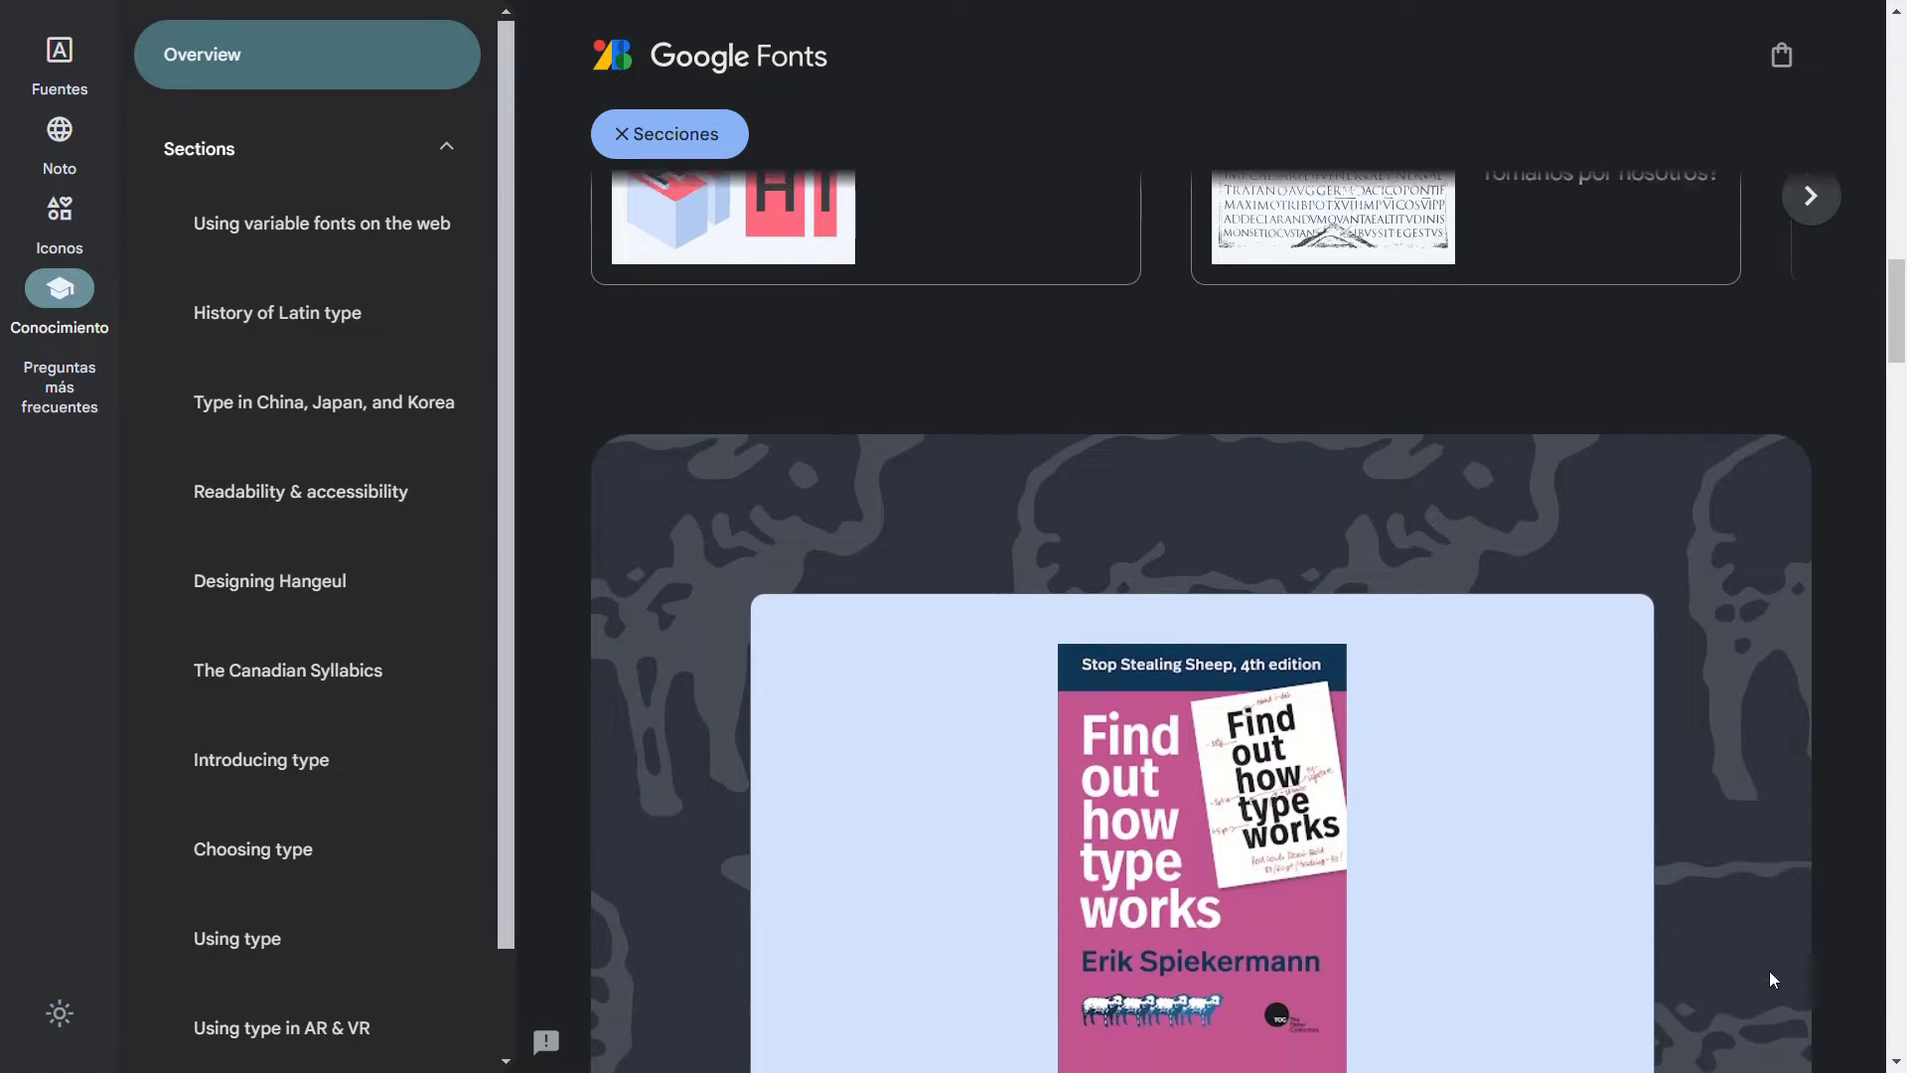
scroll(1780, 974, down, 7)
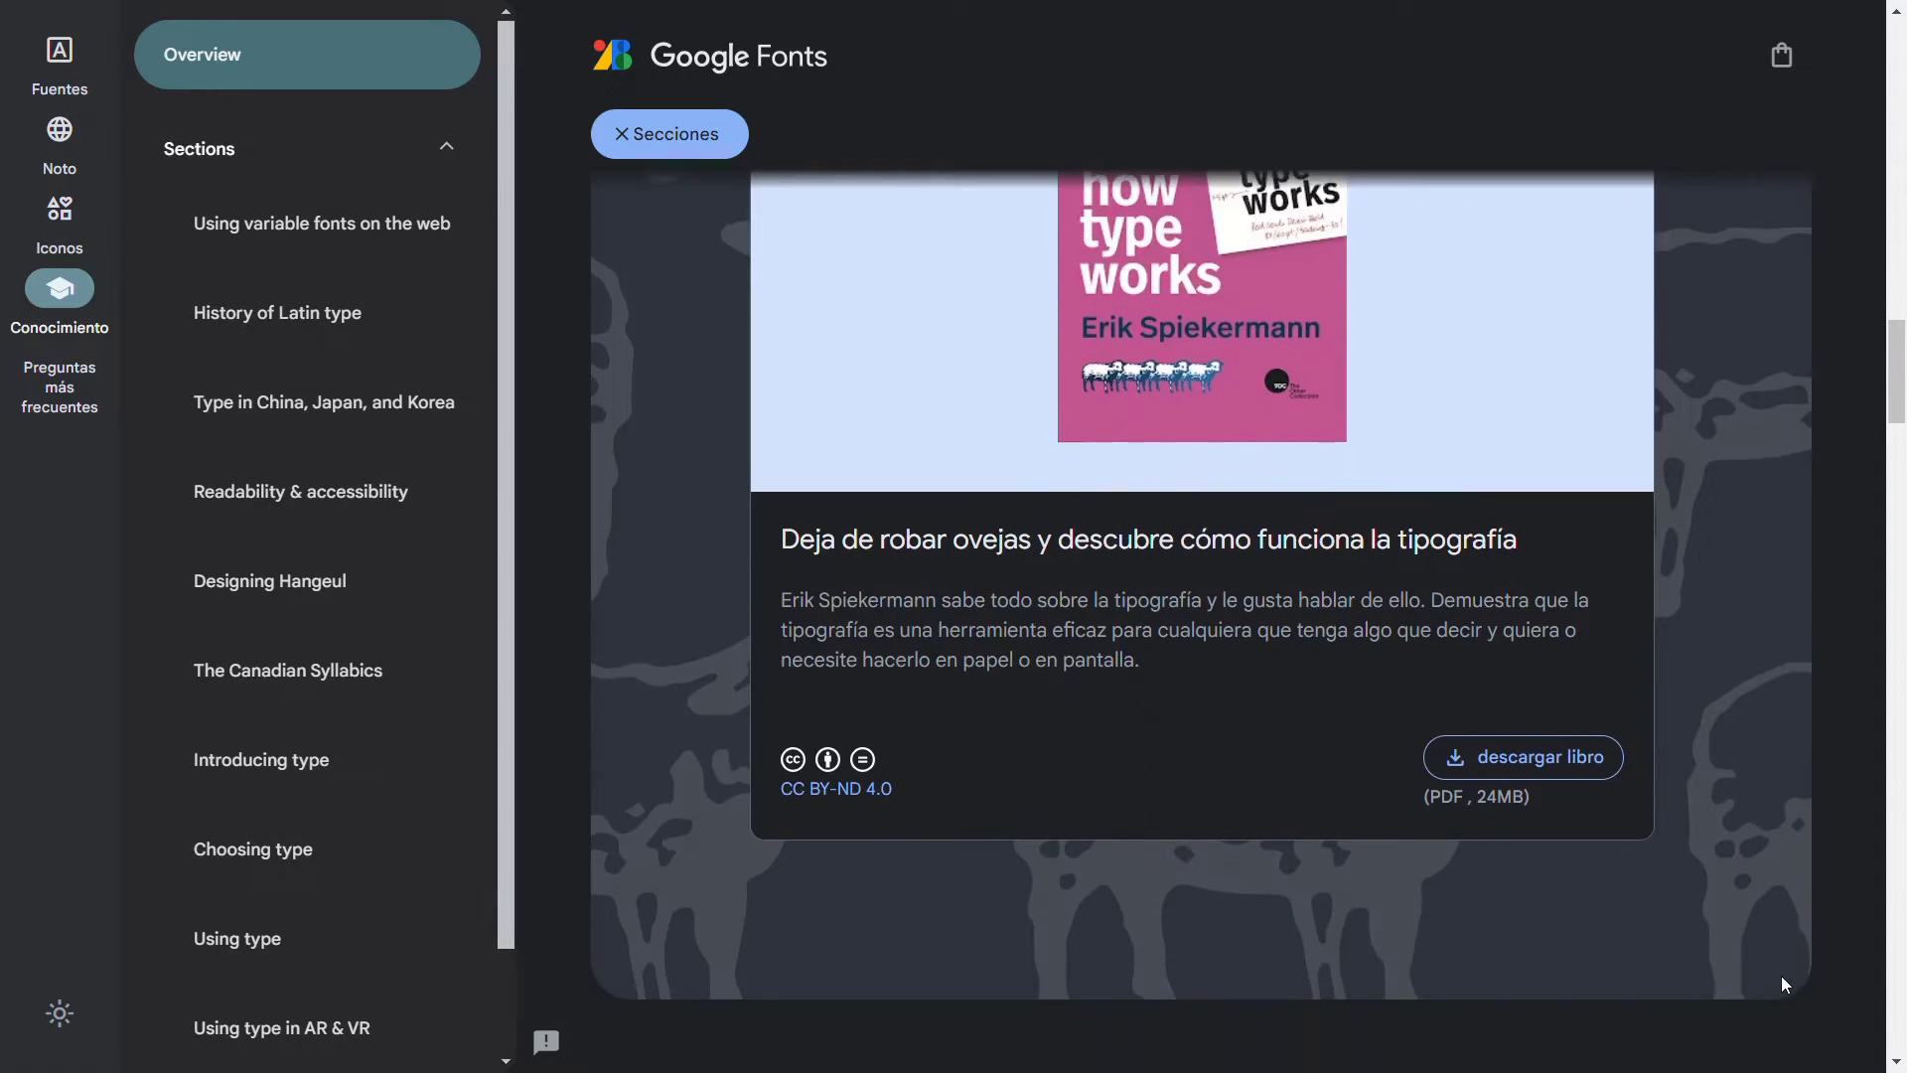
scroll(1784, 987, down, 6)
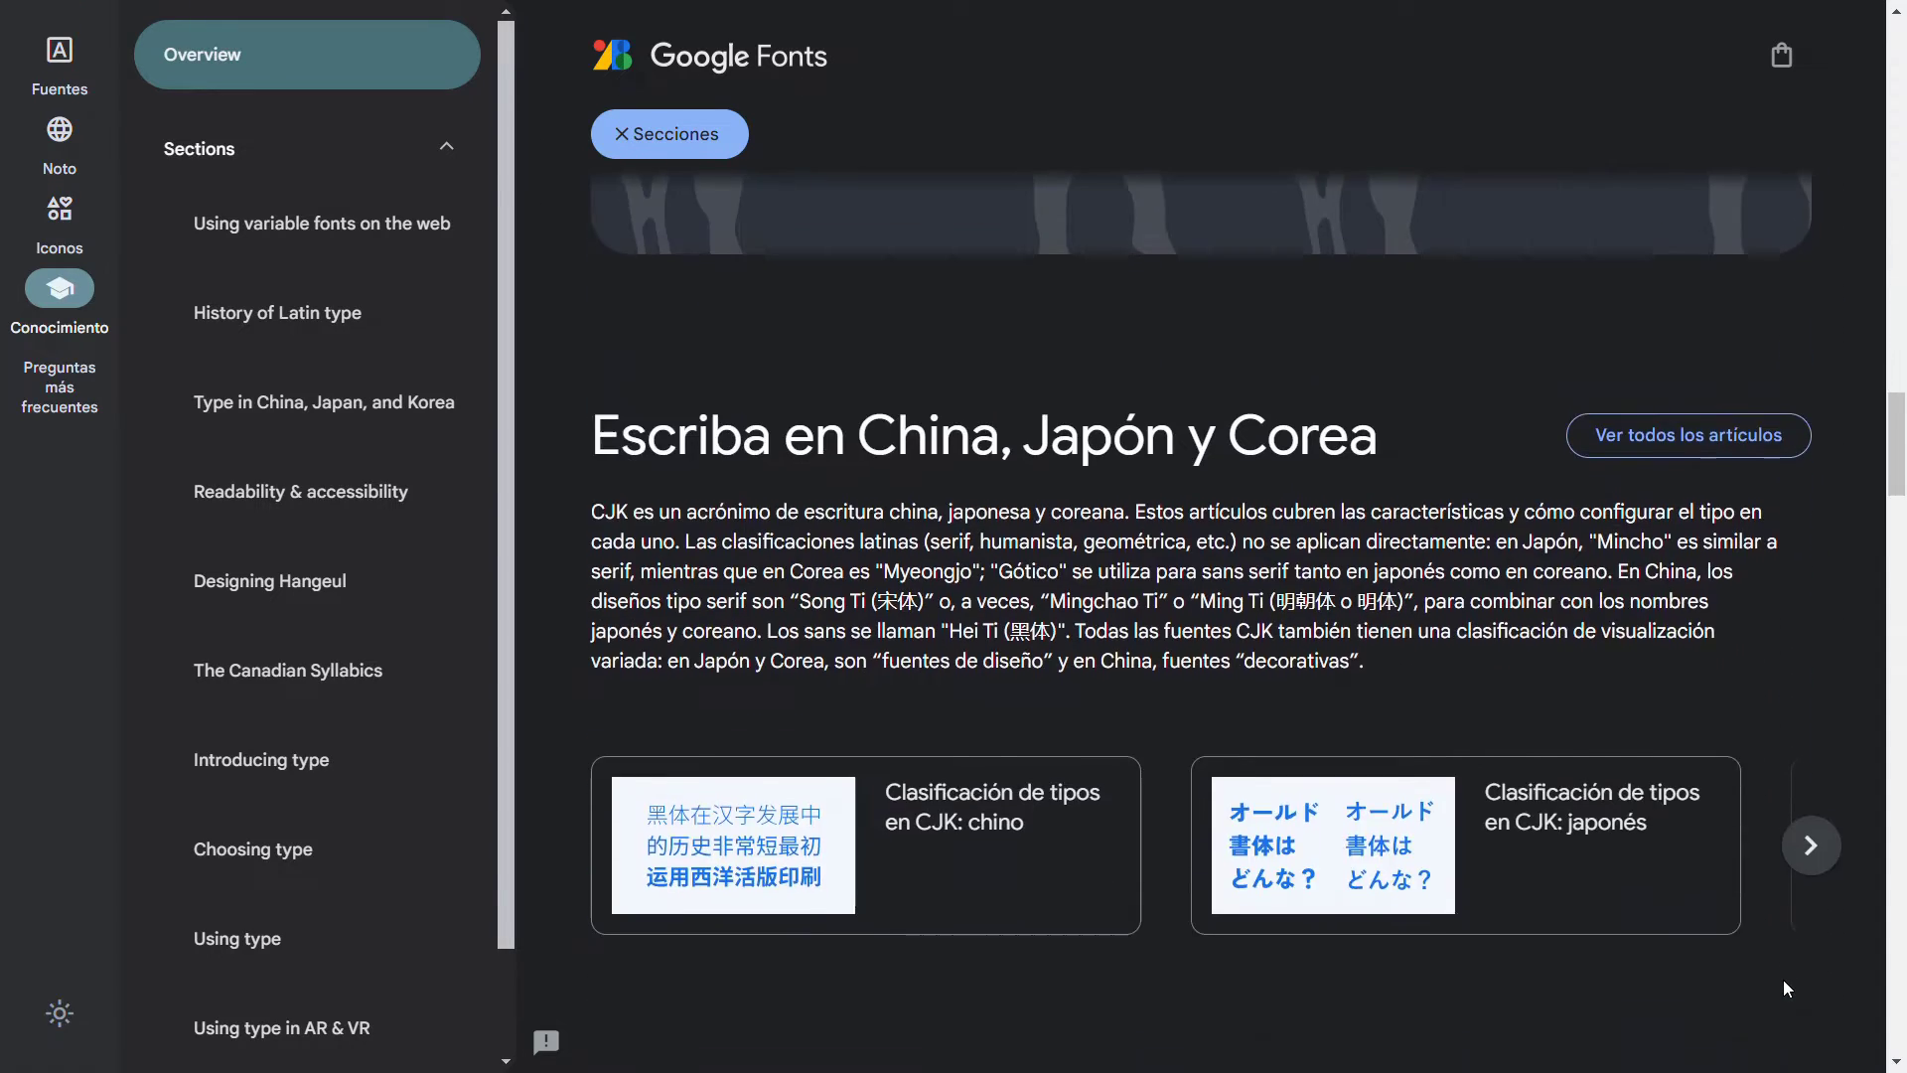
scroll(1788, 874, up, 6)
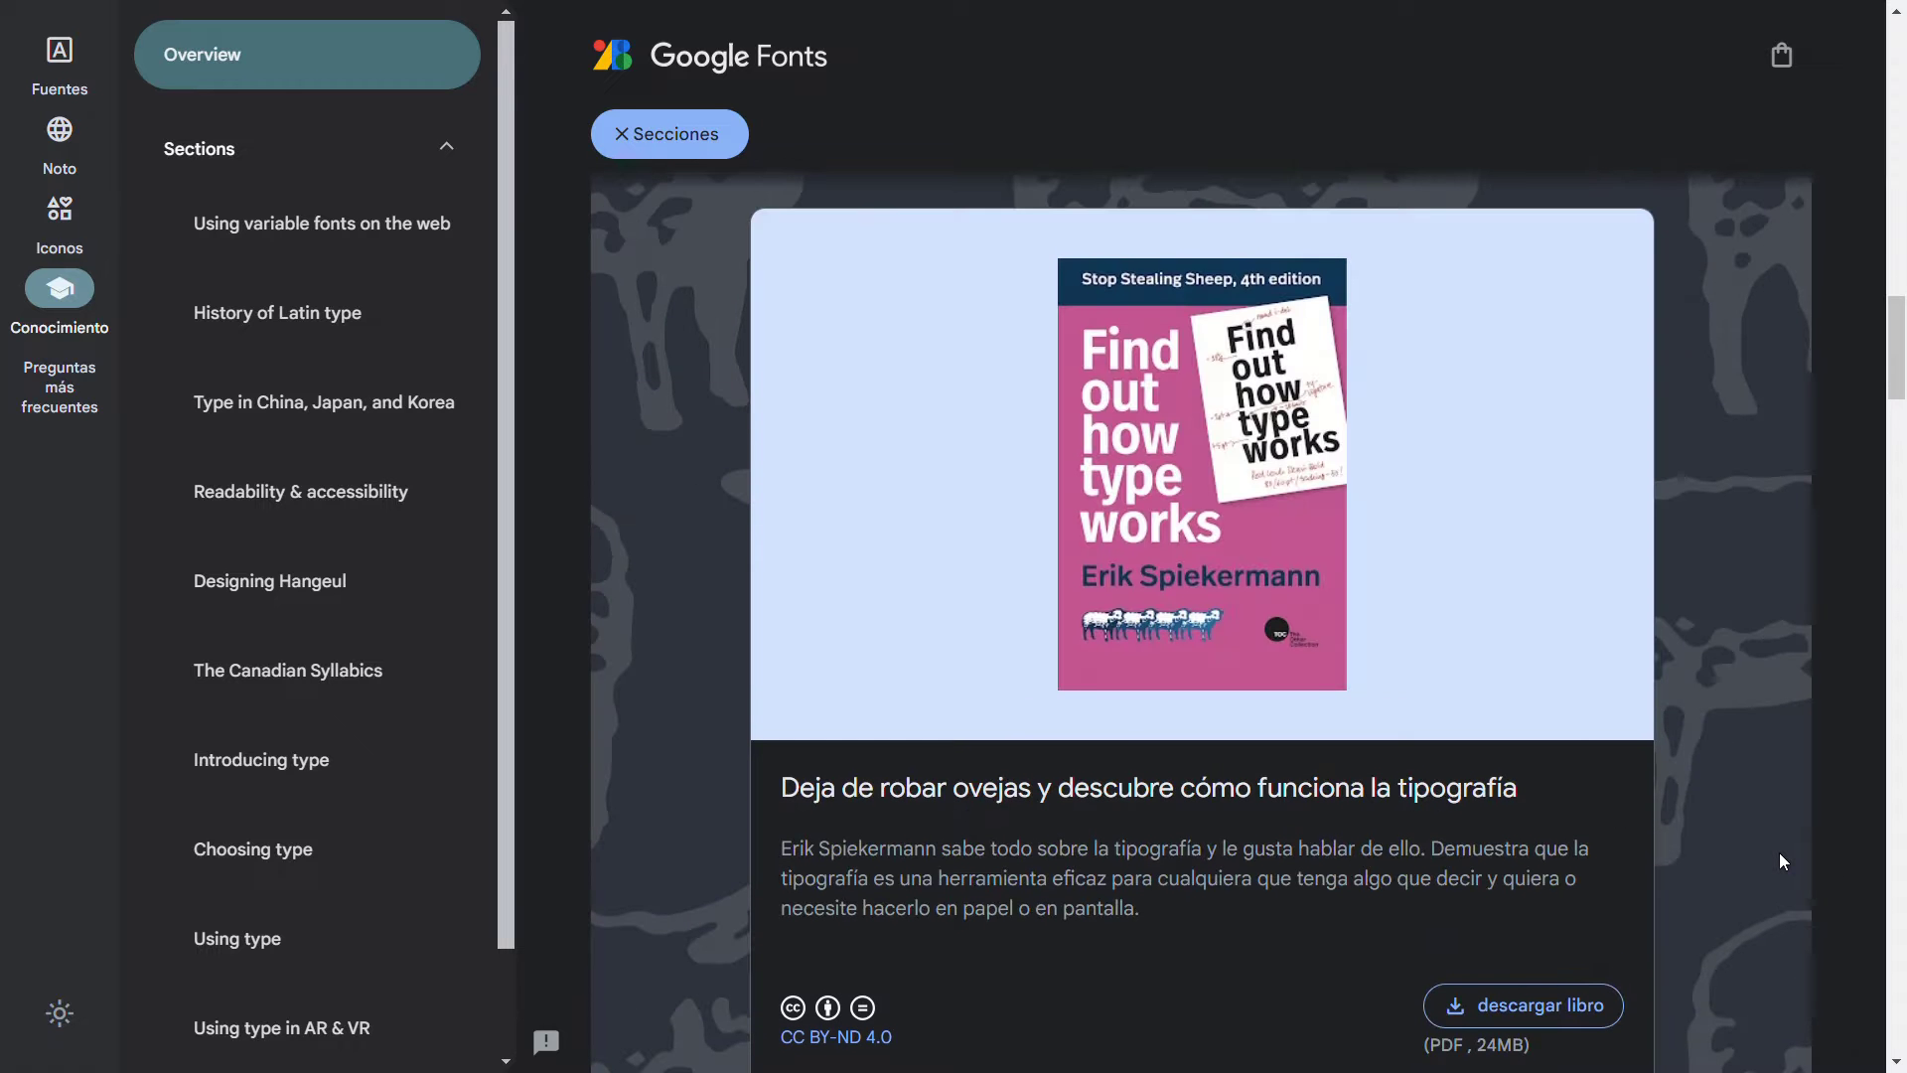
scroll(1780, 852, up, 20)
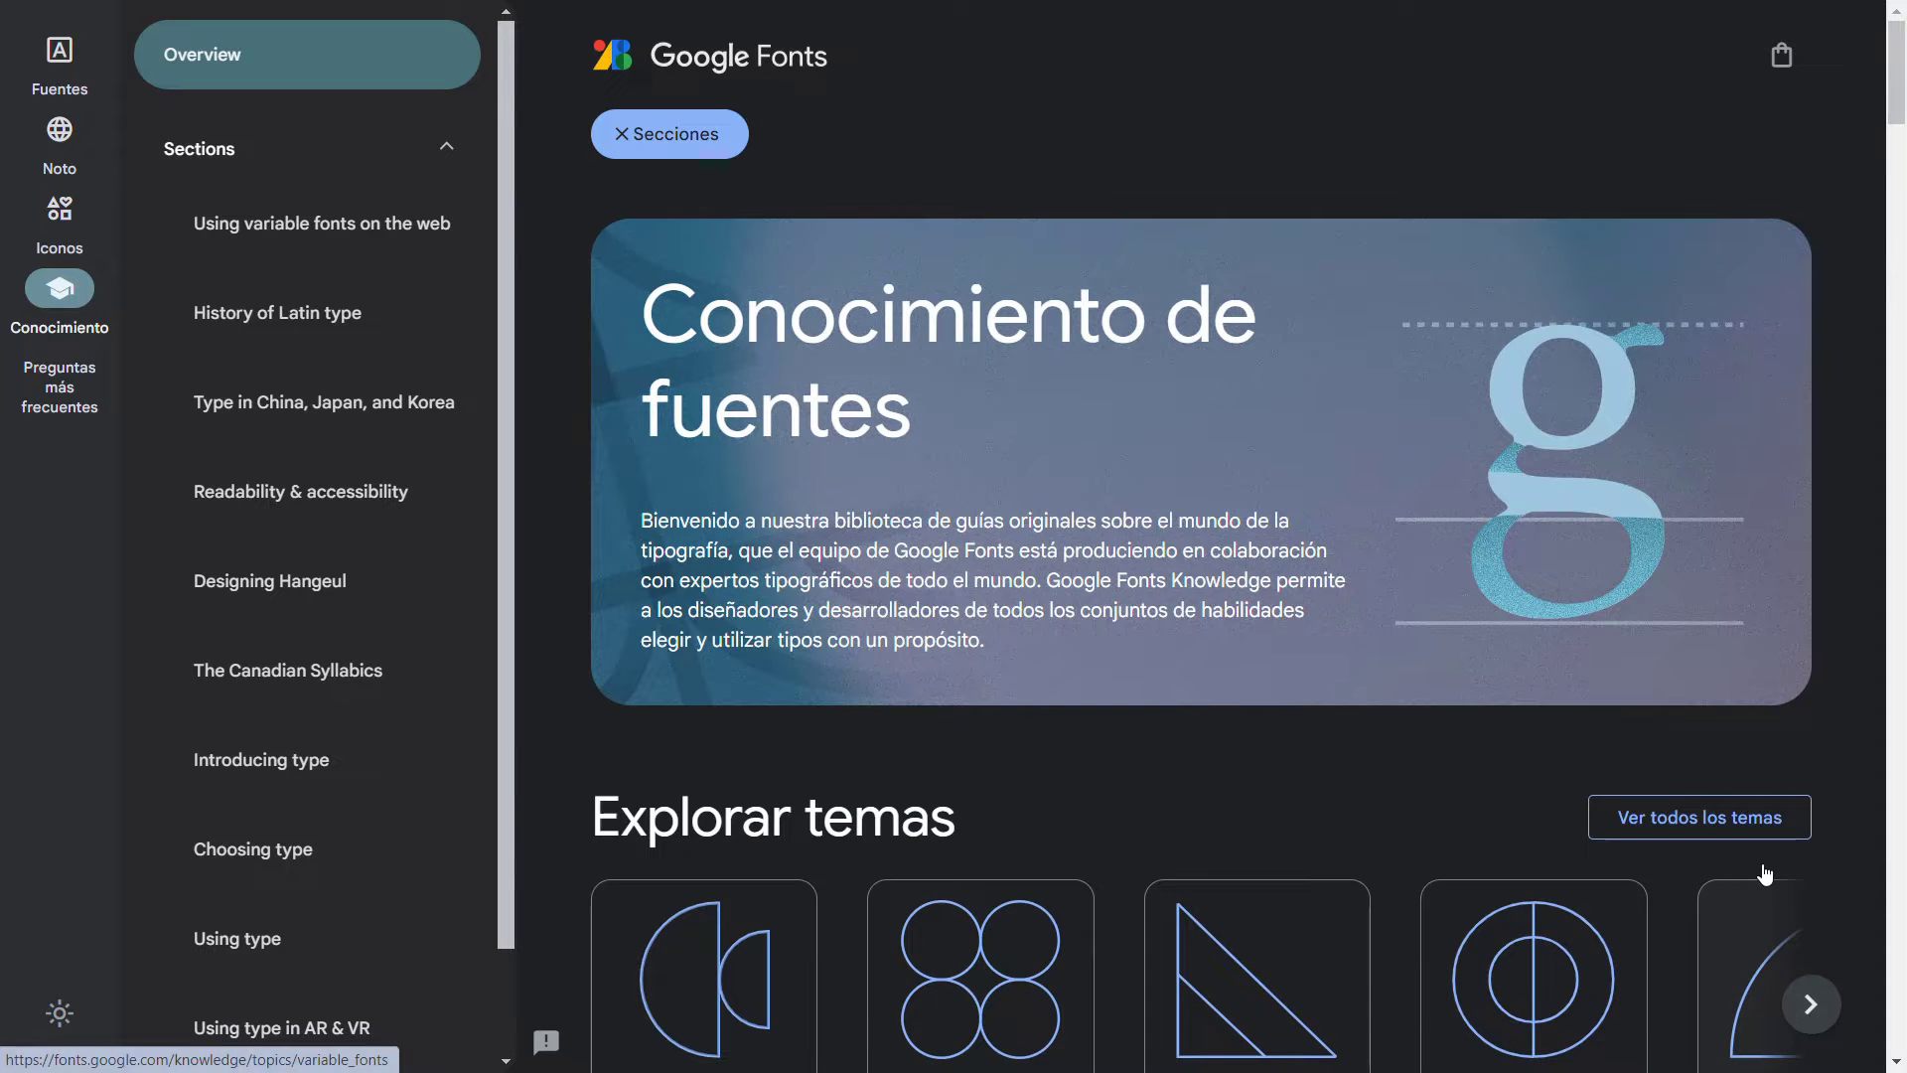
scroll(1788, 864, down, 4)
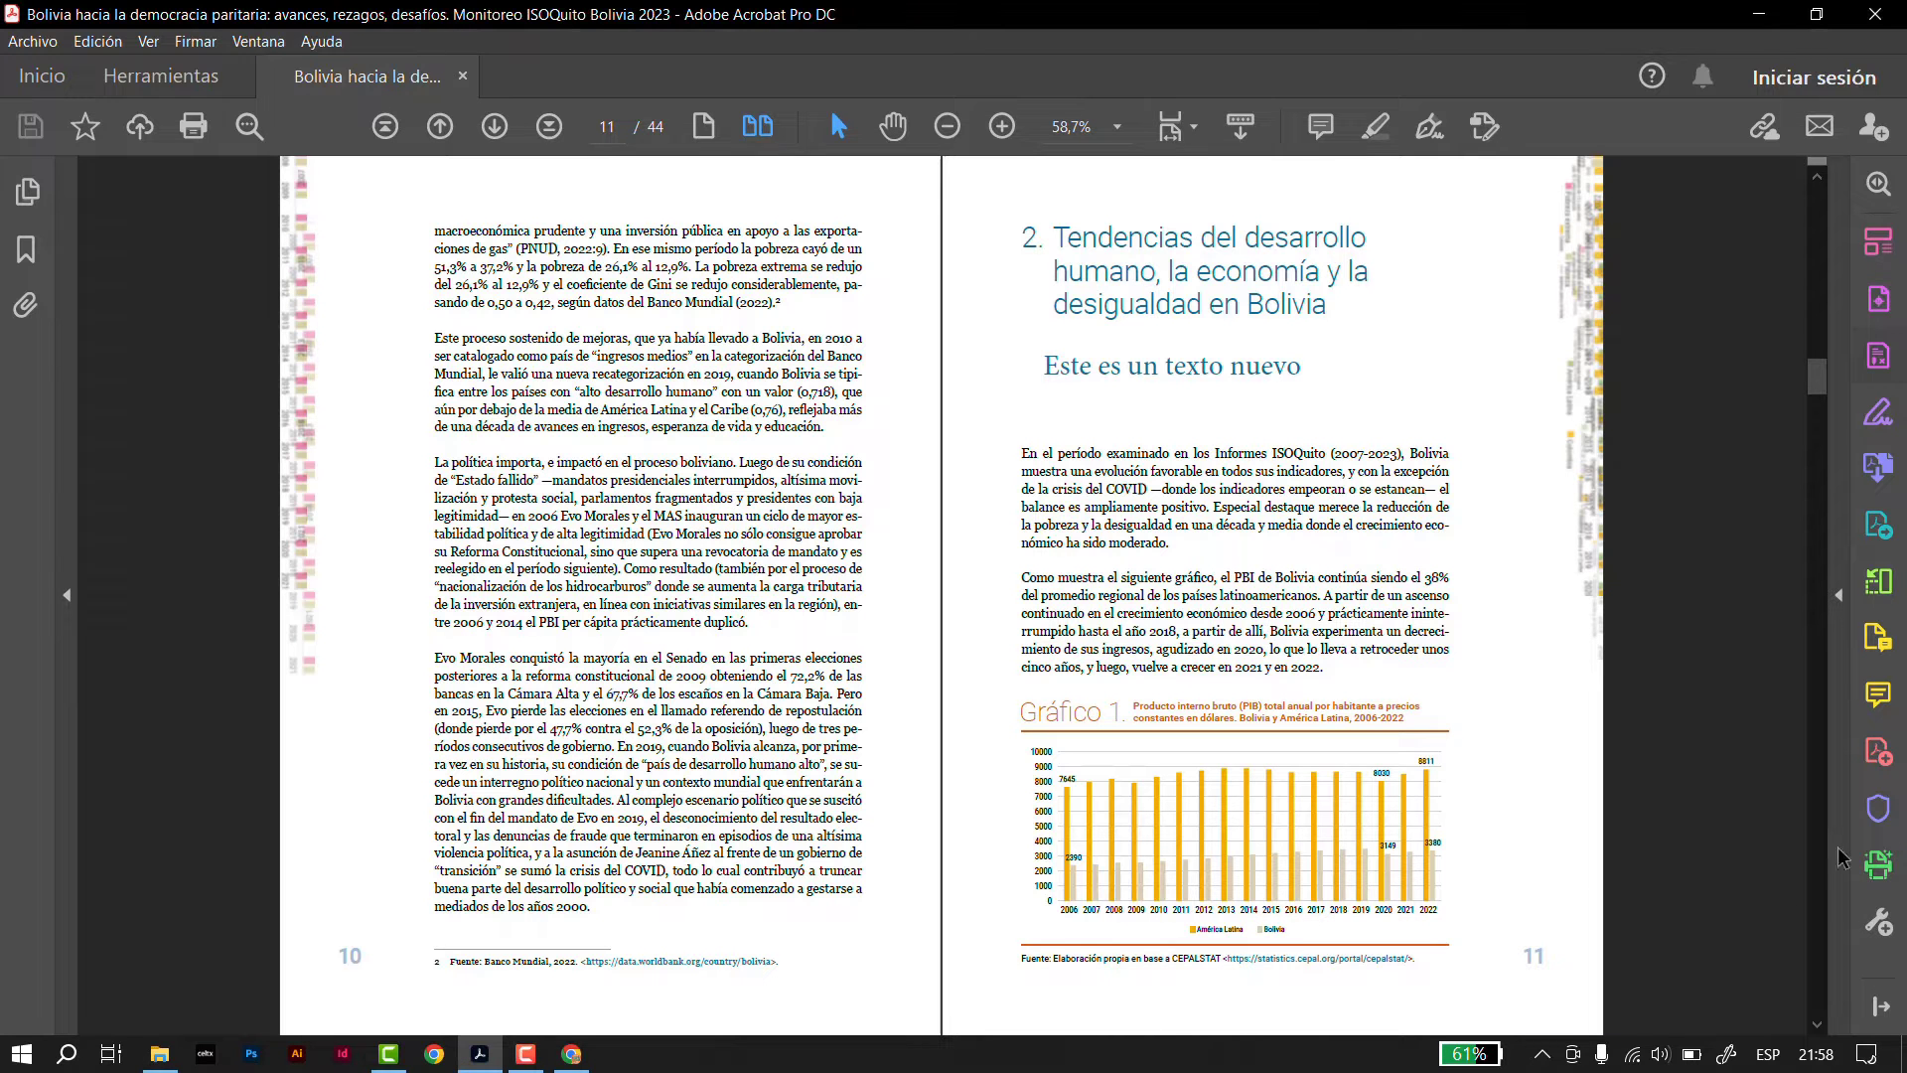
In Acrobat, enter PDF editing mode and examine the bounding boxes on pages 10 and 11
click(1881, 245)
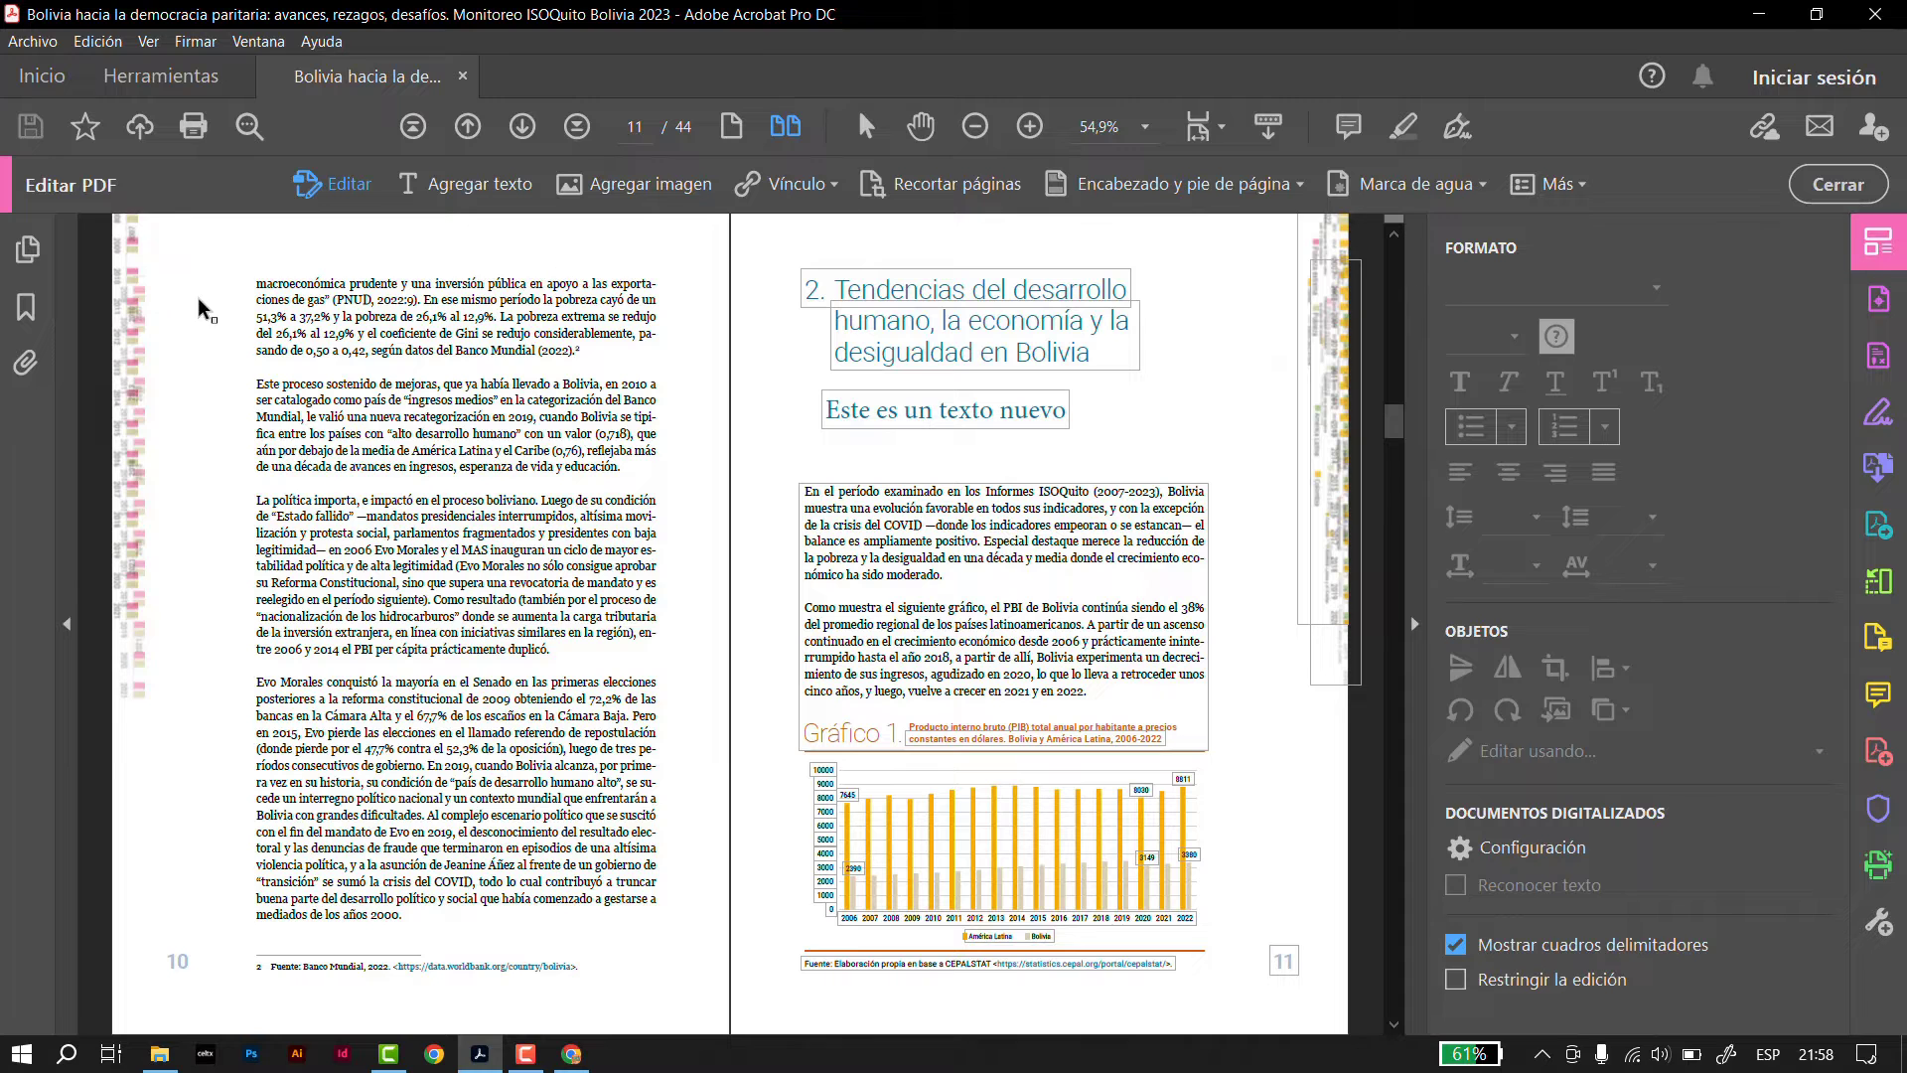
click(190, 294)
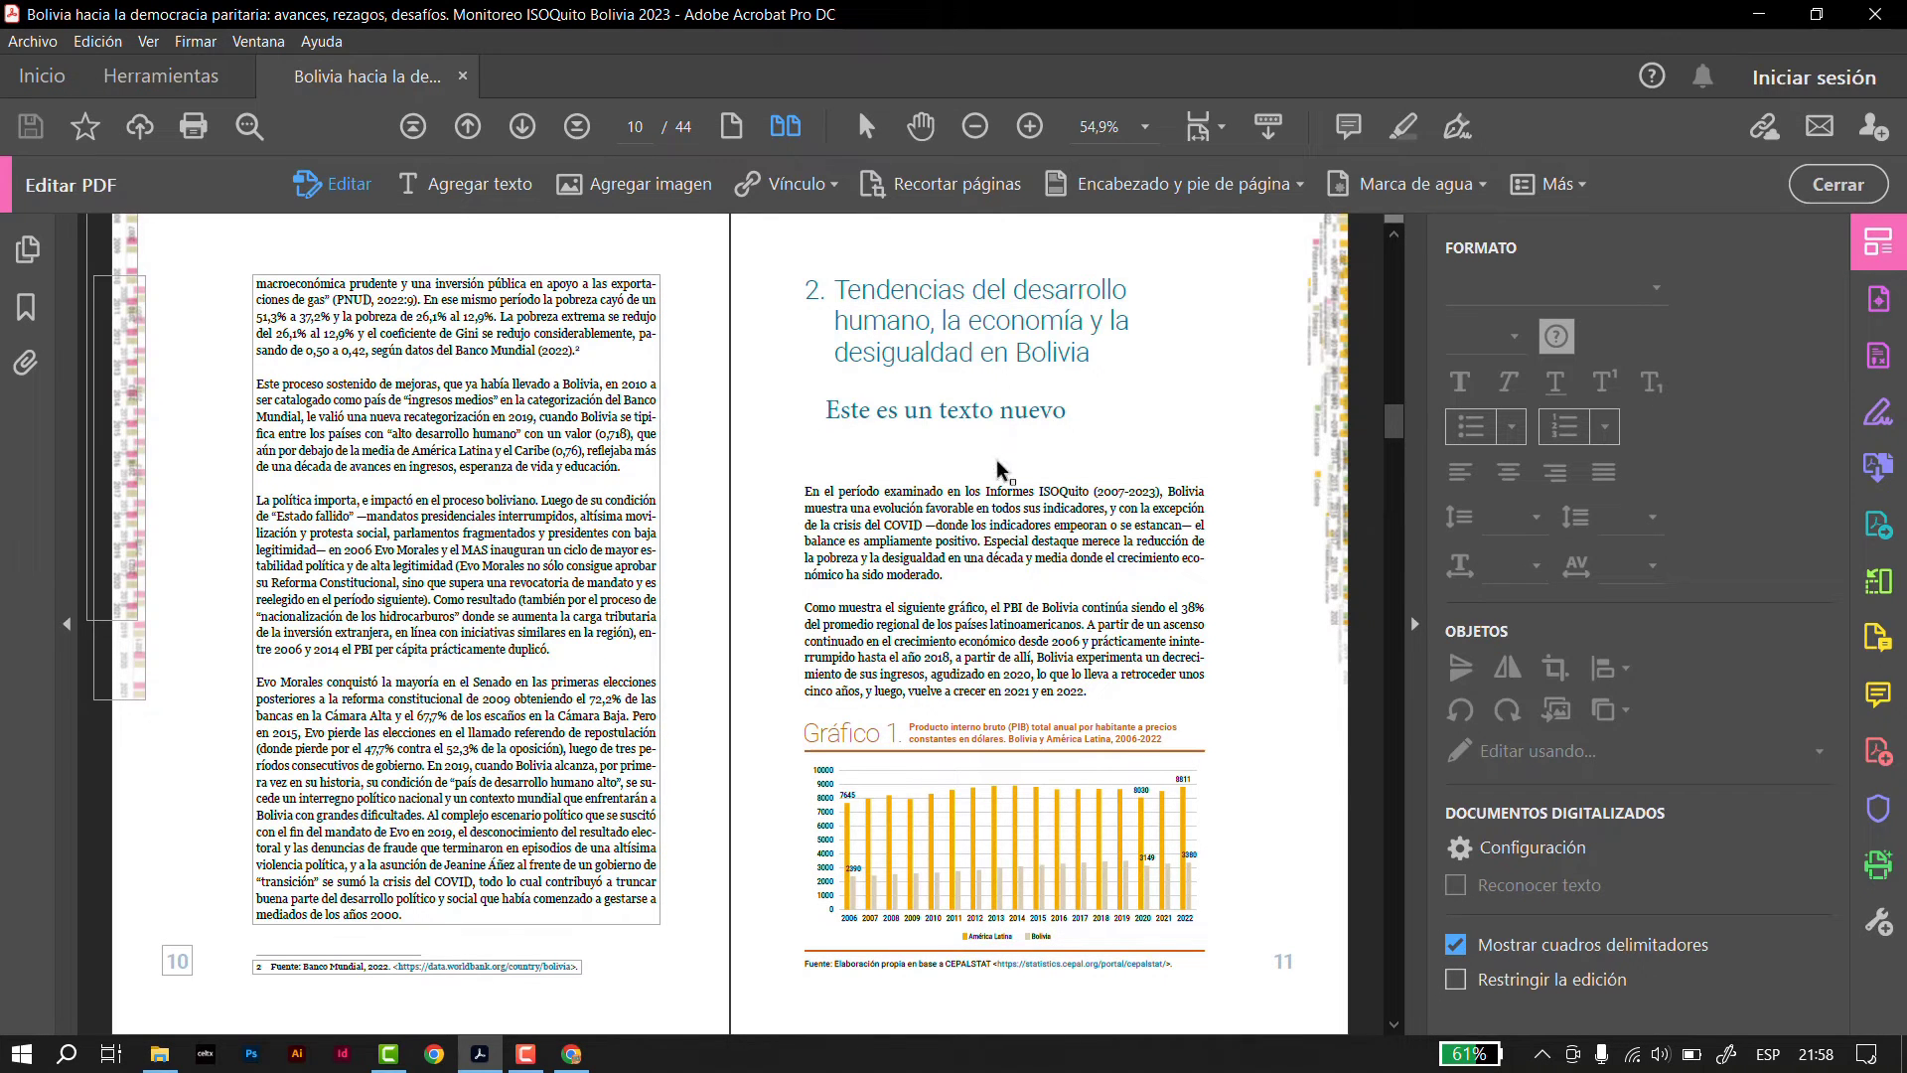
click(1212, 409)
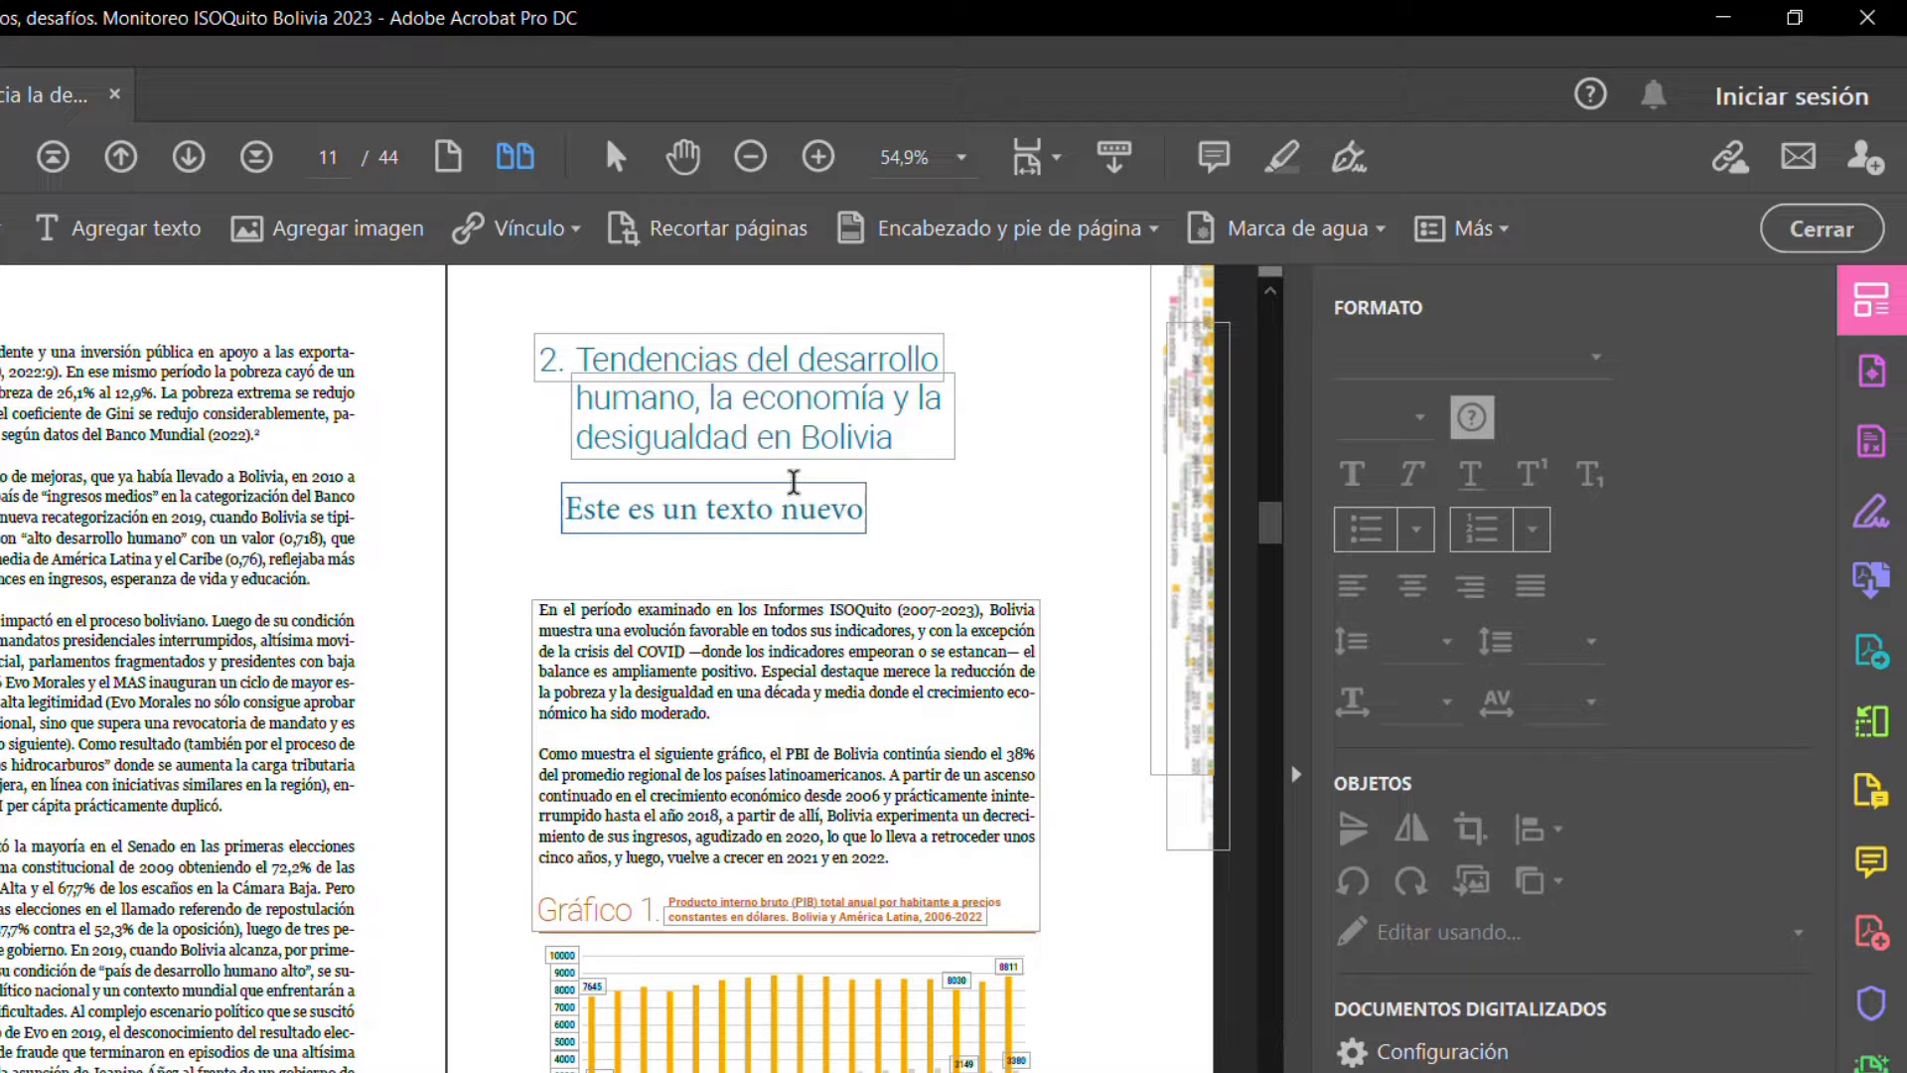
Delete the "Este es un texto nuevo" text box under the heading on page 11
drag(792, 478, 1014, 276)
click(1015, 274)
key(Delete)
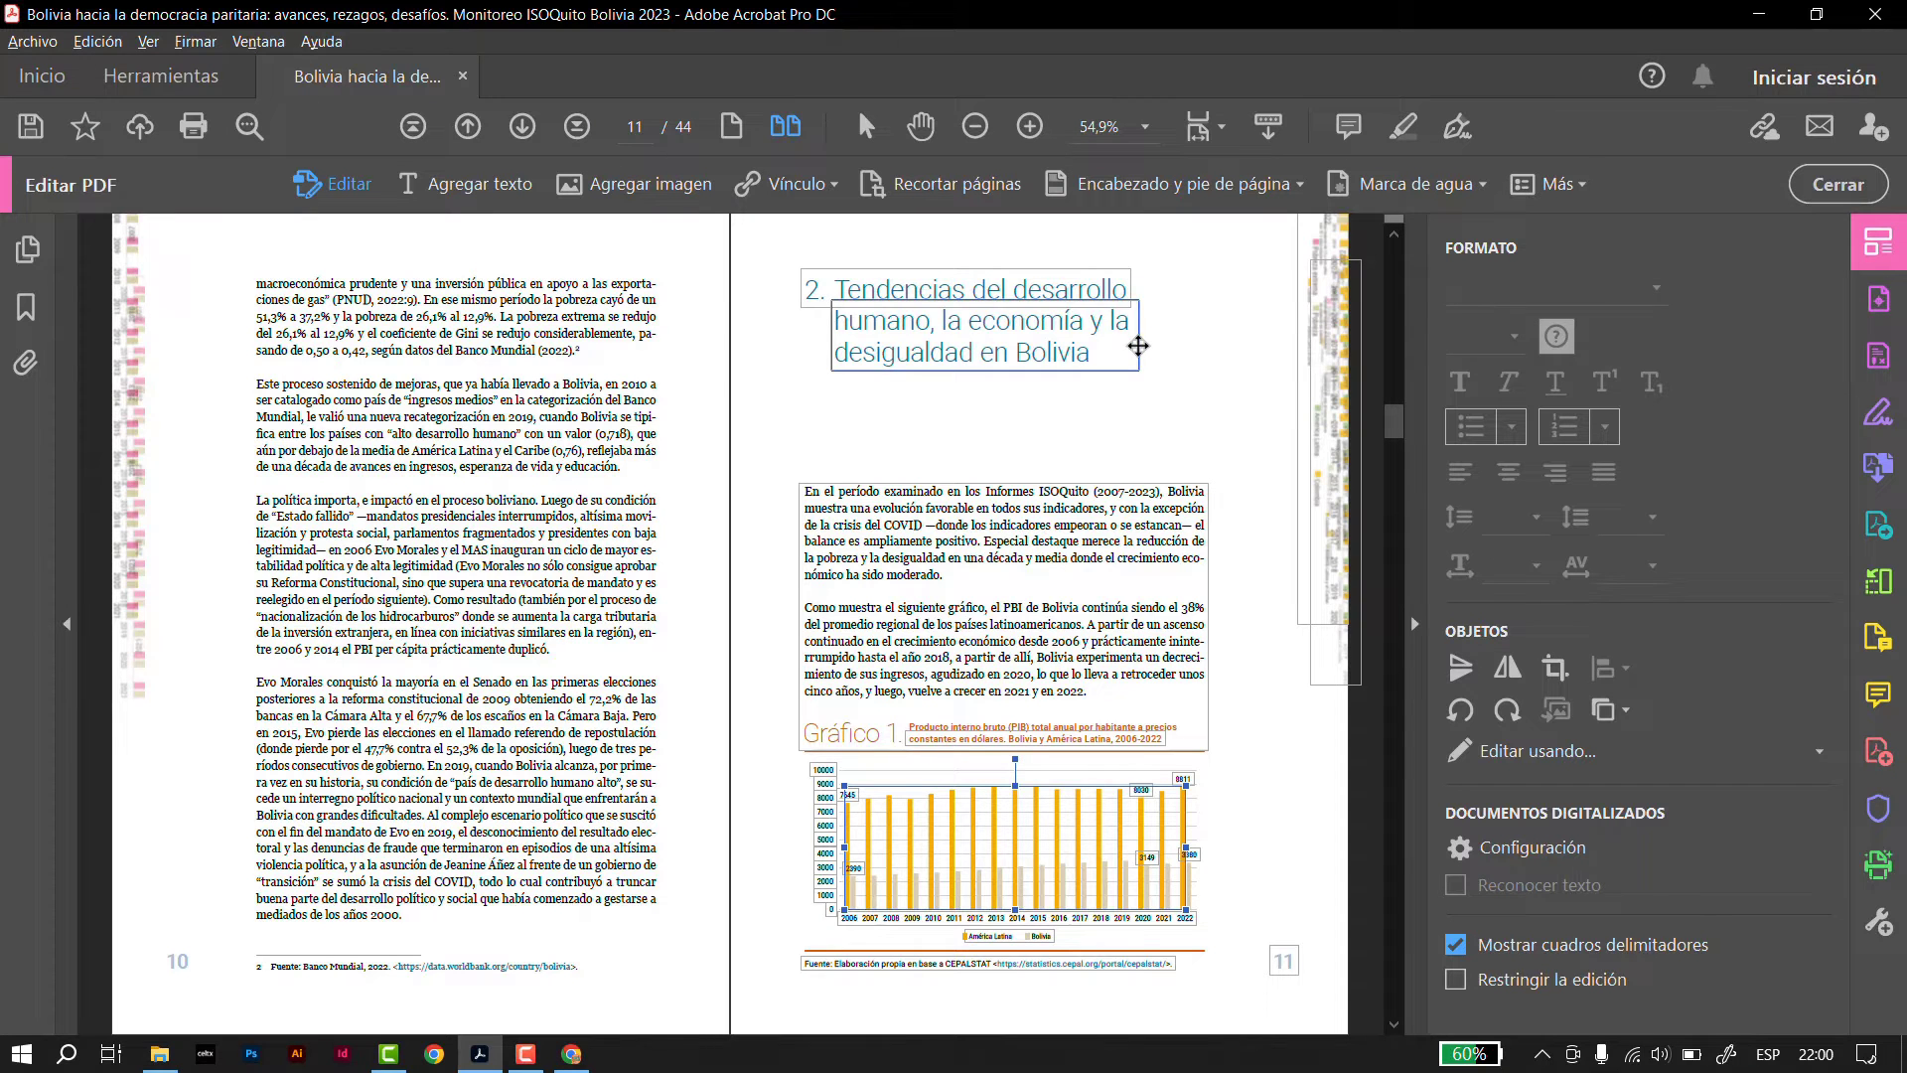
On page 11, move the heading's last two lines down, the body text block up and right, and the edge decoration down
drag(1137, 346, 1168, 430)
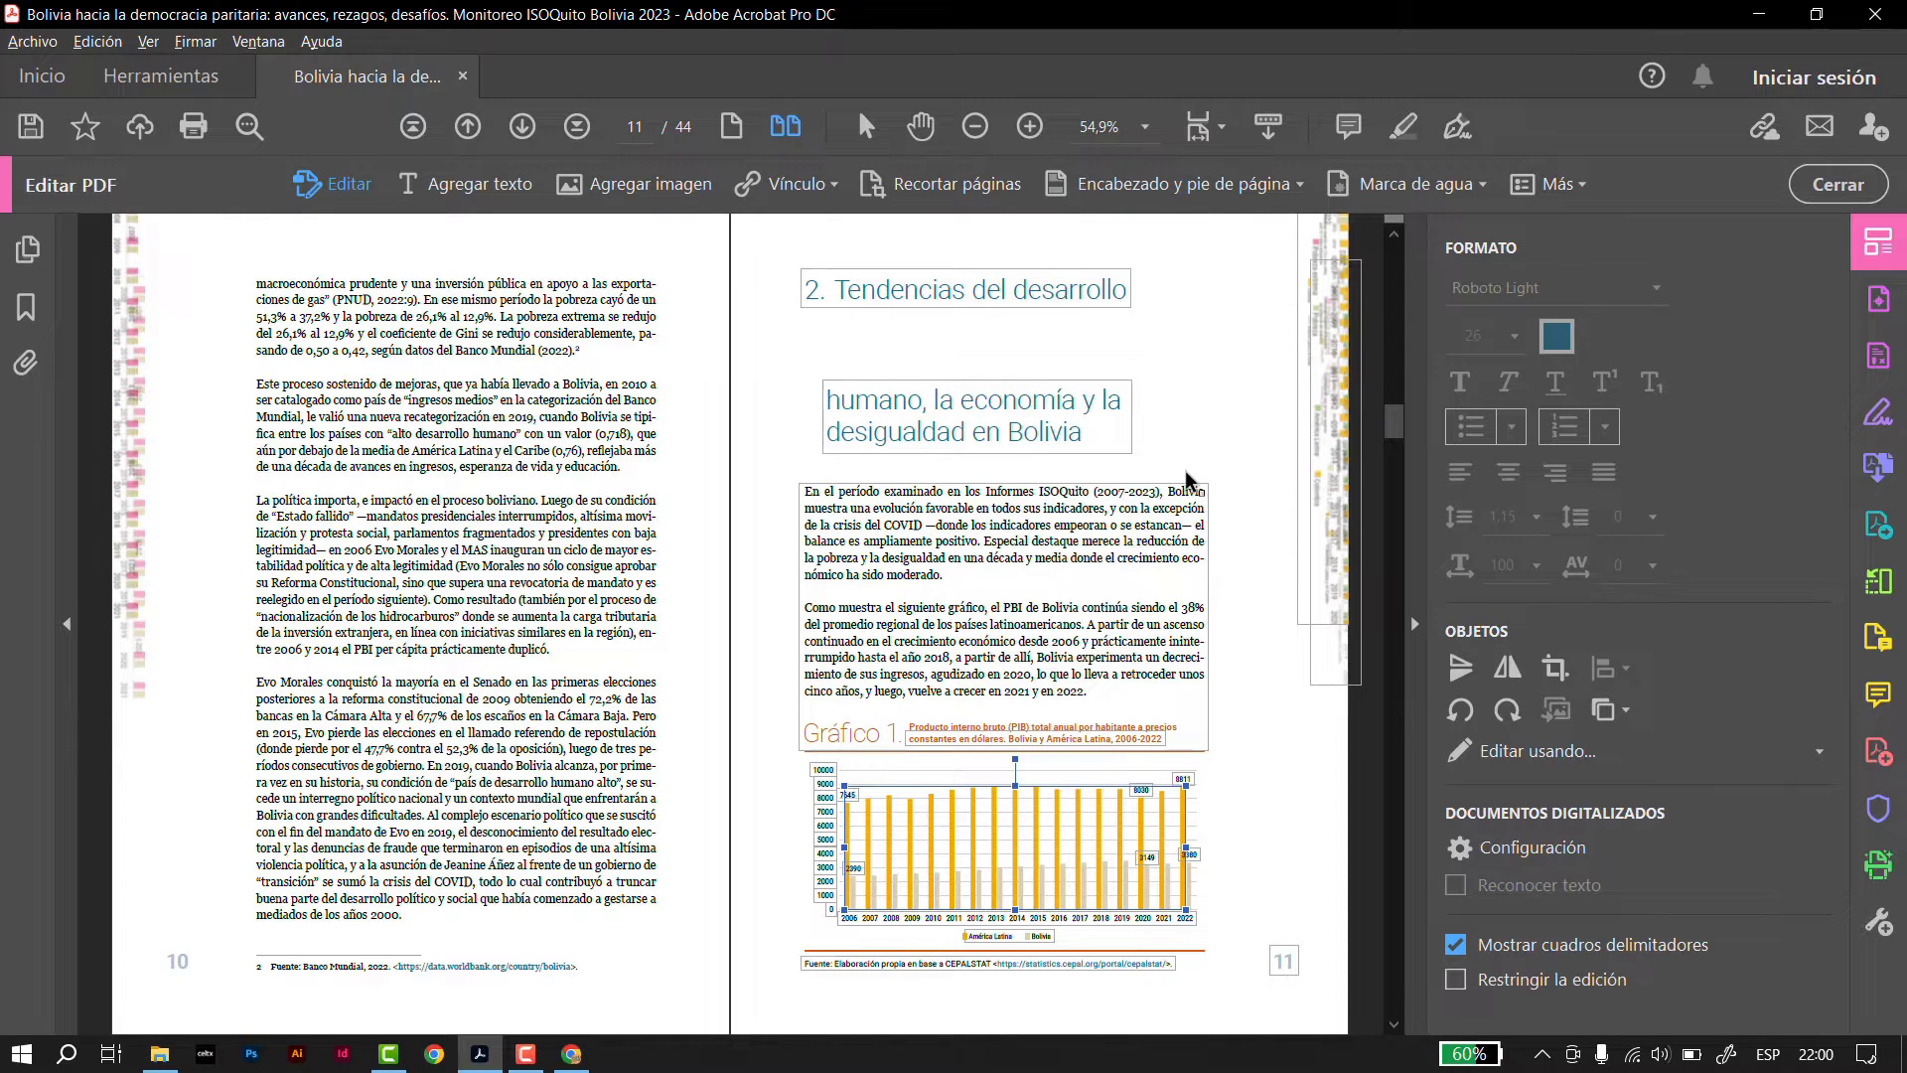
drag(1182, 436, 1277, 313)
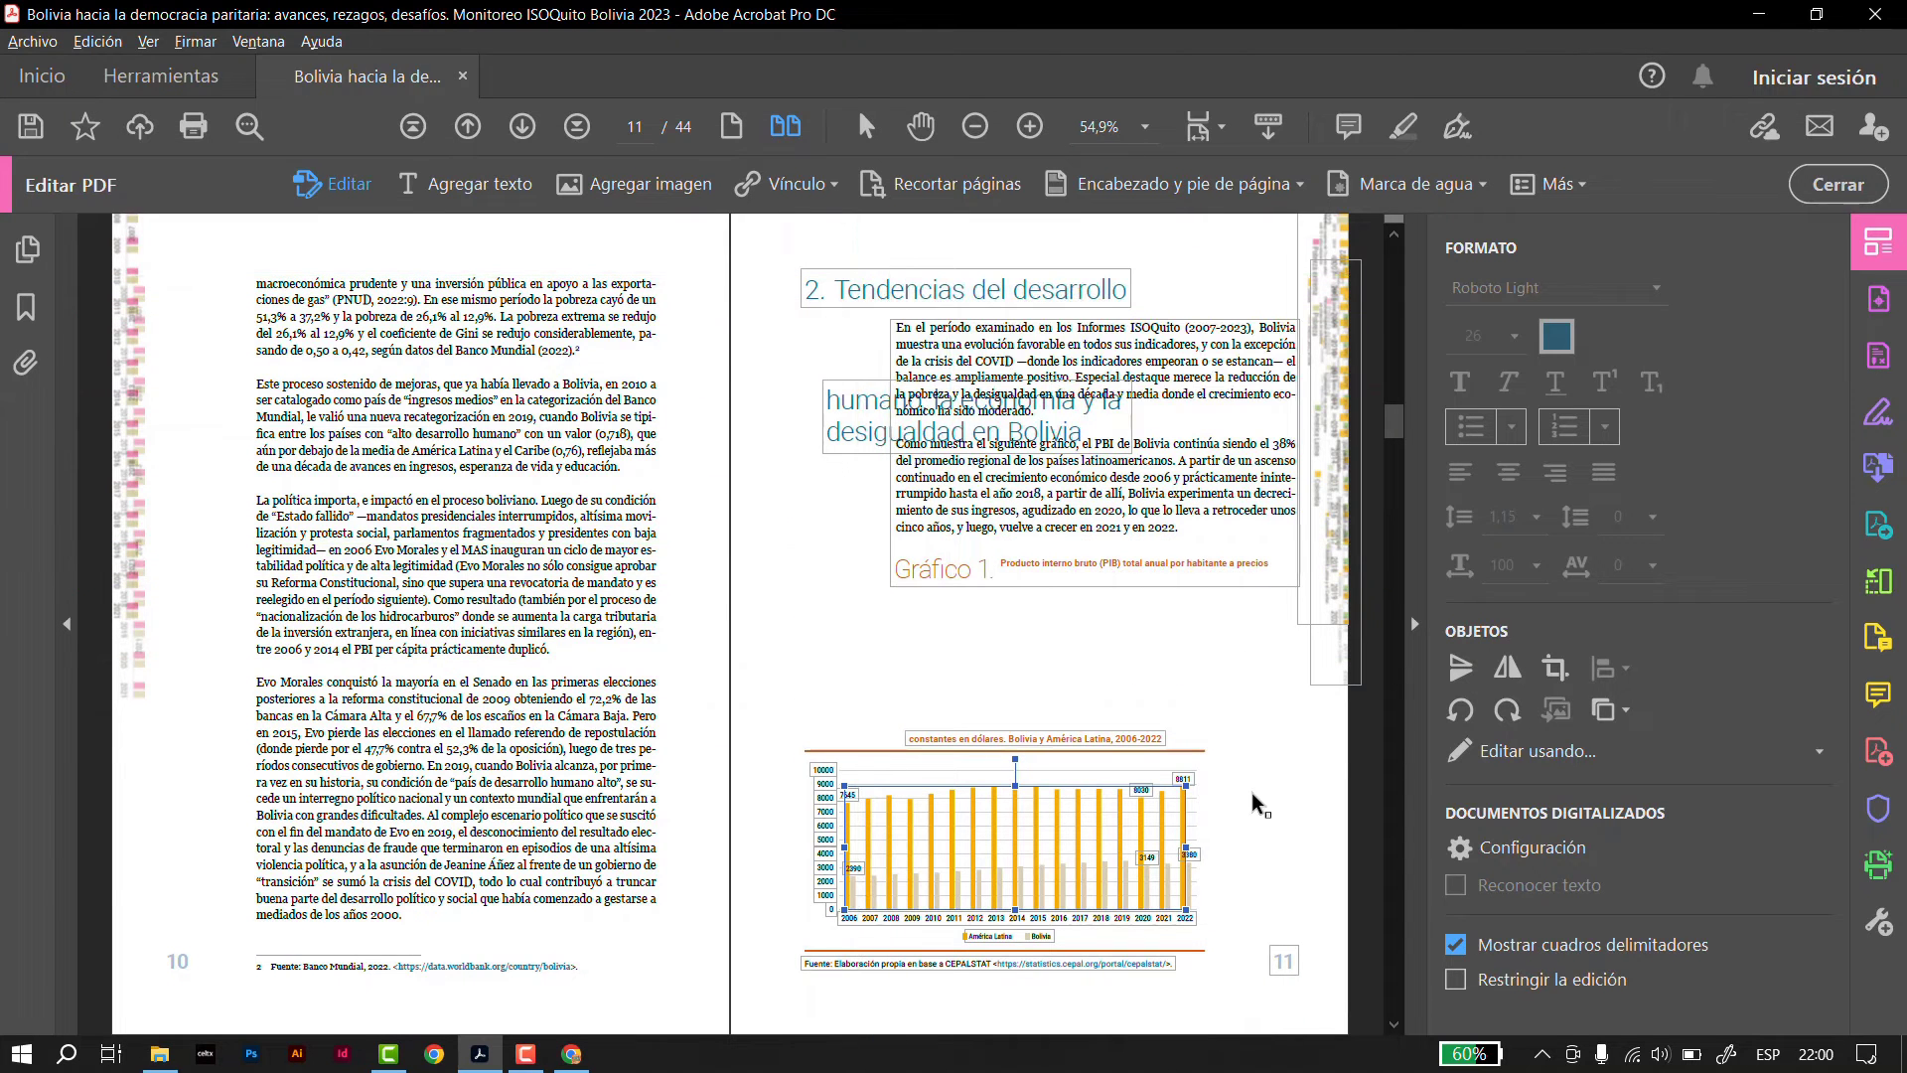
drag(1315, 679, 1286, 881)
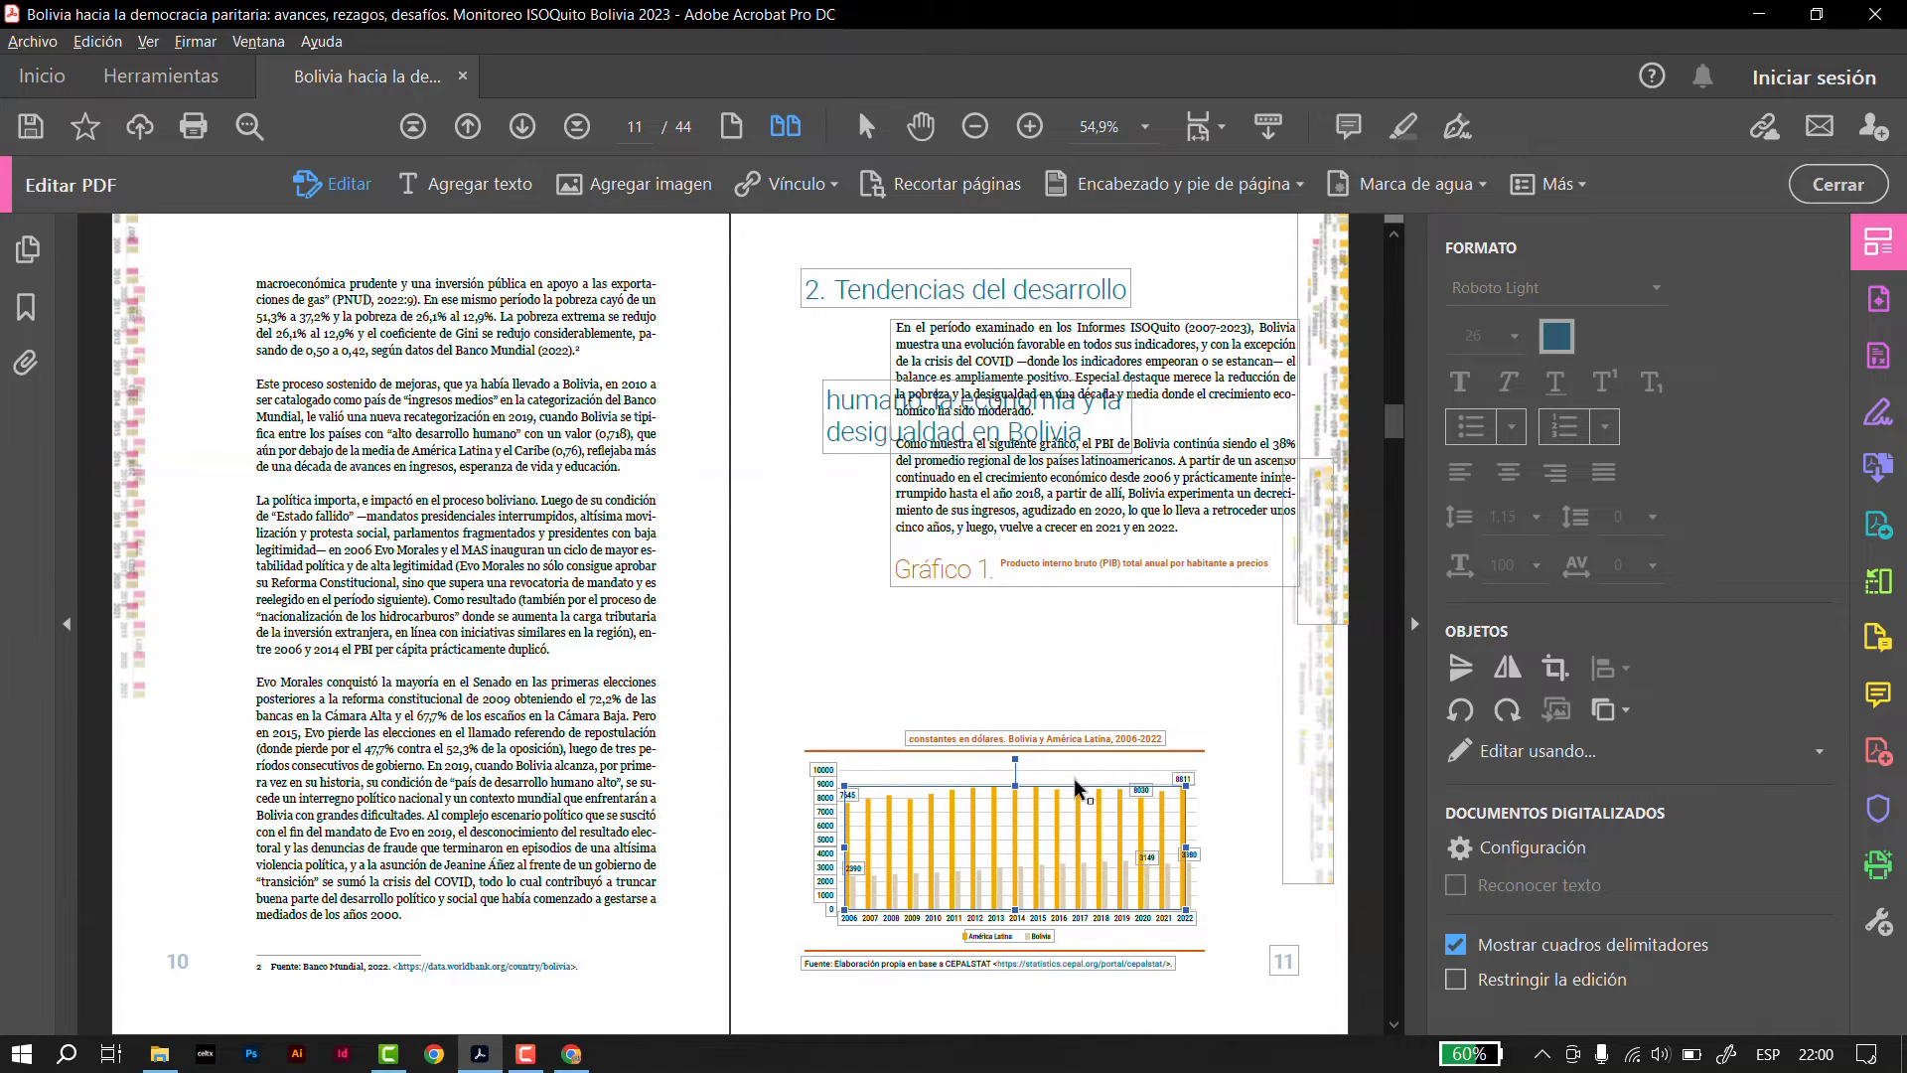
Move the chart's yellow bars above its axes, the caption's second line below the source note, and the legend text above the bars
drag(1074, 781, 1059, 610)
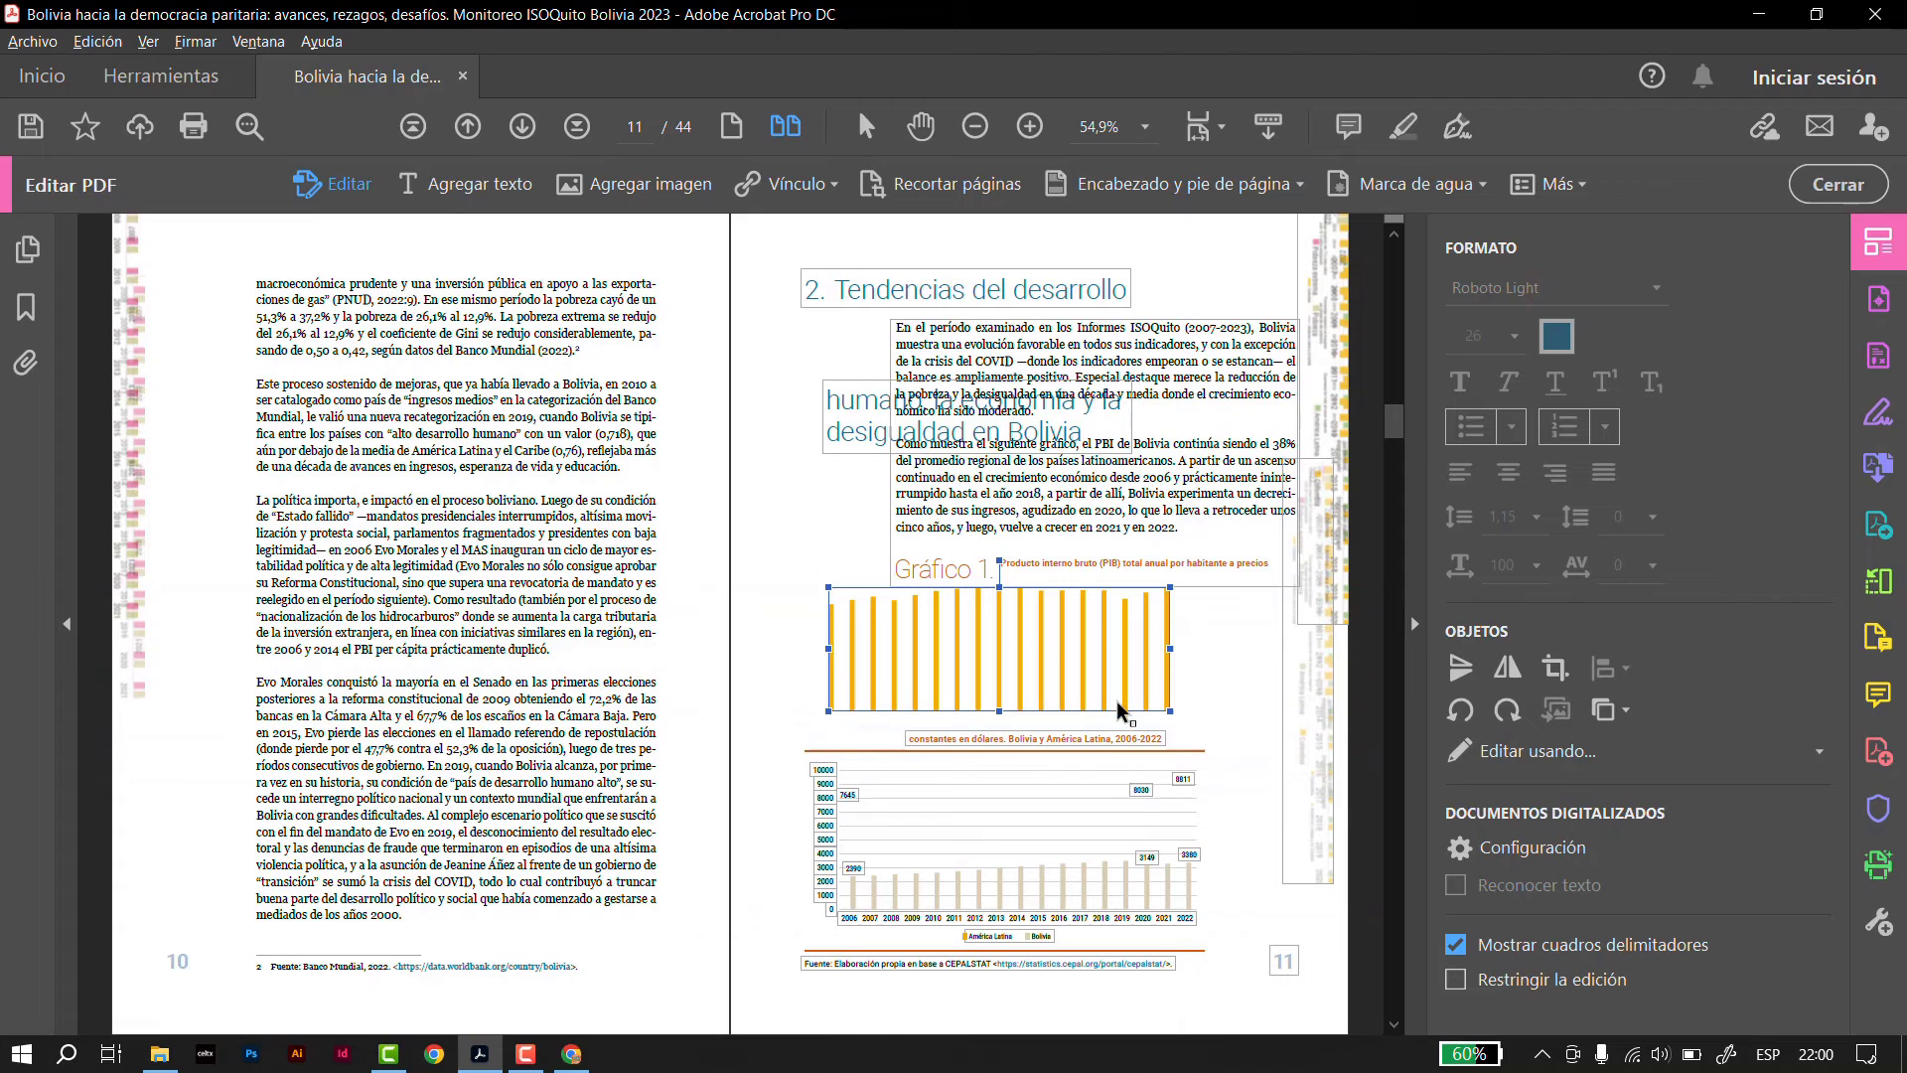
drag(1105, 728, 1191, 986)
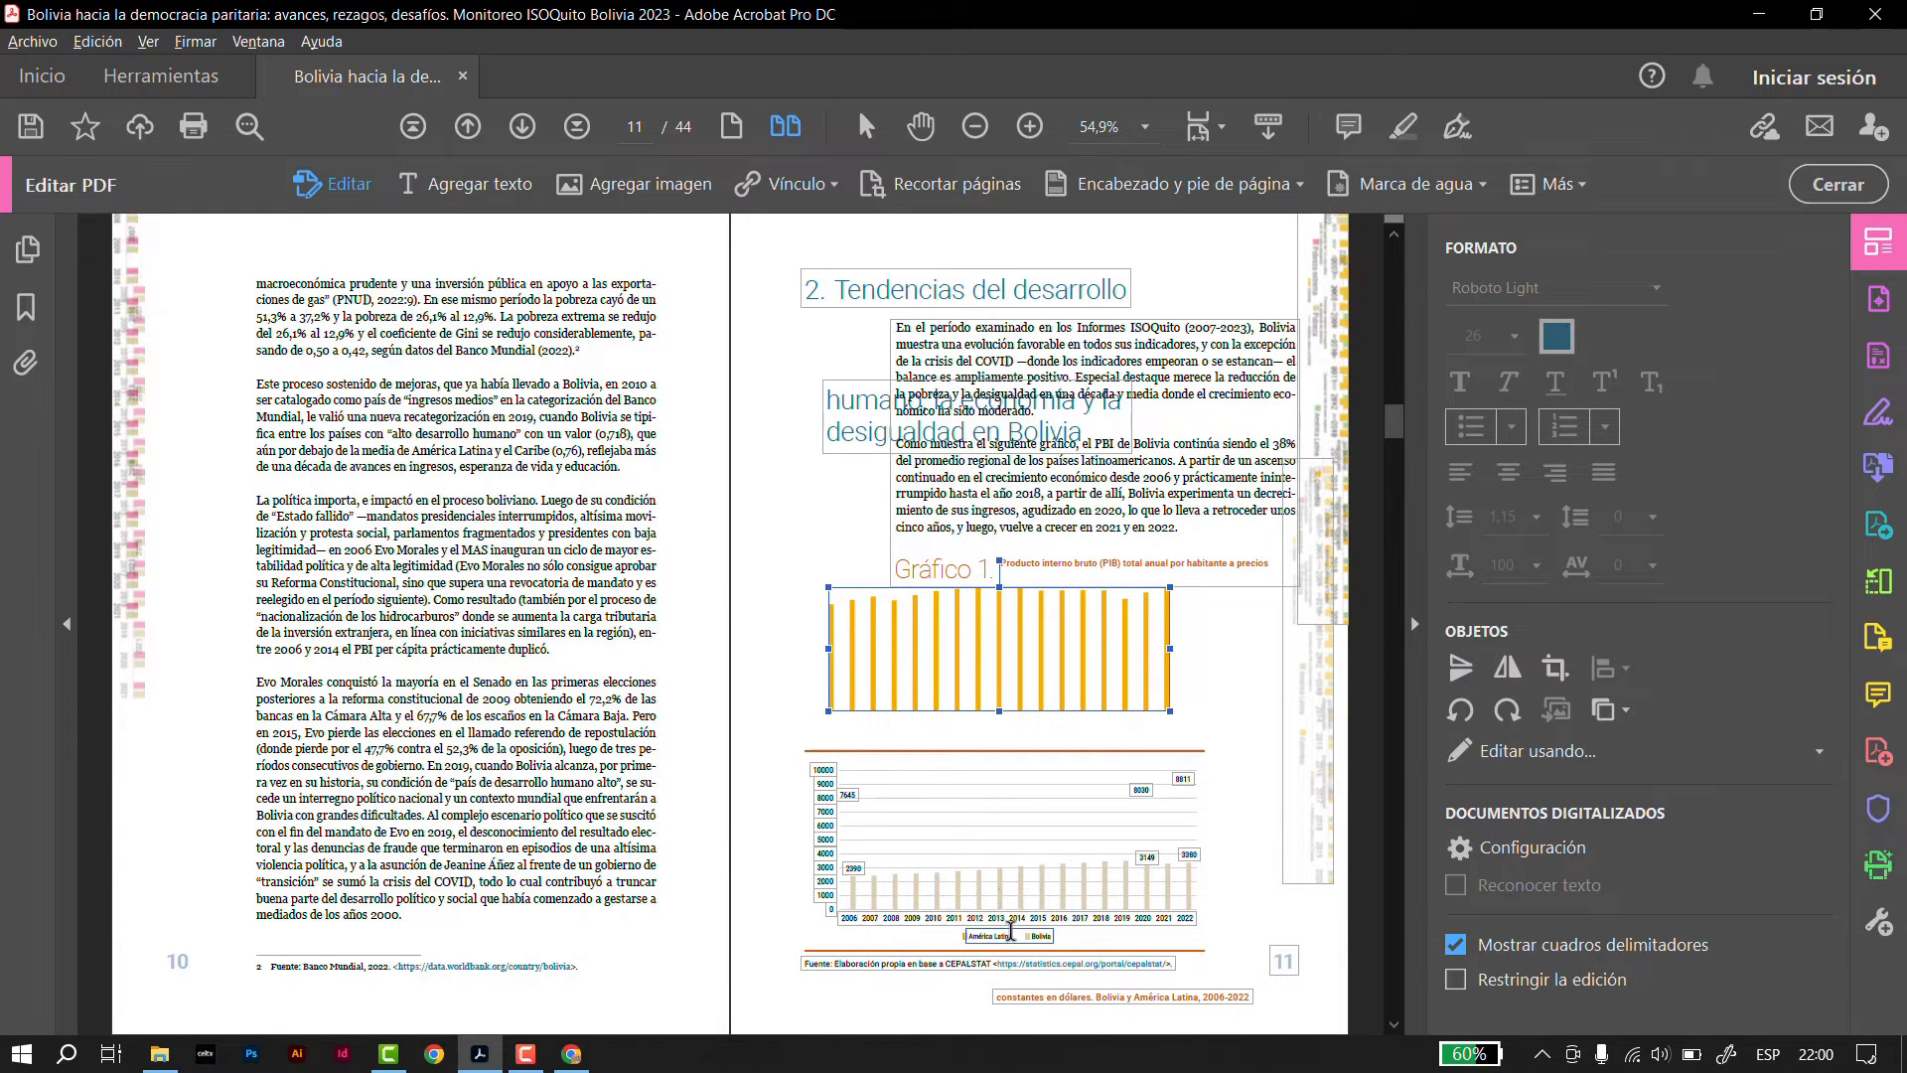
drag(1009, 922, 798, 525)
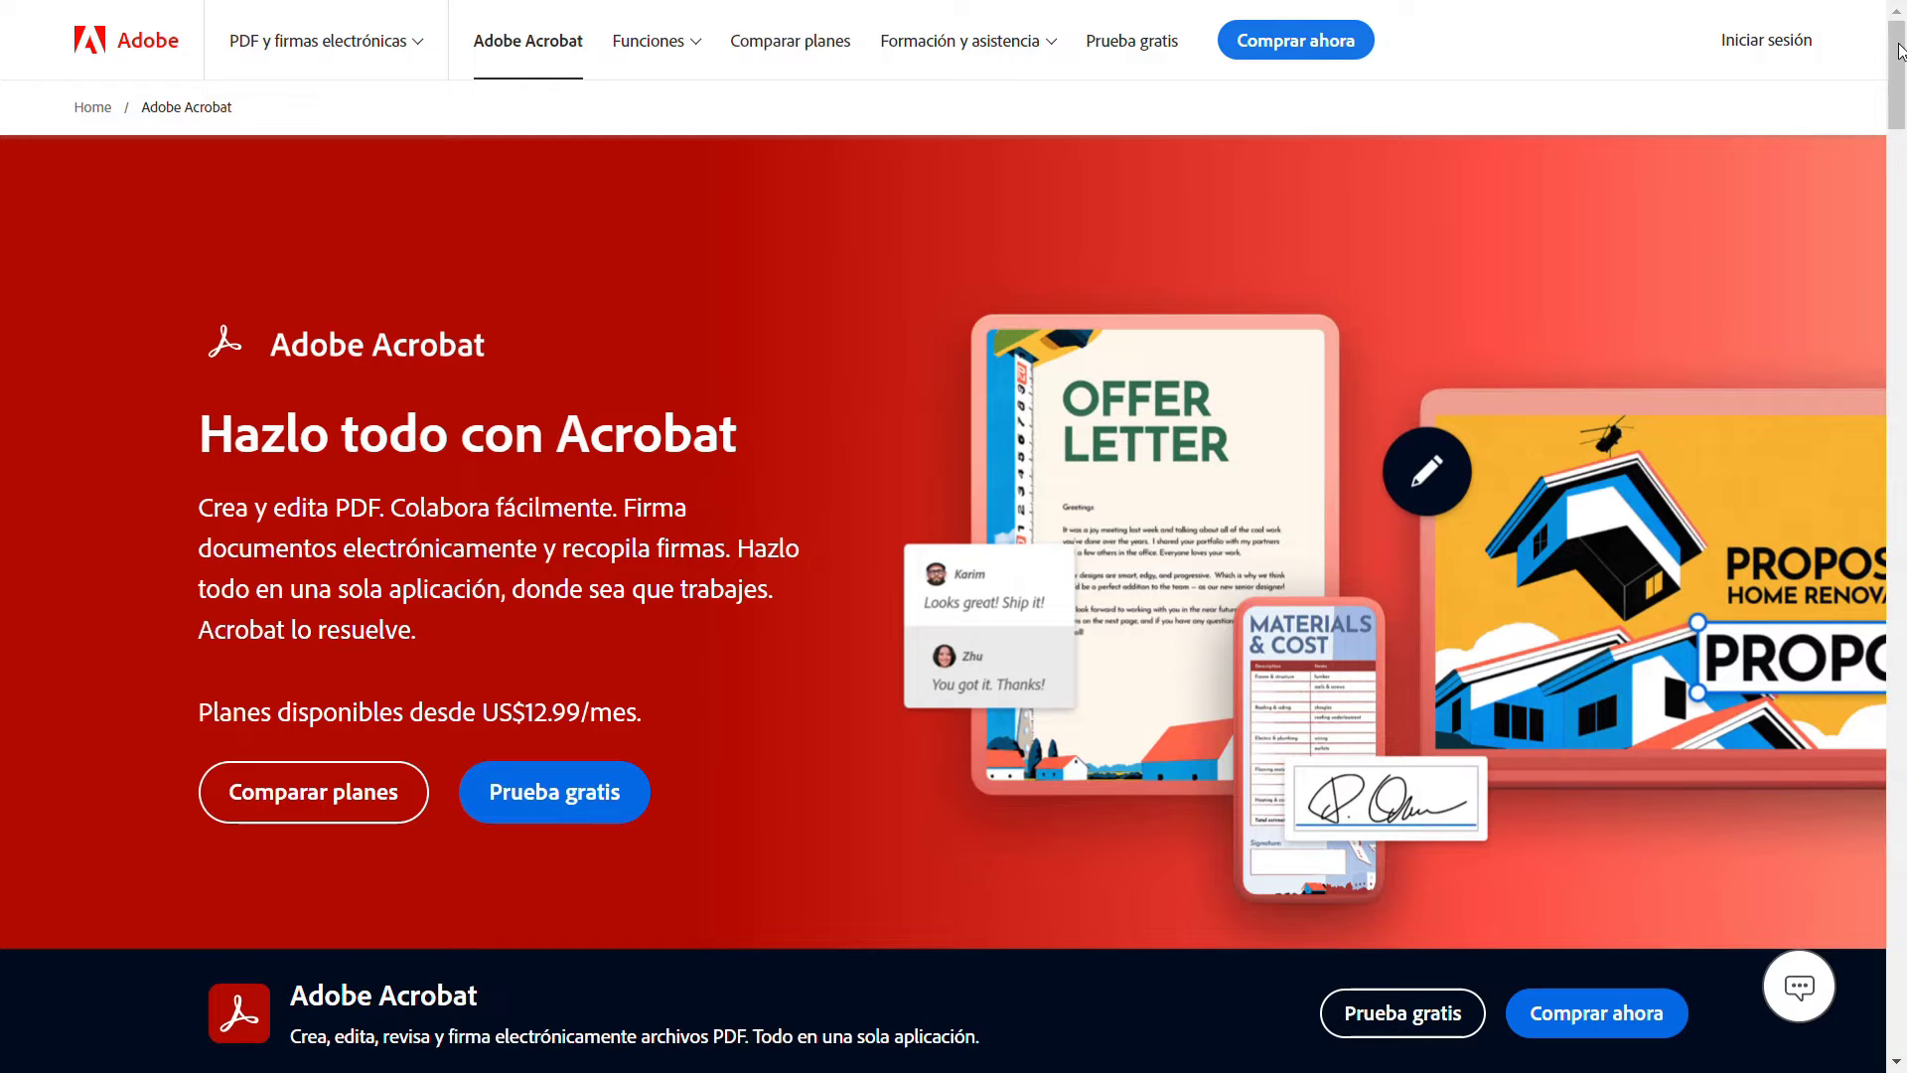
Look through the Adobe Acrobat product page and its overview of editing features
drag(1900, 50, 1903, 144)
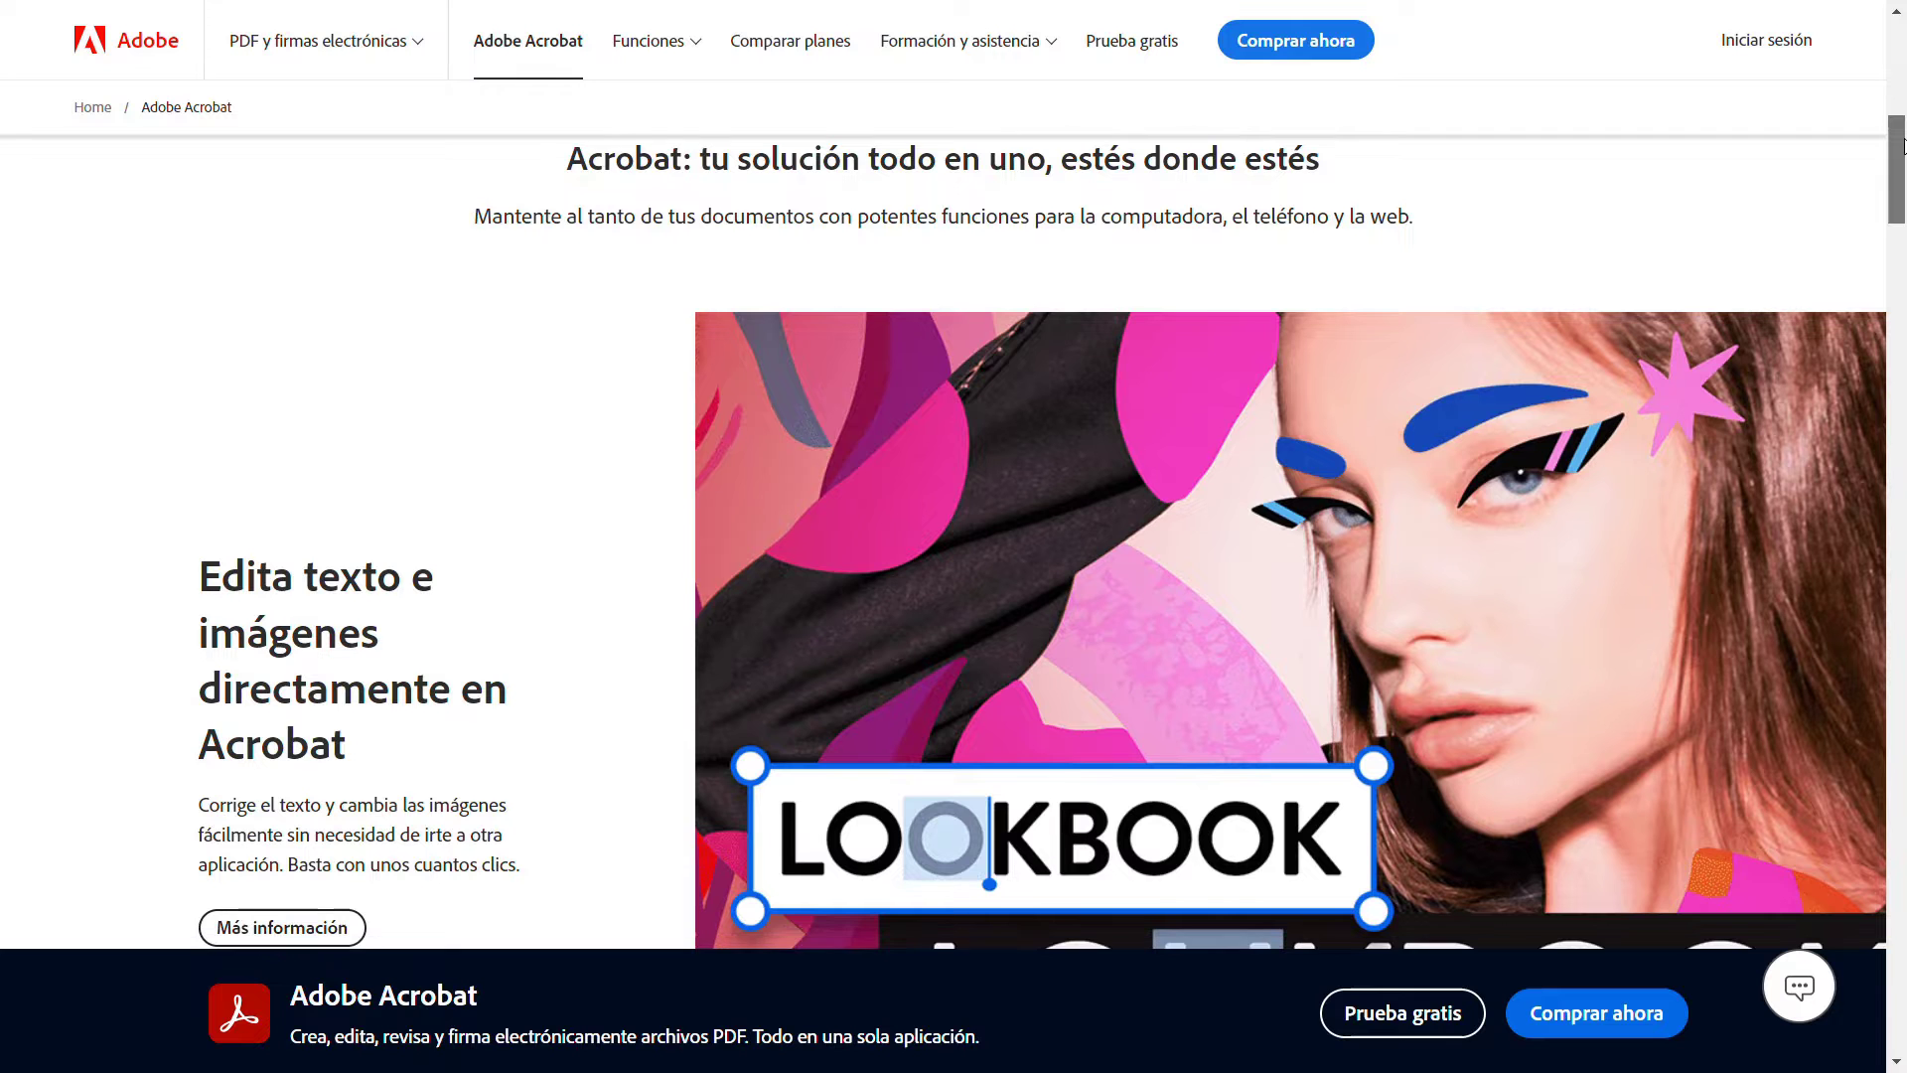
drag(1905, 146, 1904, 431)
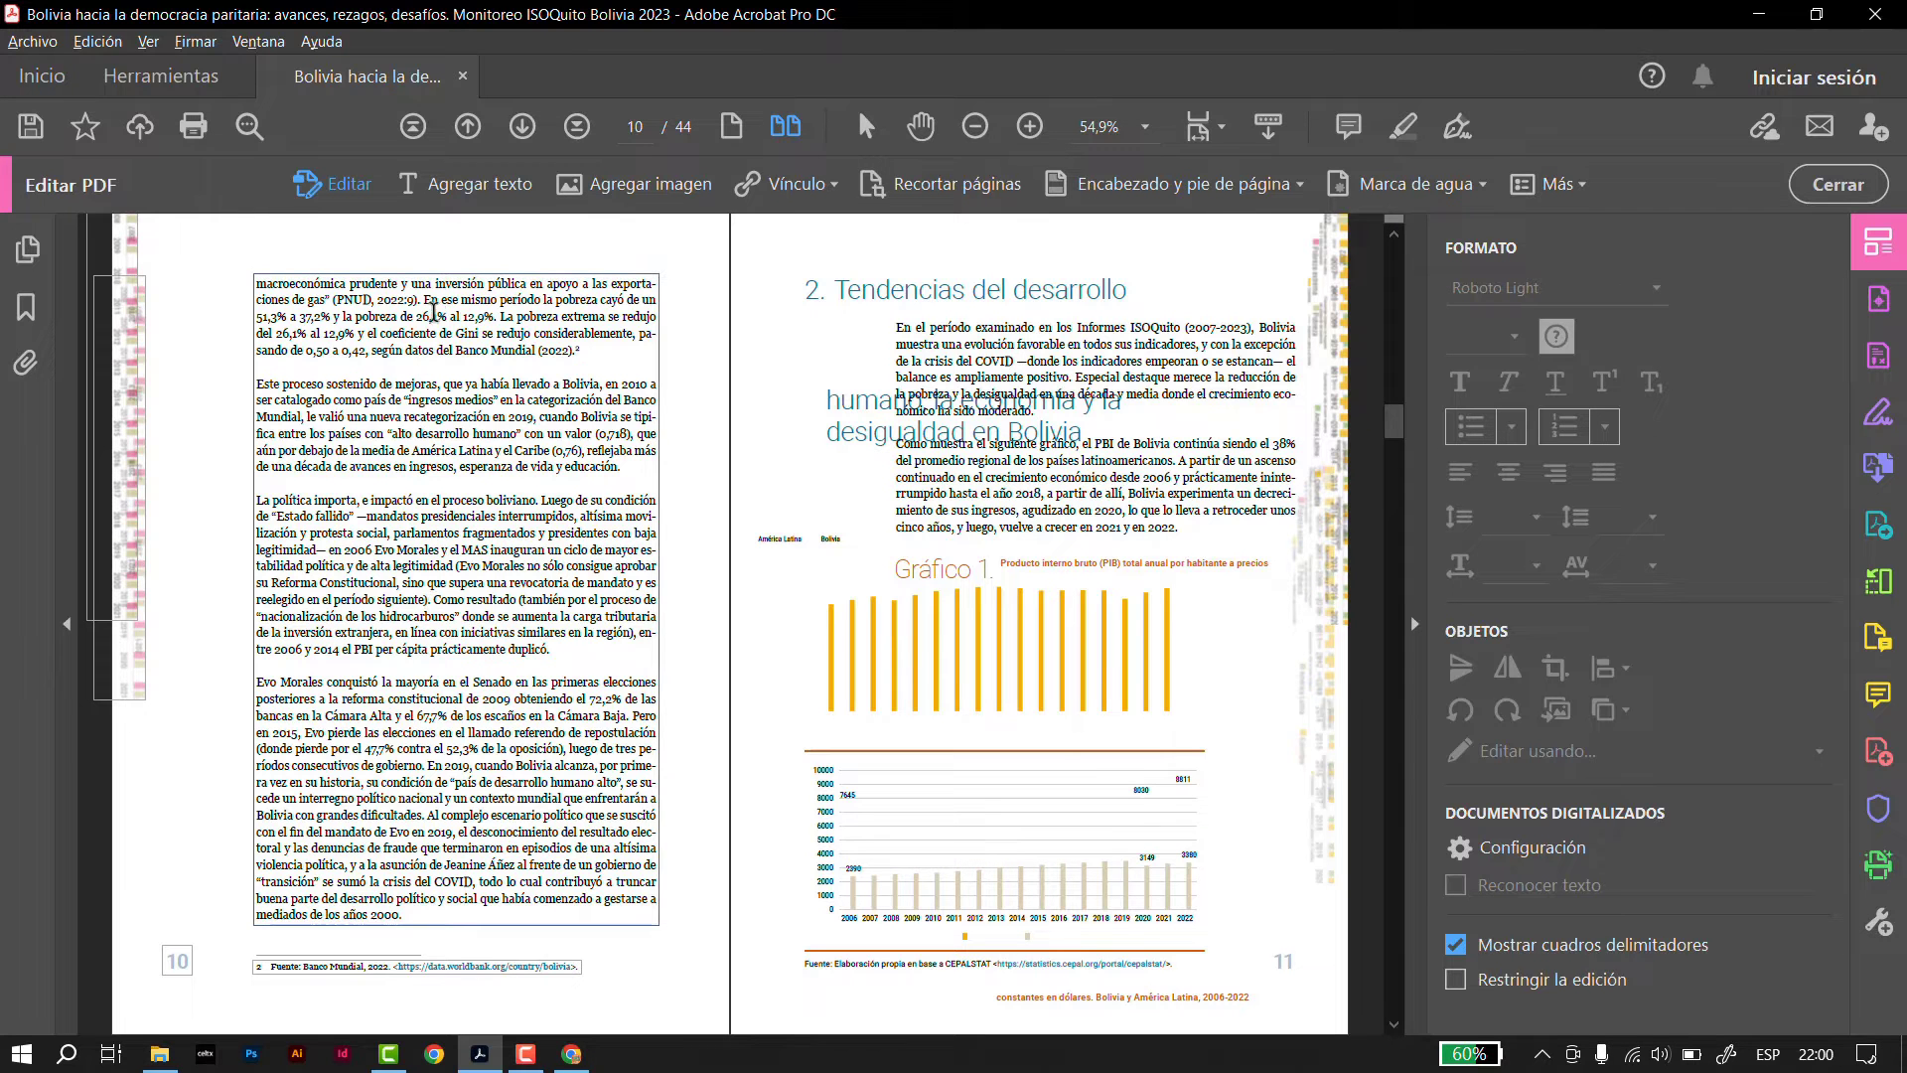
In Acrobat, move the body text block on page 10 slightly up and to the left
drag(440, 284, 397, 260)
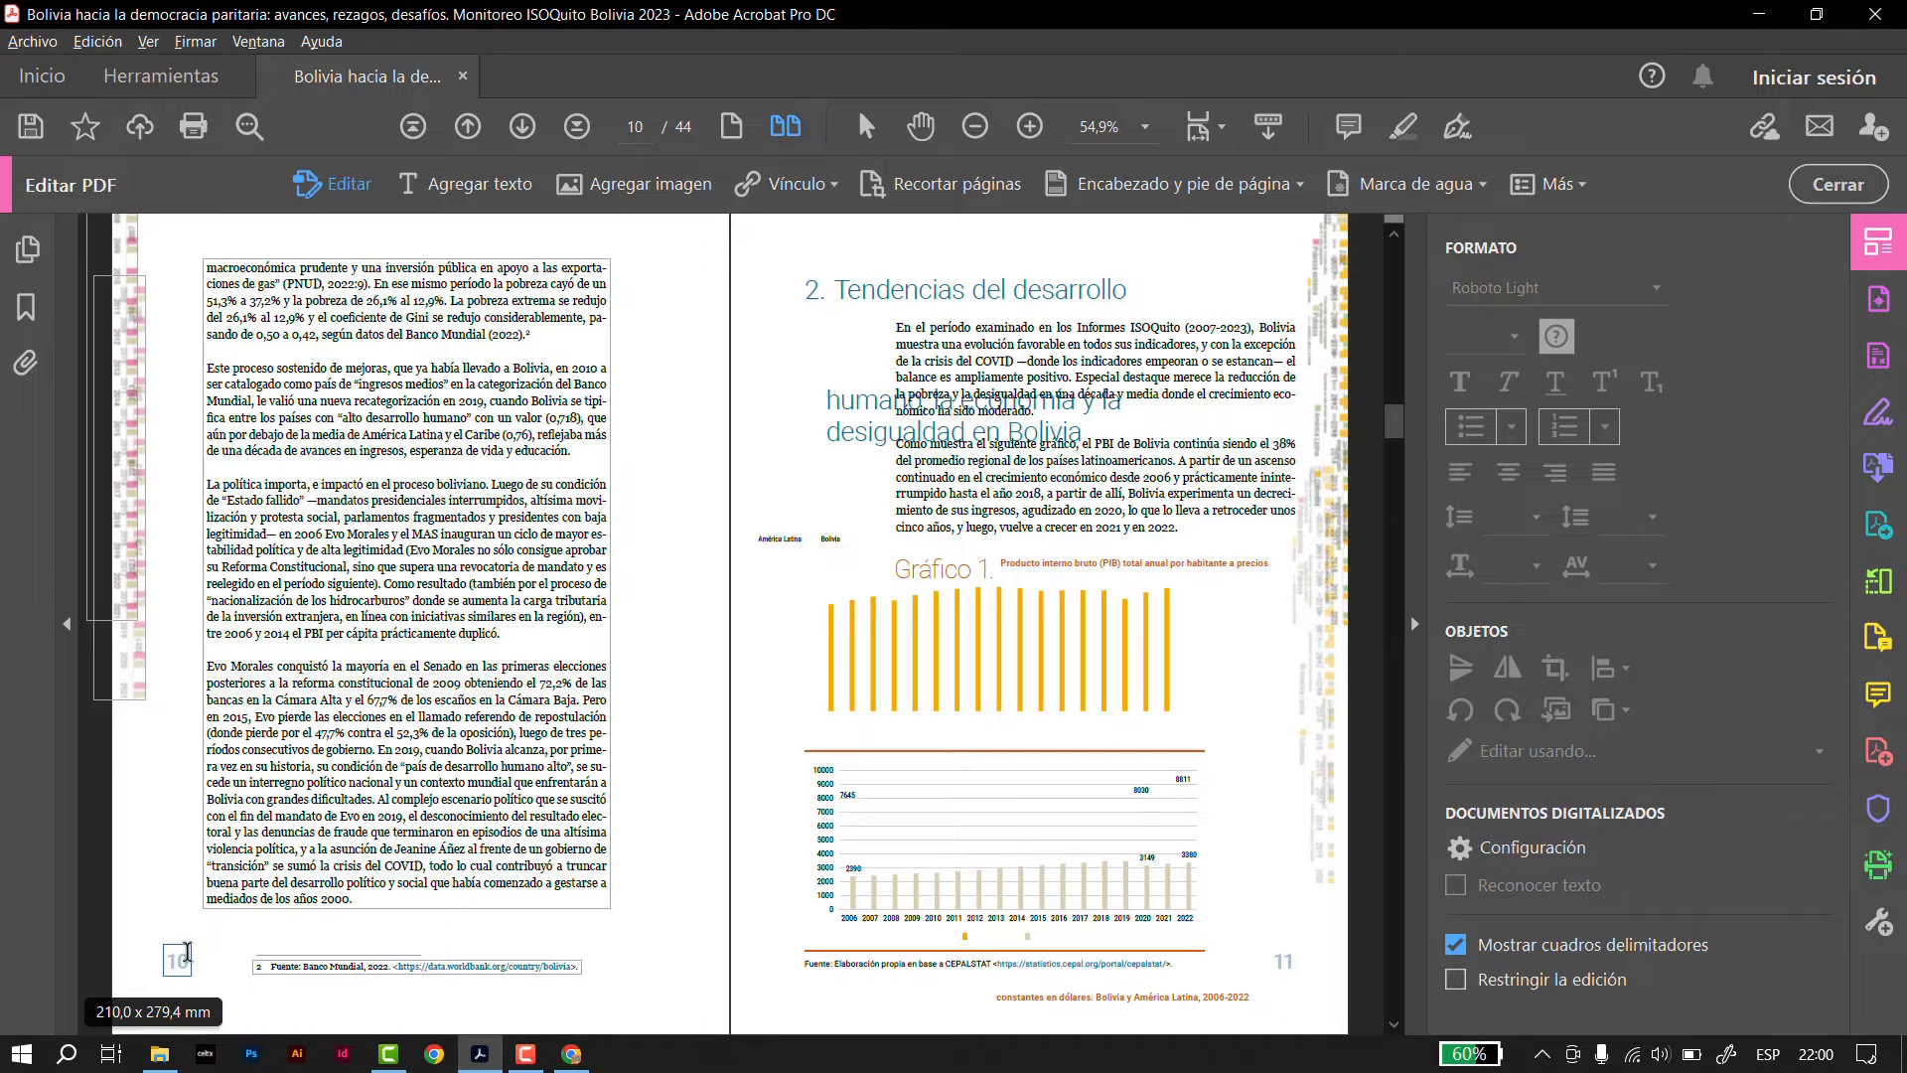
Move page number 10 slightly down, and undo it together with the earlier text, caption, chart and decoration moves on pages 10 and 11
drag(192, 945, 194, 986)
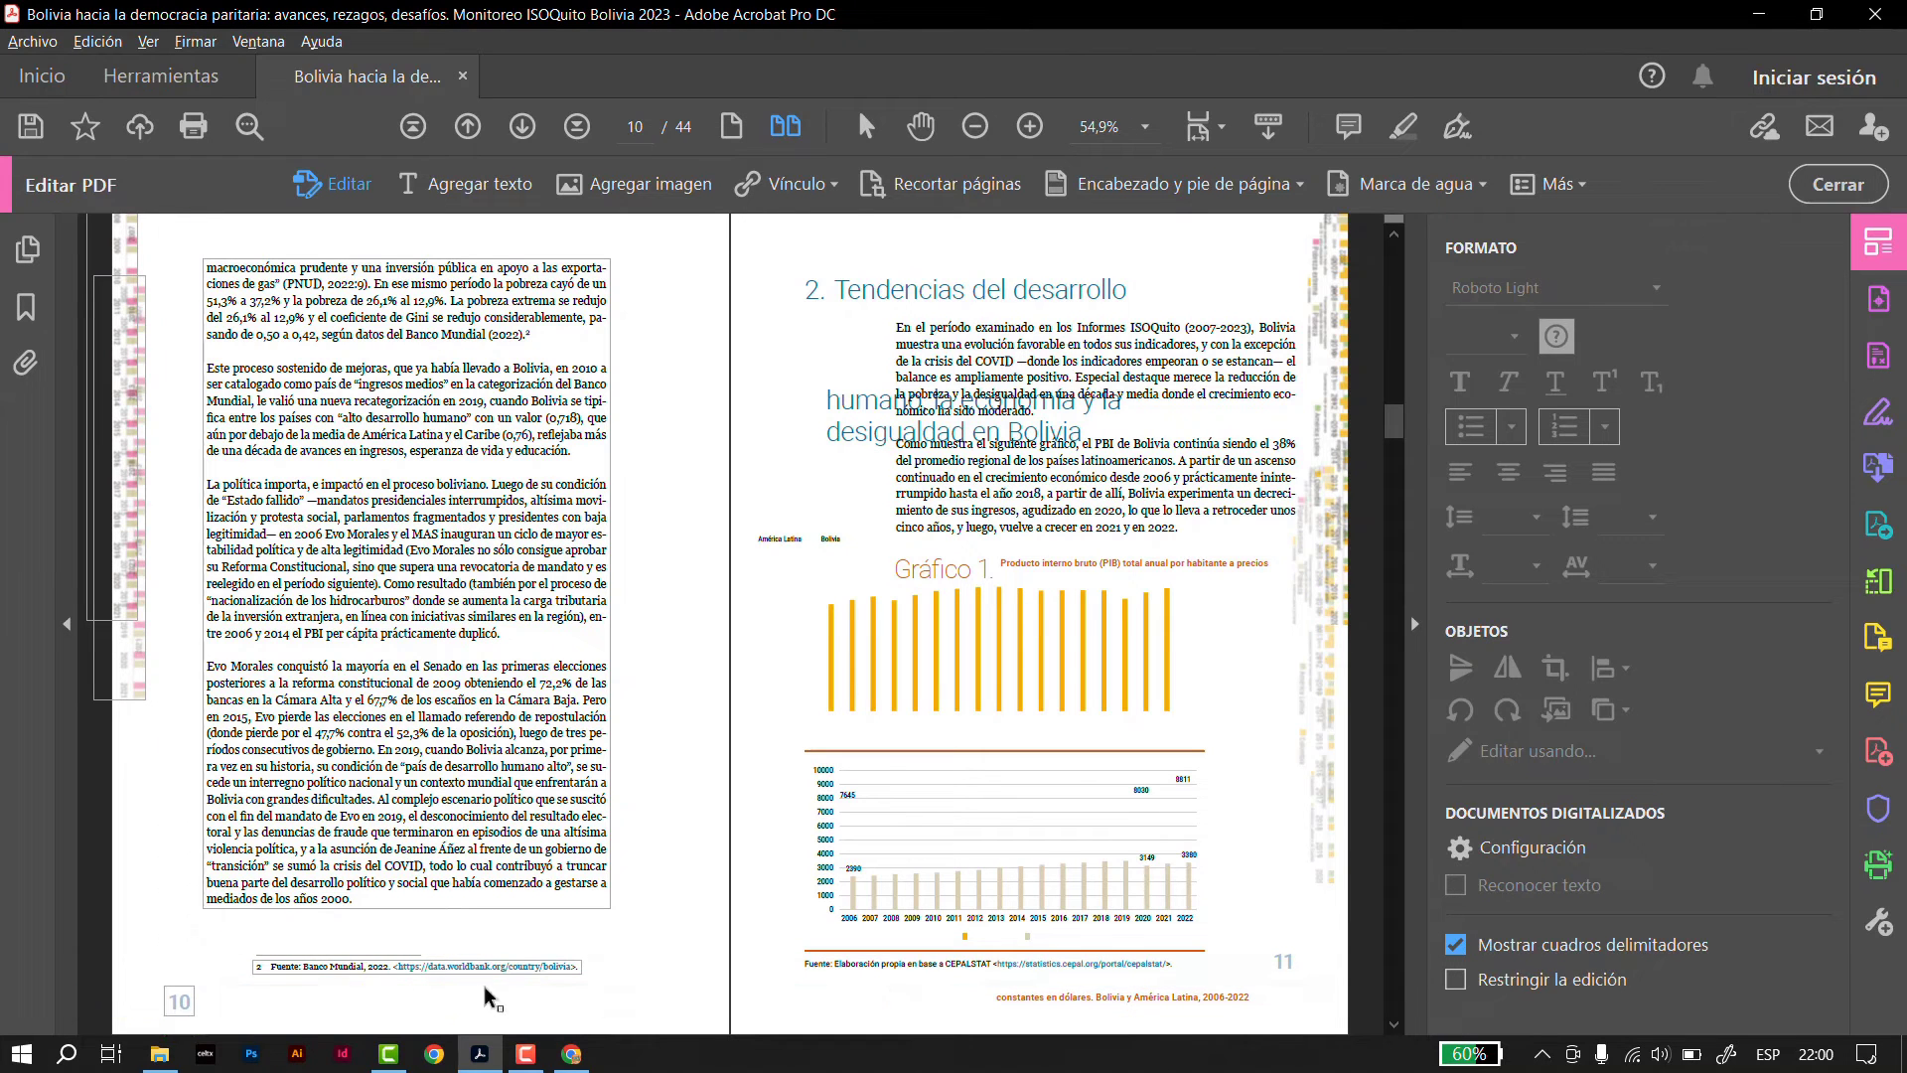
key(ctrl+z)
key(ctrl+z)
key(ctrl+z)
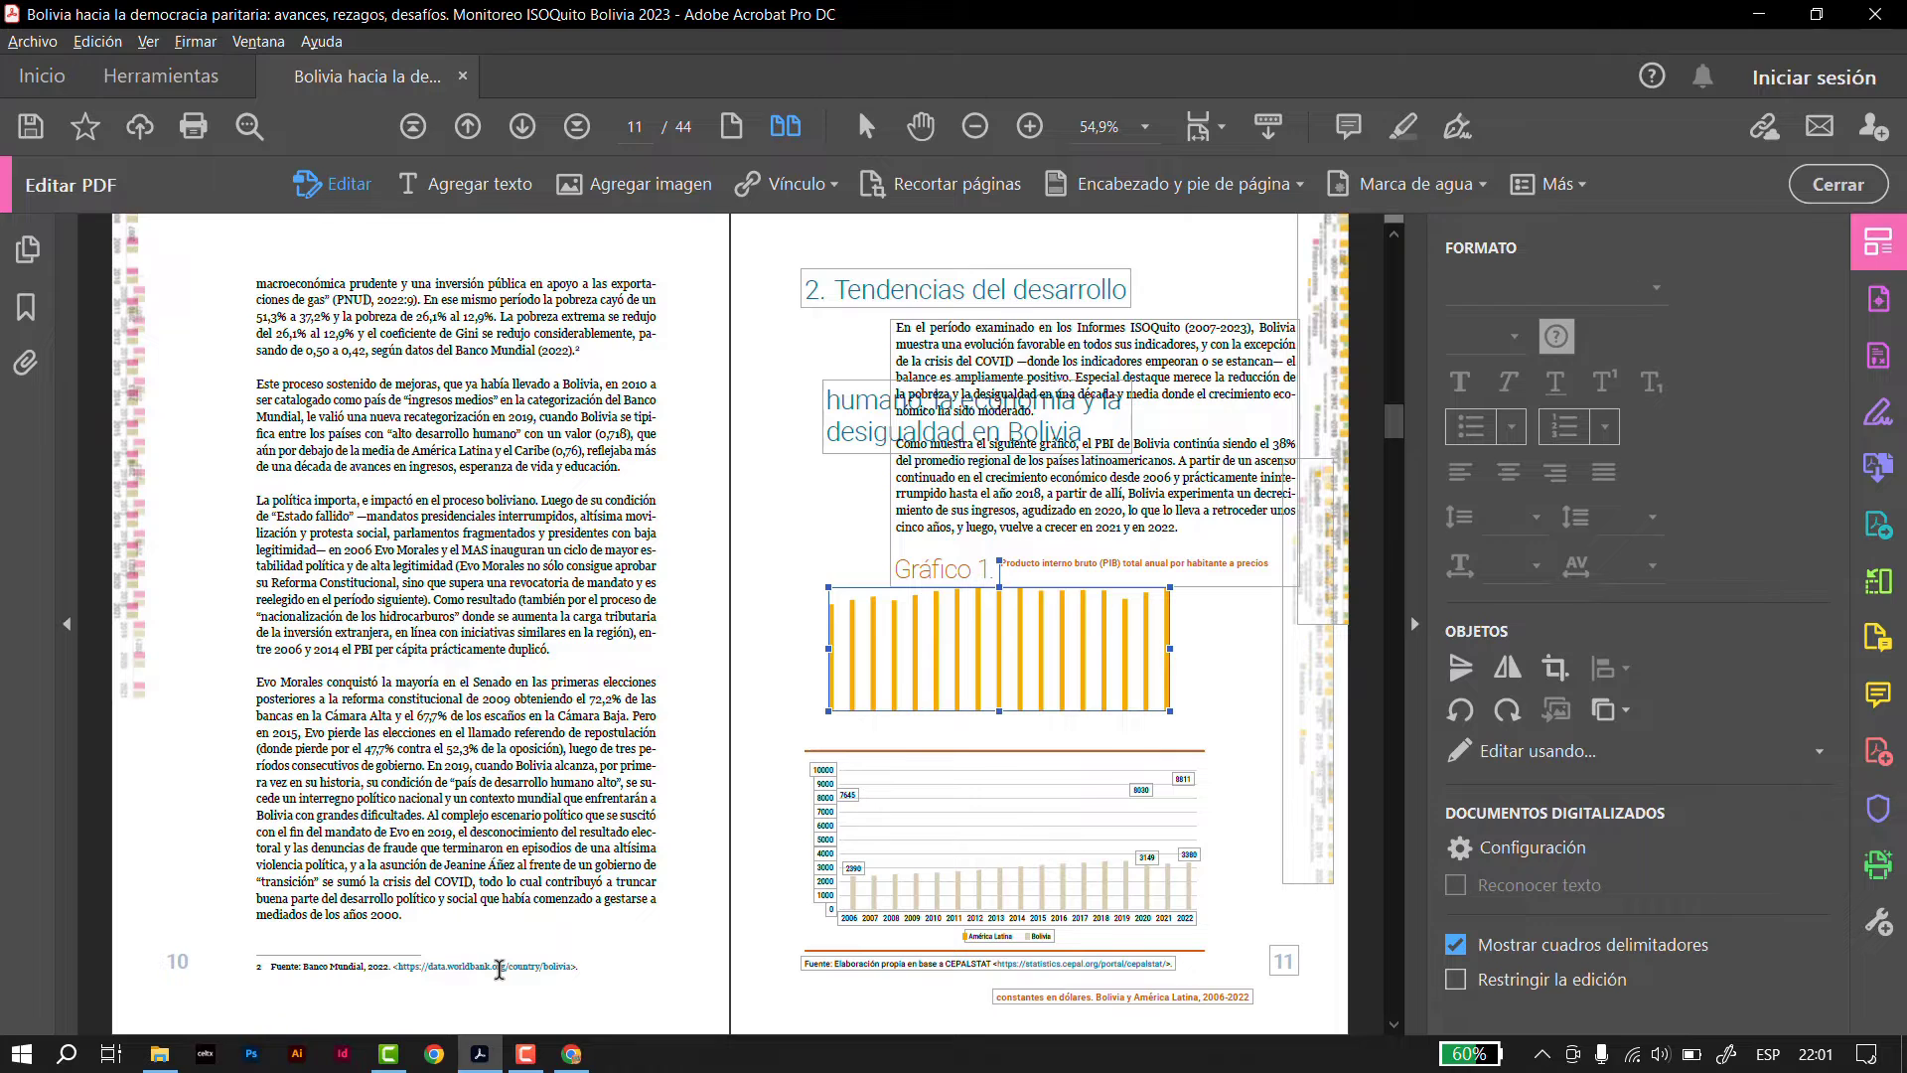
key(ctrl+z)
key(ctrl+z)
key(ctrl+z)
key(ctrl+z)
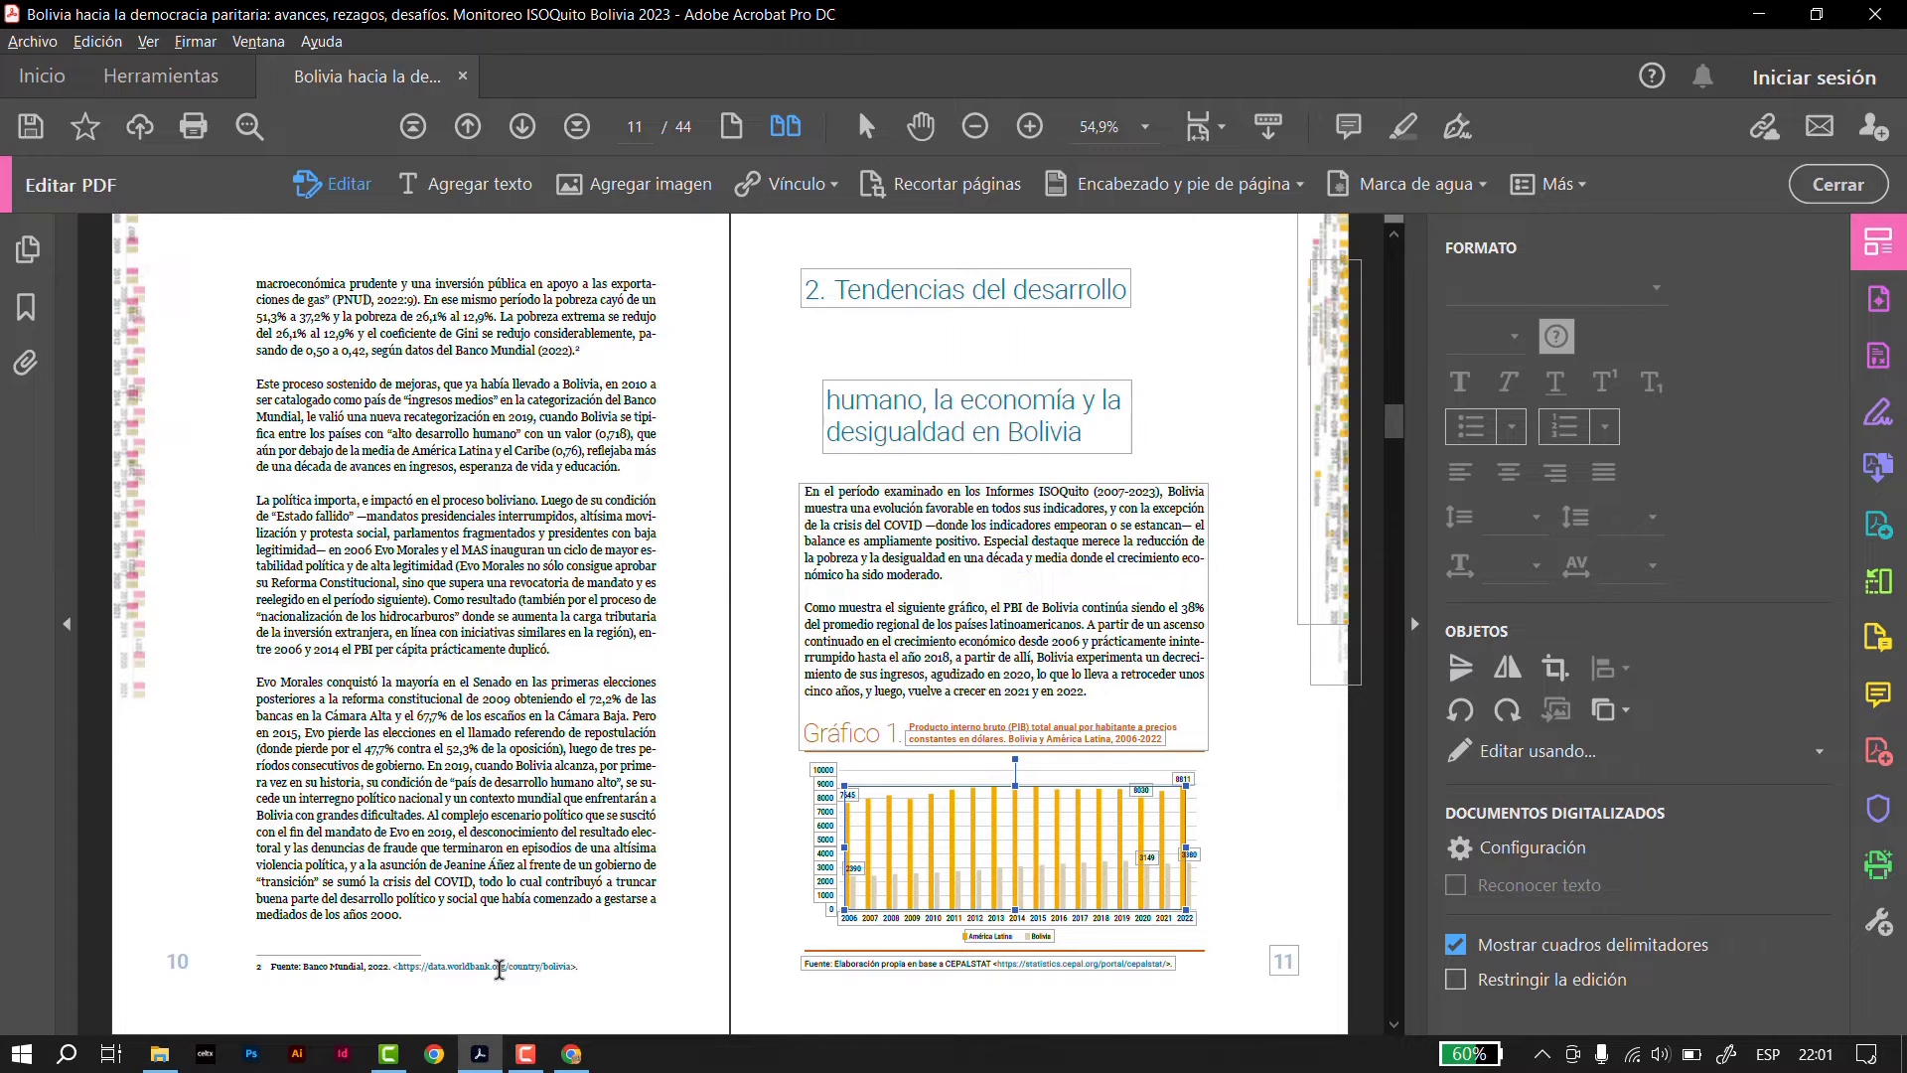
key(ctrl+z)
key(ctrl+z)
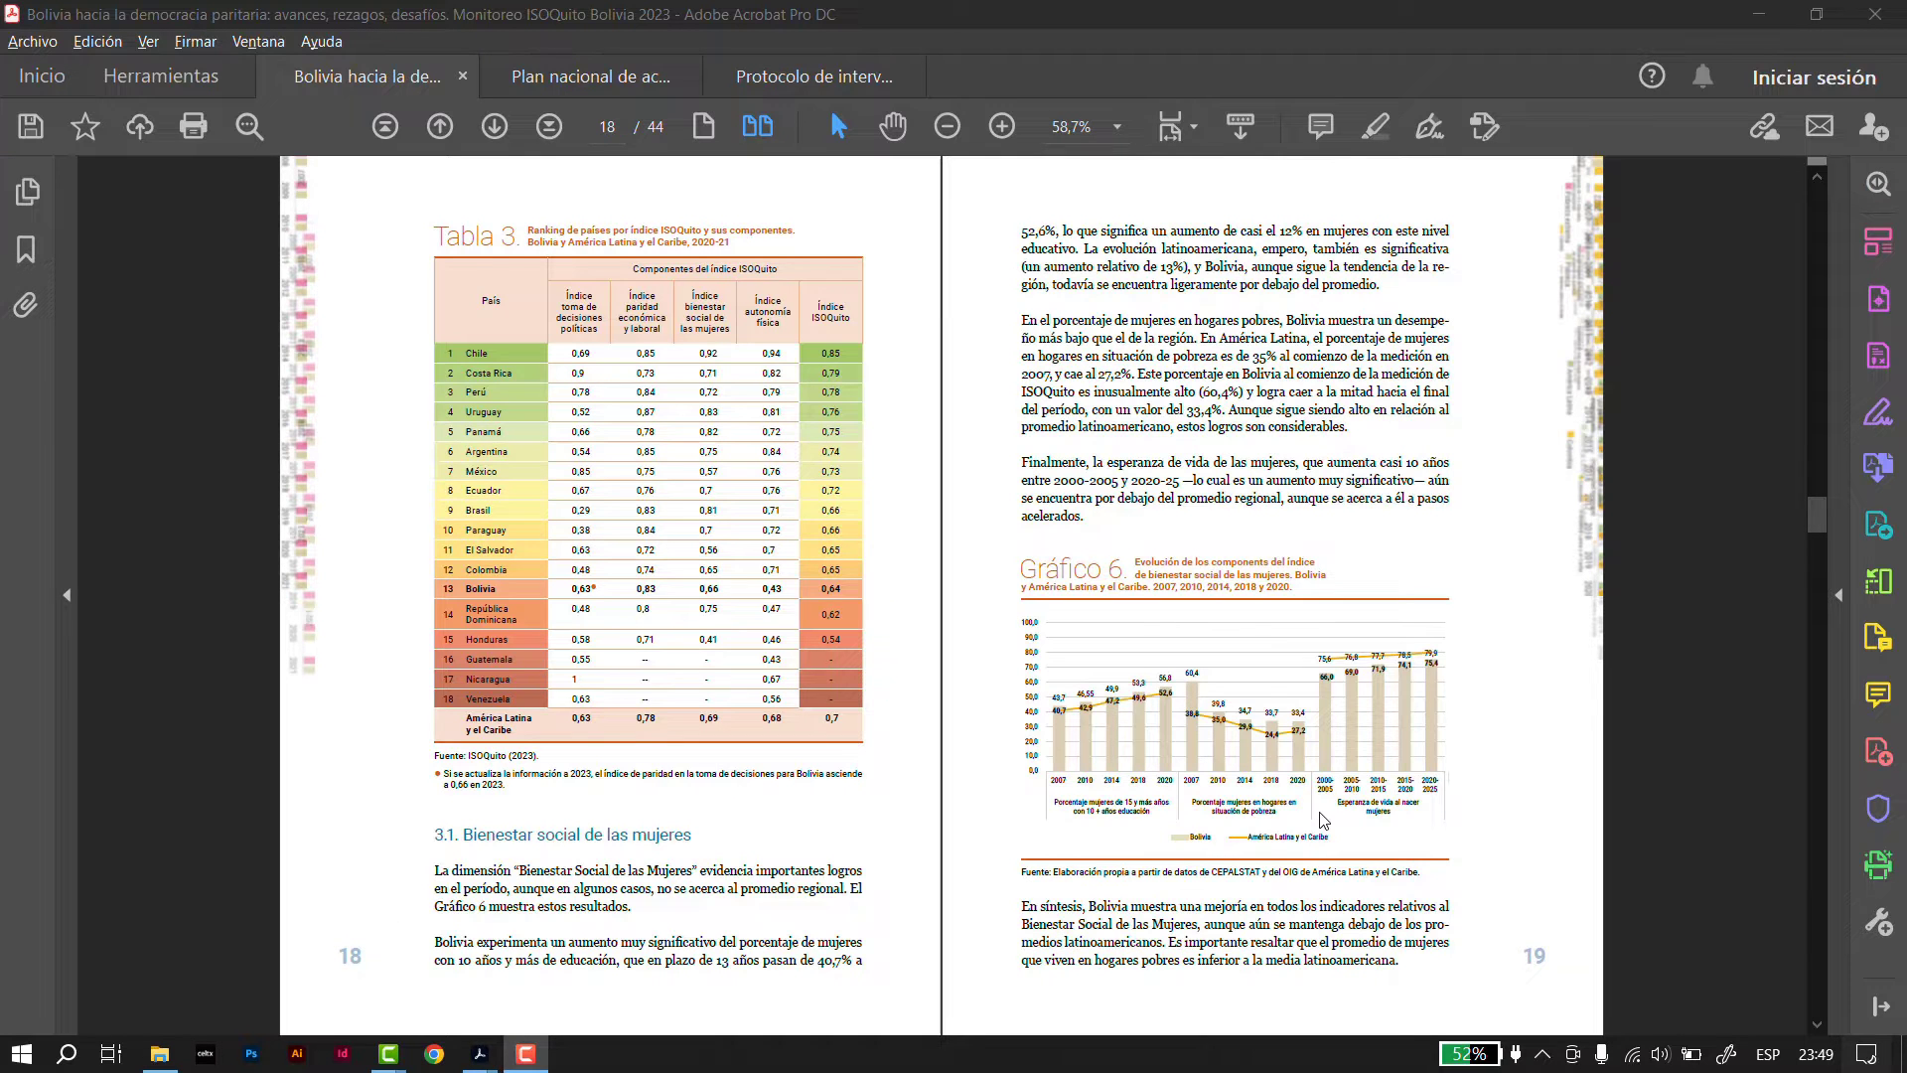
Switch to the "Plan nacional de acceso a la justicia" document and look through its page spreads from page 16
scroll(1324, 821, down, 3)
click(616, 81)
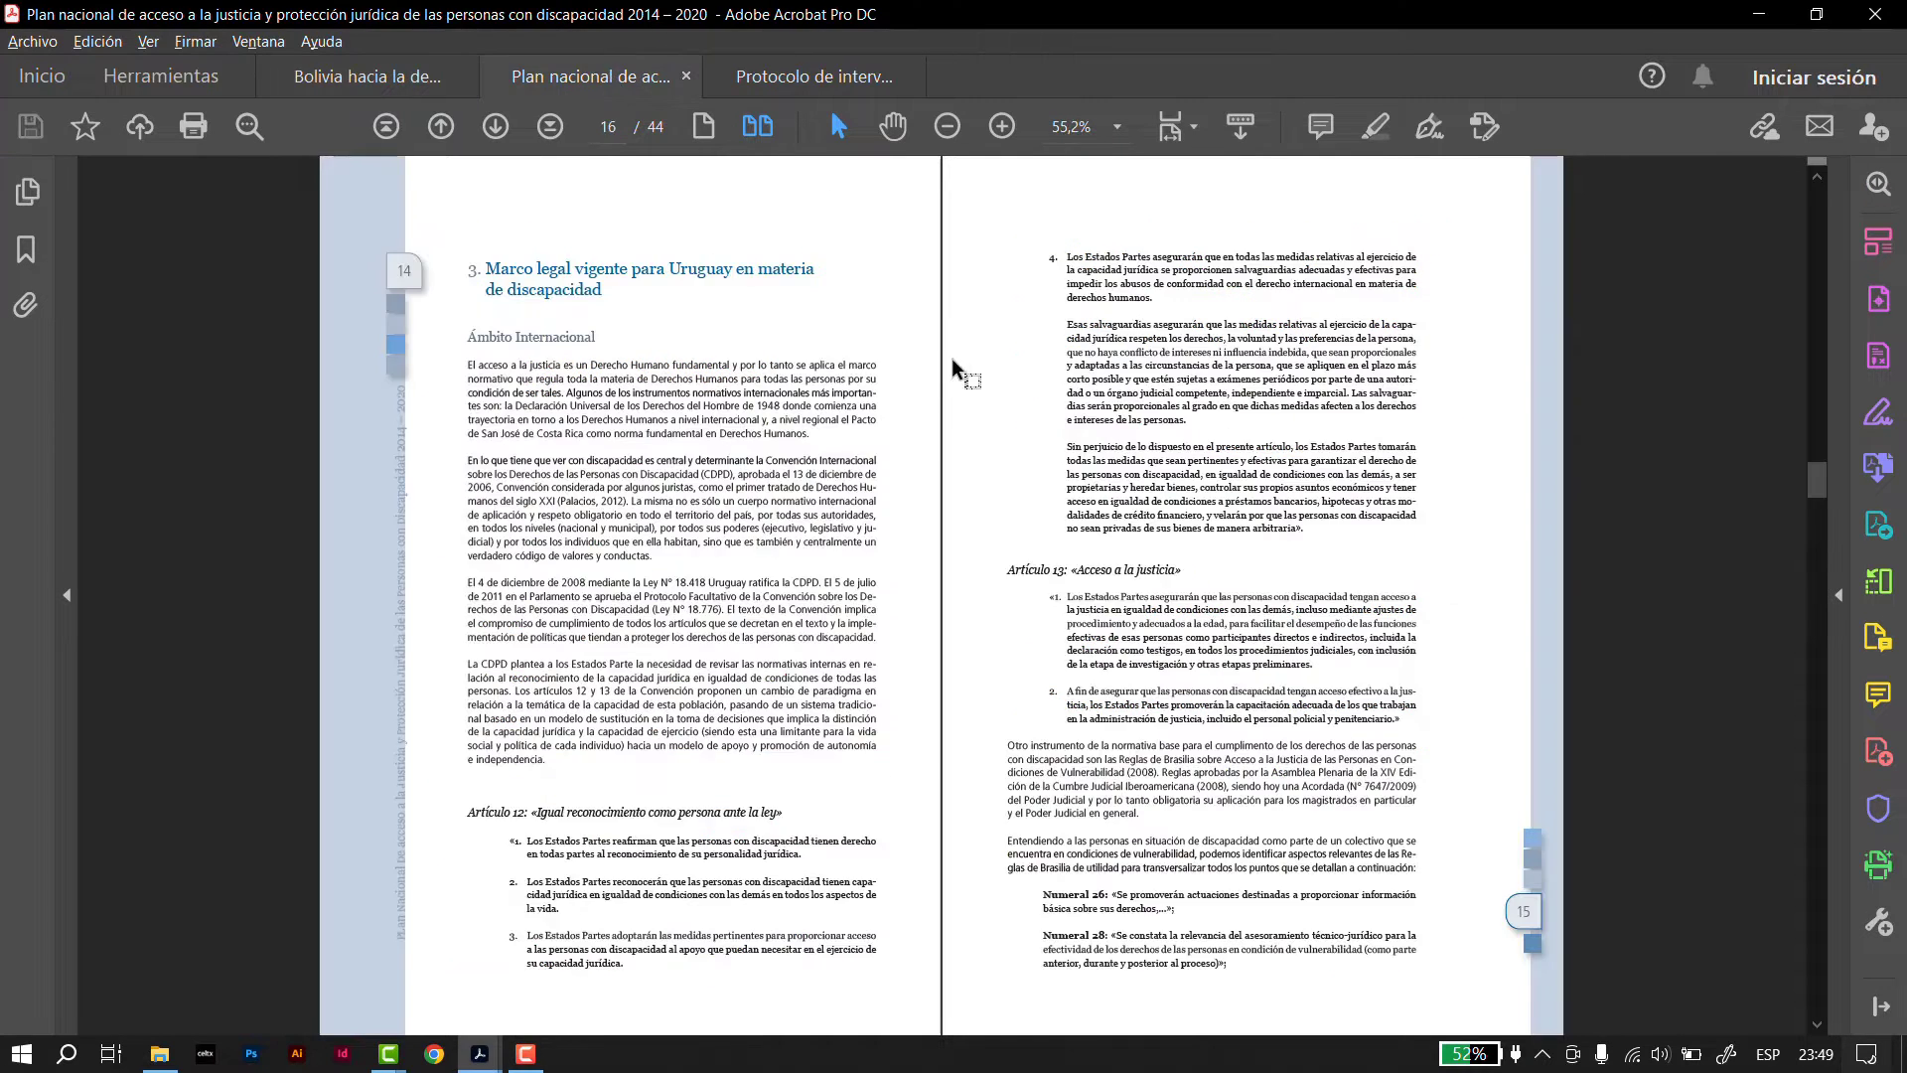
scroll(1063, 445, down, 5)
scroll(1064, 450, down, 1)
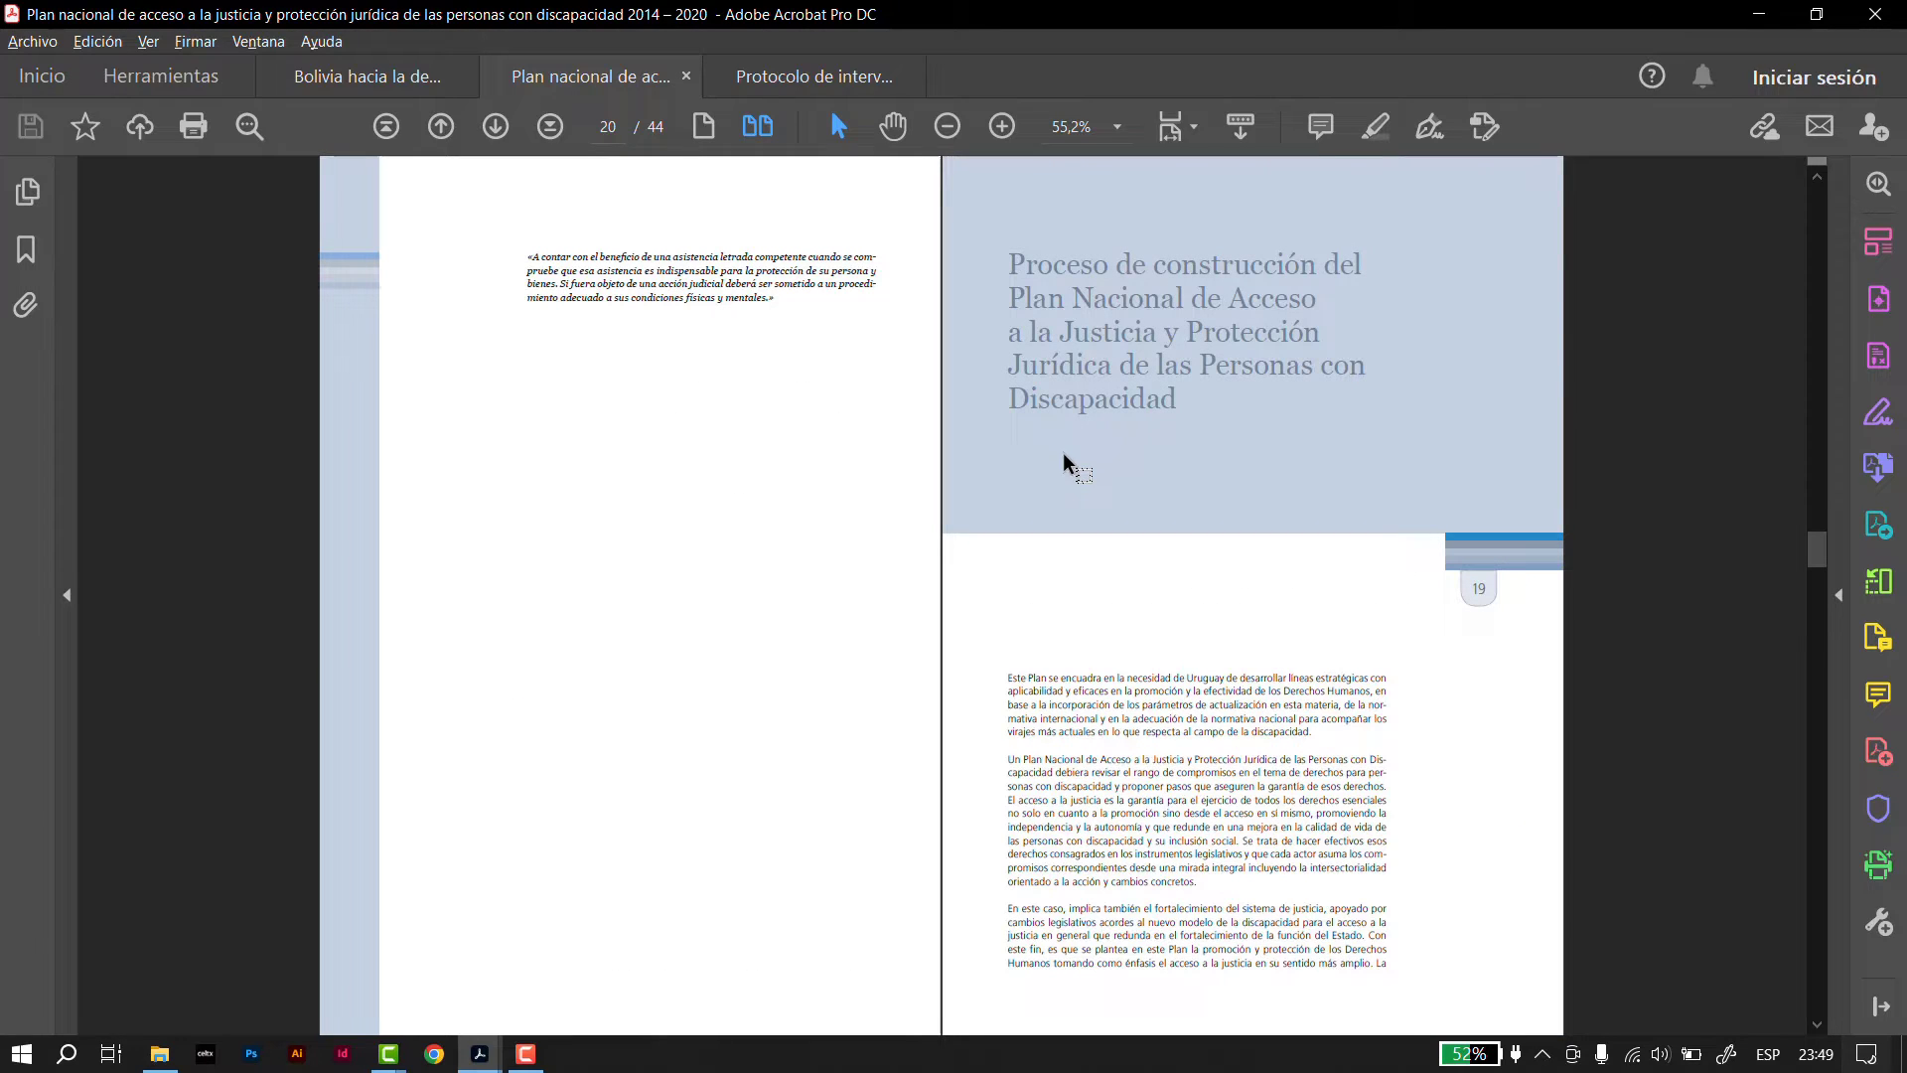
Look through the "Protocolo de intervención" document from page 10 onward, changing its display from facing pages to single pages
click(854, 83)
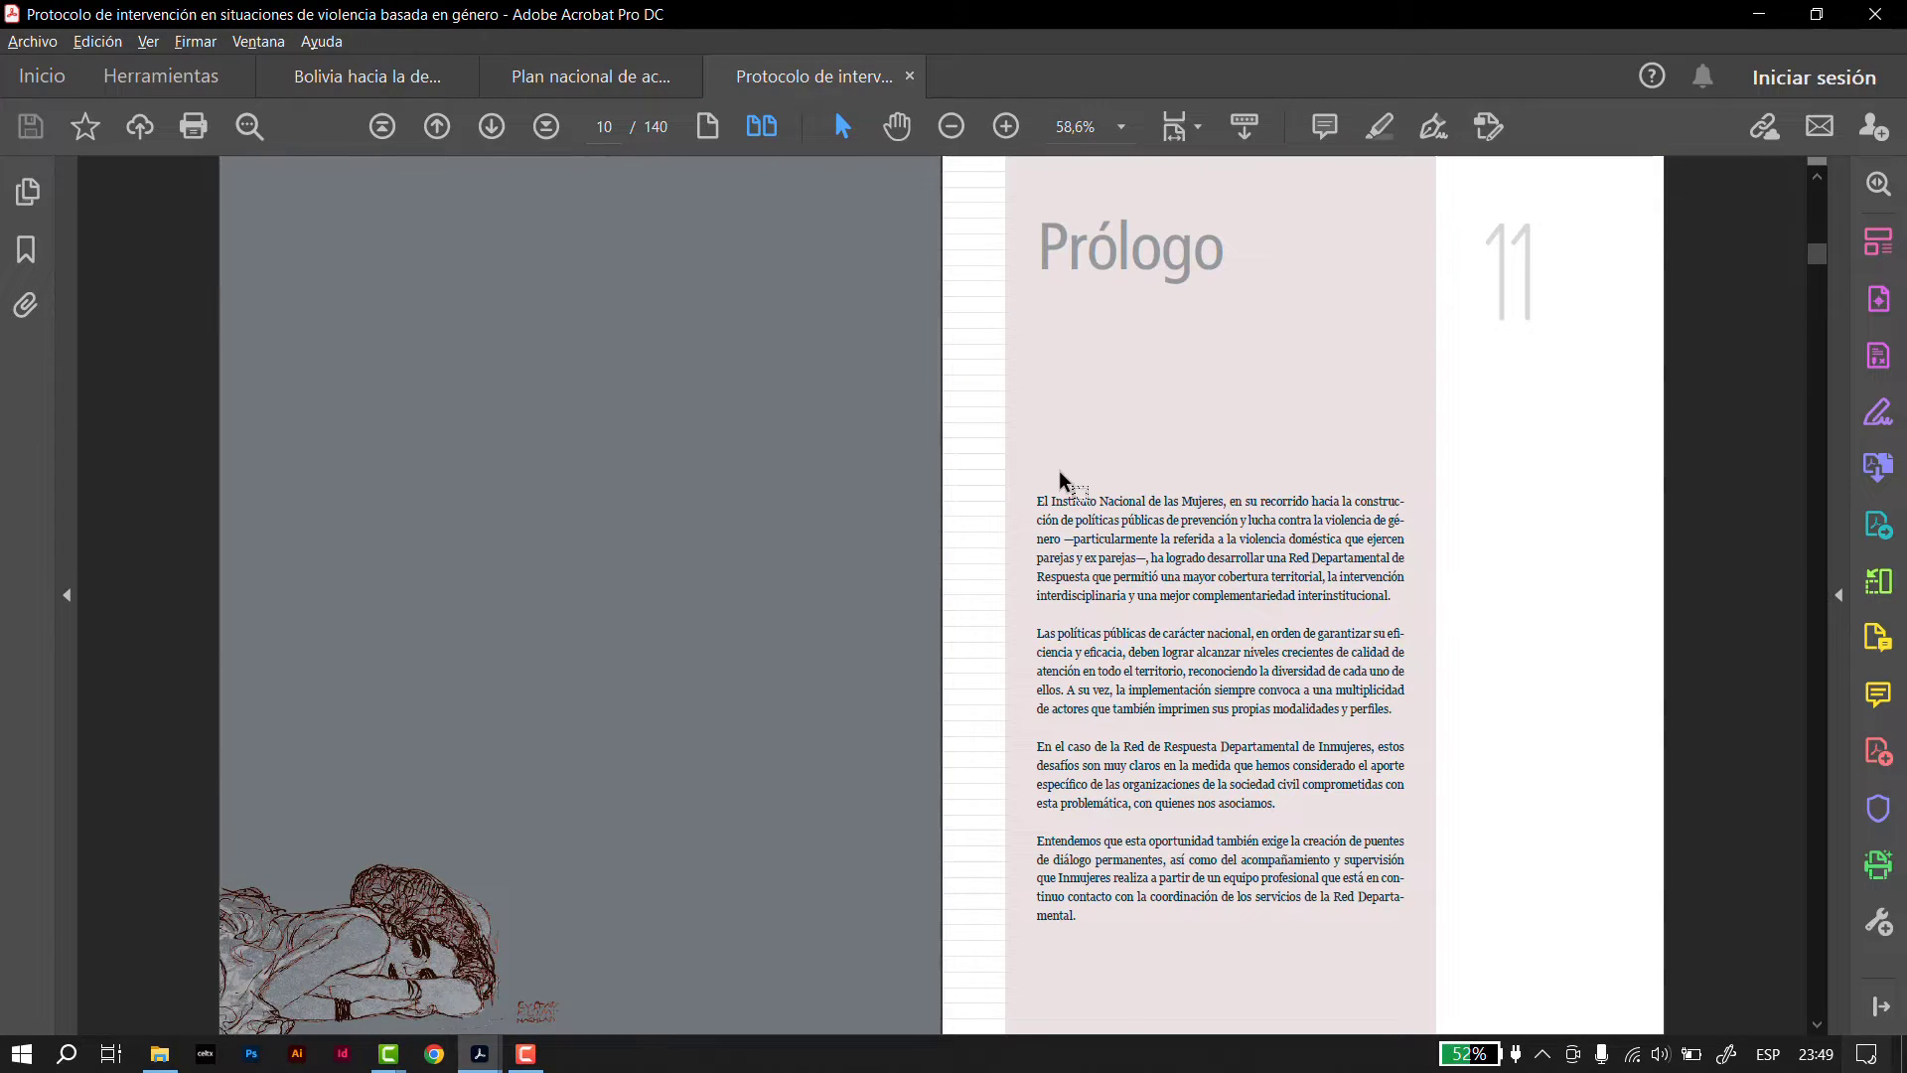
scroll(1061, 480, down, 3)
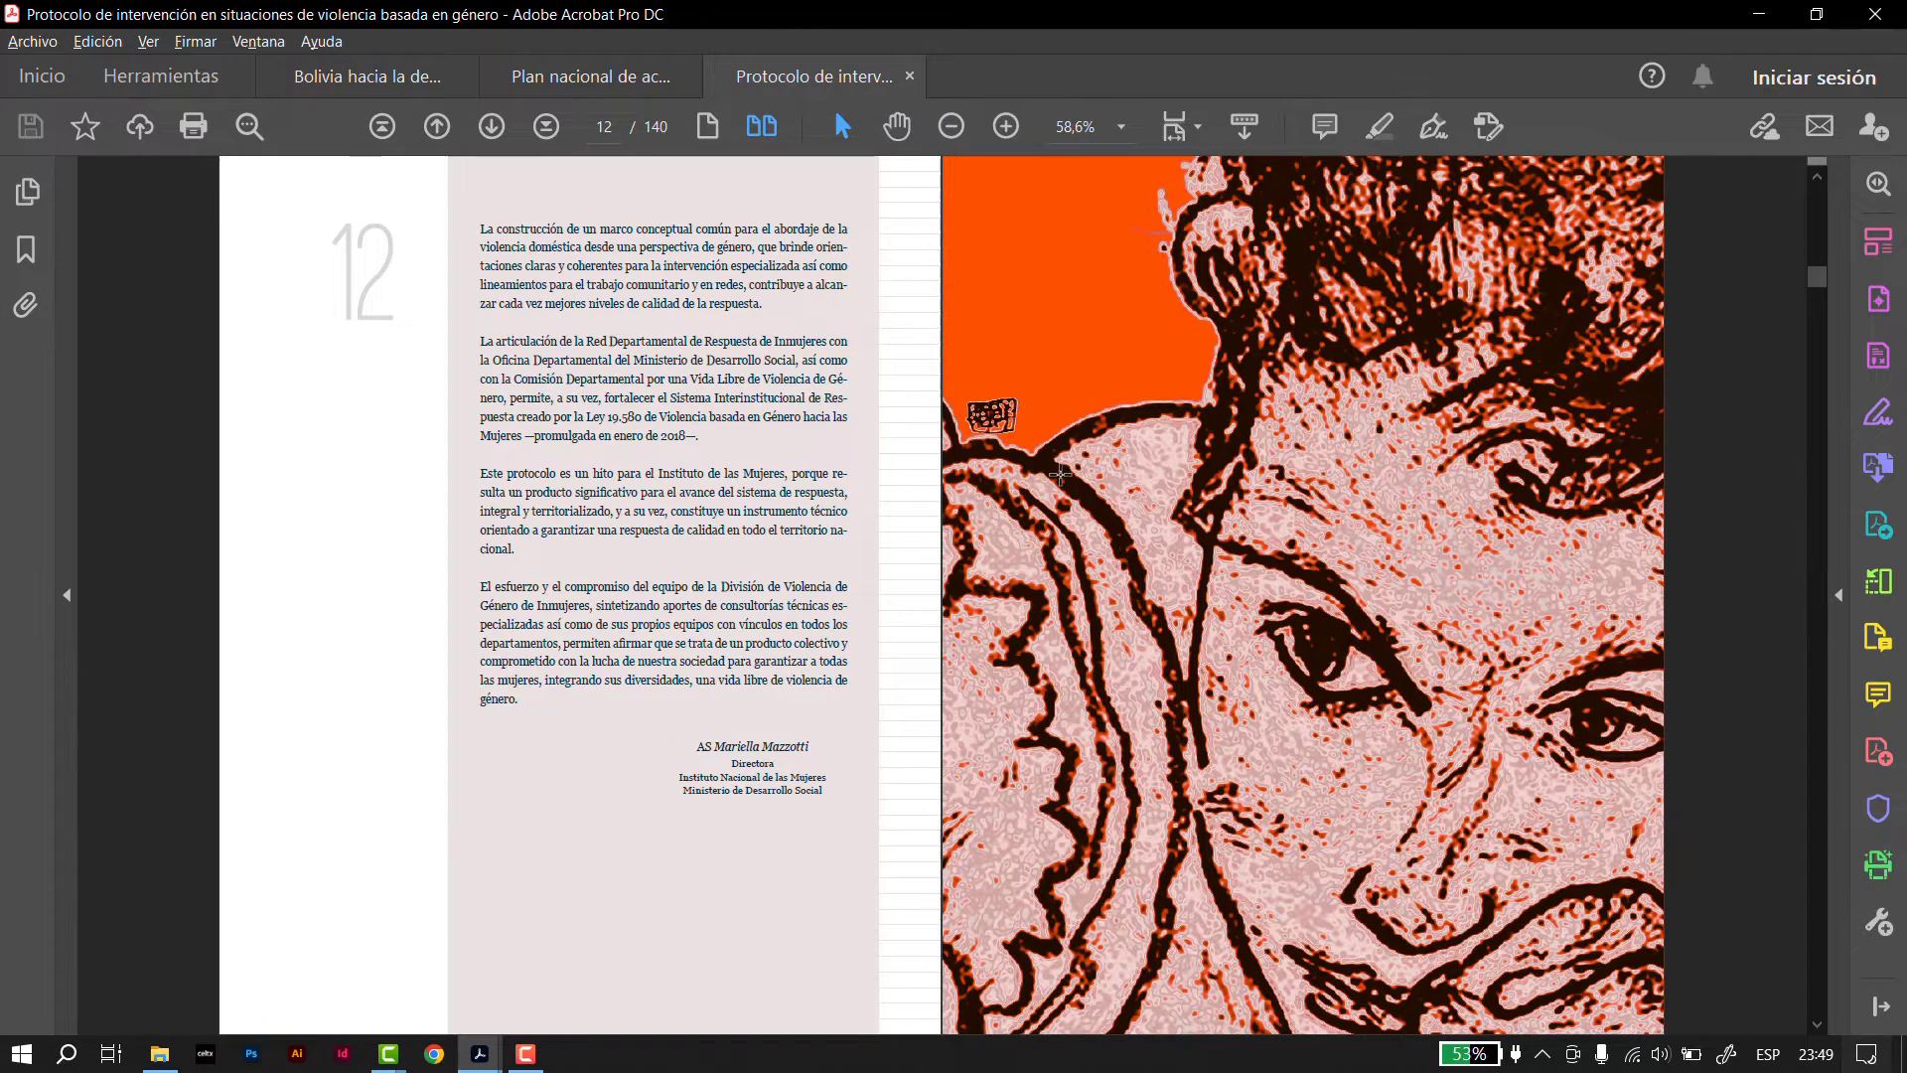
scroll(1061, 478, down, 3)
scroll(1061, 483, down, 3)
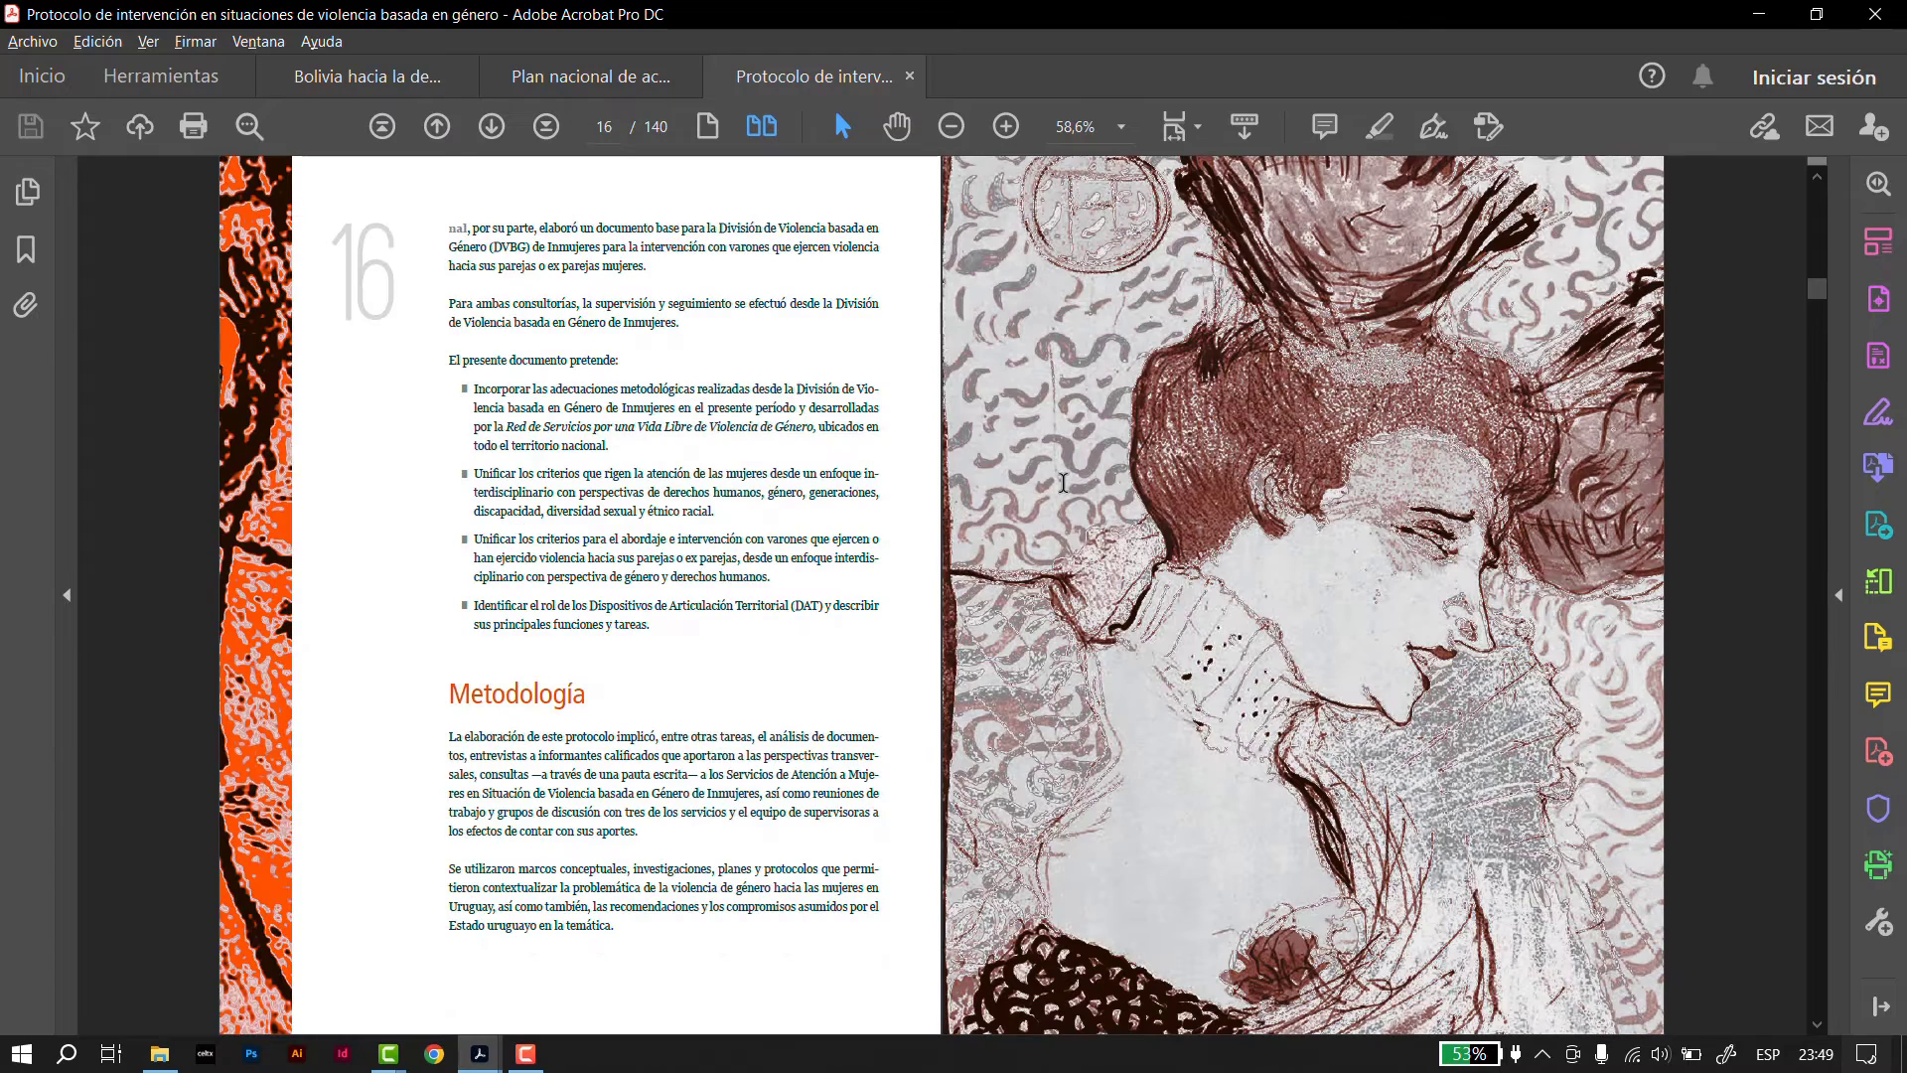
key(ctrl+6)
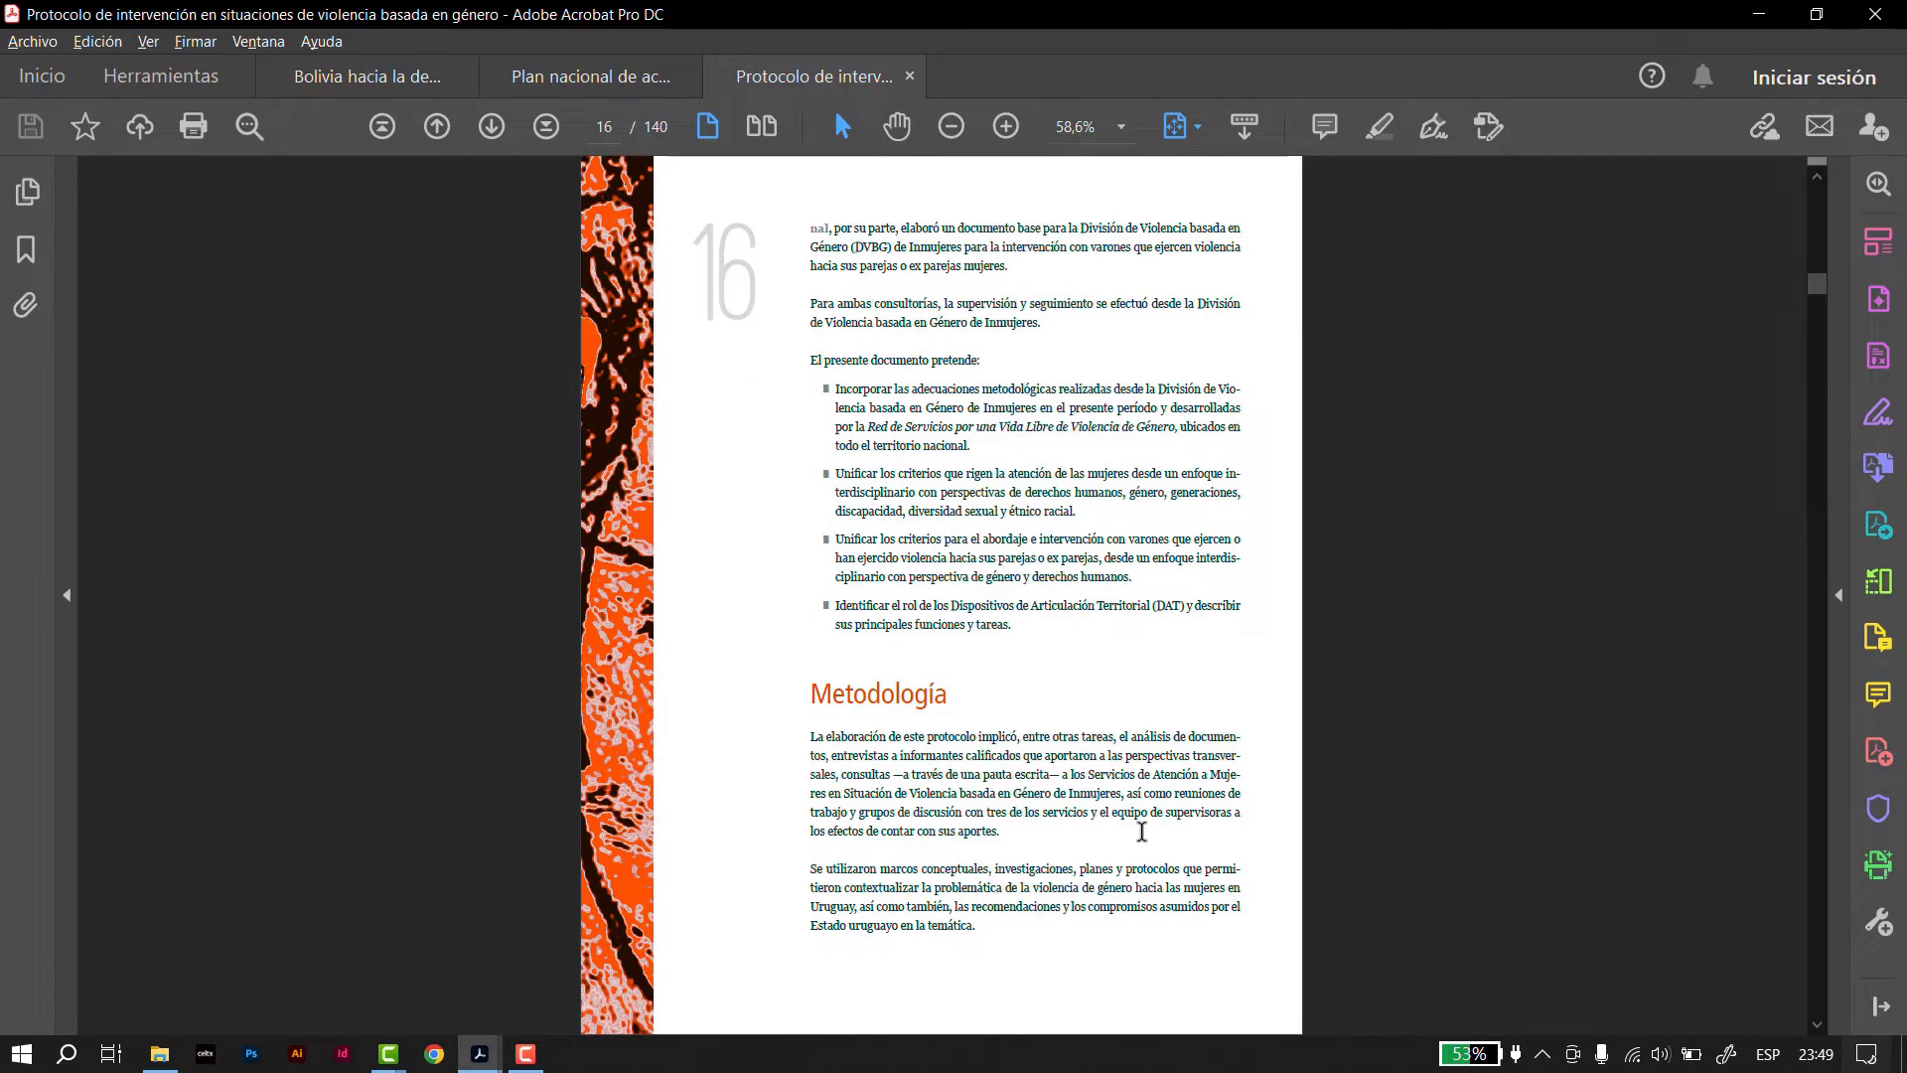
scroll(1141, 832, down, 3)
scroll(1142, 831, up, 3)
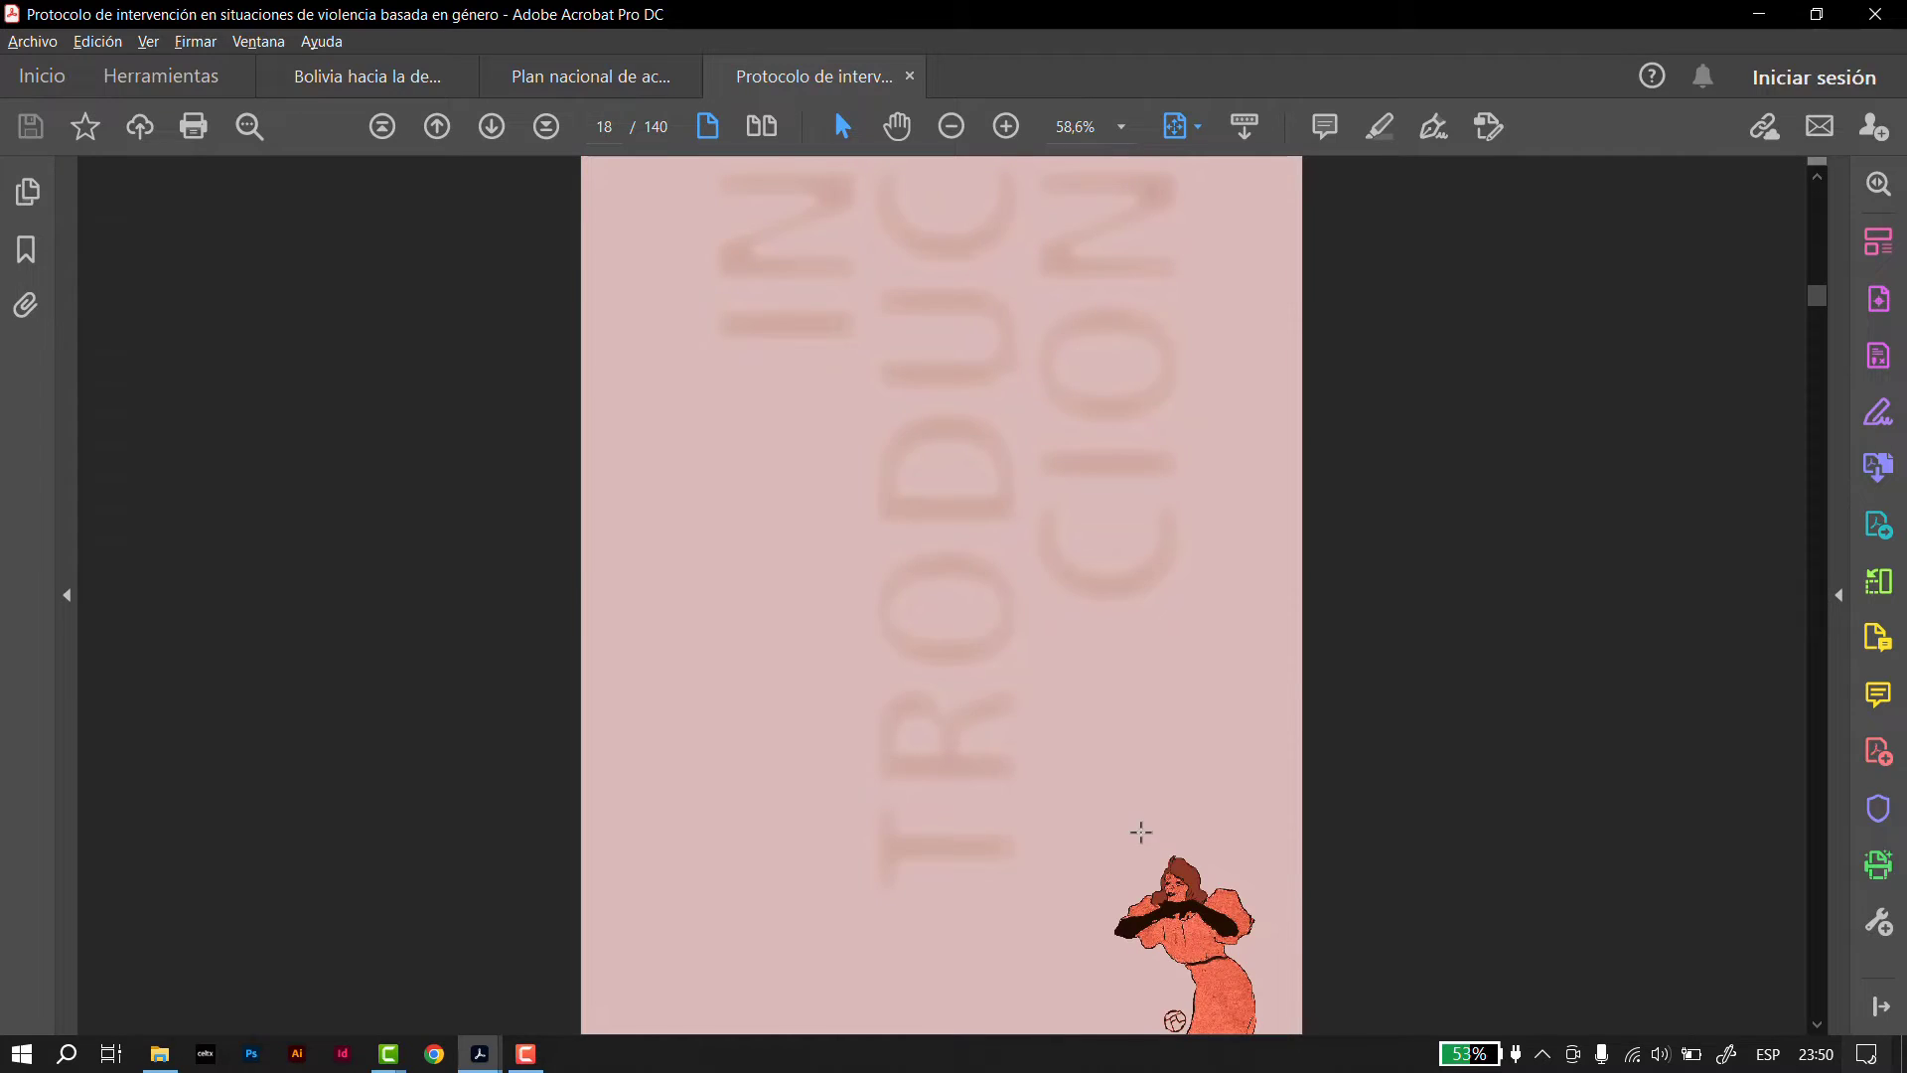
scroll(1141, 832, down, 3)
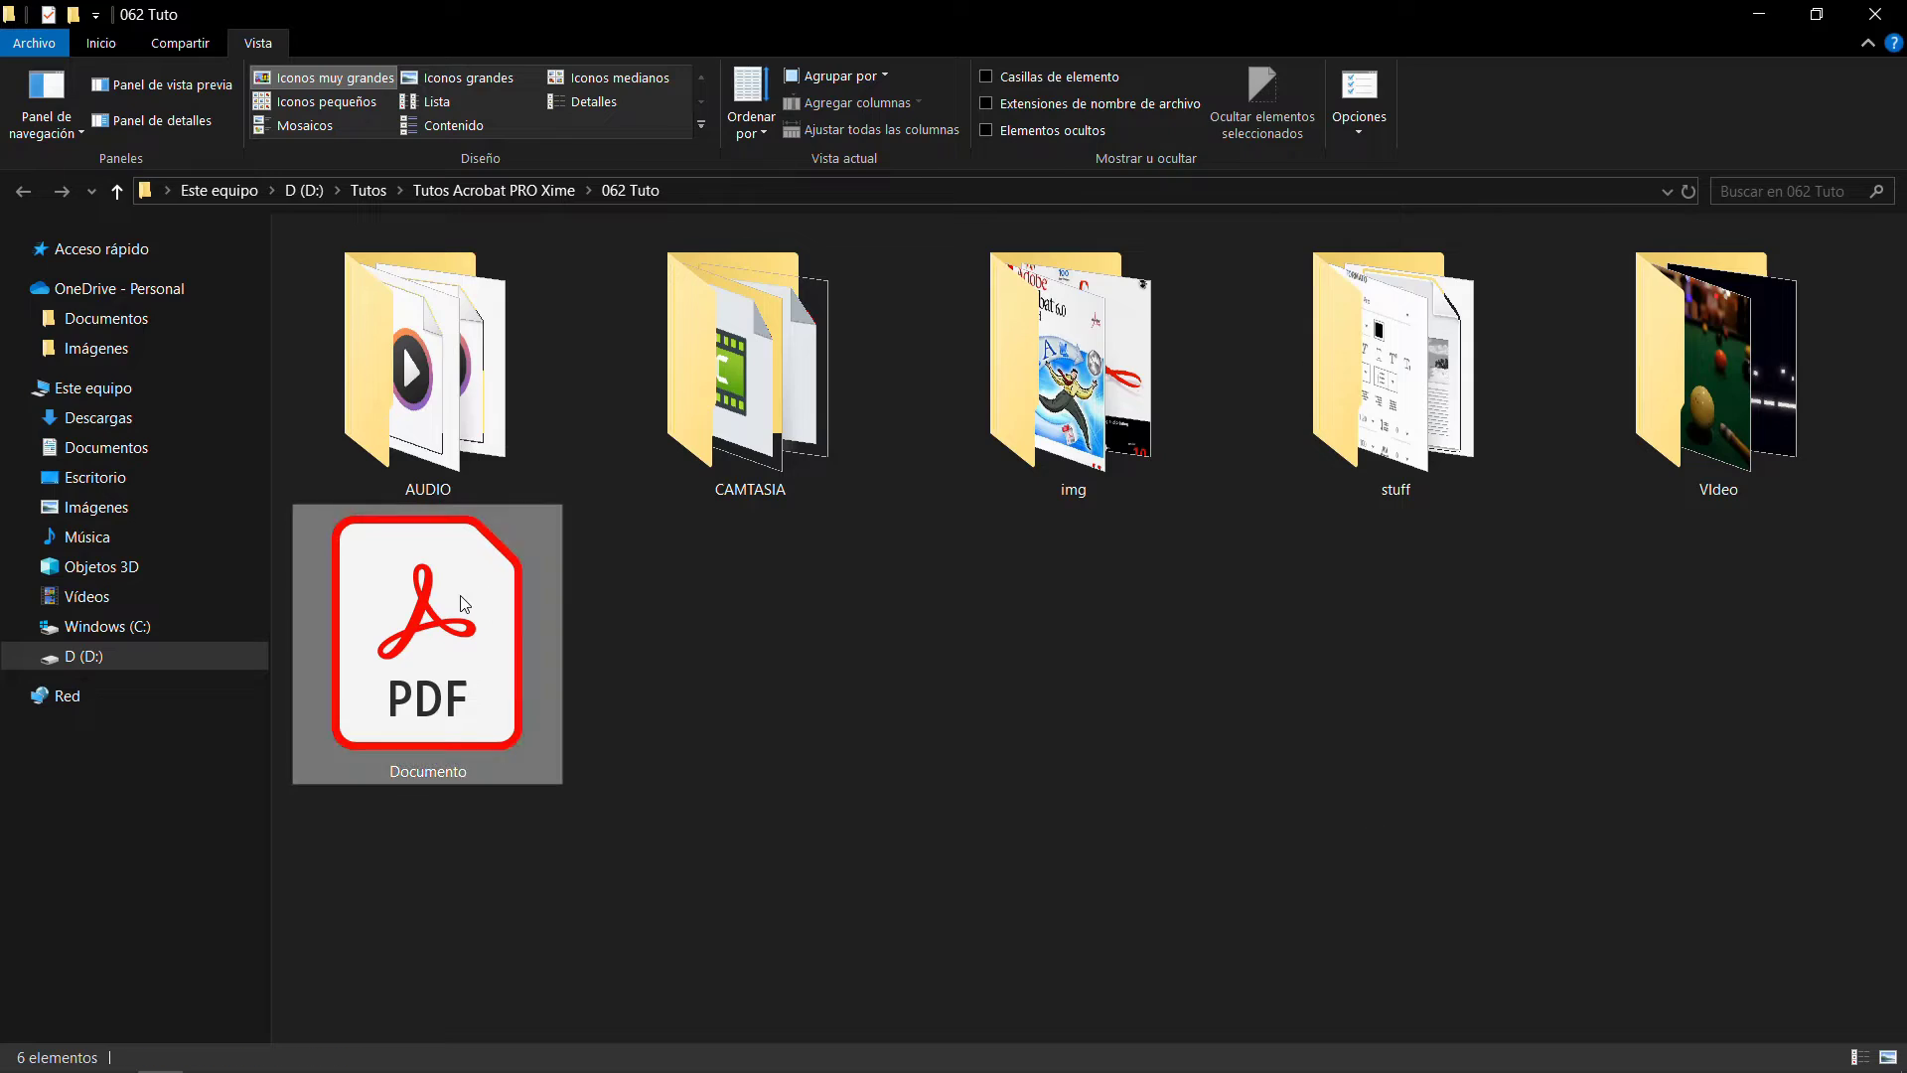
In File Explorer, make a copy of the Documento PDF in the 062 Tuto folder
right_click(464, 602)
click(536, 924)
click(818, 701)
right_click(819, 702)
click(875, 487)
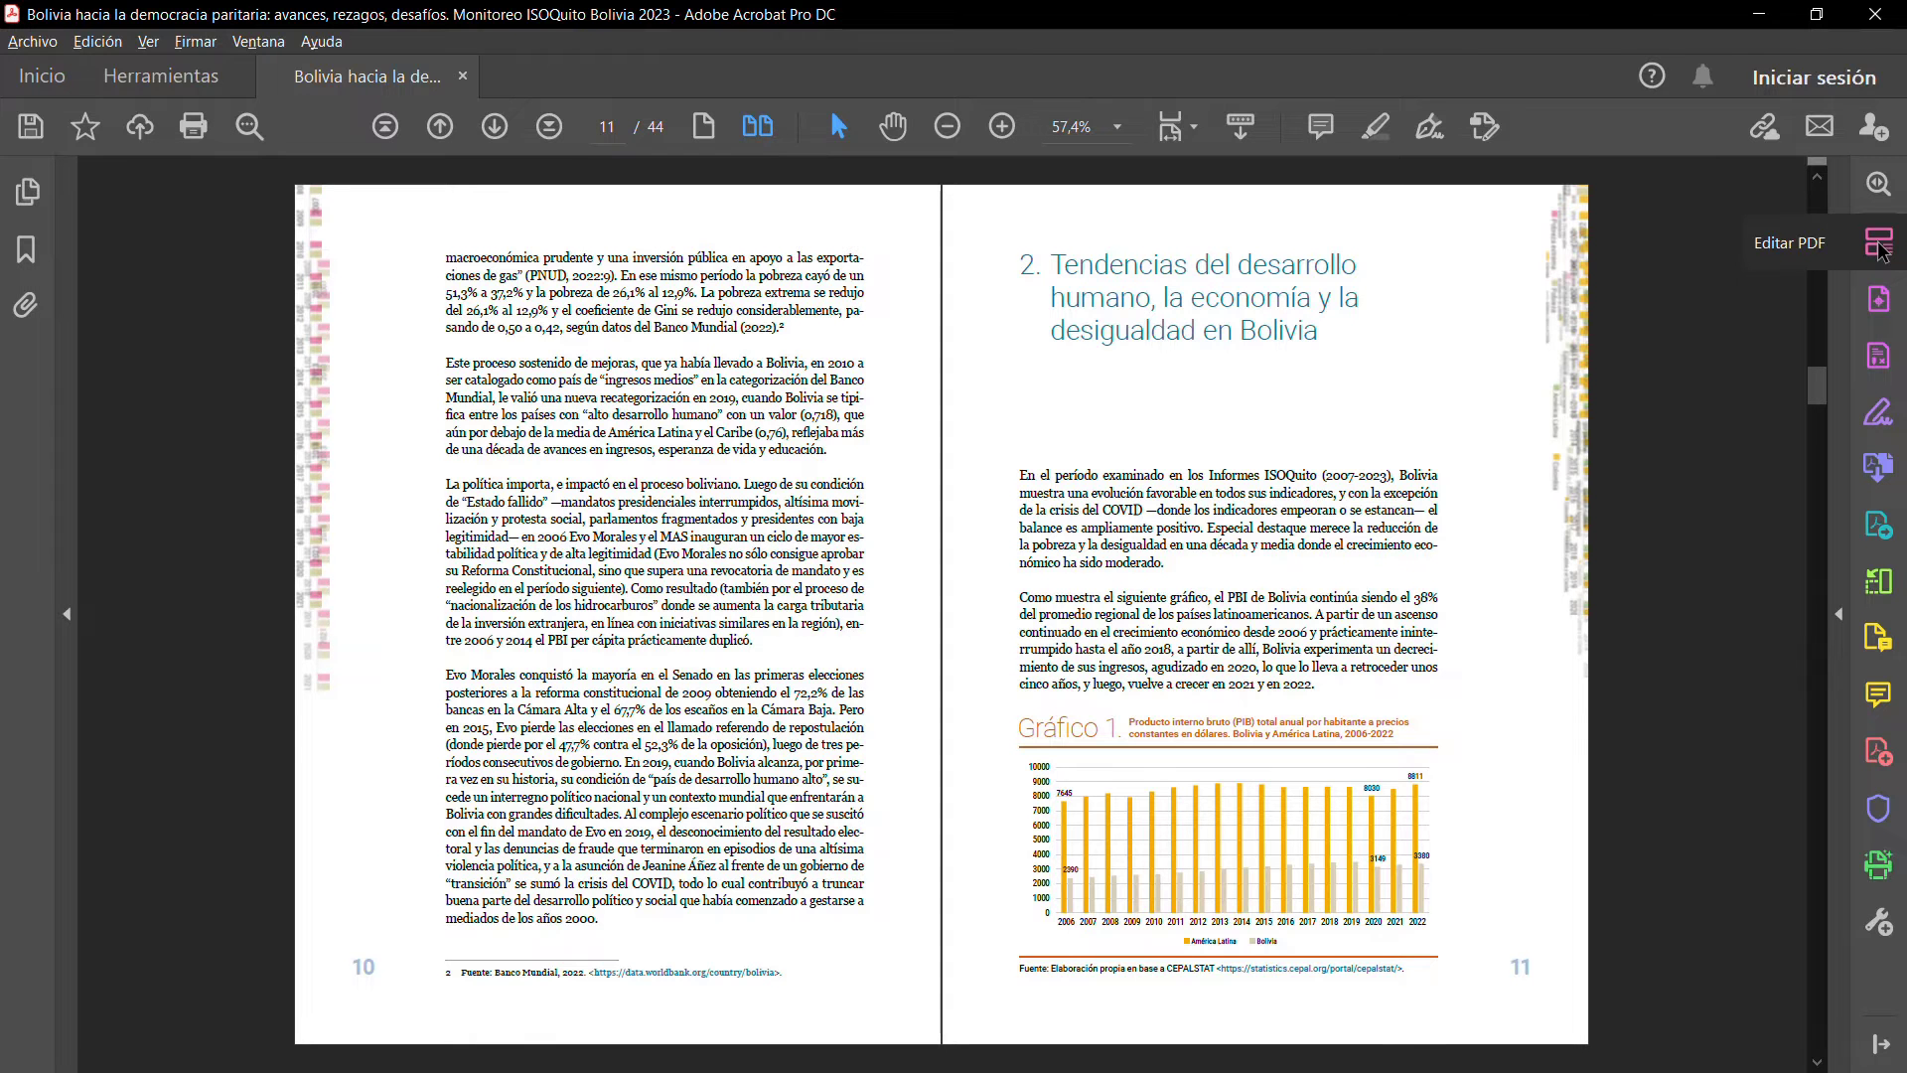
In Acrobat, start editing the Bolivia report and narrow the block holding the last two lines of page 11's heading to about half its width
click(1878, 246)
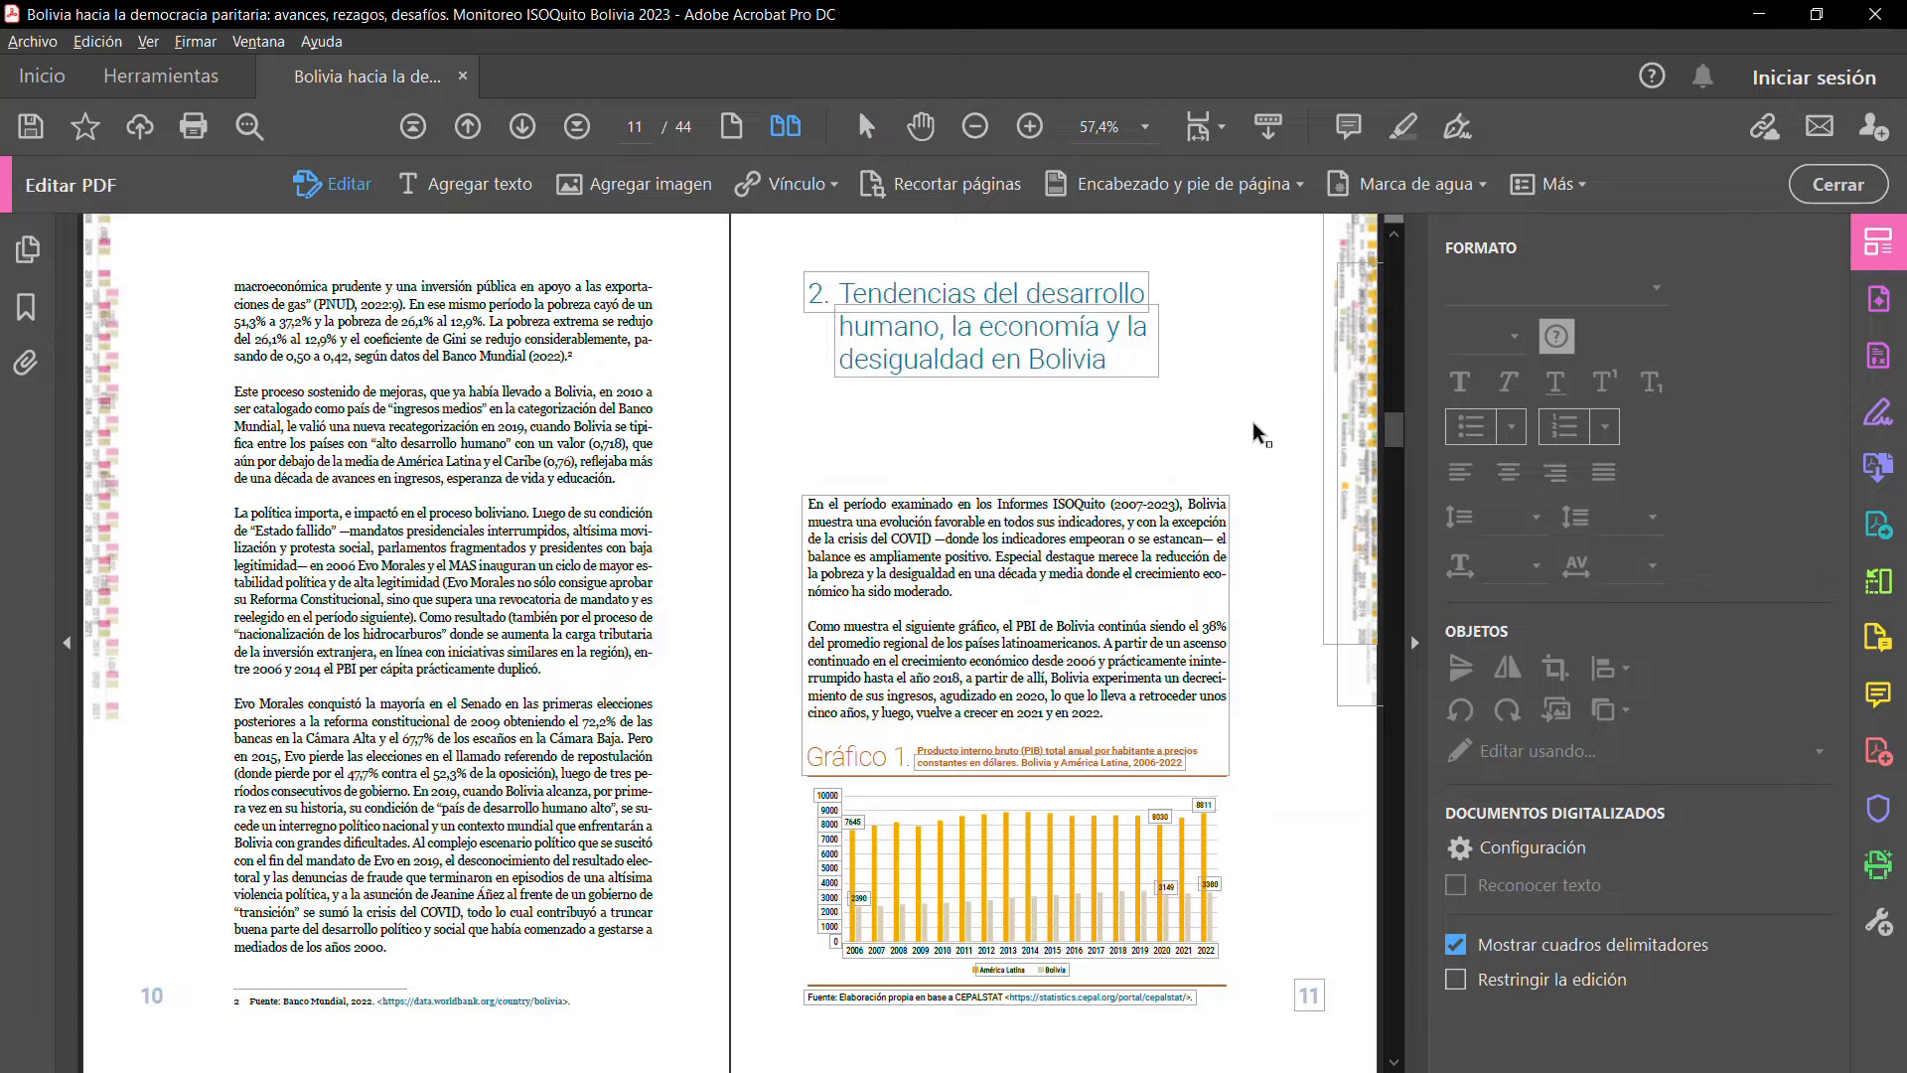
drag(770, 244, 1284, 481)
click(976, 618)
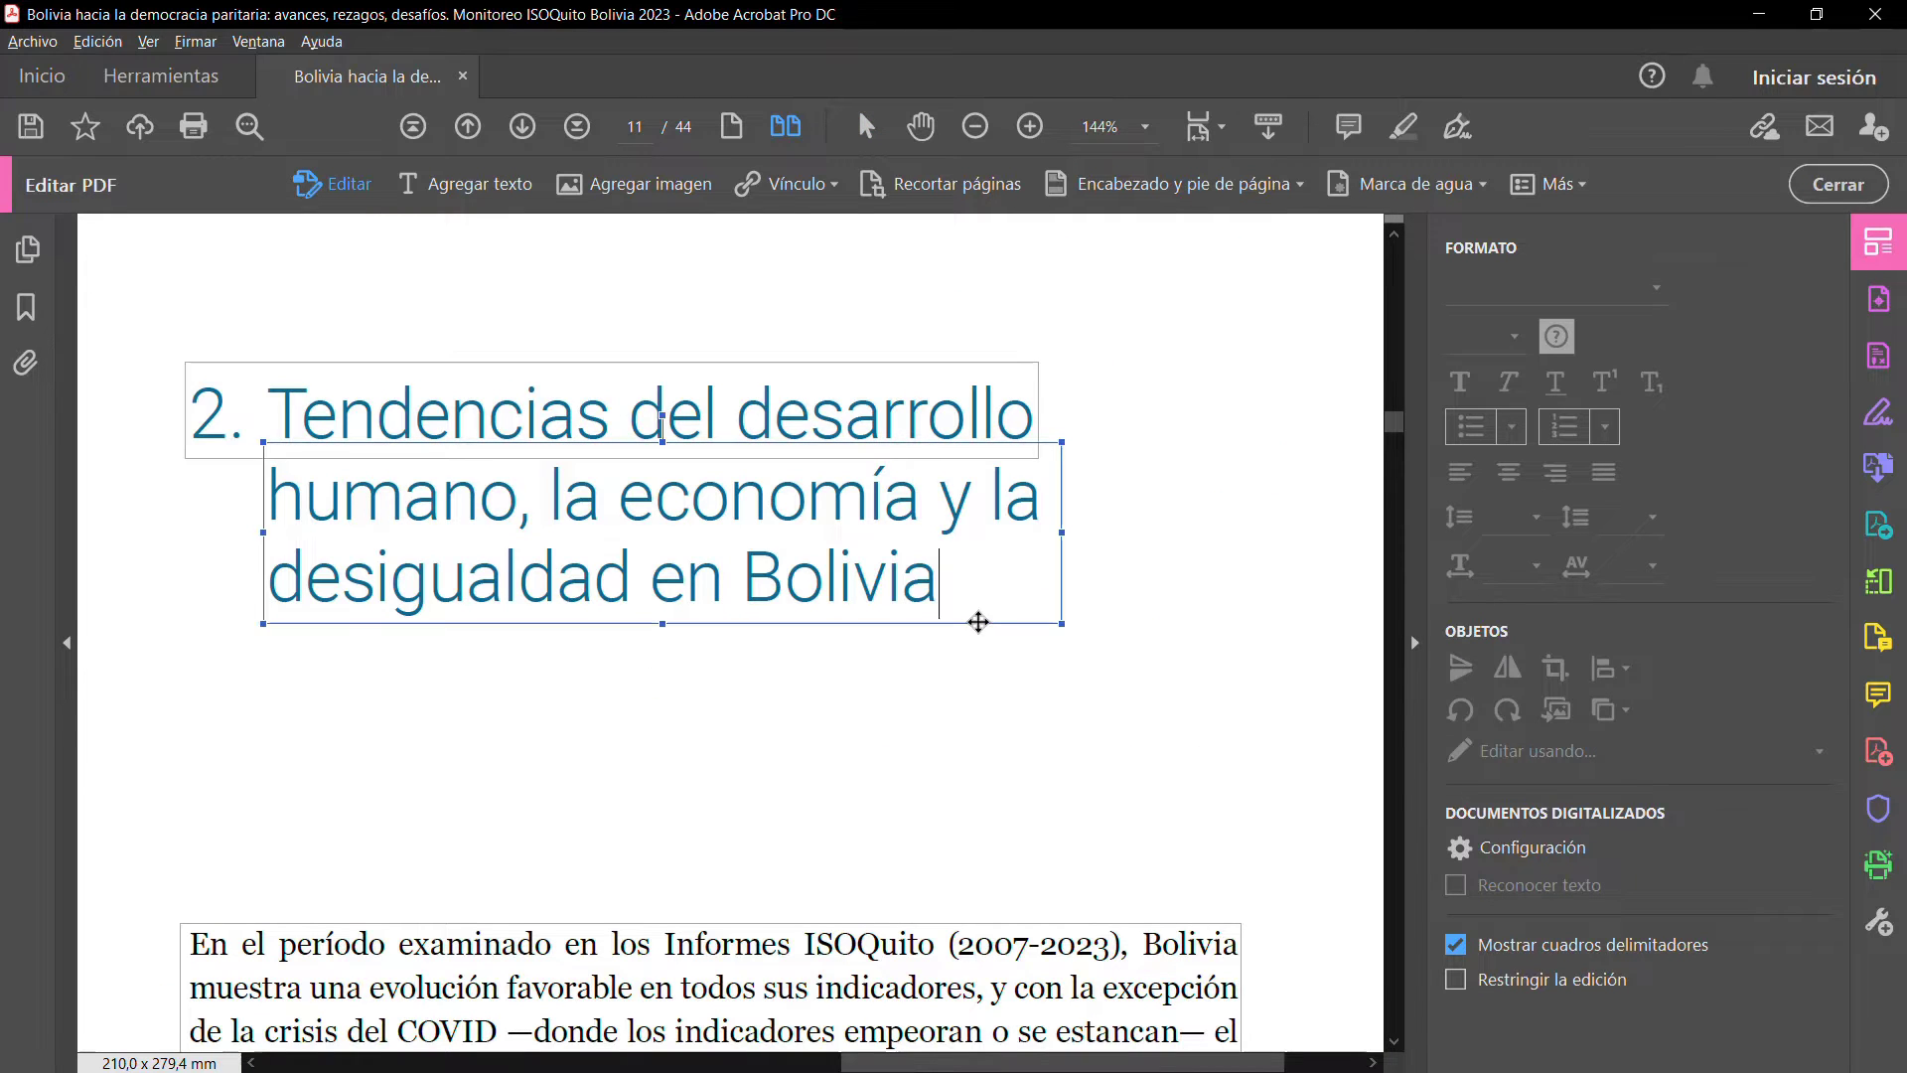
drag(1065, 533, 682, 532)
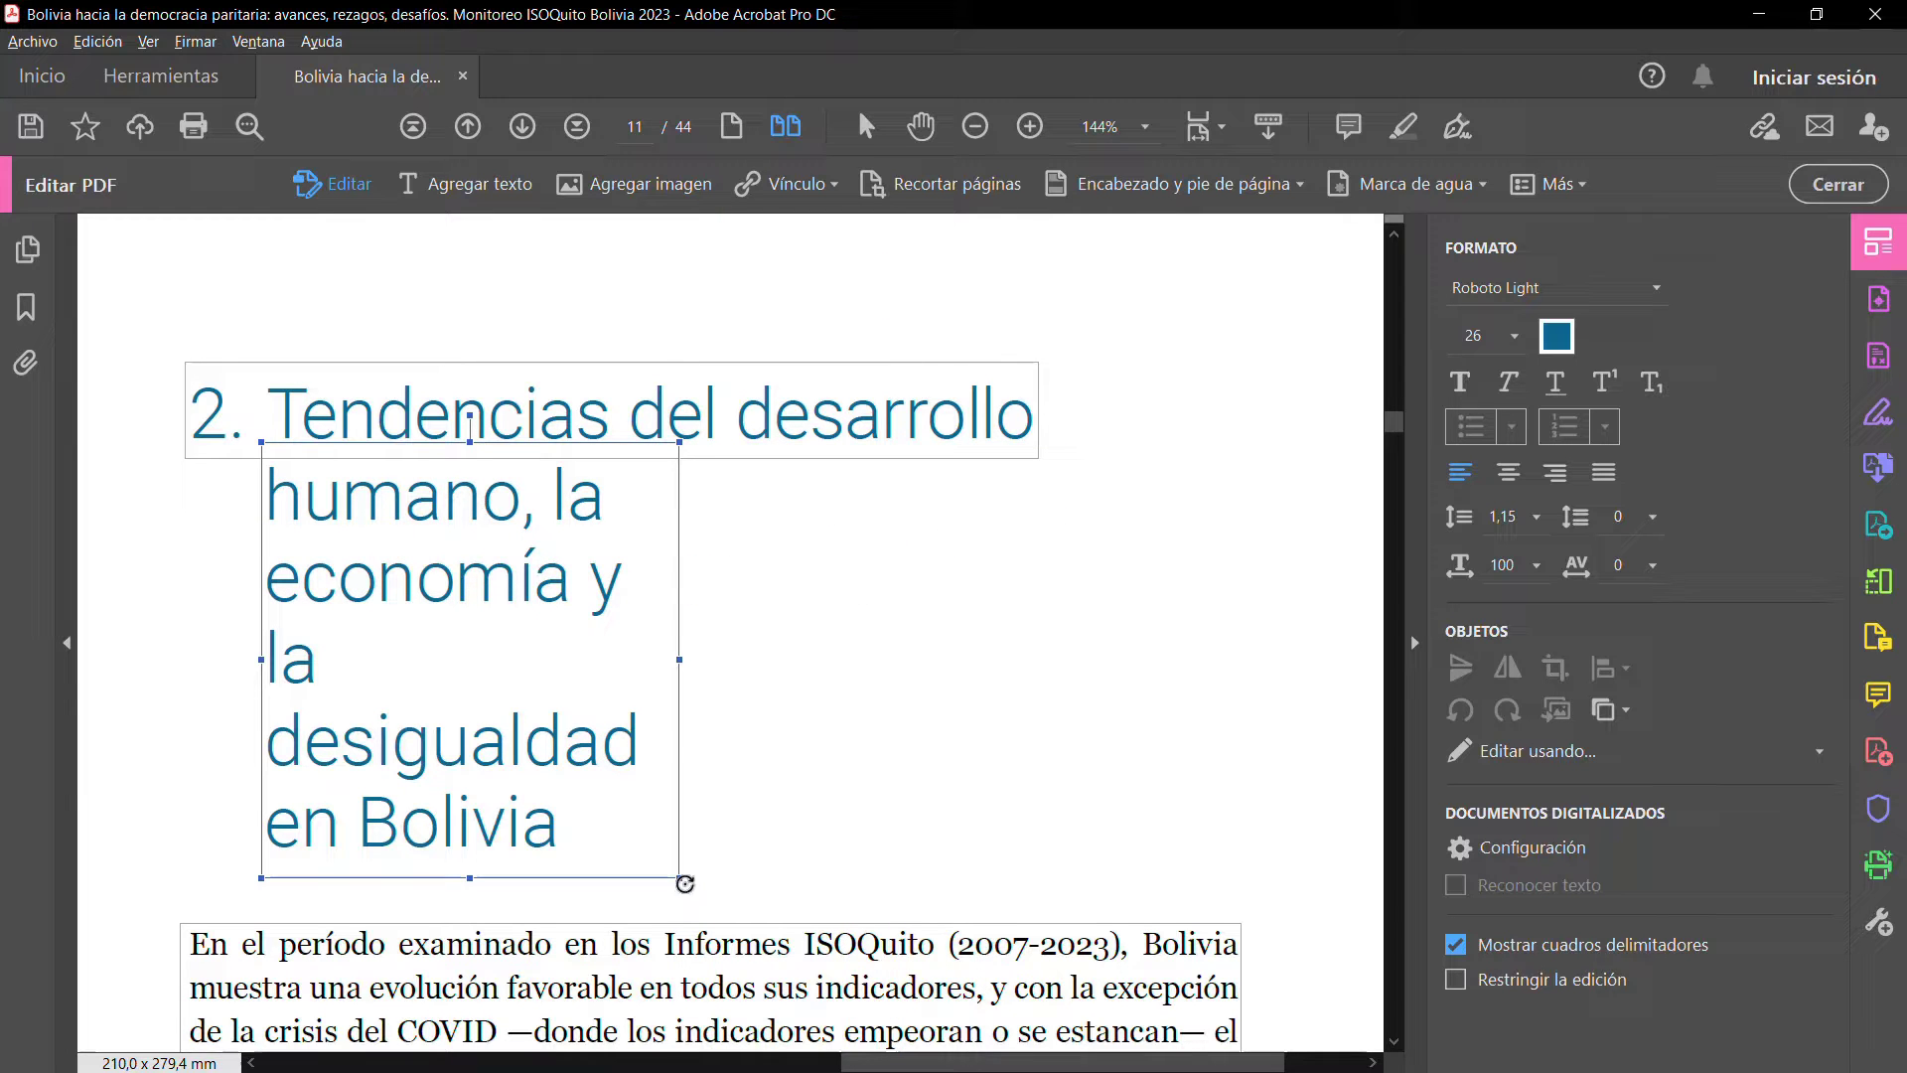
Undo a trial adjustment of the narrowed heading block and move the heading's first line up and to the right
drag(713, 882, 871, 529)
key(ctrl+z)
drag(671, 456, 1003, 401)
click(377, 586)
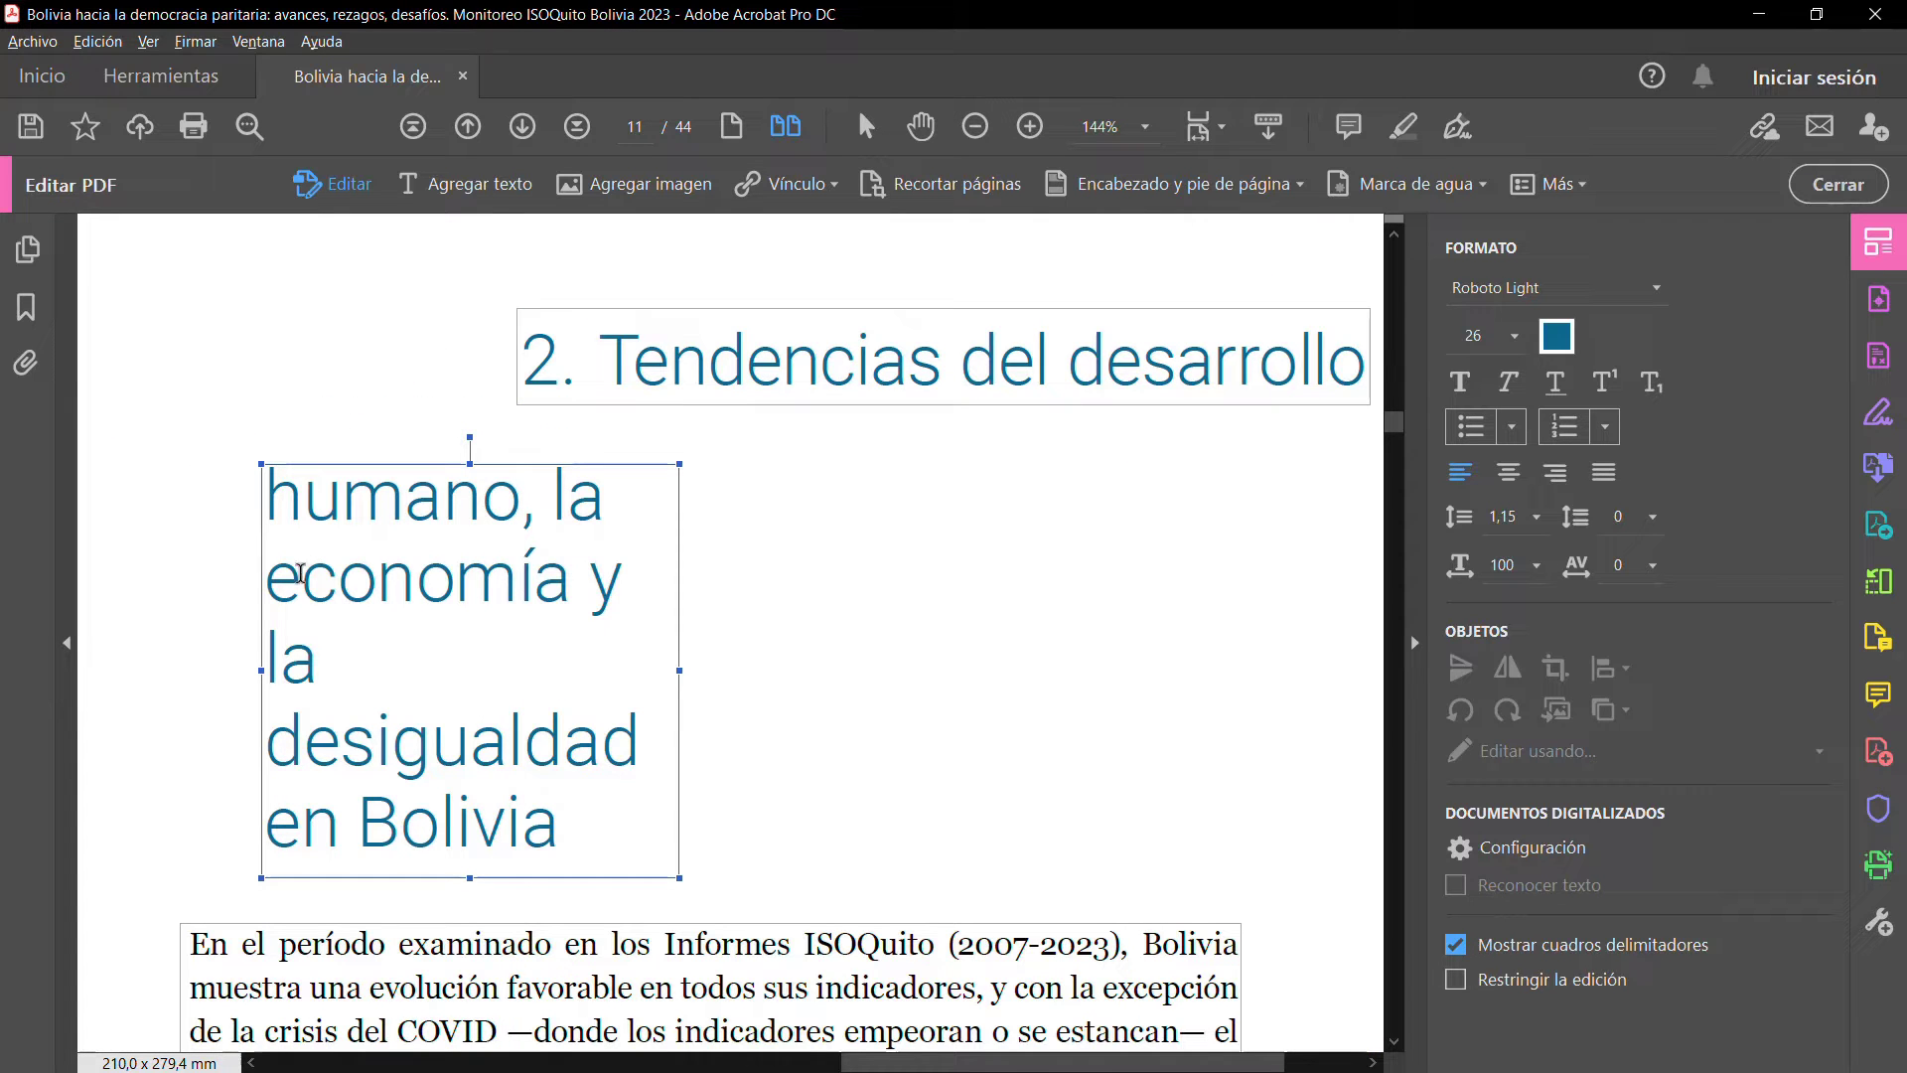
Delete the word "economía" from the narrowed heading block and set "desigualdad" in bold italic
double_click(308, 573)
key(Delete)
drag(264, 666, 640, 666)
click(1460, 383)
click(1508, 383)
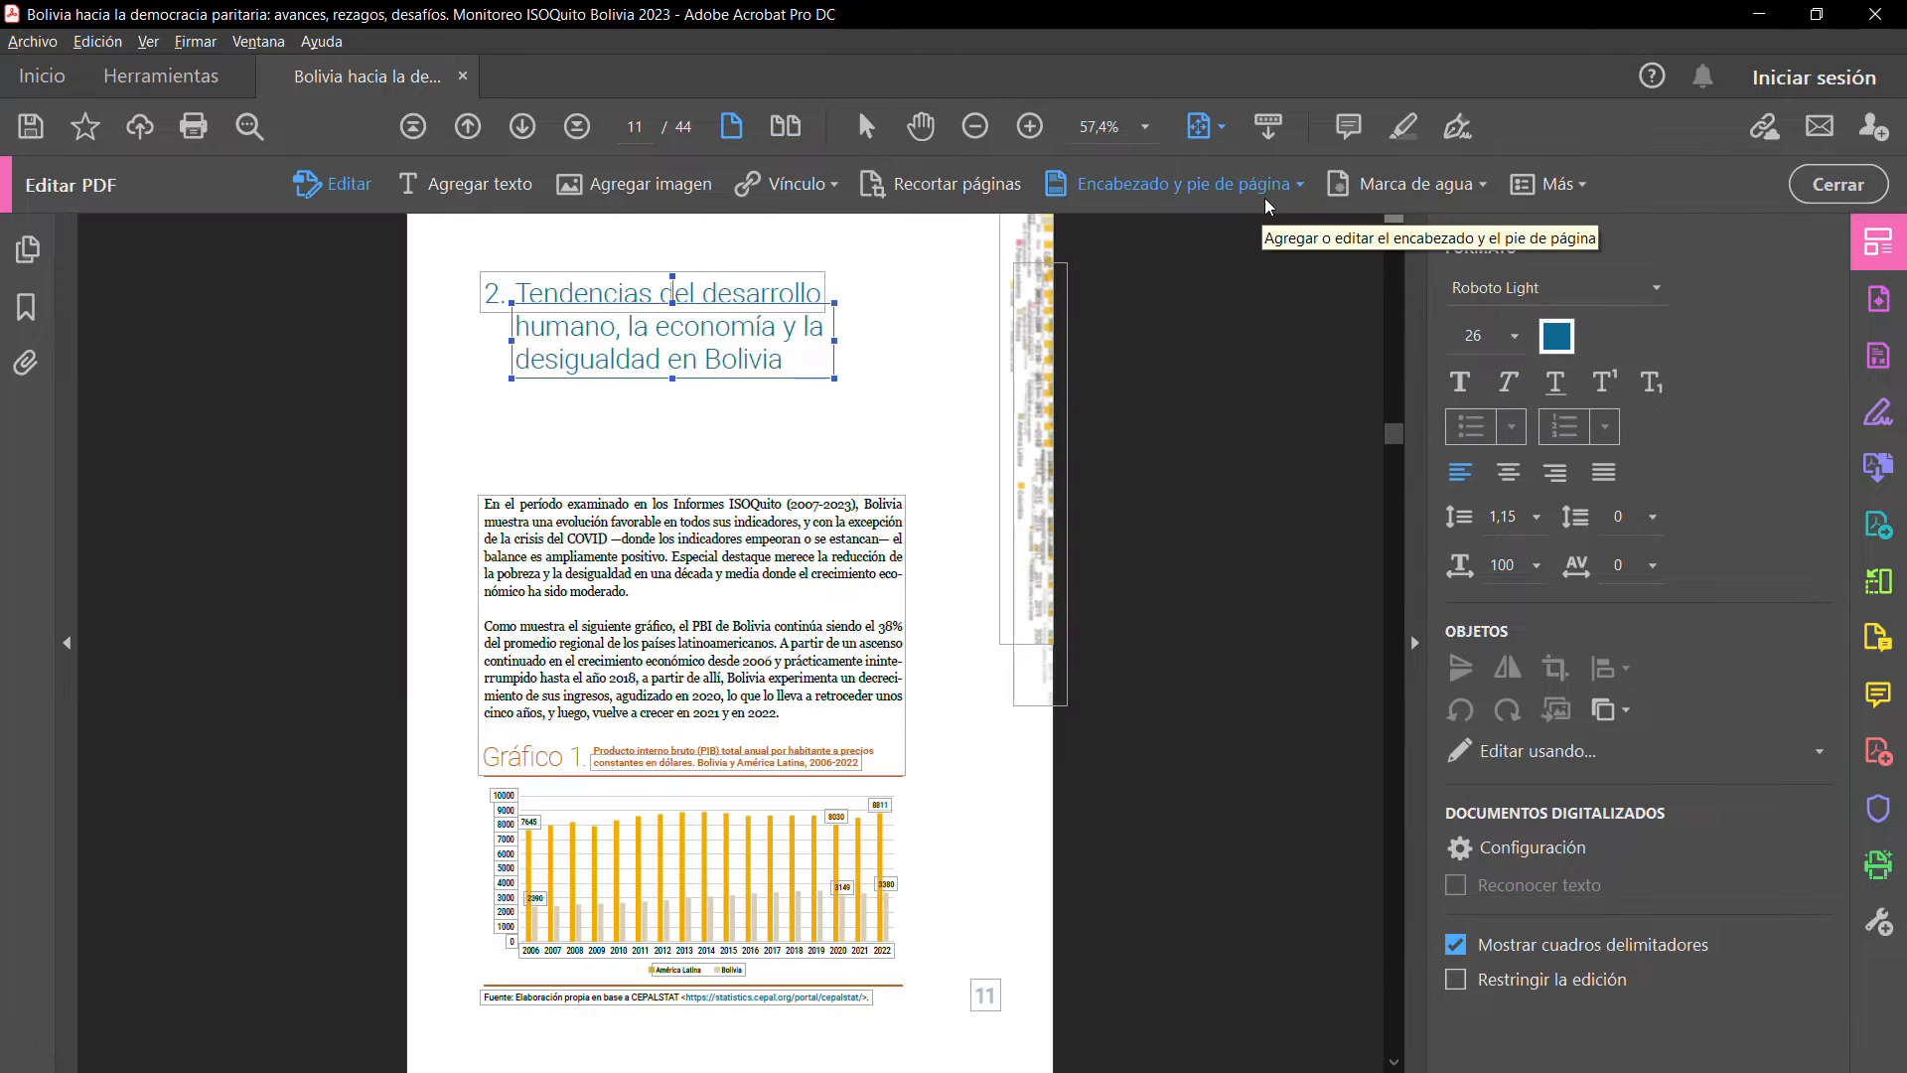
Display facing pages and delete the word "categorización" from the second paragraph on page 10
click(784, 126)
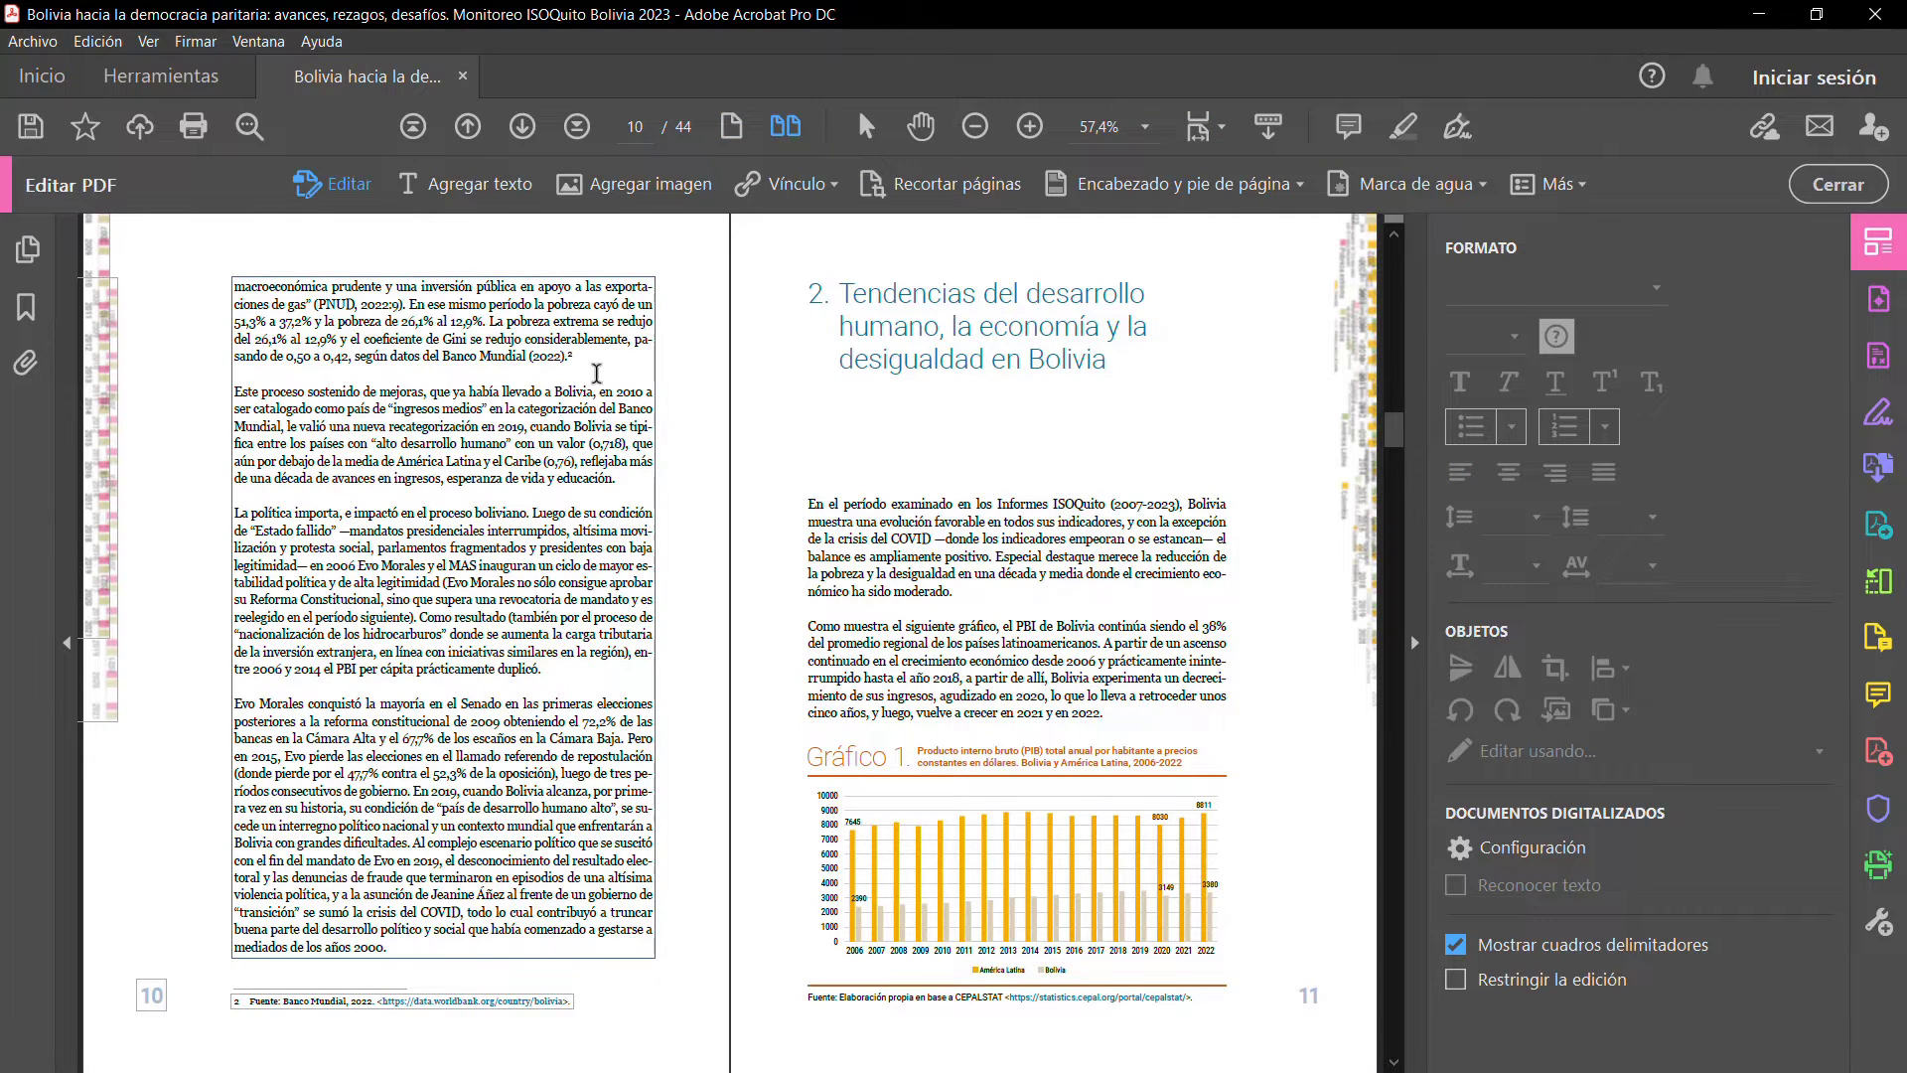
double_click(556, 408)
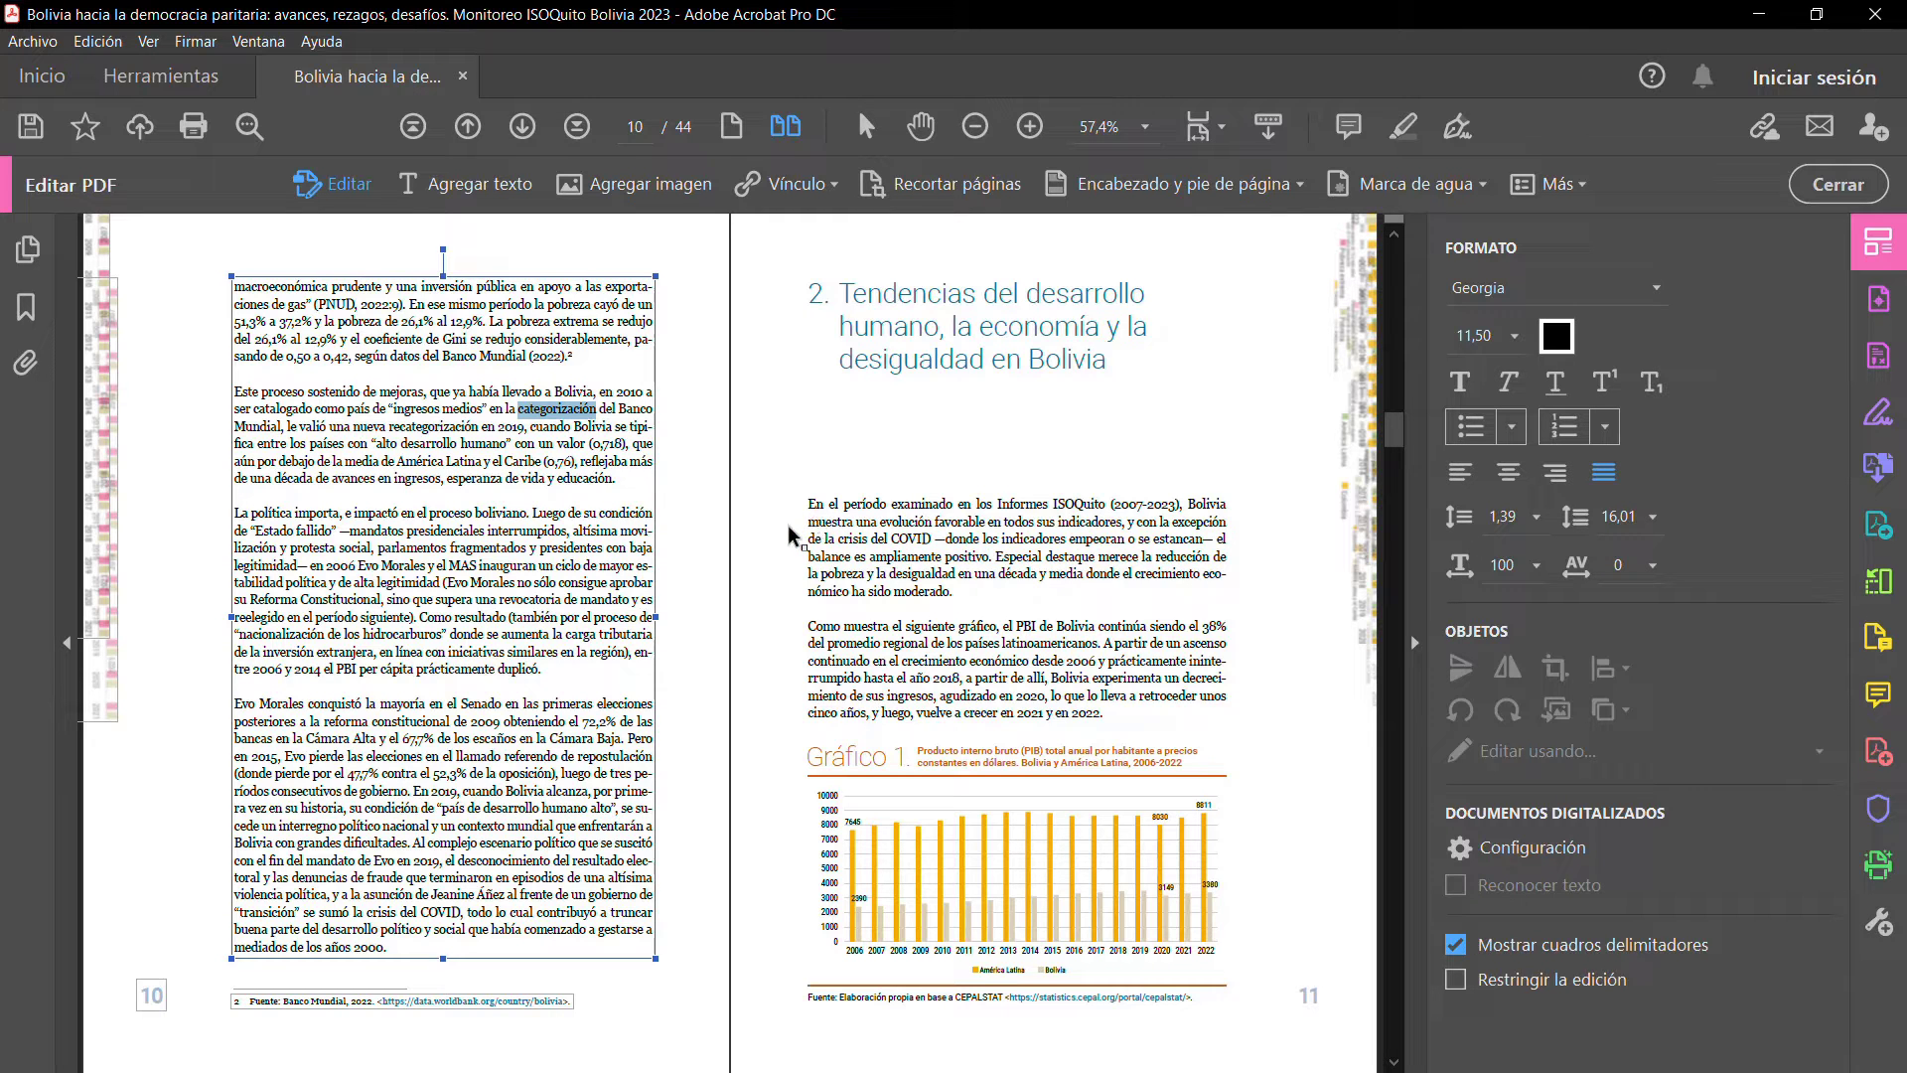
key(Delete)
key(Delete)
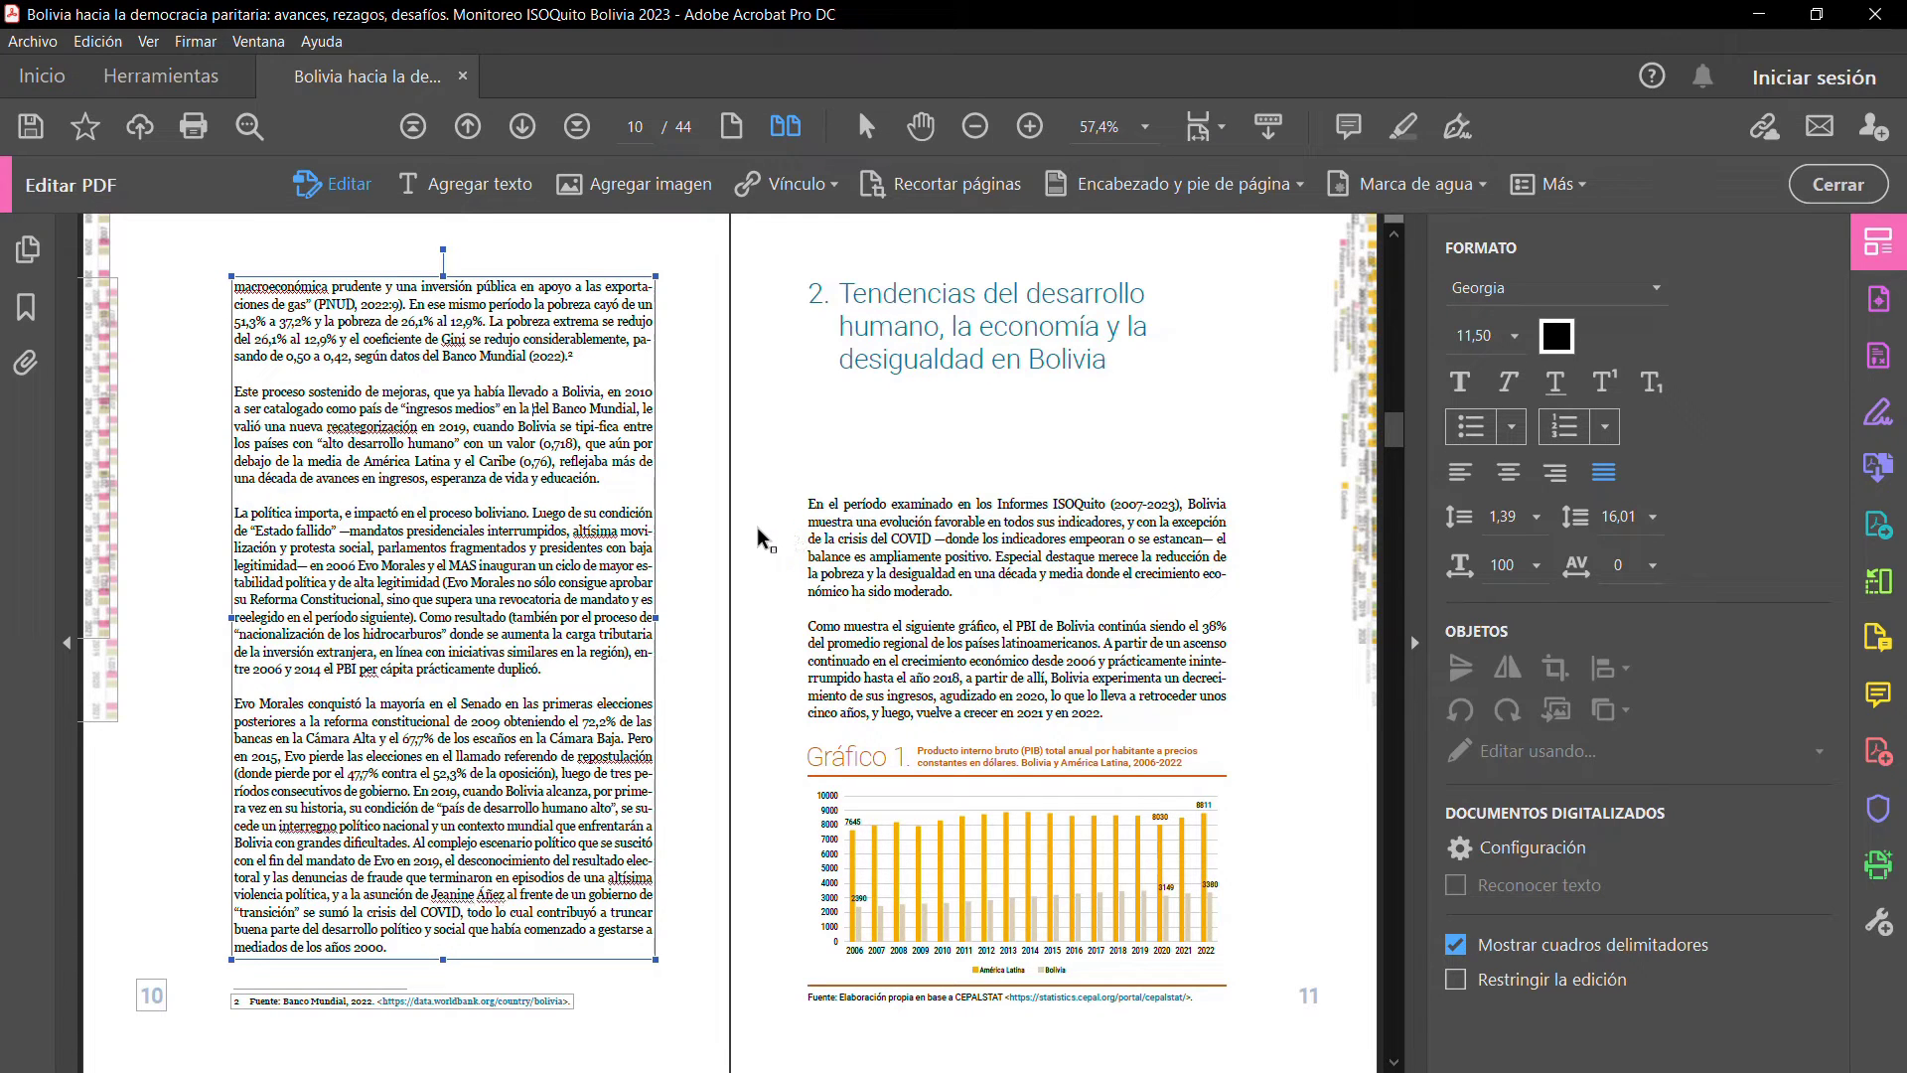
click(207, 490)
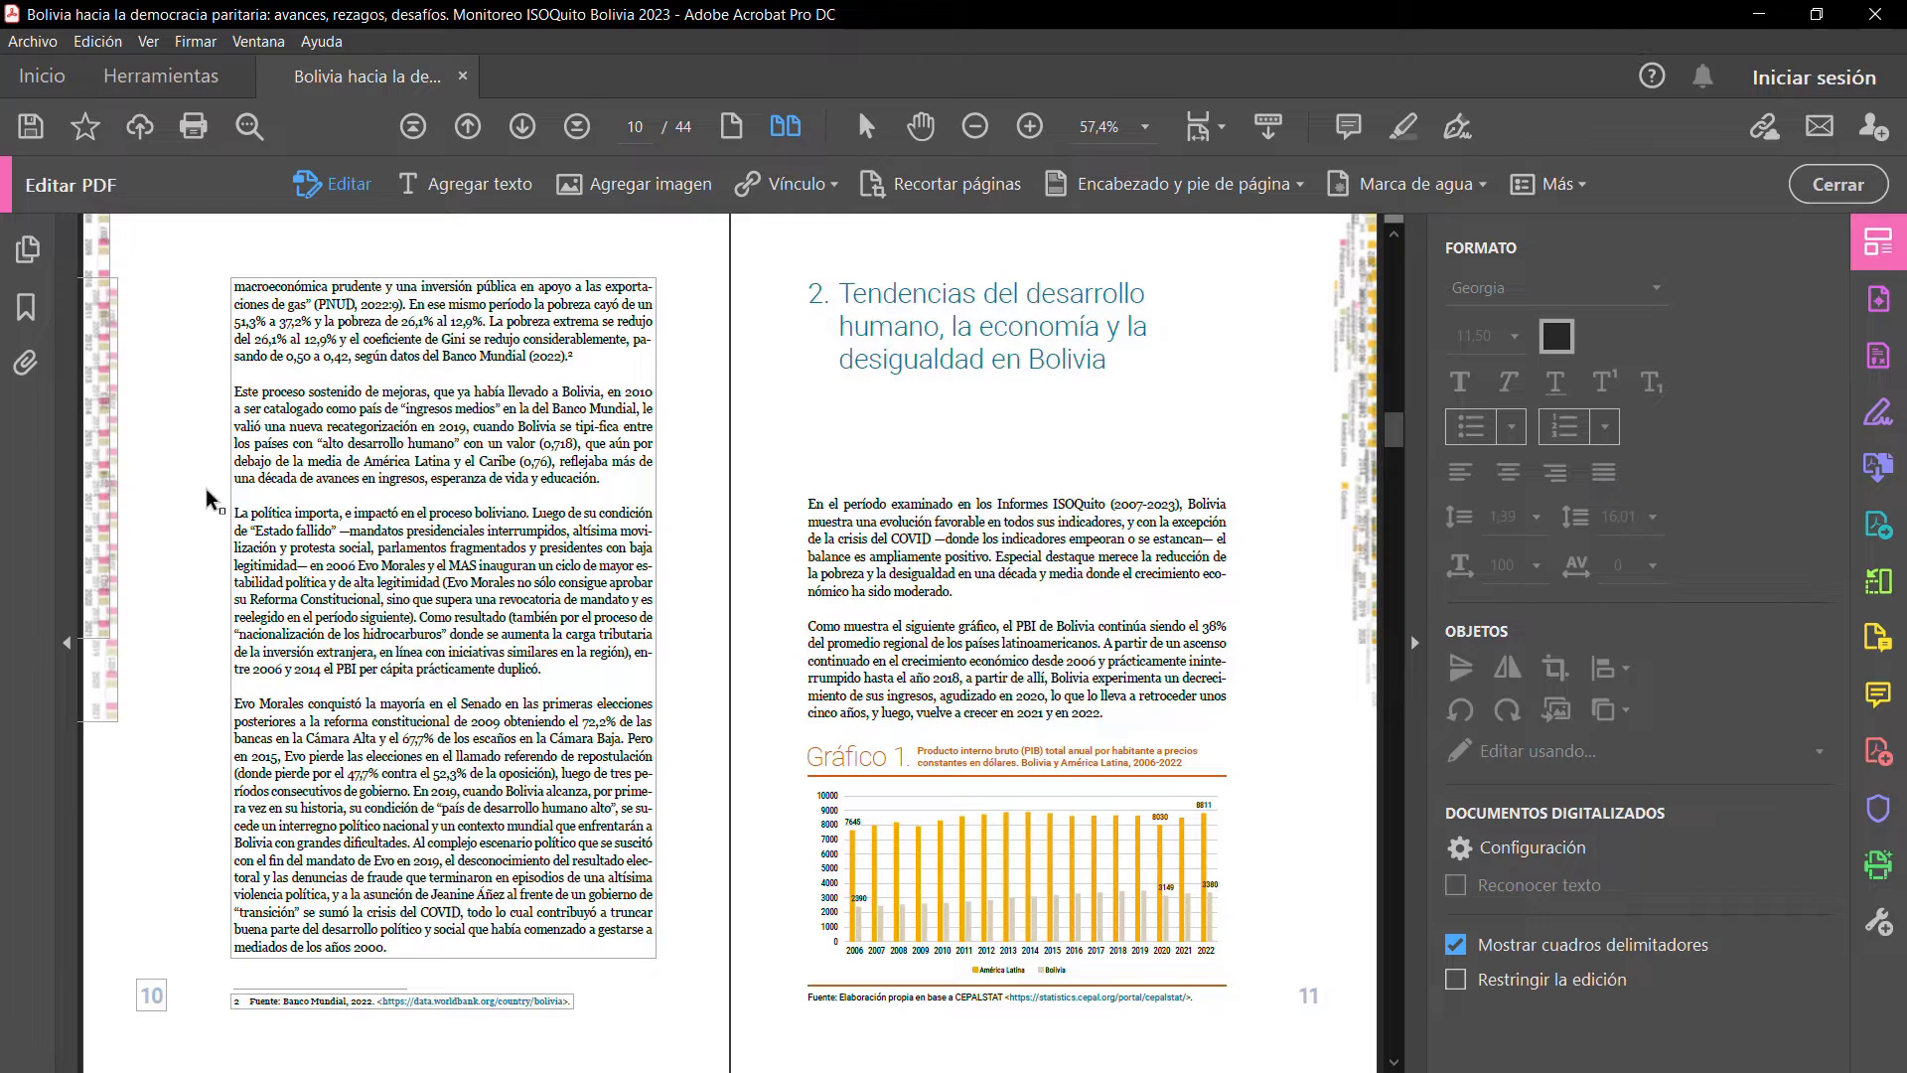
Examine the reflowed second paragraph on page 10, selecting the hyphenated word "tipi-fica"
drag(196, 364, 683, 520)
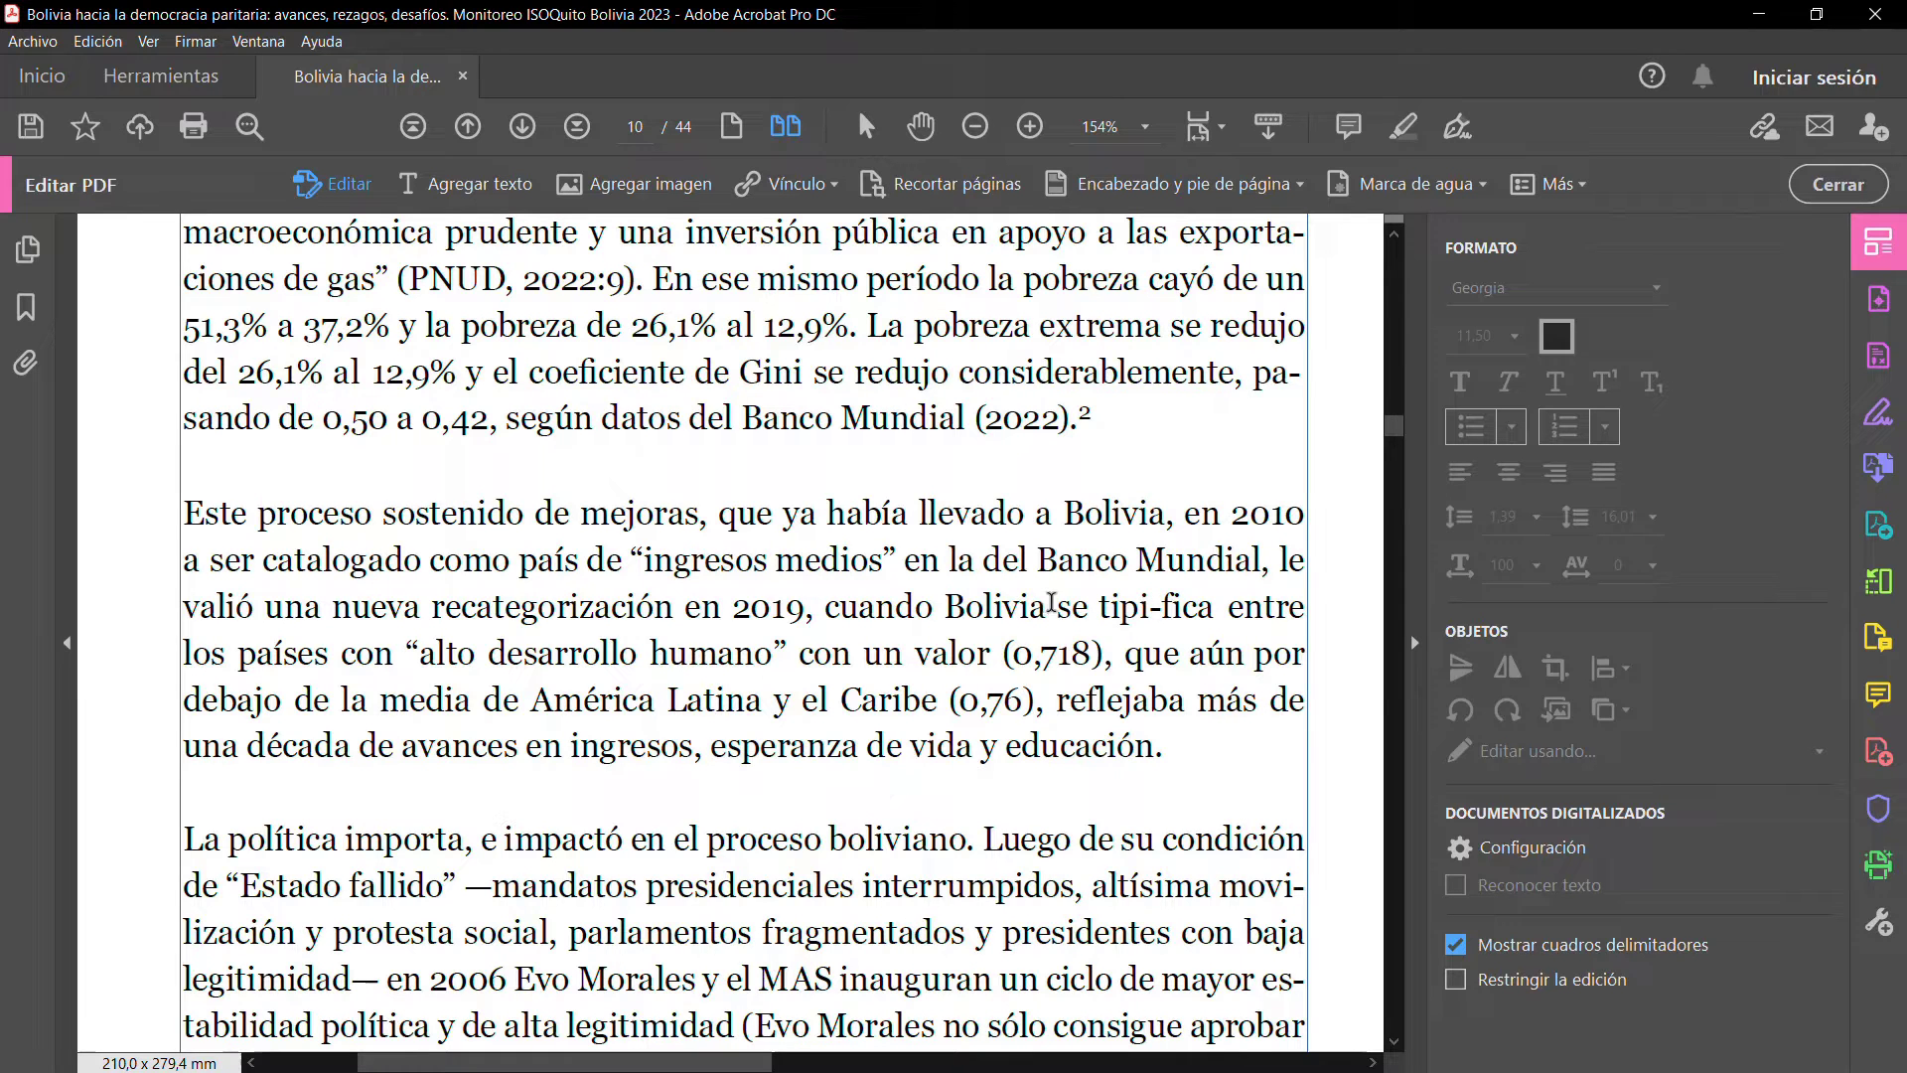
drag(1099, 602, 1214, 602)
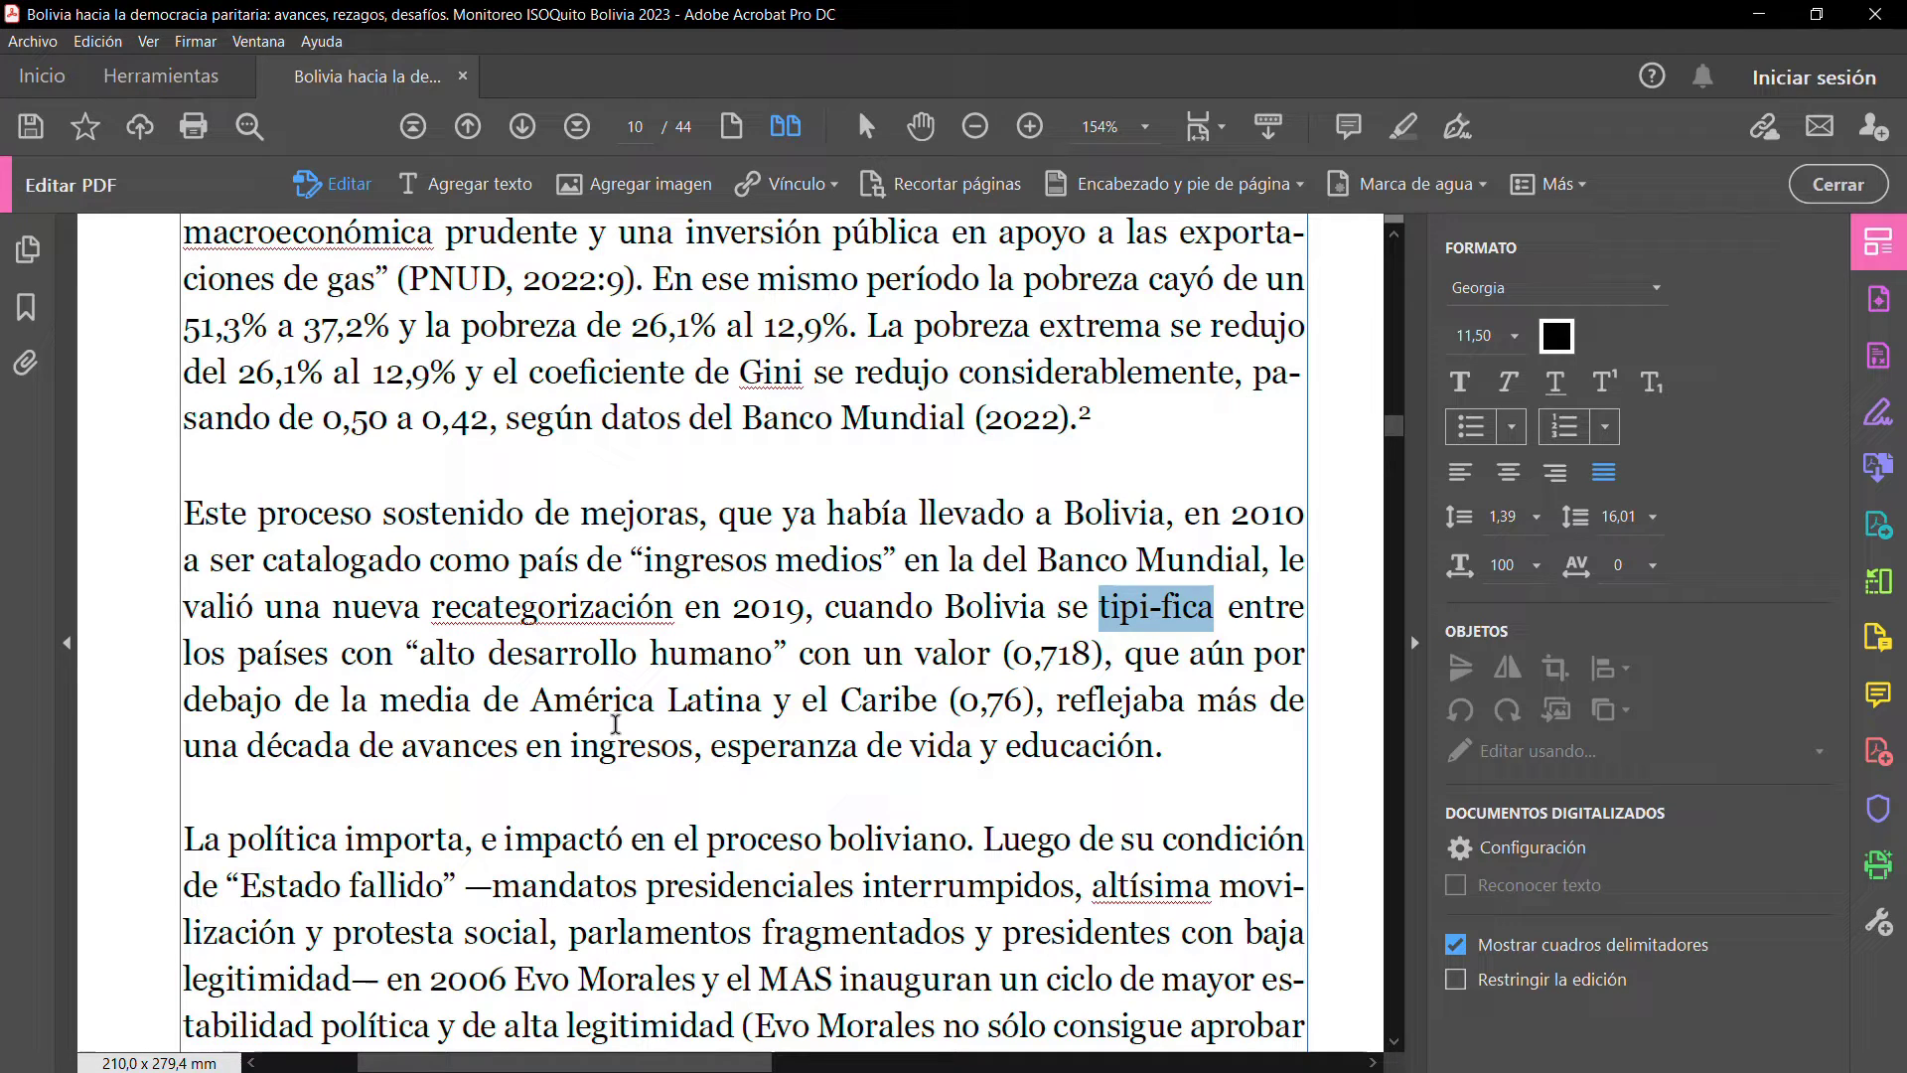
click(939, 606)
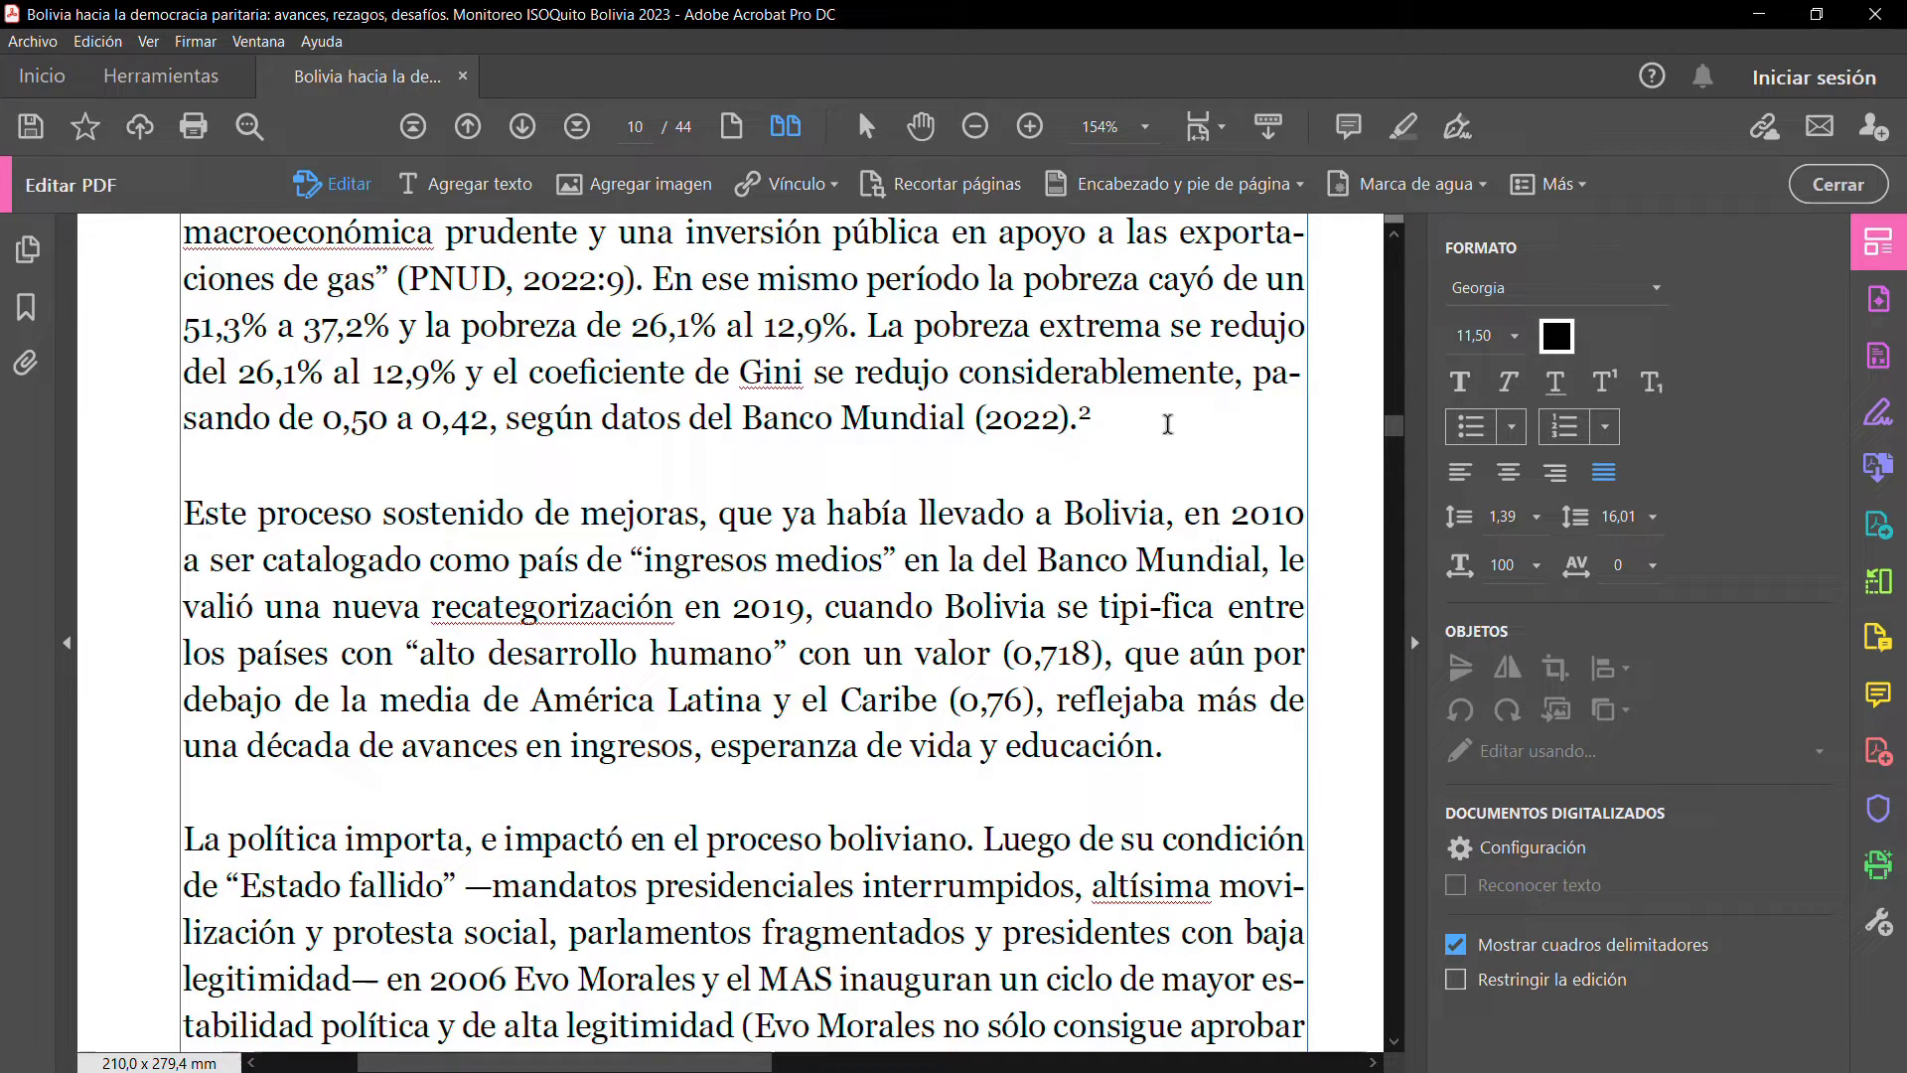
Delete the superscript footnote reference 2 after "(2022)." and select the matching number of the footnote on page 10
click(1086, 409)
double_click(1086, 409)
key(Delete)
drag(1398, 426, 1399, 462)
click(923, 896)
drag(207, 898, 182, 900)
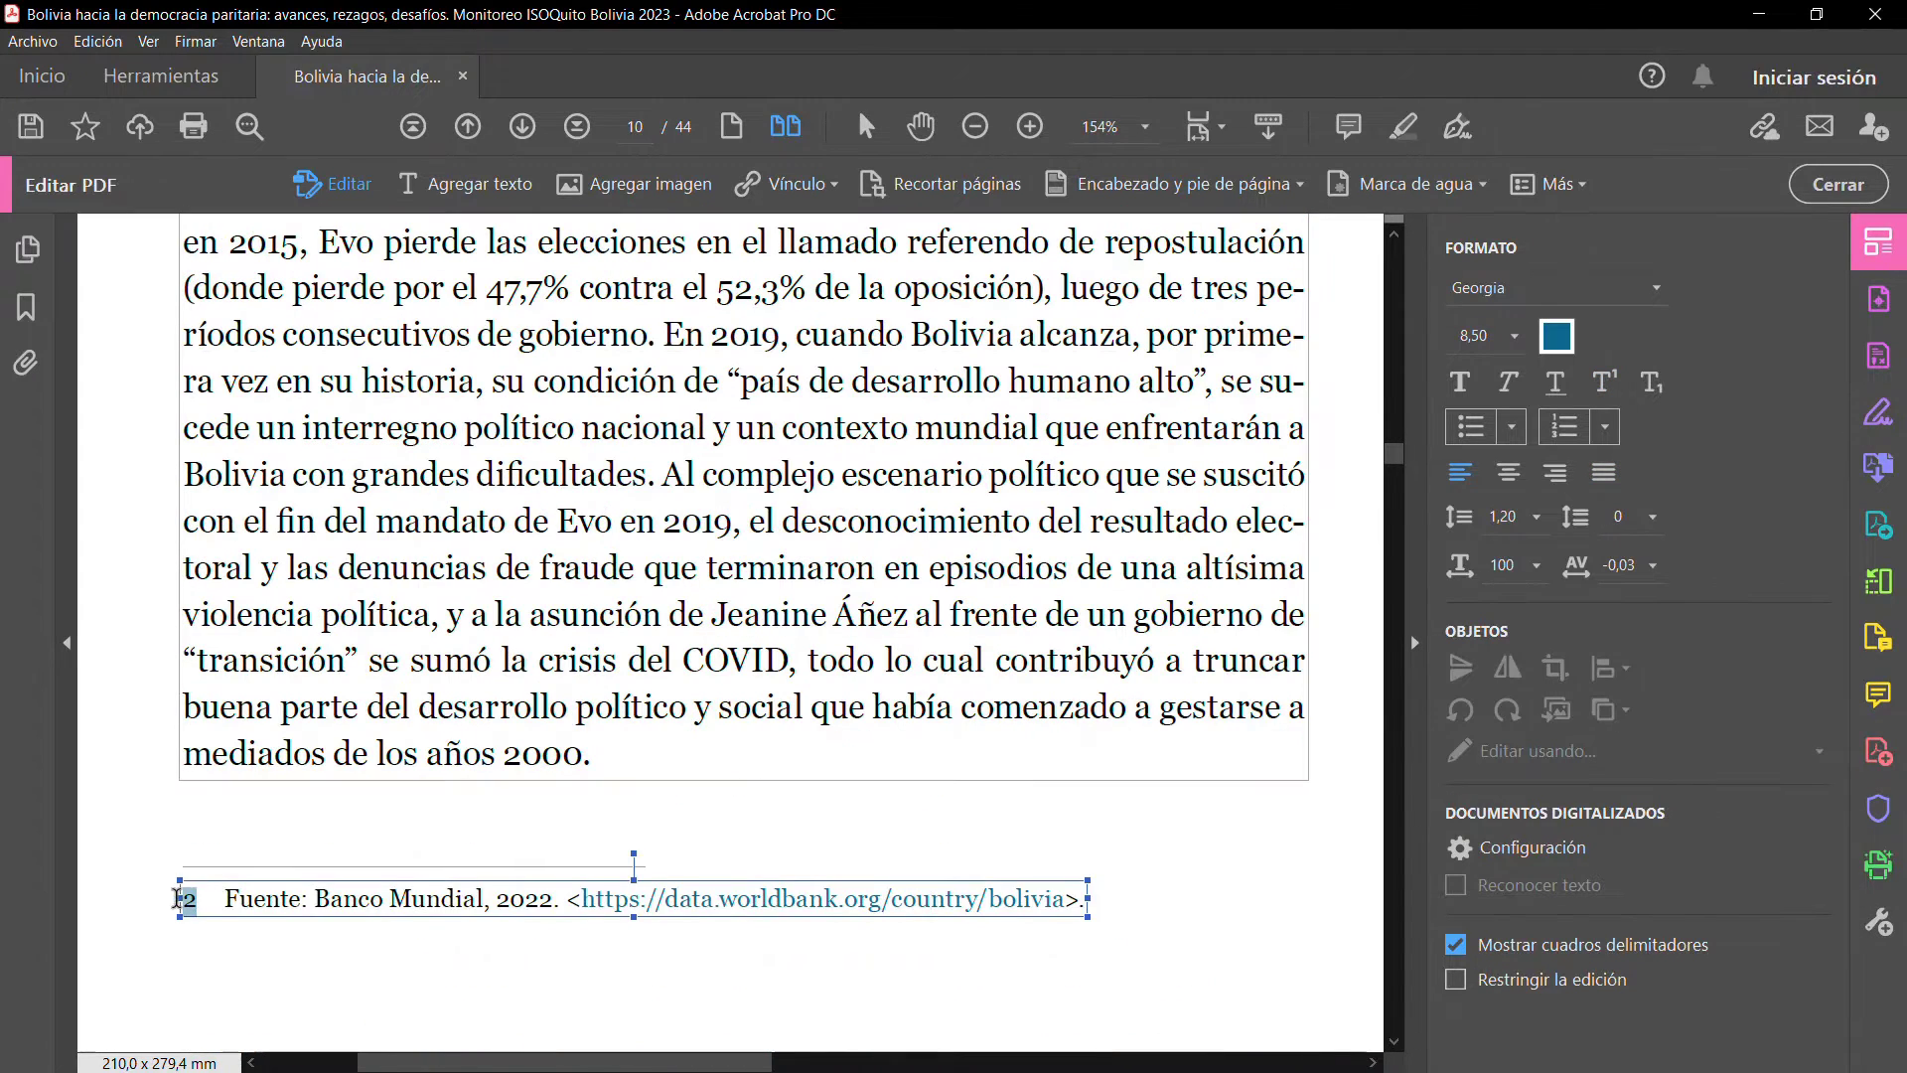
click(404, 1007)
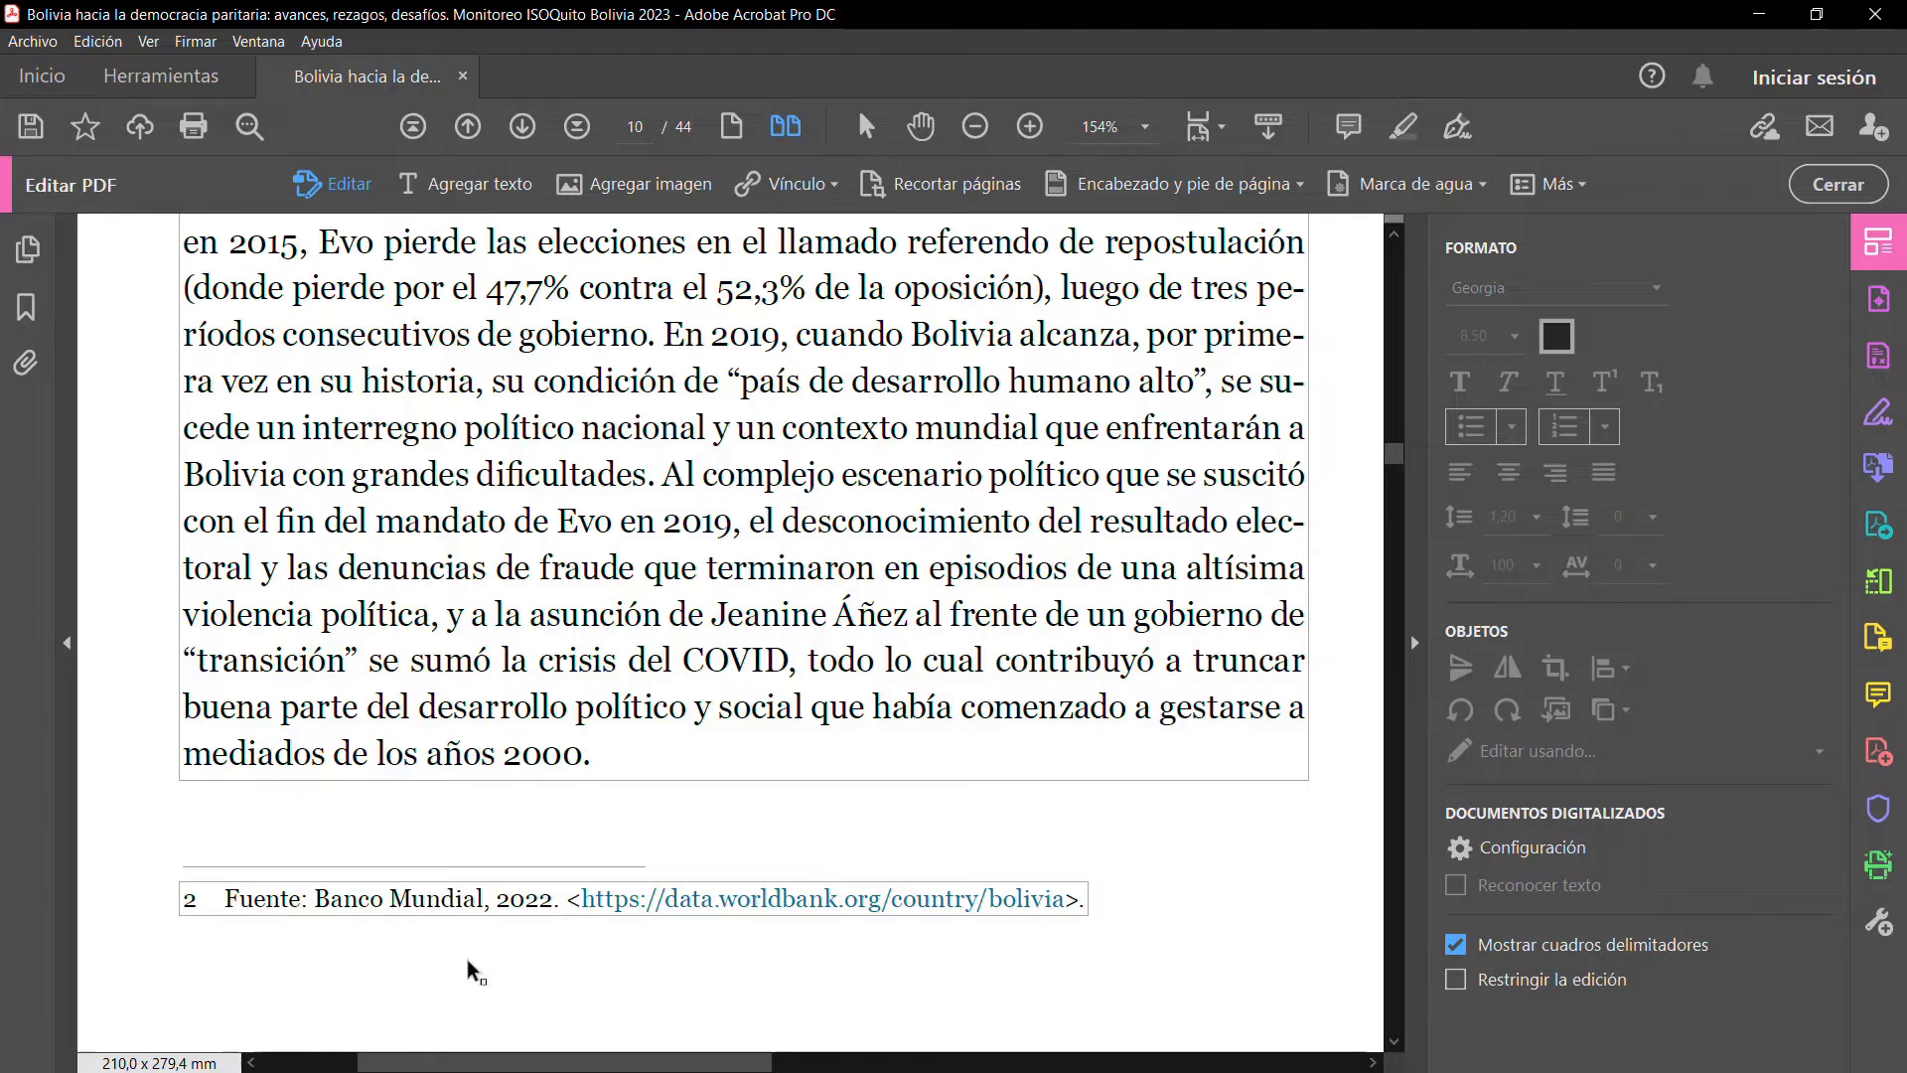
Remove the leftover hyphen from "tipi-fica" in the second paragraph on page 10
scroll(575, 840, down, 1)
scroll(575, 840, up, 2)
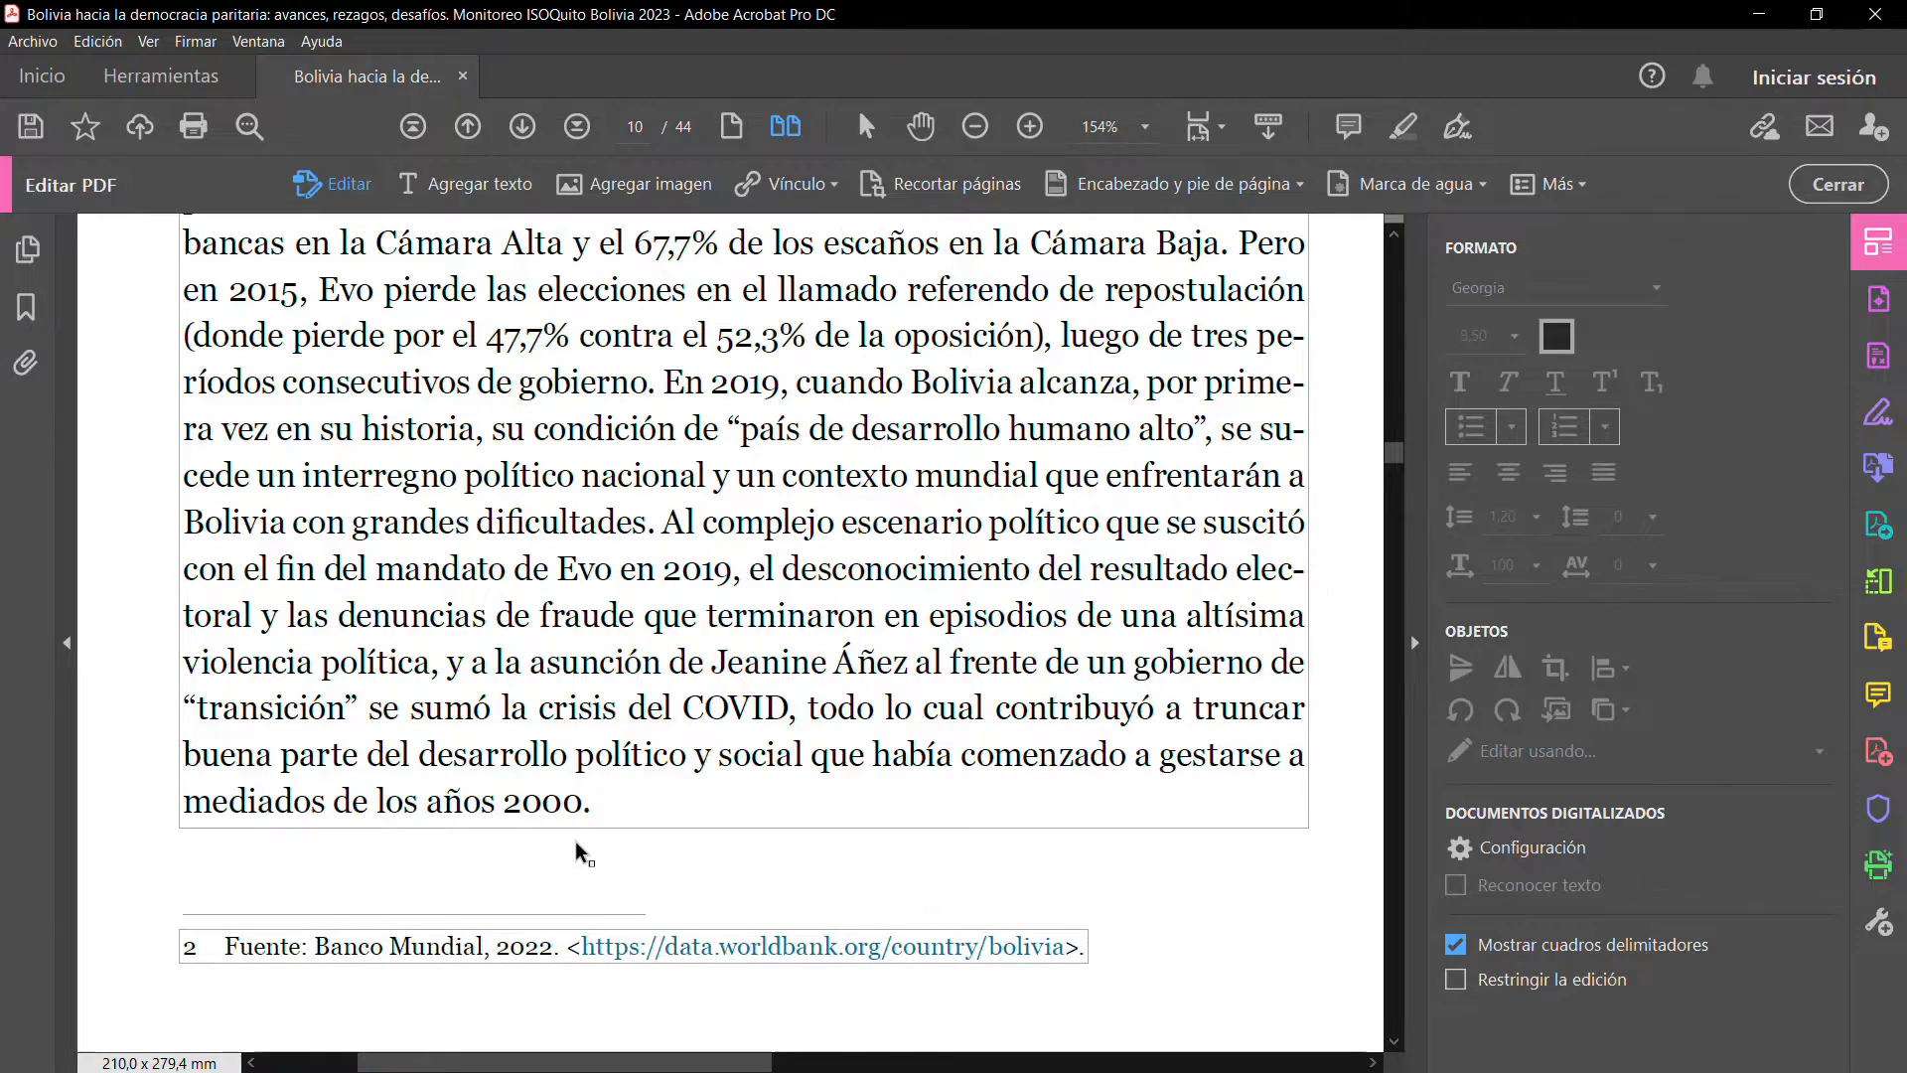
scroll(575, 841, up, 3)
drag(1391, 455, 1391, 435)
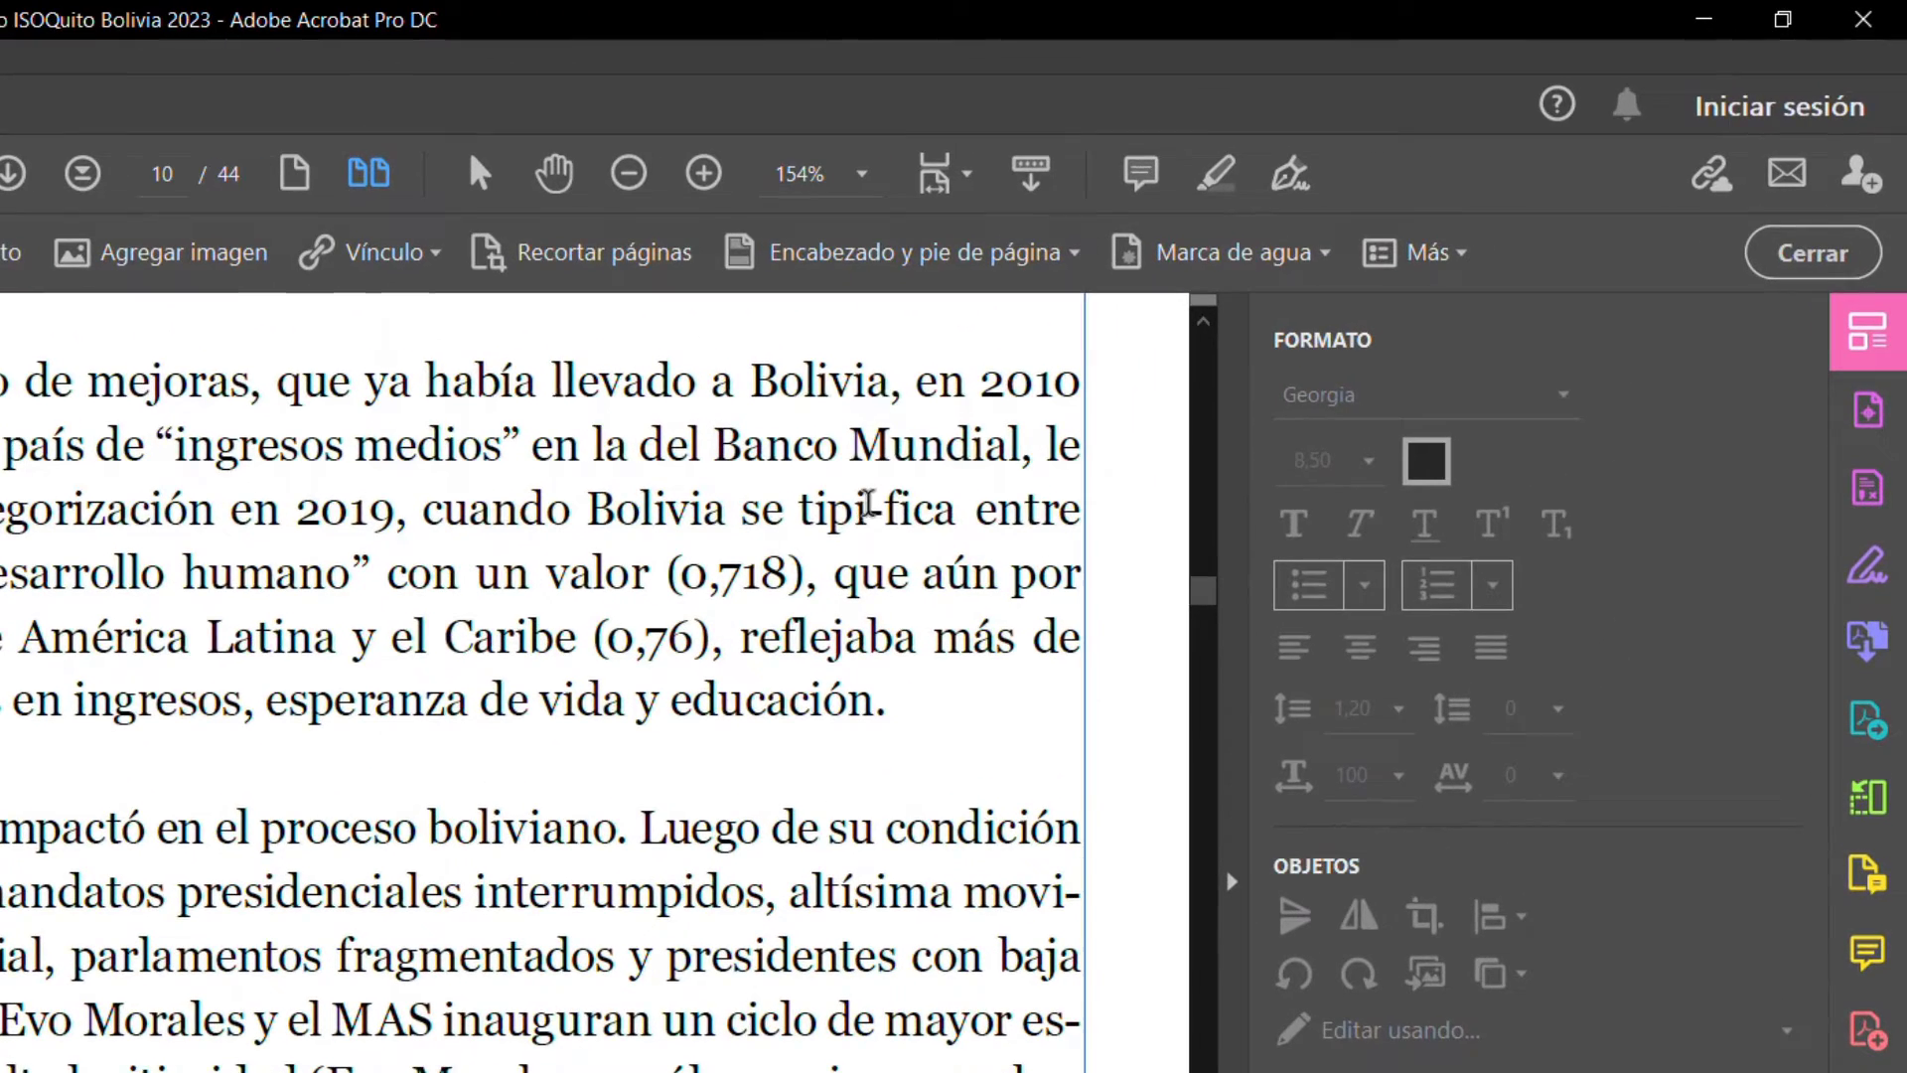
double_click(869, 505)
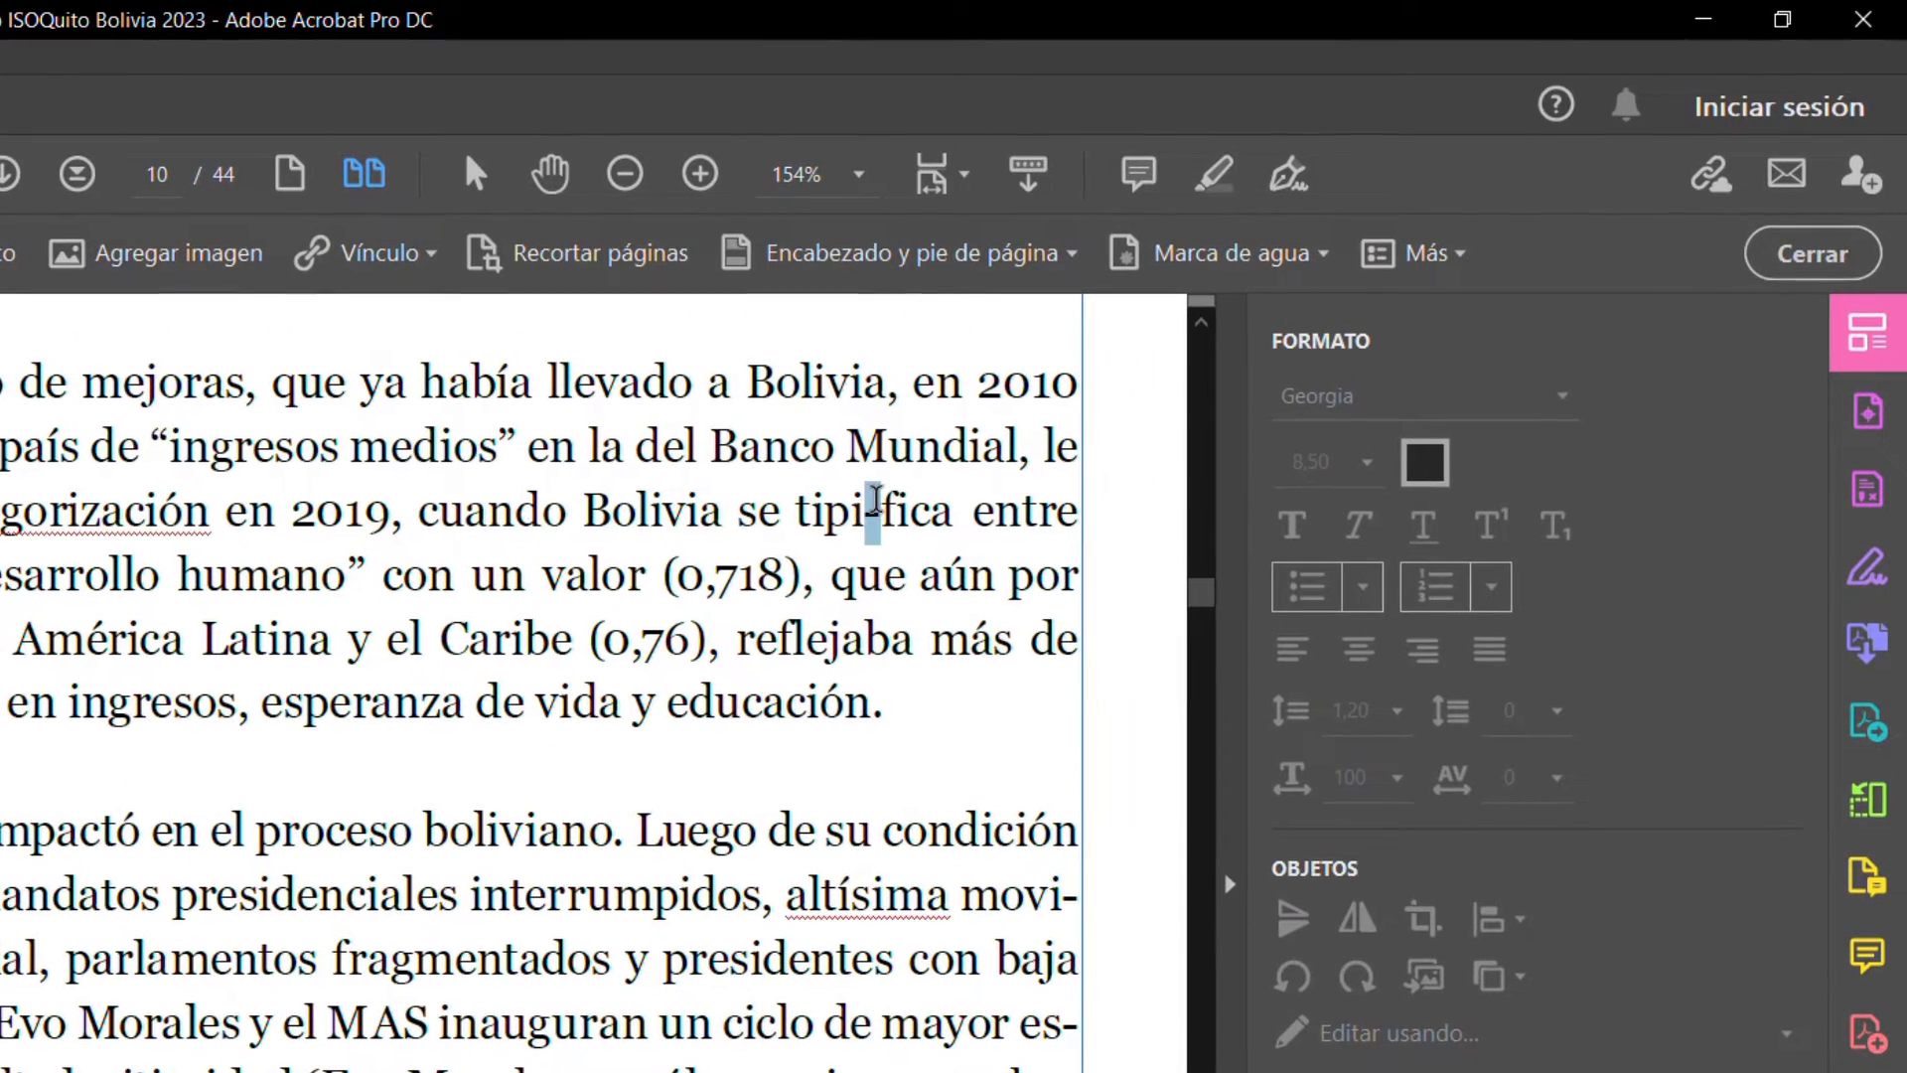
key(Delete)
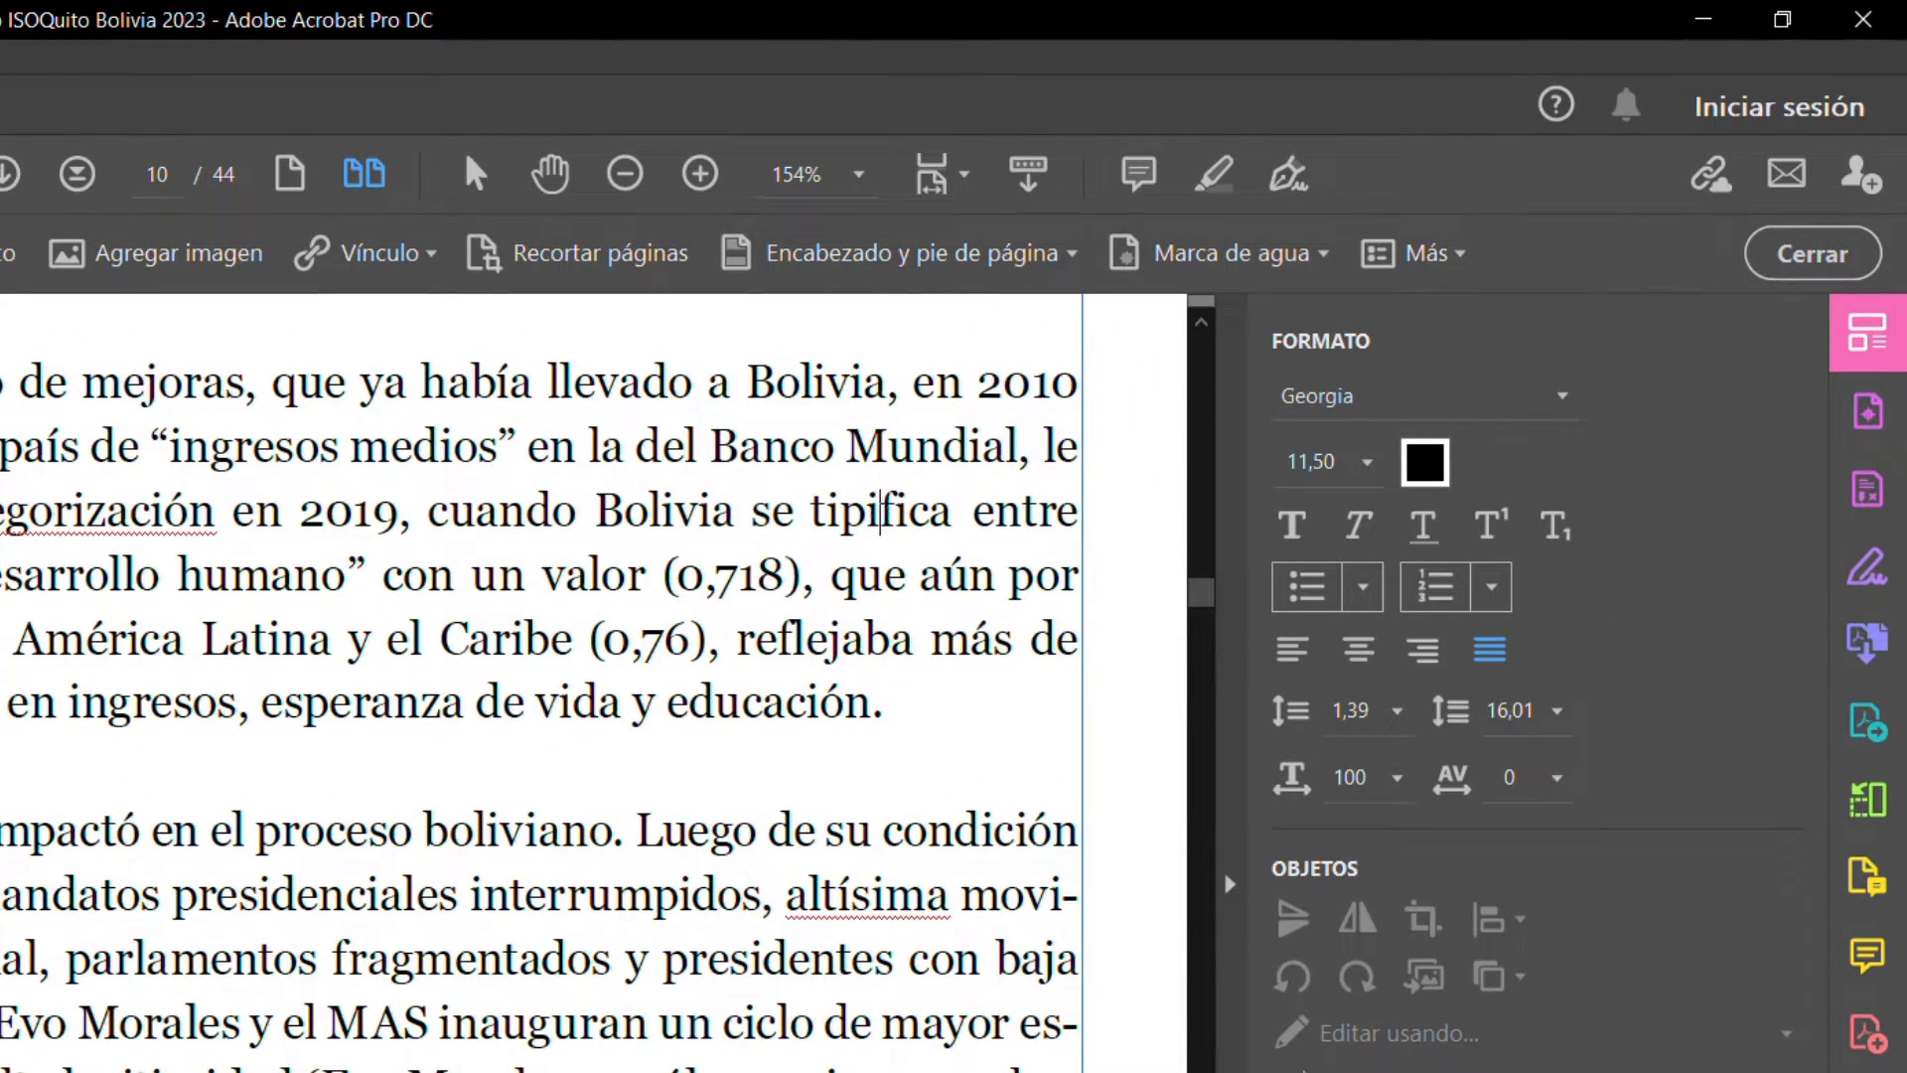
key(super)
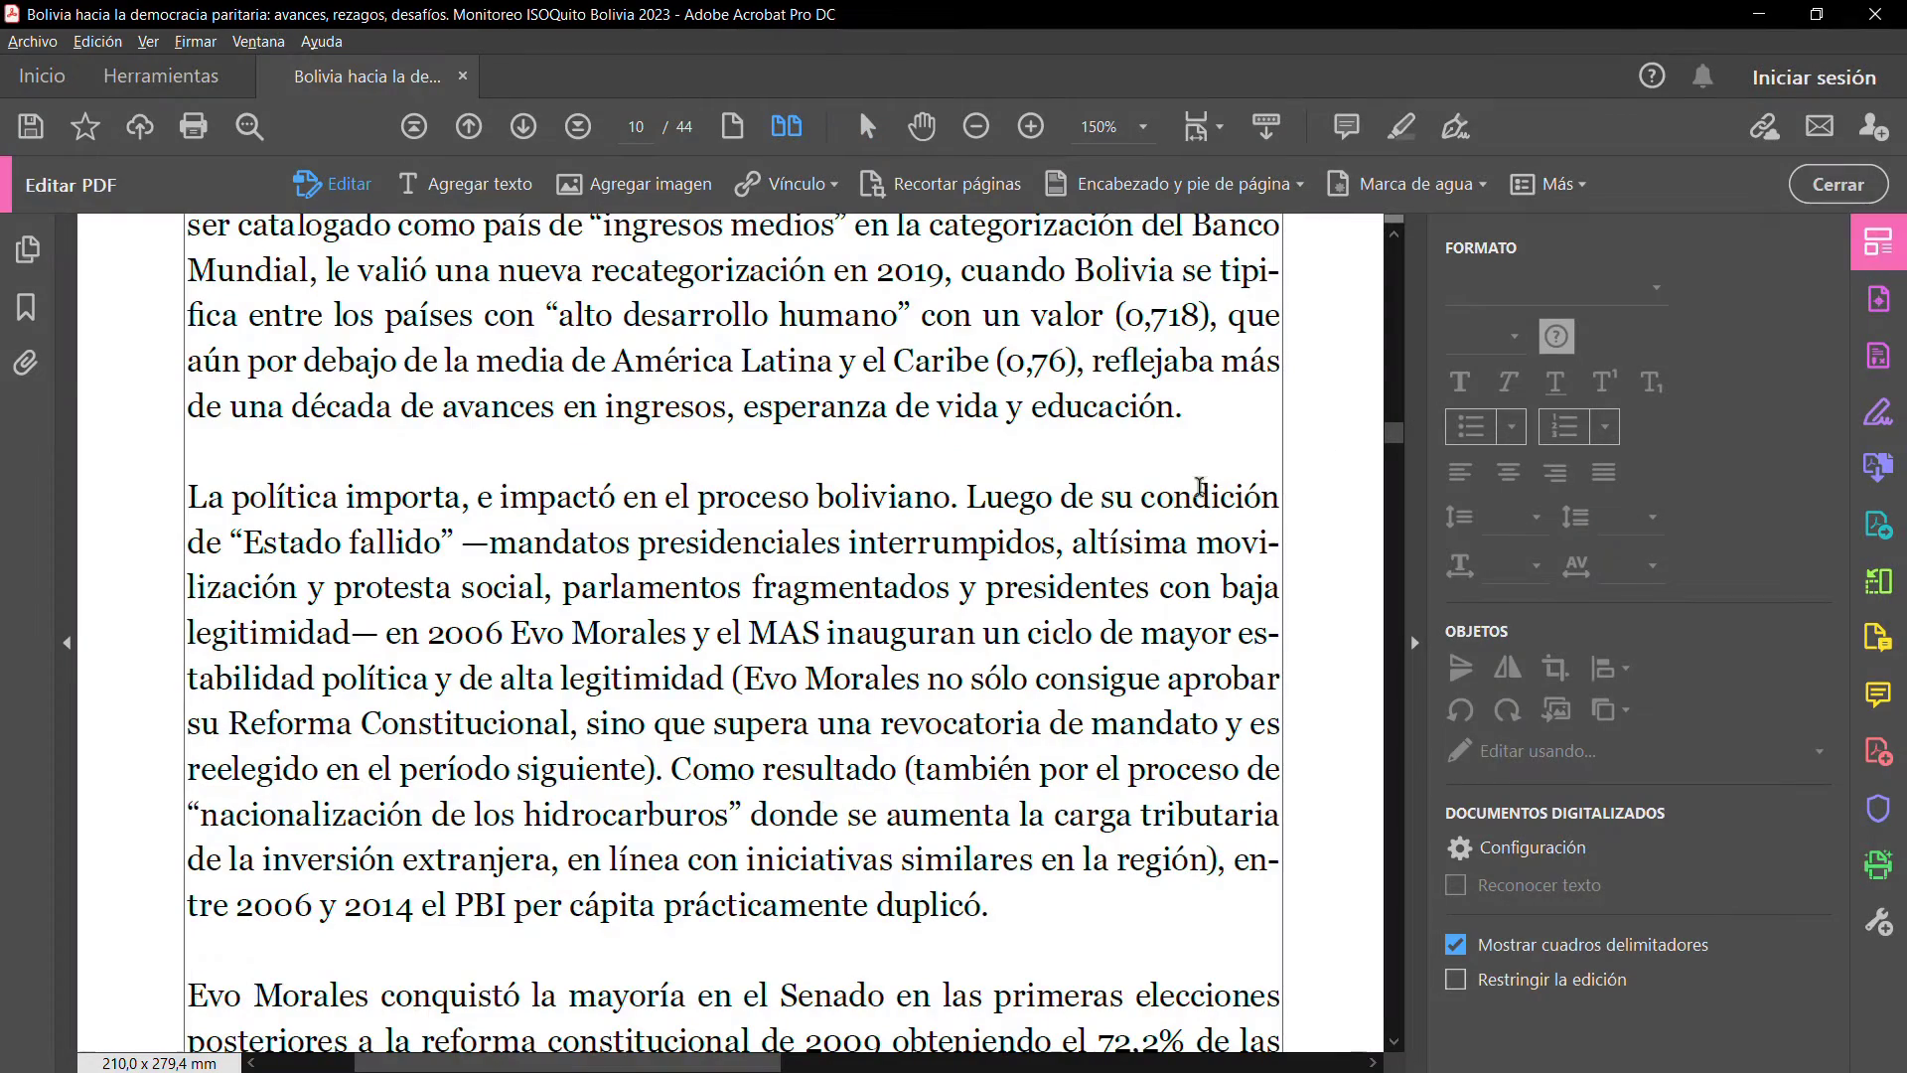
Make the phrase "Luego de su condición" bold in page 10's paragraph beginning "La política importa"
click(1200, 489)
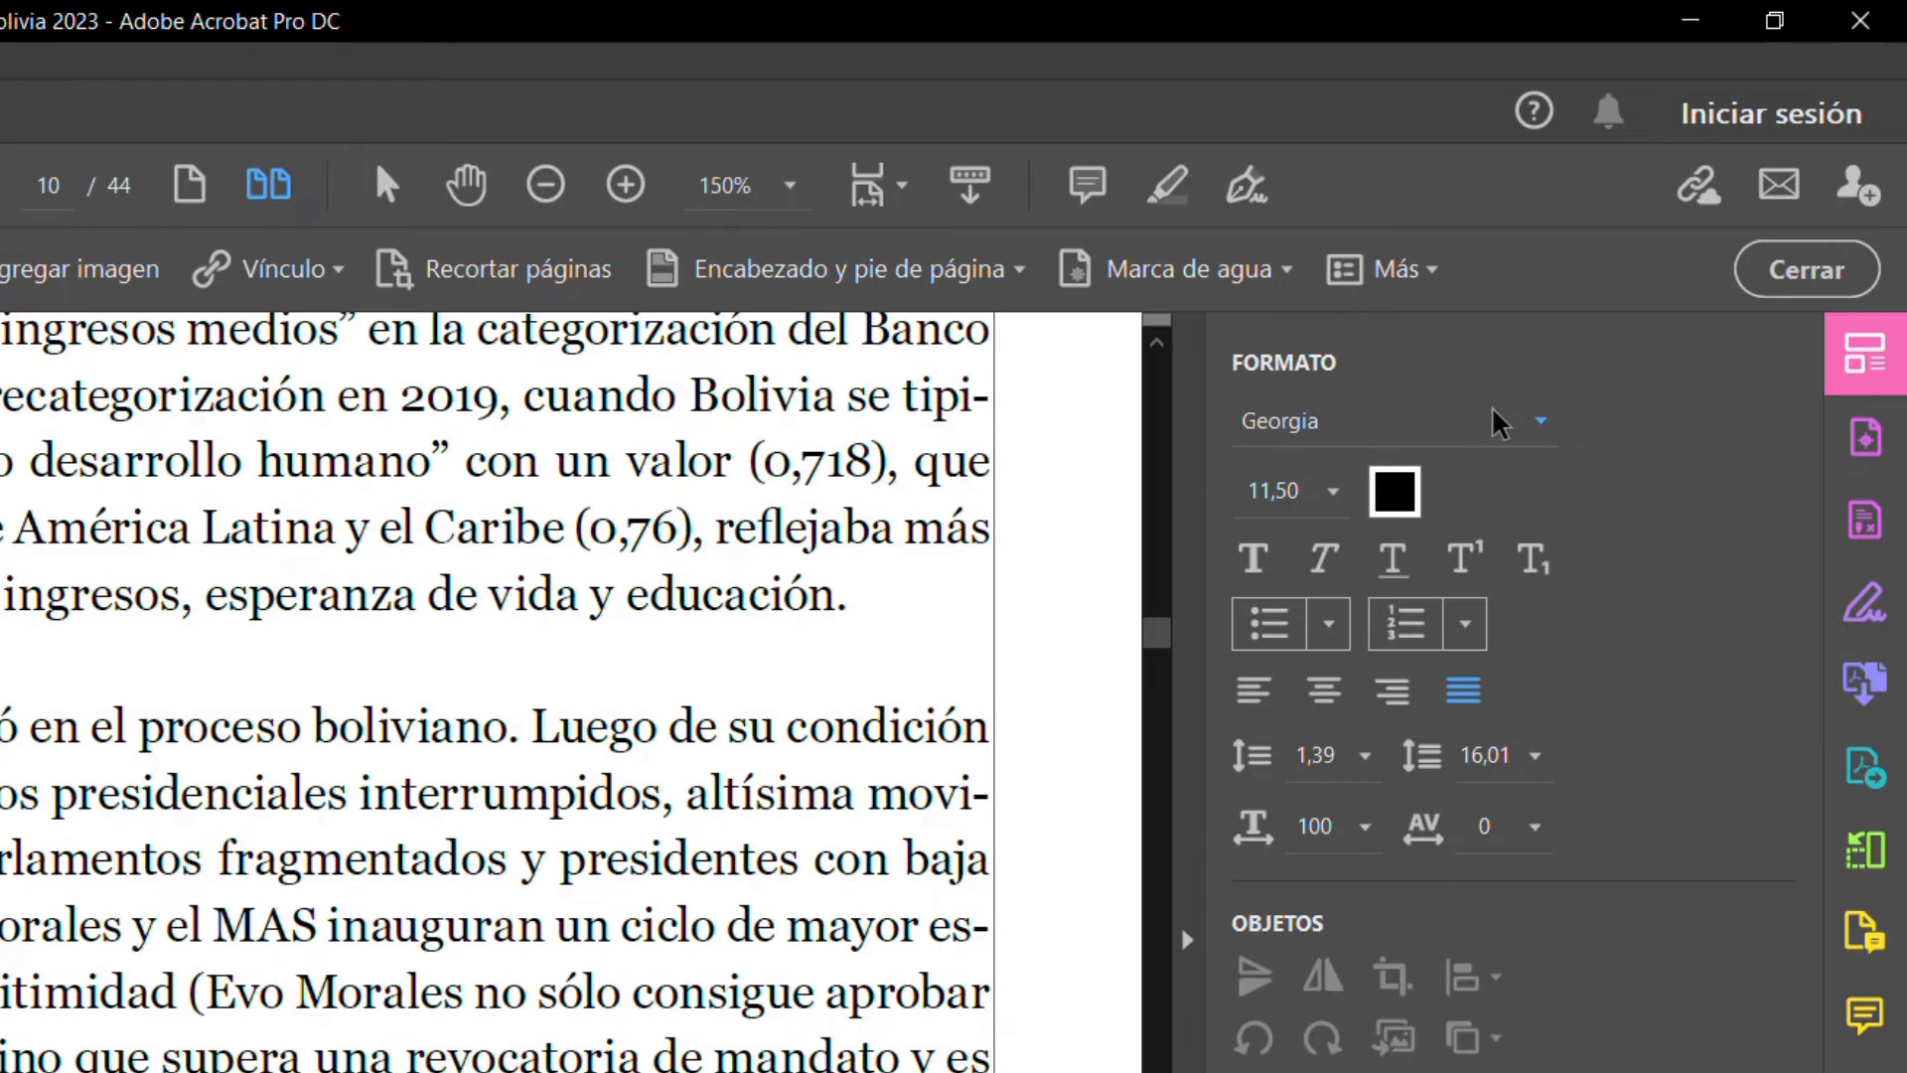
click(1543, 426)
click(1543, 423)
drag(533, 729, 962, 728)
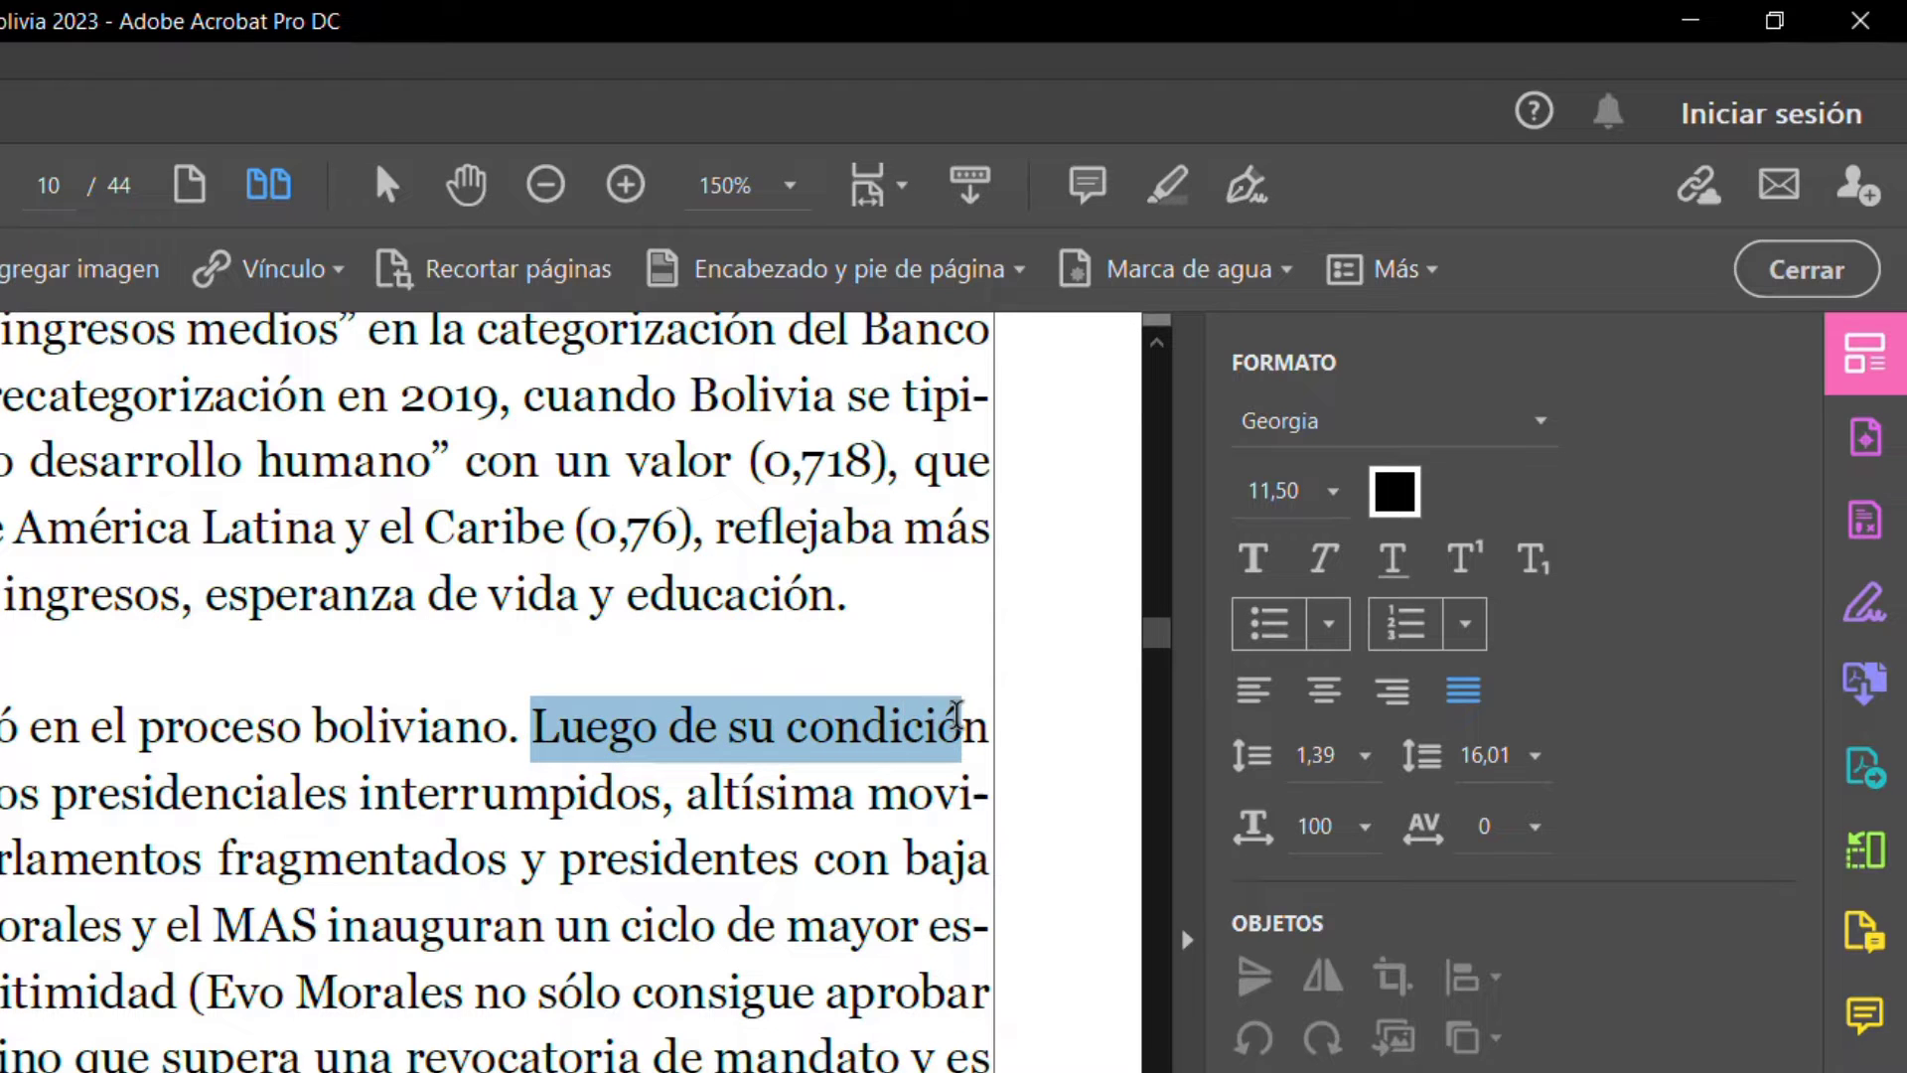
click(1254, 558)
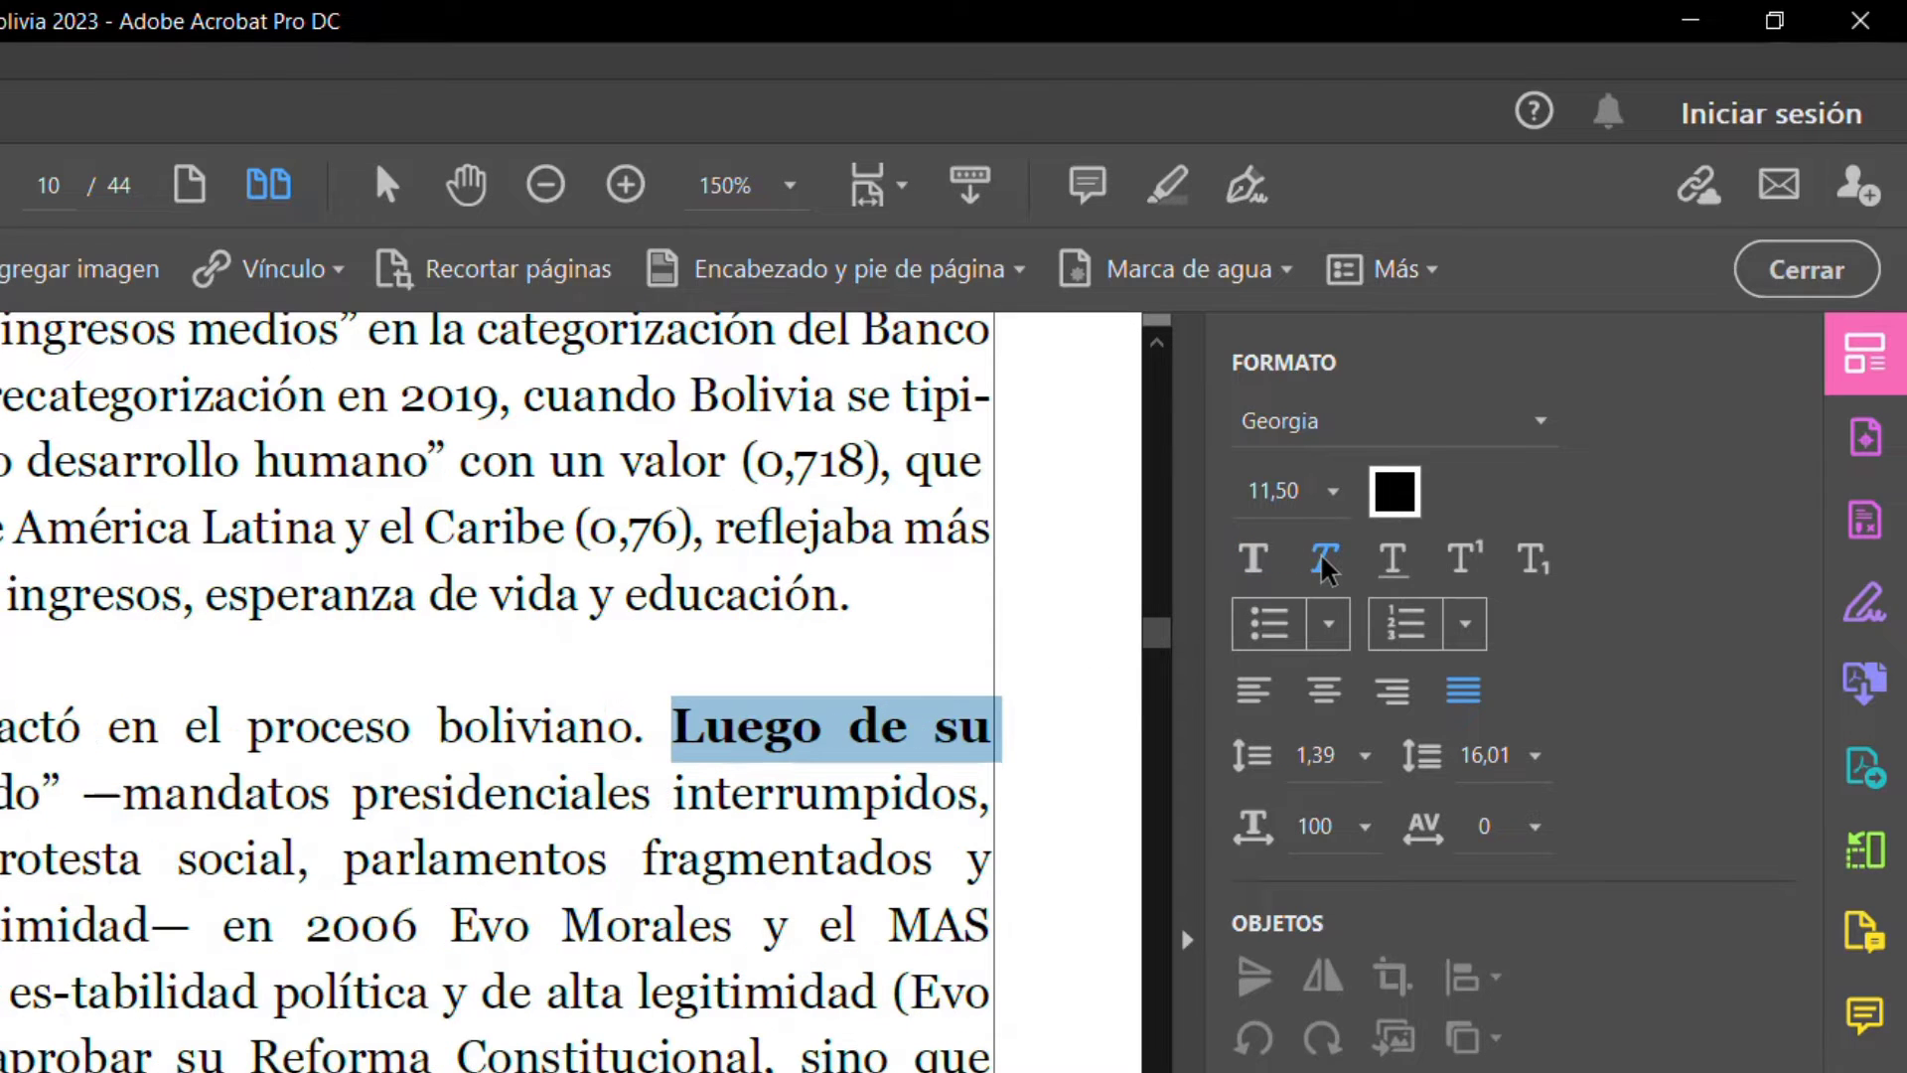
Try italics on "Luego de su condición" in page 10's "La política importa" paragraph and remove the phrase's bold formatting
click(1322, 562)
click(1322, 561)
click(1255, 562)
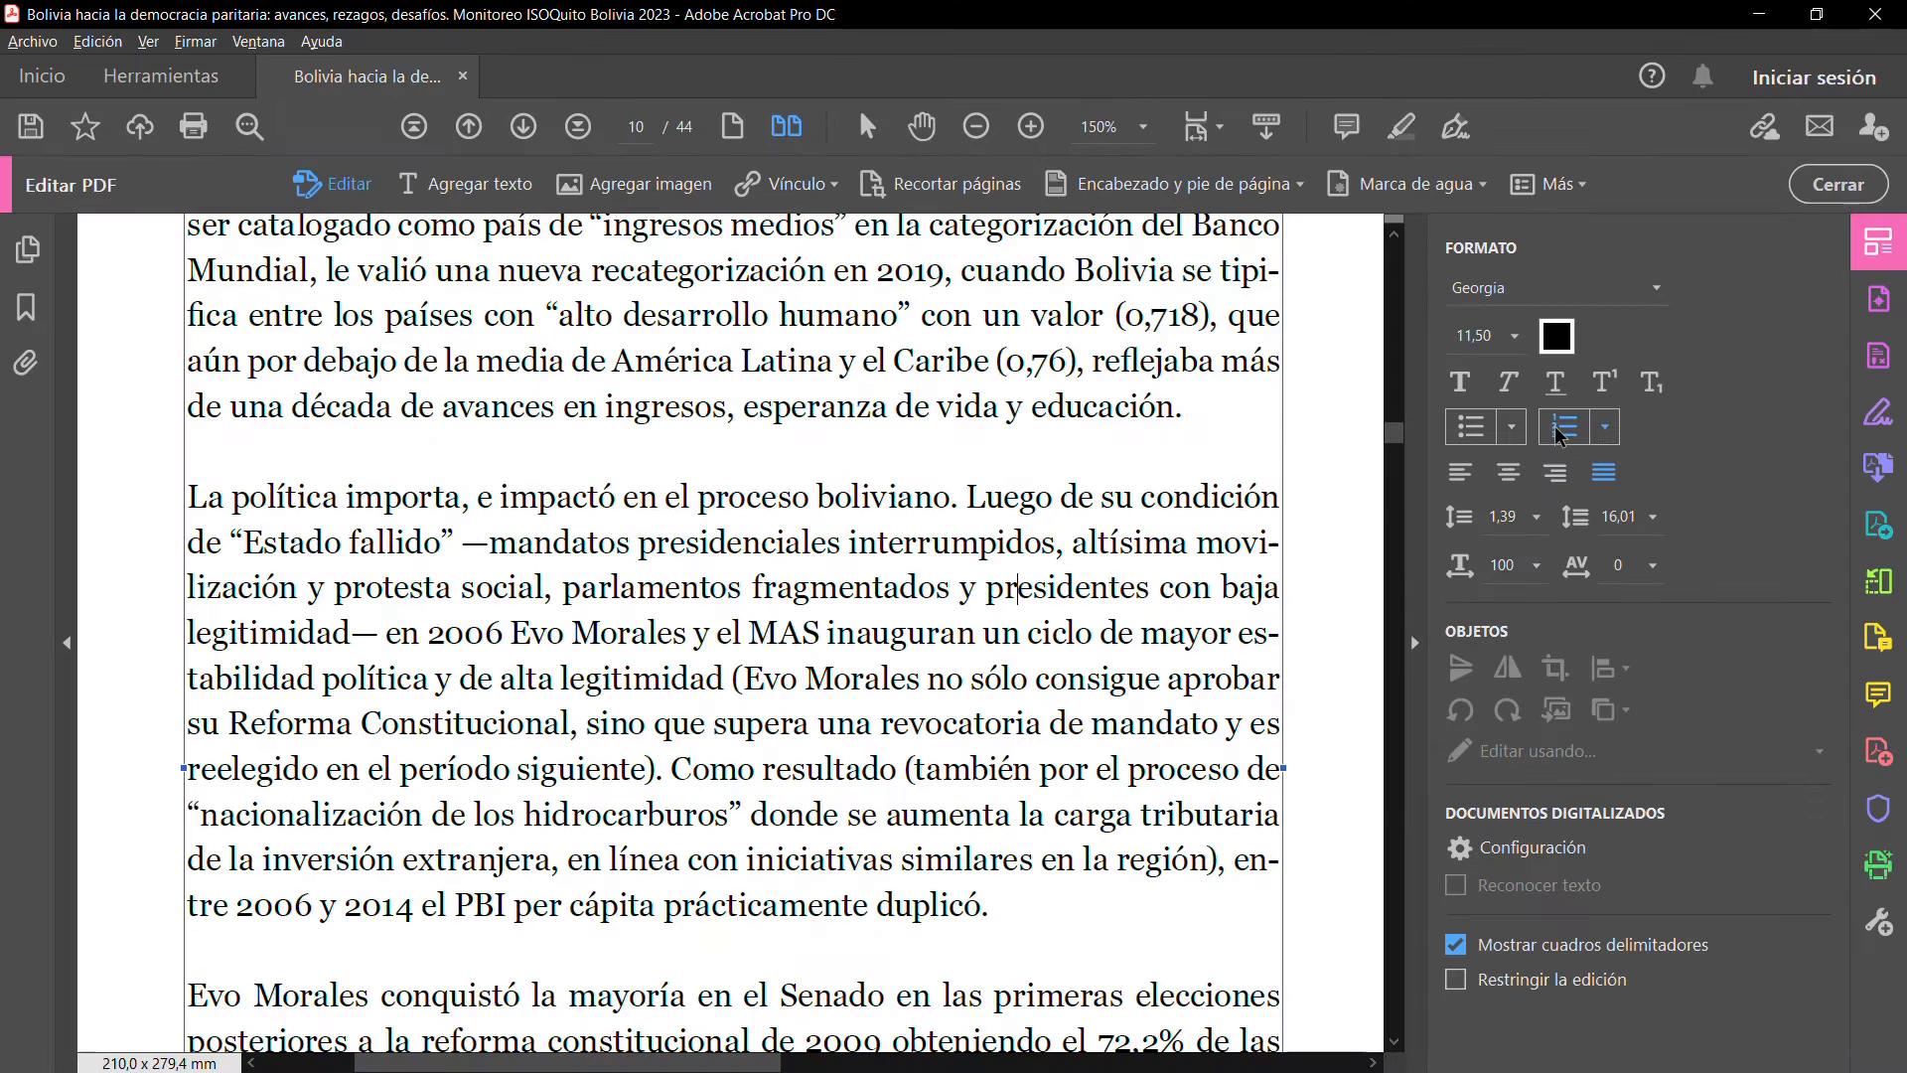
Turn the paragraph beginning "La política importa" into a numbered list, splitting it before "Luego de su condición" and before "—mandatos"
click(1406, 624)
click(1042, 586)
key(Return)
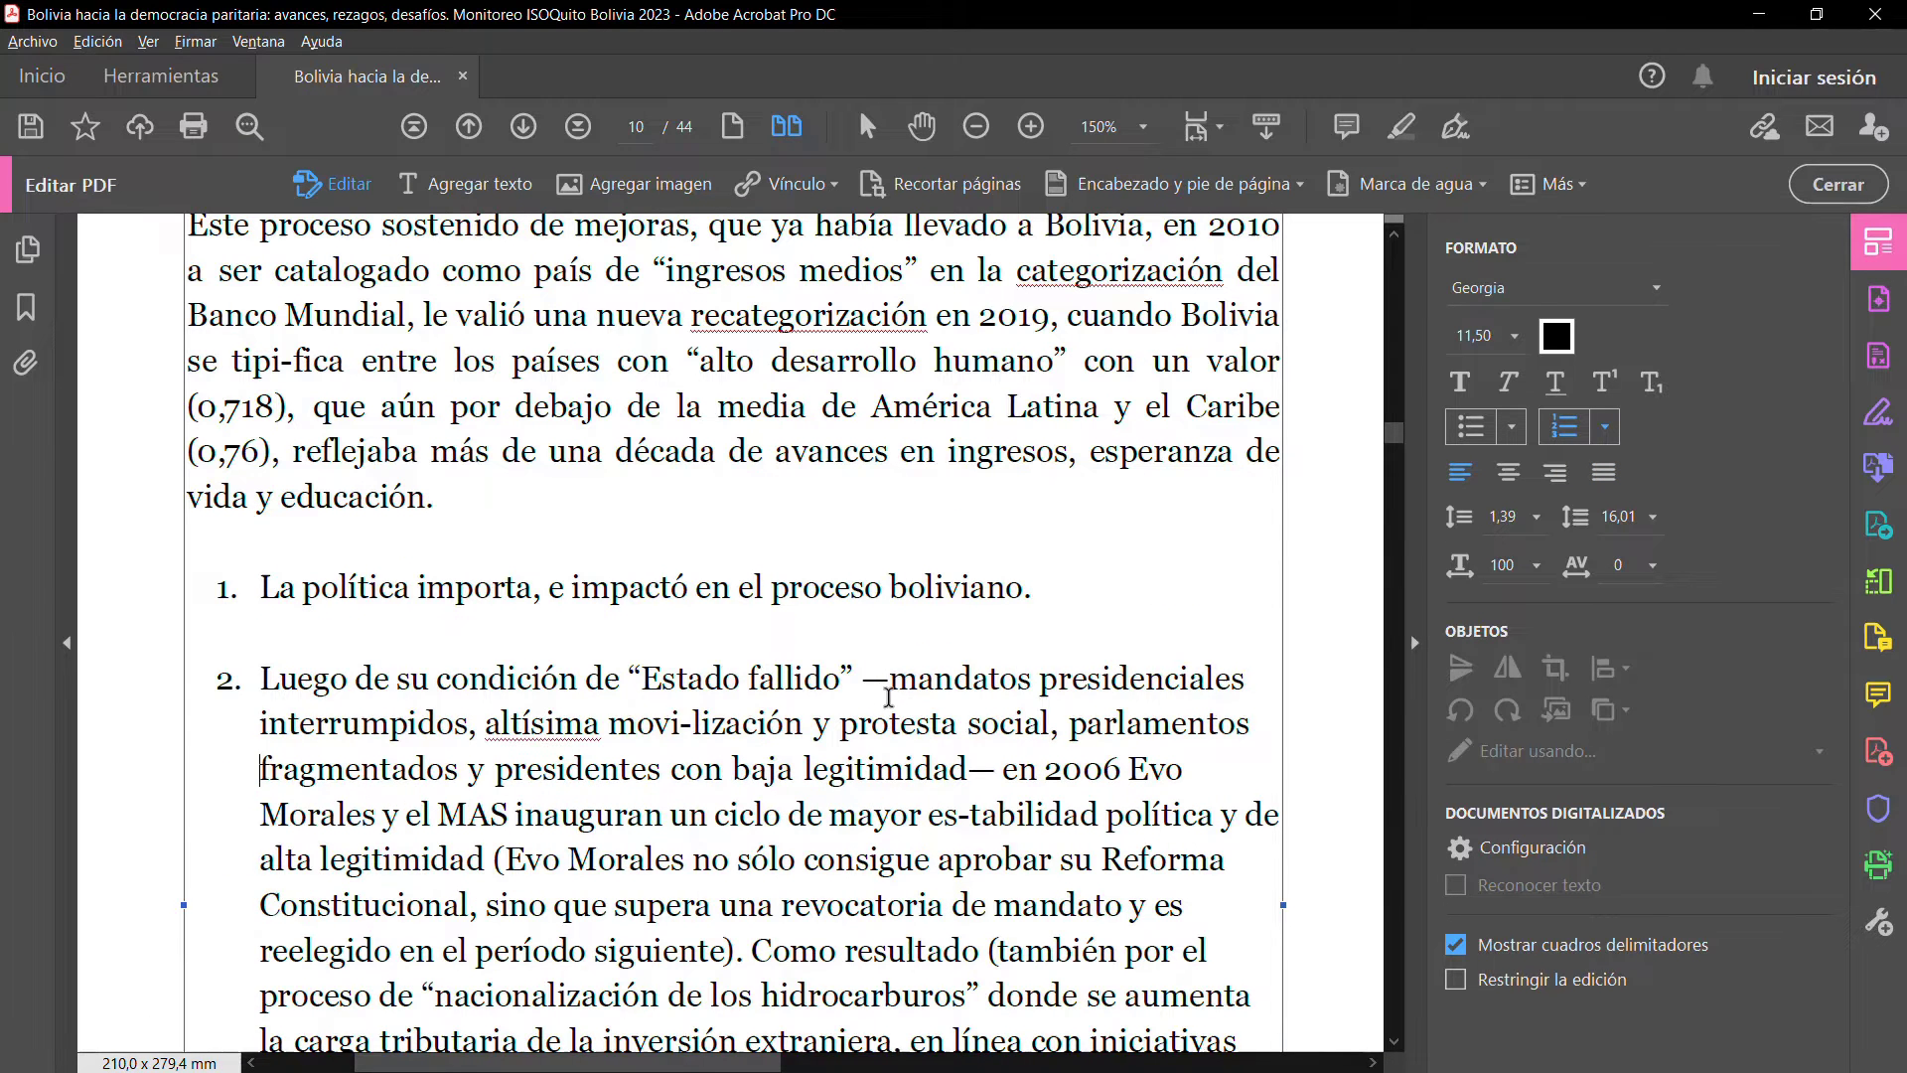
click(887, 685)
key(Return)
scroll(892, 693, down, 3)
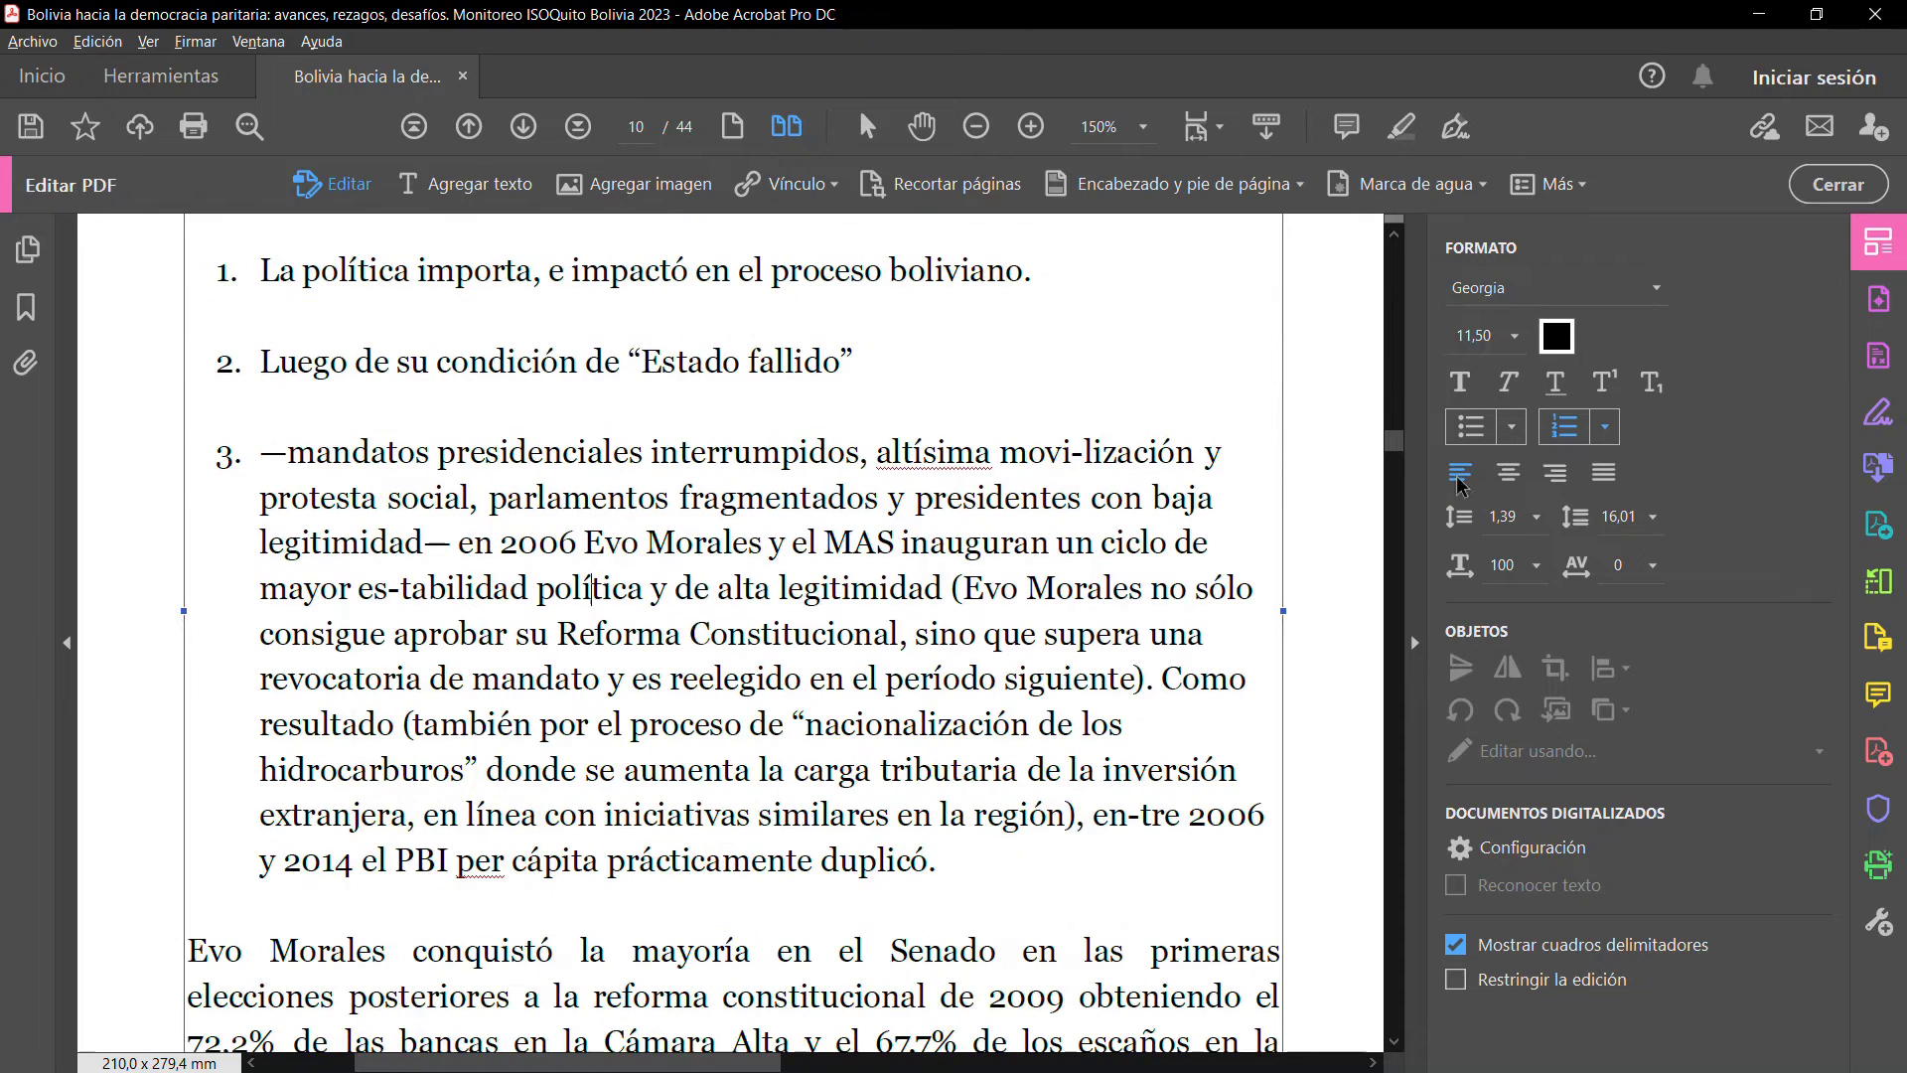
Remove the numbering from the paragraph beginning "—mandatos" and change its alignment to centred, right-aligned and finally justified
click(1564, 426)
click(1531, 549)
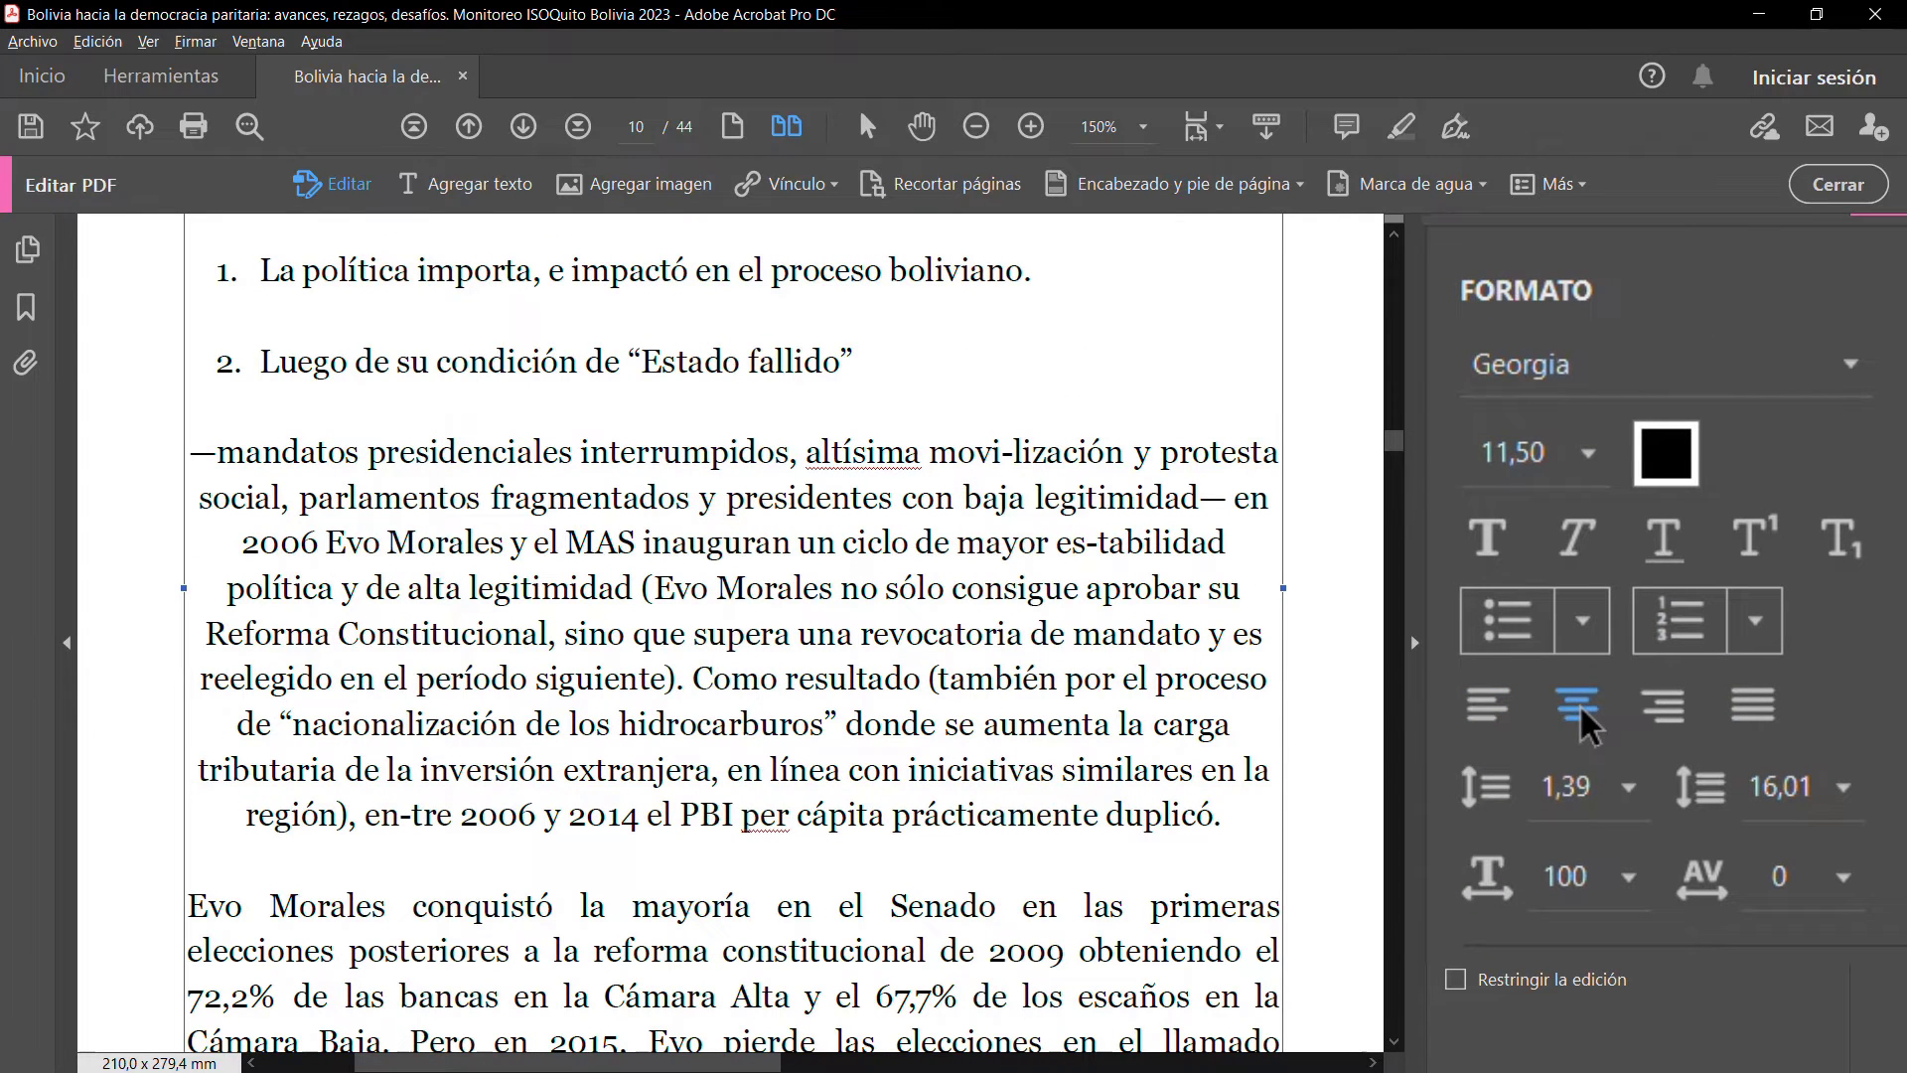
click(1669, 701)
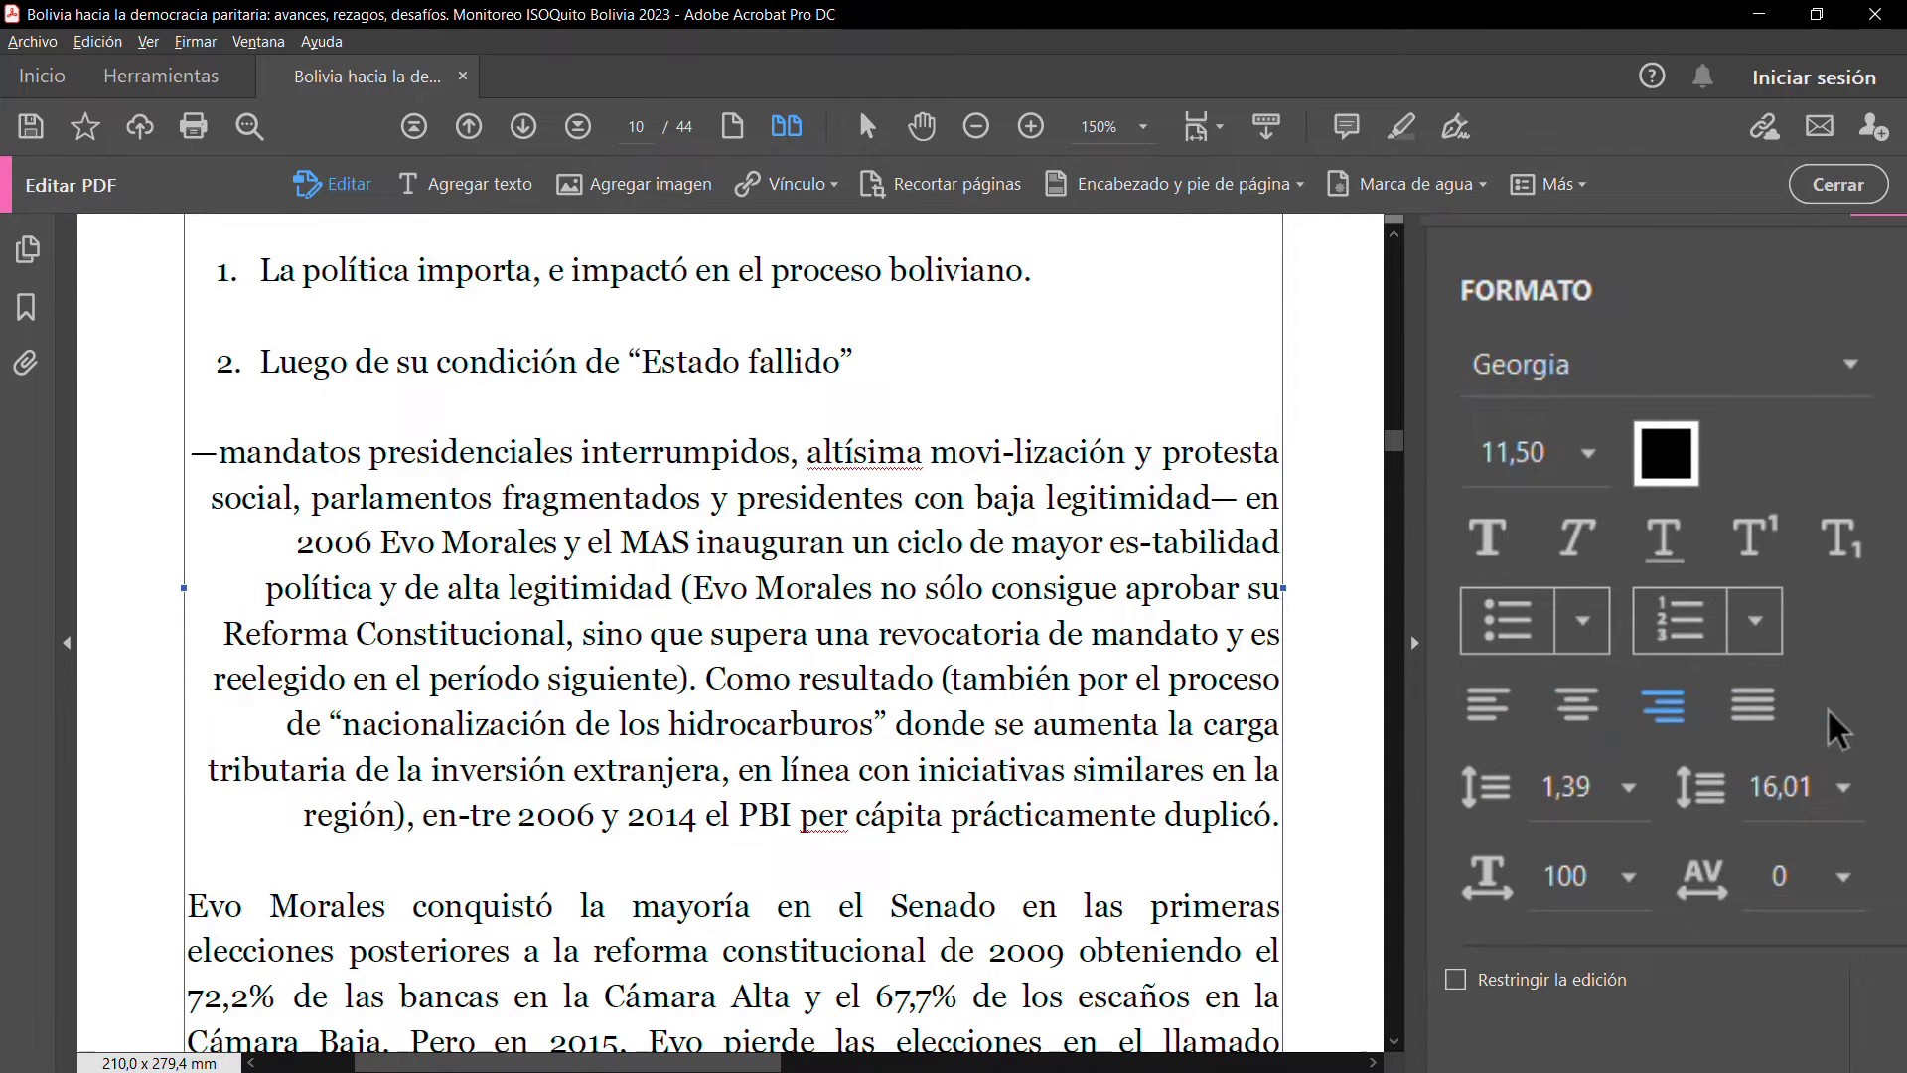
click(1762, 710)
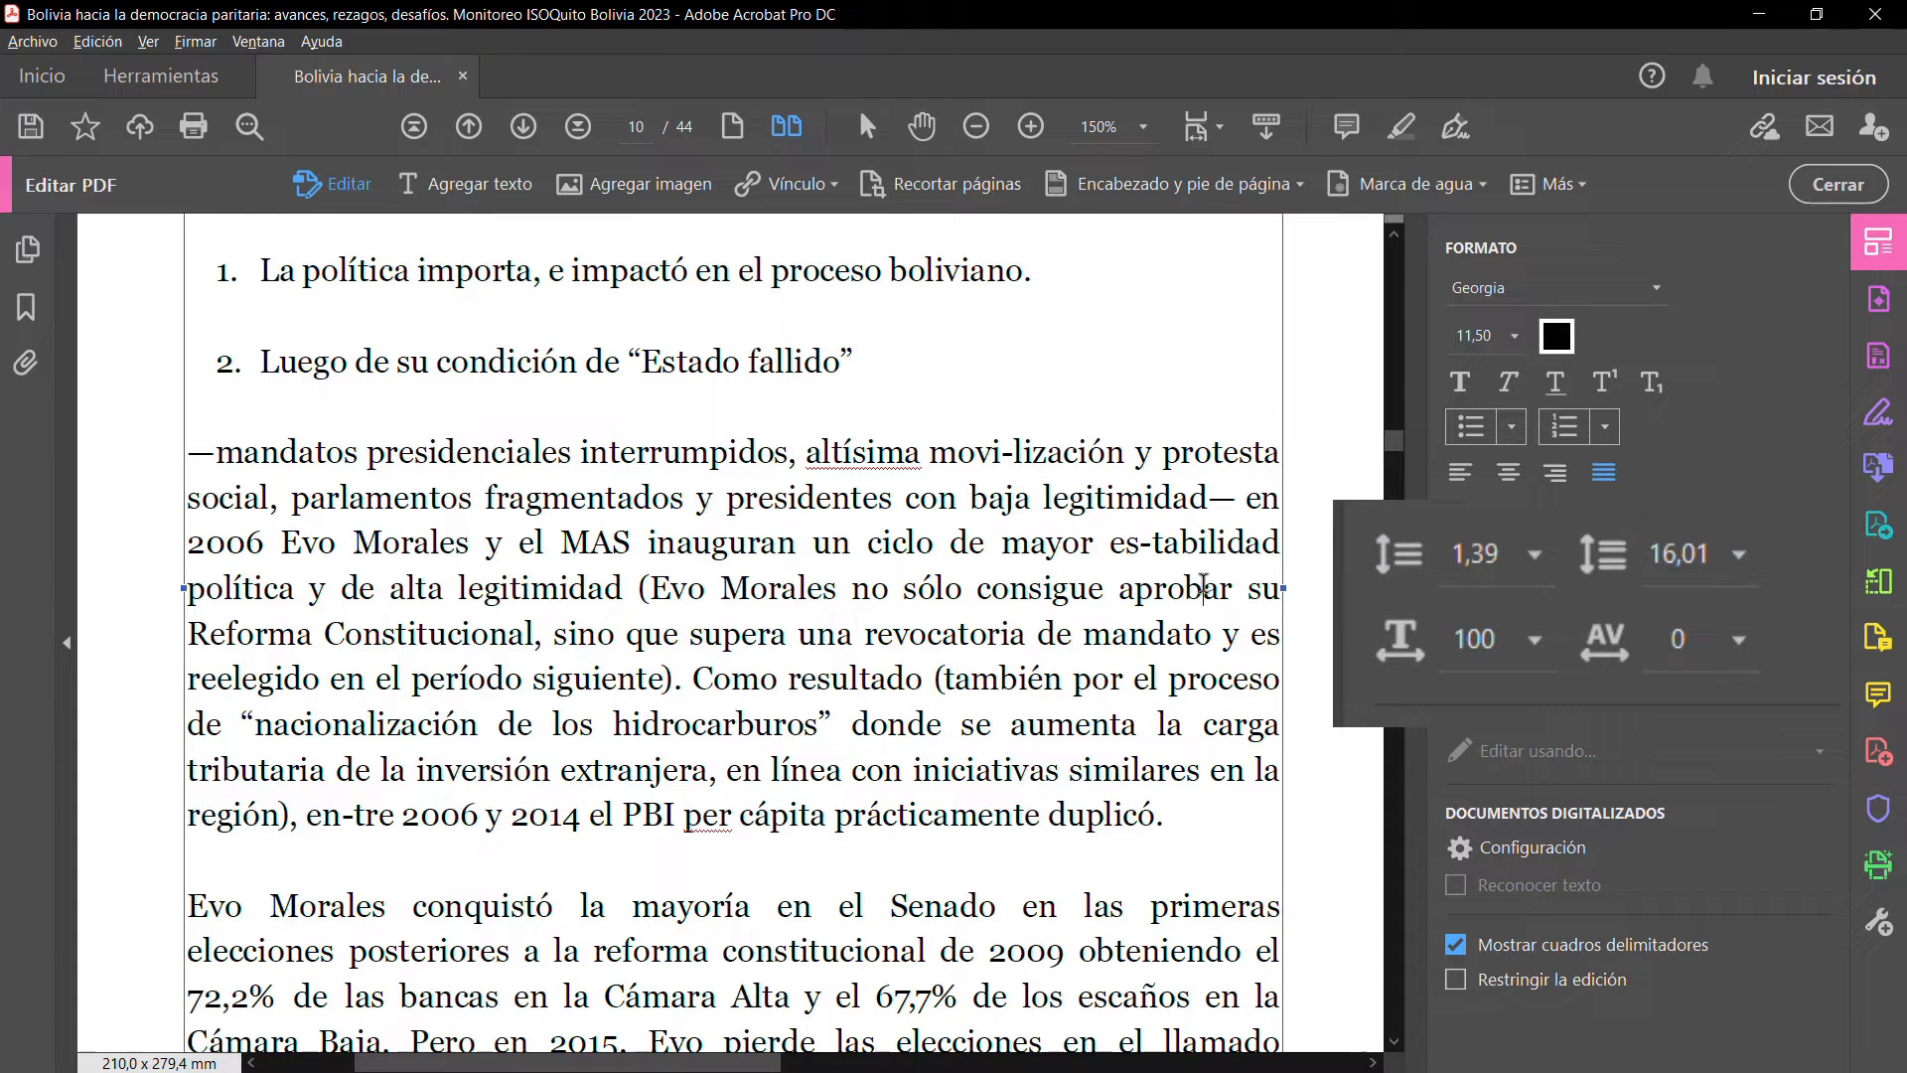
drag(1203, 588, 1218, 677)
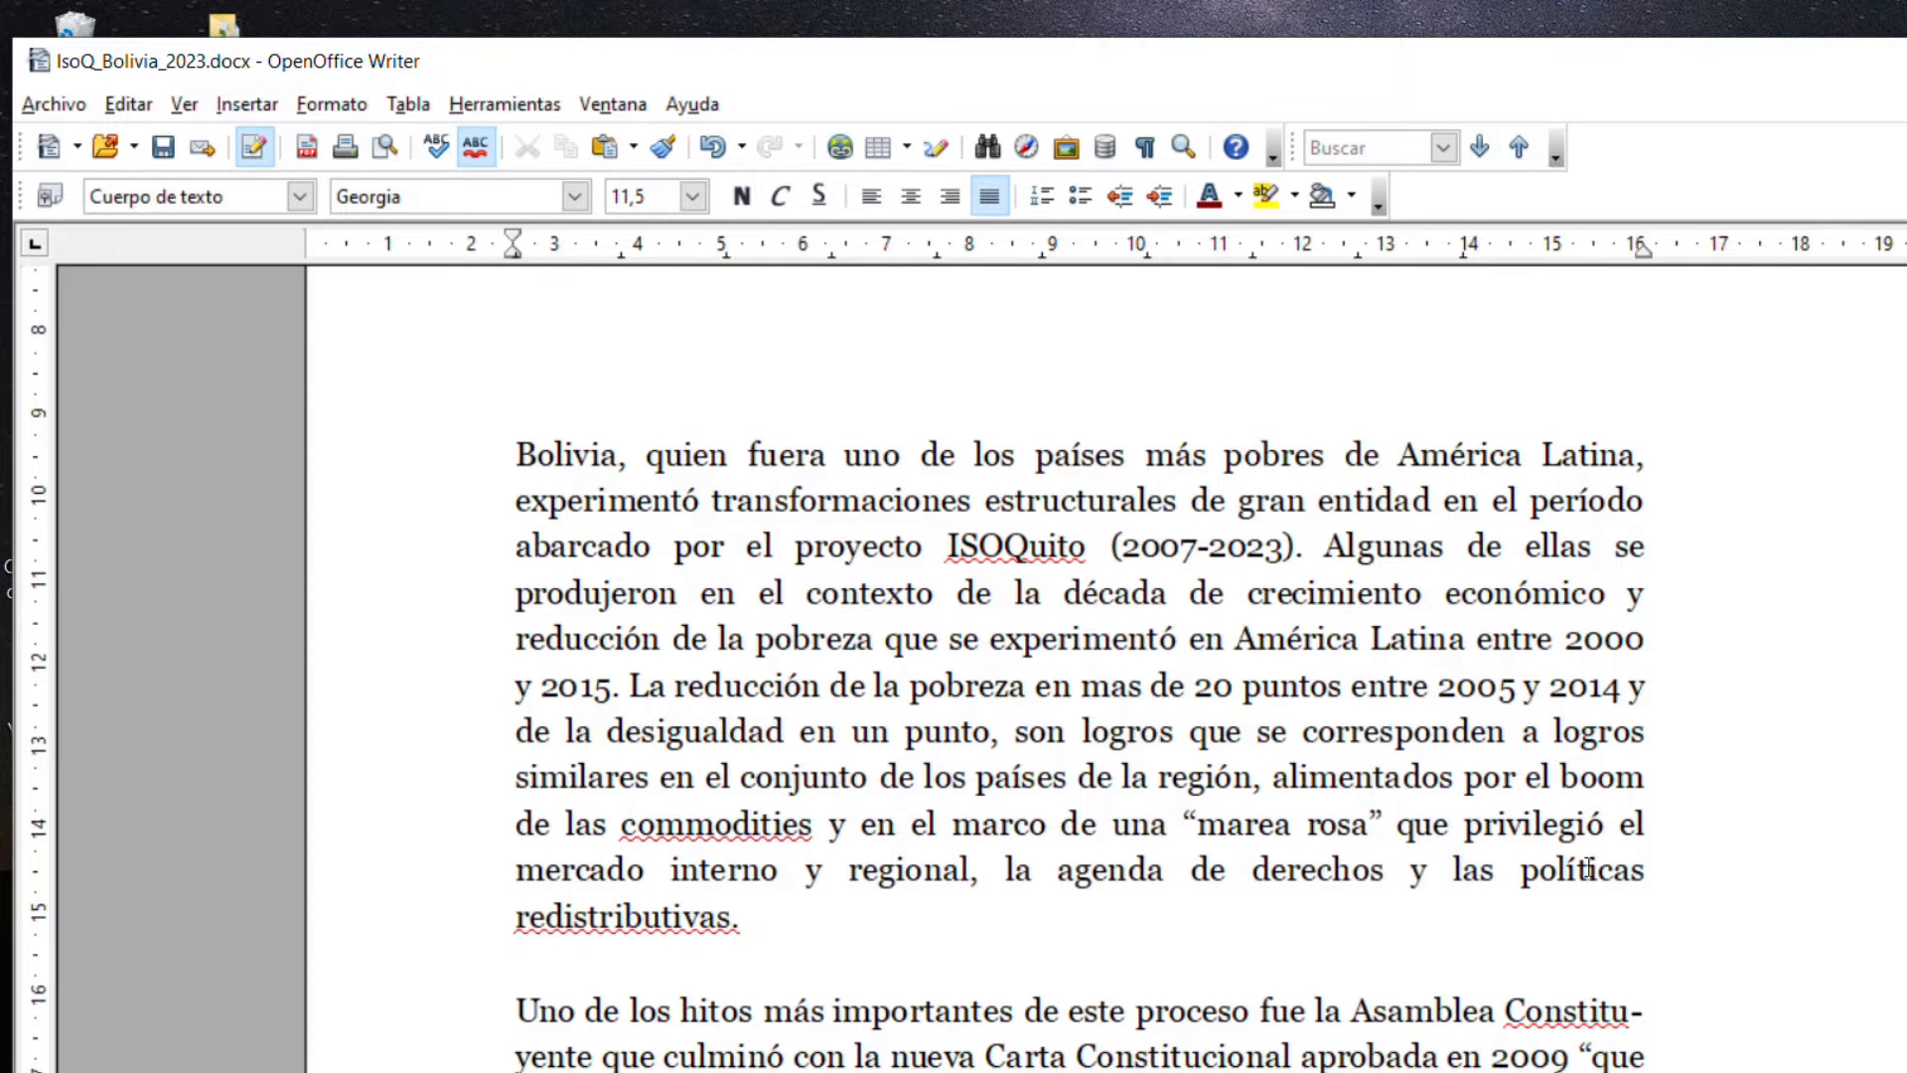
In OpenOffice Writer, copy the whole paragraph beginning "Bolivia, quien fuera uno de los países" from IsoQ_Bolivia_2023.docx
drag(515, 453, 754, 899)
key(ctrl+c)
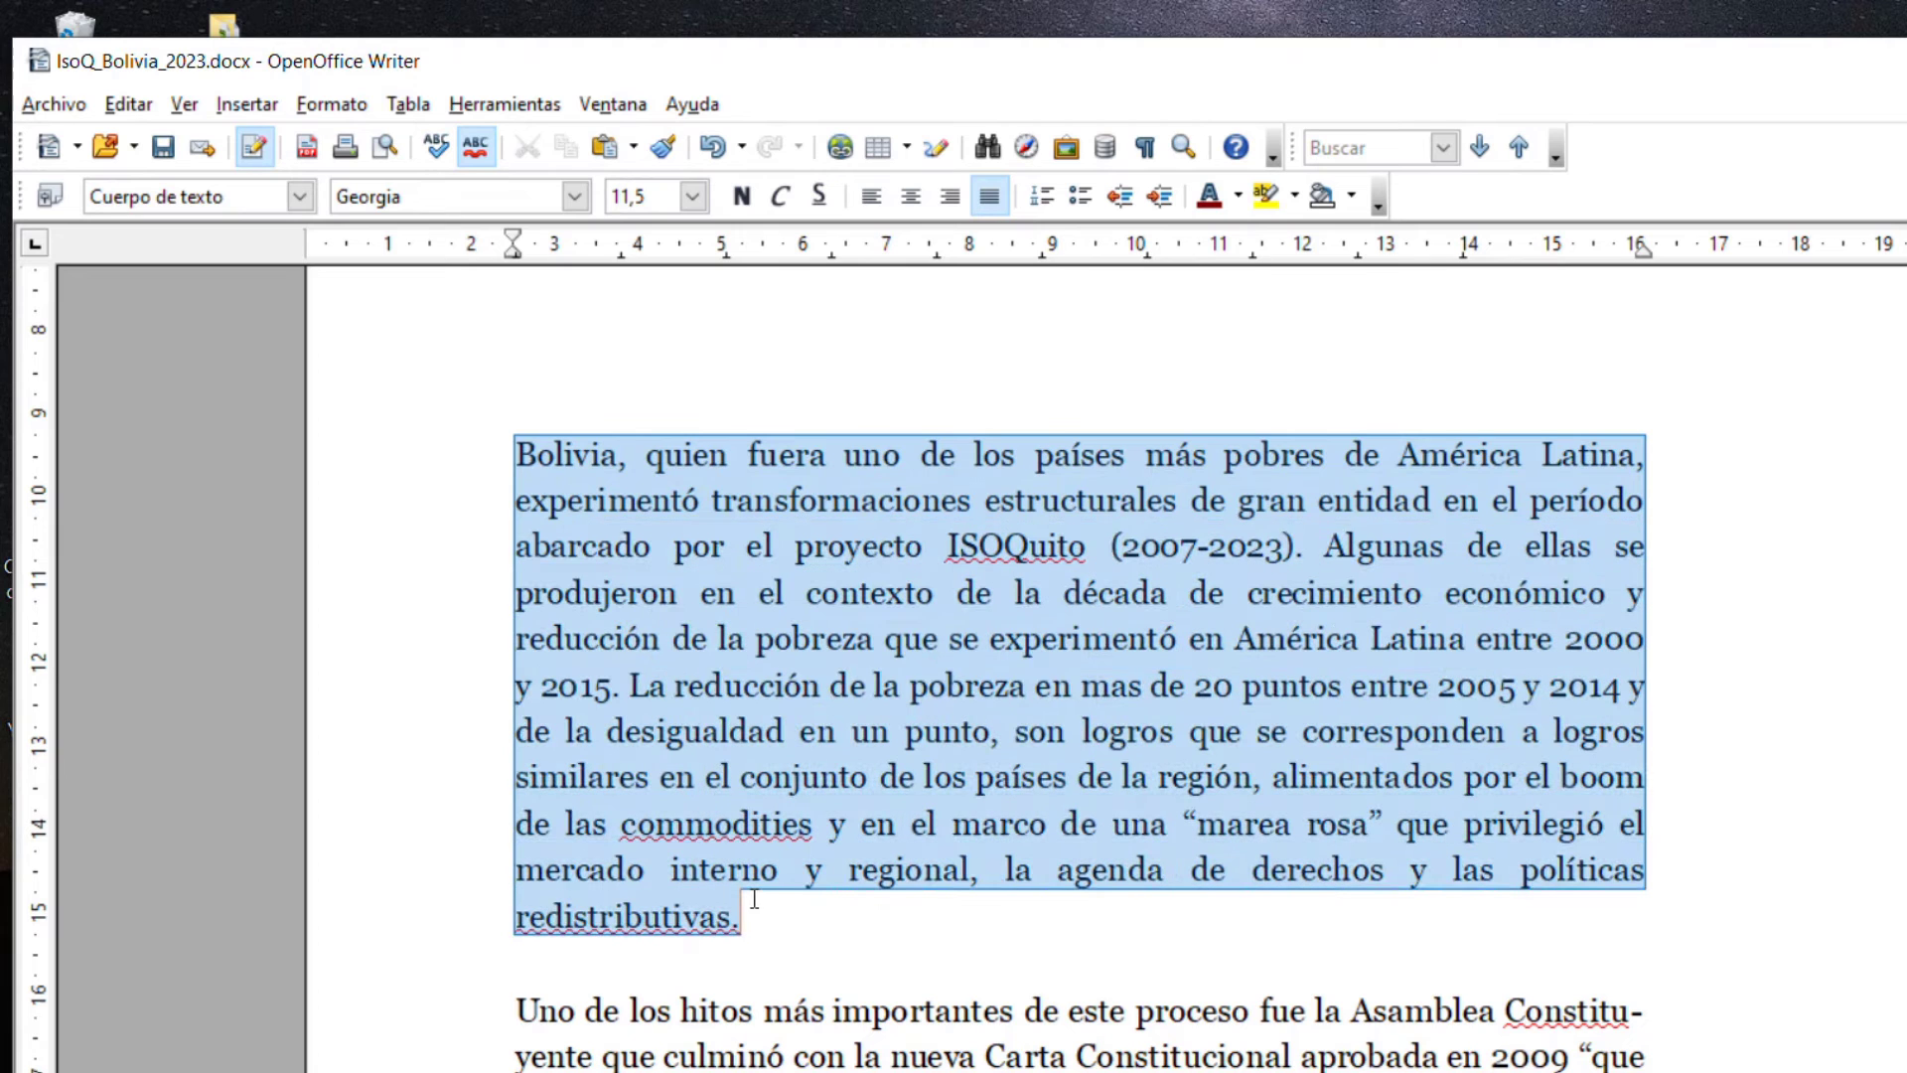
click(128, 103)
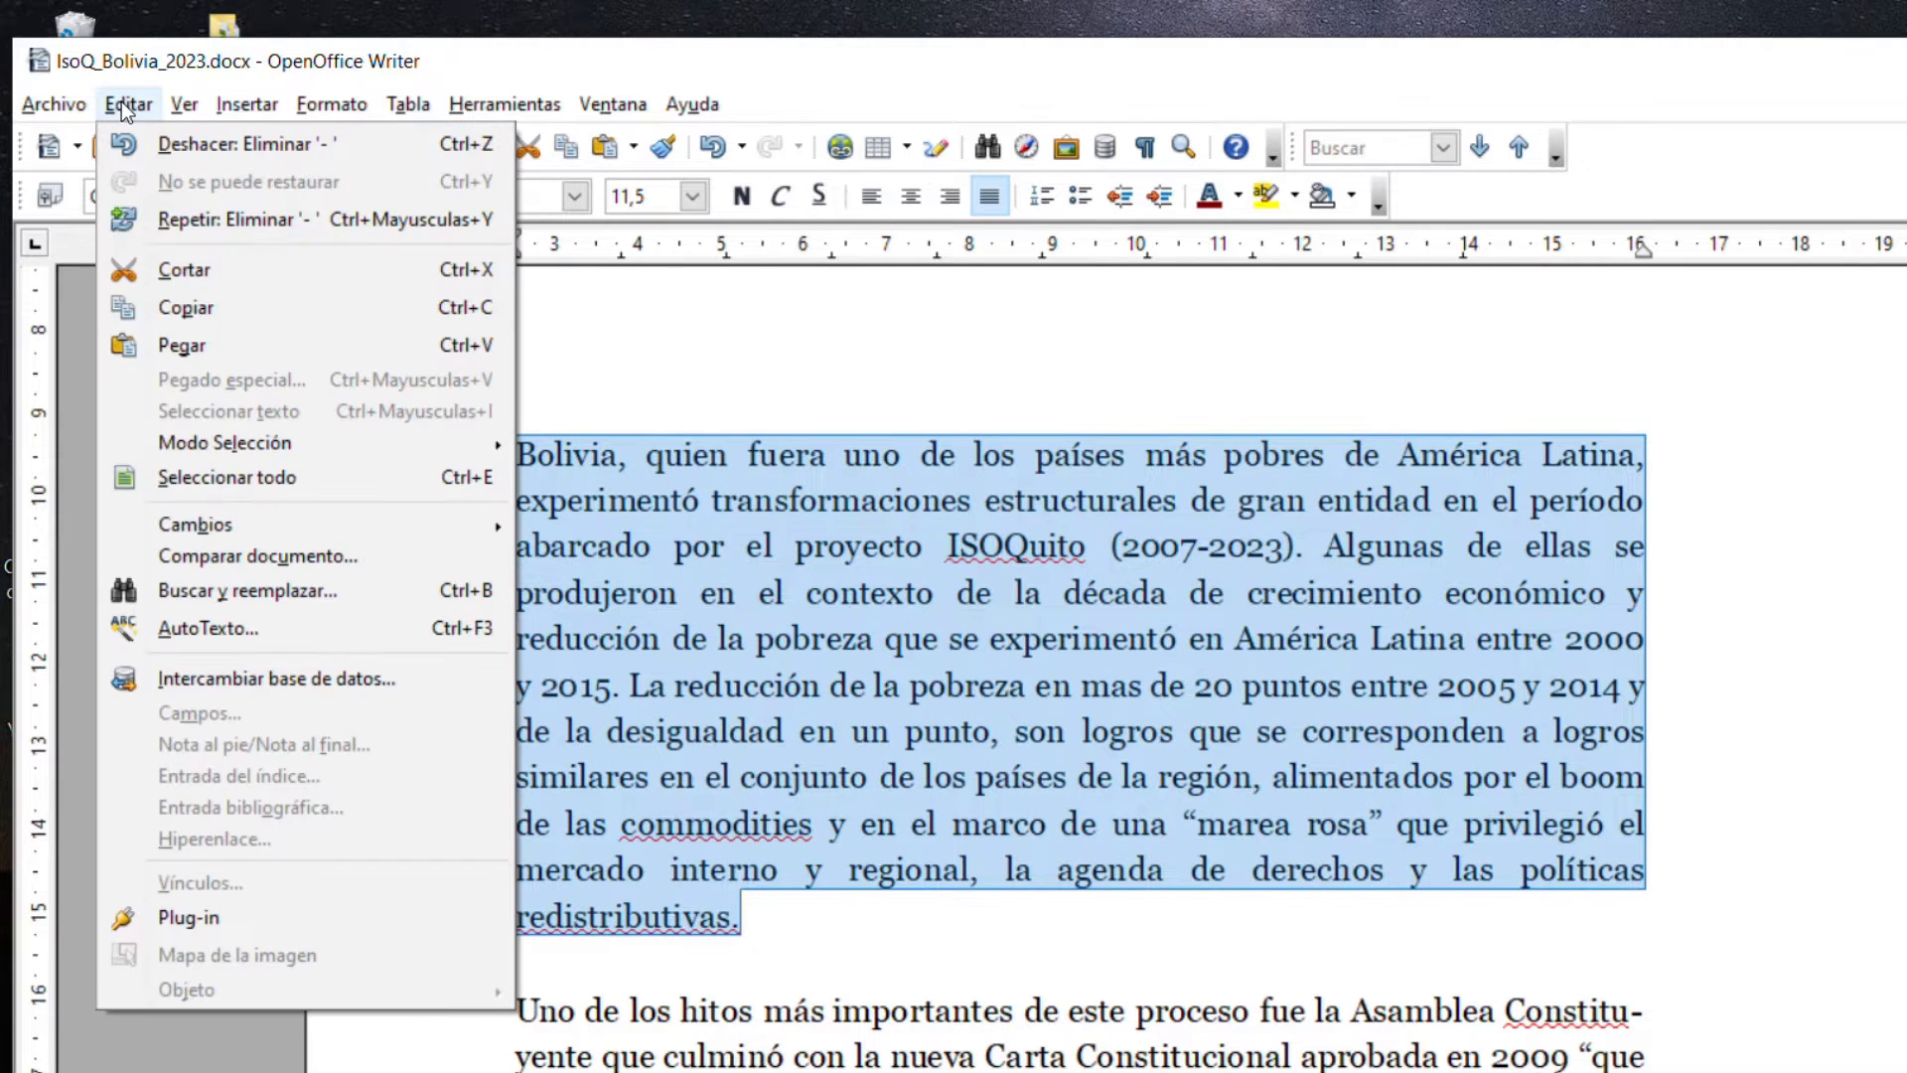
click(177, 308)
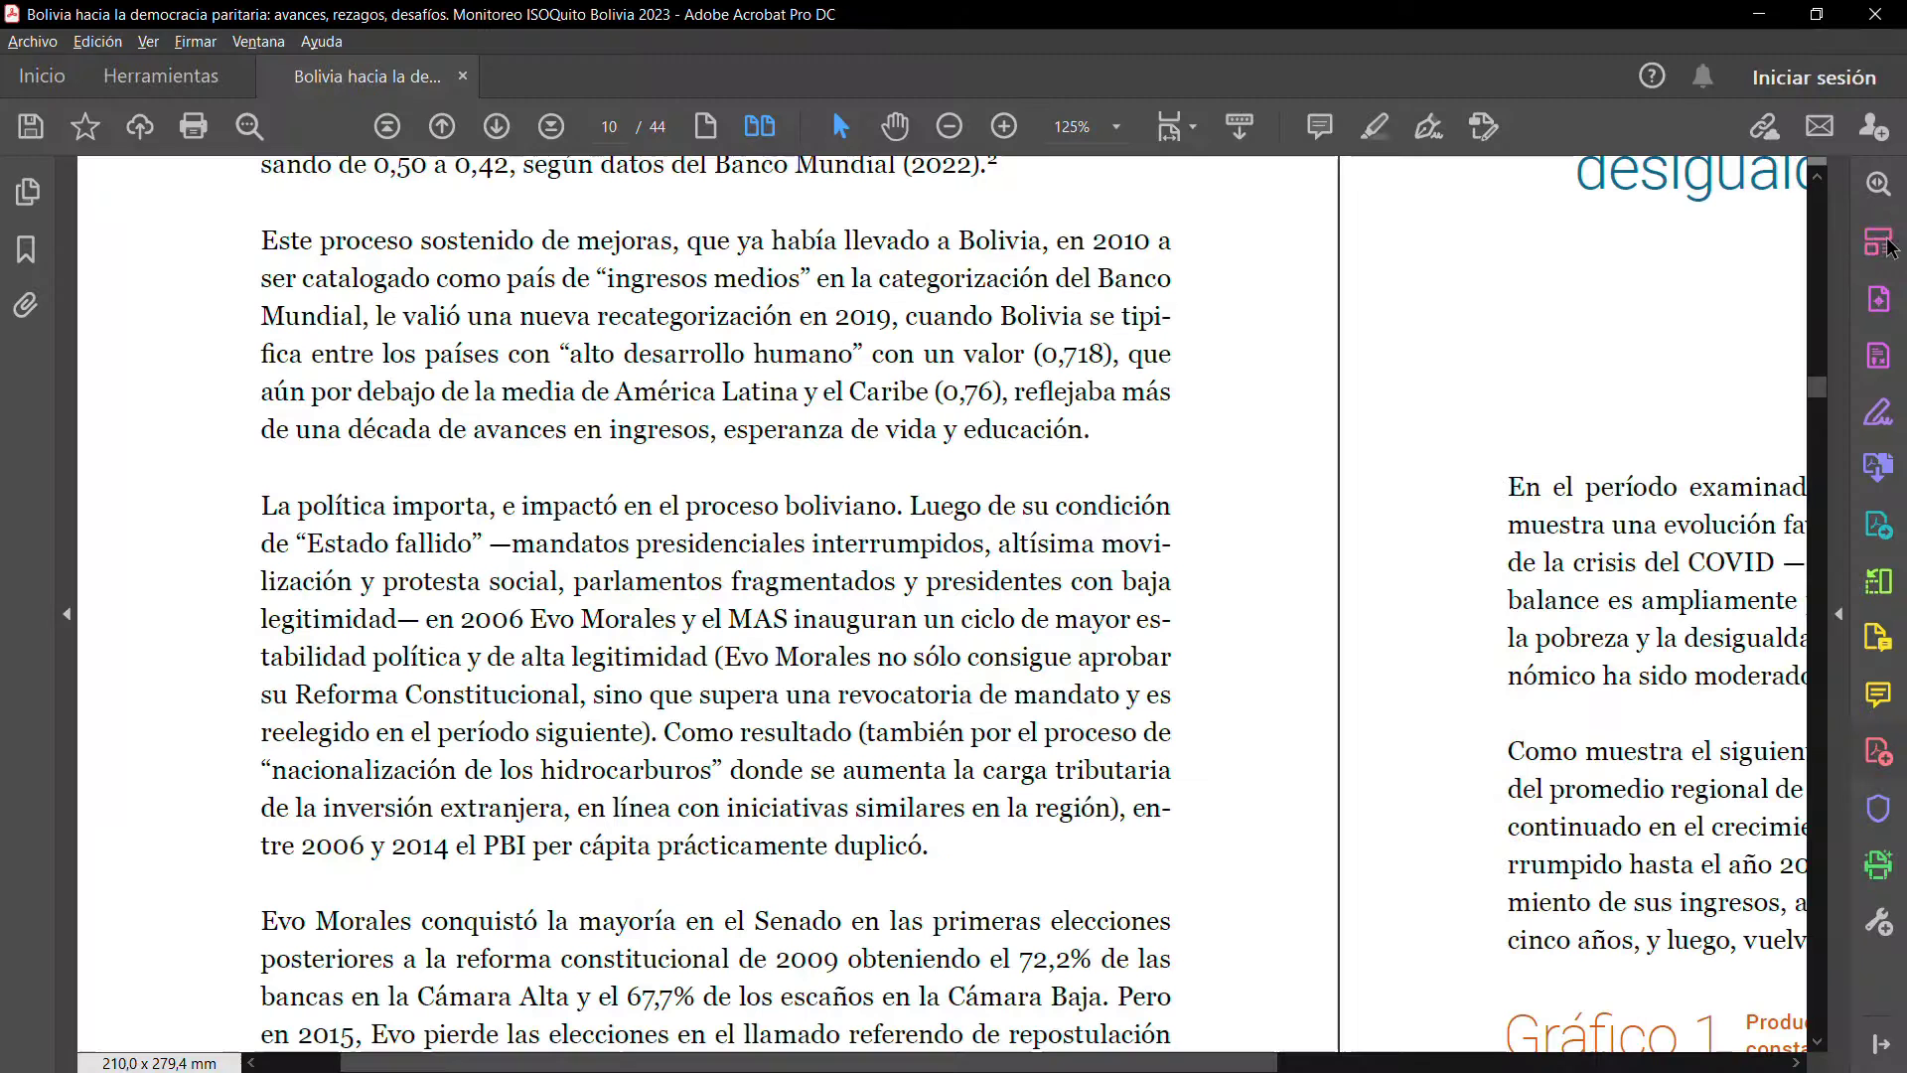
Switch to Acrobat, start editing the PDF and replace page 10's paragraph beginning "Este proceso sostenido de mejoras" with the copied text
key(alt+Tab)
click(1889, 246)
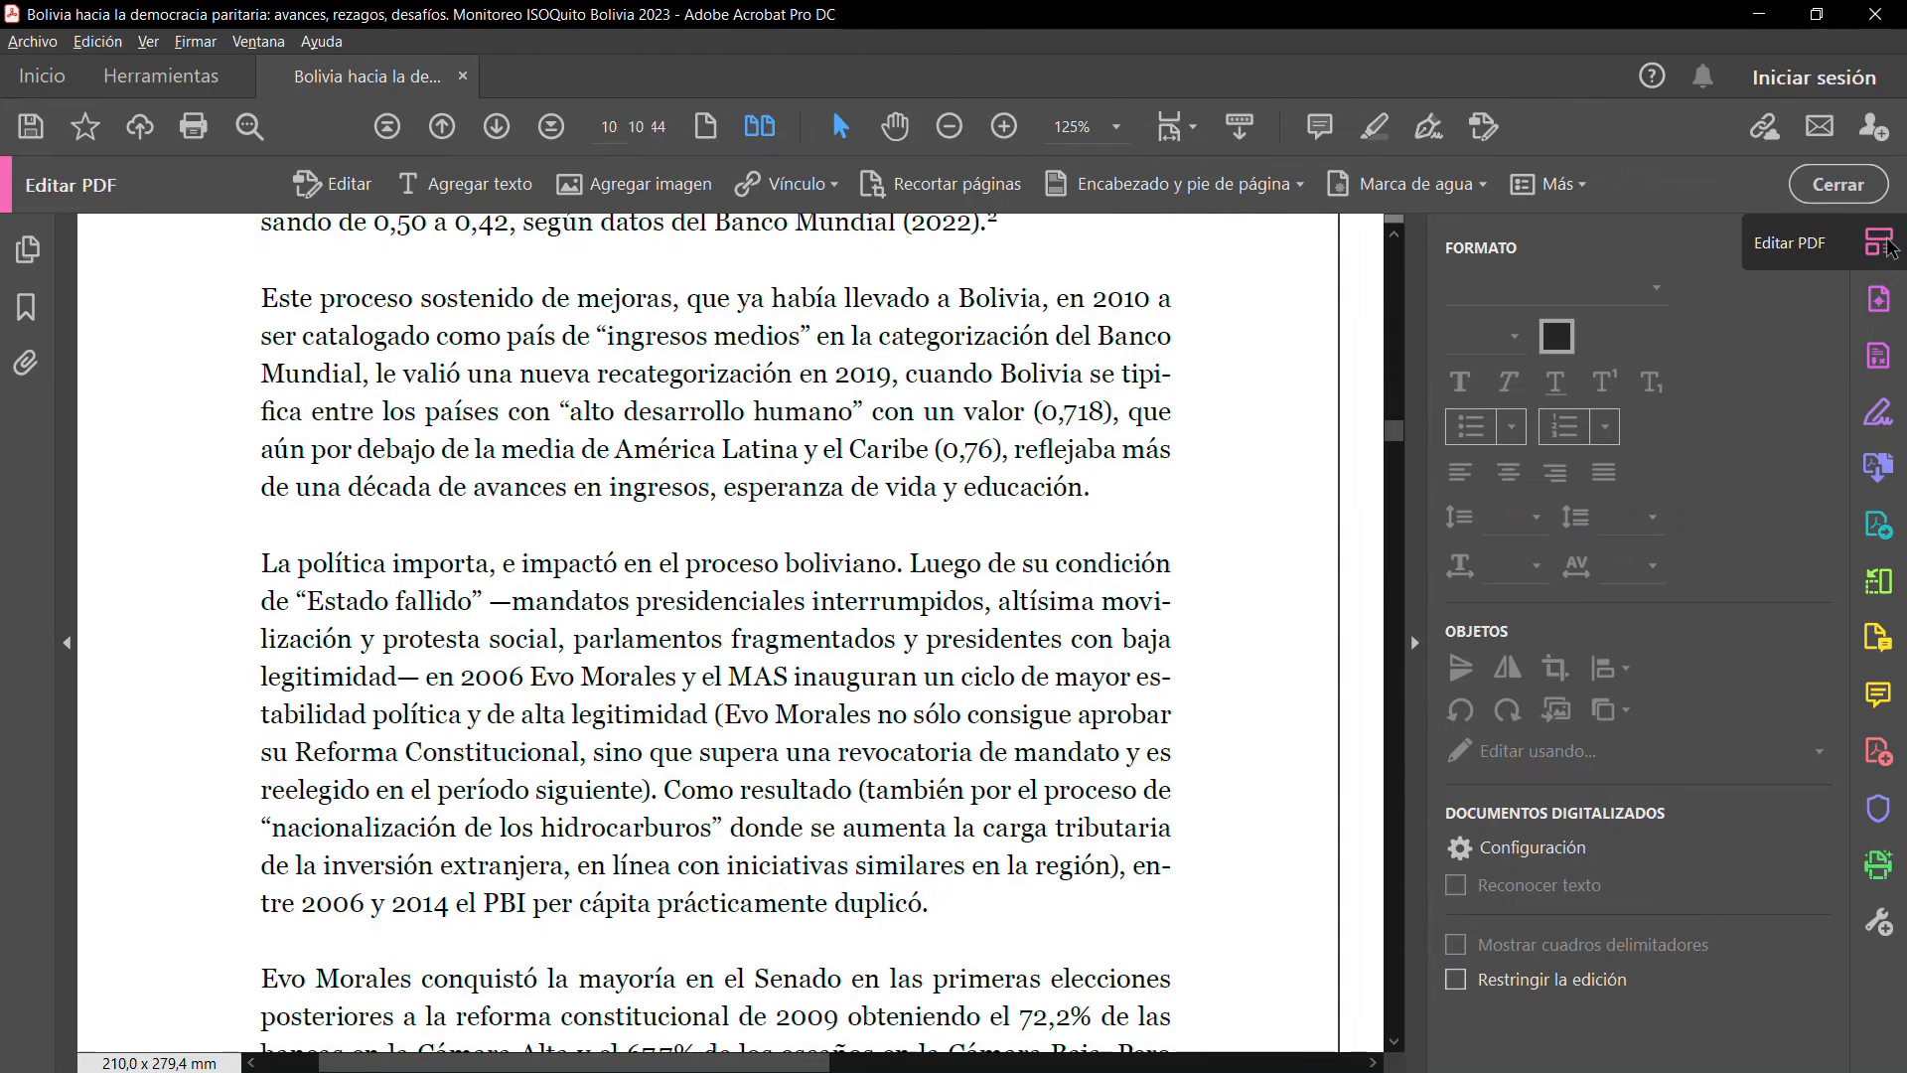
drag(261, 300, 1092, 472)
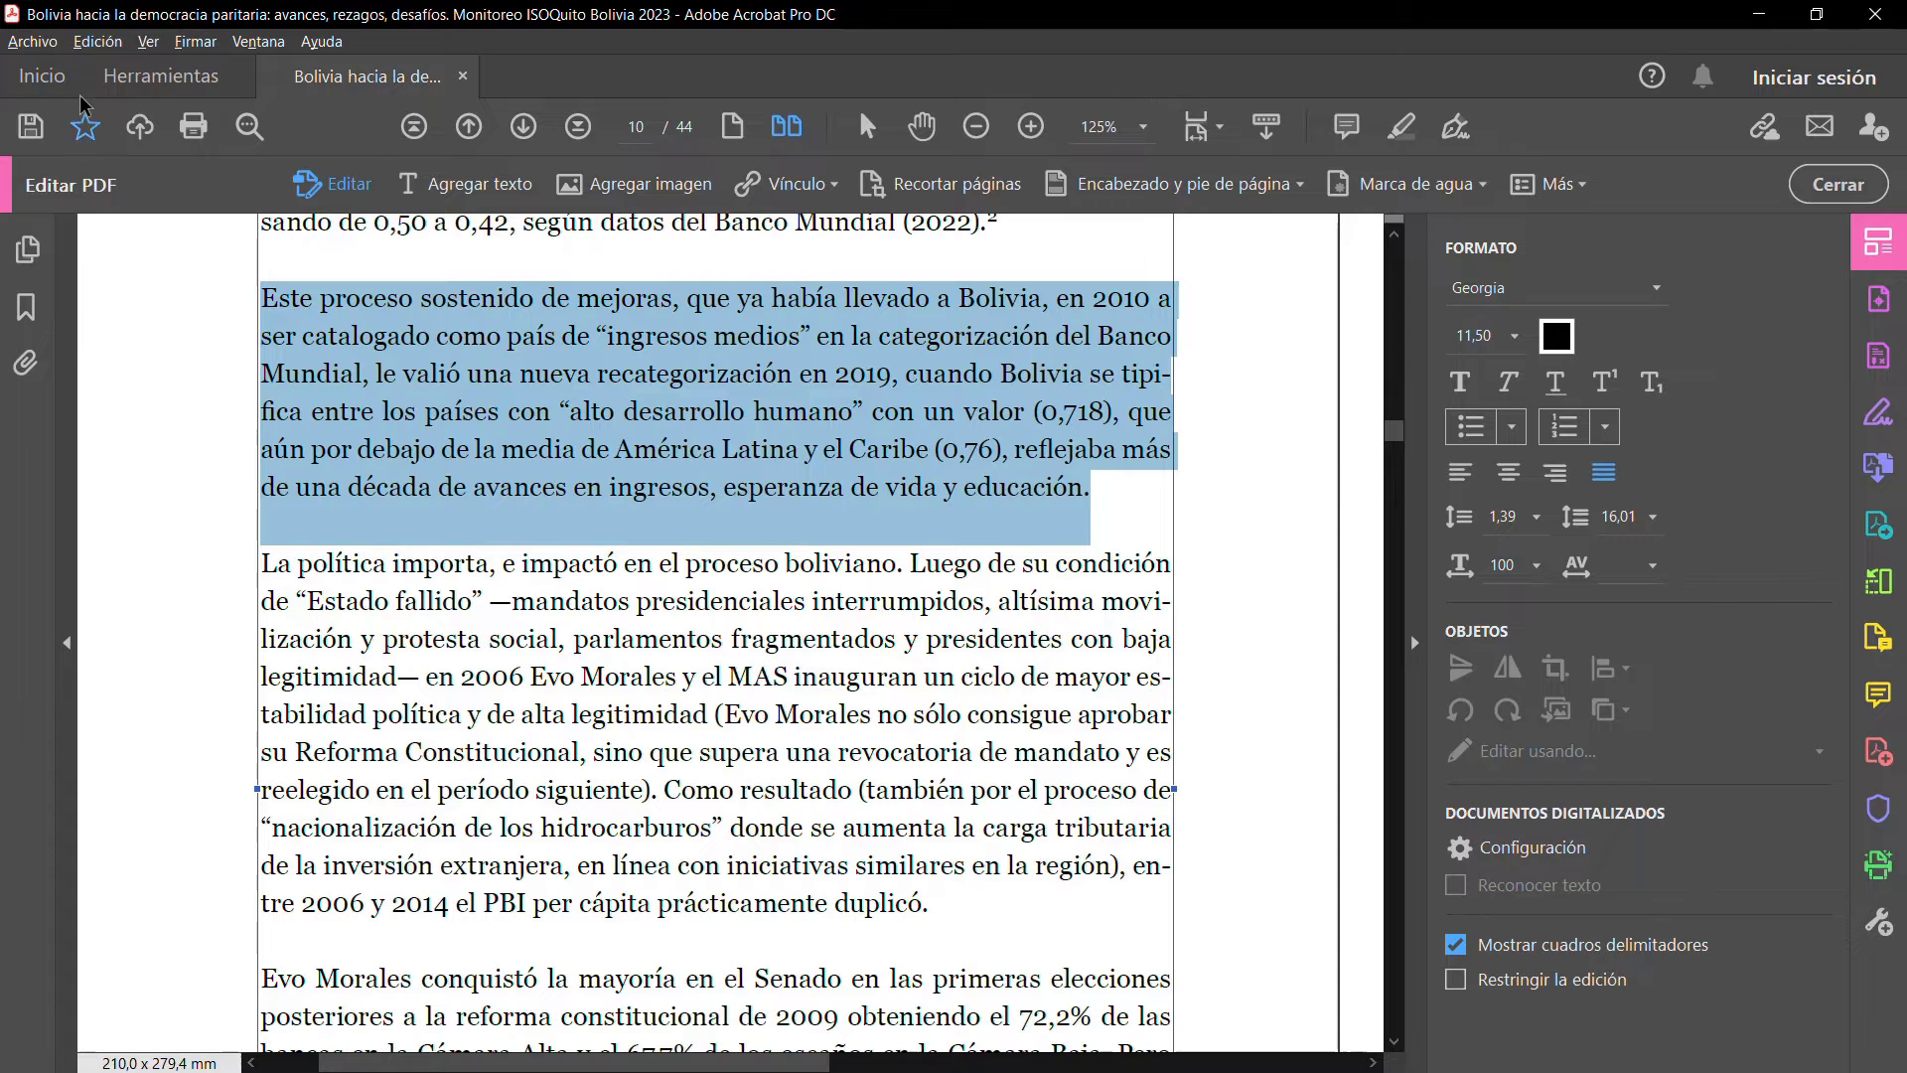
click(98, 42)
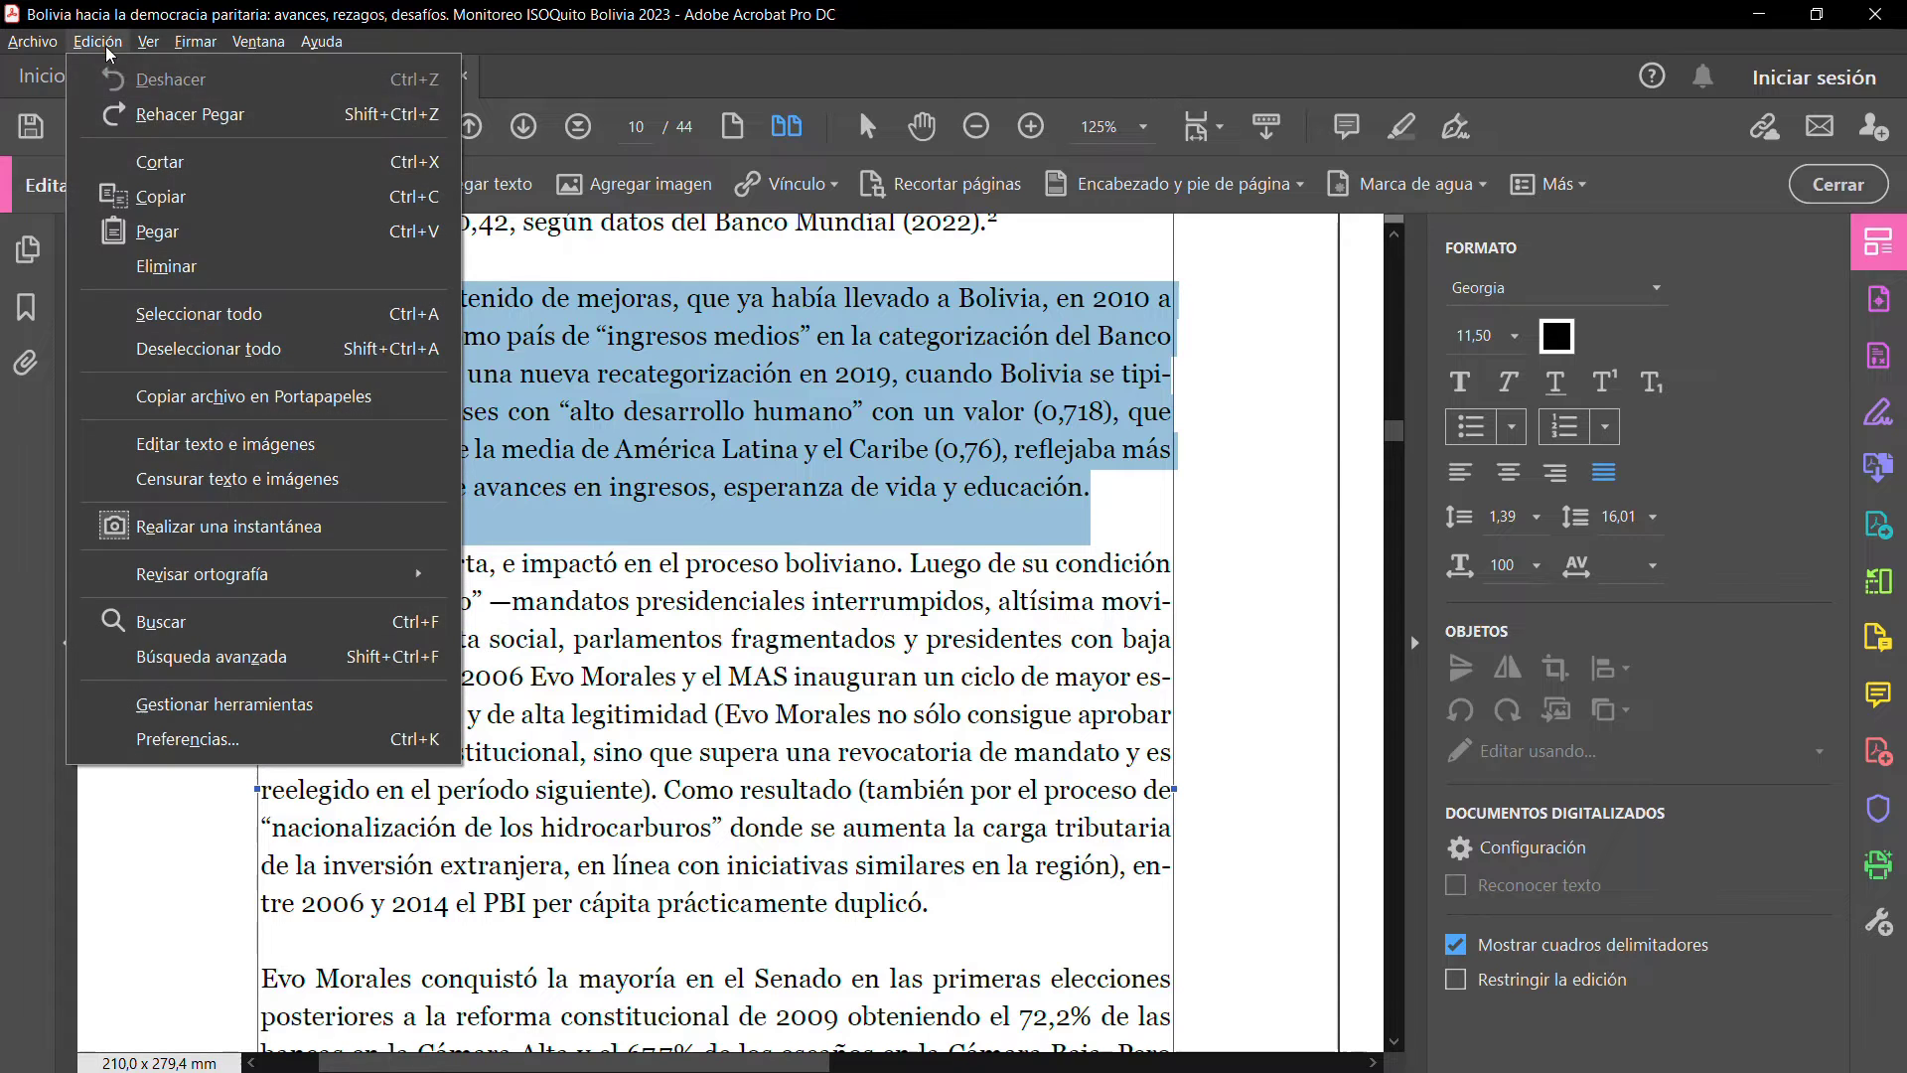
click(147, 235)
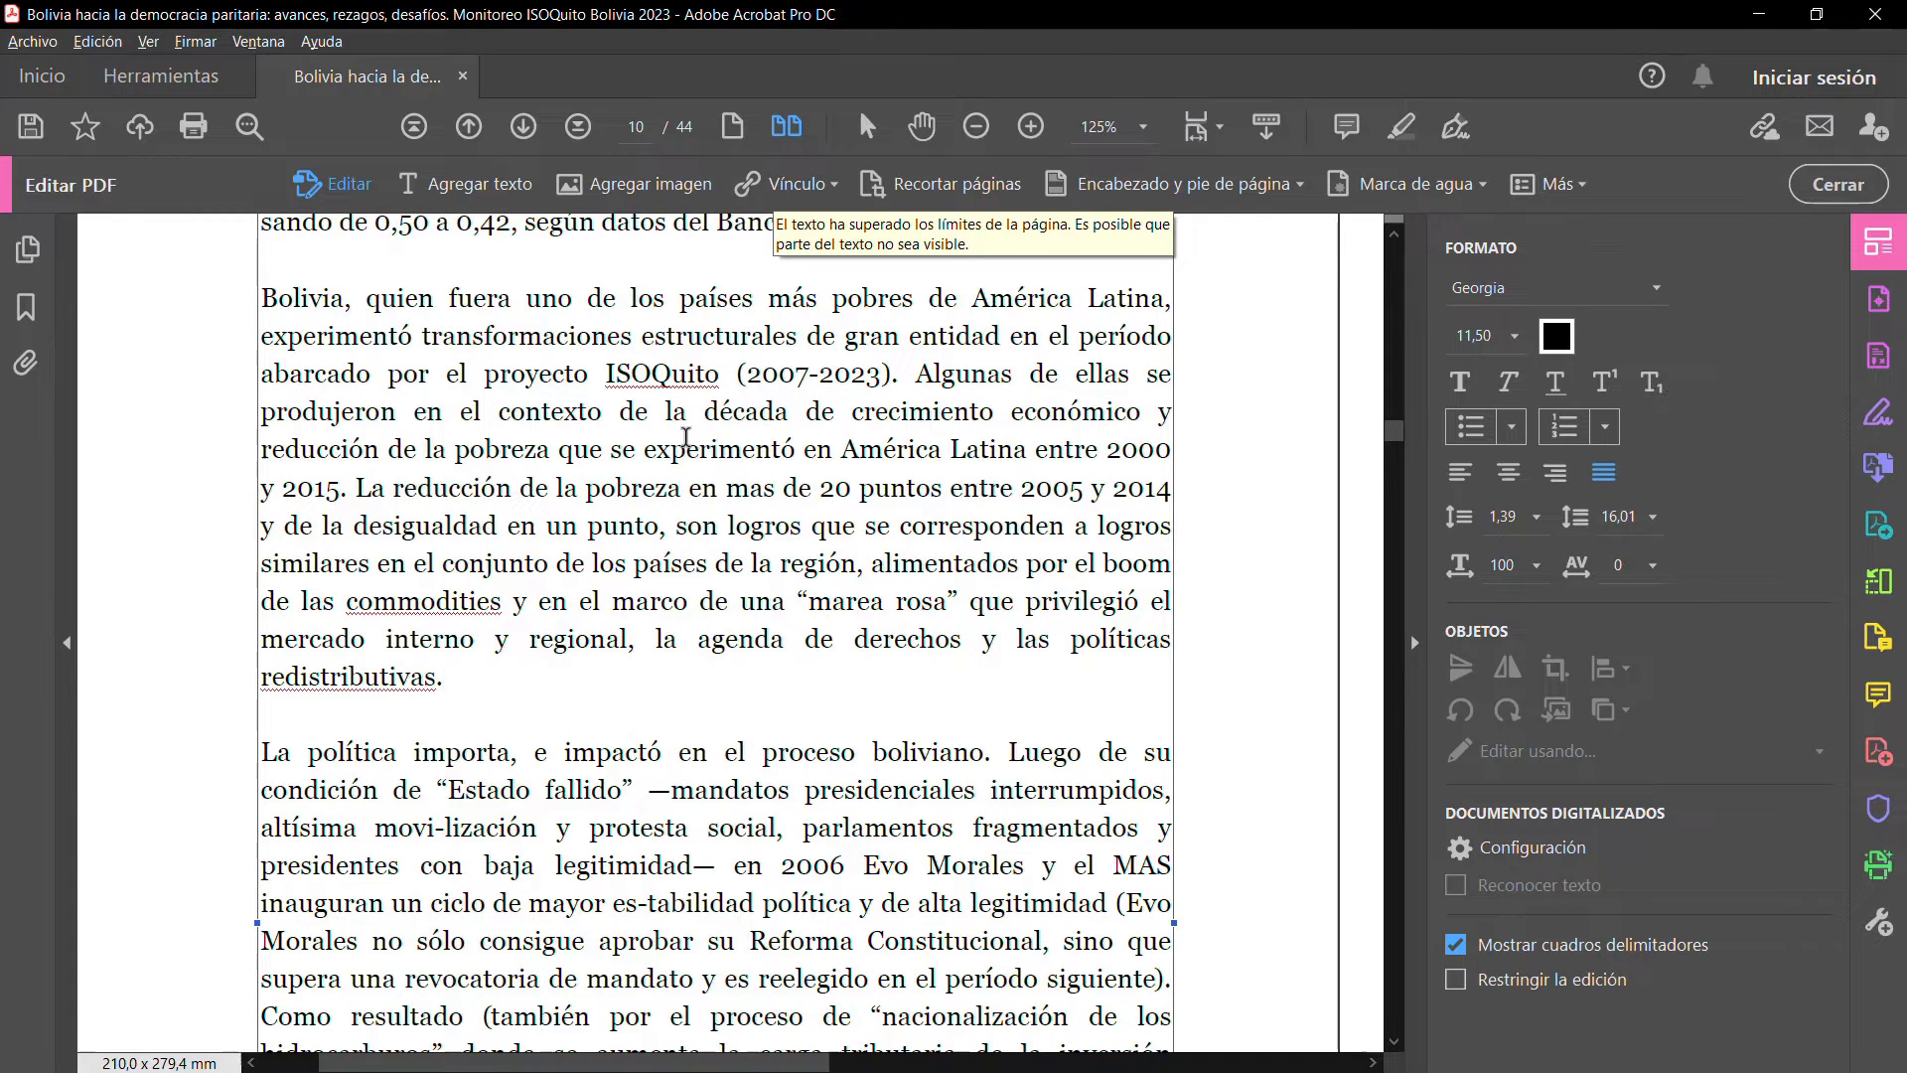
Check the hyphenated words "movi-lización" and "es-tabilidad" in the reflowed text on page 10 and undo the paragraph replacement
scroll(688, 440, down, 1)
scroll(688, 442, down, 1)
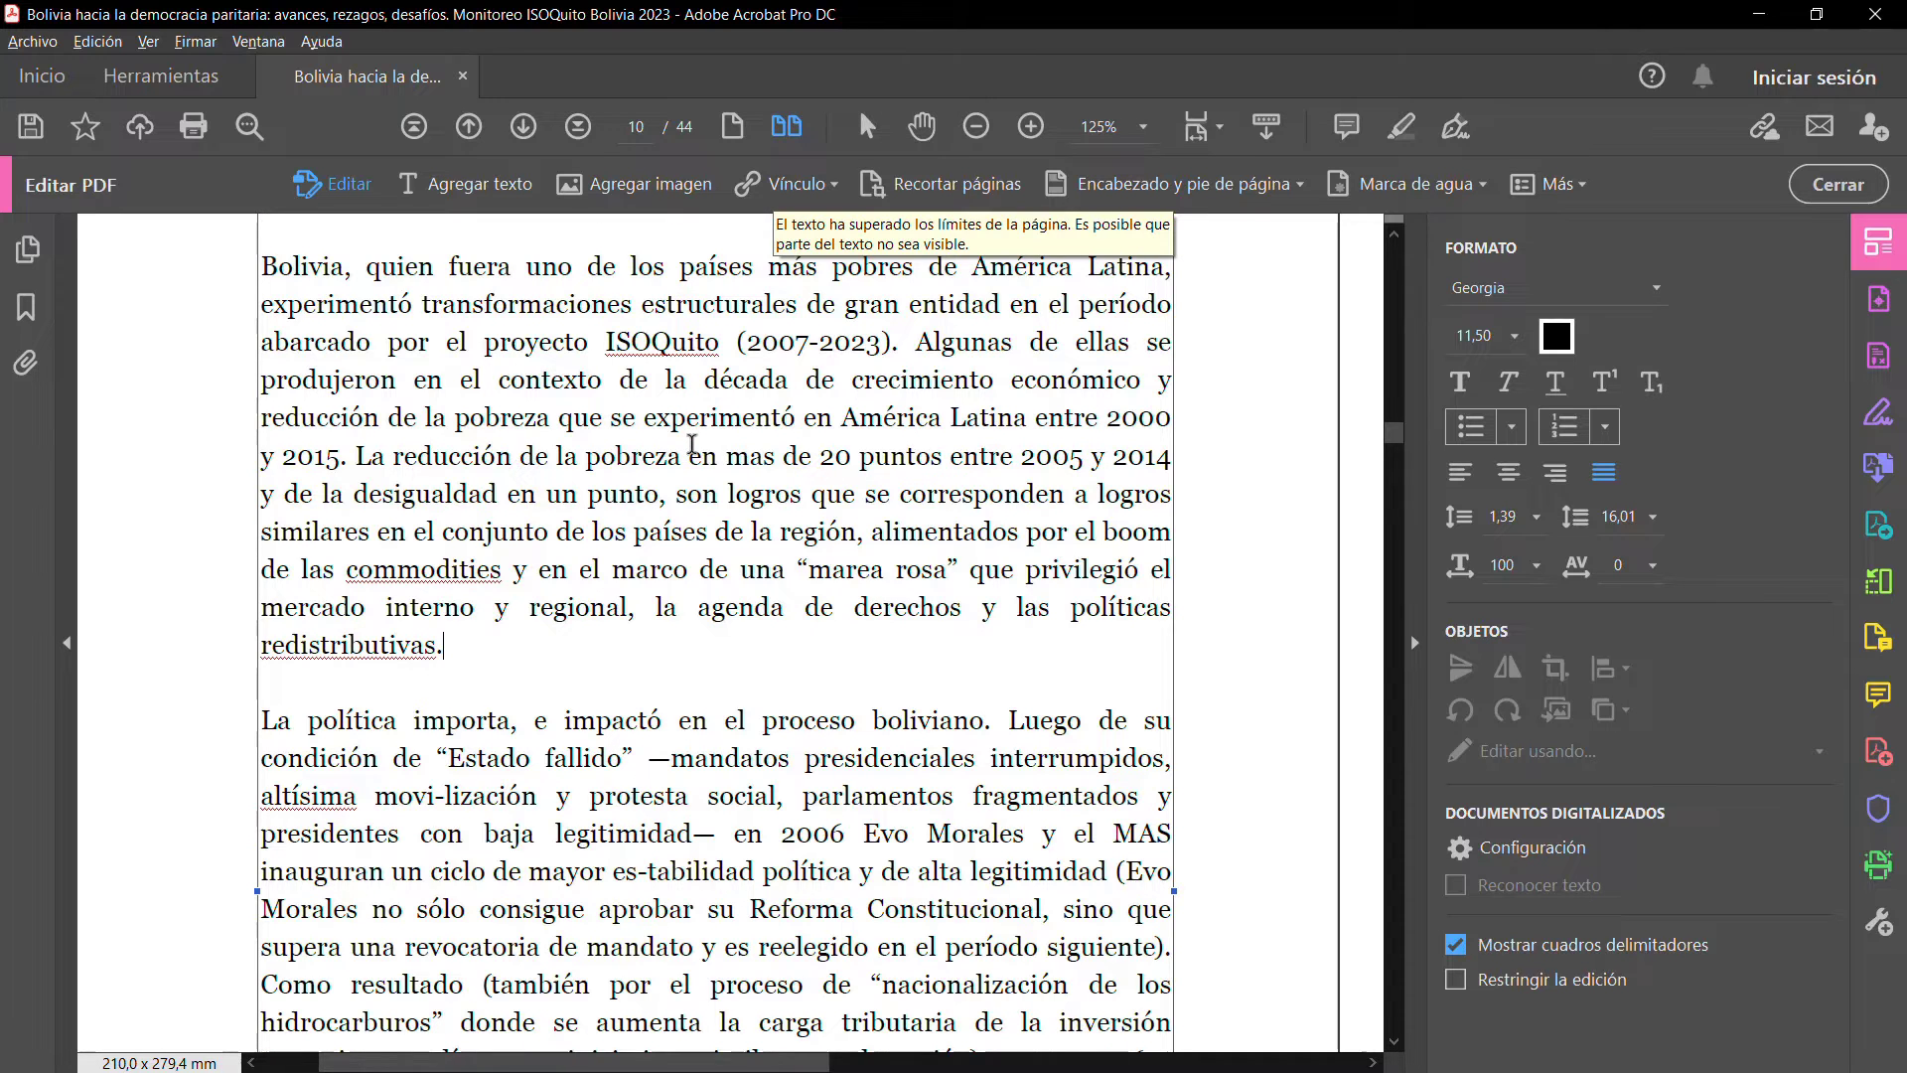
scroll(693, 444, down, 5)
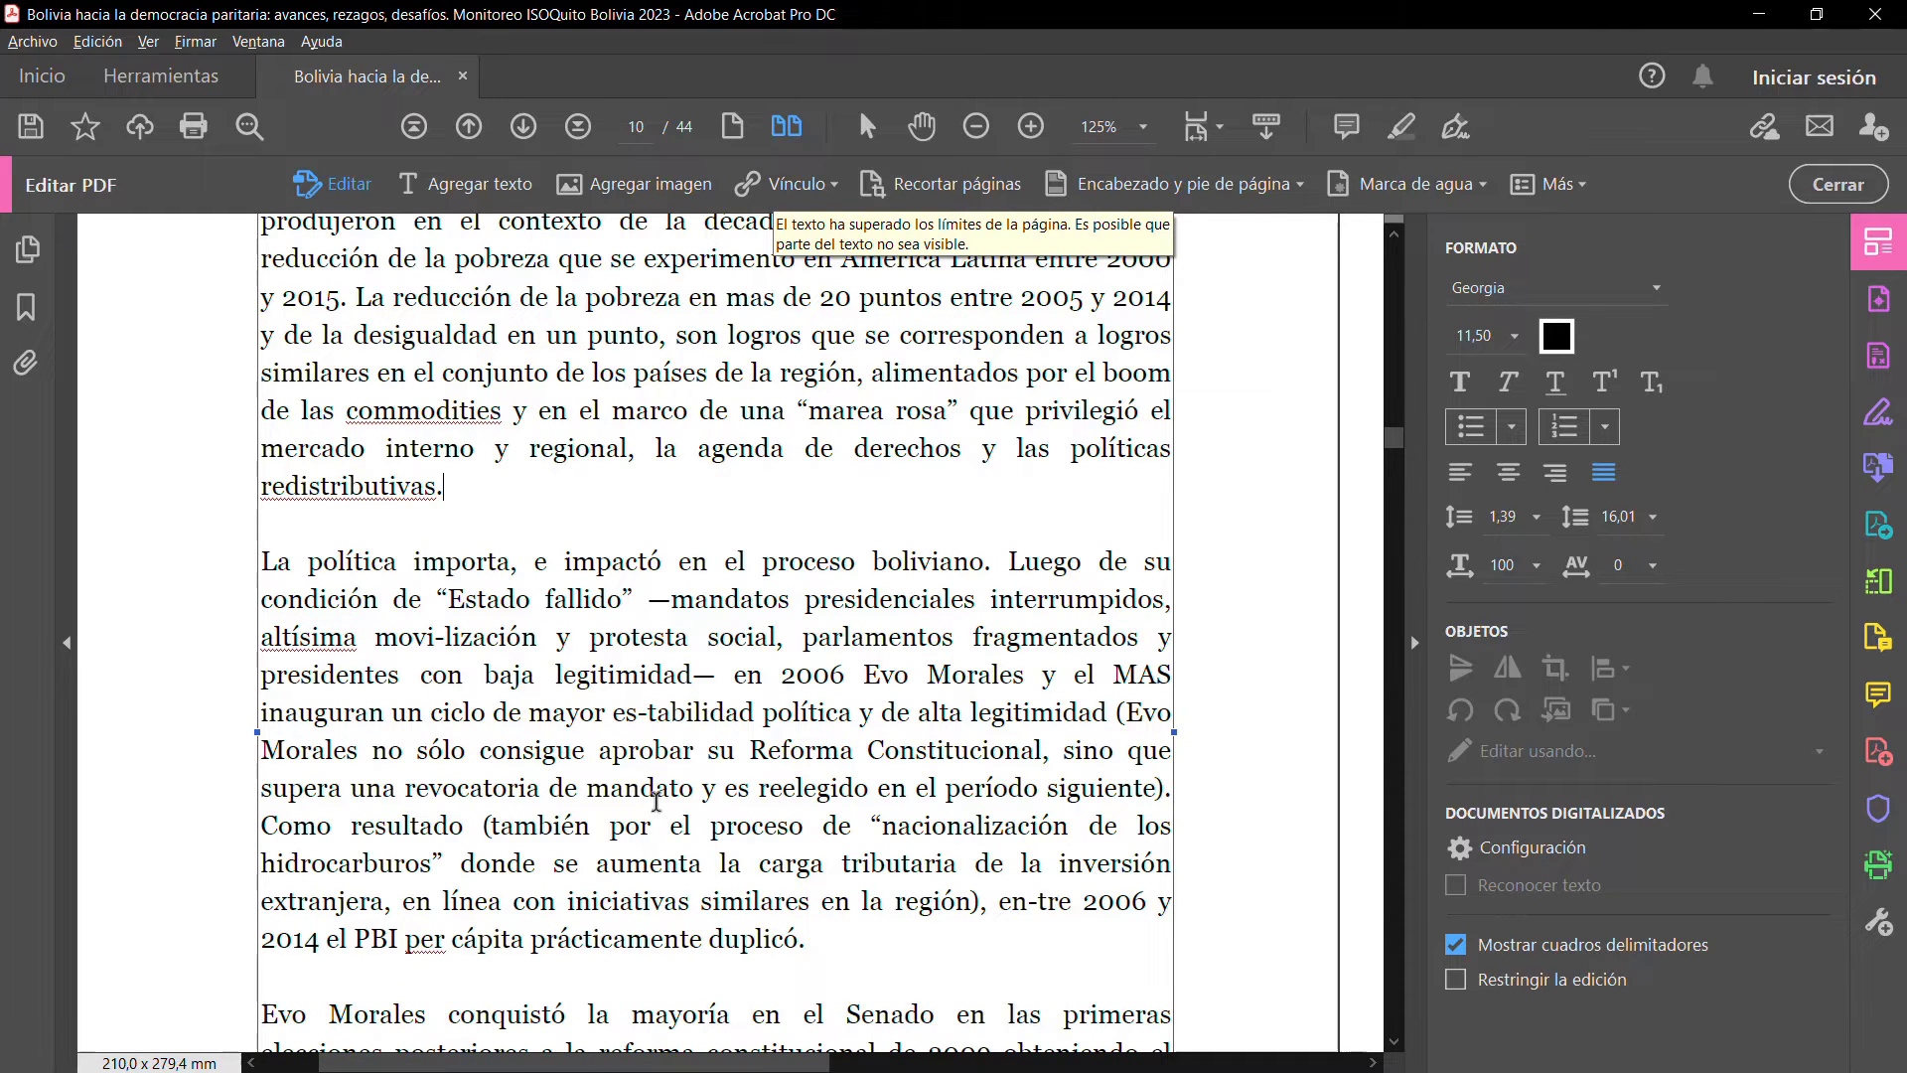
drag(375, 640, 540, 632)
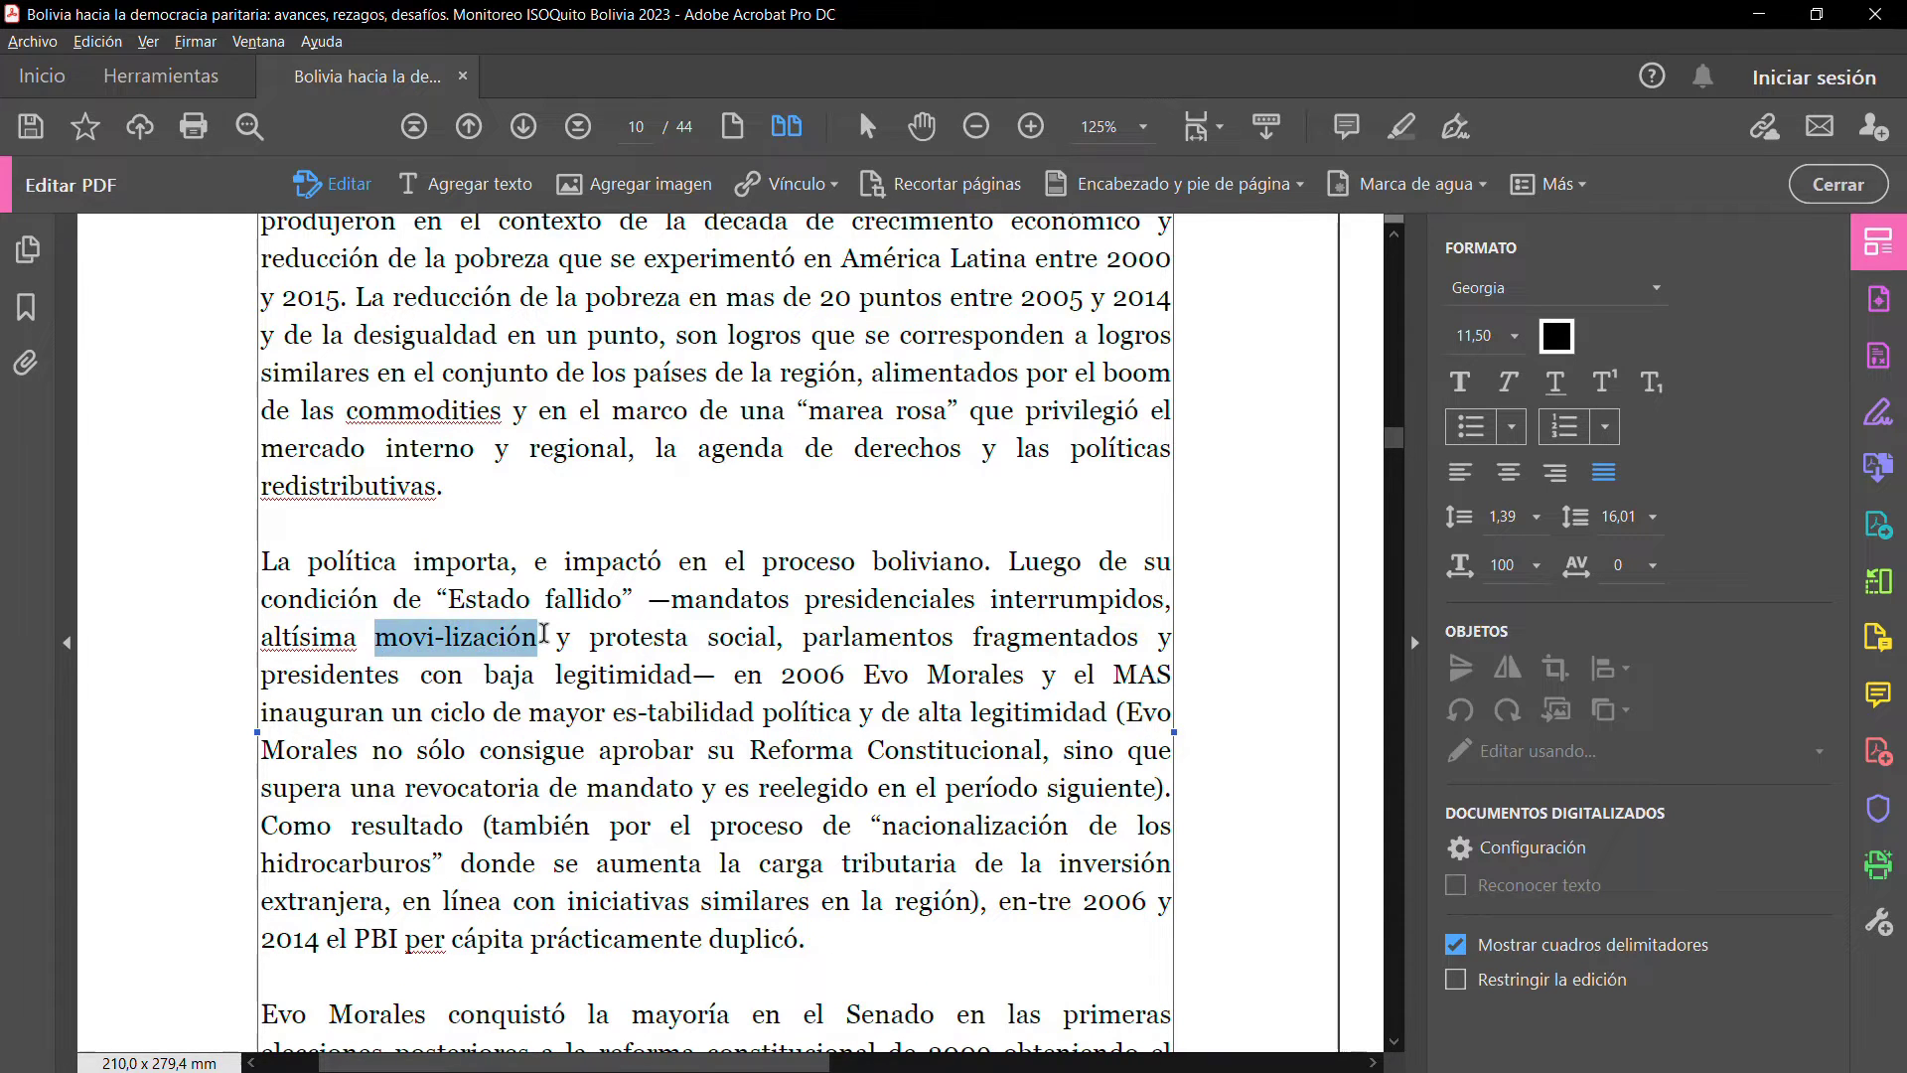
drag(613, 714, 738, 708)
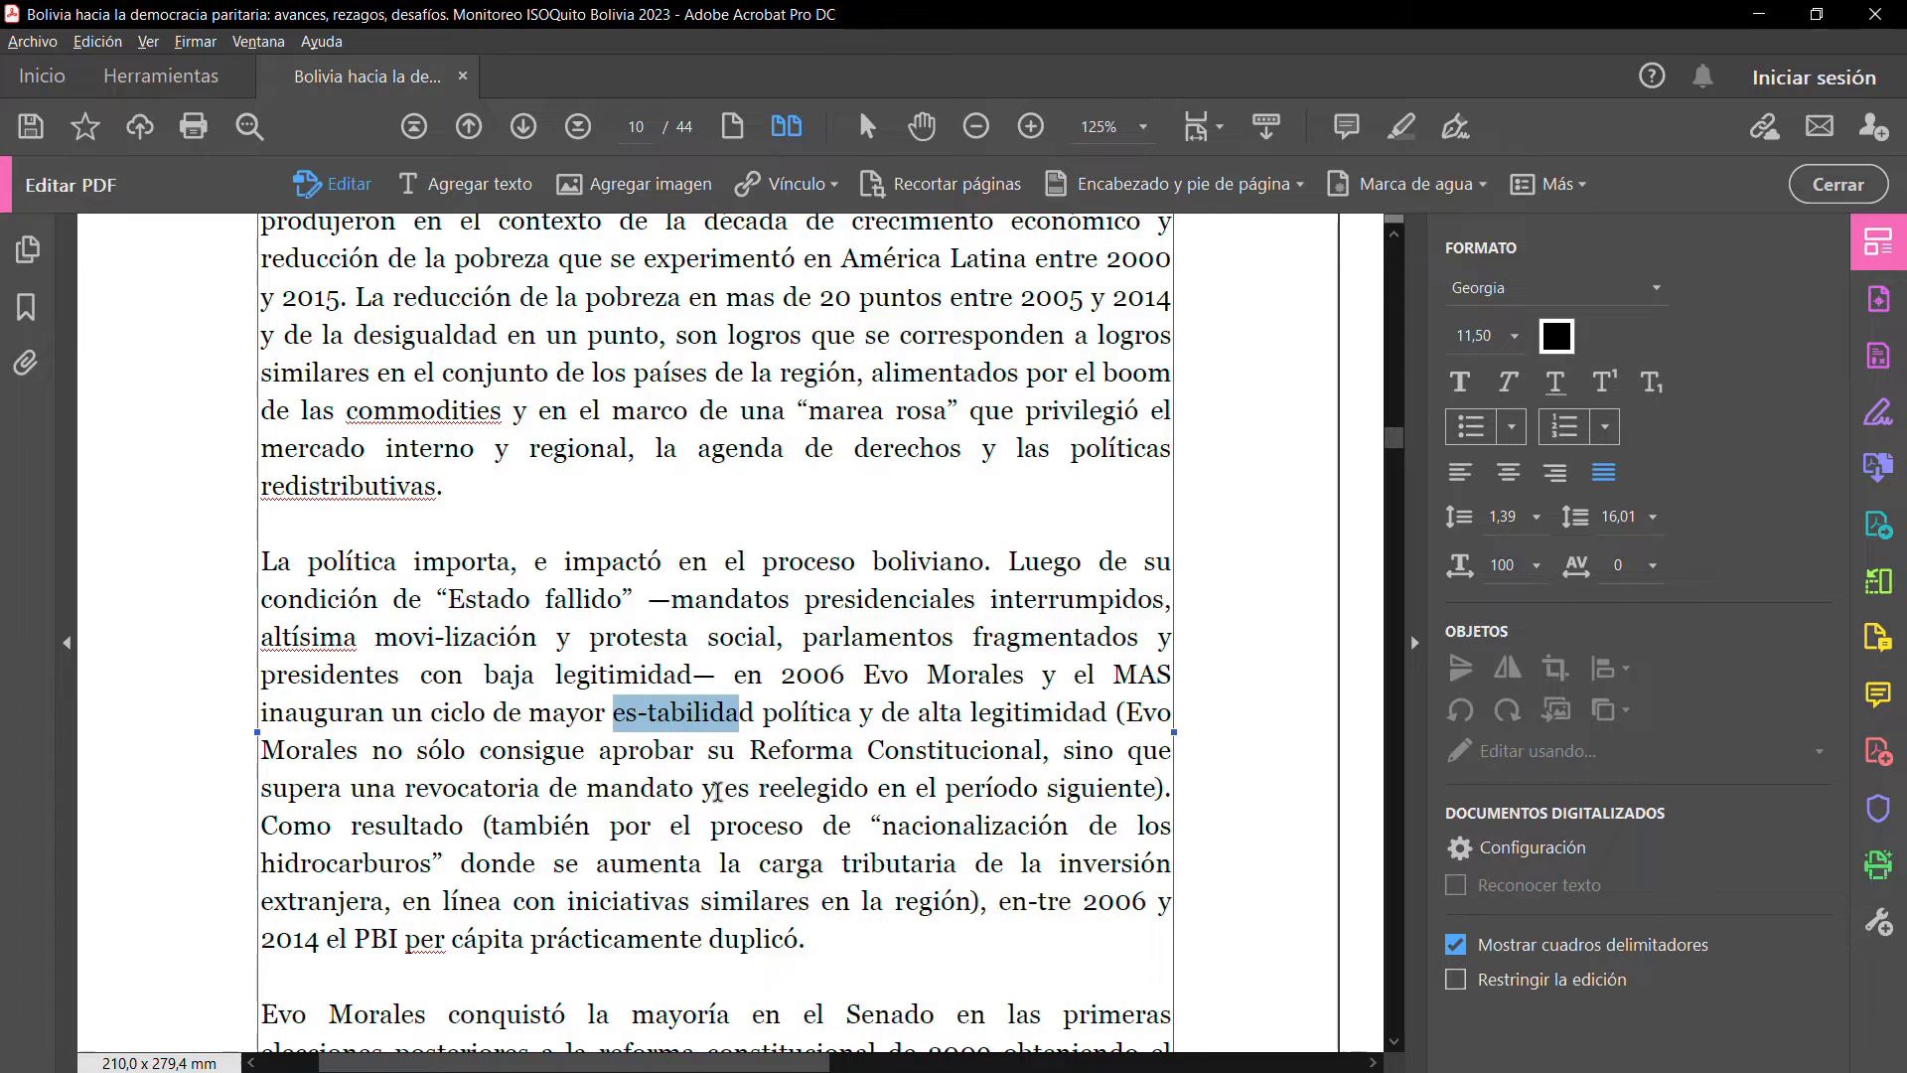
key(ctrl+a)
Place a duplicate of page 10's main text block slightly above and to the right of the original
click(808, 698)
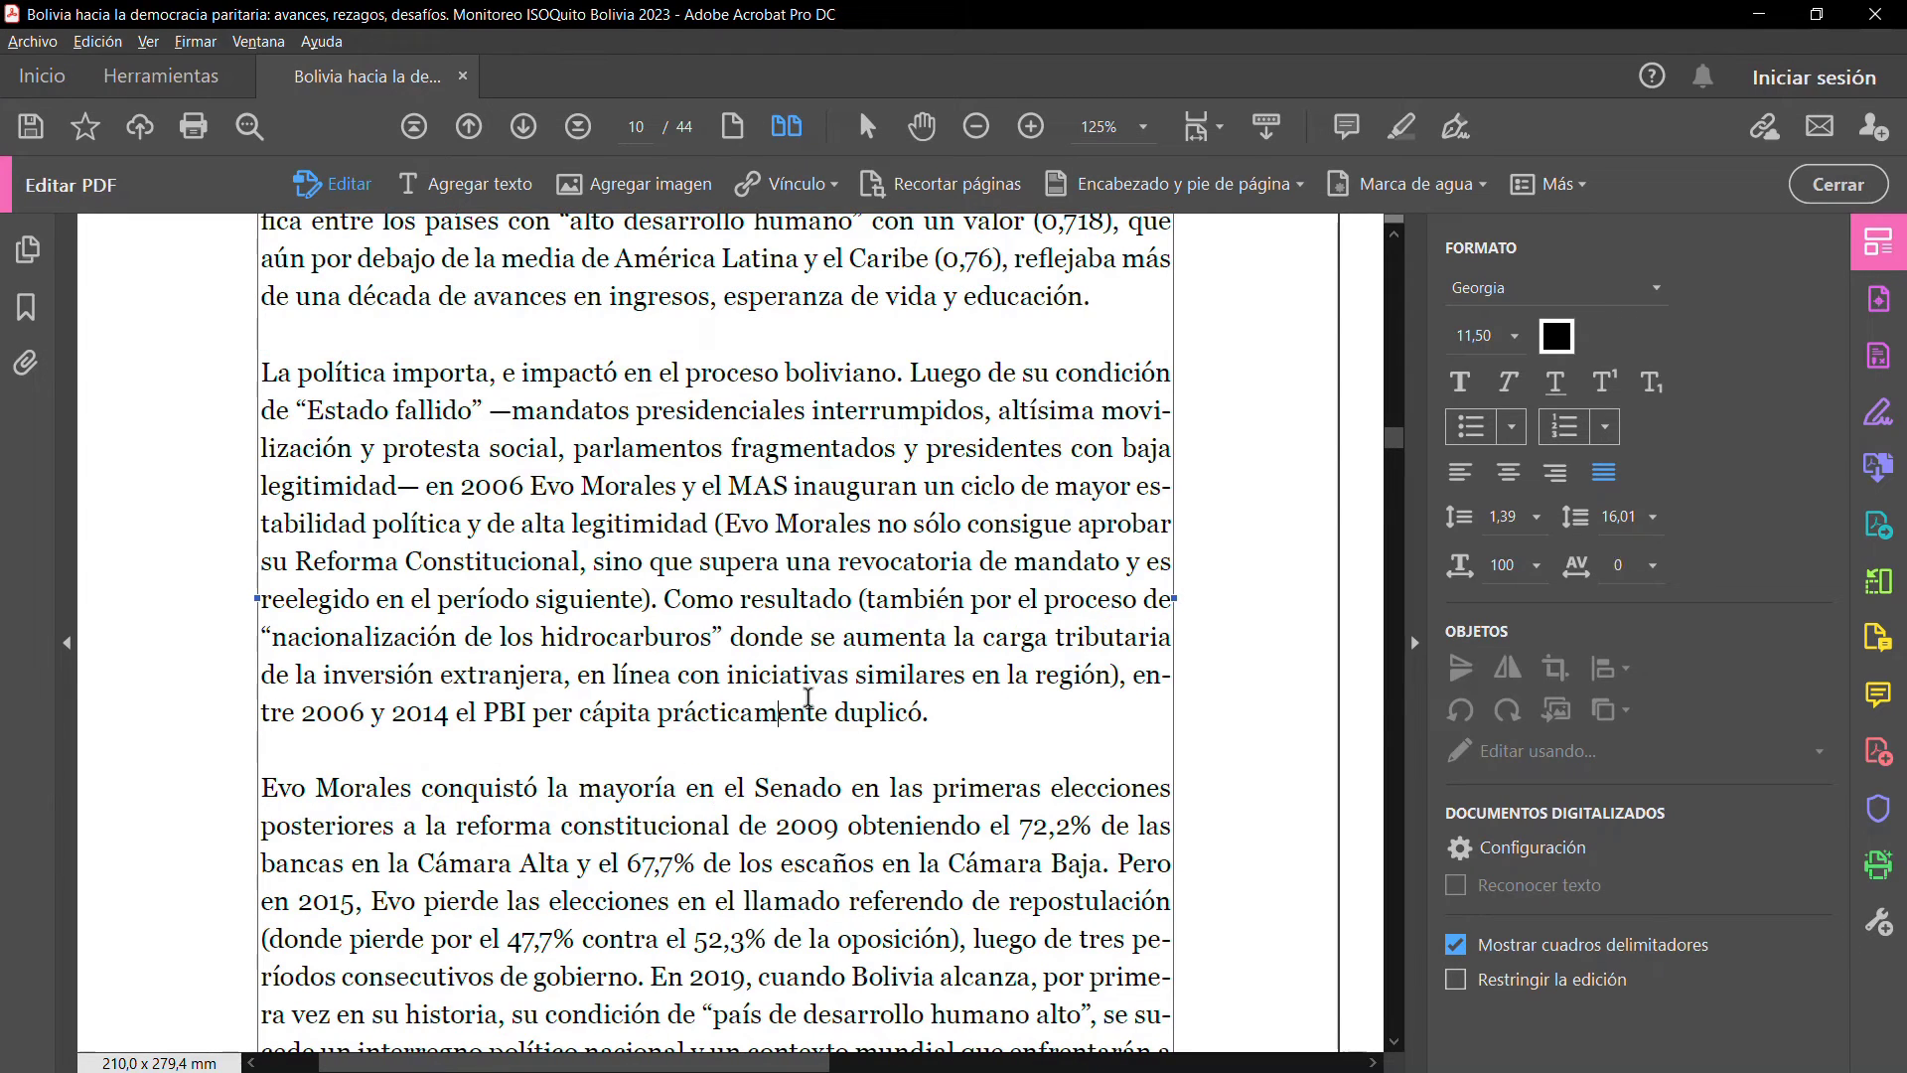
key(ctrl+0)
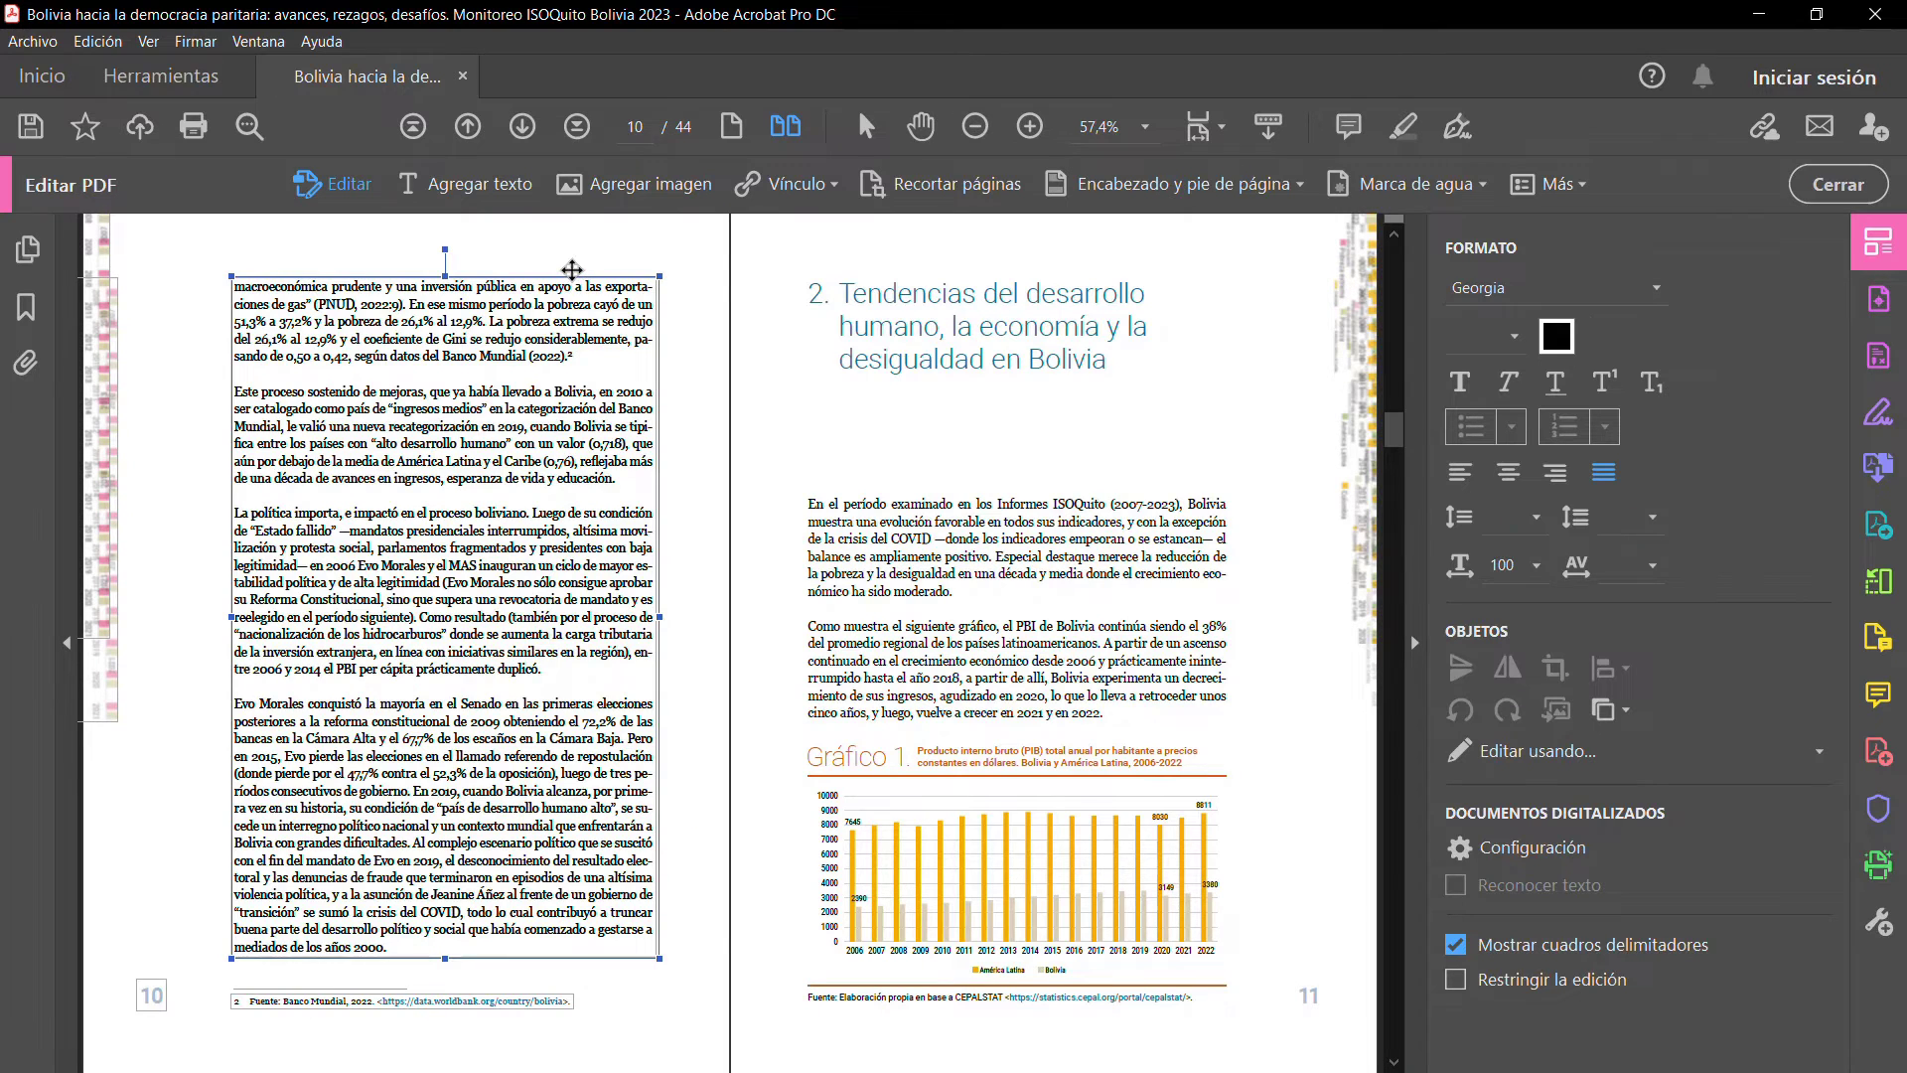
drag(573, 273, 598, 263)
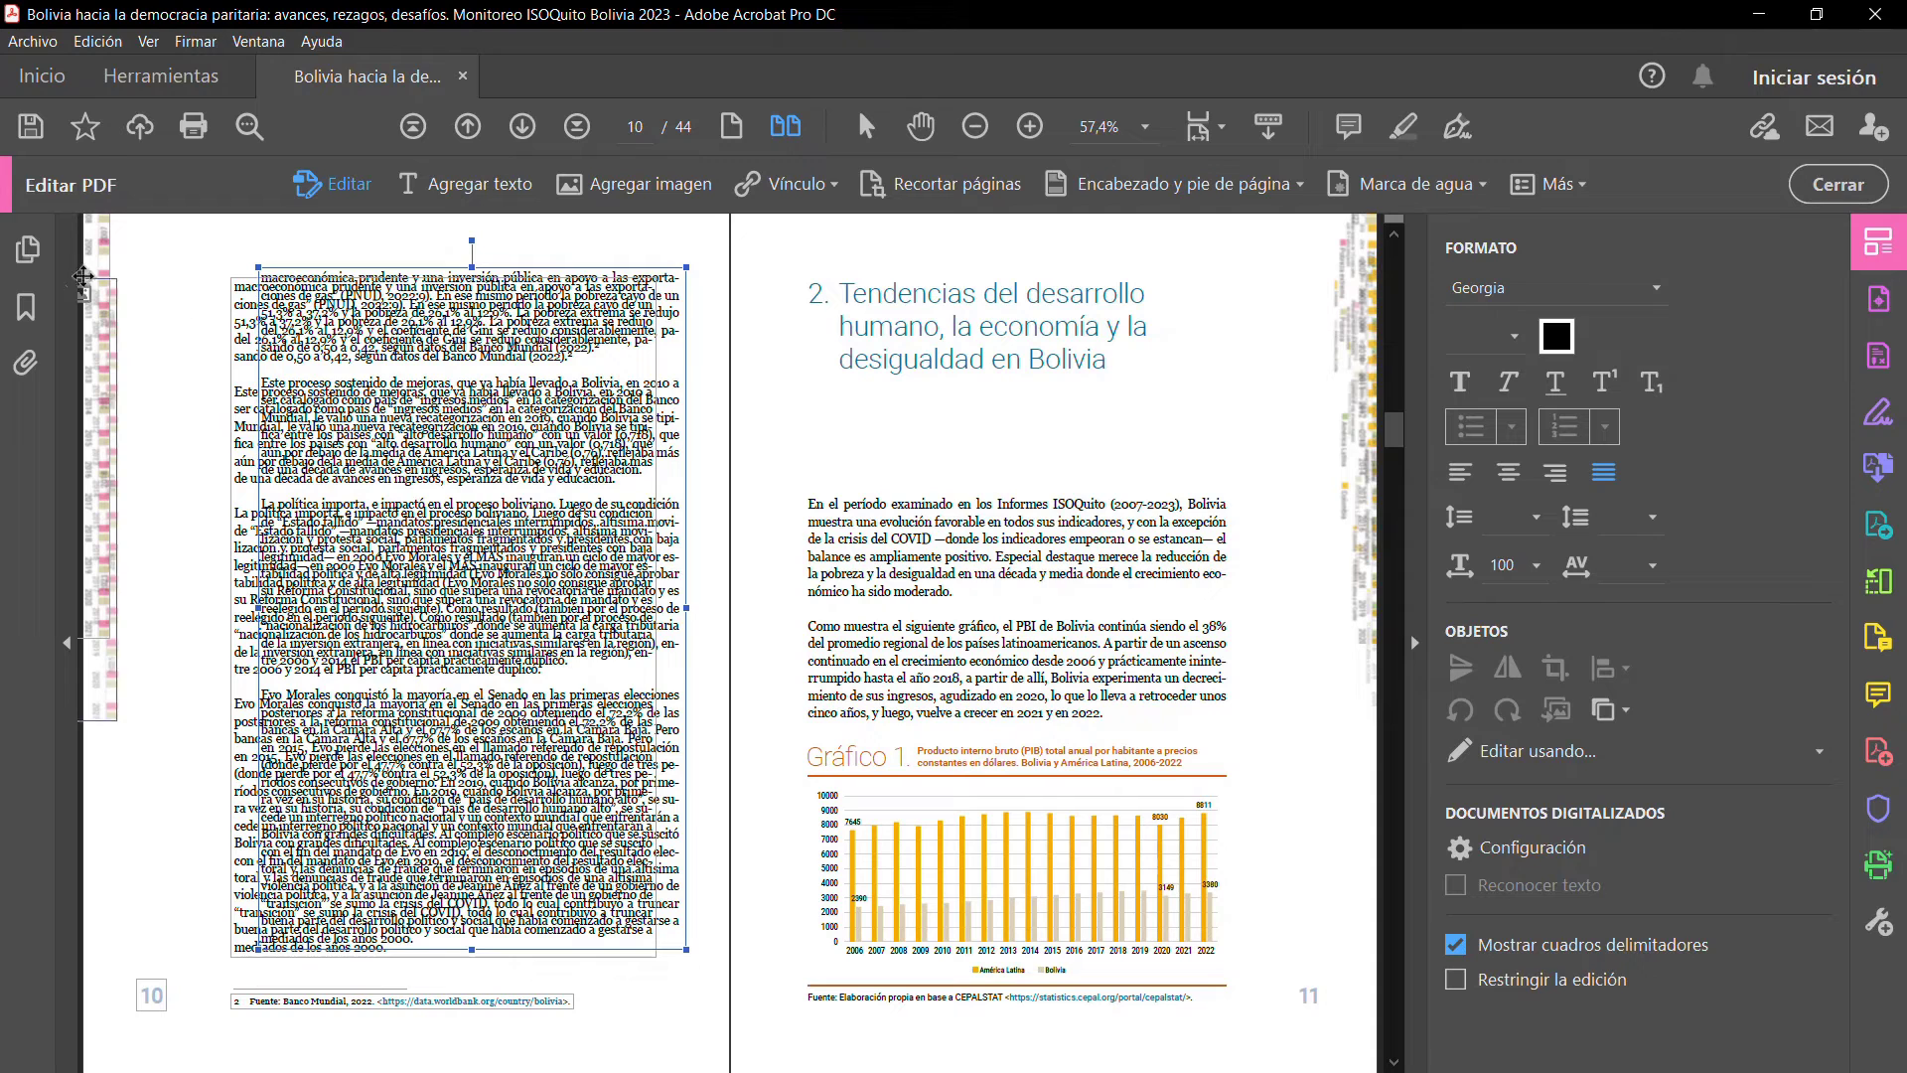
Insert a blank page after page 10 using the page thumbnails
click(26, 252)
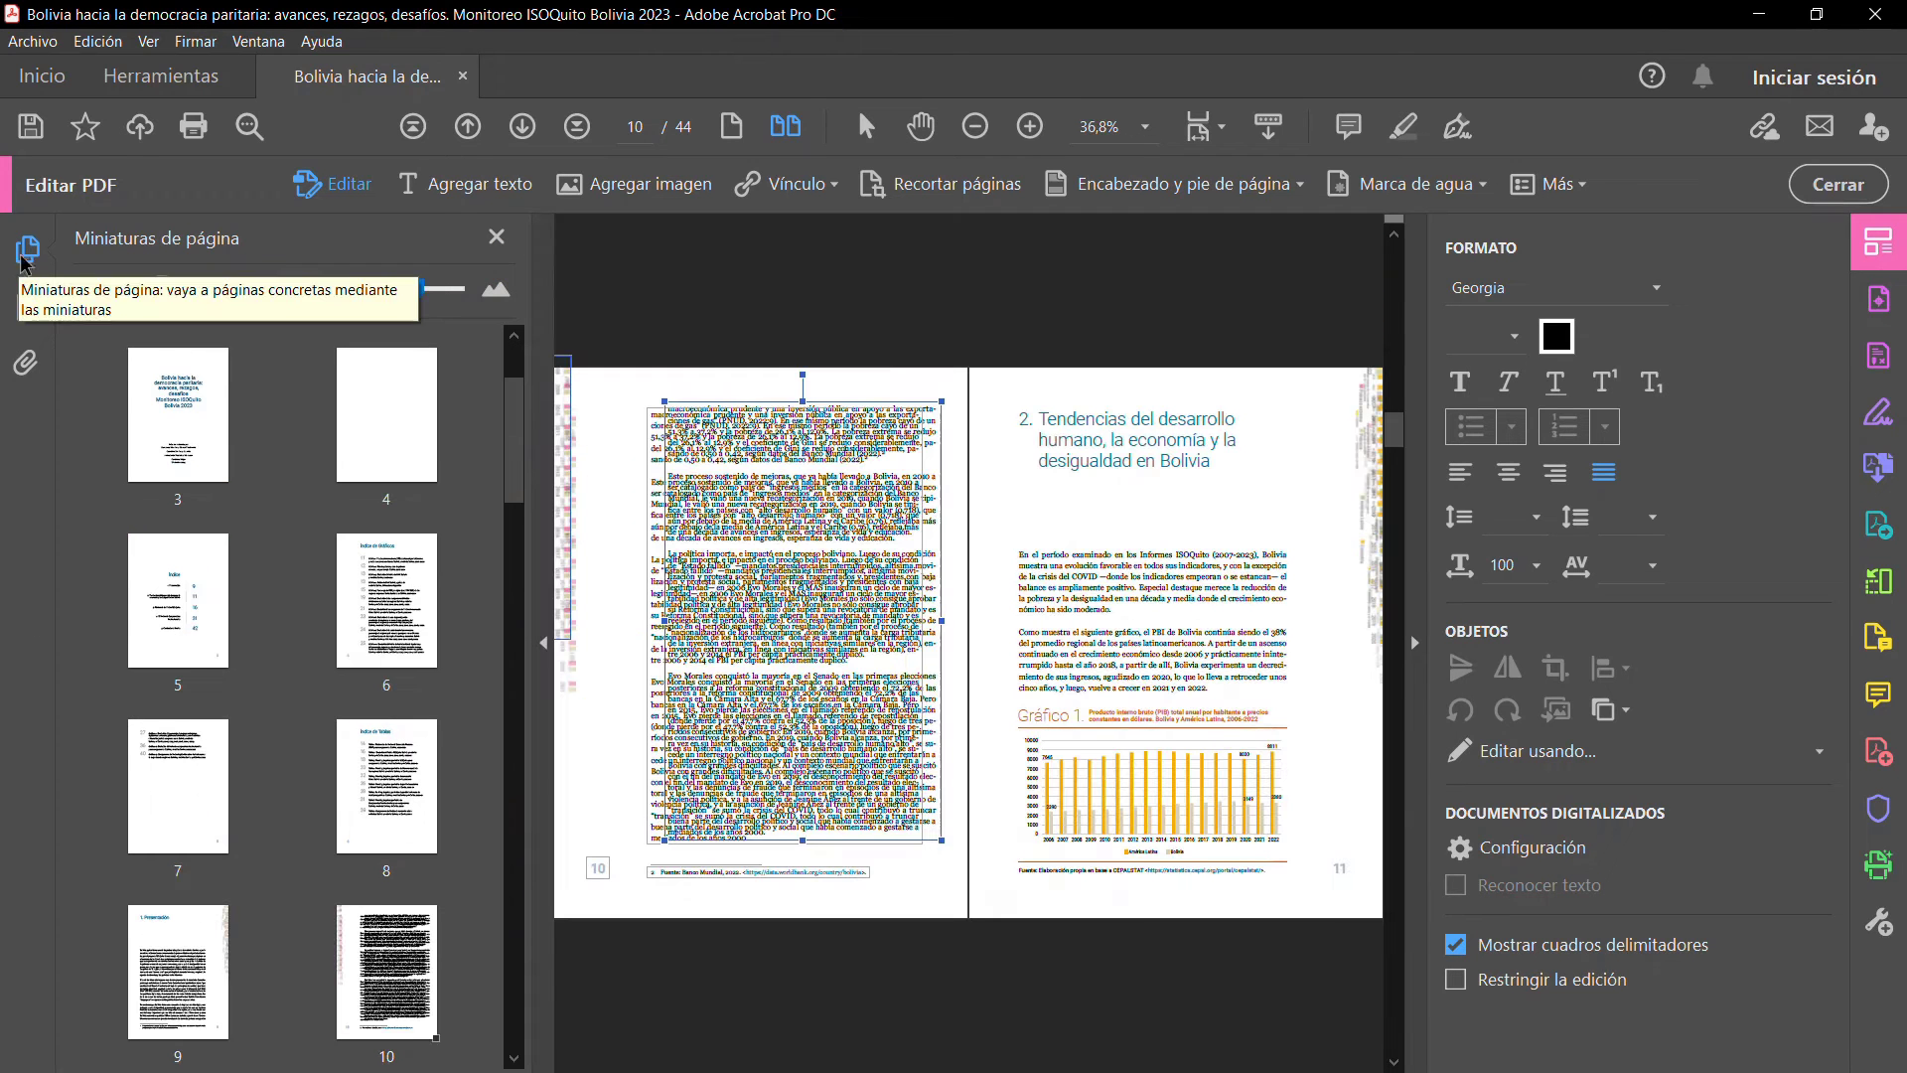
right_click(402, 1031)
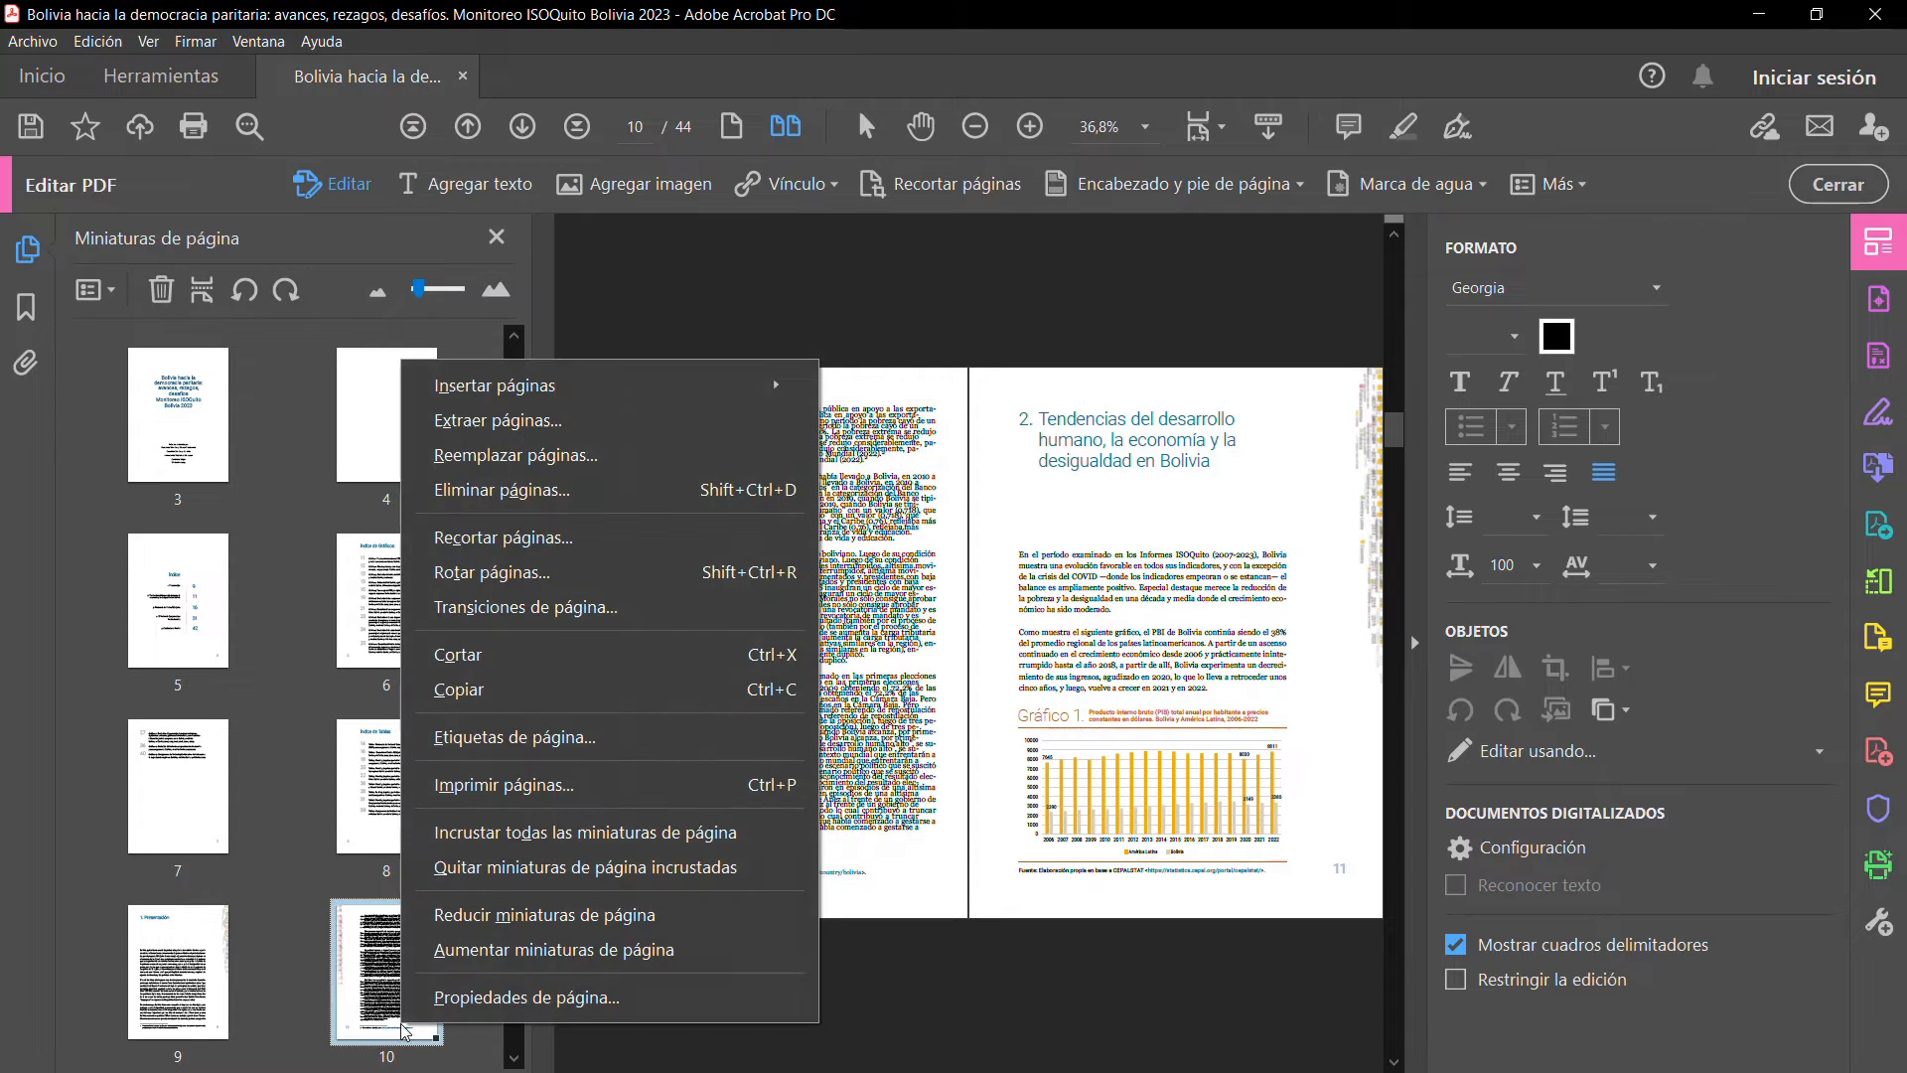
mouse_move(545, 396)
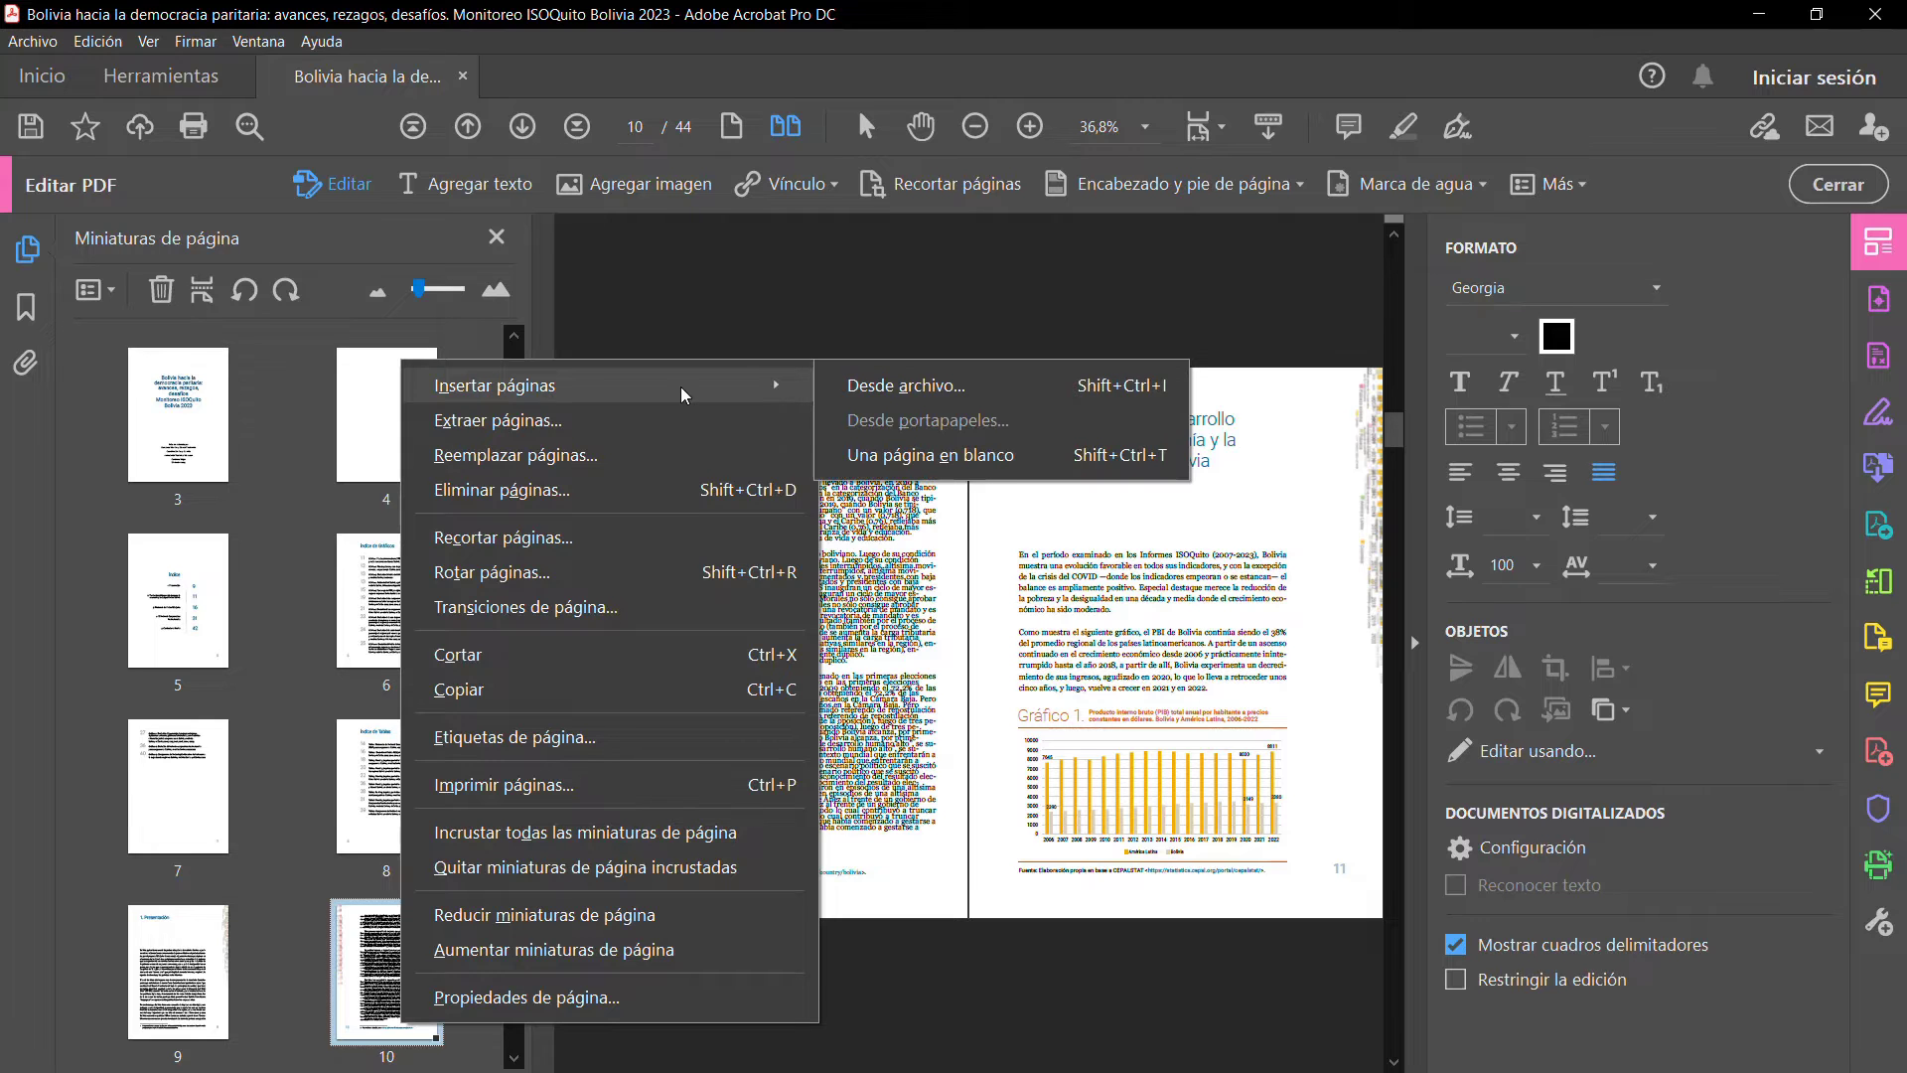
click(908, 455)
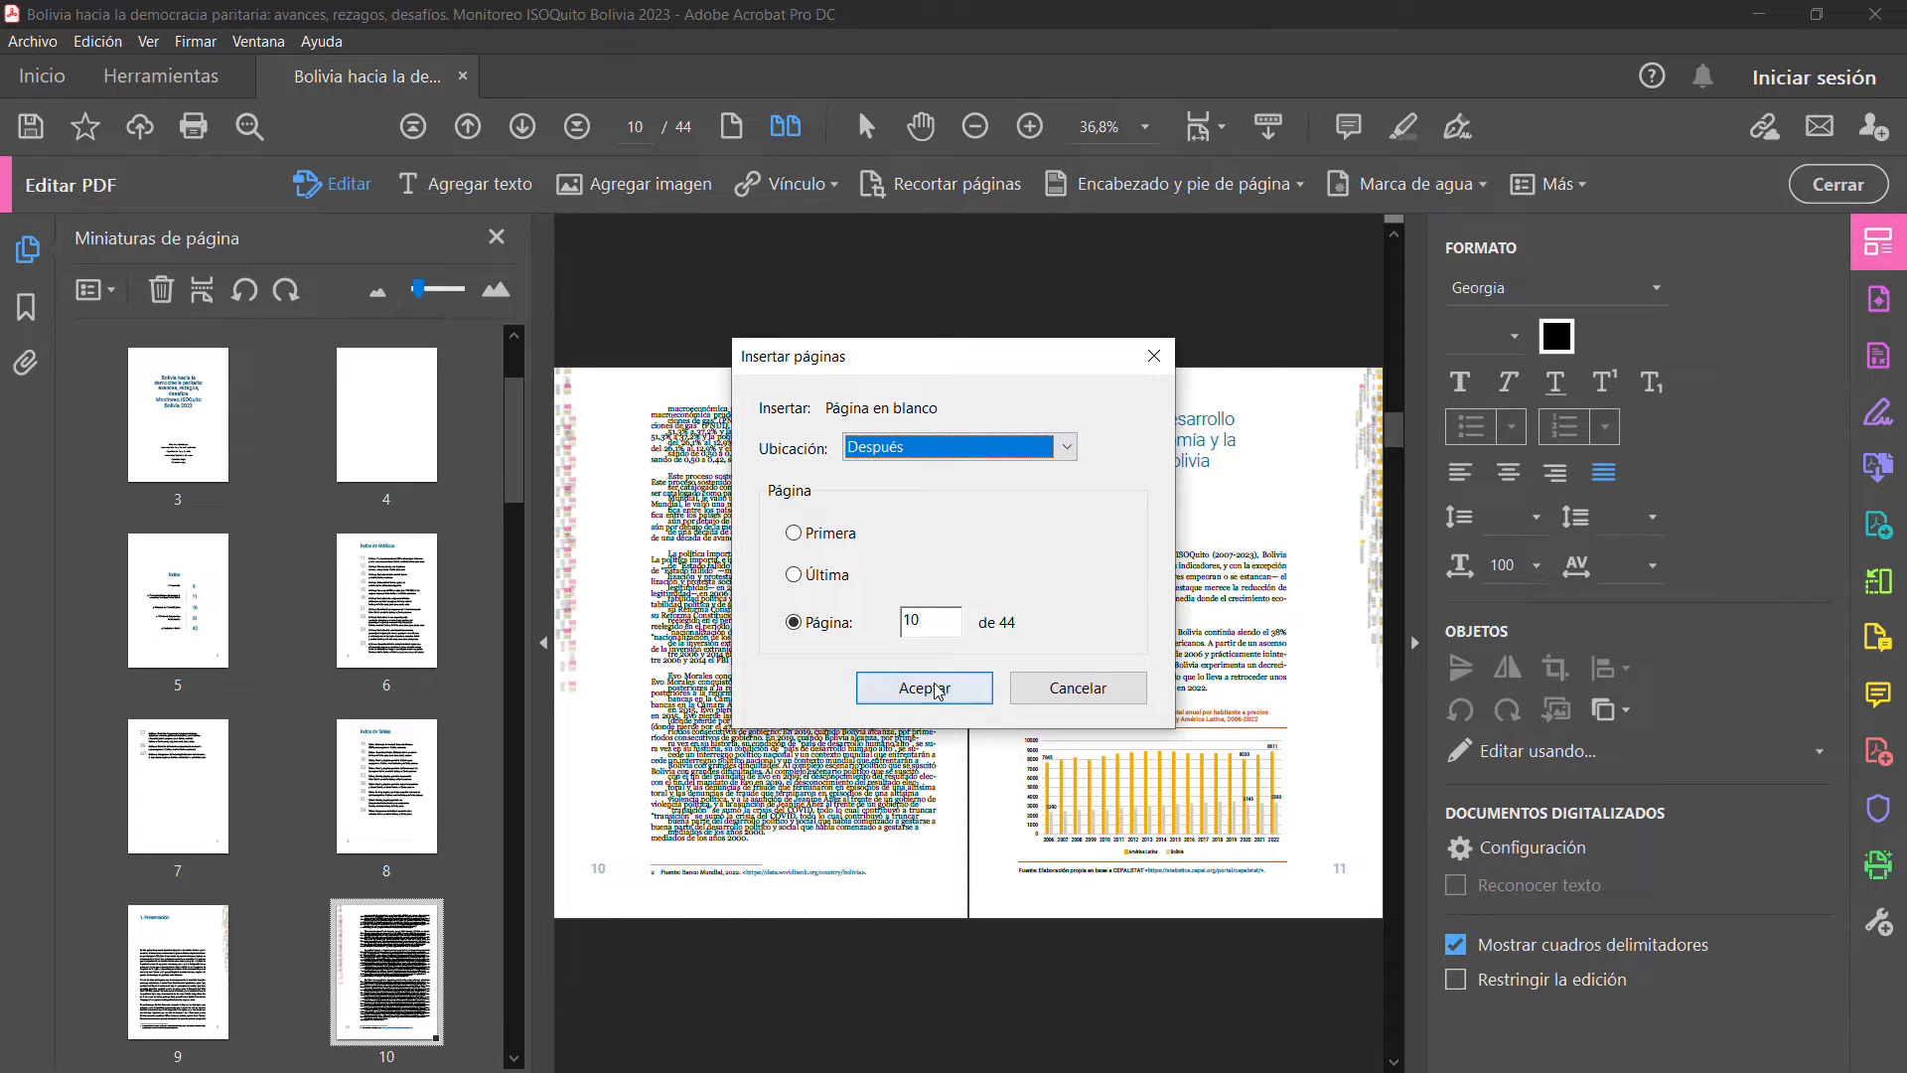
click(1067, 447)
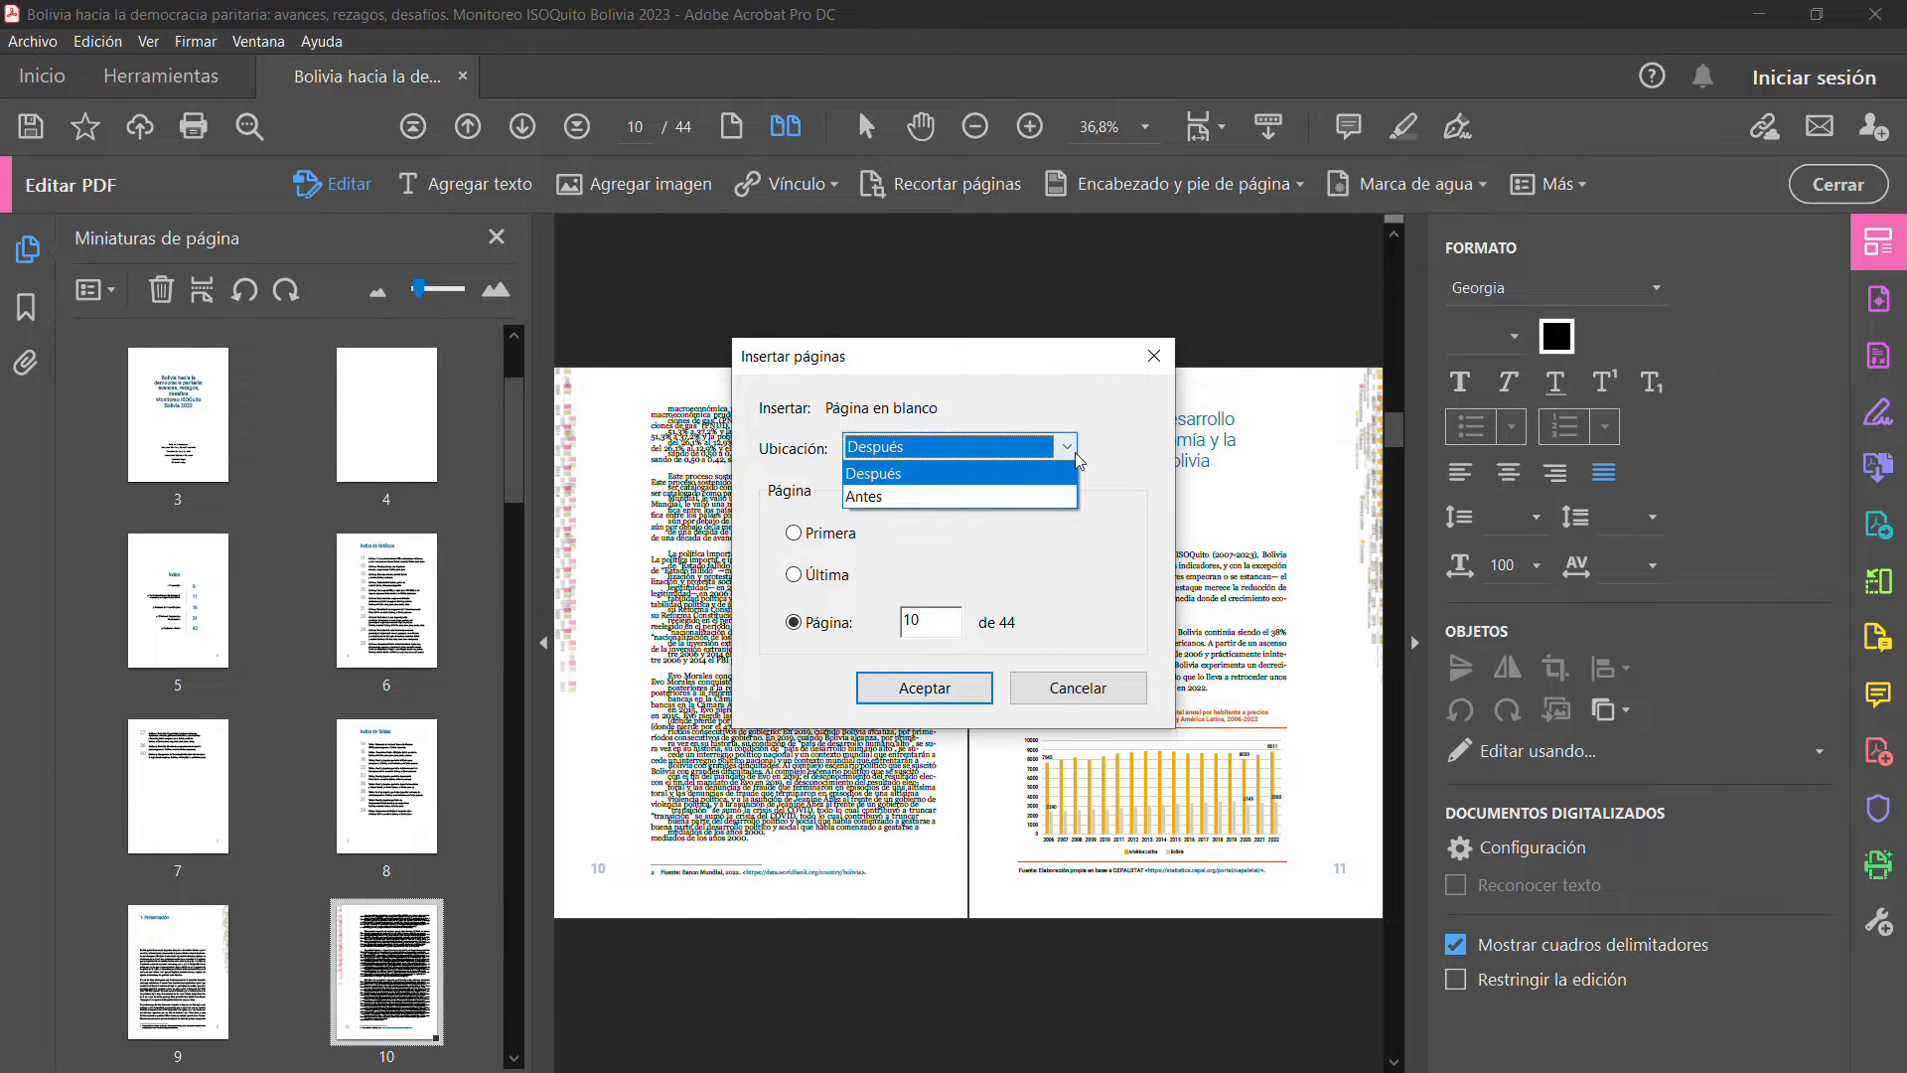
click(1067, 447)
click(987, 685)
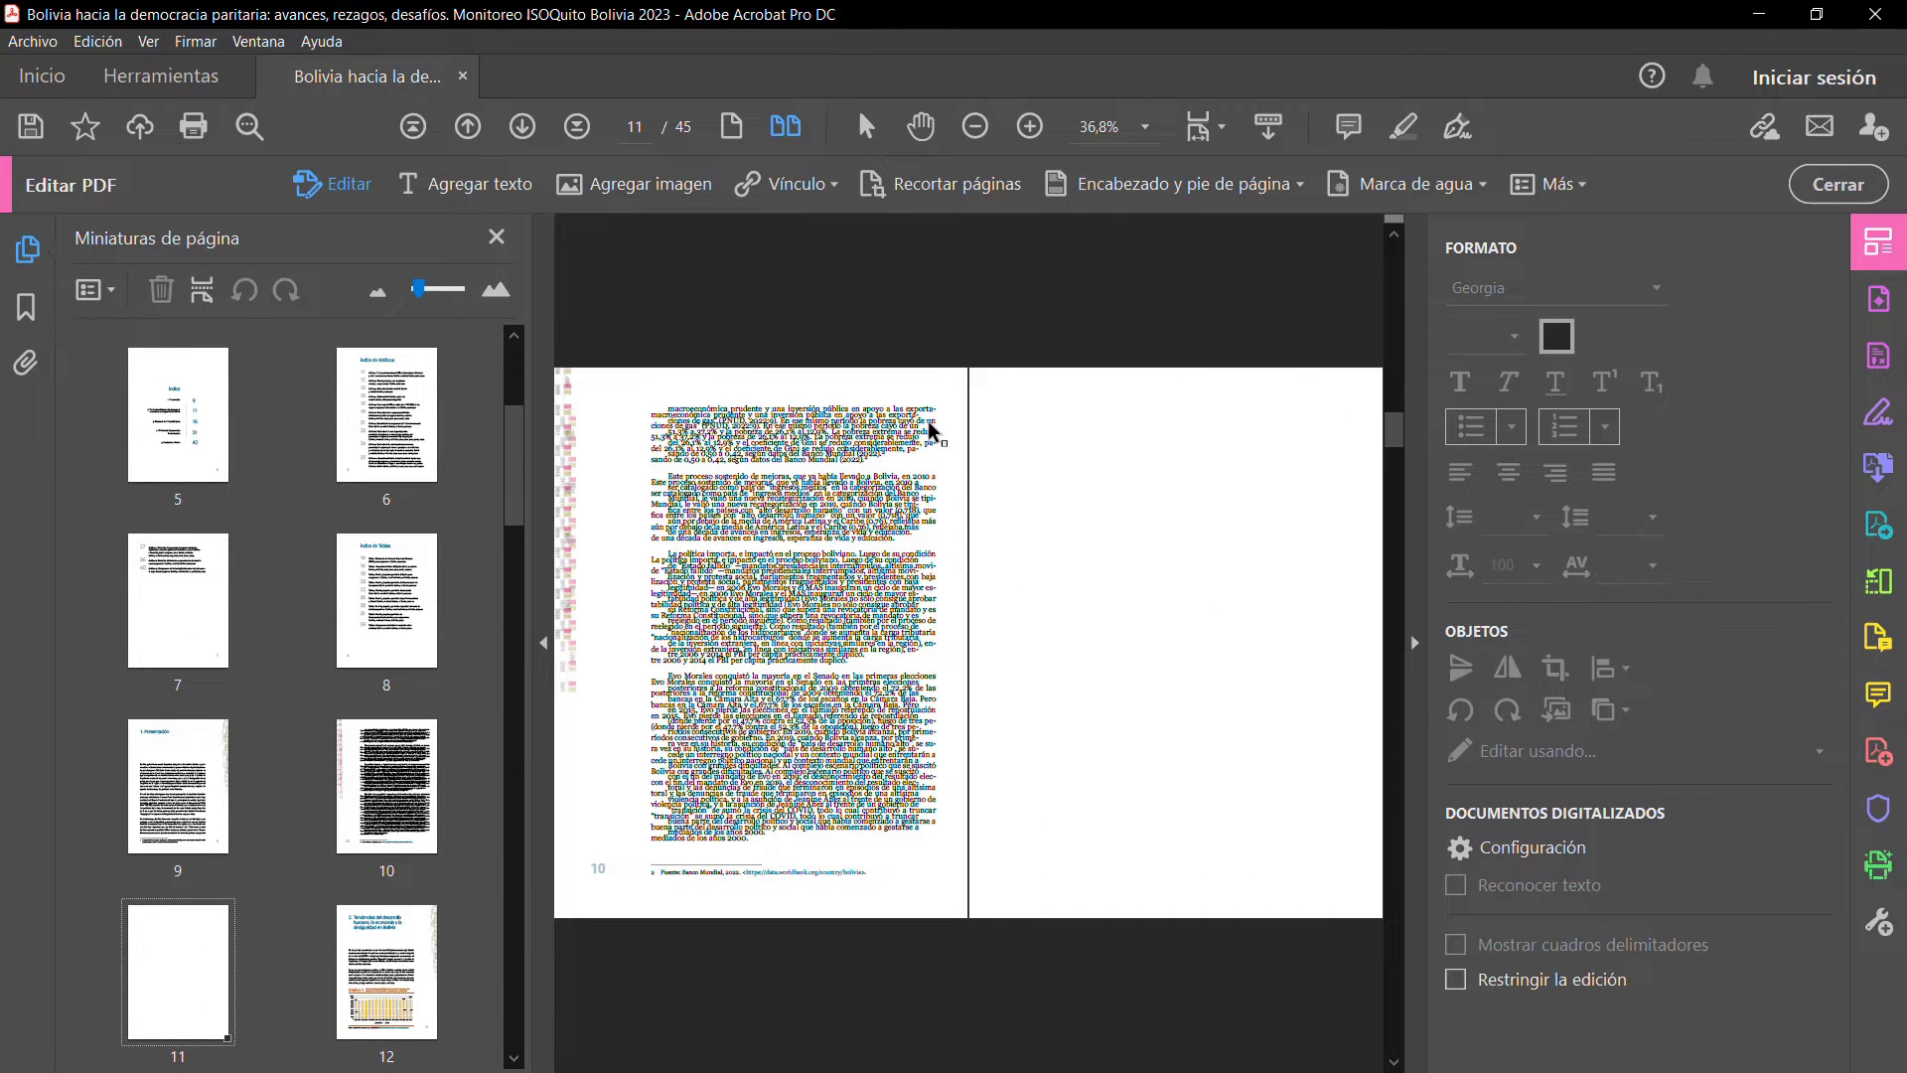
Move the duplicate text block towards the upper left of page 10 and cut it from the page
click(929, 422)
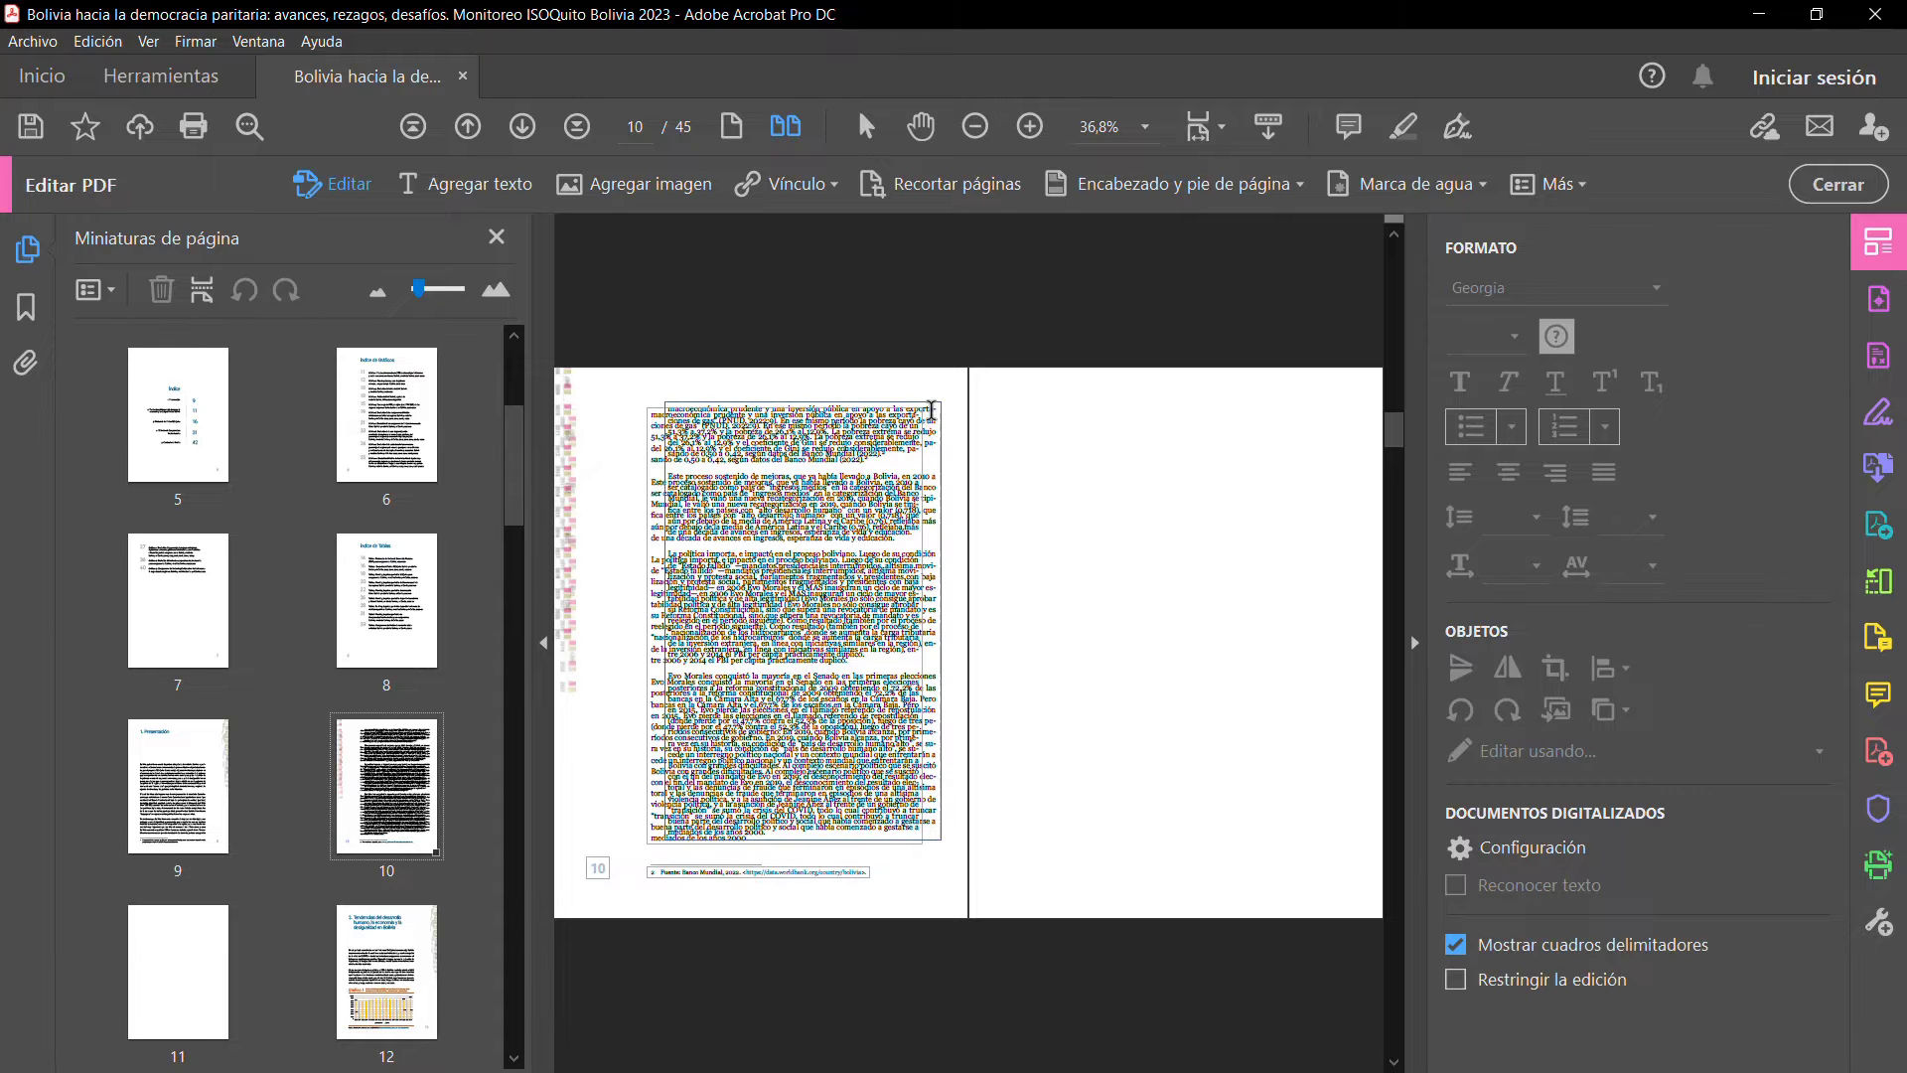
drag(937, 400, 875, 379)
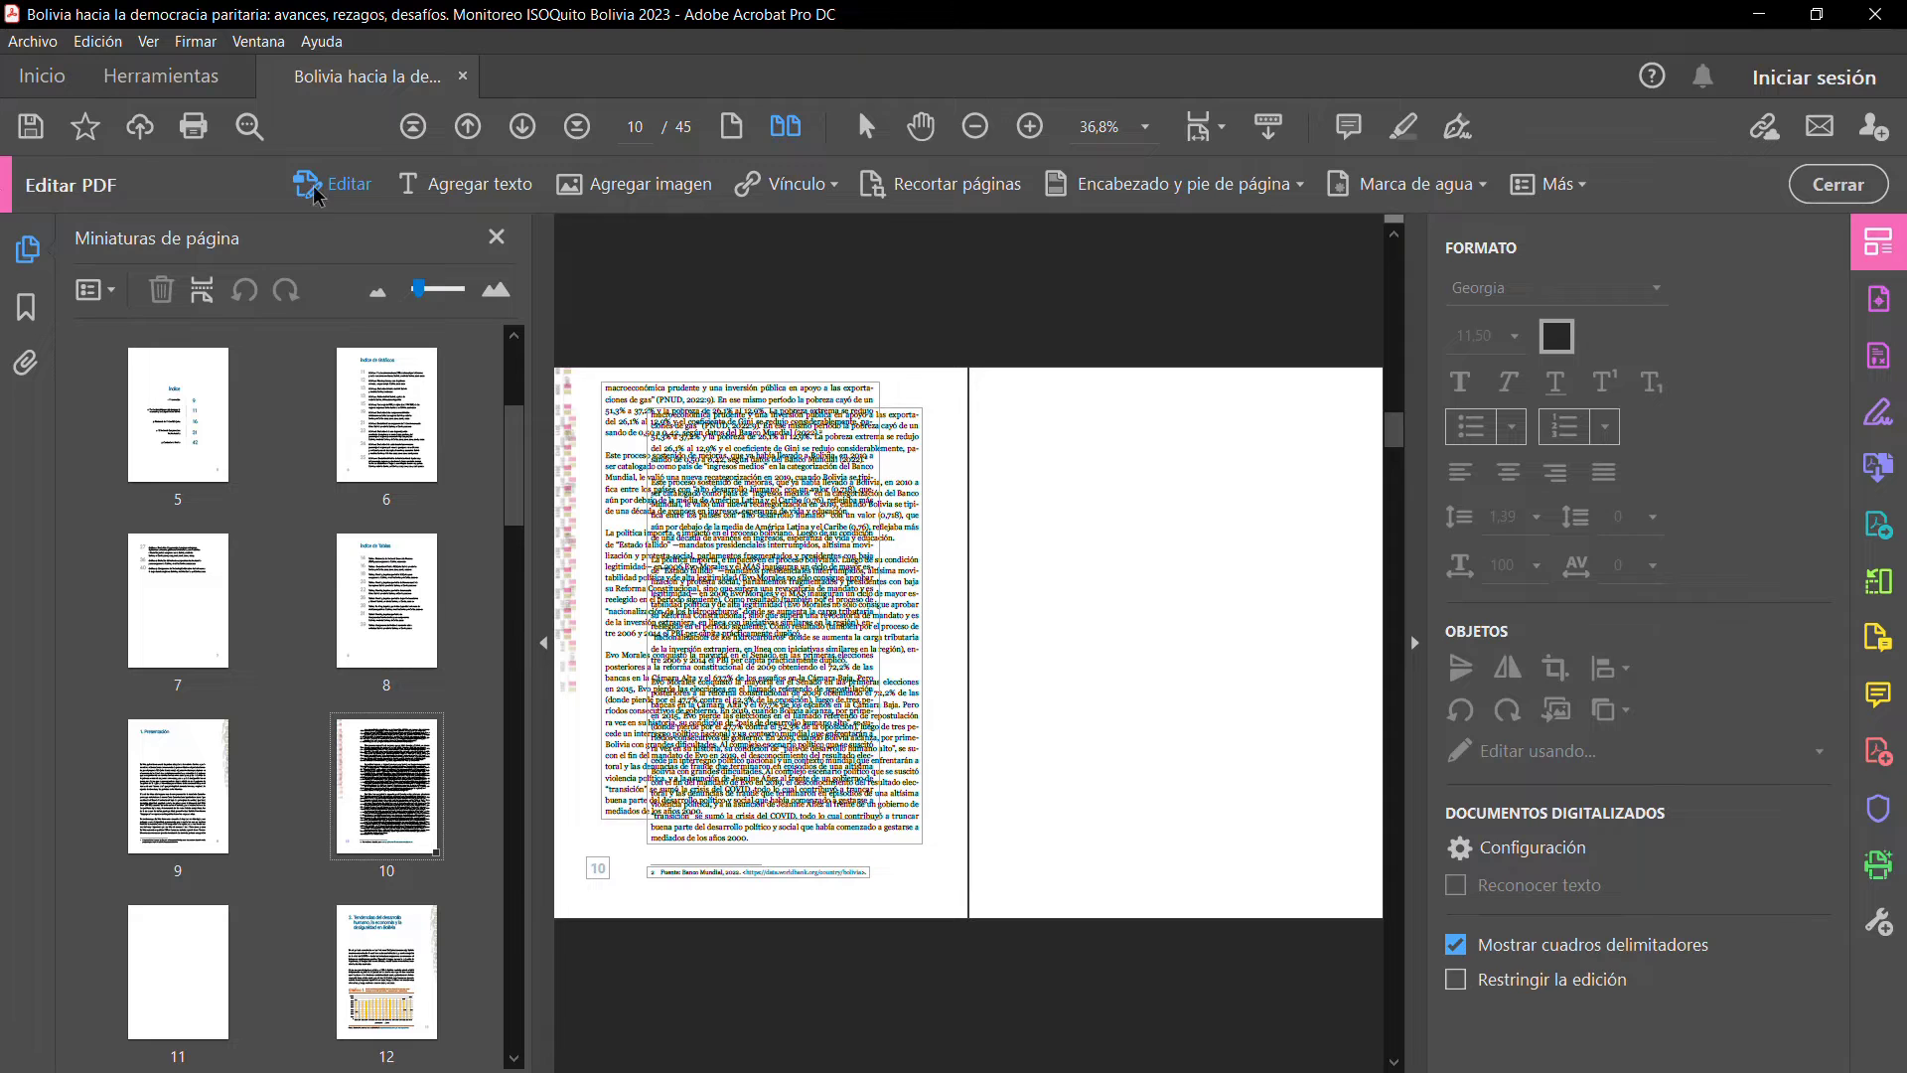
click(864, 382)
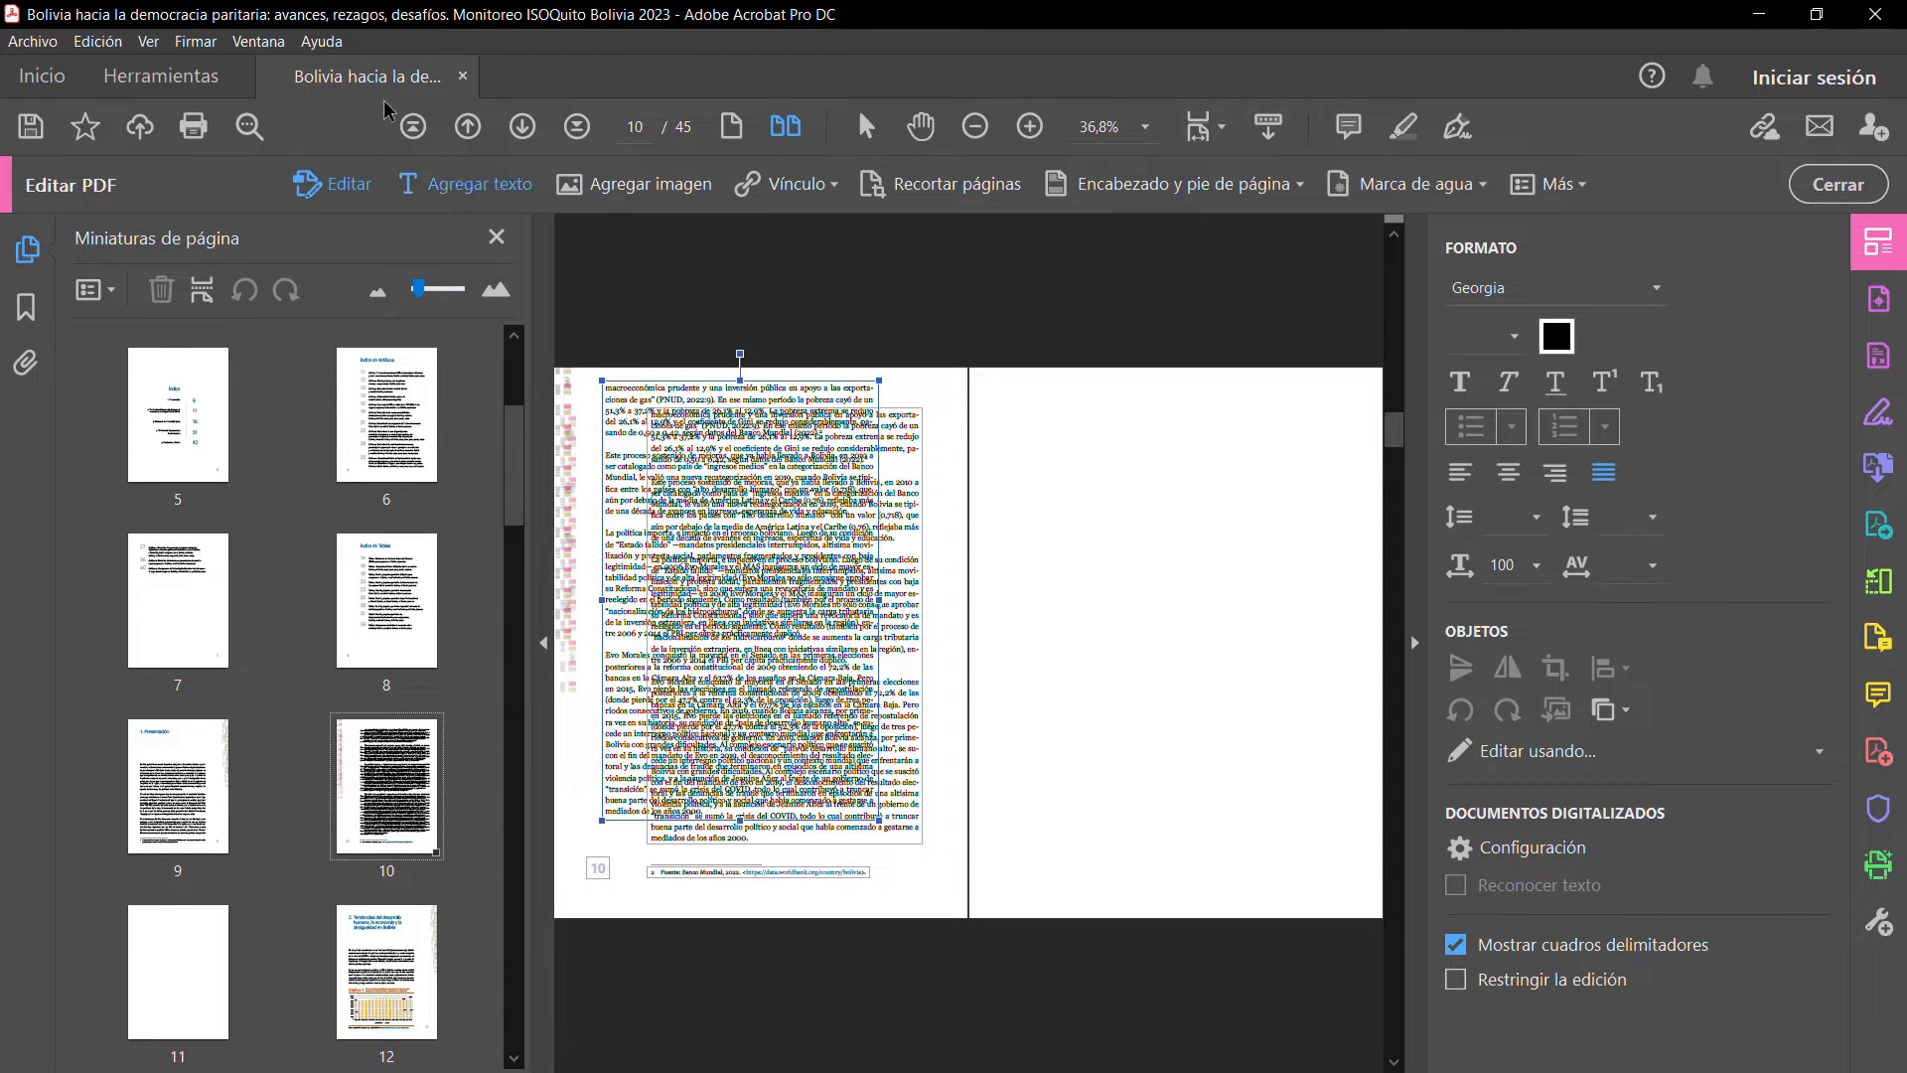
click(97, 42)
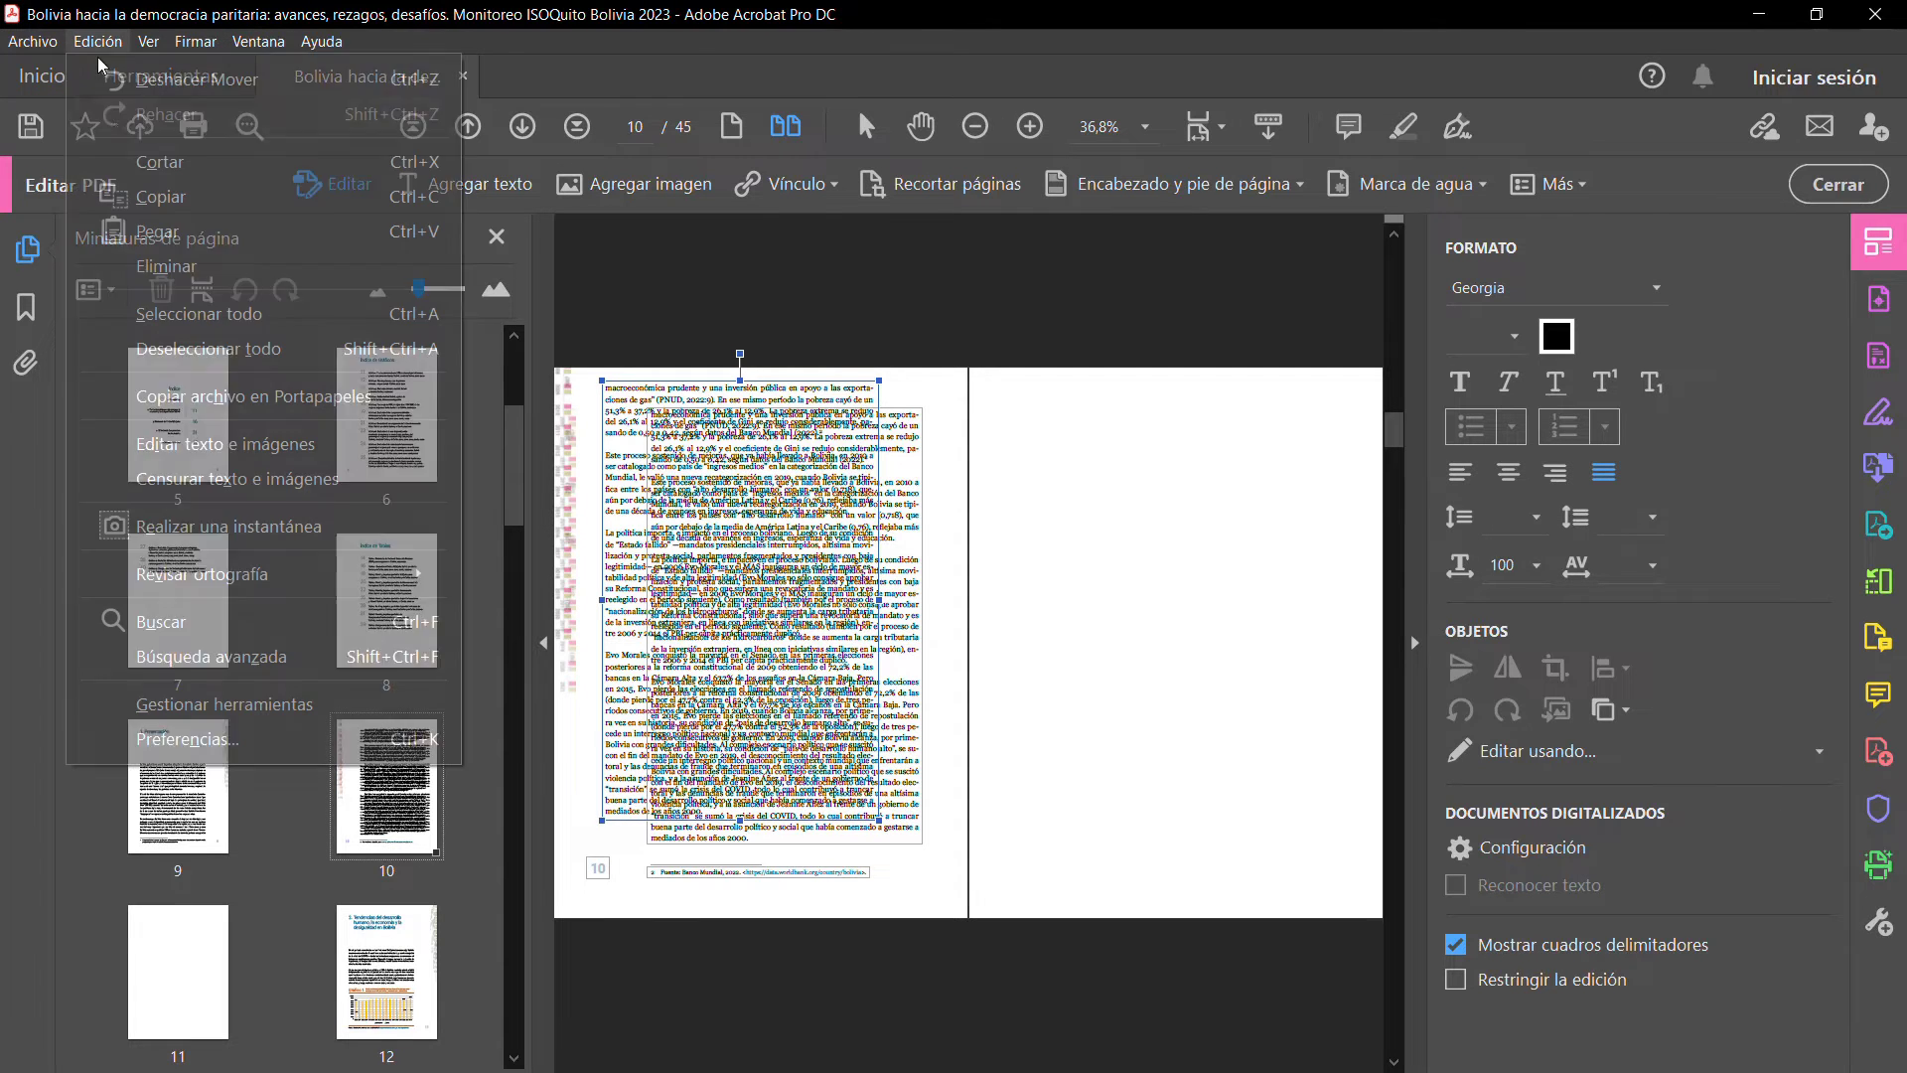
click(137, 167)
Paste the cut text block onto blank page 11 and move it slightly down and to the right
click(1124, 469)
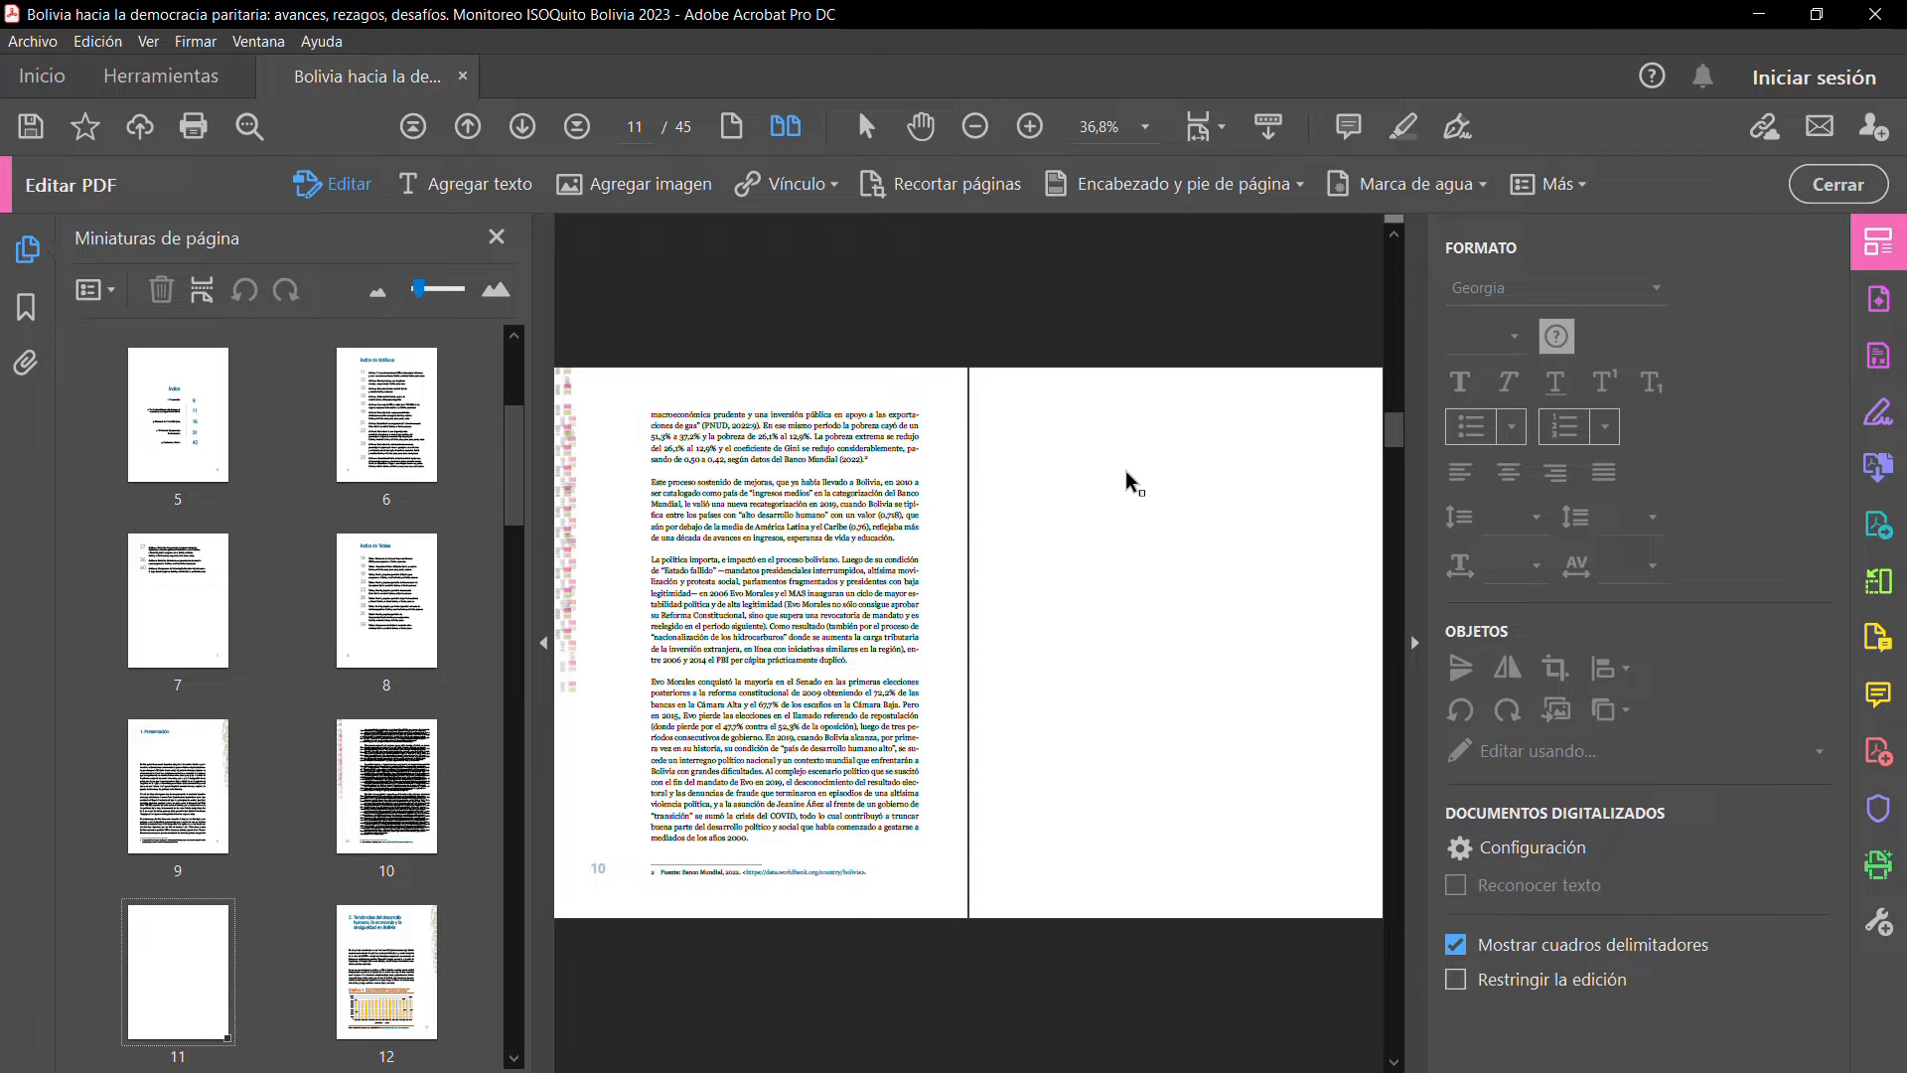
click(97, 40)
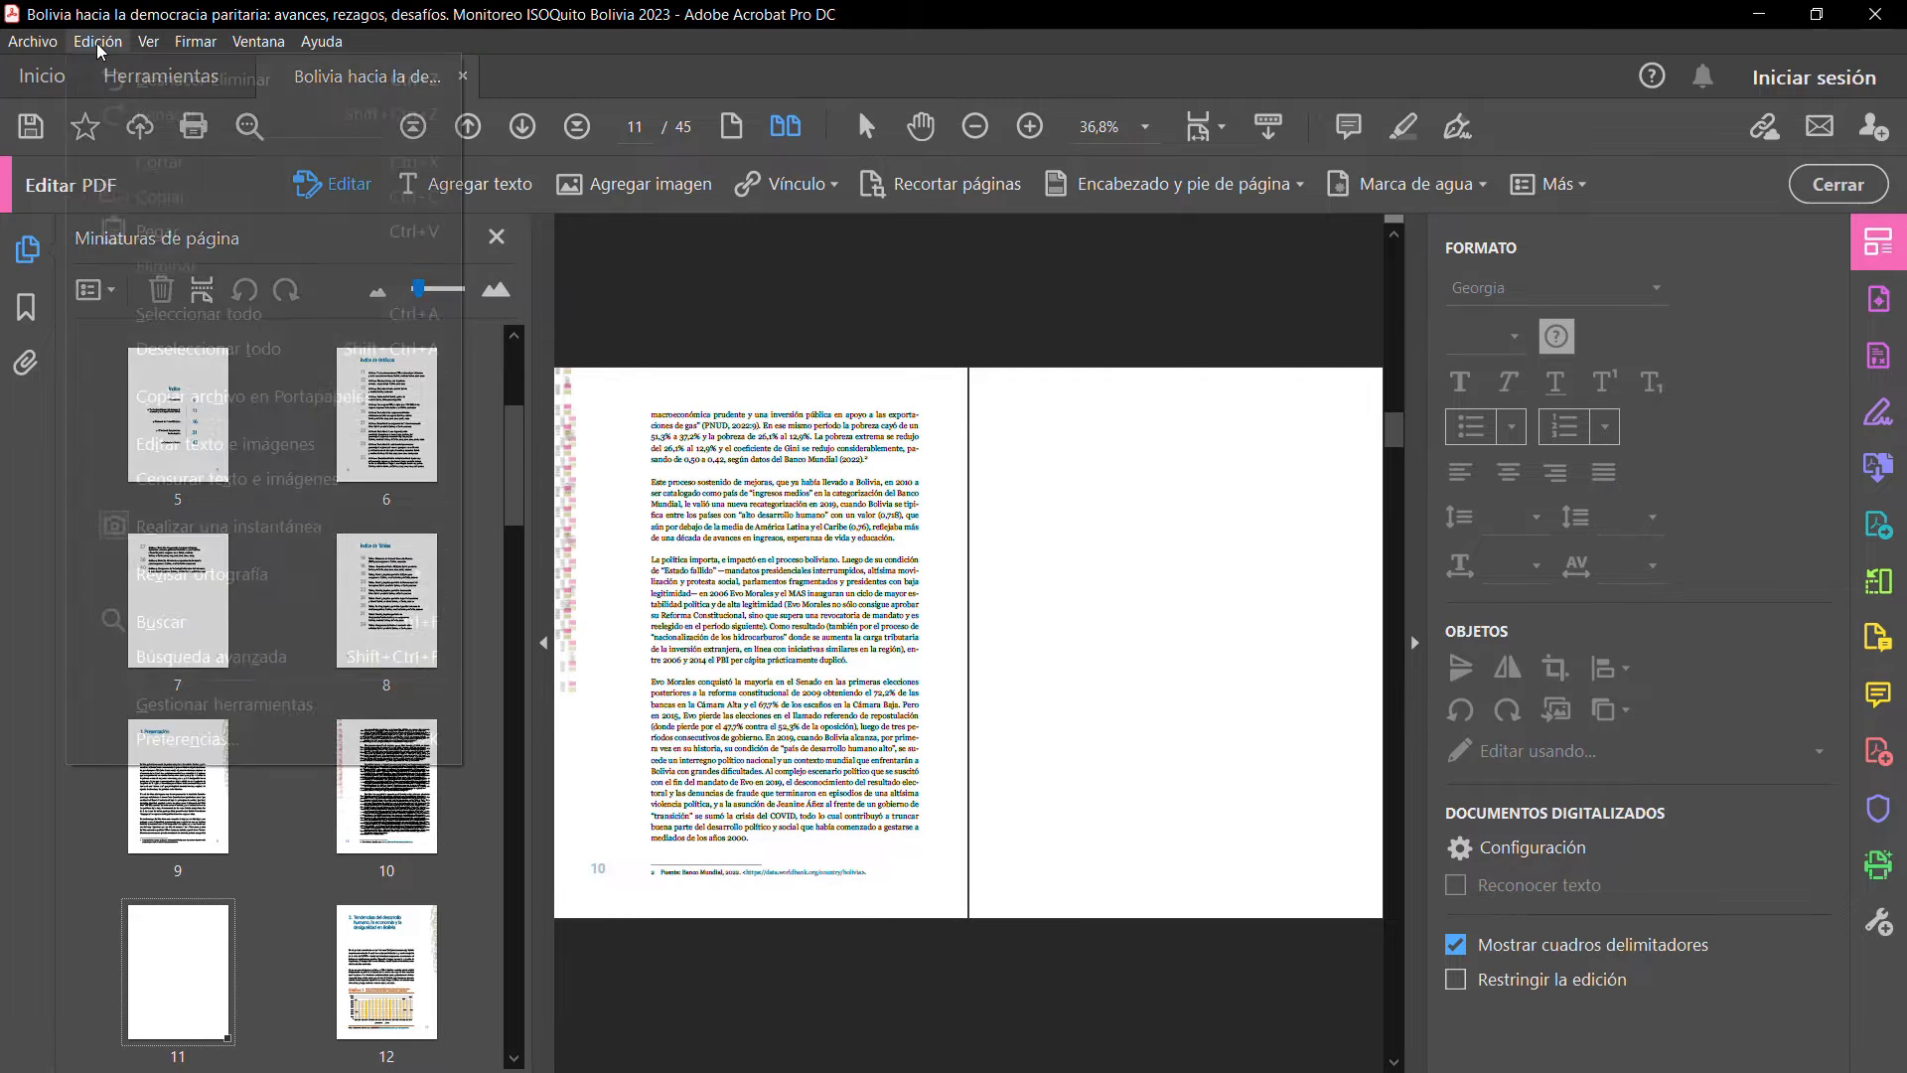
click(144, 230)
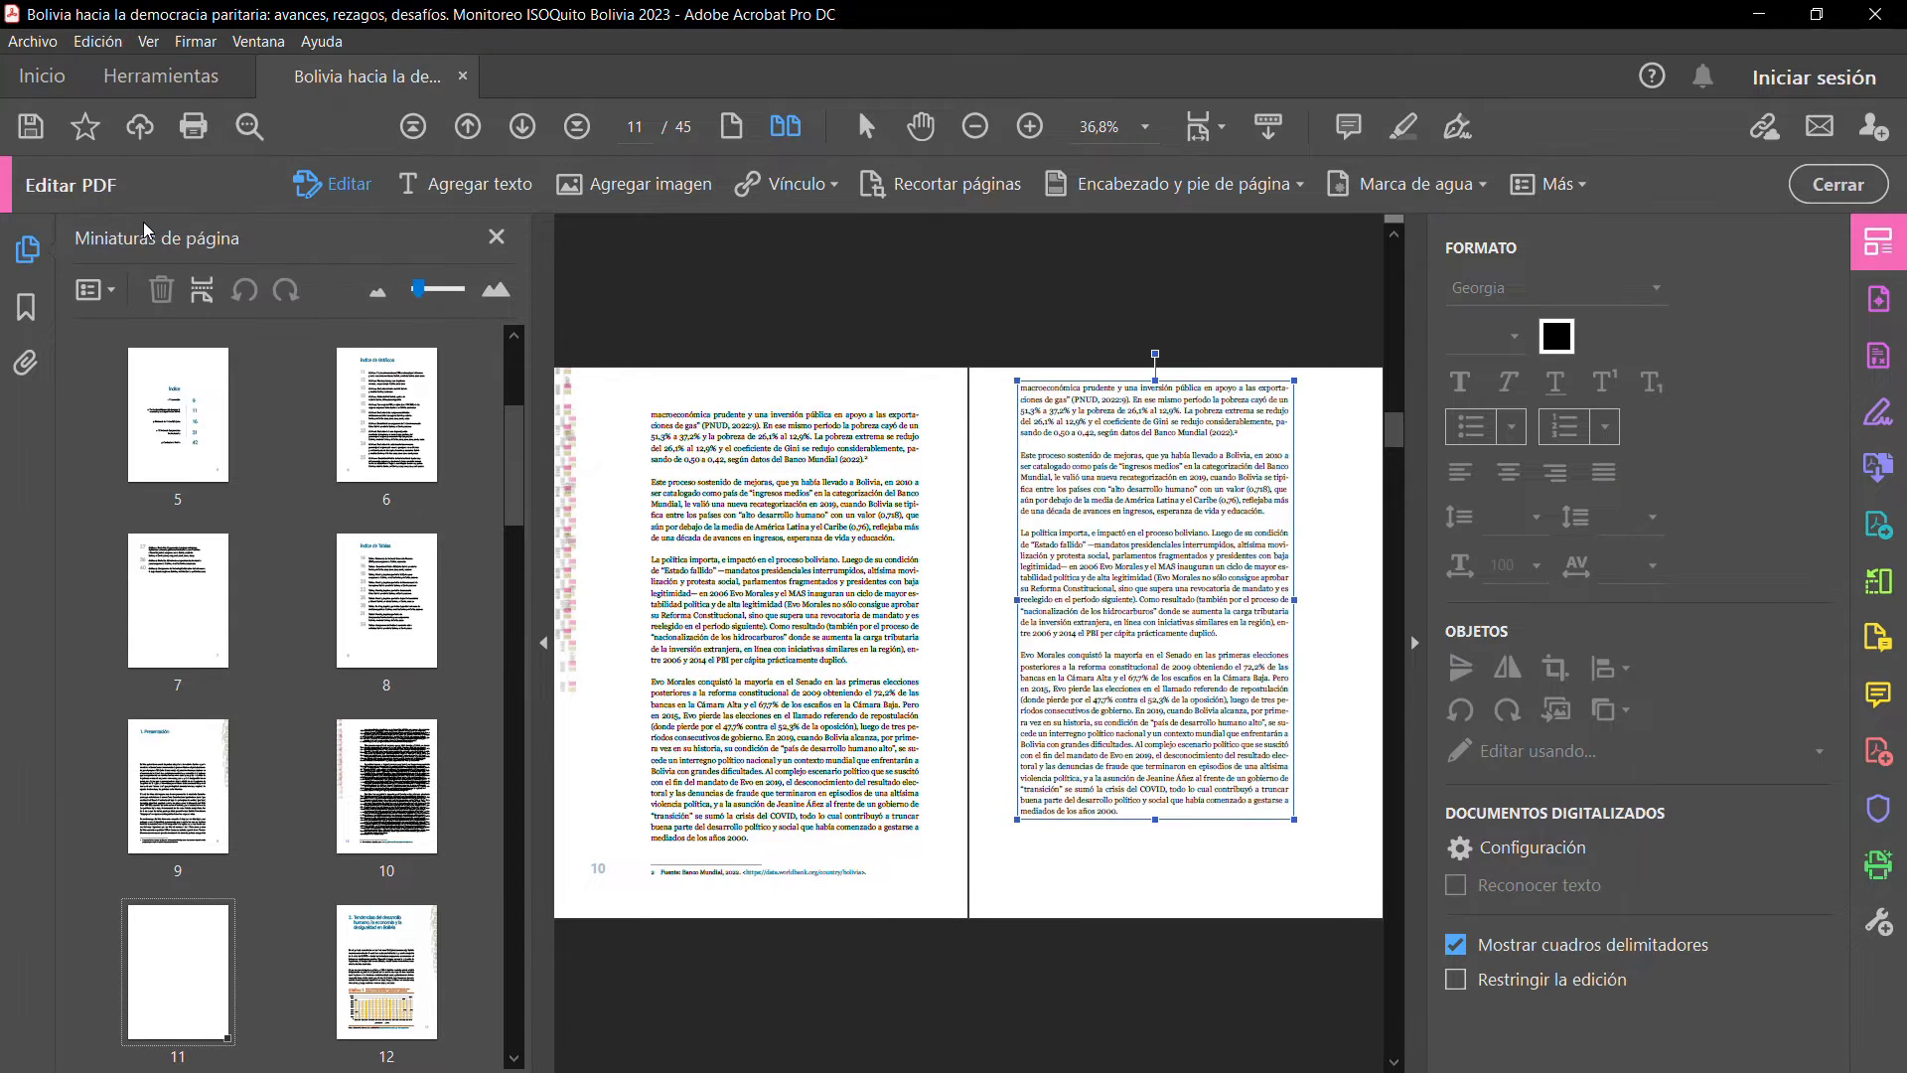
drag(1262, 377, 1285, 408)
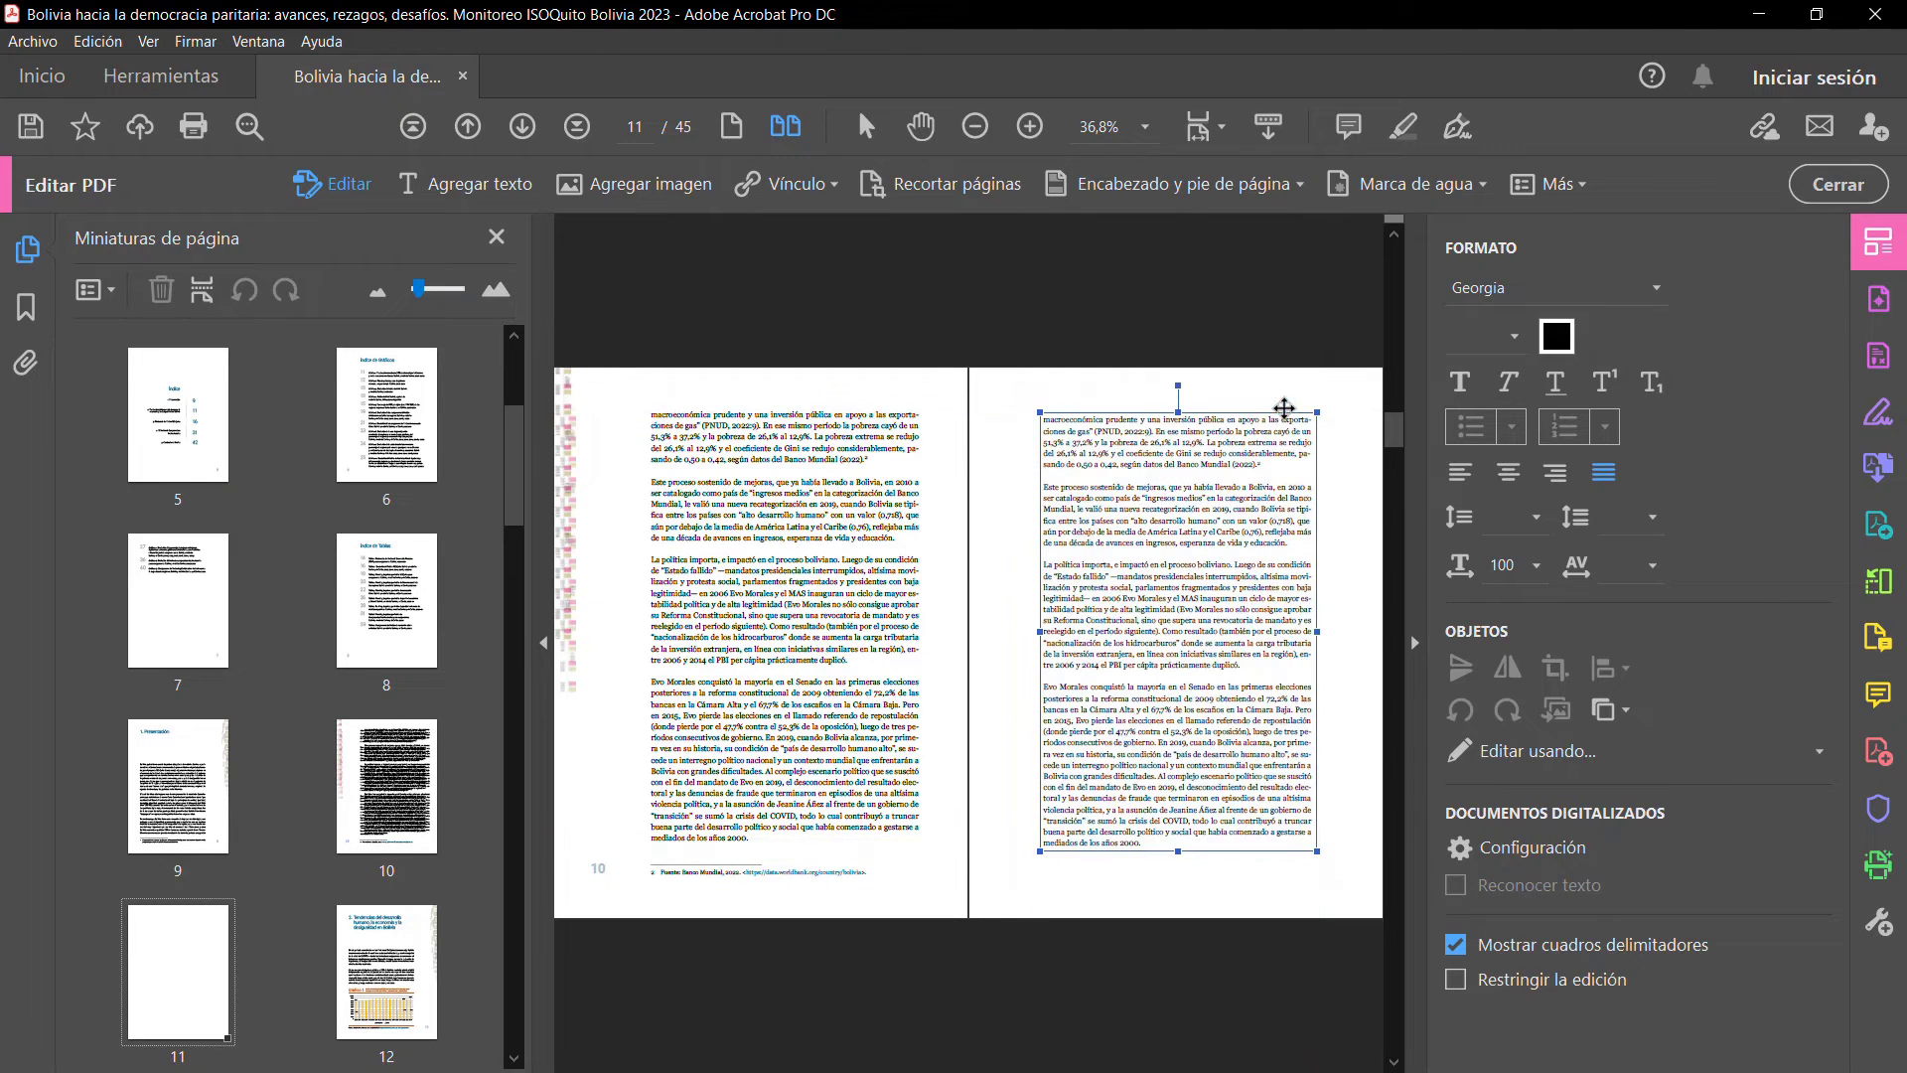
Replace page 10's second paragraph, "Este proceso sostenido de mejoras", with the copied text starting "Bolivia, quien fuera uno de los países más pobres"
click(496, 236)
drag(1094, 287, 1094, 283)
scroll(302, 500, up, 5)
drag(302, 499, 903, 628)
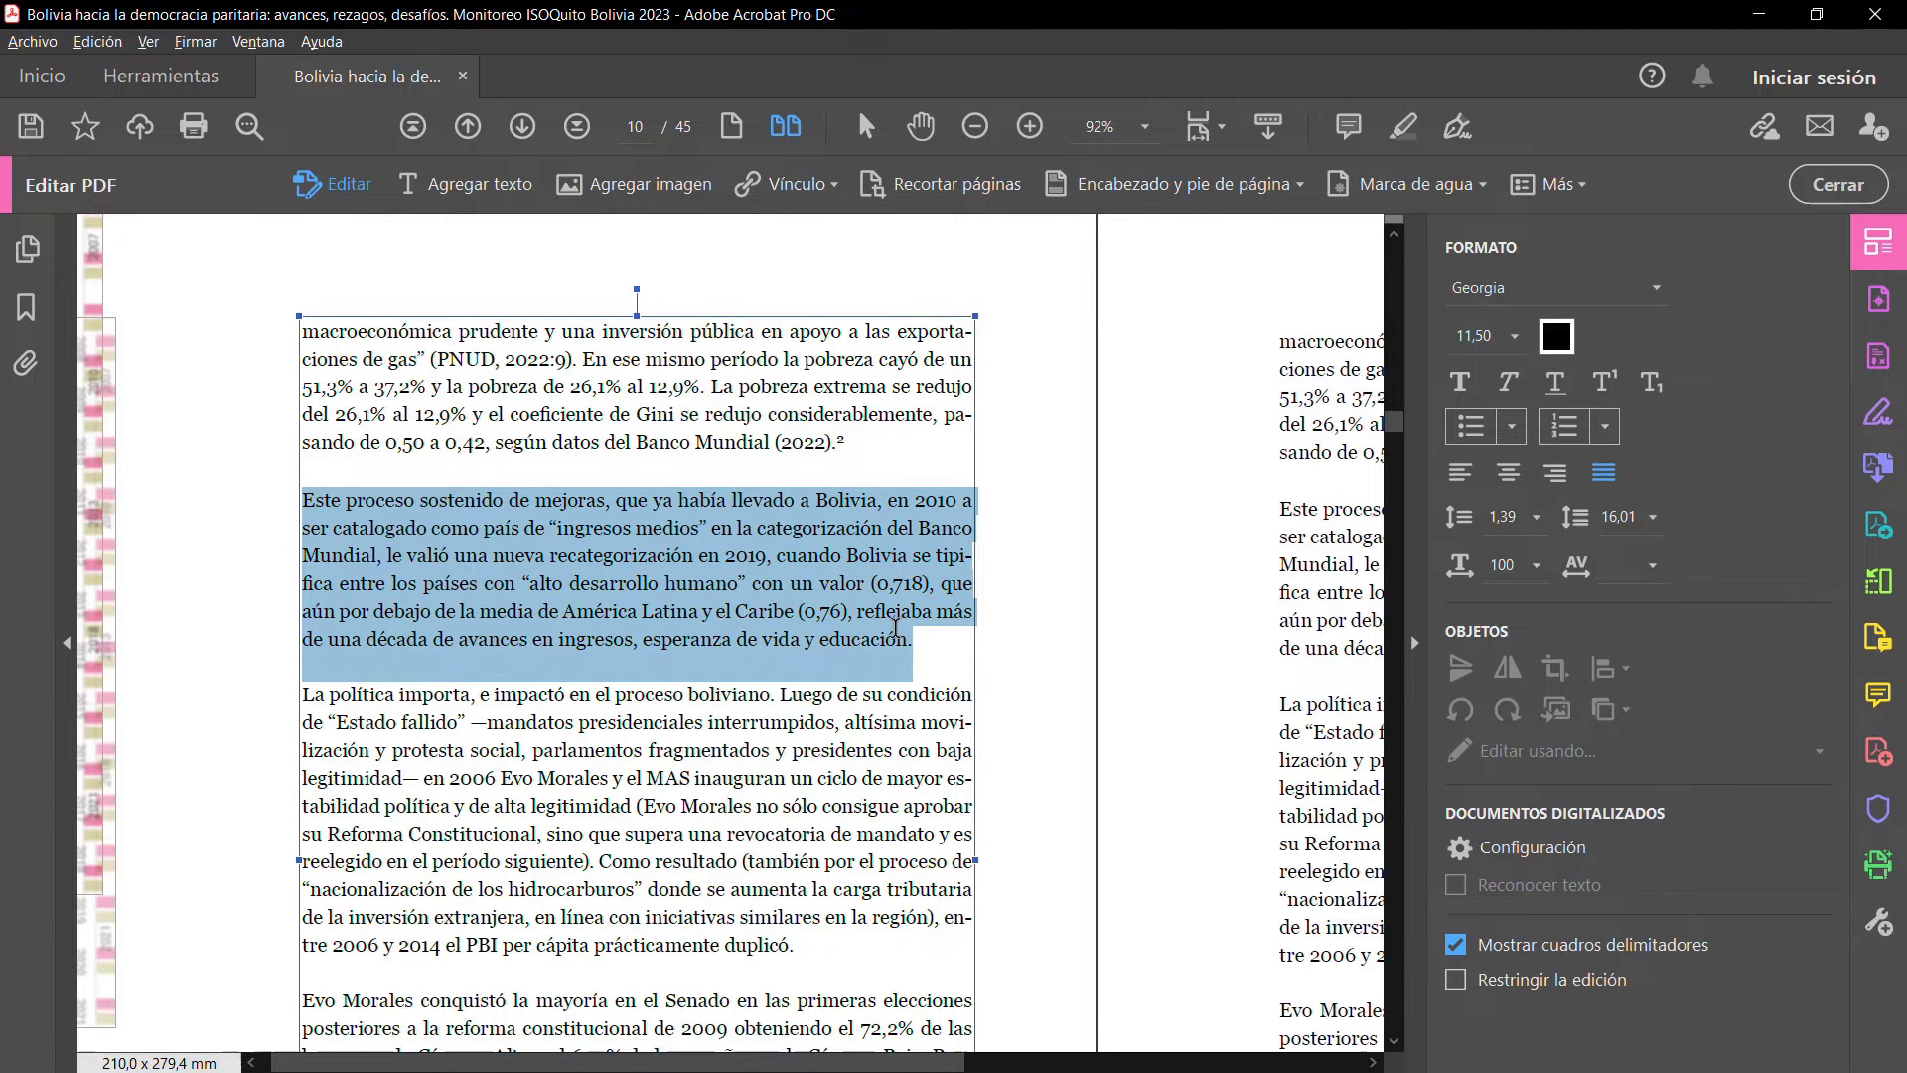
text(Bolivia, quien fuera uno de los países más pobres de América Latina, experimentó transformaciones estructurales de gran entidad en el período abarcado por el proyecto ISOQuito (2007-2023). Algunas de ellas se produjeron en el contexto de la década de crecimiento económico y reducción de la pobreza que se experimentó en América Latina entre 2000 y 2015. La reducción de la pobreza en mas de 20 puntos entre 2005 y 2014 y de la desigualdad en un punto, son logros que se corresponden a logros similares en el conjunto de los países de la región, alimentados por el boom de las commodities y en el marco de una "marea rosa" que privilegió el mercado interno y regional, la agenda de derechos y las políticas redistributivas.)
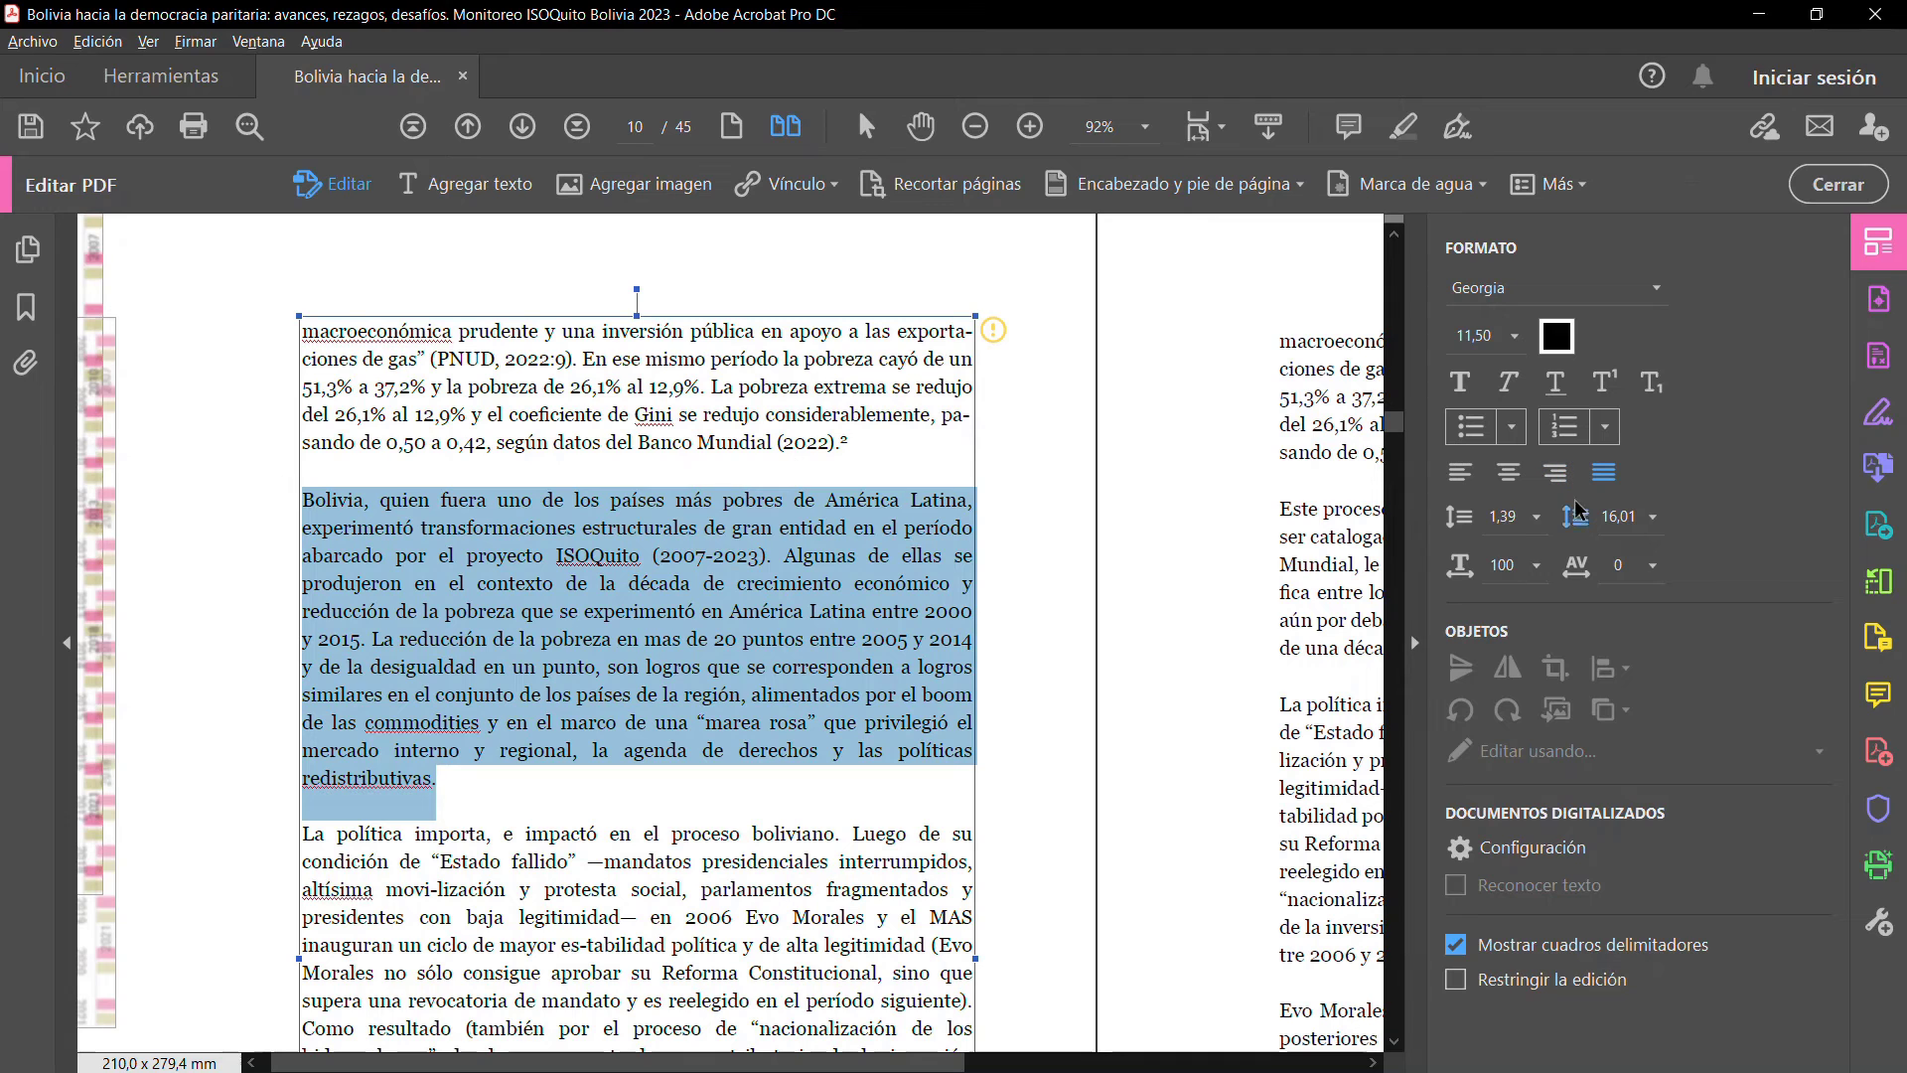
Set the character spacing of the new "Bolivia, quien fuera" paragraph on page 10 to -0,10
click(1653, 575)
click(1626, 701)
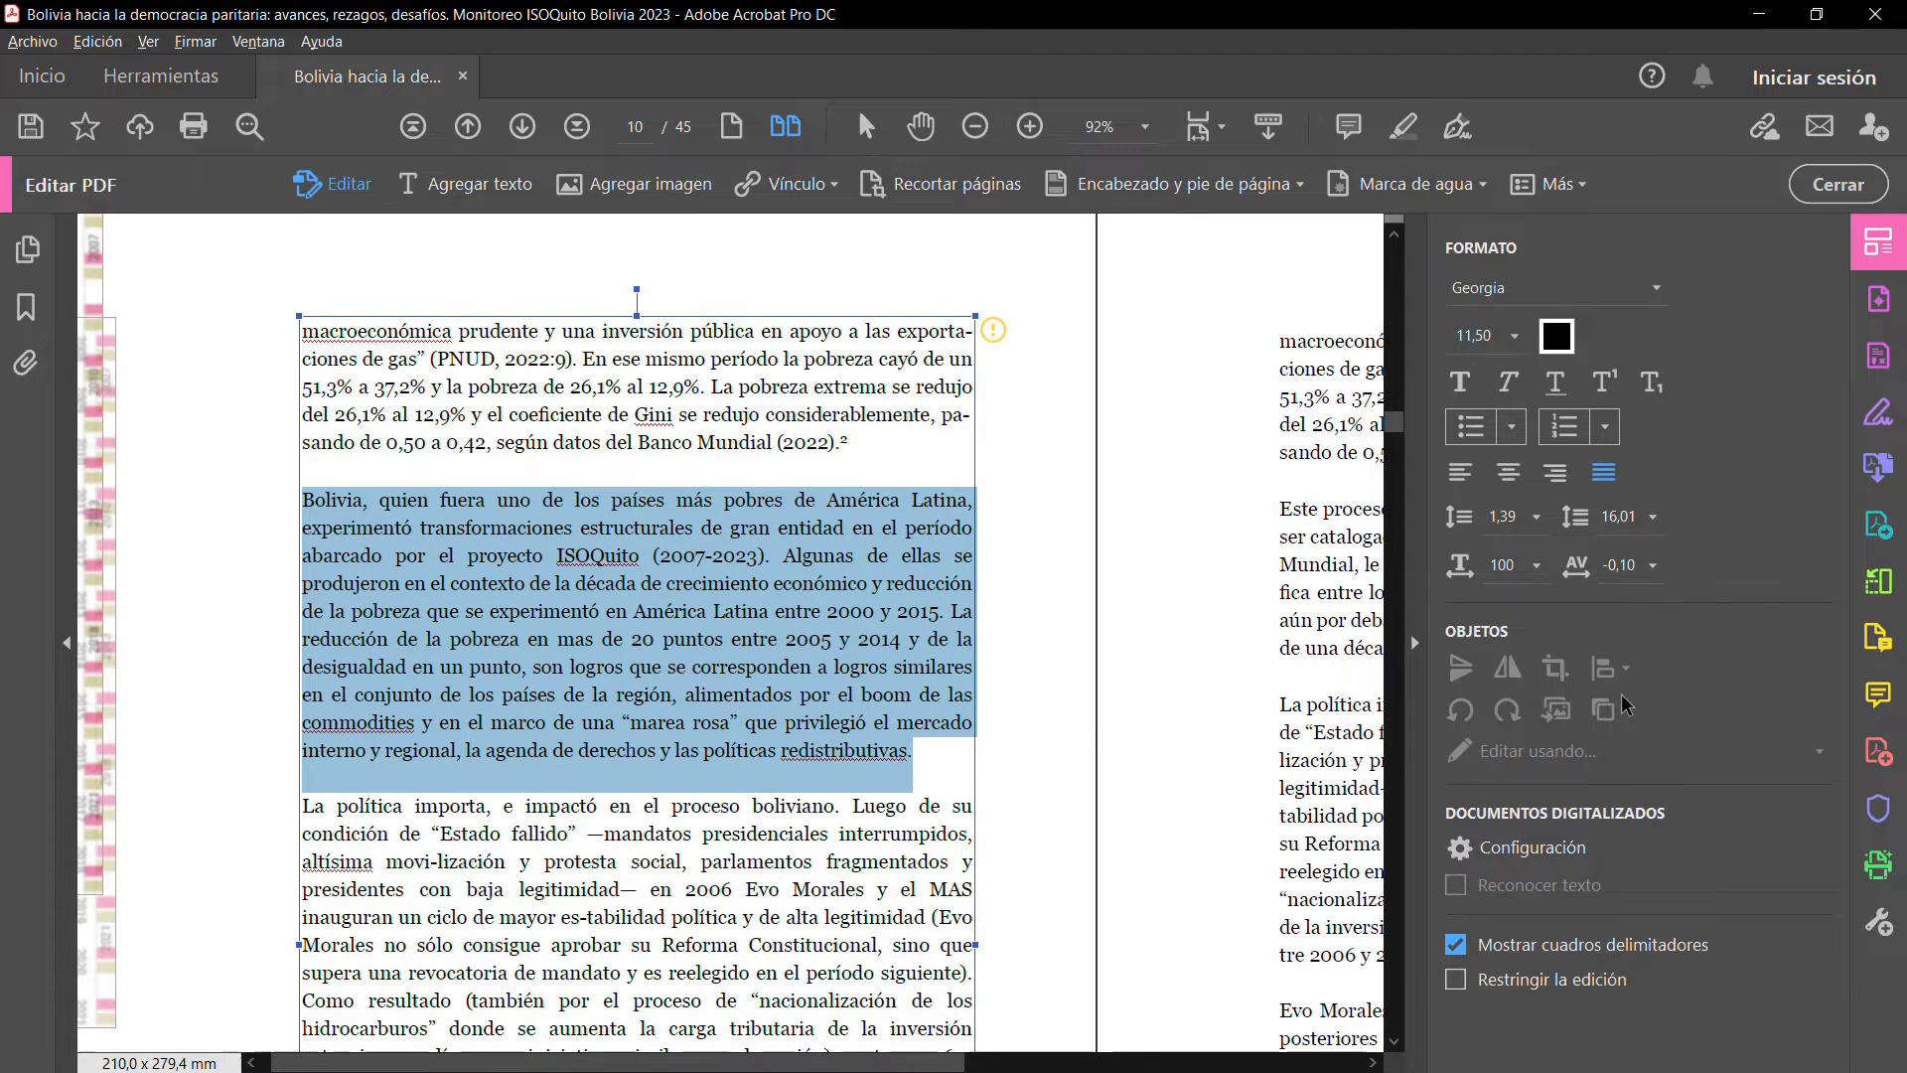
scroll(938, 743, down, 3)
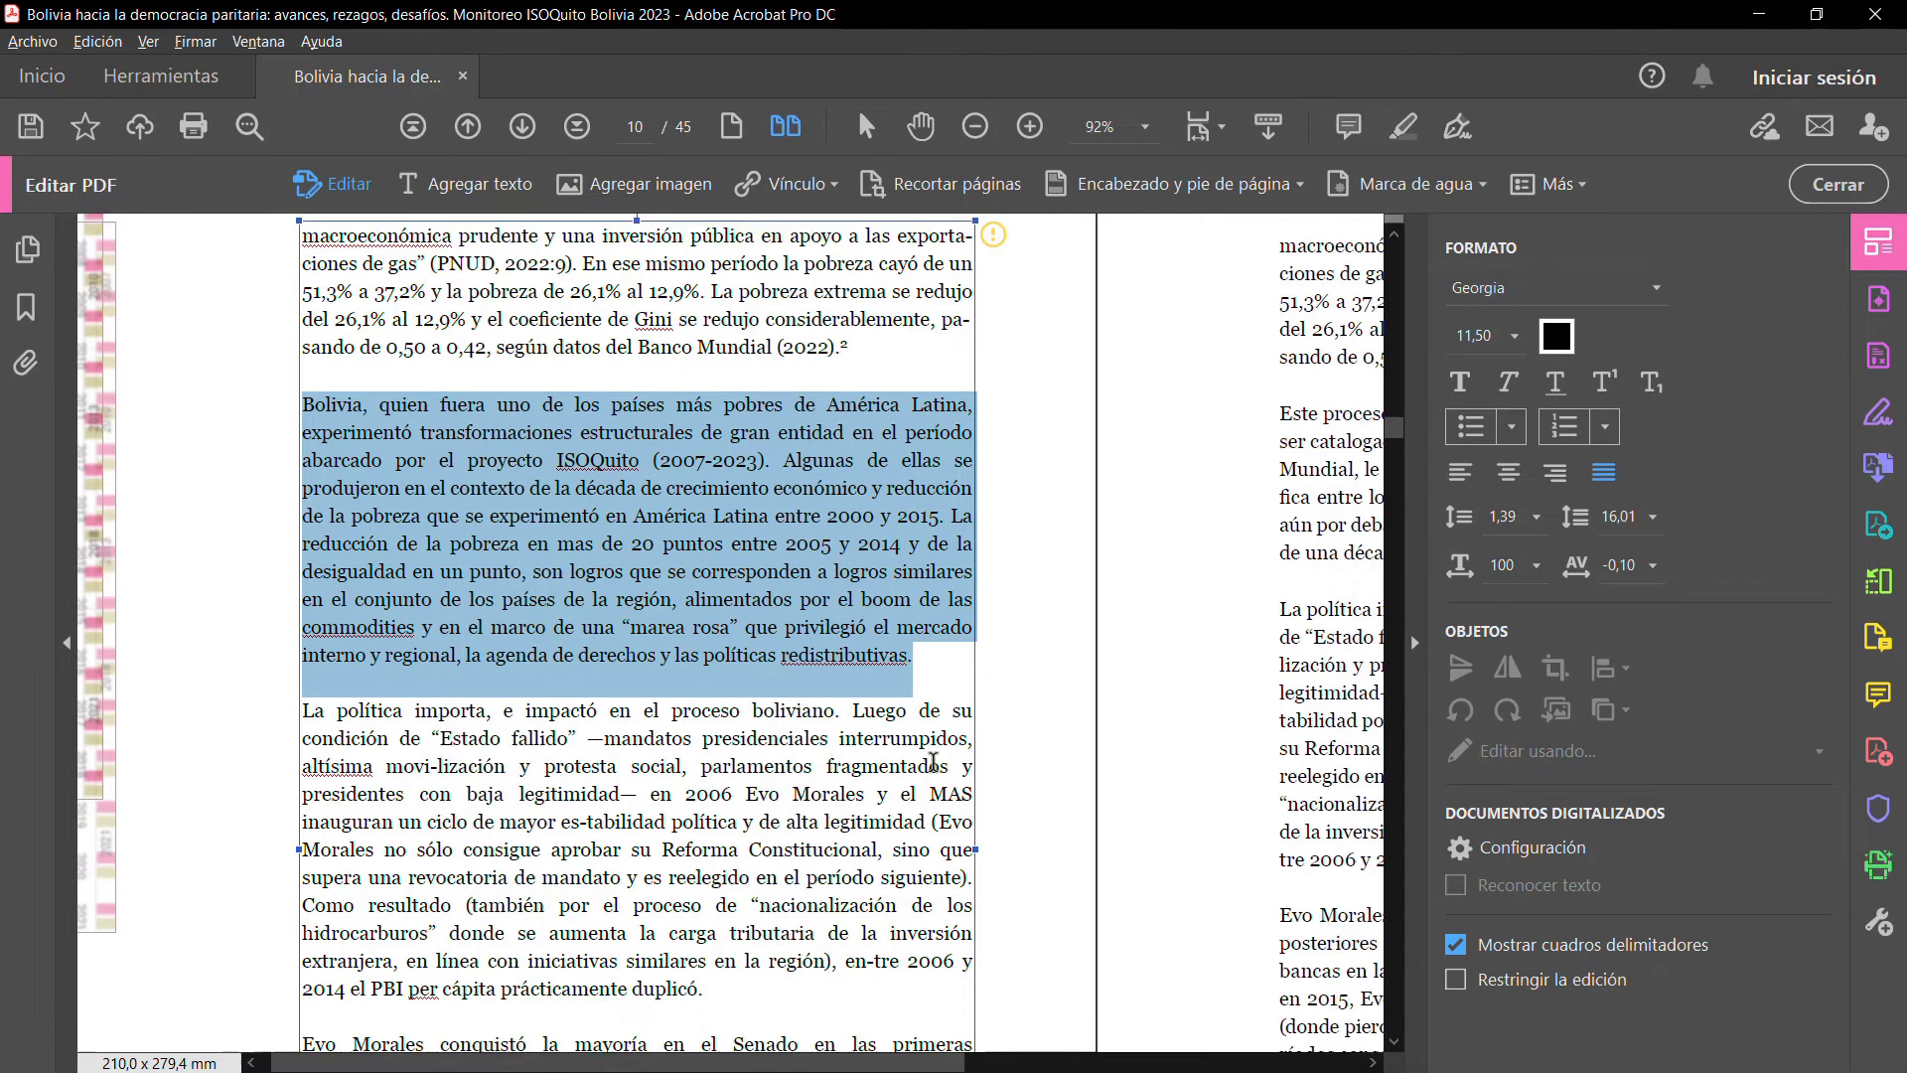
click(933, 764)
Examine the hyphenated words "es-tabilidad" and "movi-lización" in page 10's "La política importa" paragraph
scroll(985, 846, down, 1)
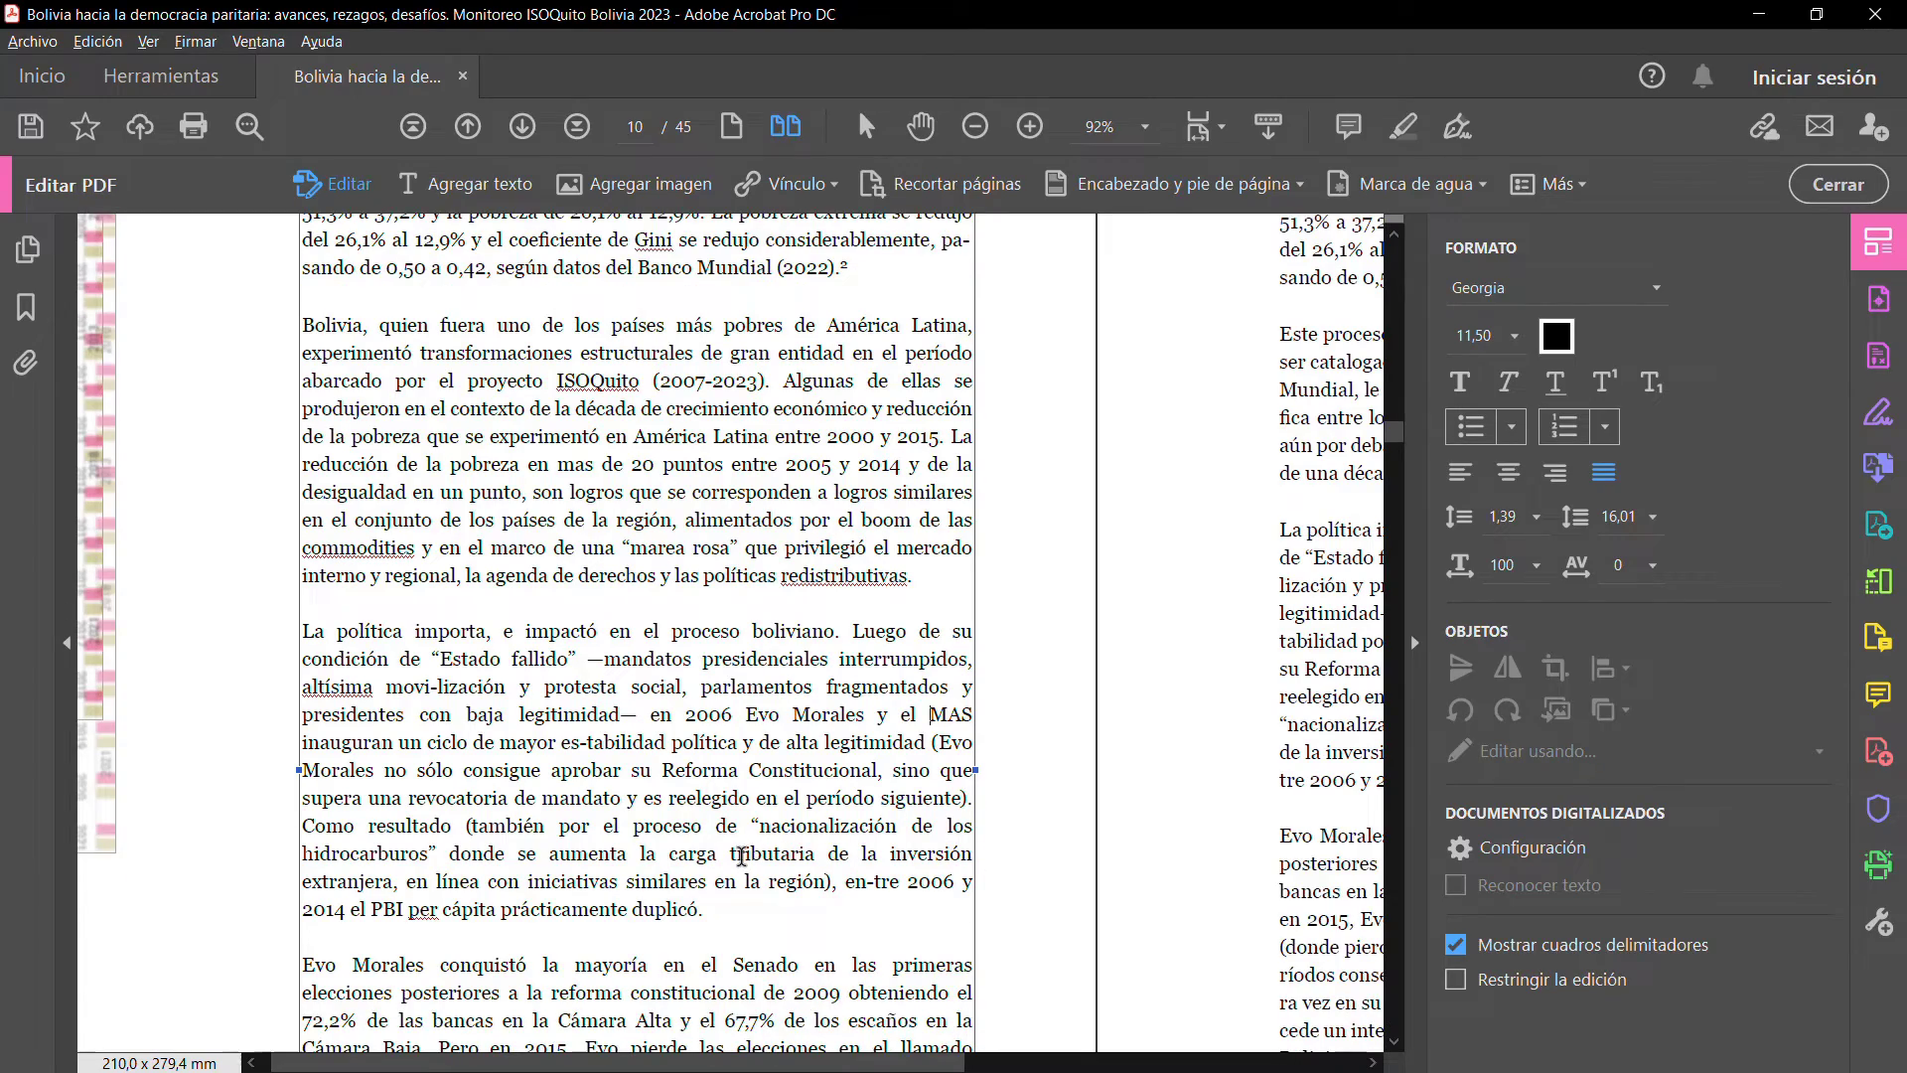
scroll(741, 856, down, 1)
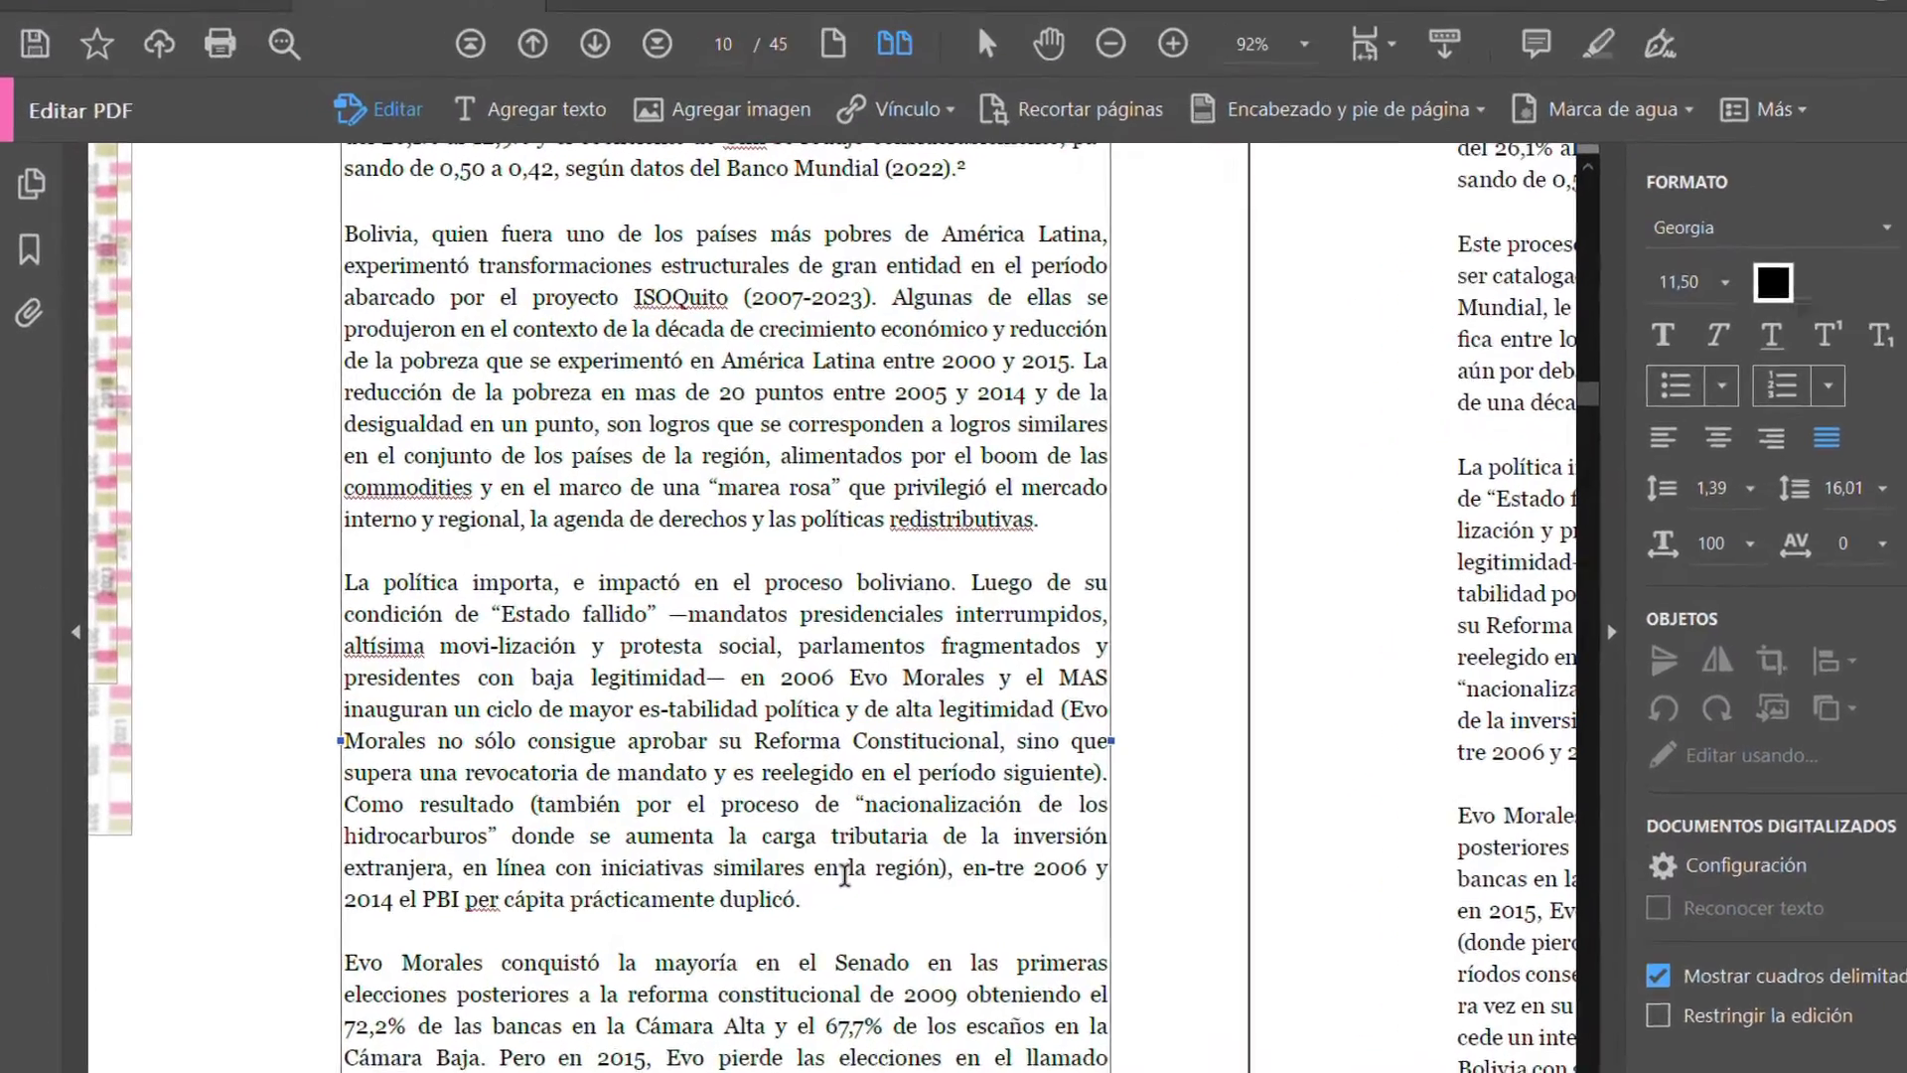
drag(638, 708, 714, 710)
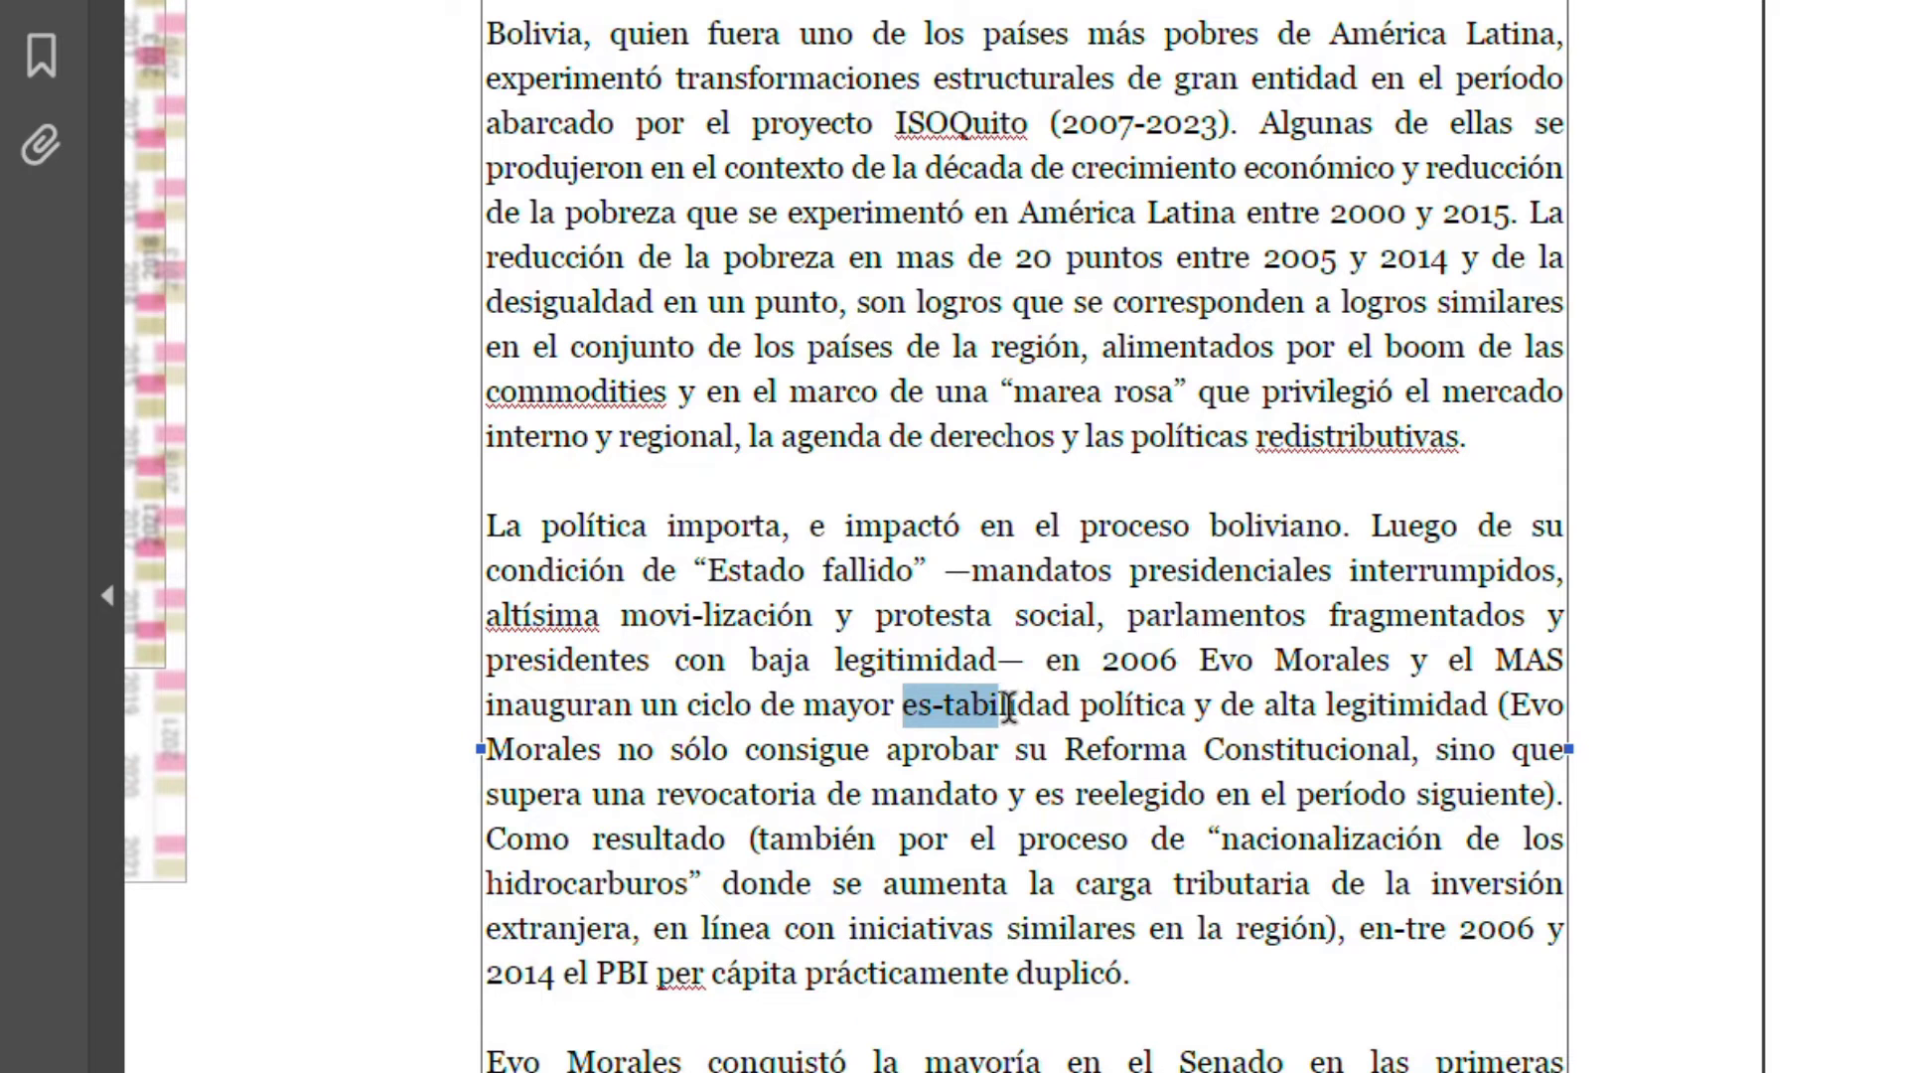
drag(1009, 709, 1064, 706)
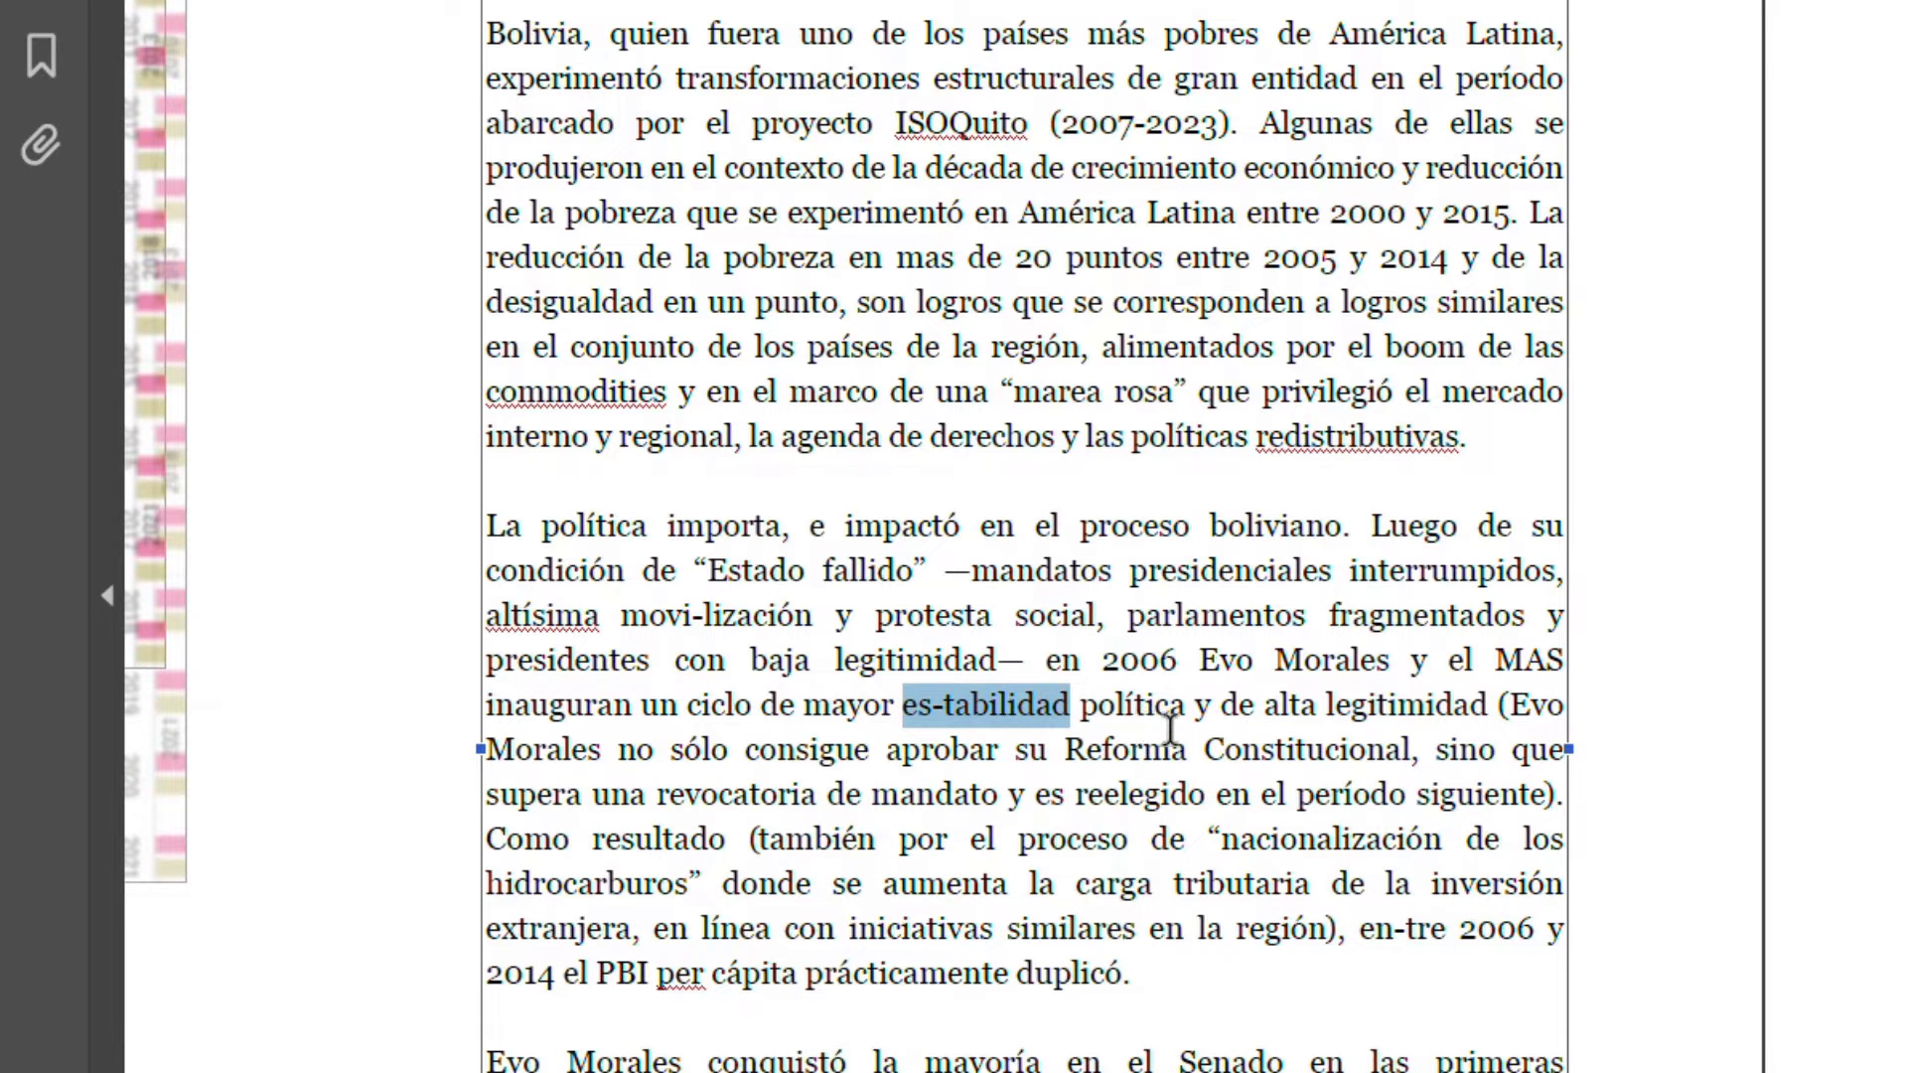
double_click(717, 612)
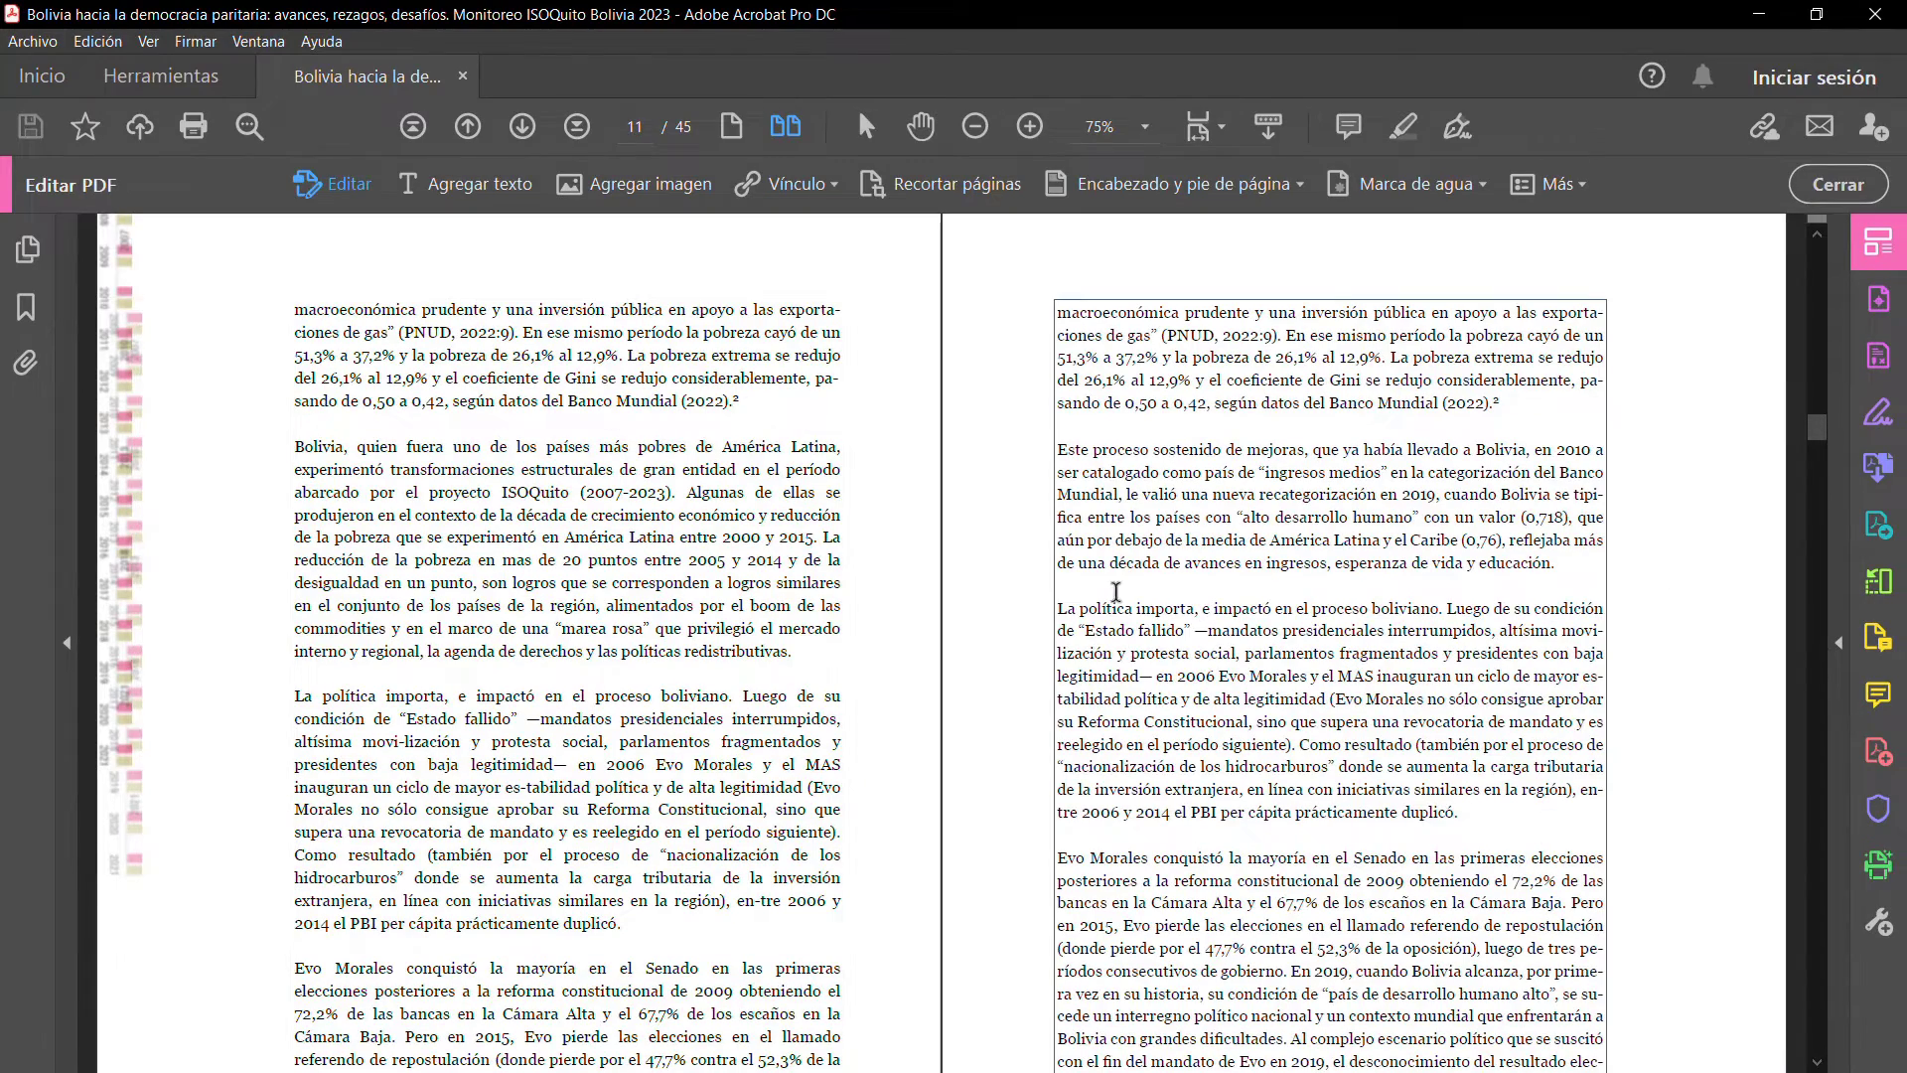
Copy the "La política importa" paragraph from page 11 and paste it over the matching paragraph on page 10
drag(1057, 608, 1456, 808)
right_click(1379, 733)
click(1427, 794)
click(297, 692)
drag(297, 692, 621, 922)
right_click(580, 866)
click(638, 717)
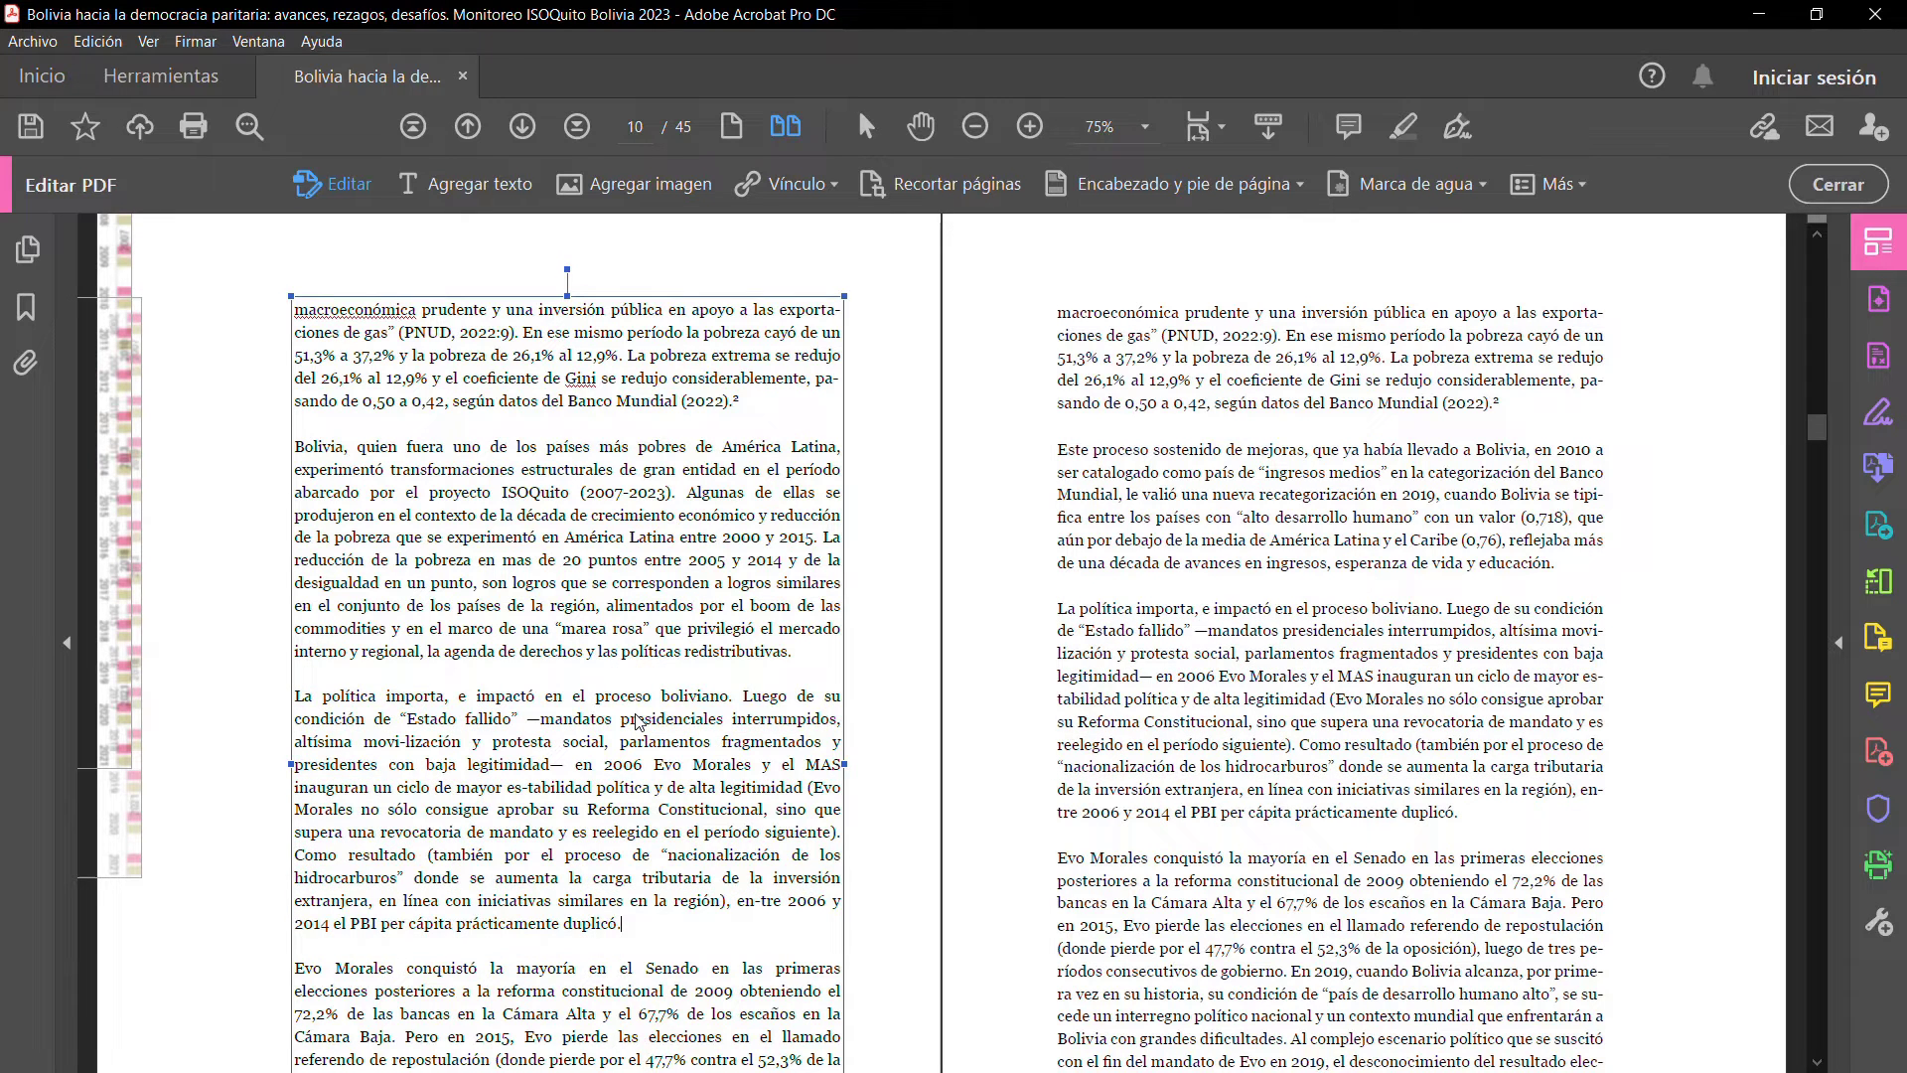
click(203, 641)
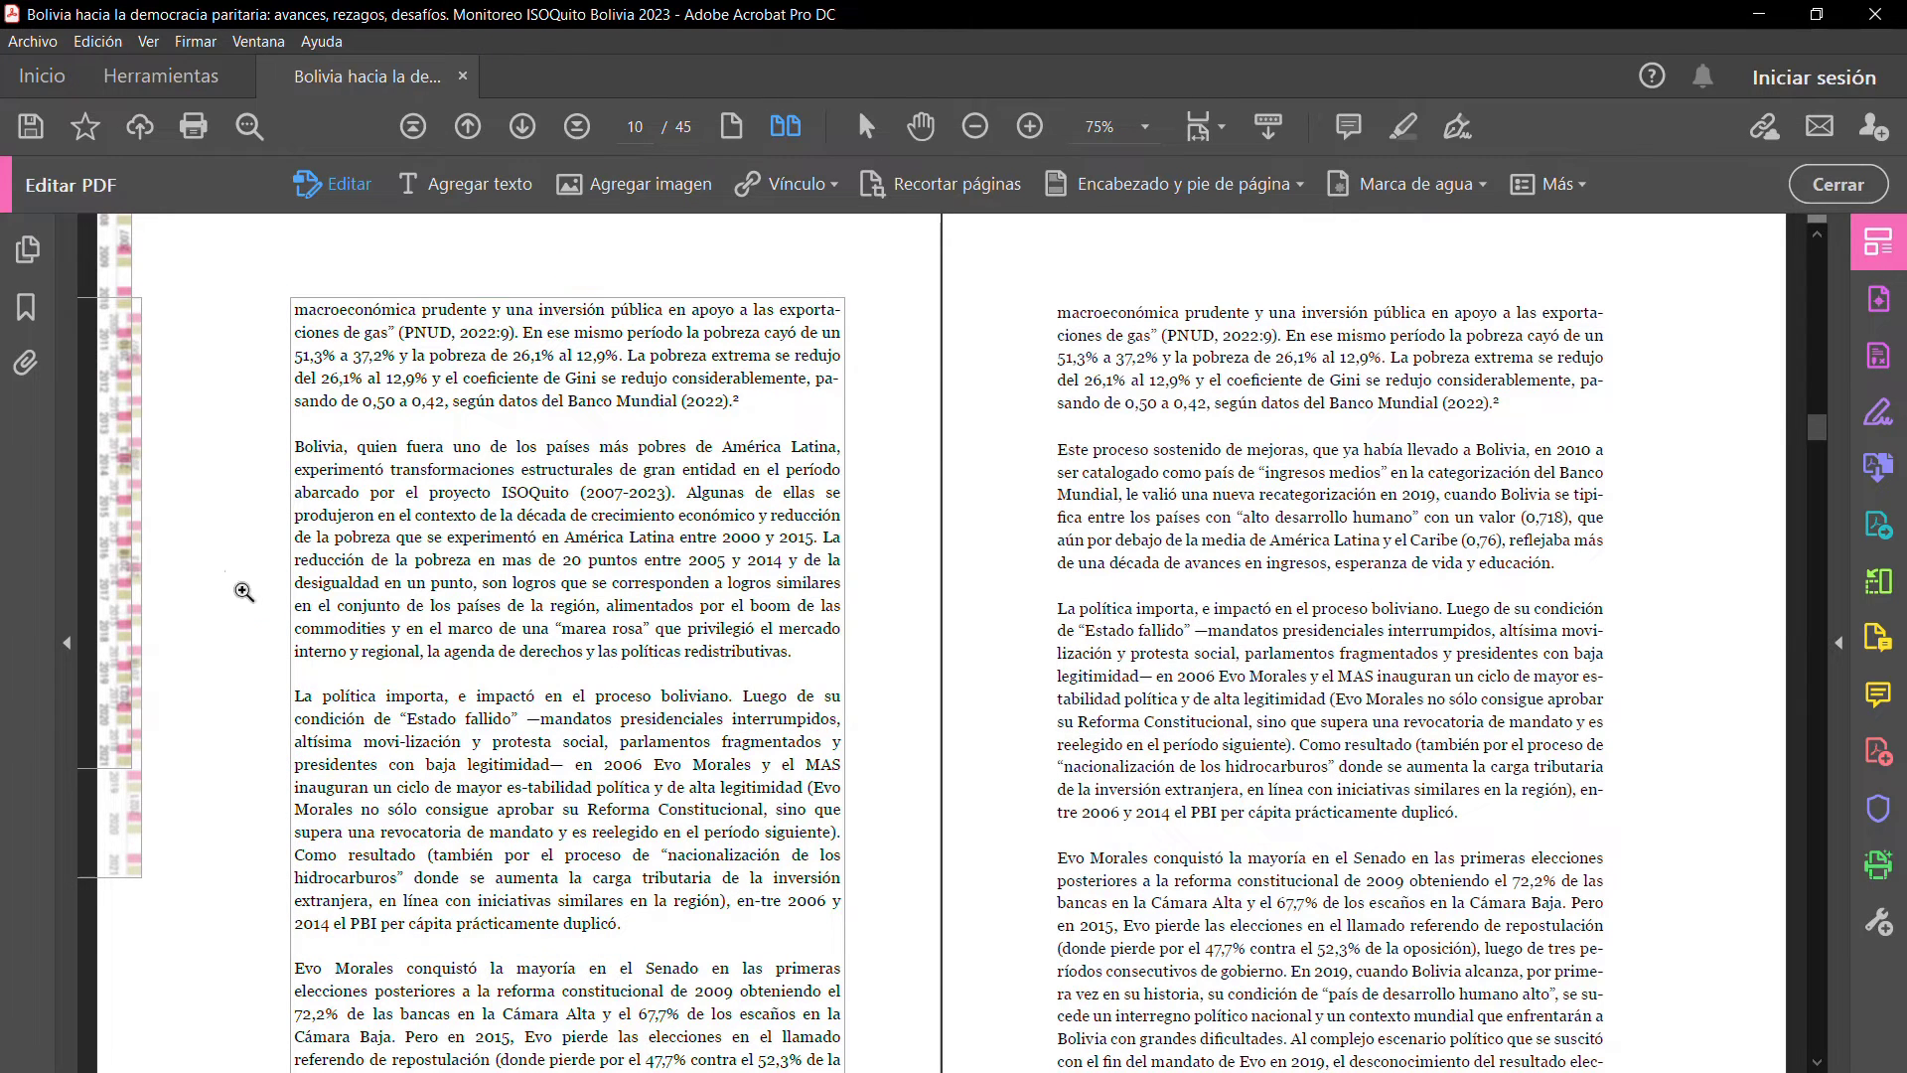
Set the character spacing of page 10's "La política importa" paragraph to -0,10
scroll(867, 598, up, 3)
drag(514, 555, 717, 548)
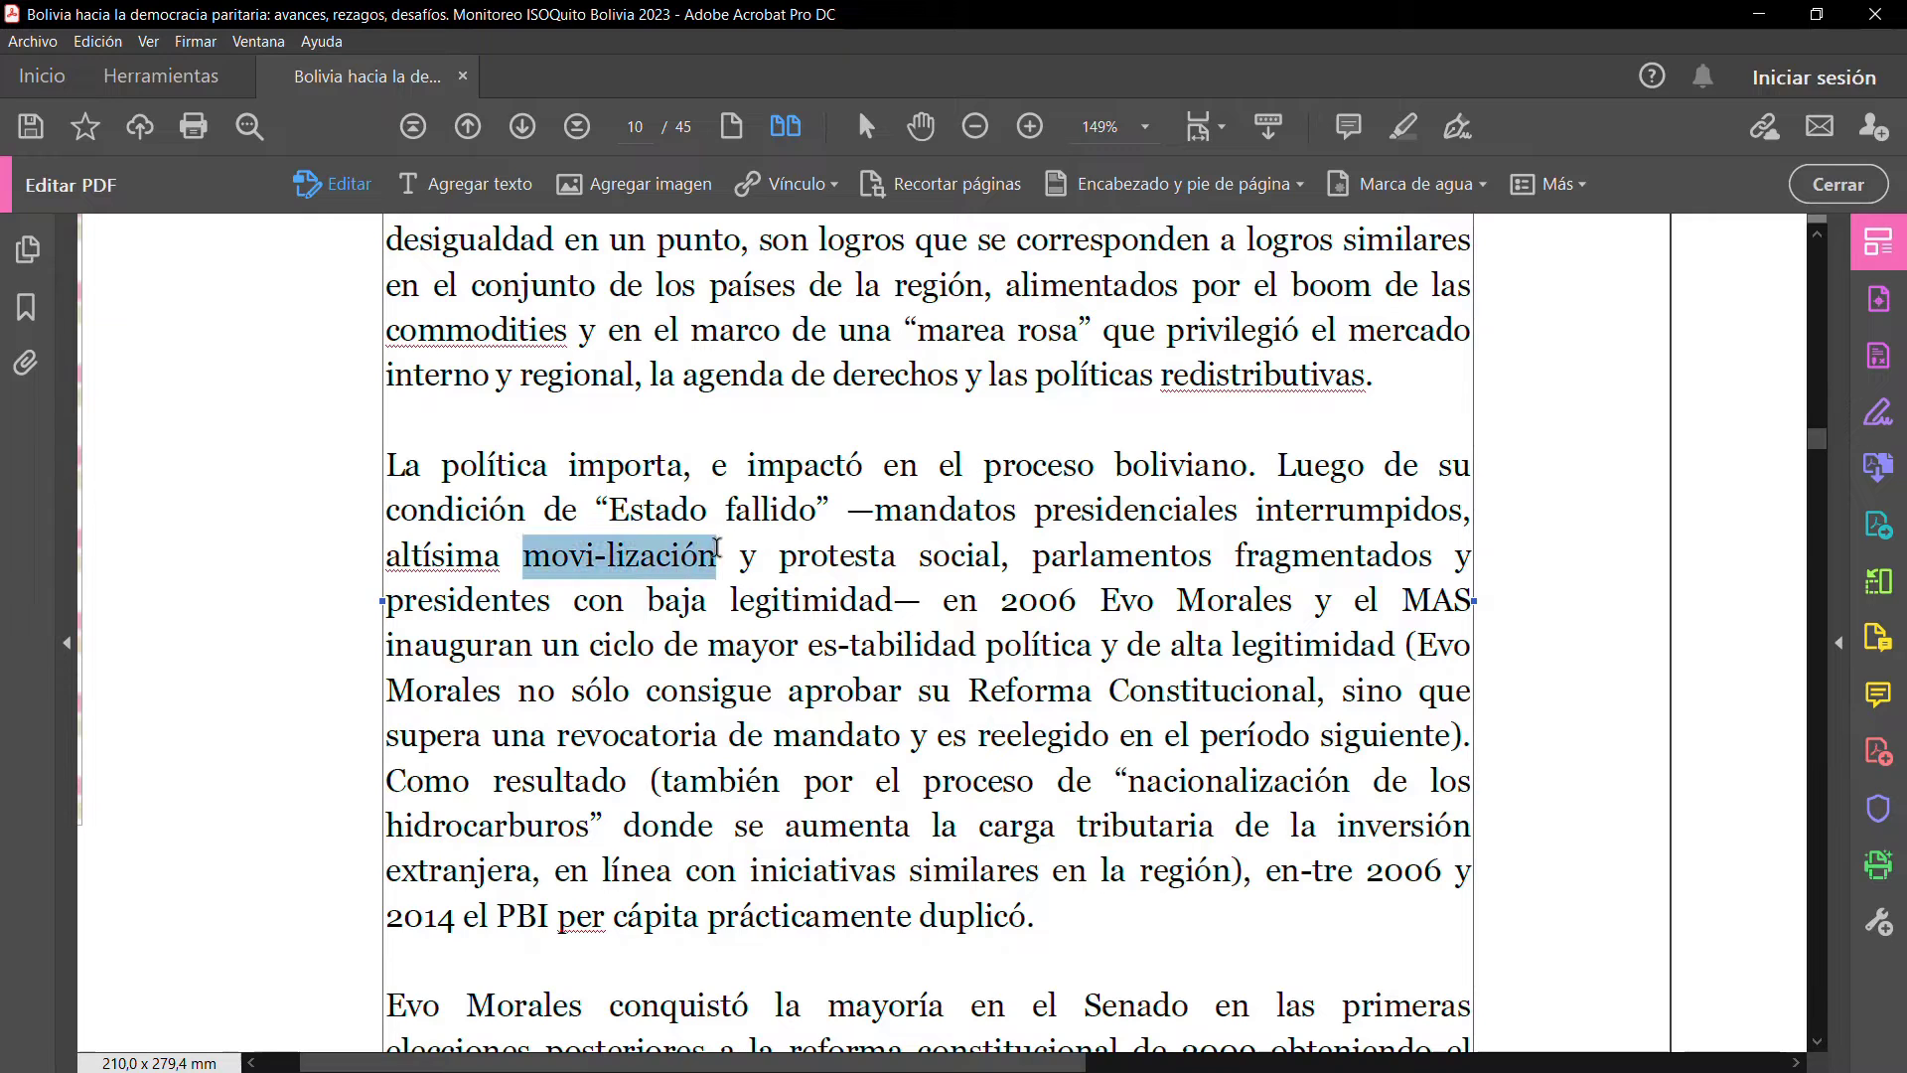
click(719, 736)
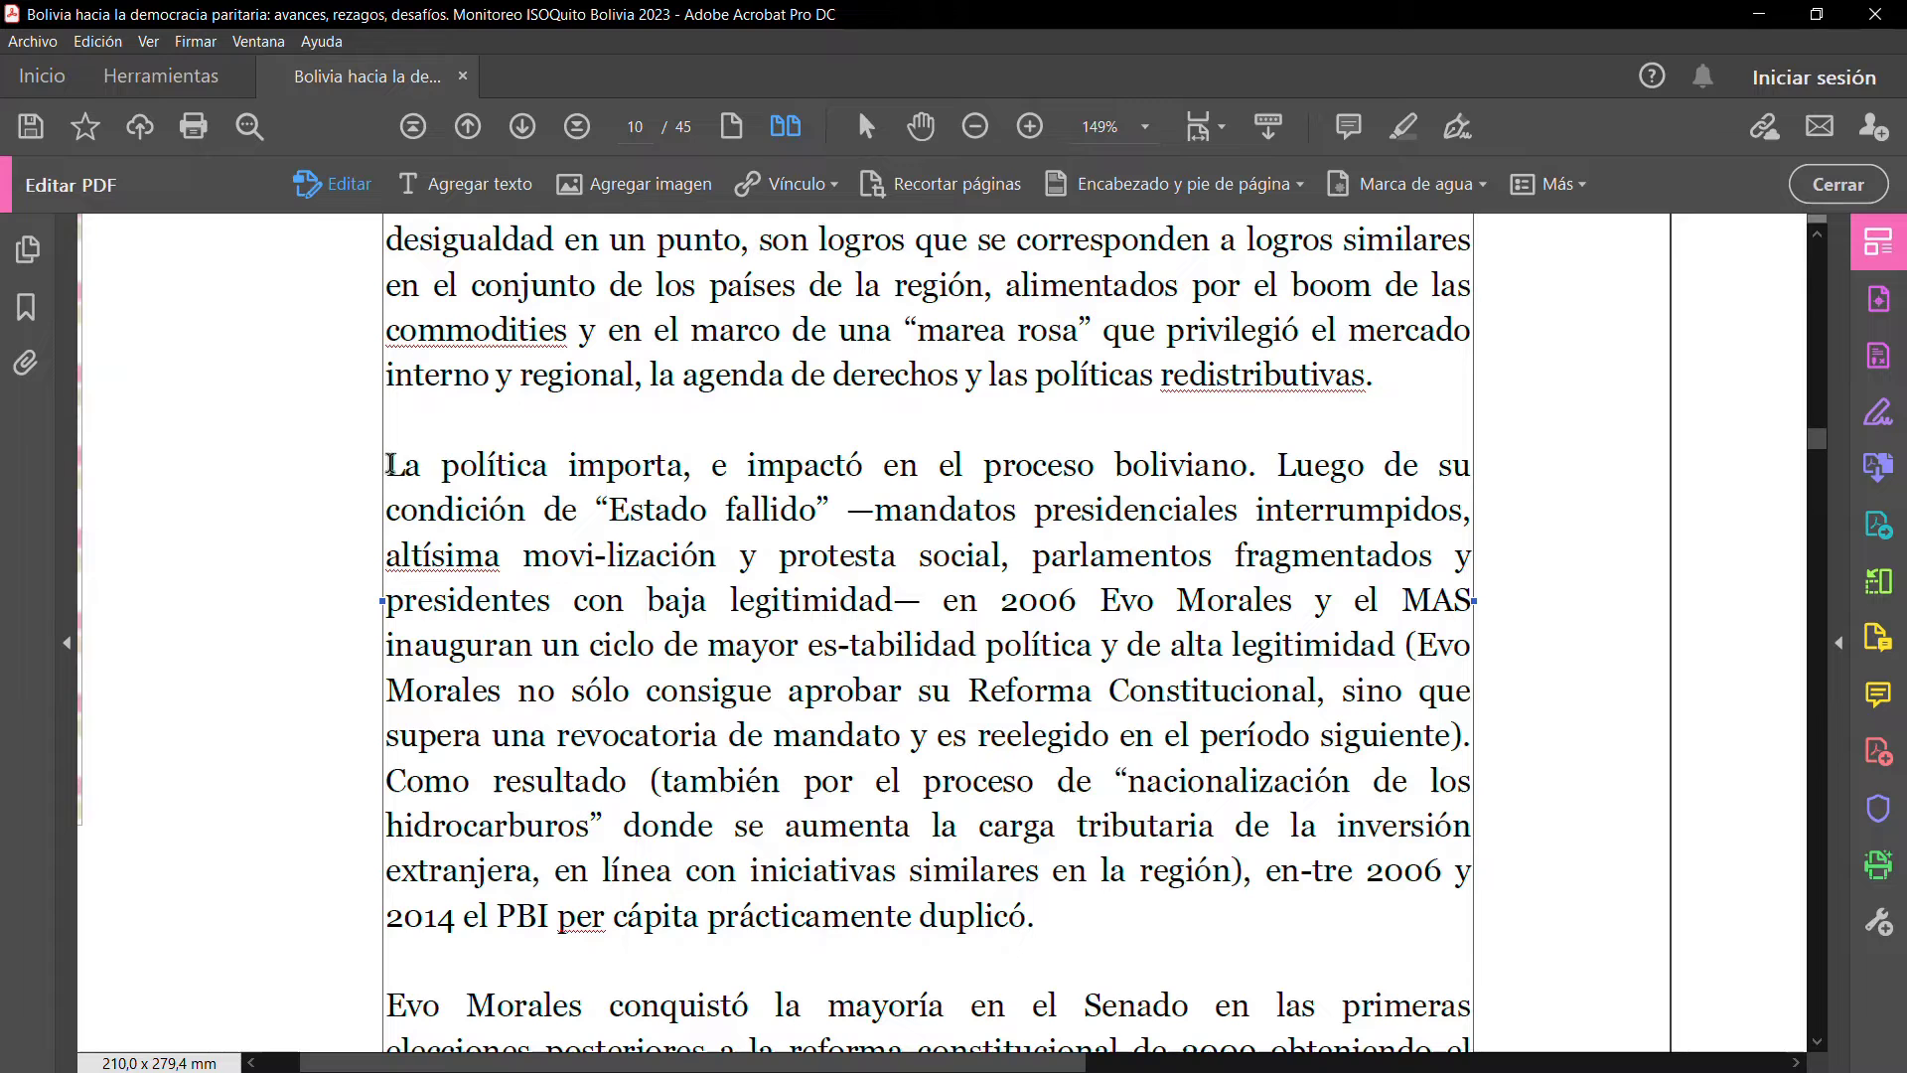
drag(390, 465, 1066, 923)
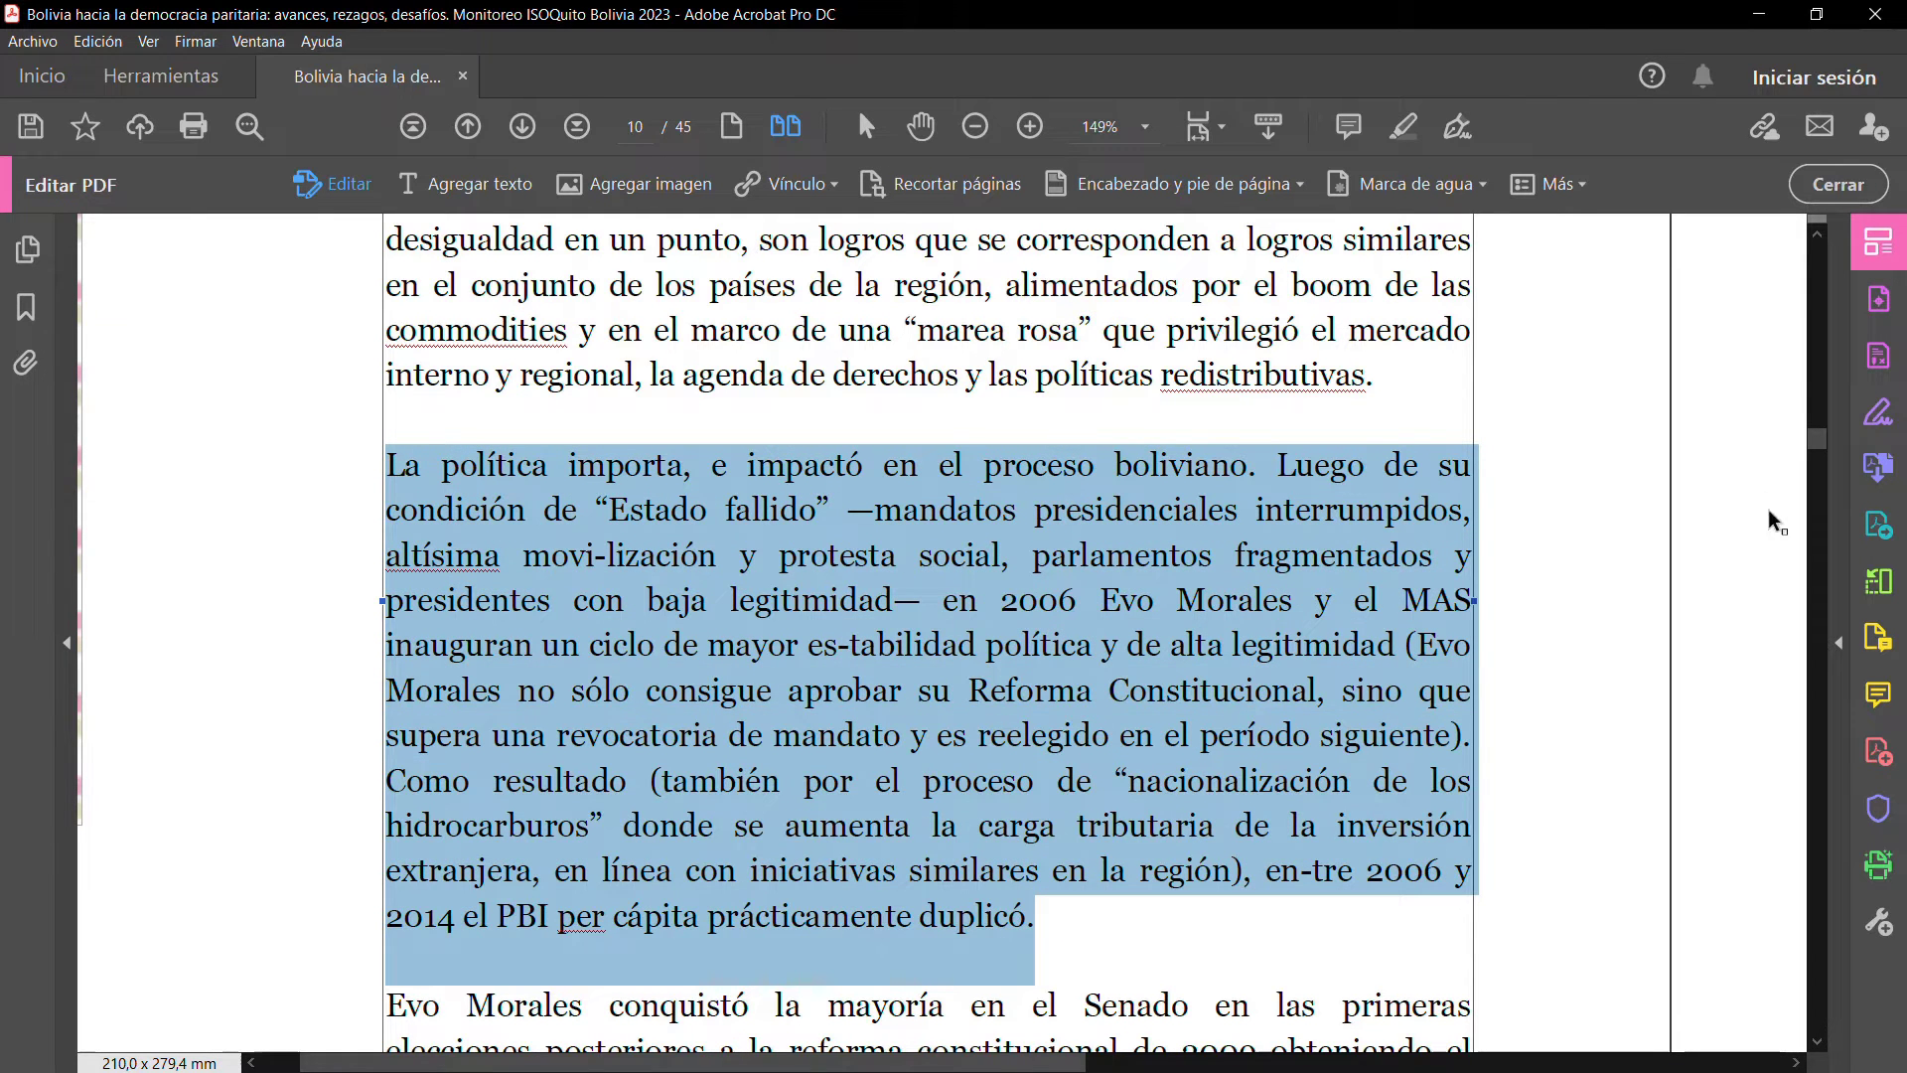
click(1840, 644)
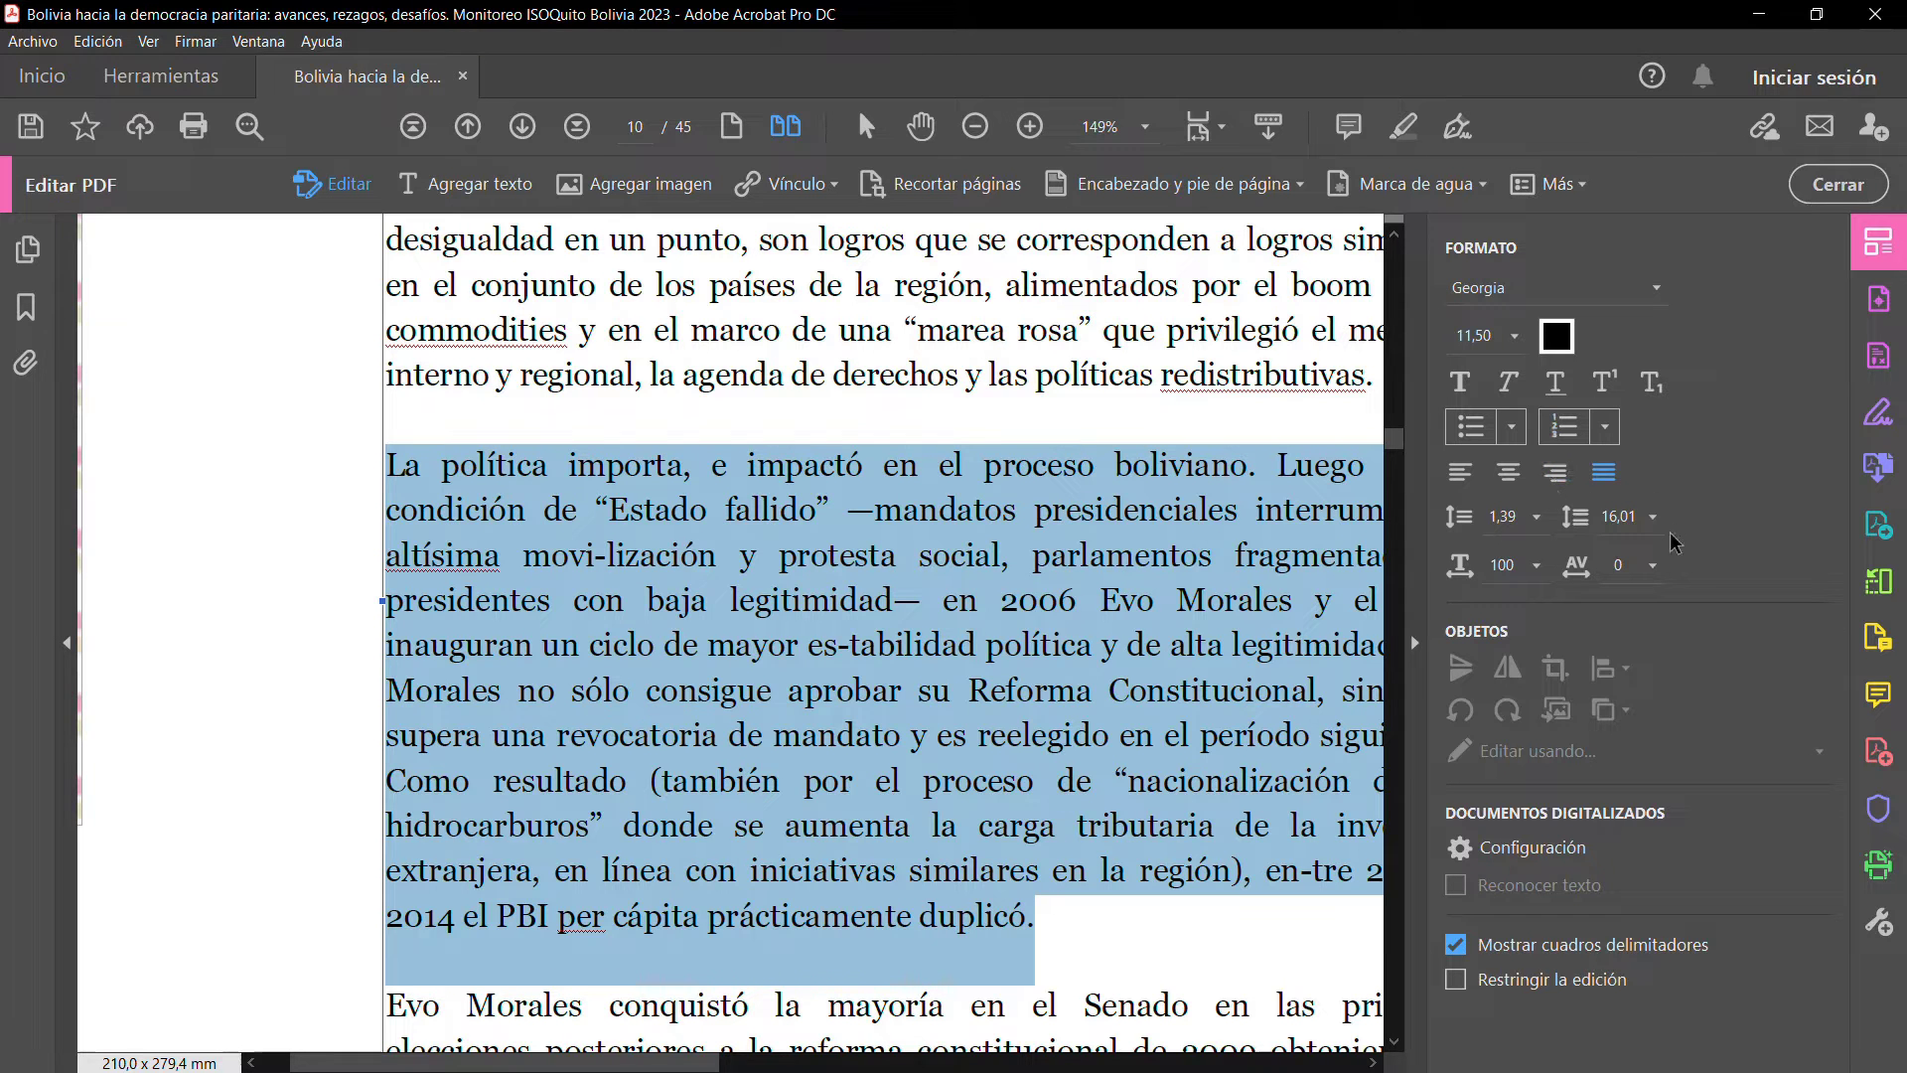
click(1653, 566)
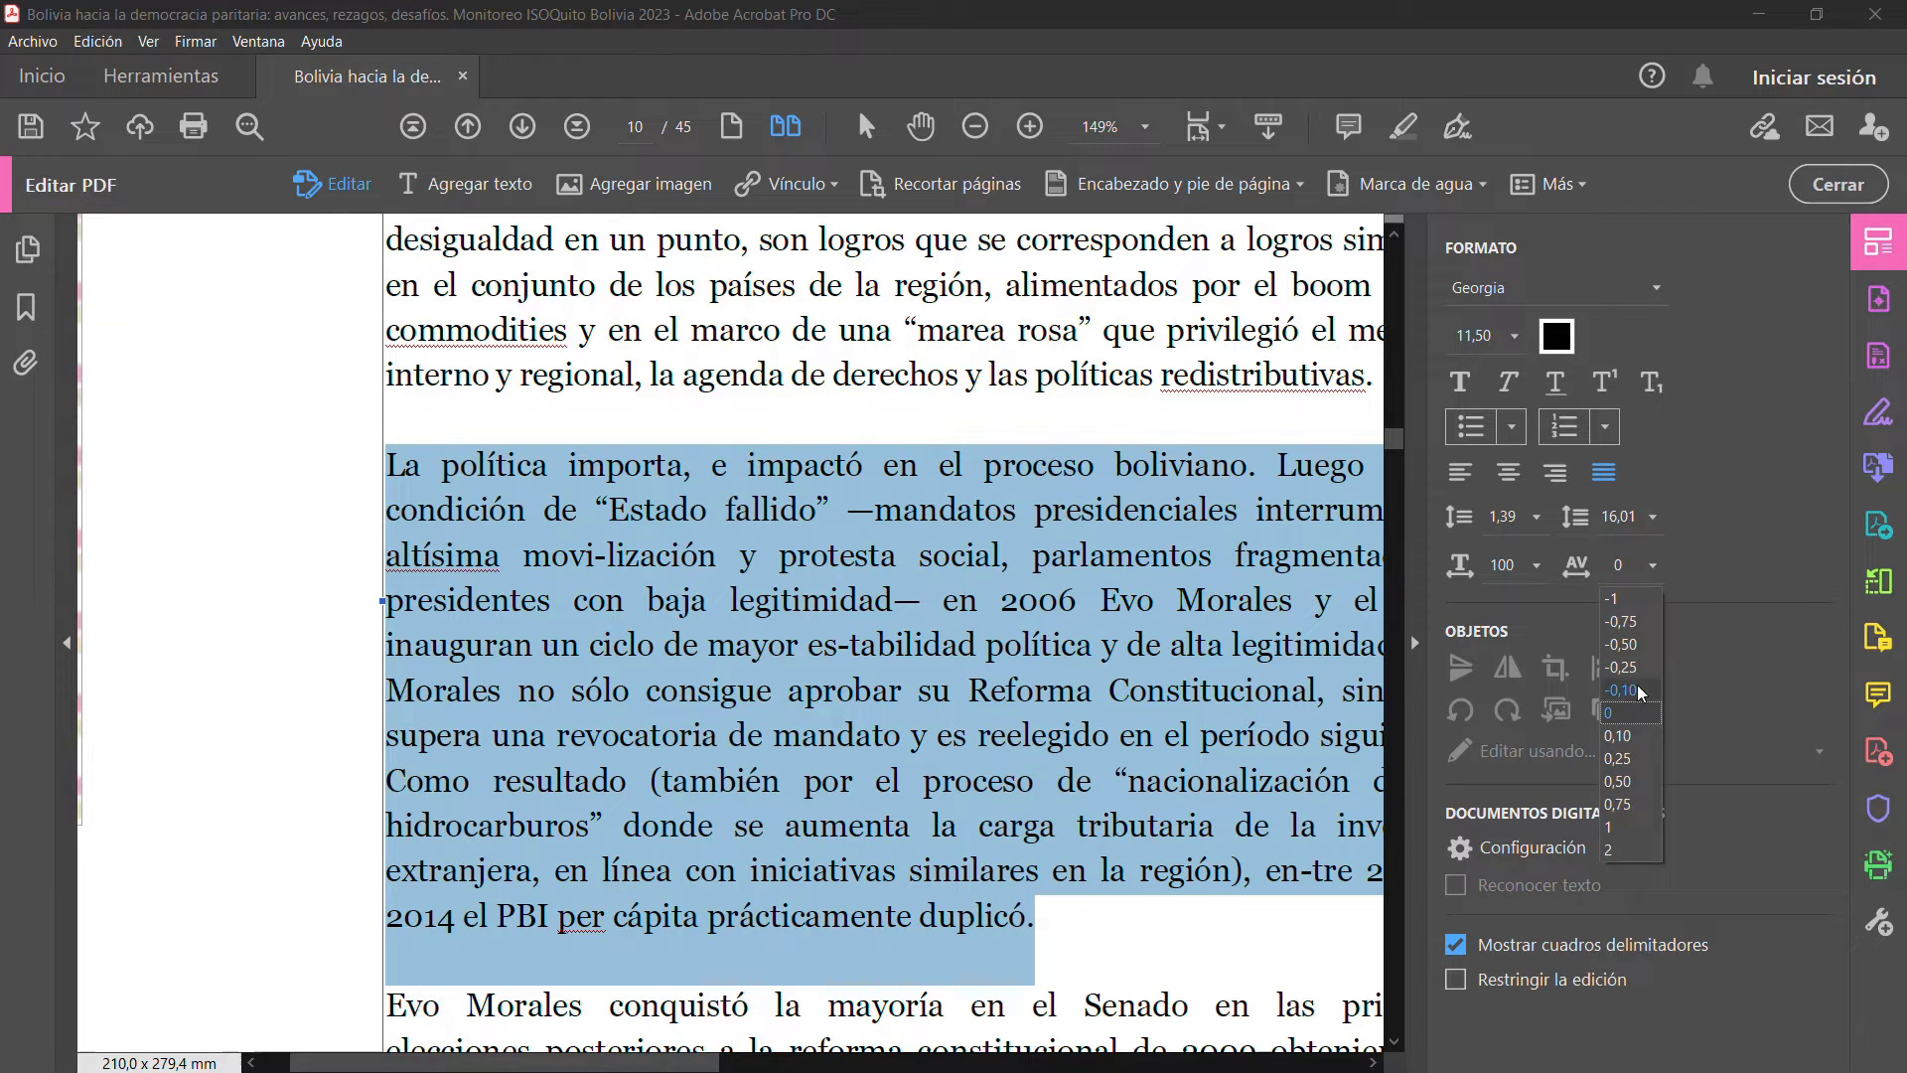
click(1631, 687)
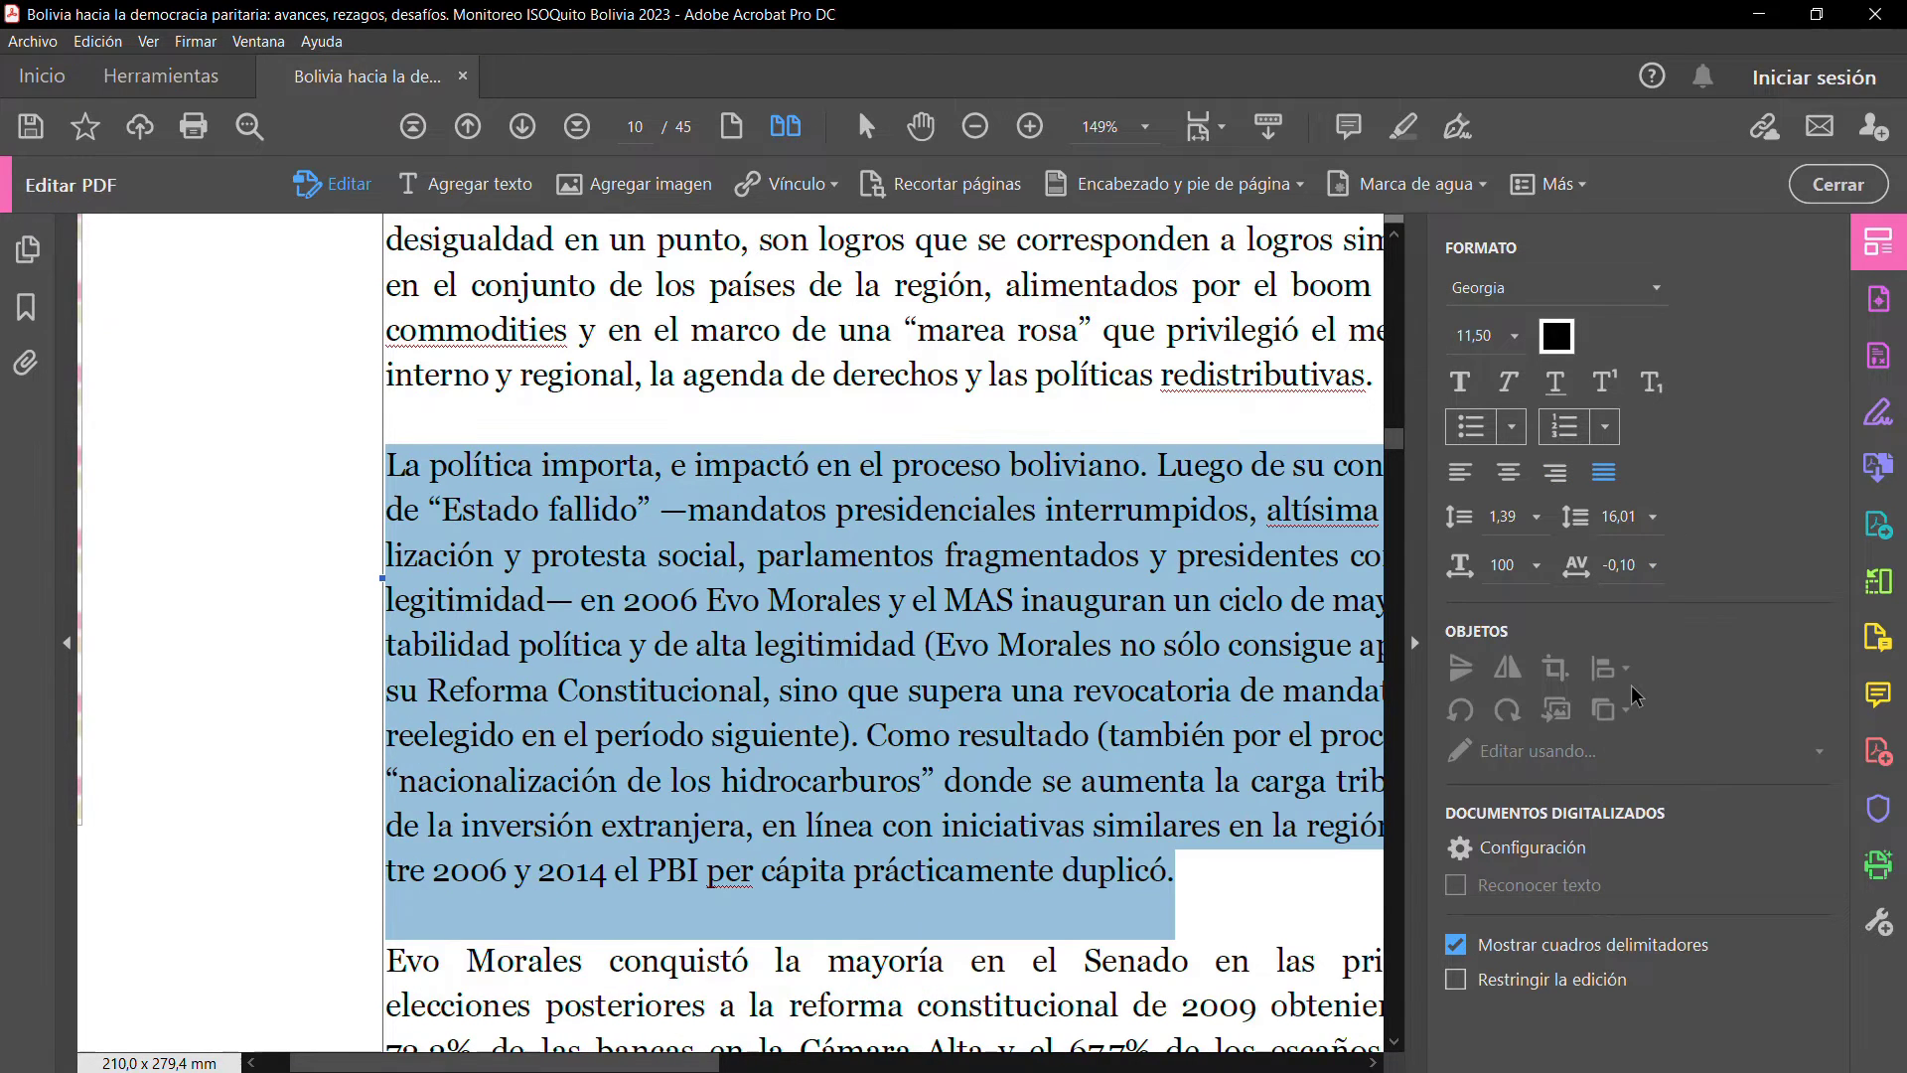
click(1414, 640)
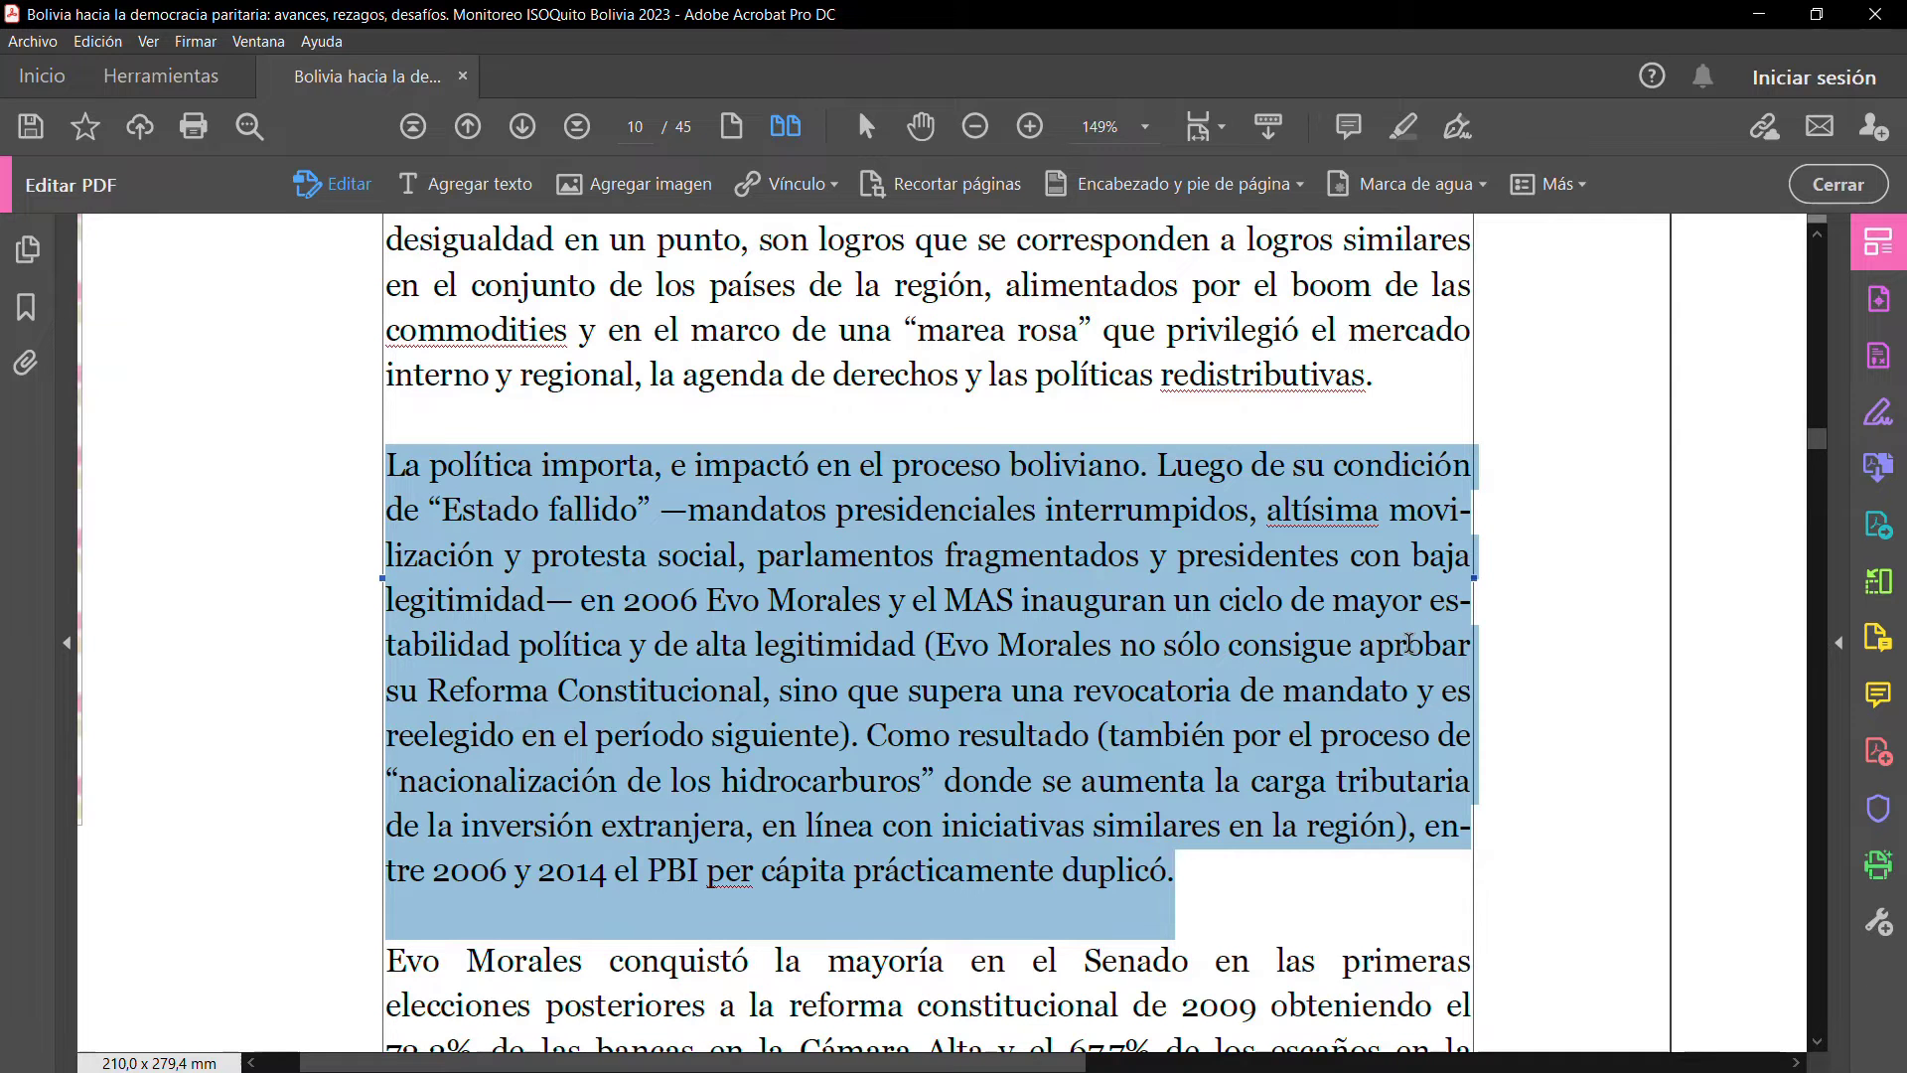
click(1538, 680)
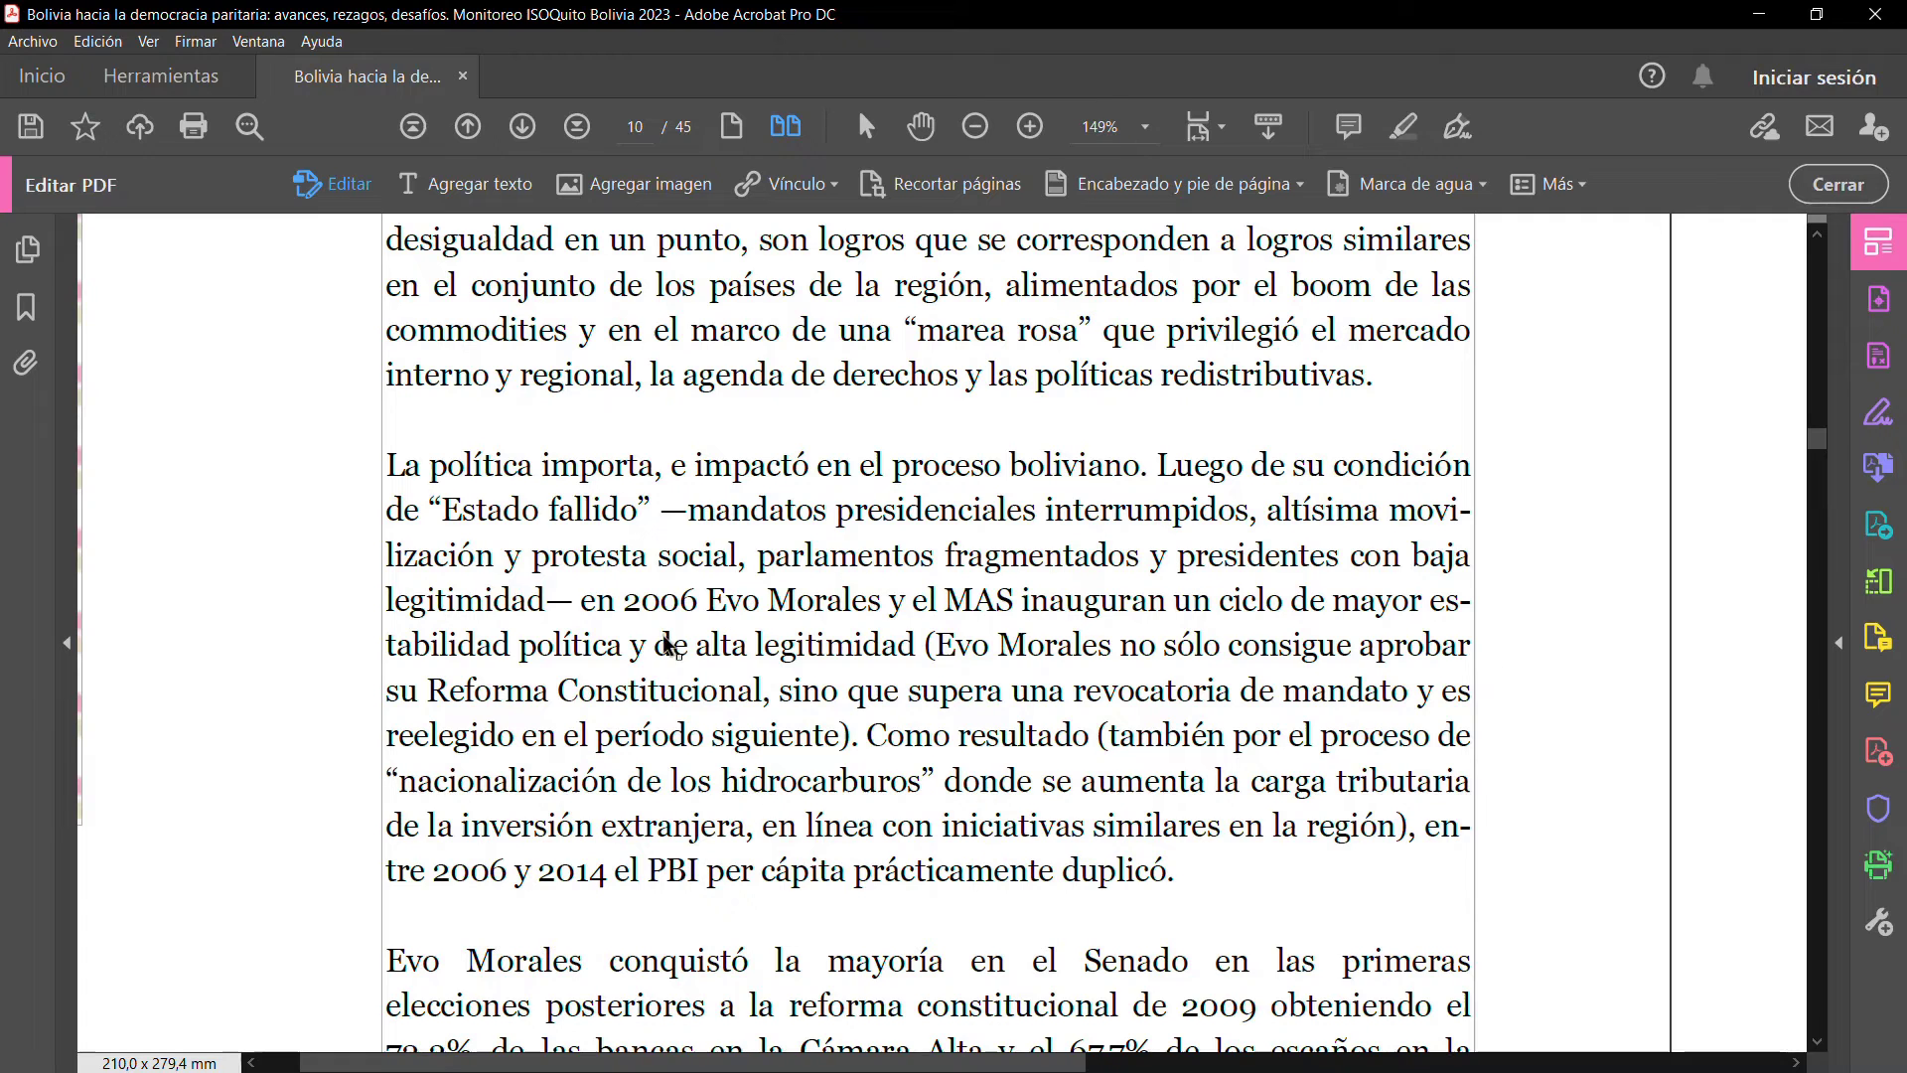
Delete page 11, which holds the copied text block, using the page thumbnails, and hide the thumbnails
scroll(1567, 785, down, 2)
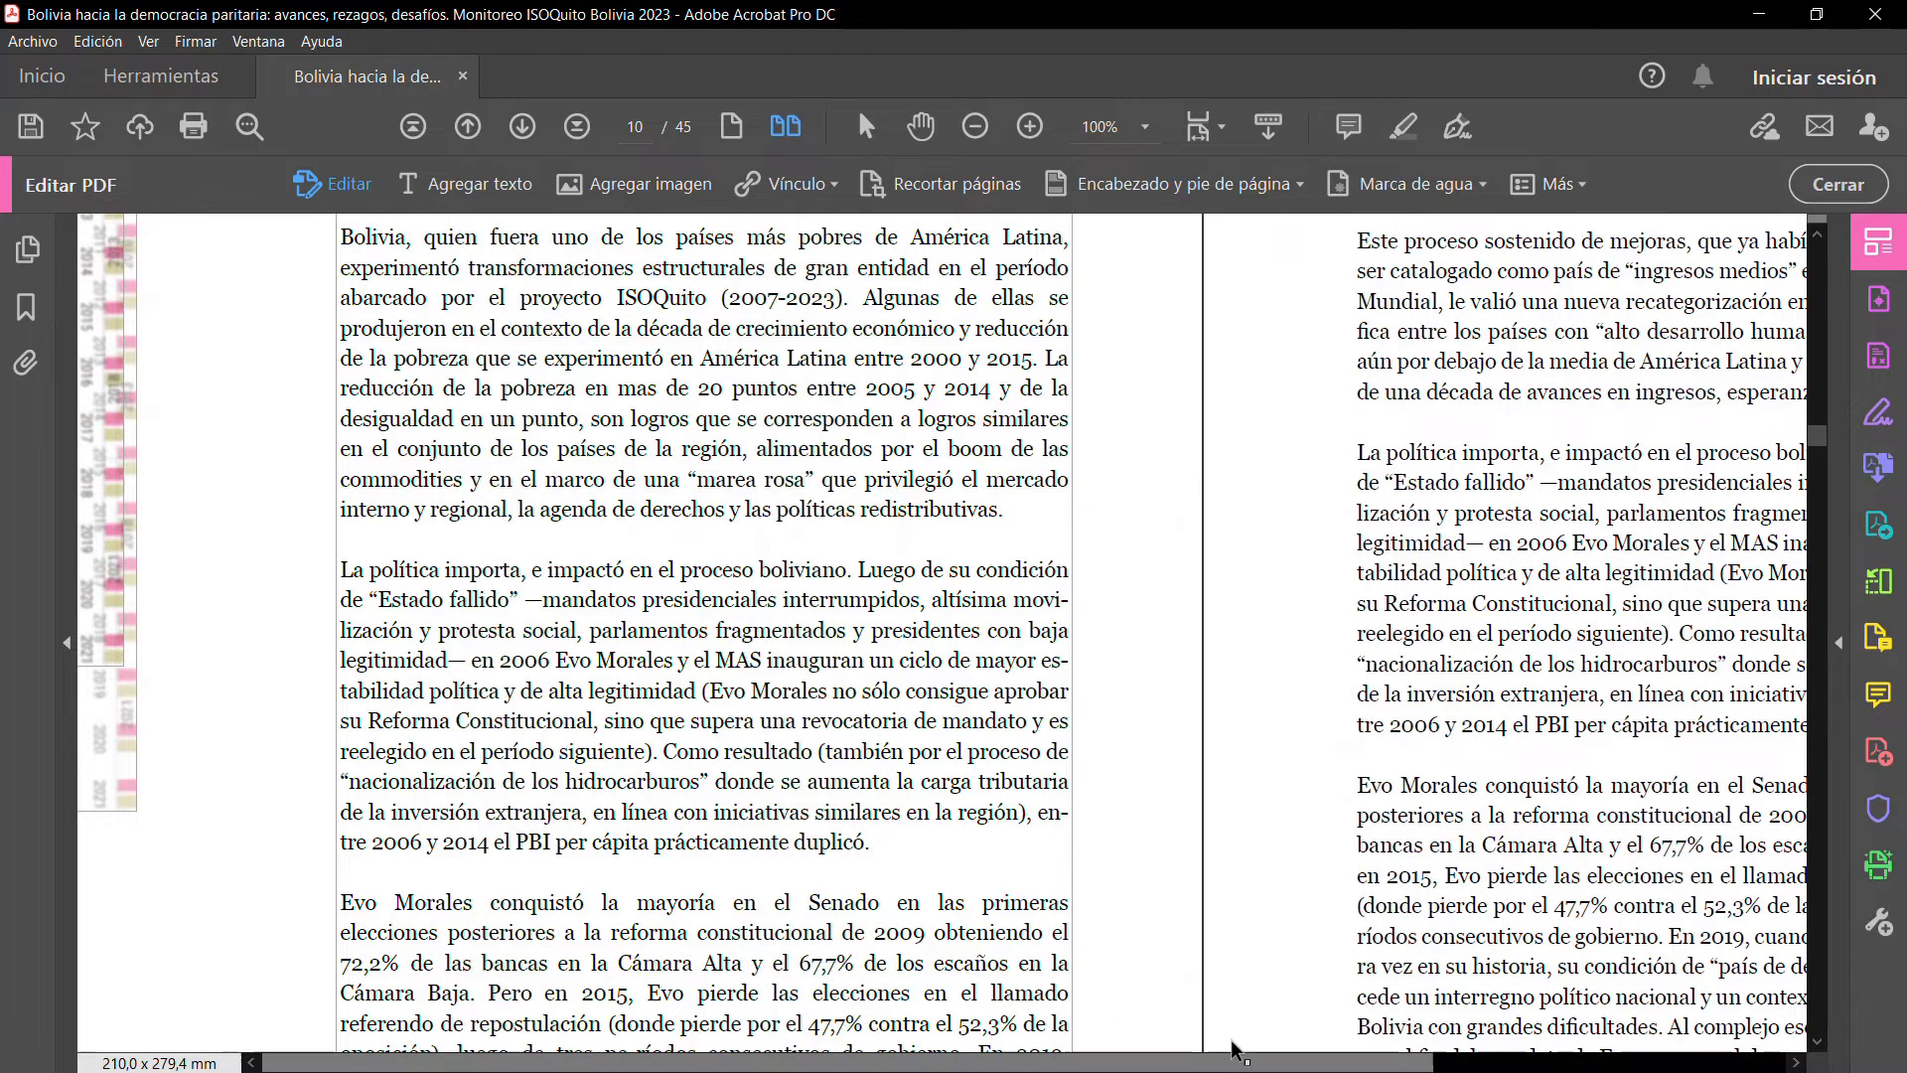
click(1273, 1061)
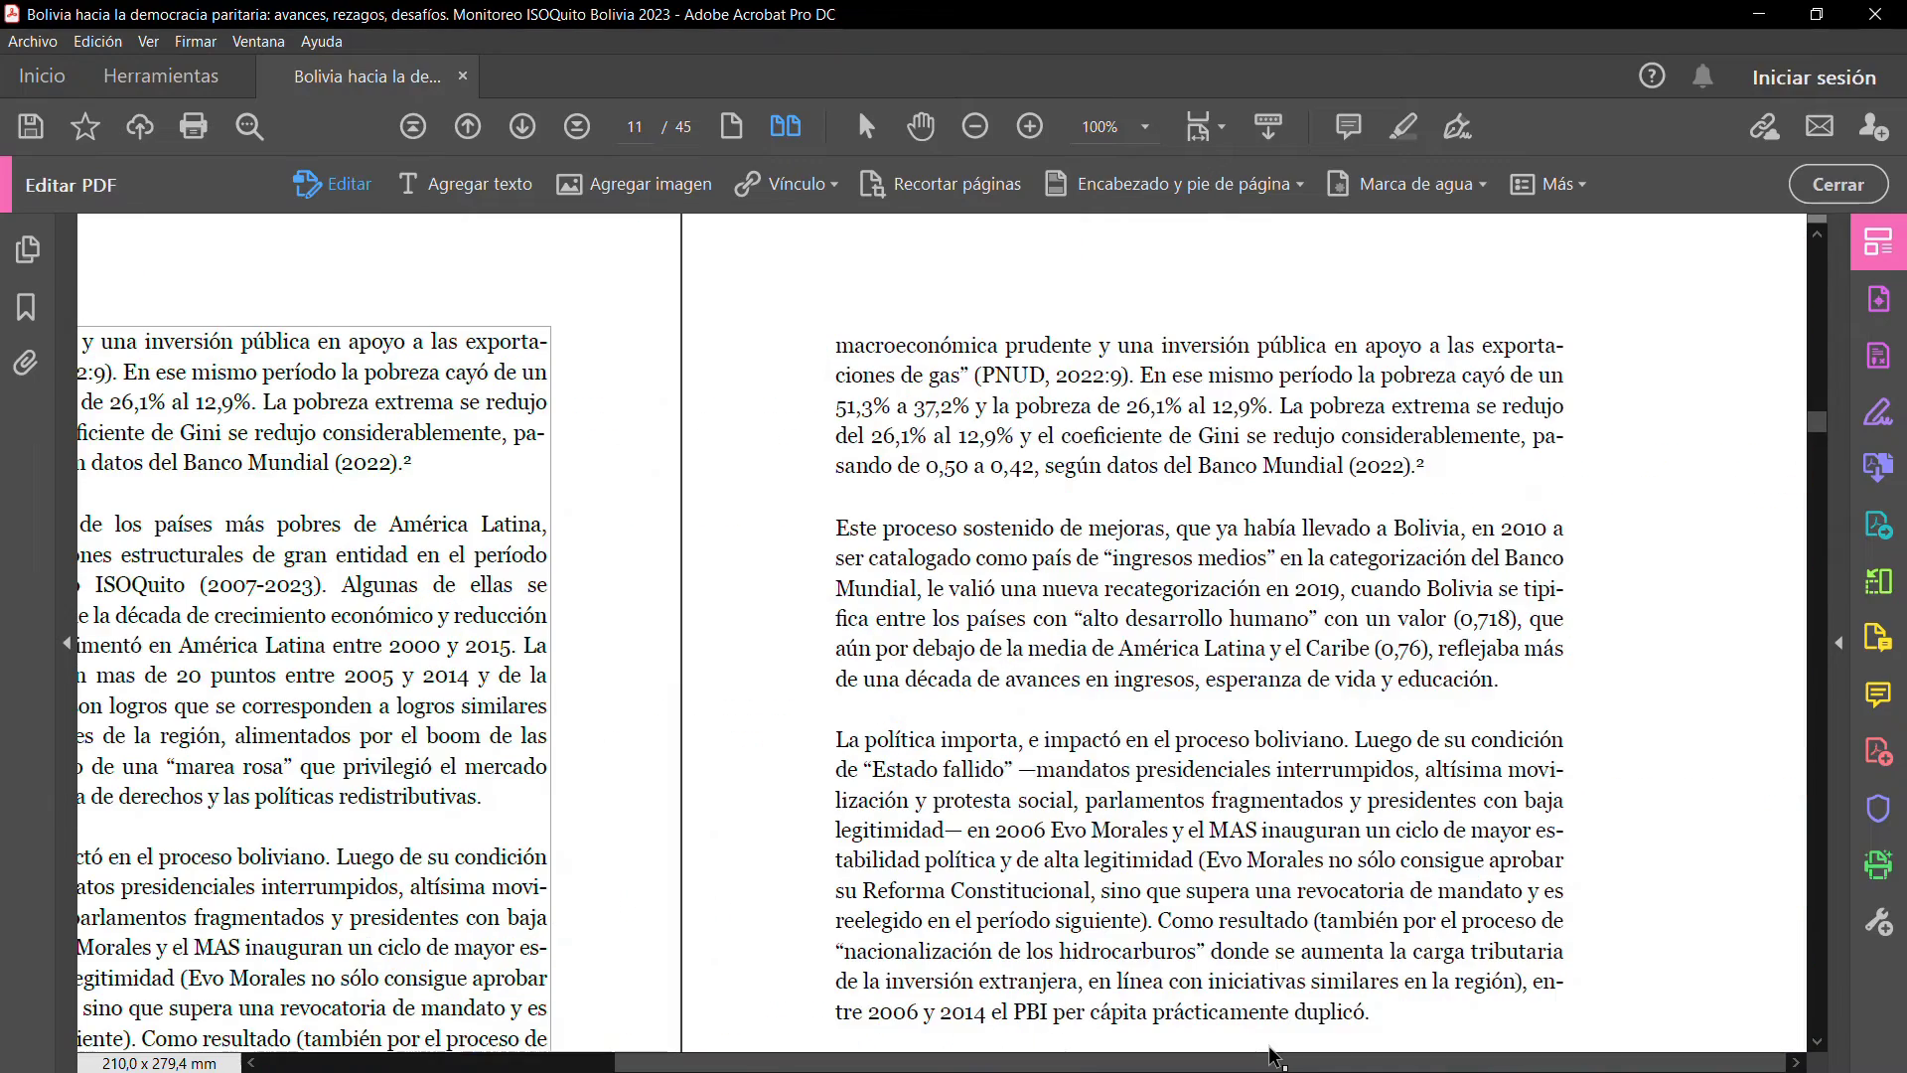
drag(1100, 1062, 829, 1062)
scroll(751, 822, down, 3)
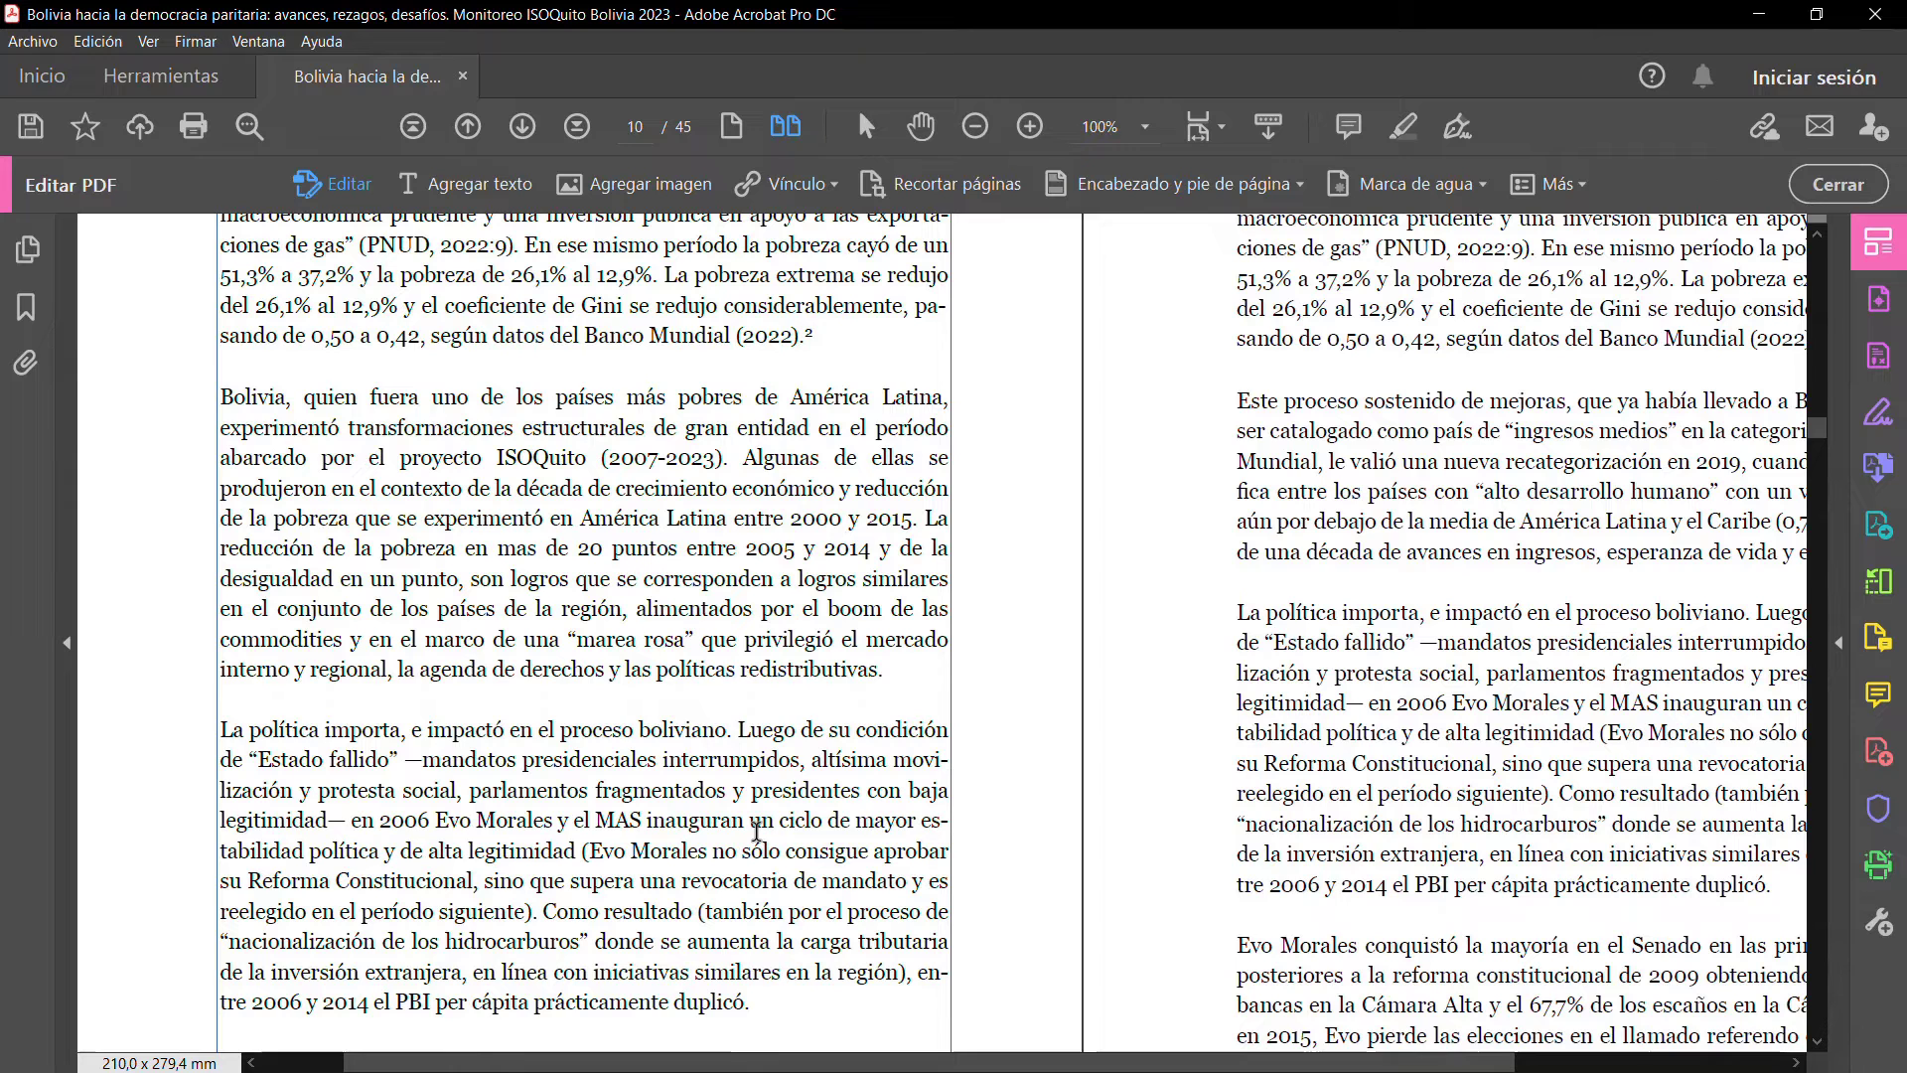
click(28, 250)
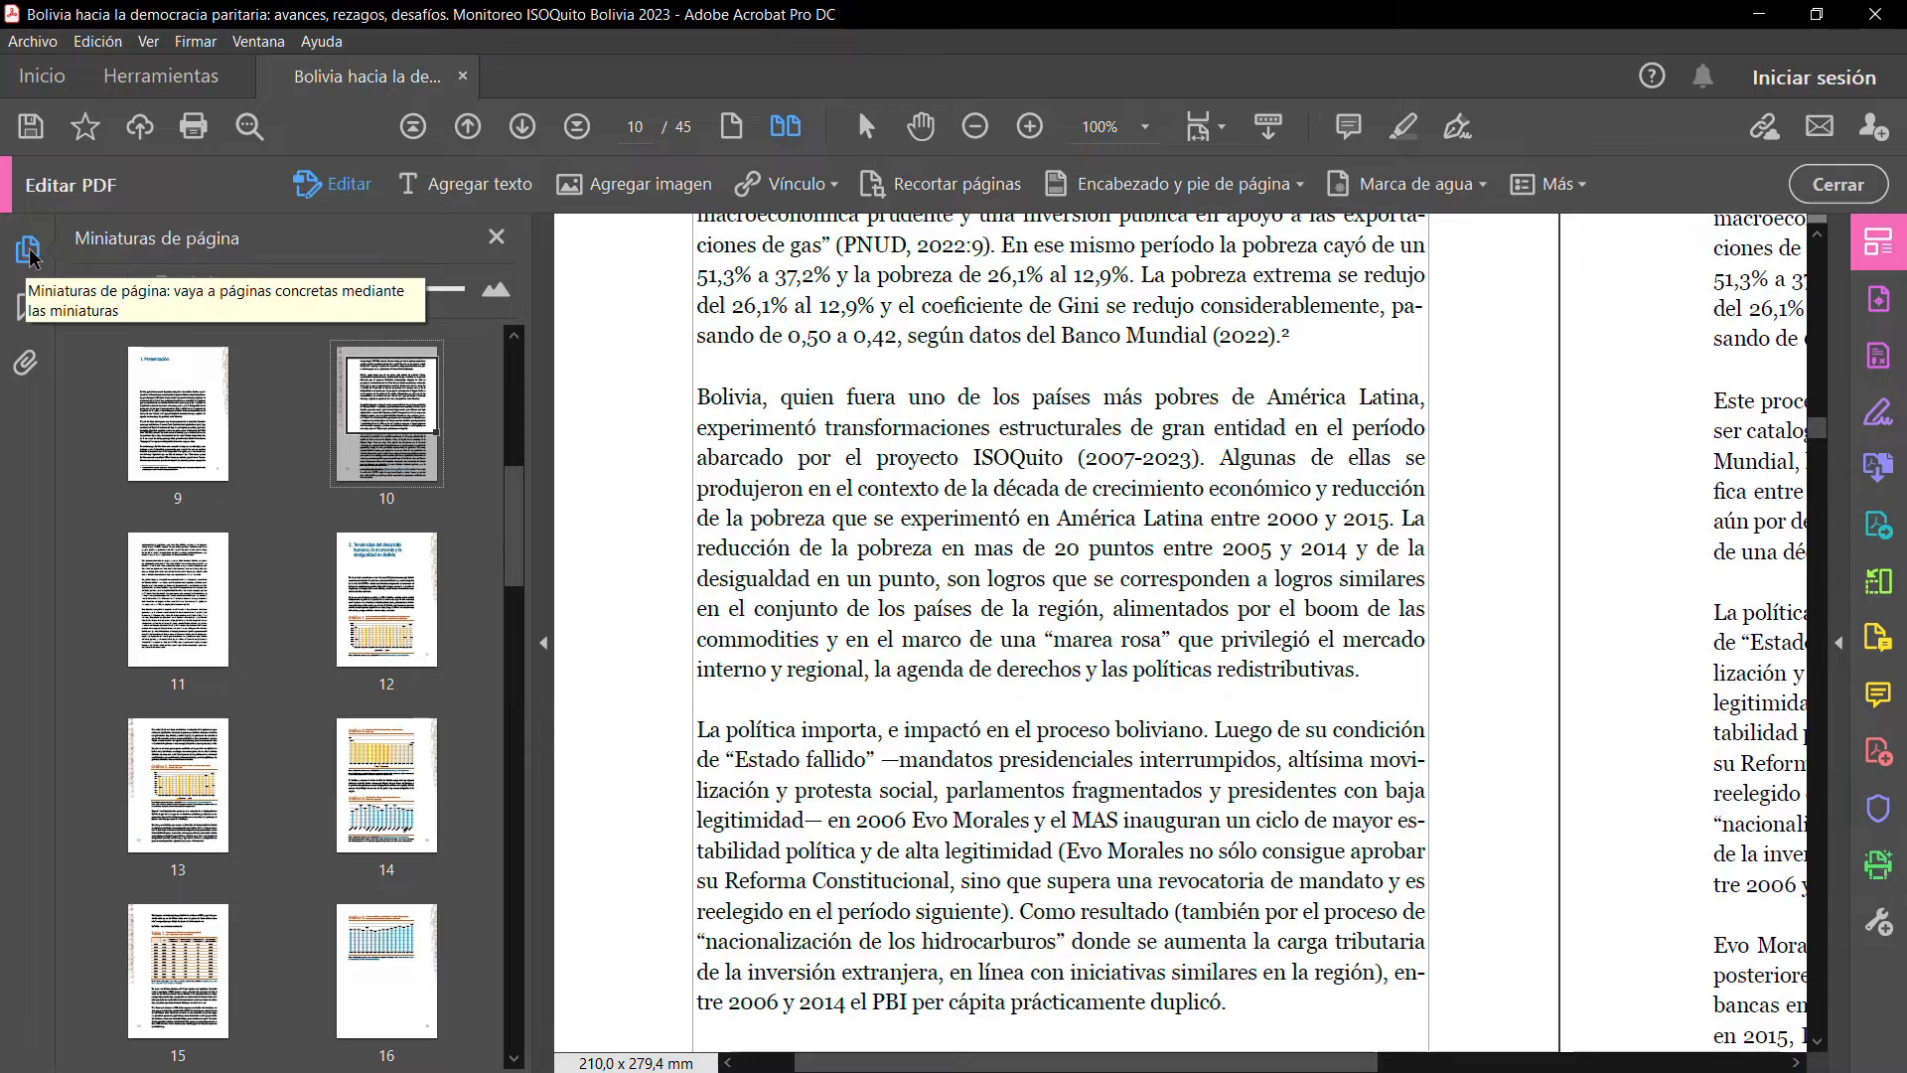
click(171, 586)
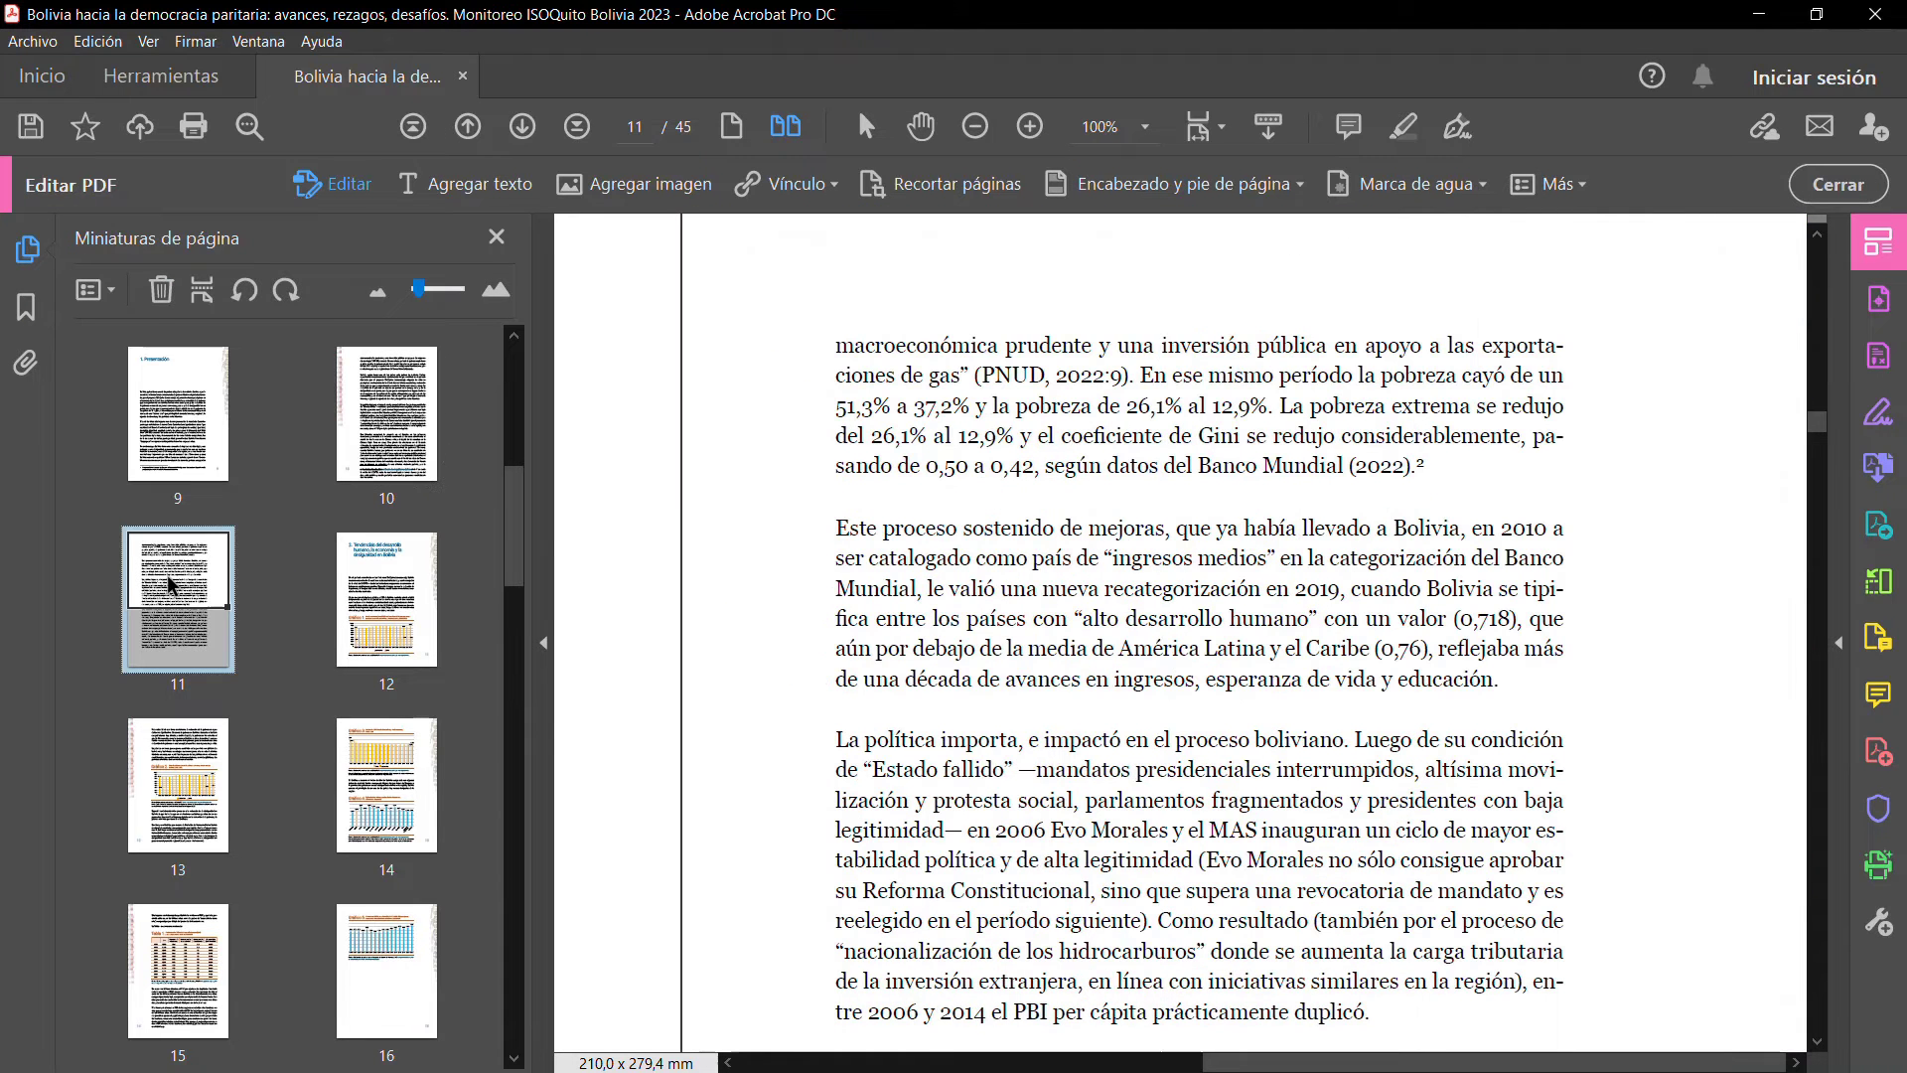
right_click(171, 586)
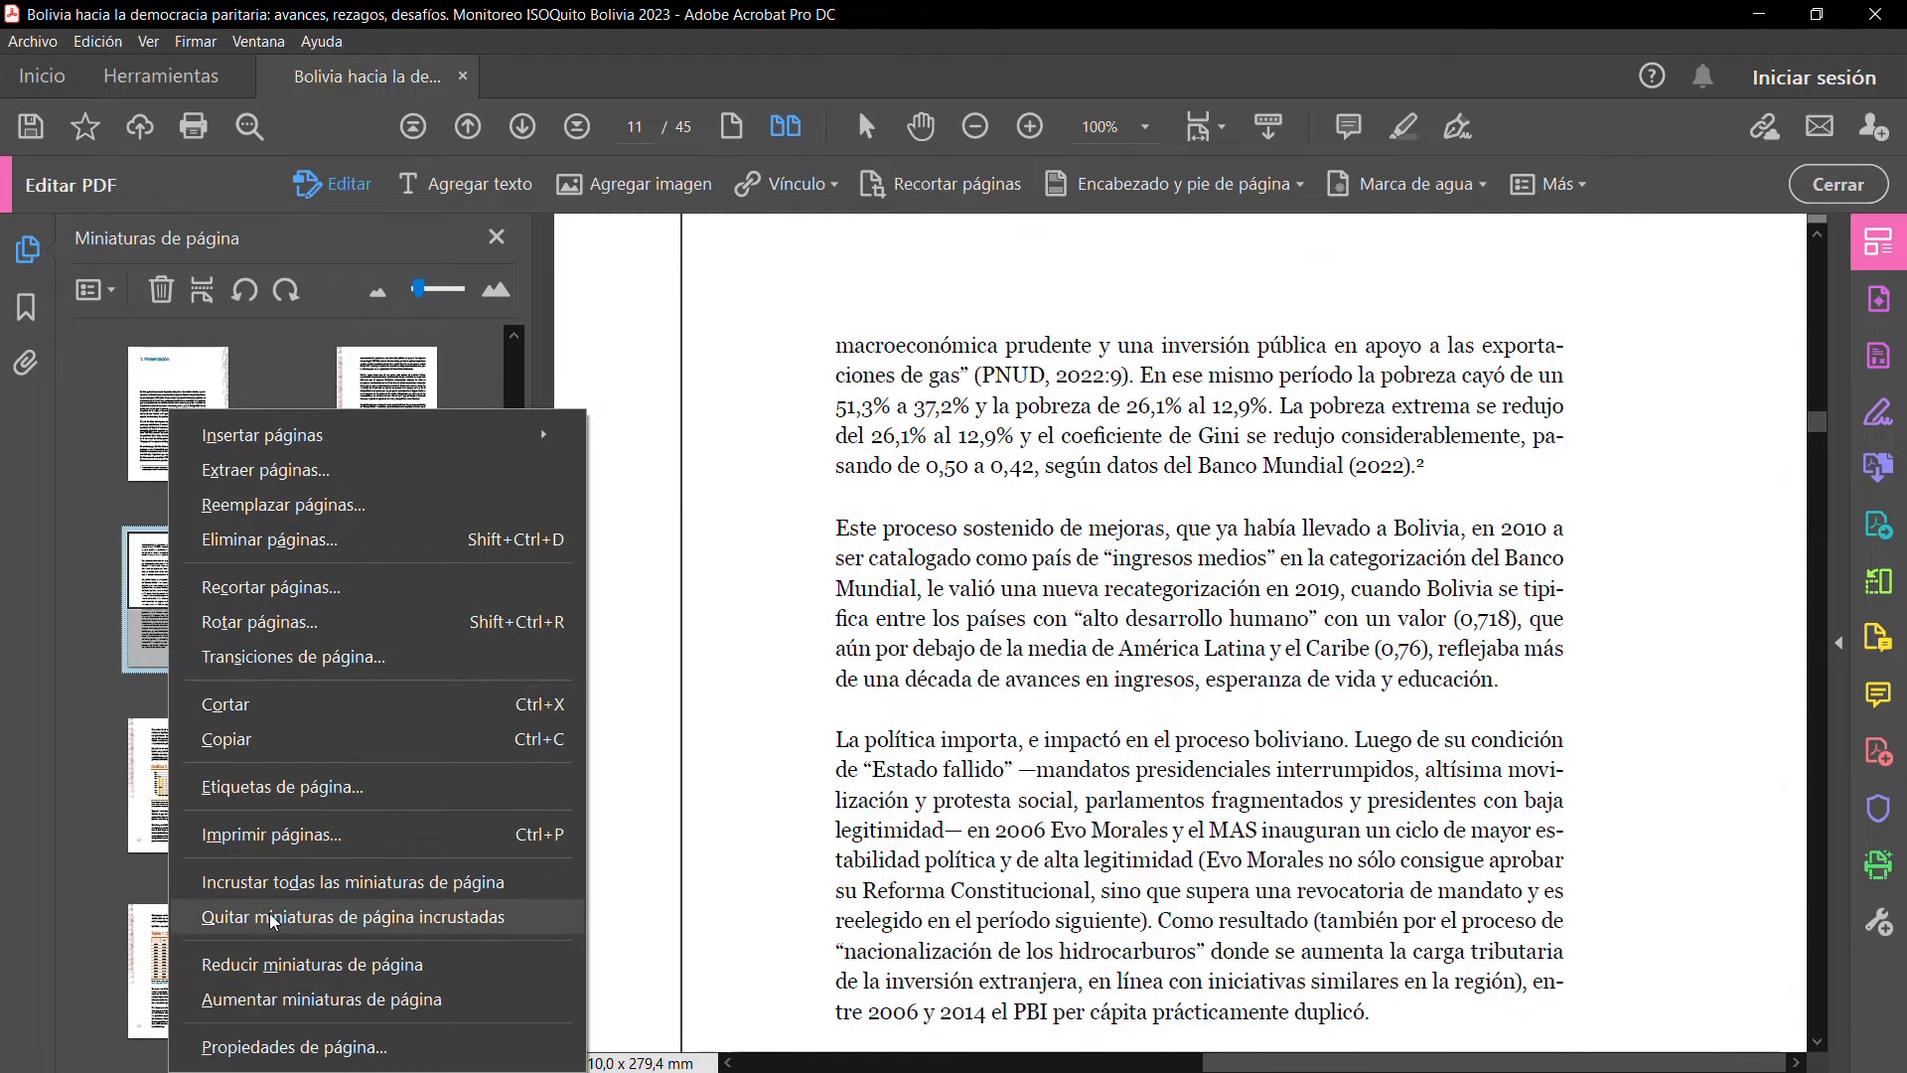
click(269, 540)
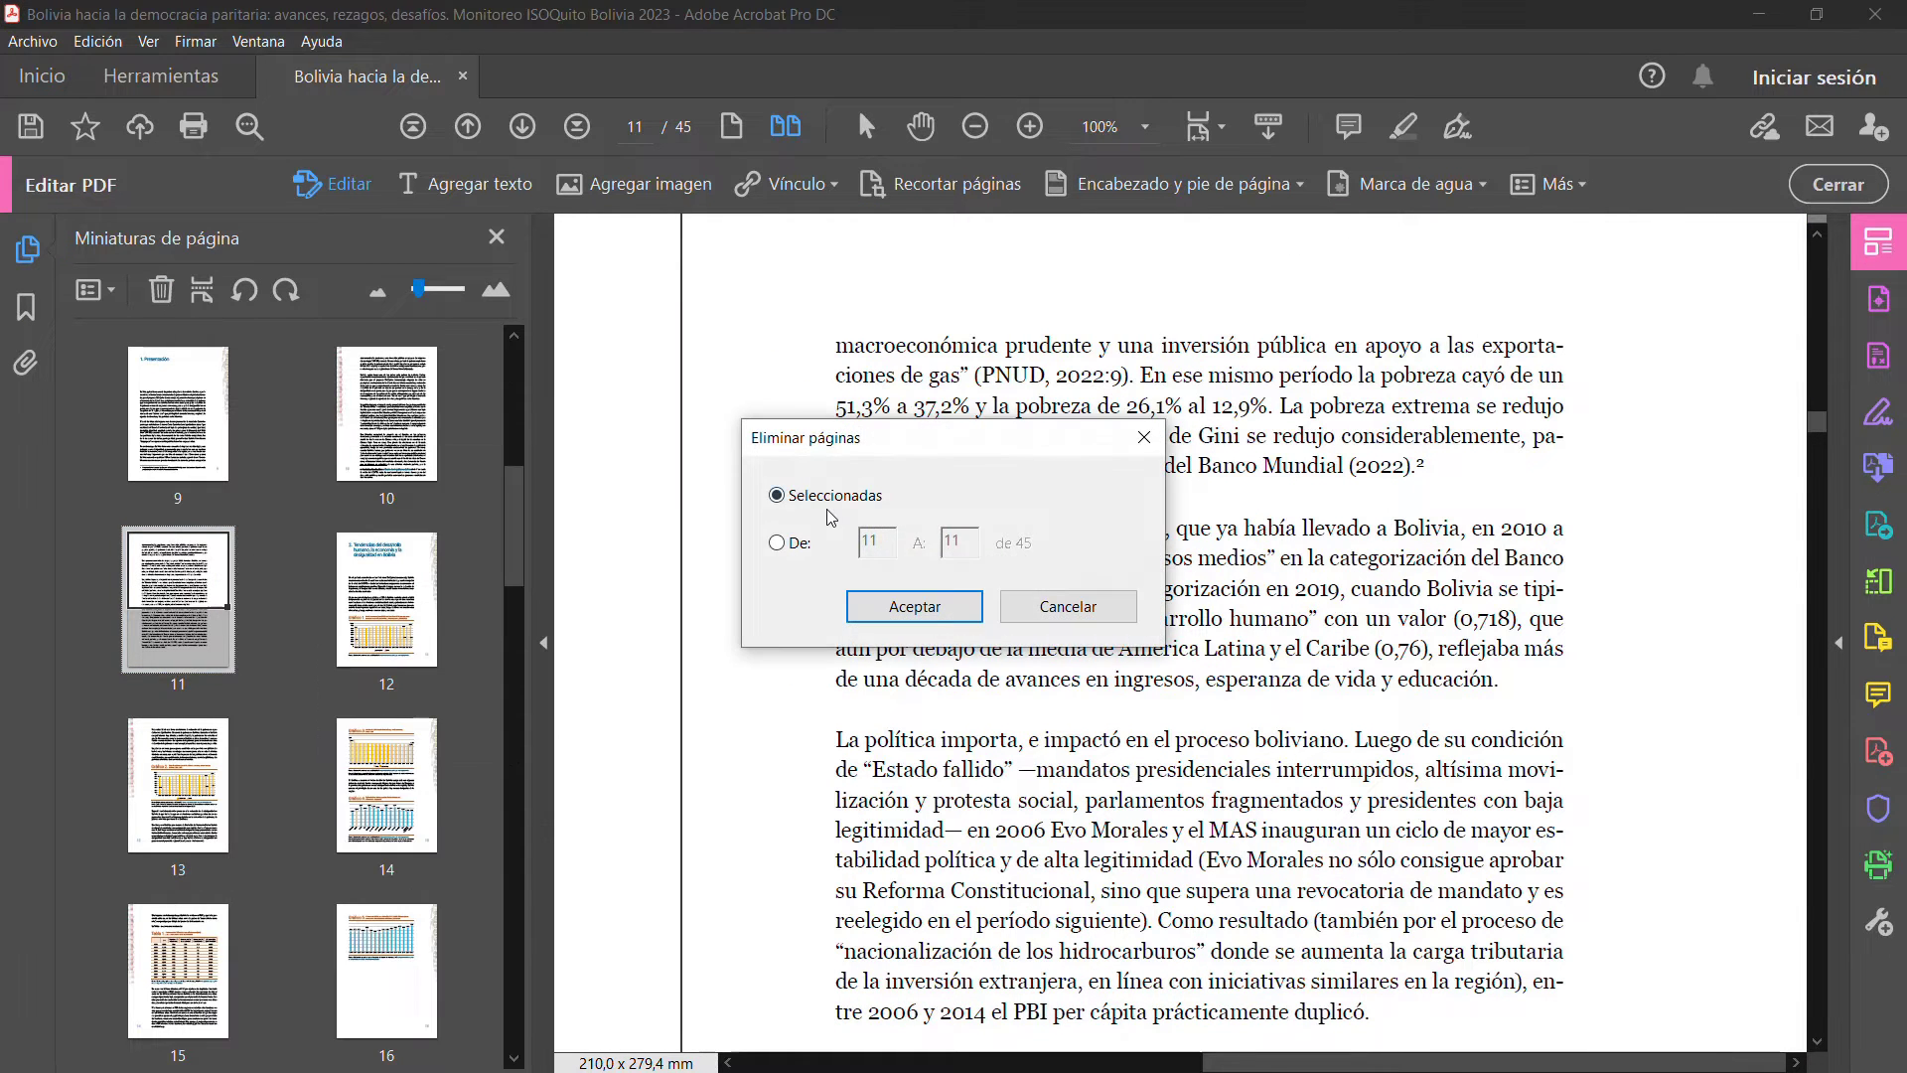
click(969, 608)
click(1098, 599)
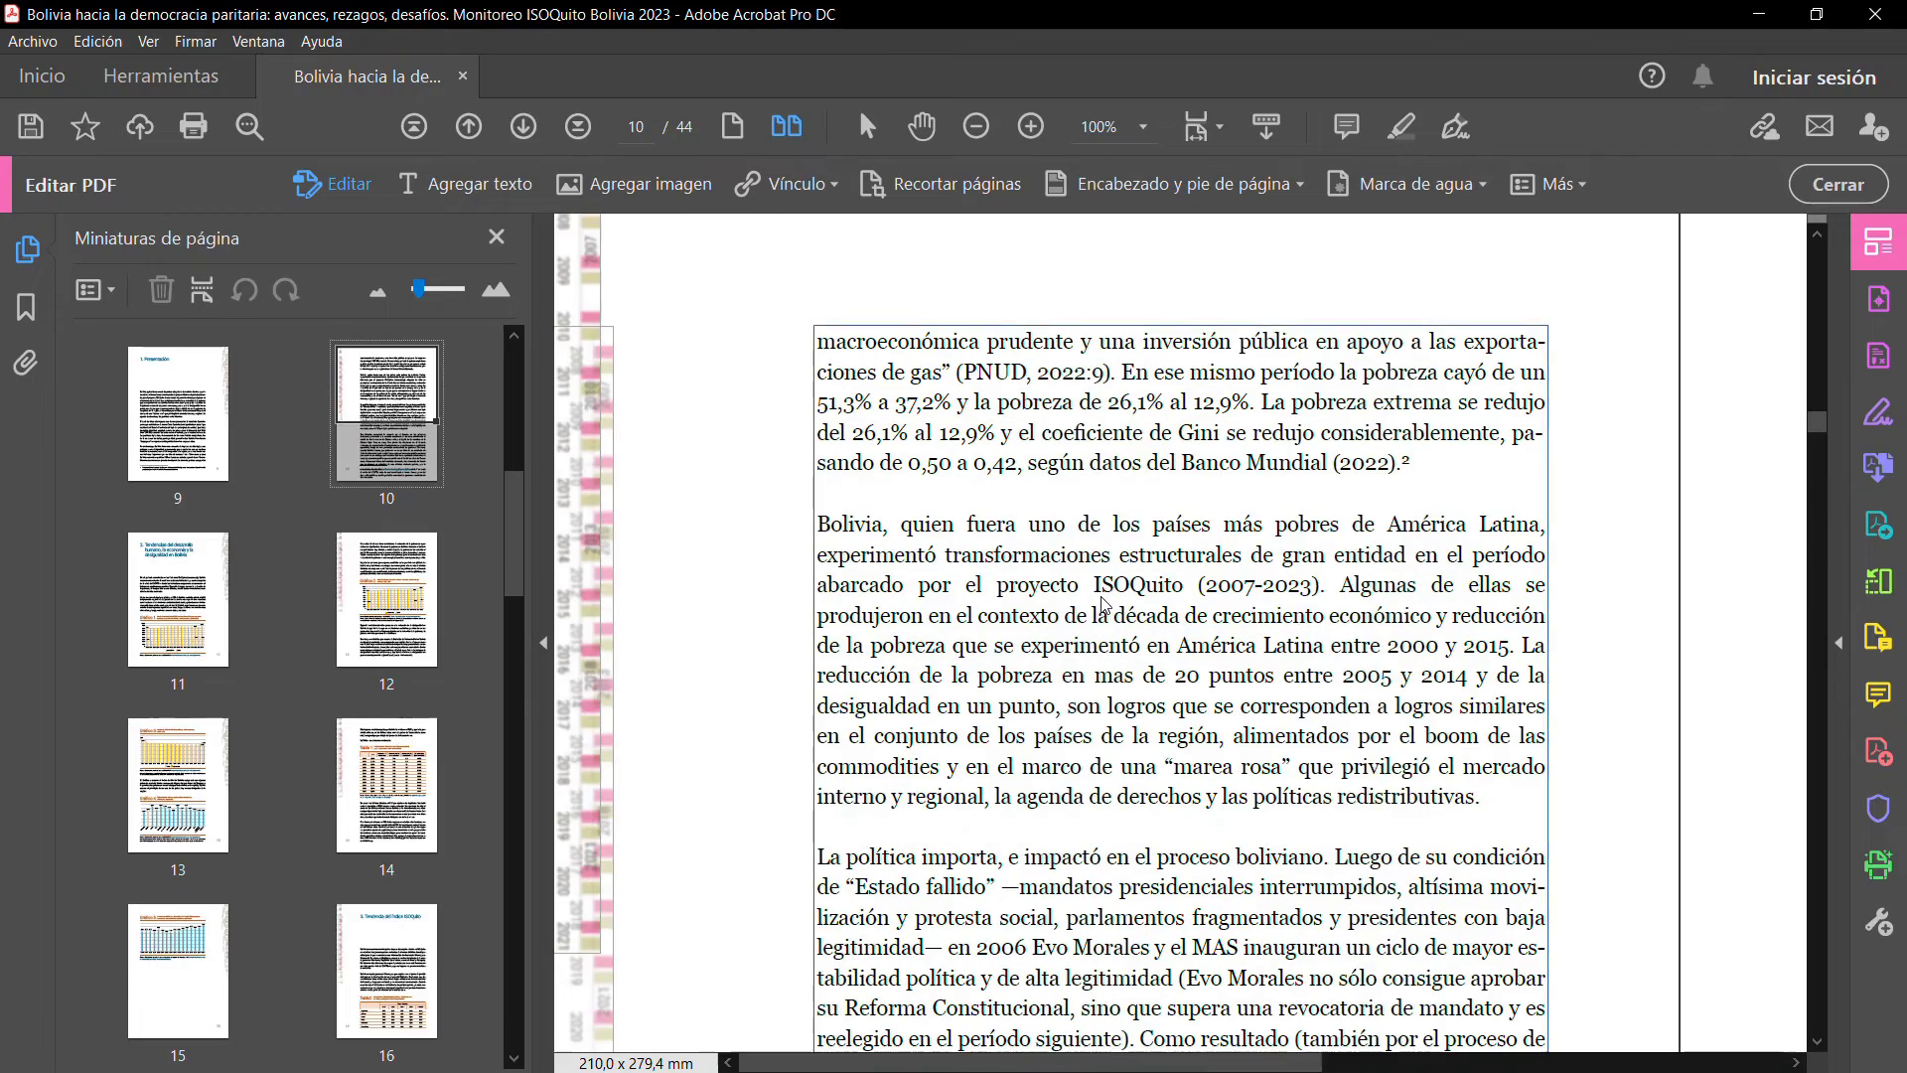
click(496, 237)
drag(1015, 1061, 1140, 1057)
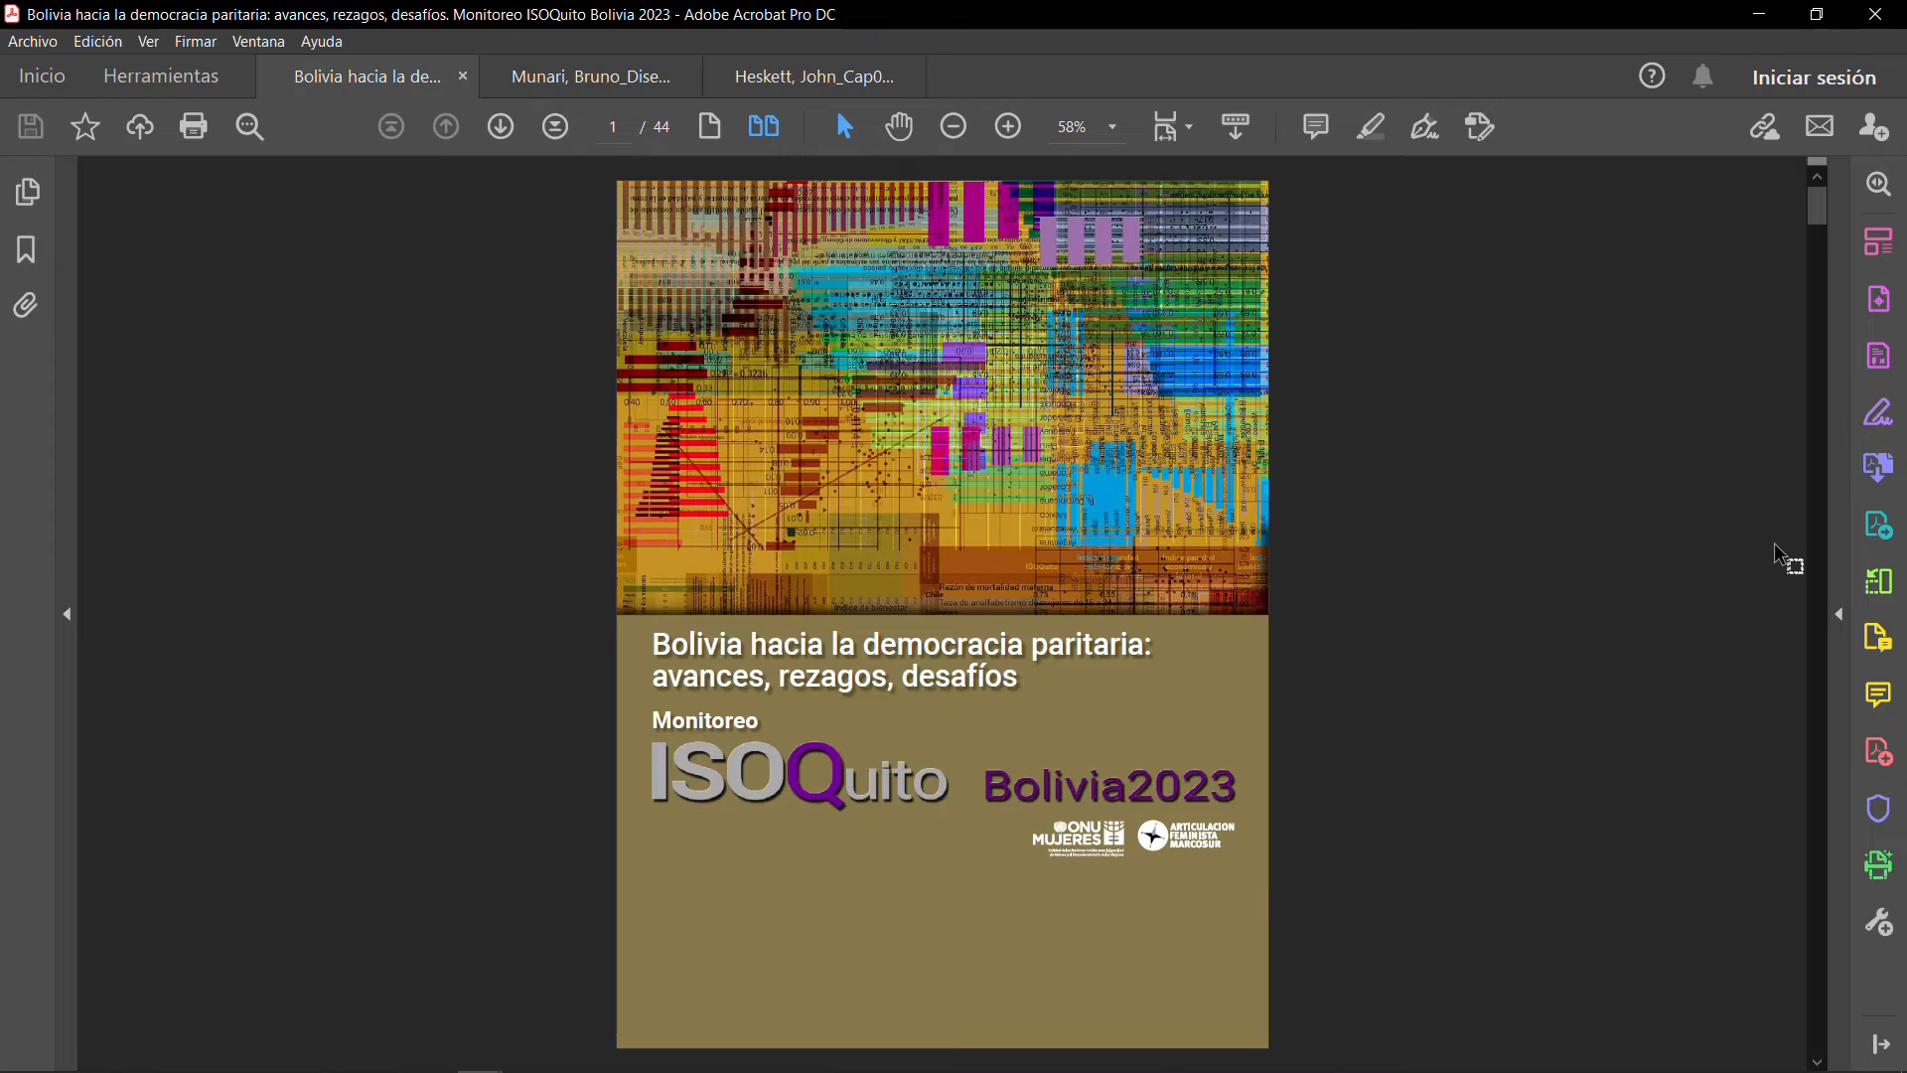
Page through the Bolivia report from the cover to beyond the chapter "El Índice de Compromisos Institucionales"
scroll(1716, 566, down, 4)
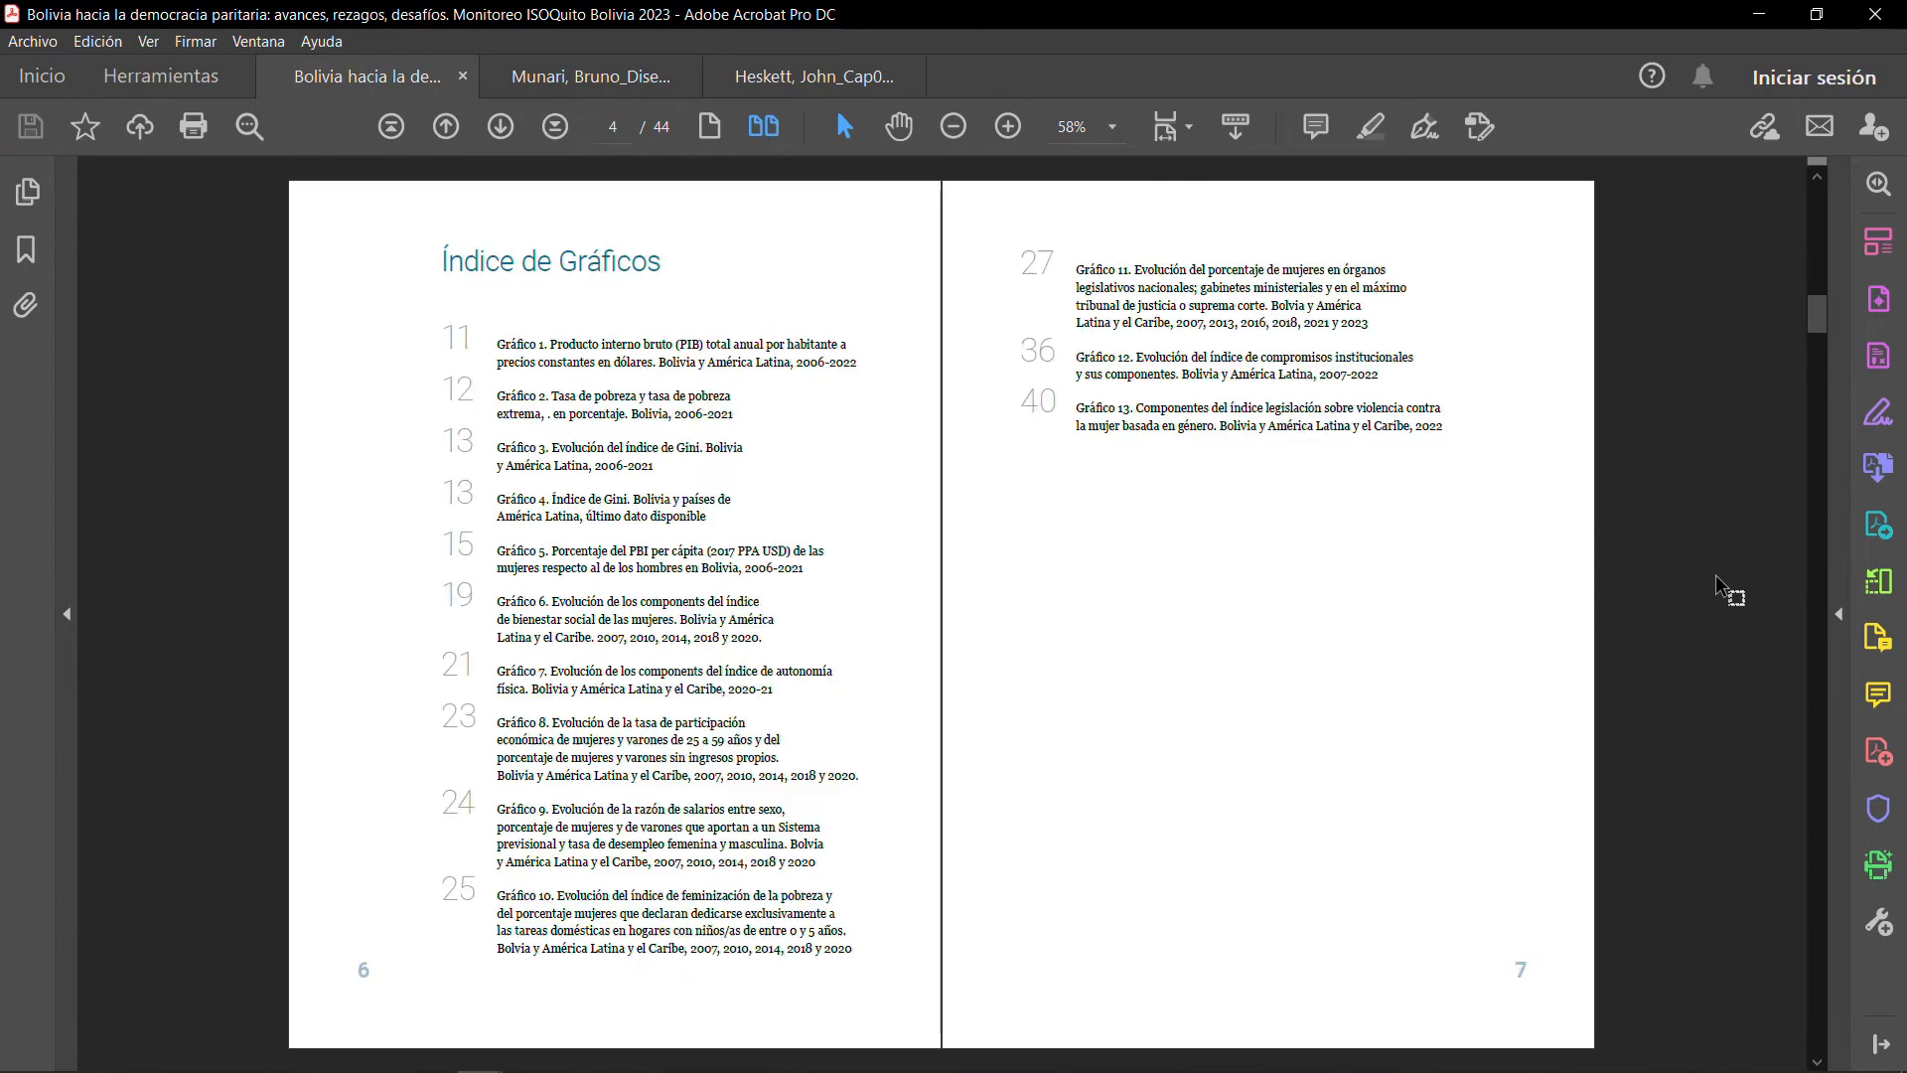
scroll(1714, 580, down, 5)
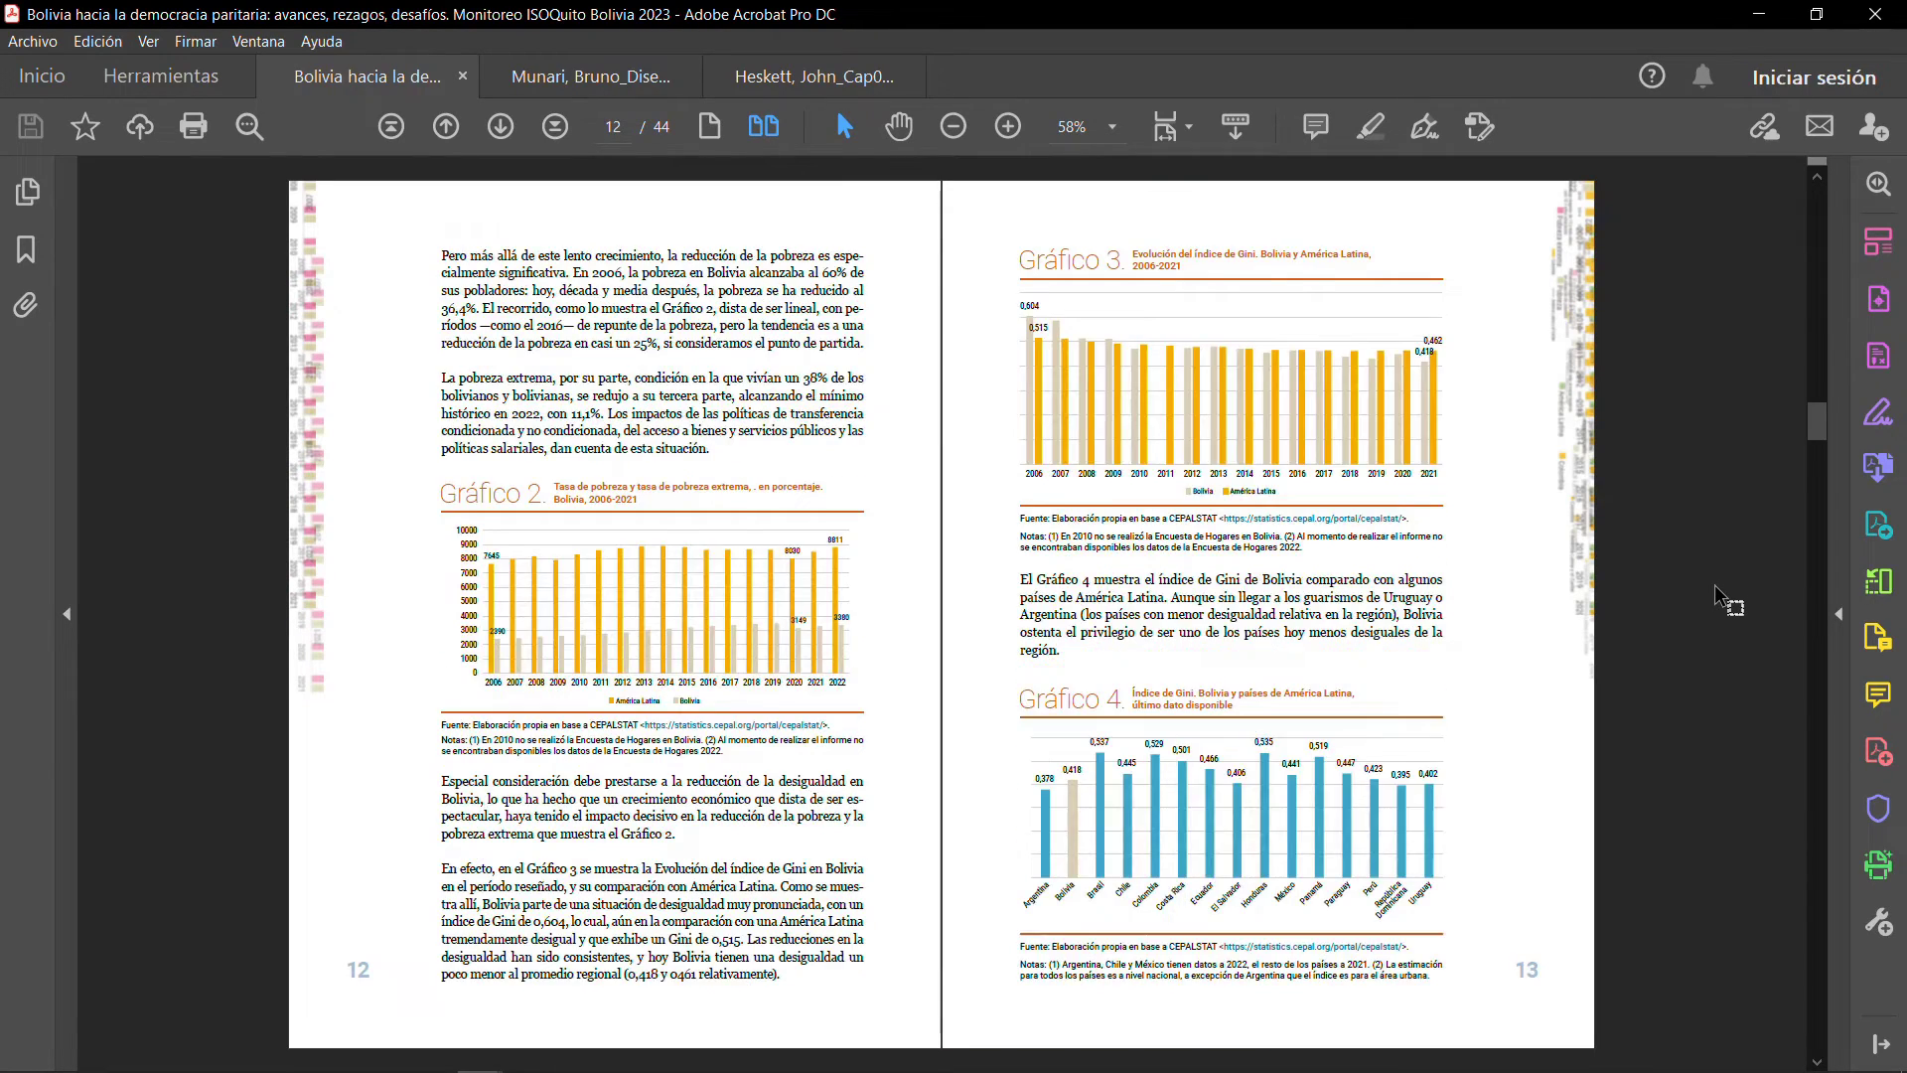
scroll(1715, 589, down, 4)
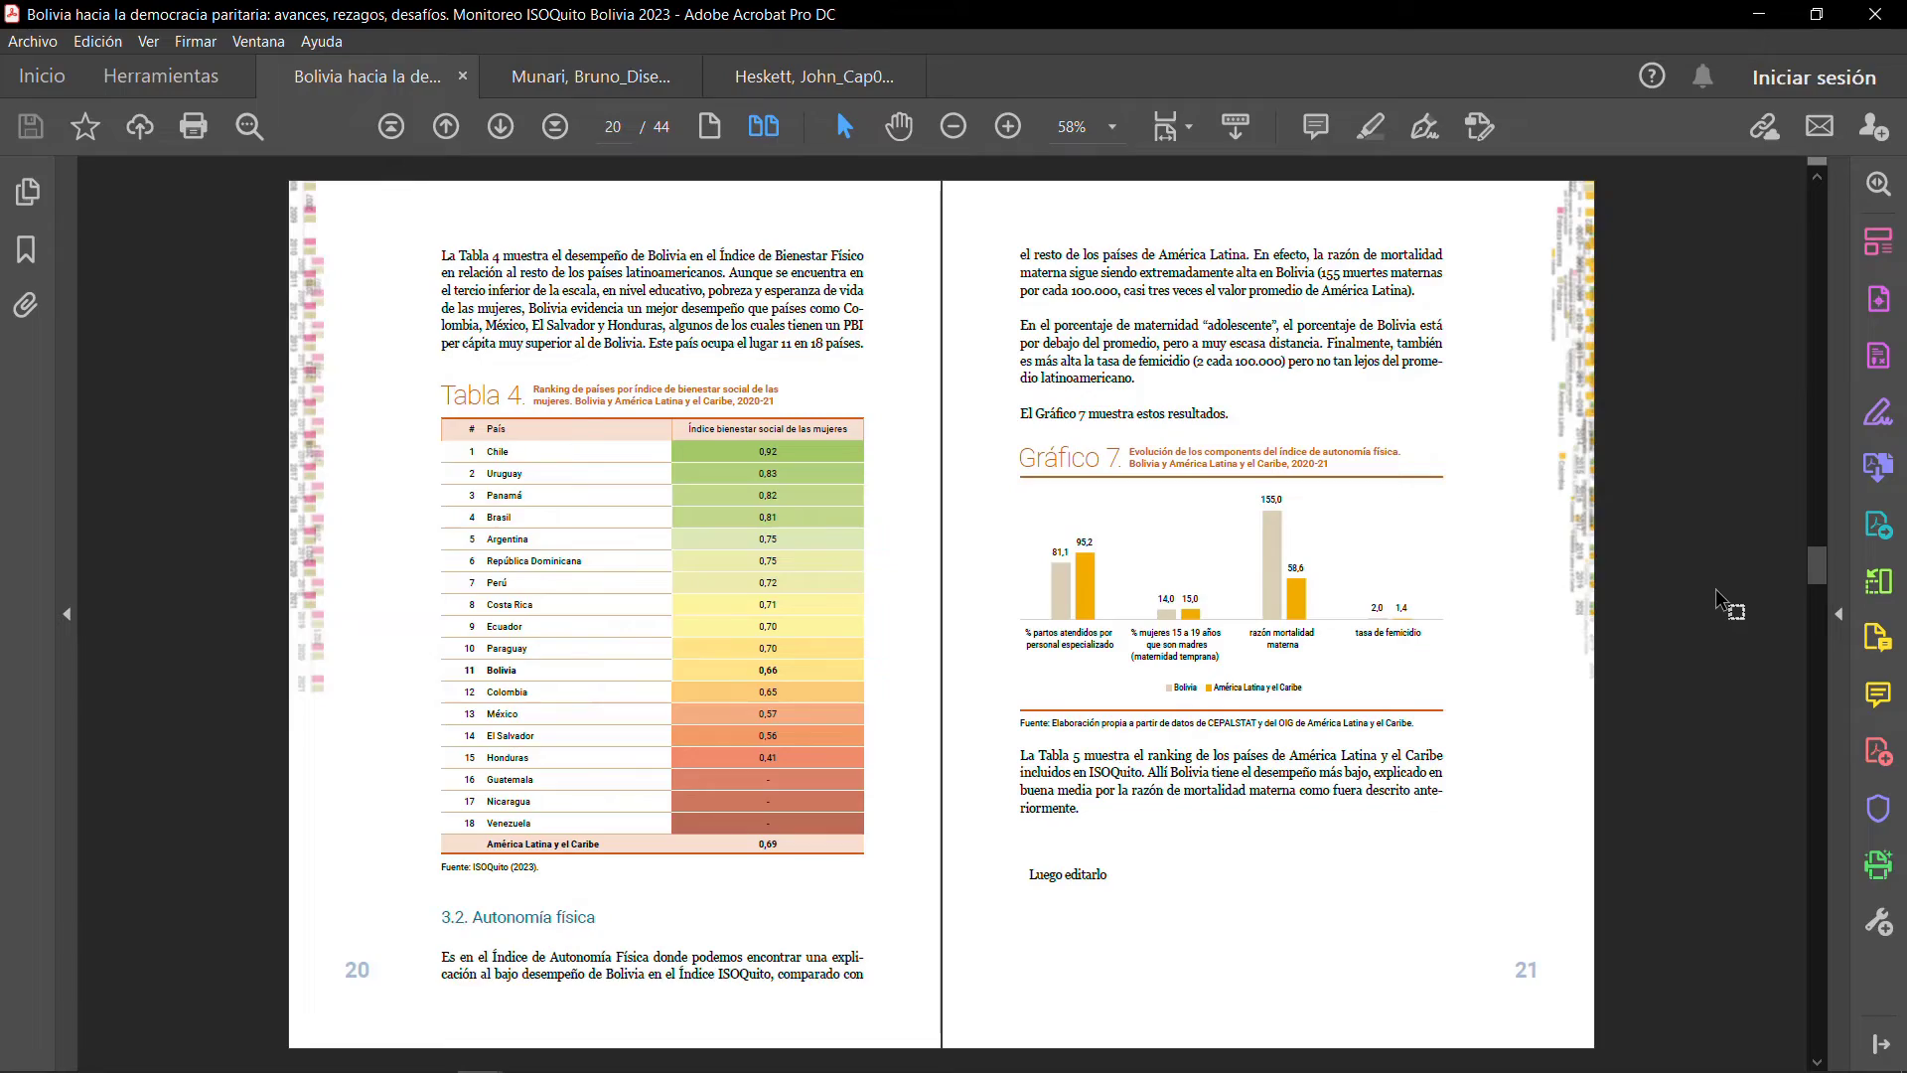
scroll(1714, 593, down, 3)
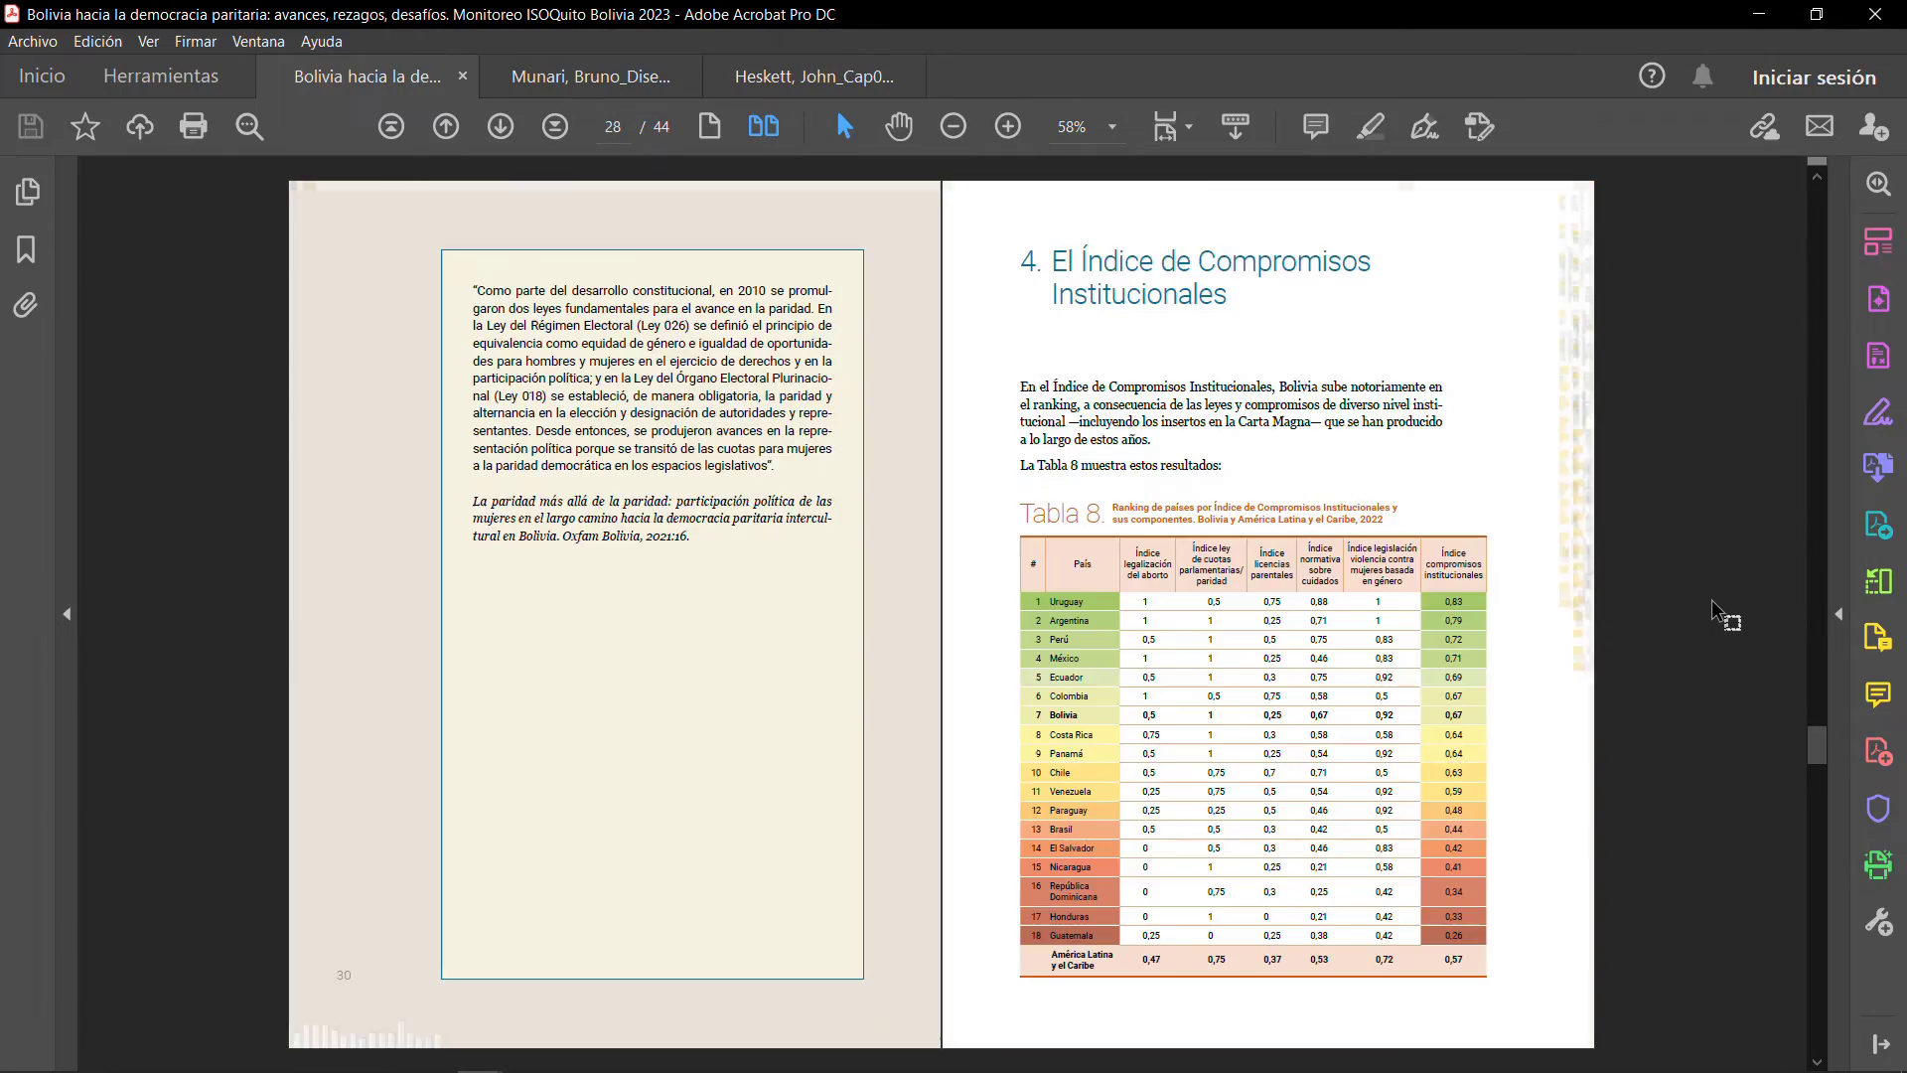
scroll(1714, 596, down, 5)
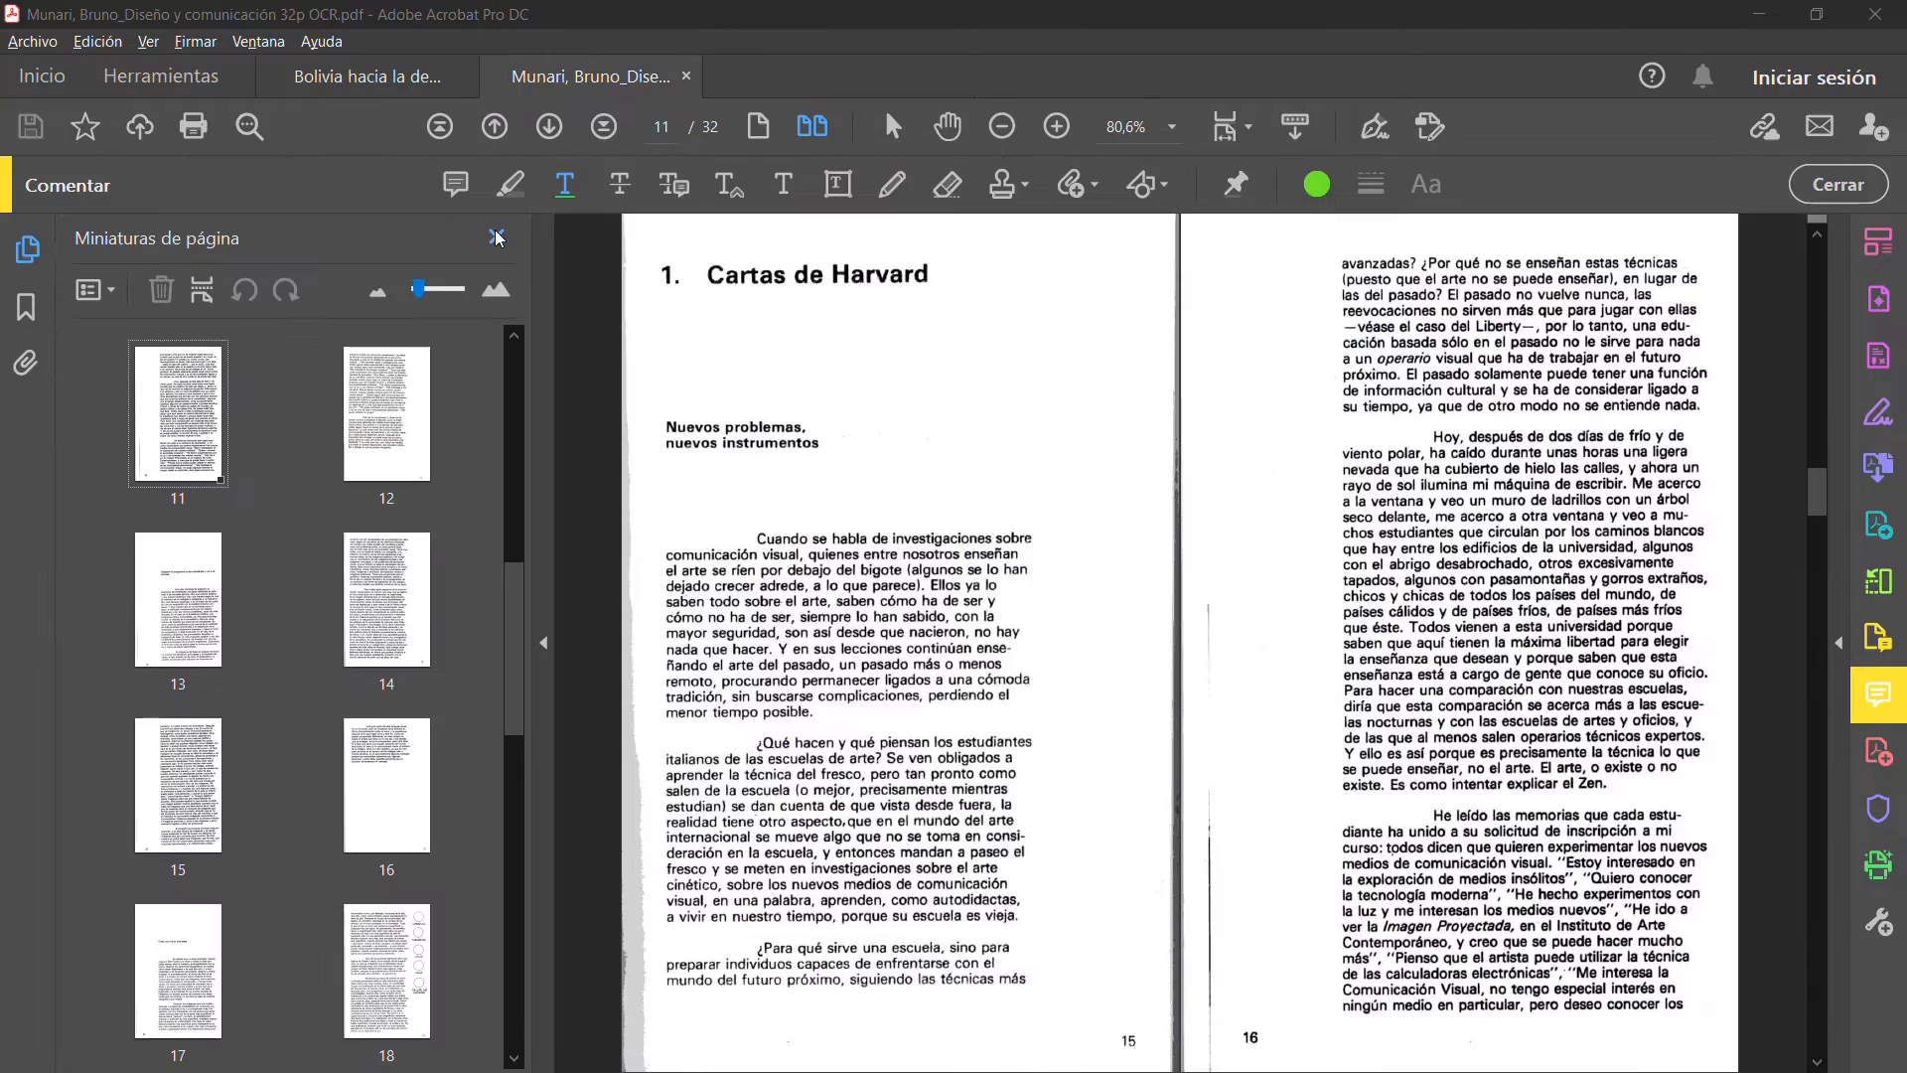
Hide the page thumbnails, try to mark text on the scanned "Cartas de Harvard" spread, and decline the offered text recognition
click(498, 238)
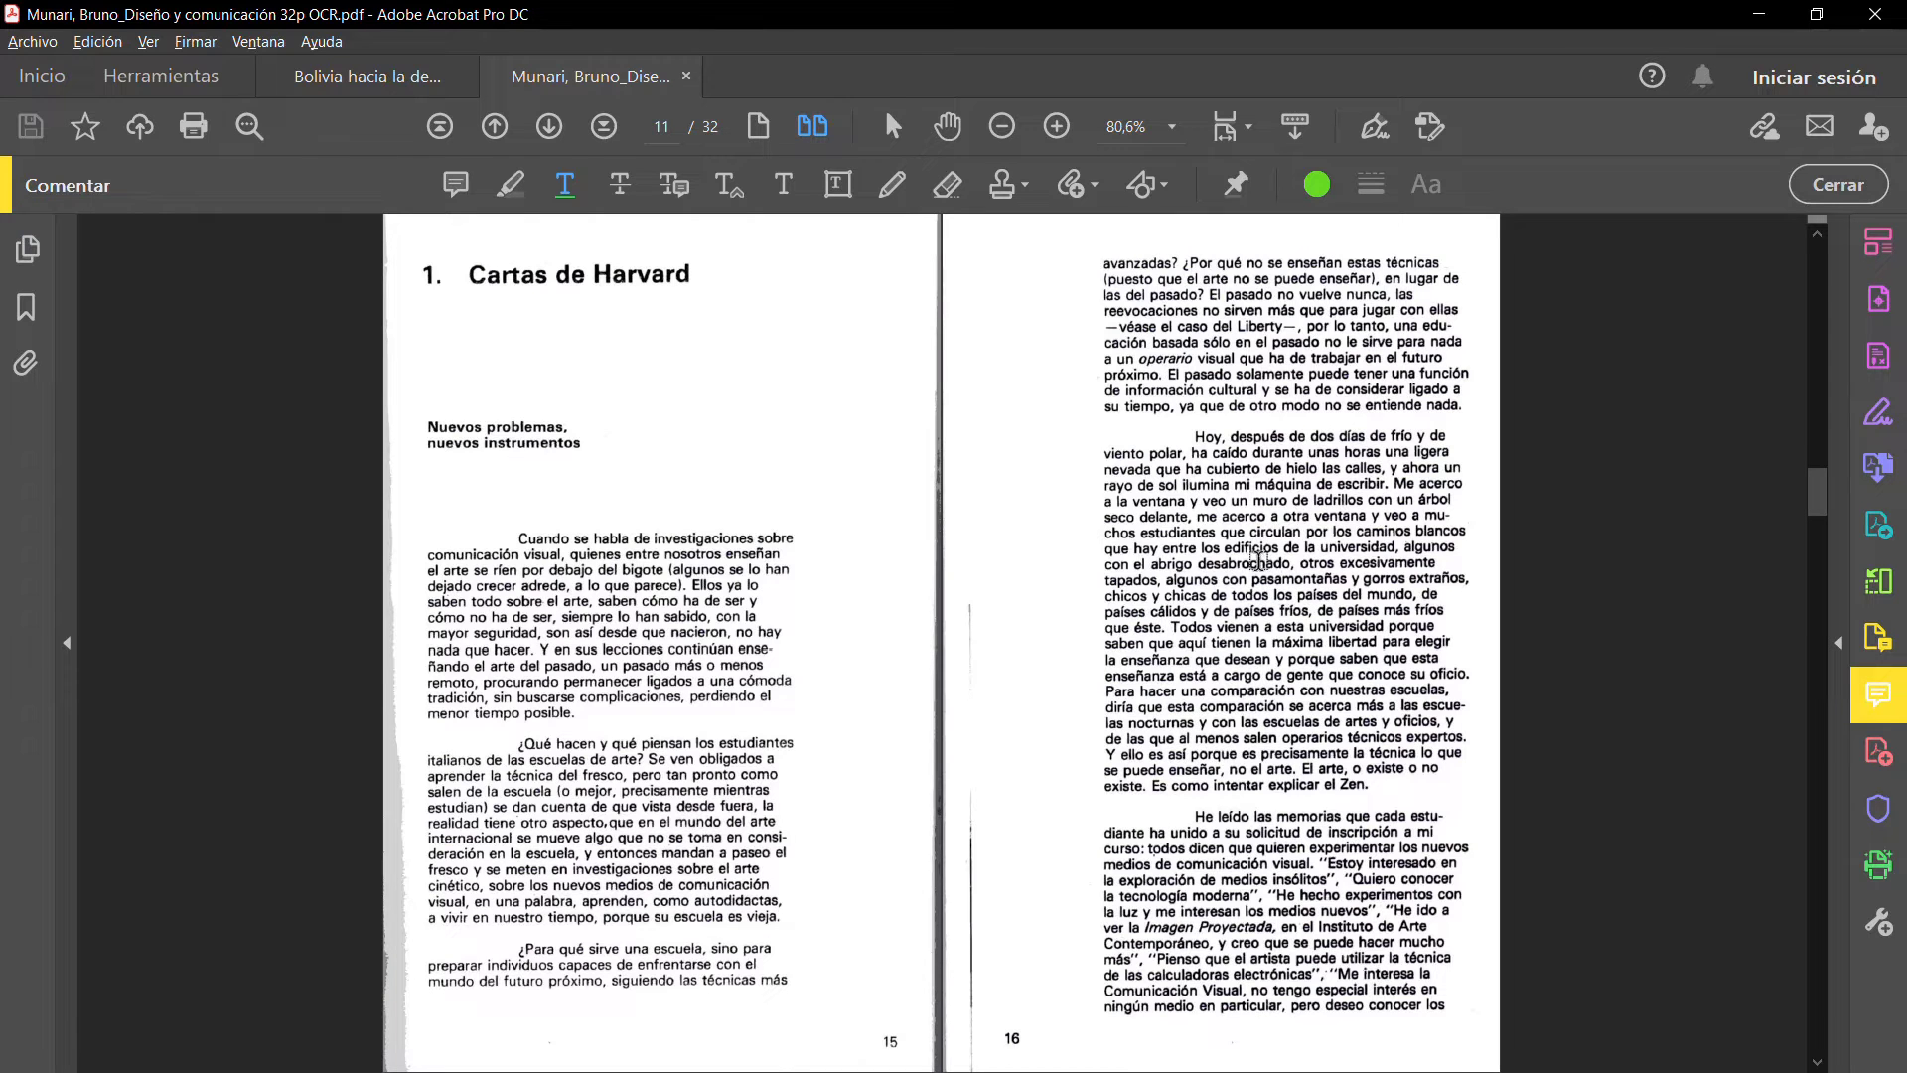
click(1214, 597)
click(678, 717)
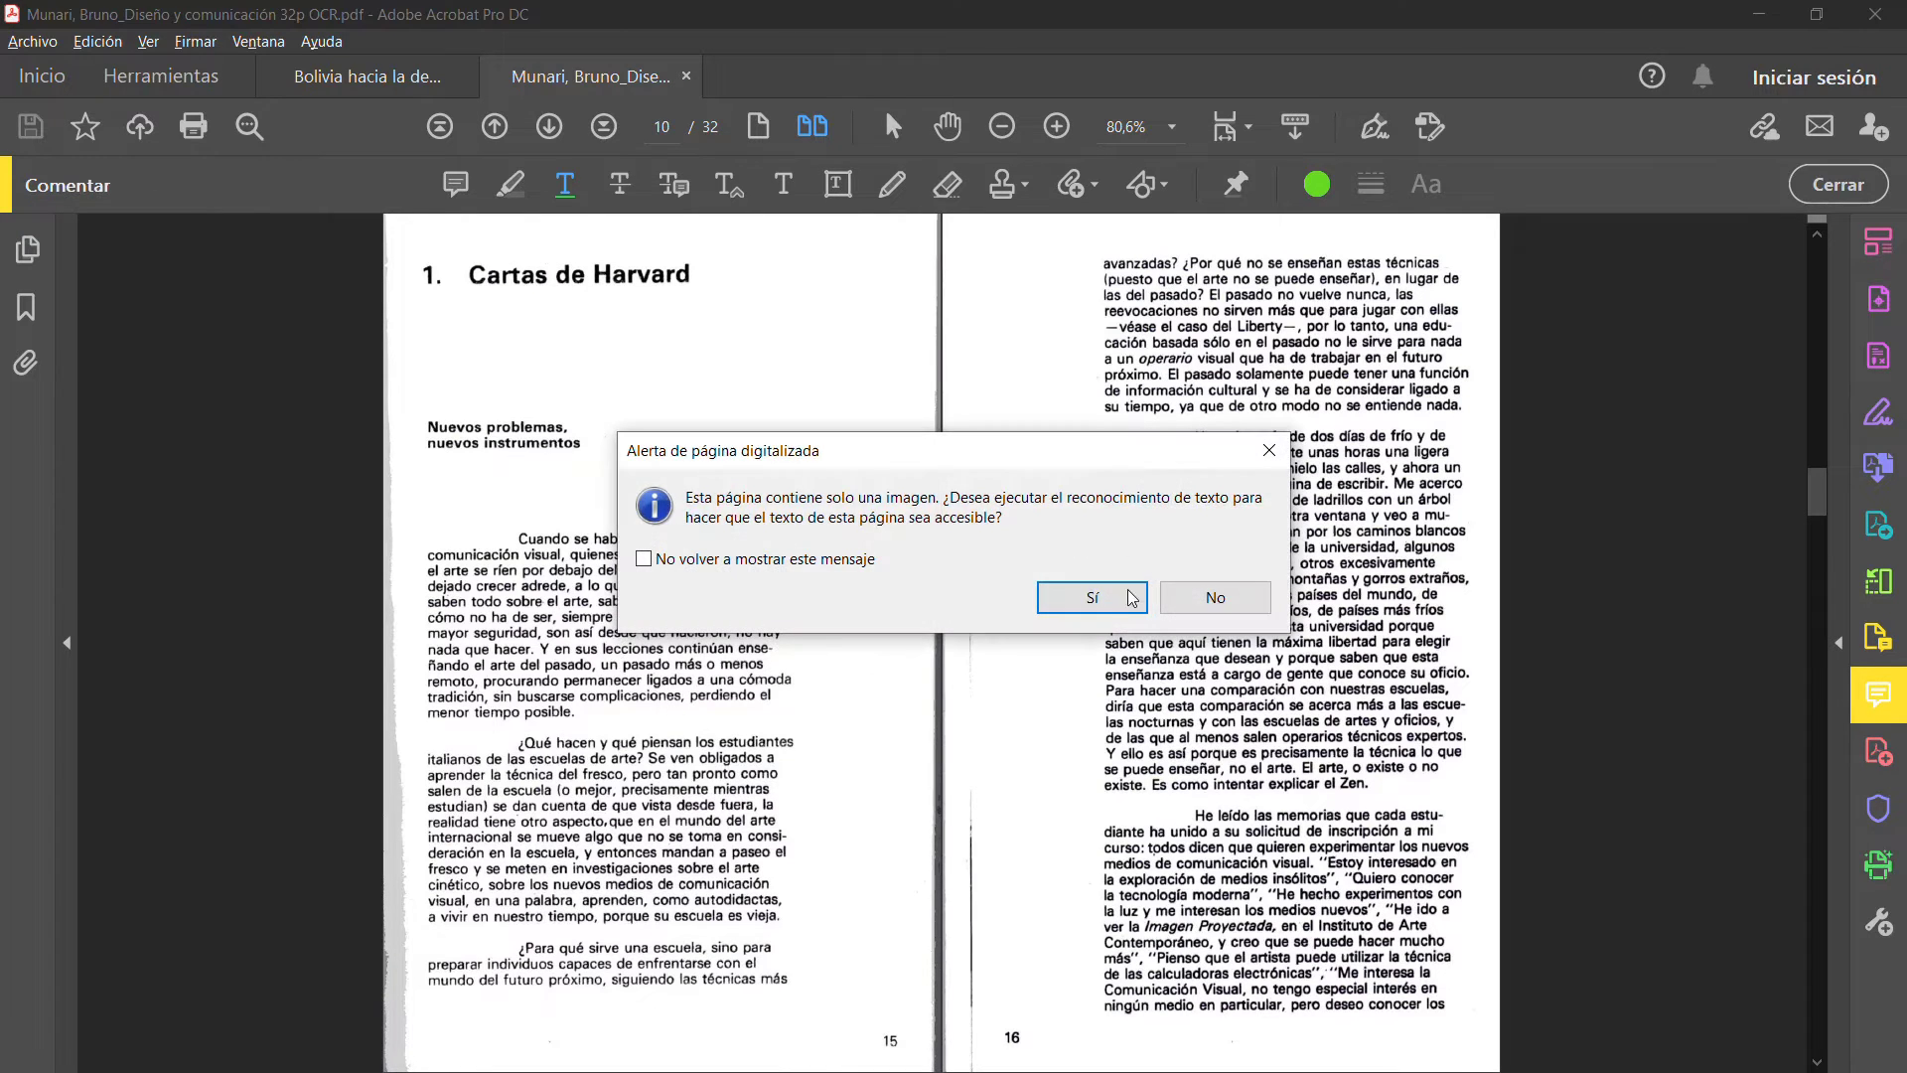
click(1217, 600)
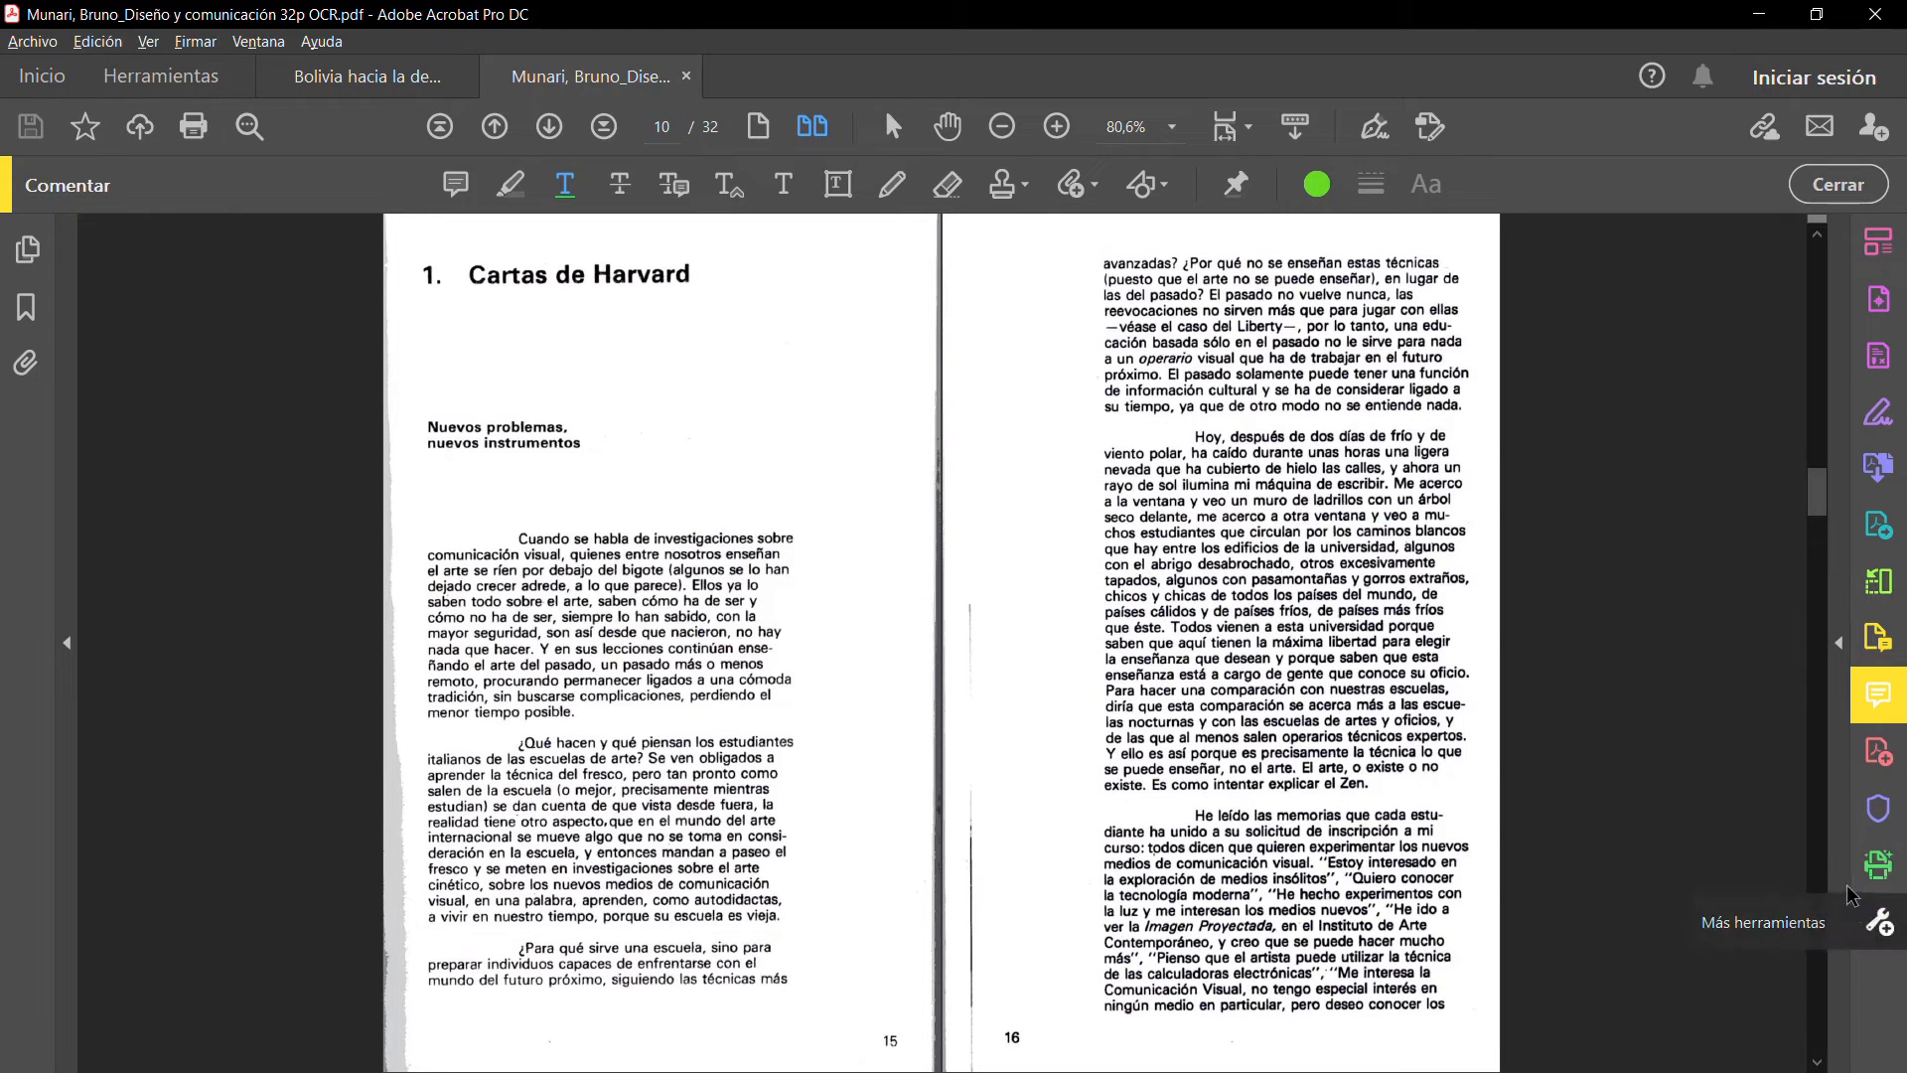
Run text recognition on all pages of the scanned book, with Español as the language
click(1880, 879)
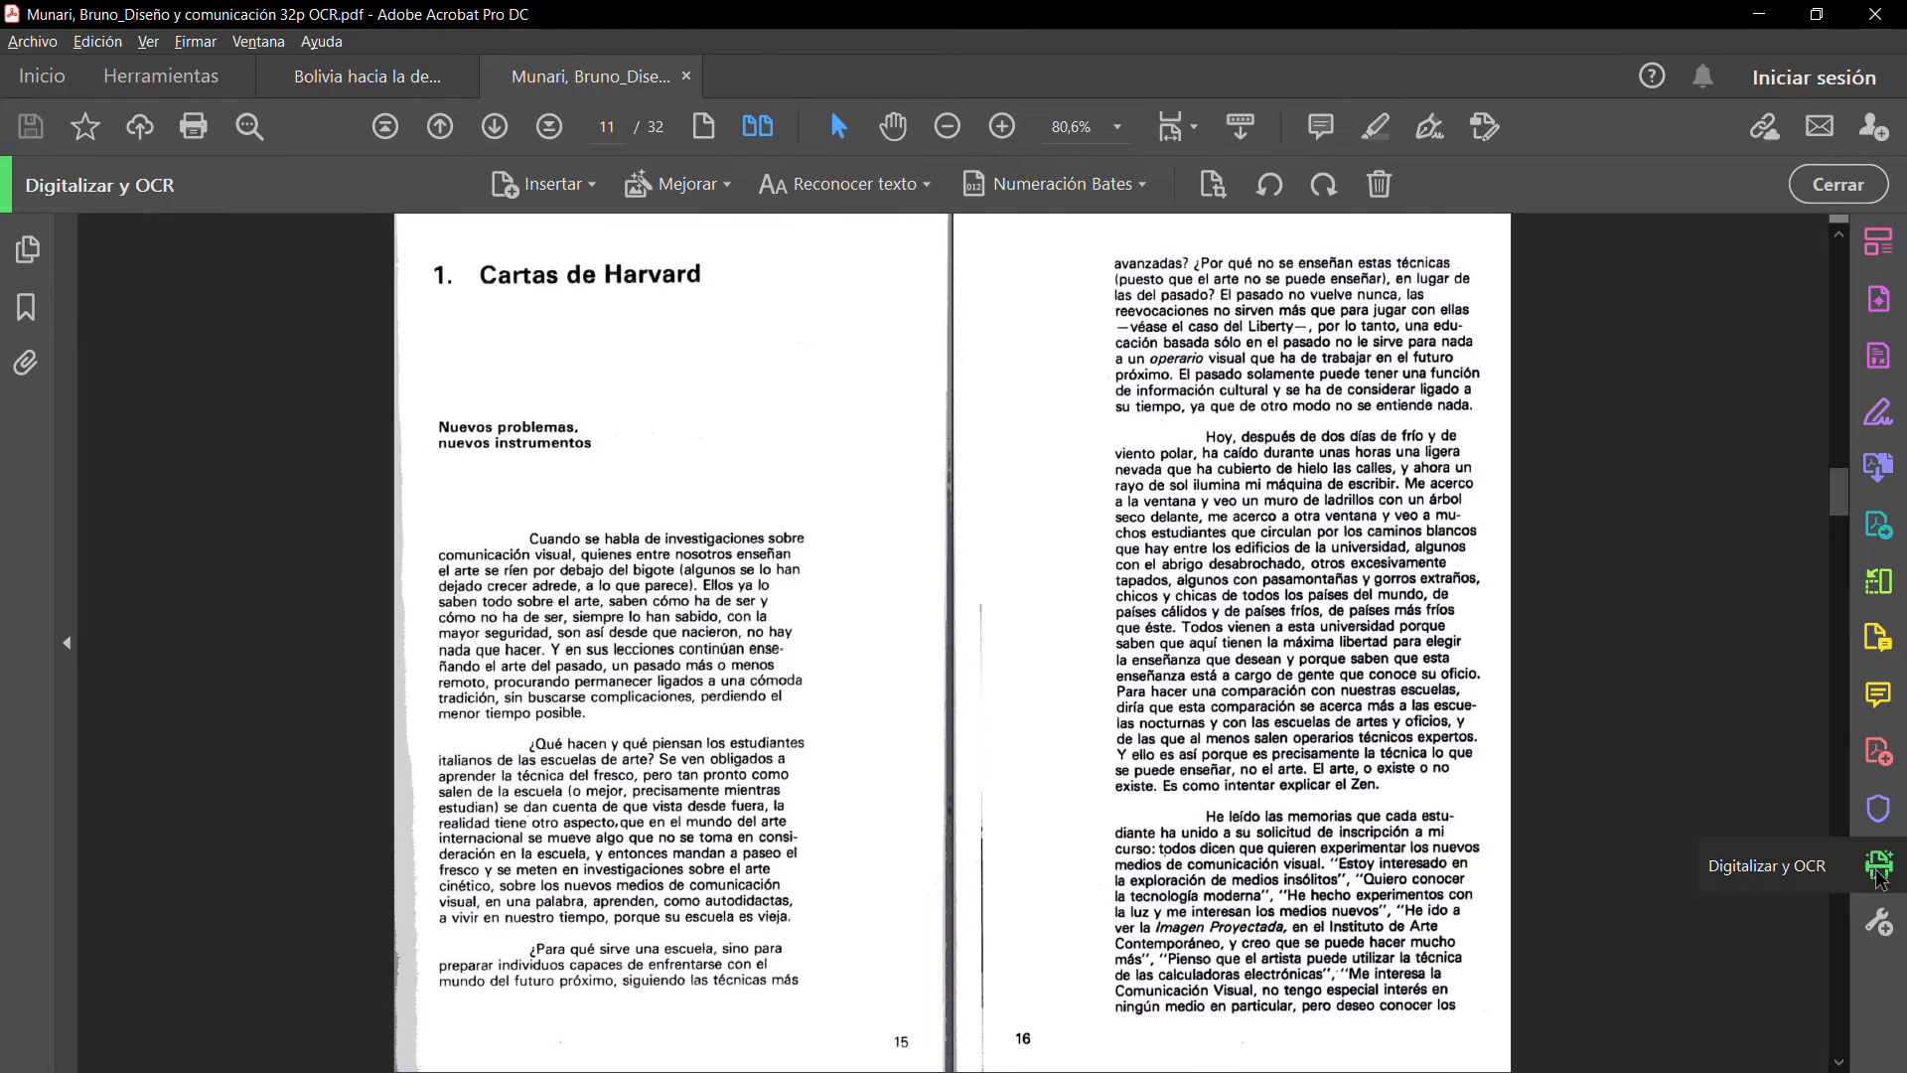
click(803, 186)
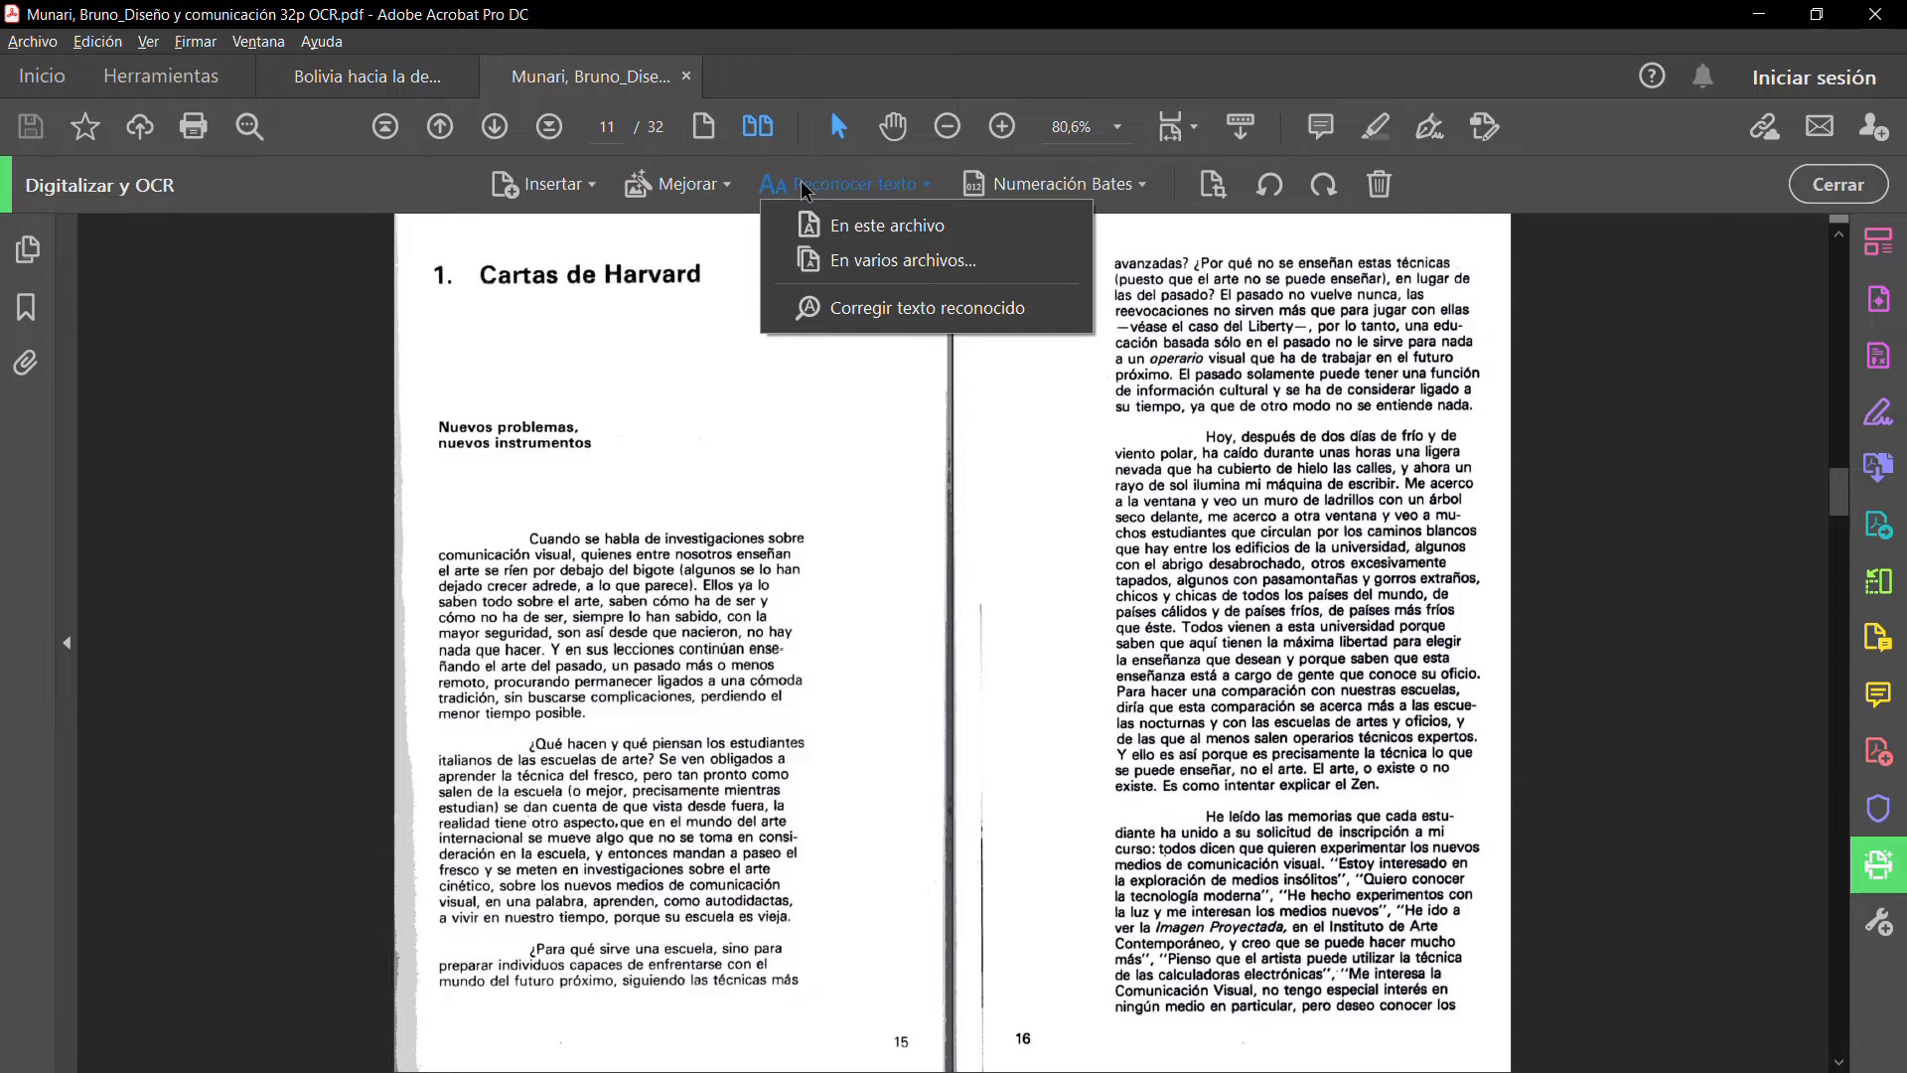
click(849, 225)
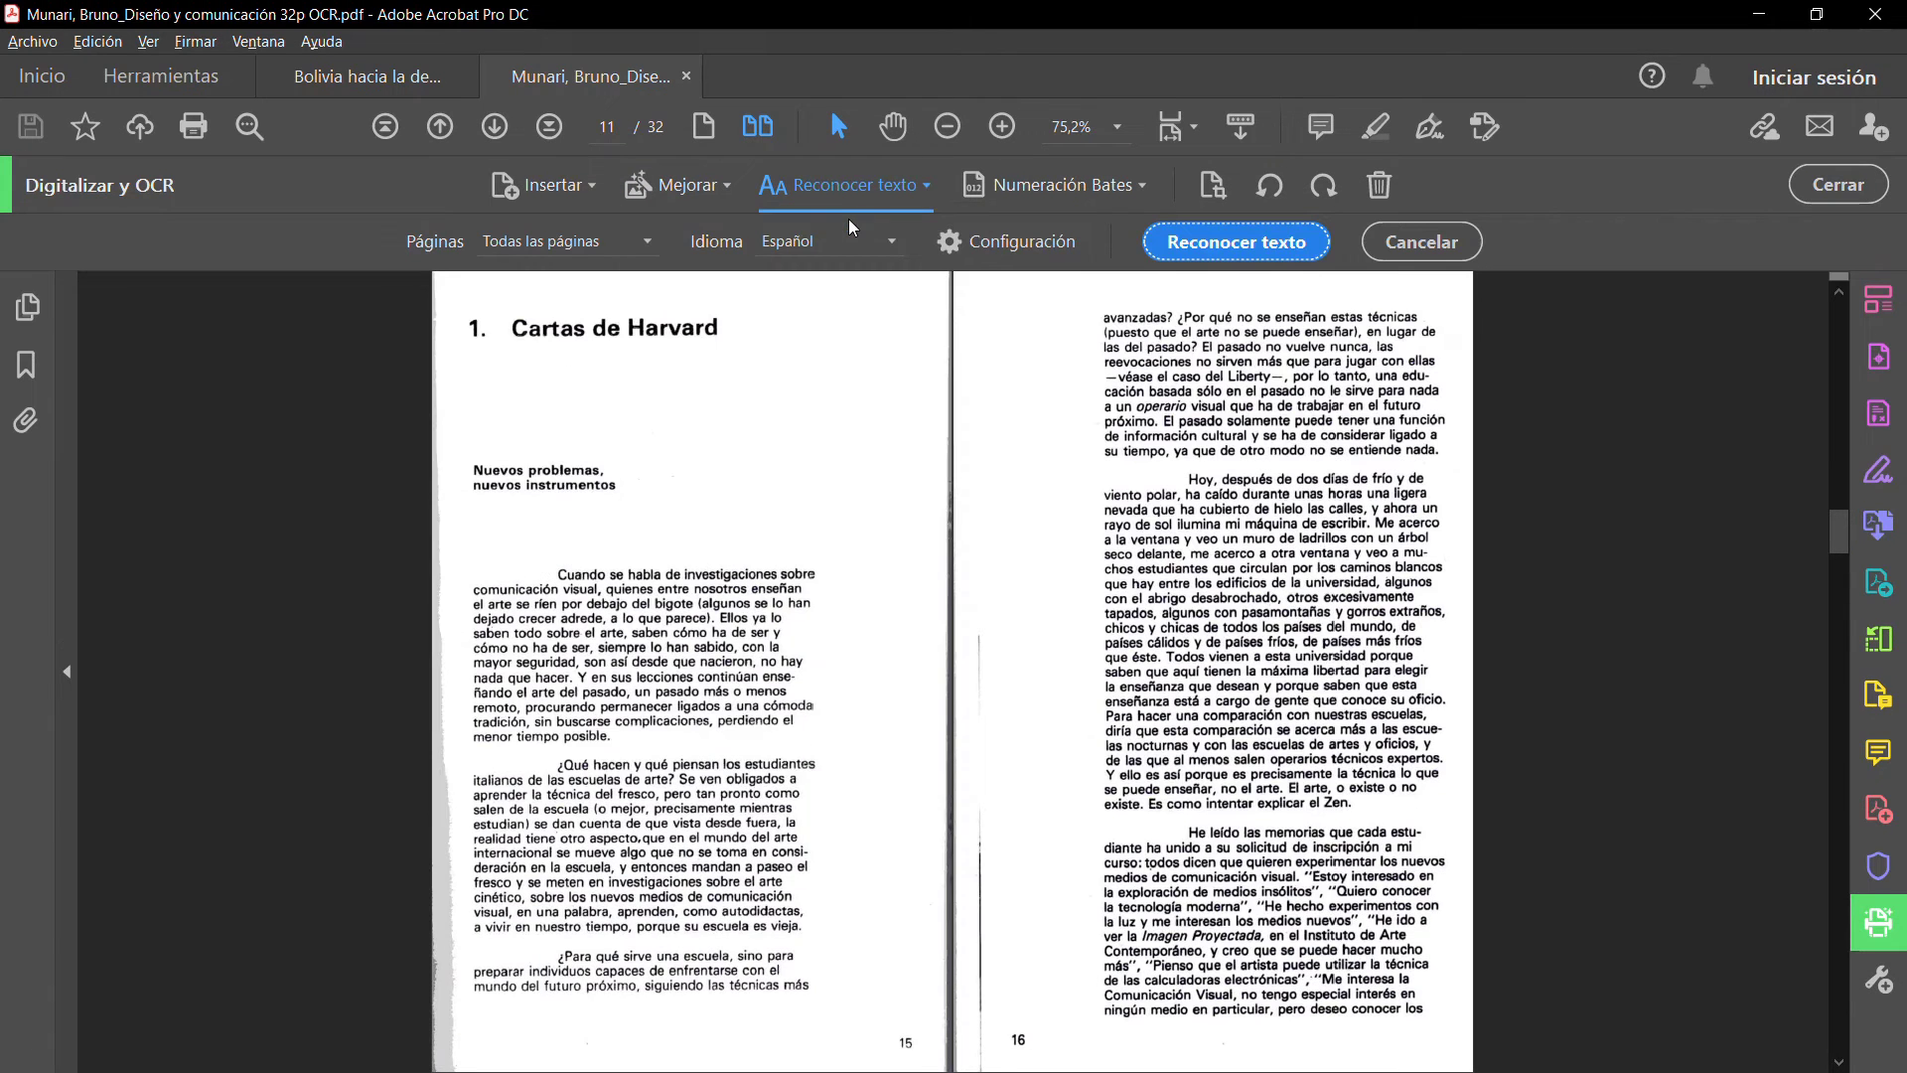
click(1214, 247)
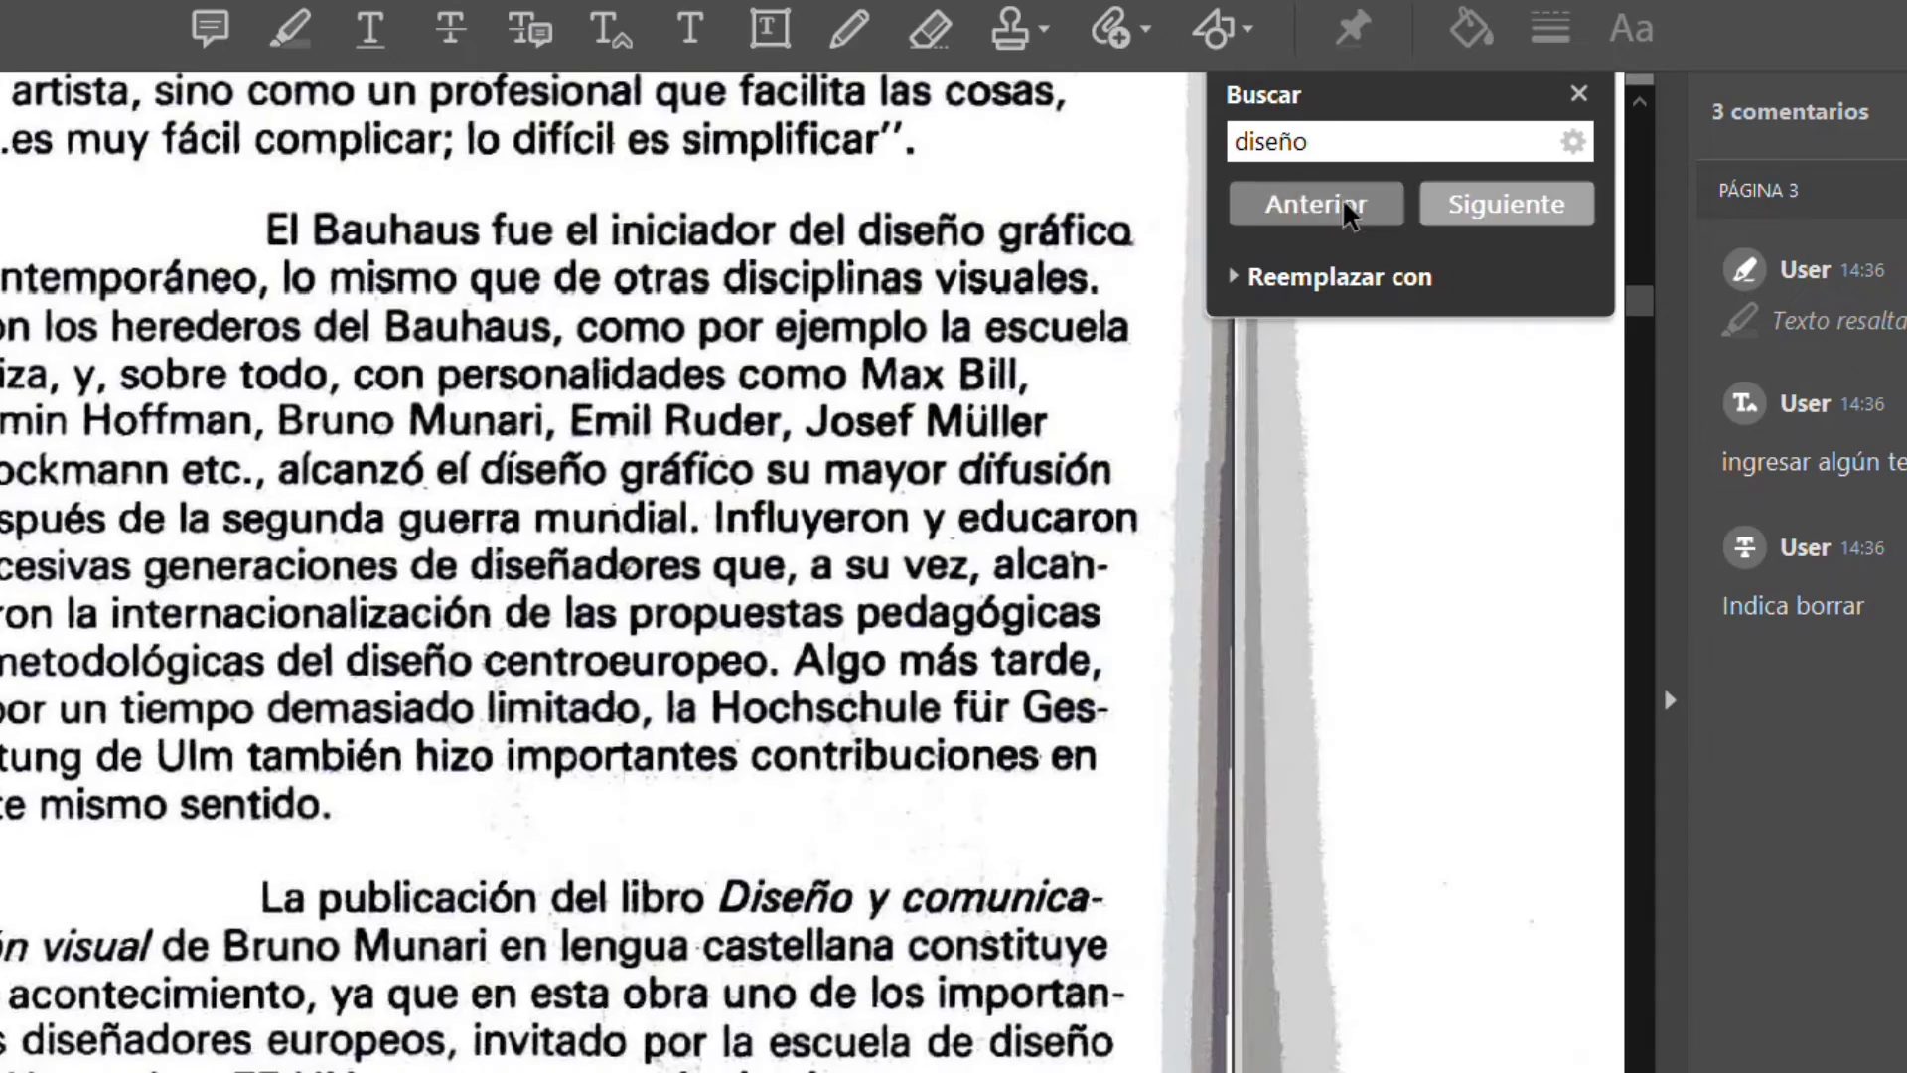
Advance through the search matches for "diseño" in the scanned book
click(1556, 207)
click(1555, 207)
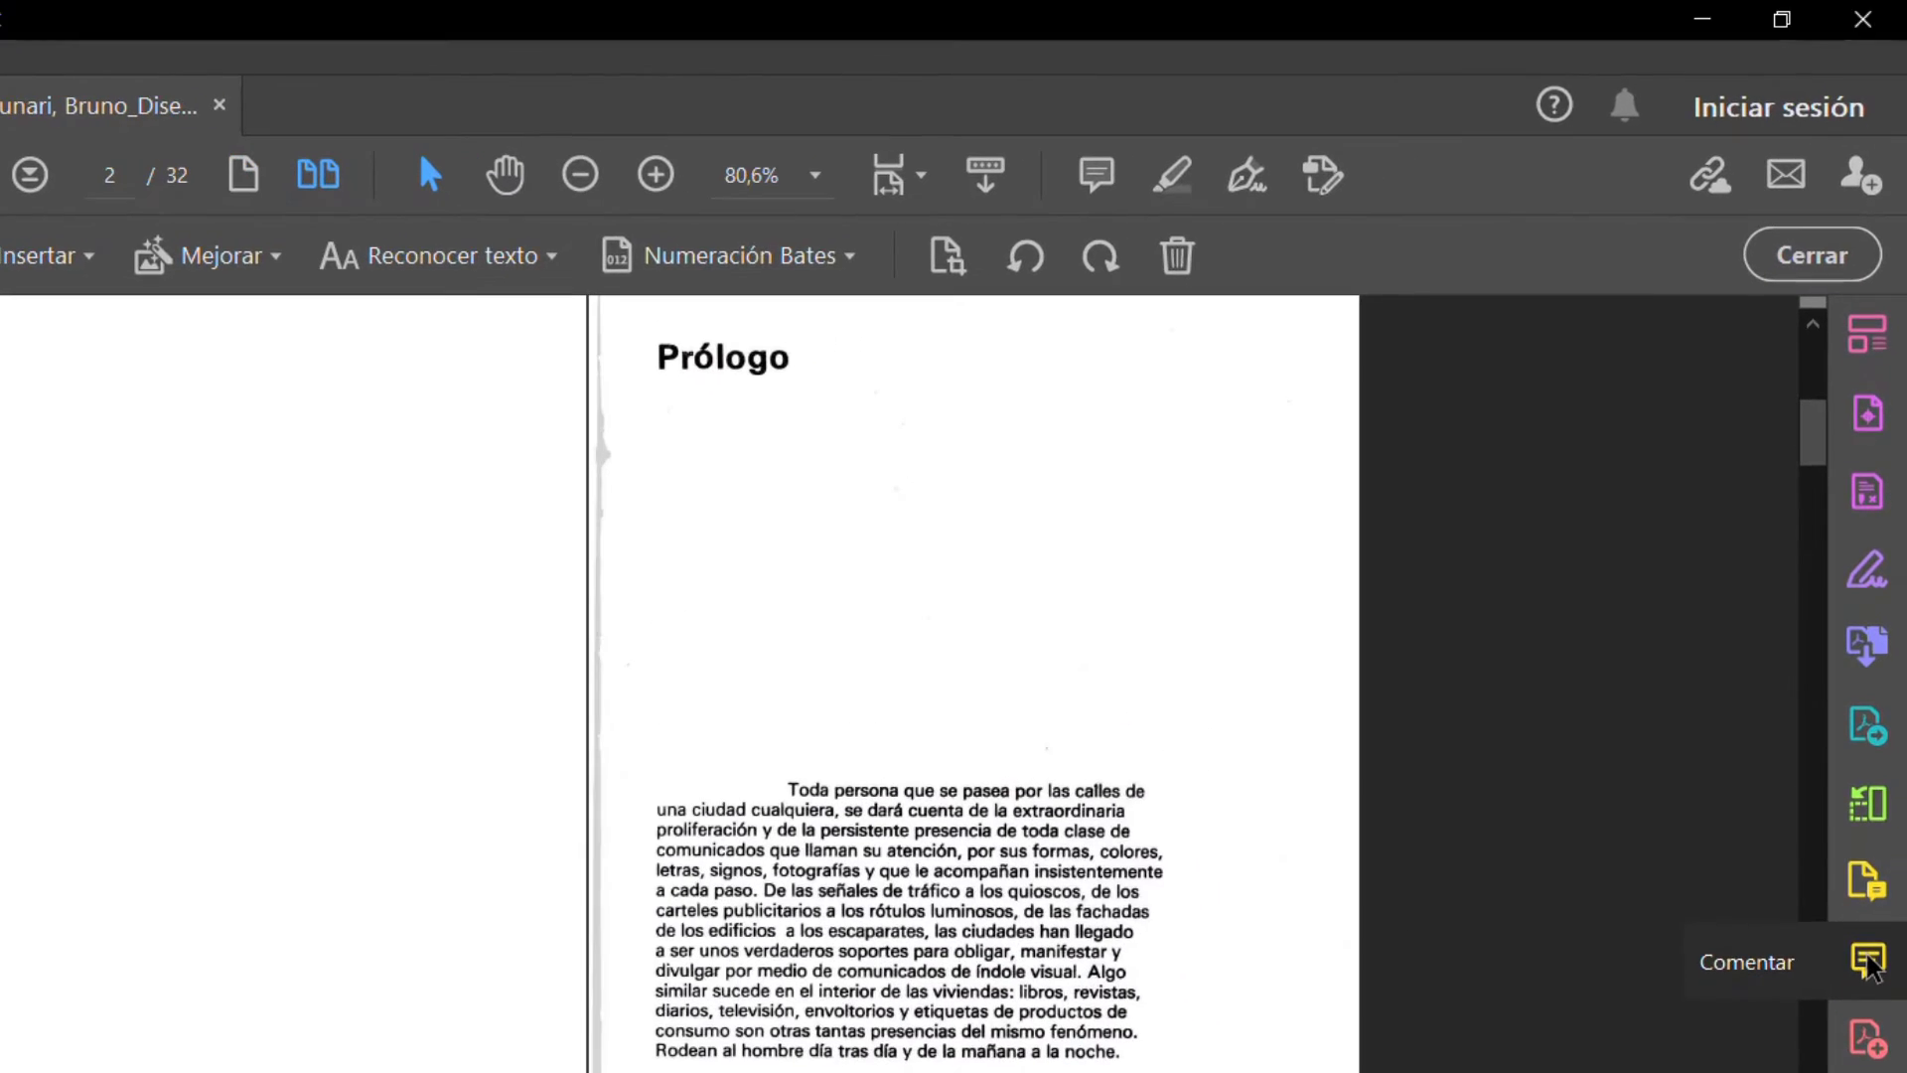
Highlight the Prólogo's opening text from "Toda persona" to "extraordinaria" with a comment markup
click(1868, 961)
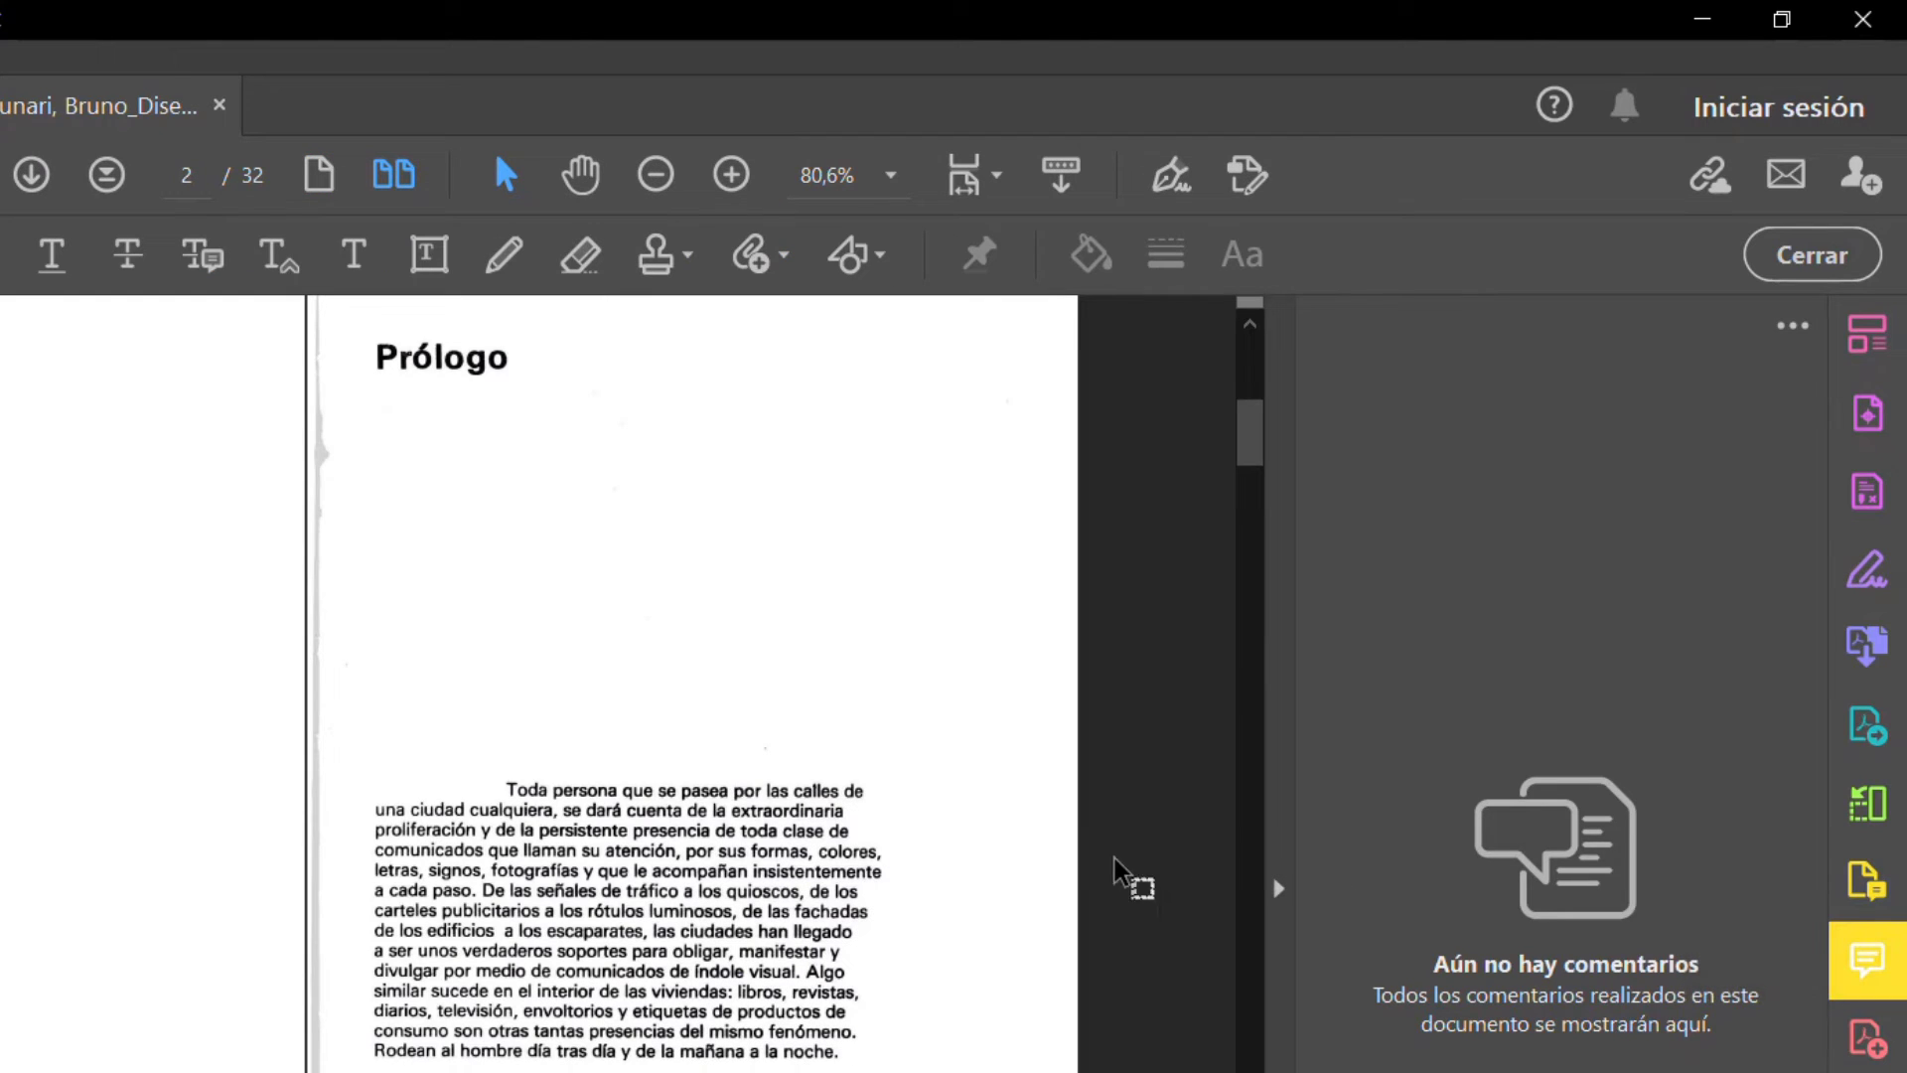
drag(504, 790, 843, 811)
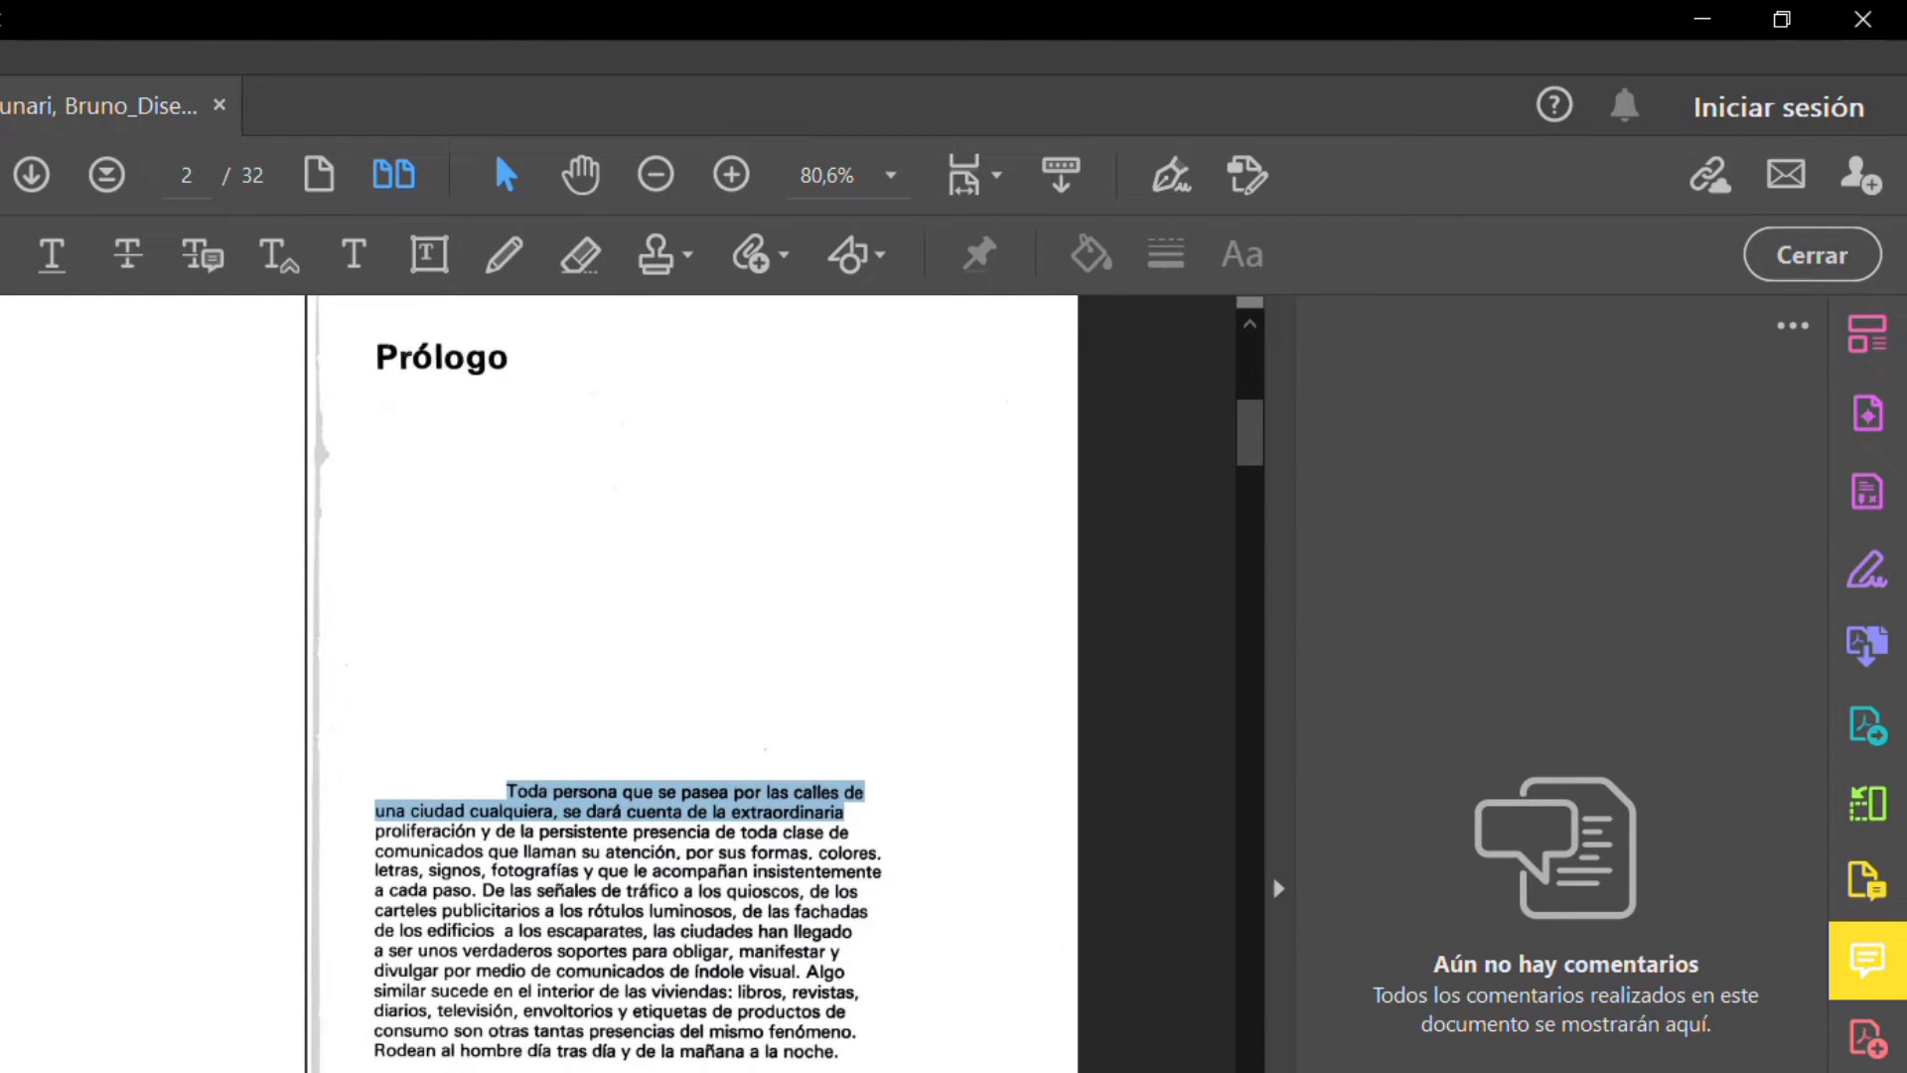
click(51, 253)
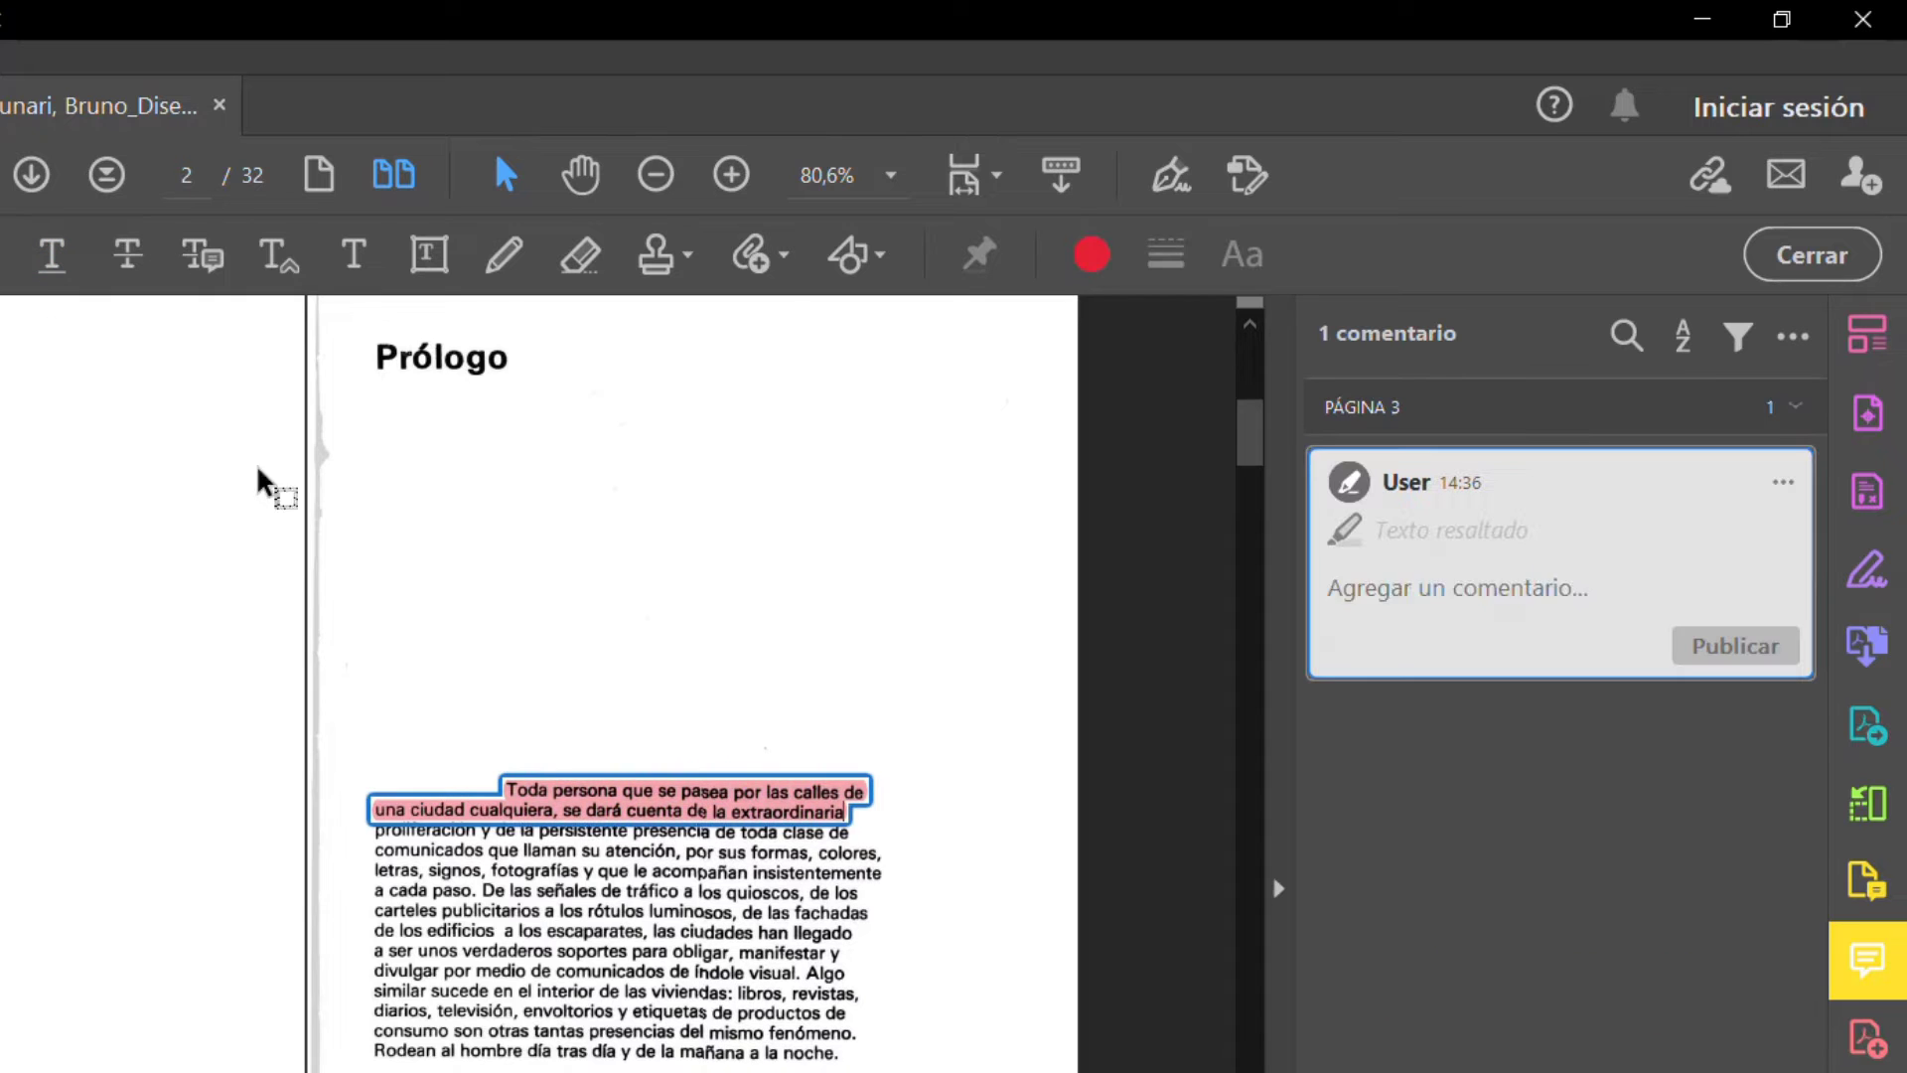
Add an insert-text comment reading "ingresar algún texto" after "presencias del mismo" in the Prólogo's first paragraph
drag(557, 972, 763, 1033)
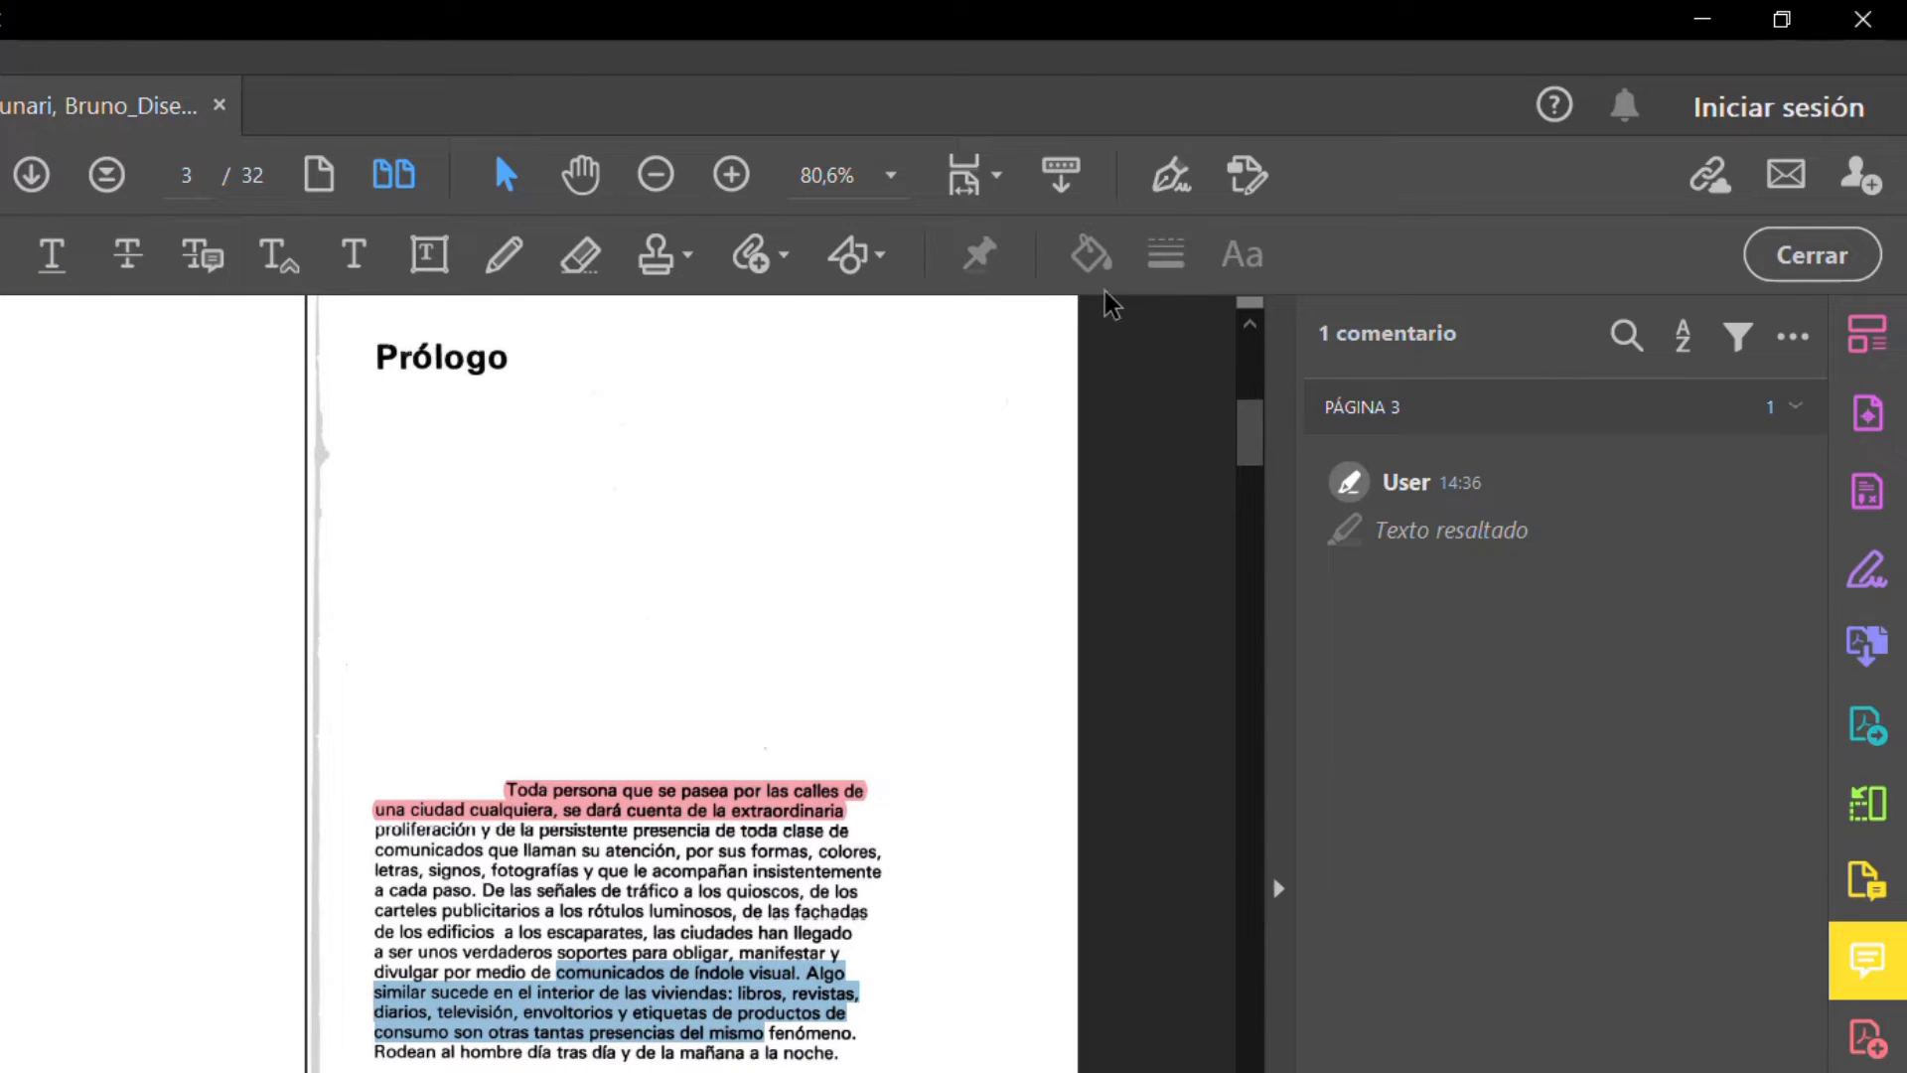
click(285, 264)
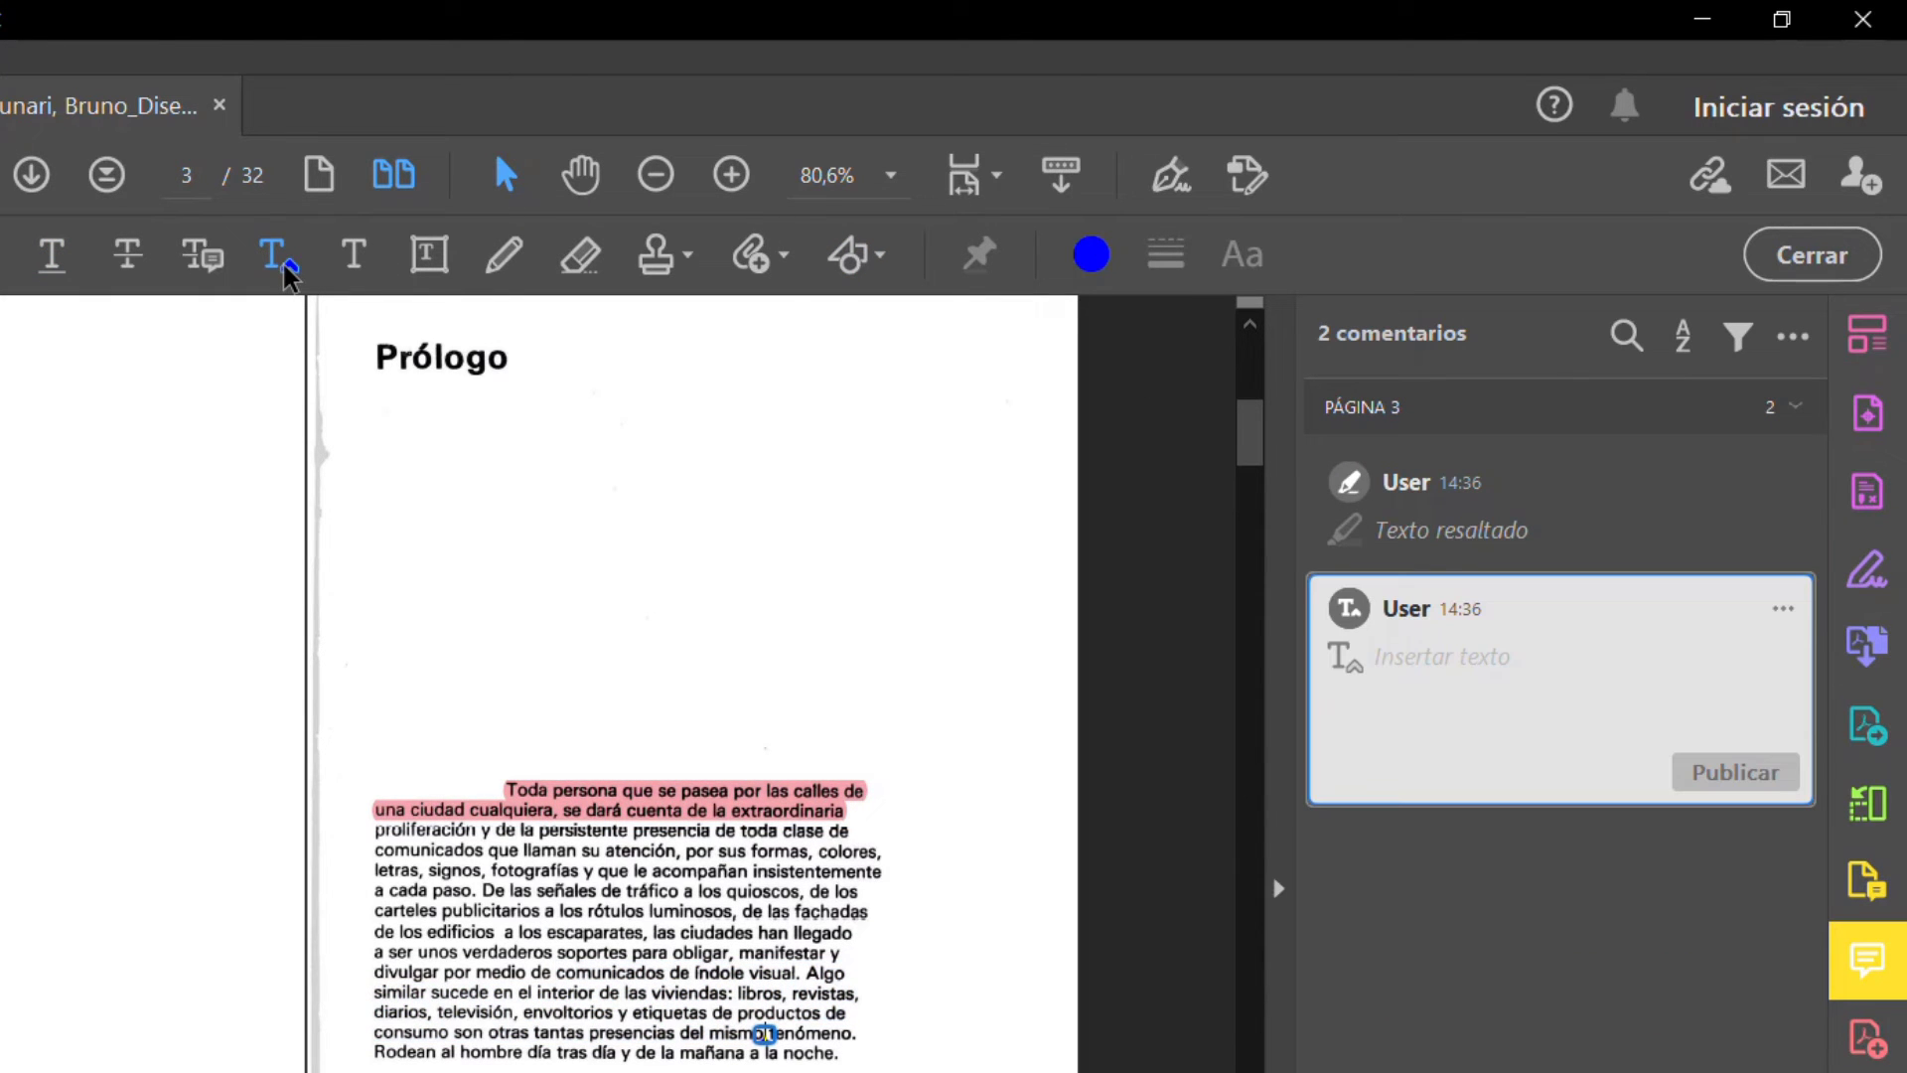
text(ingresar algún texto)
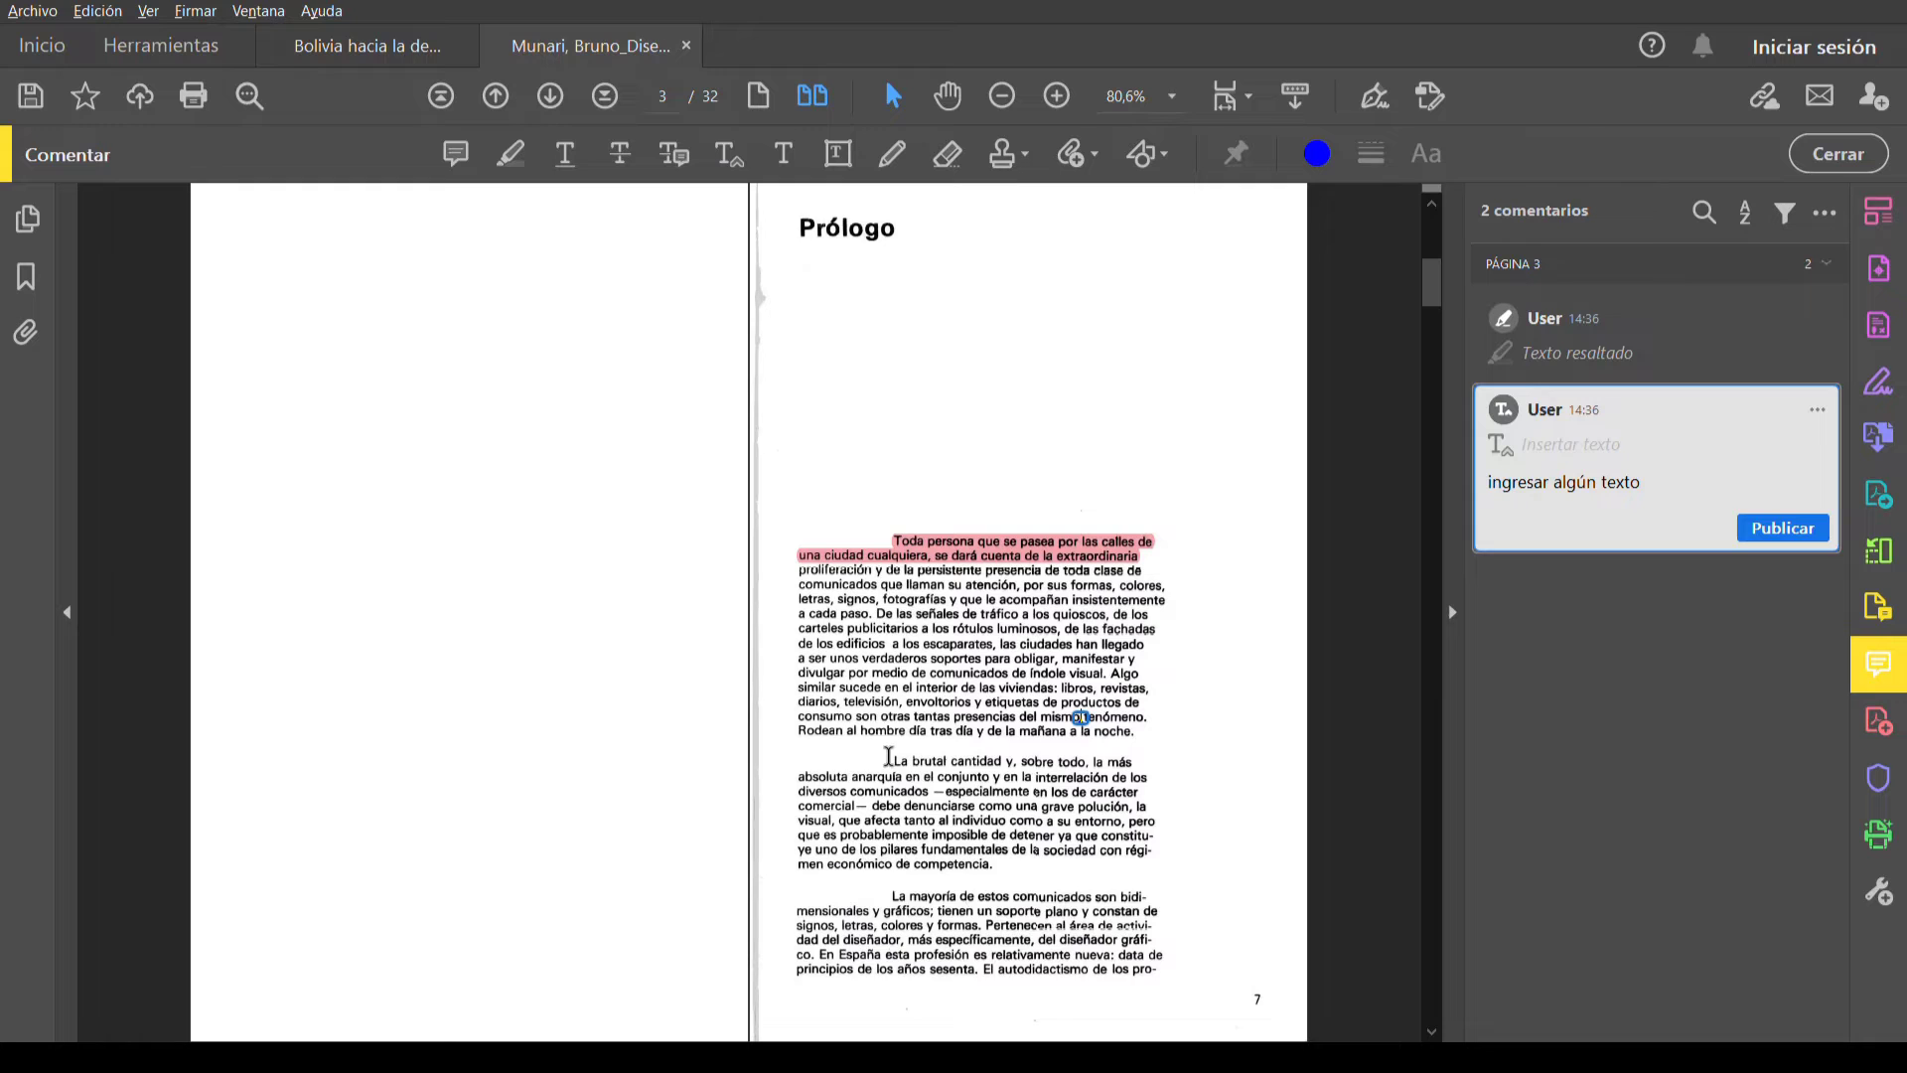
Strike through the Prólogo paragraph beginning "La brutal cantidad" and add the comment "Indica borrar"
drag(888, 757, 993, 866)
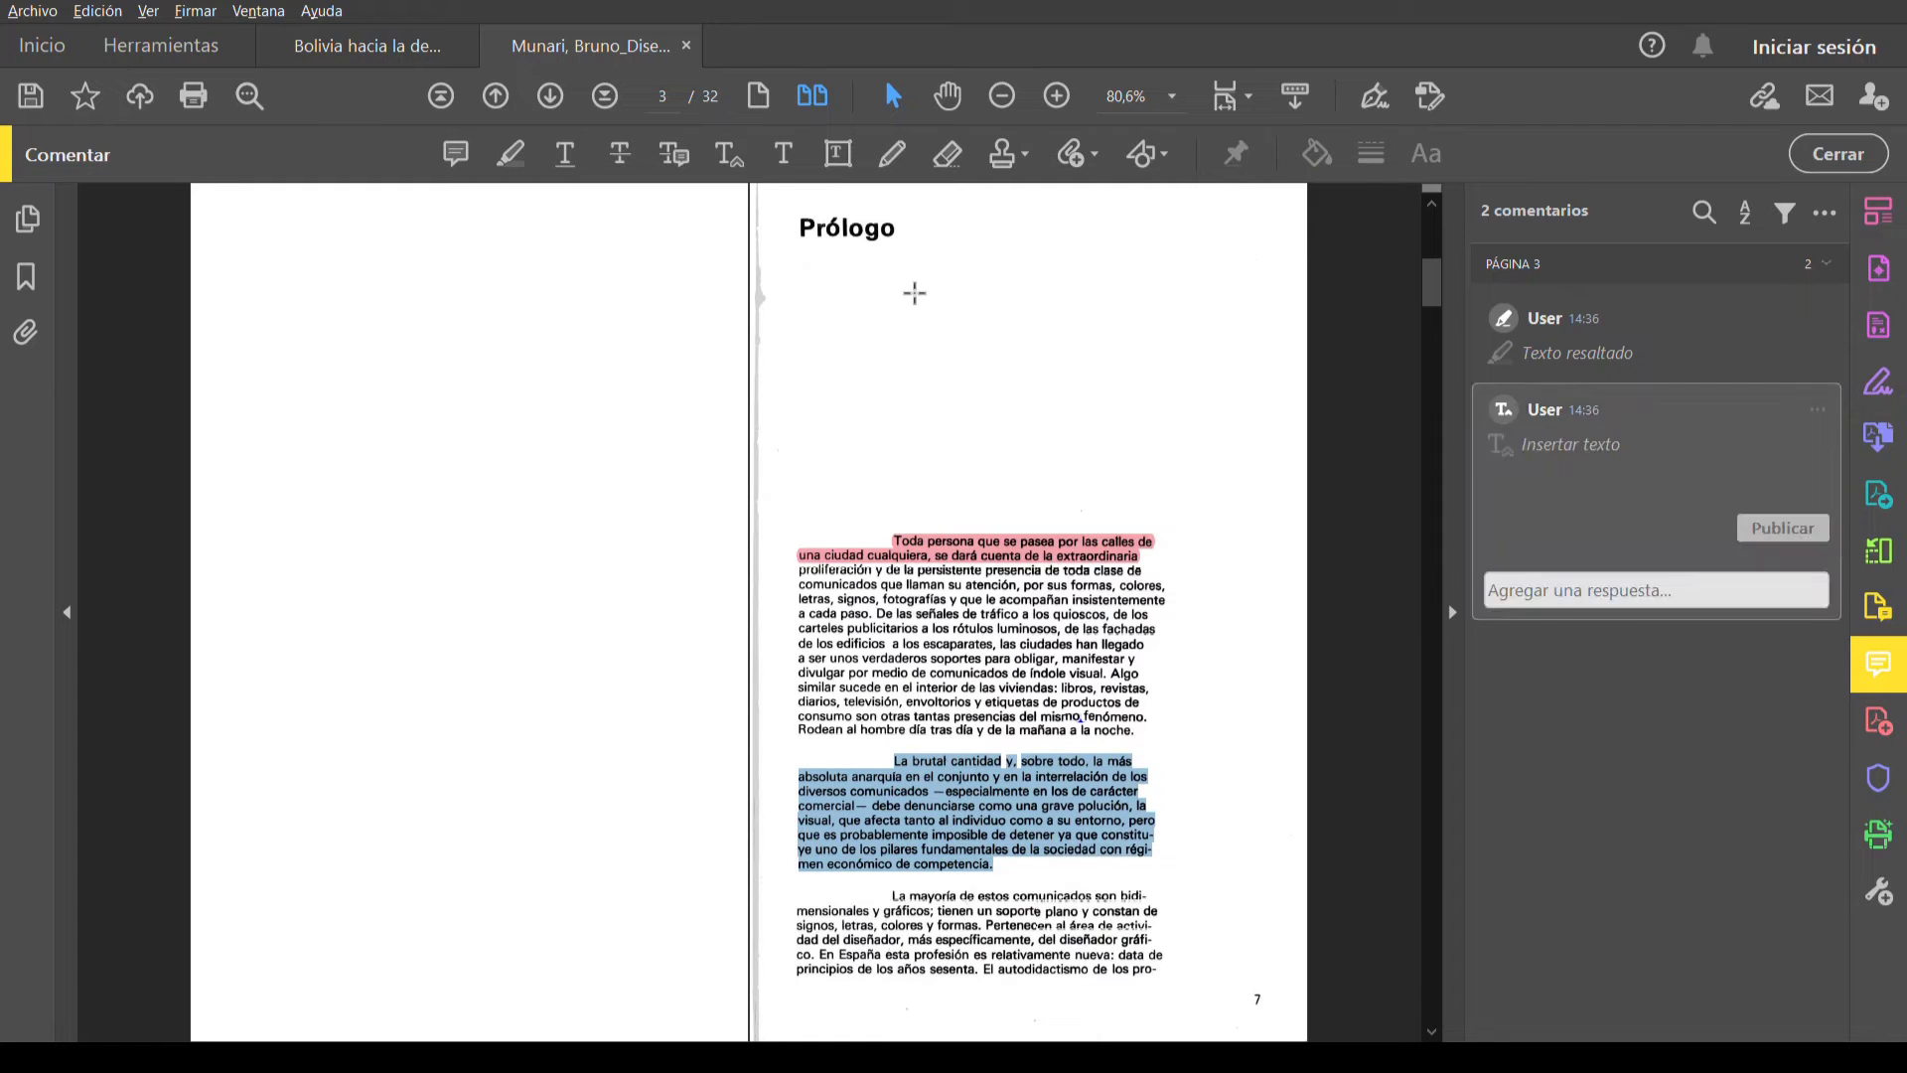
click(620, 153)
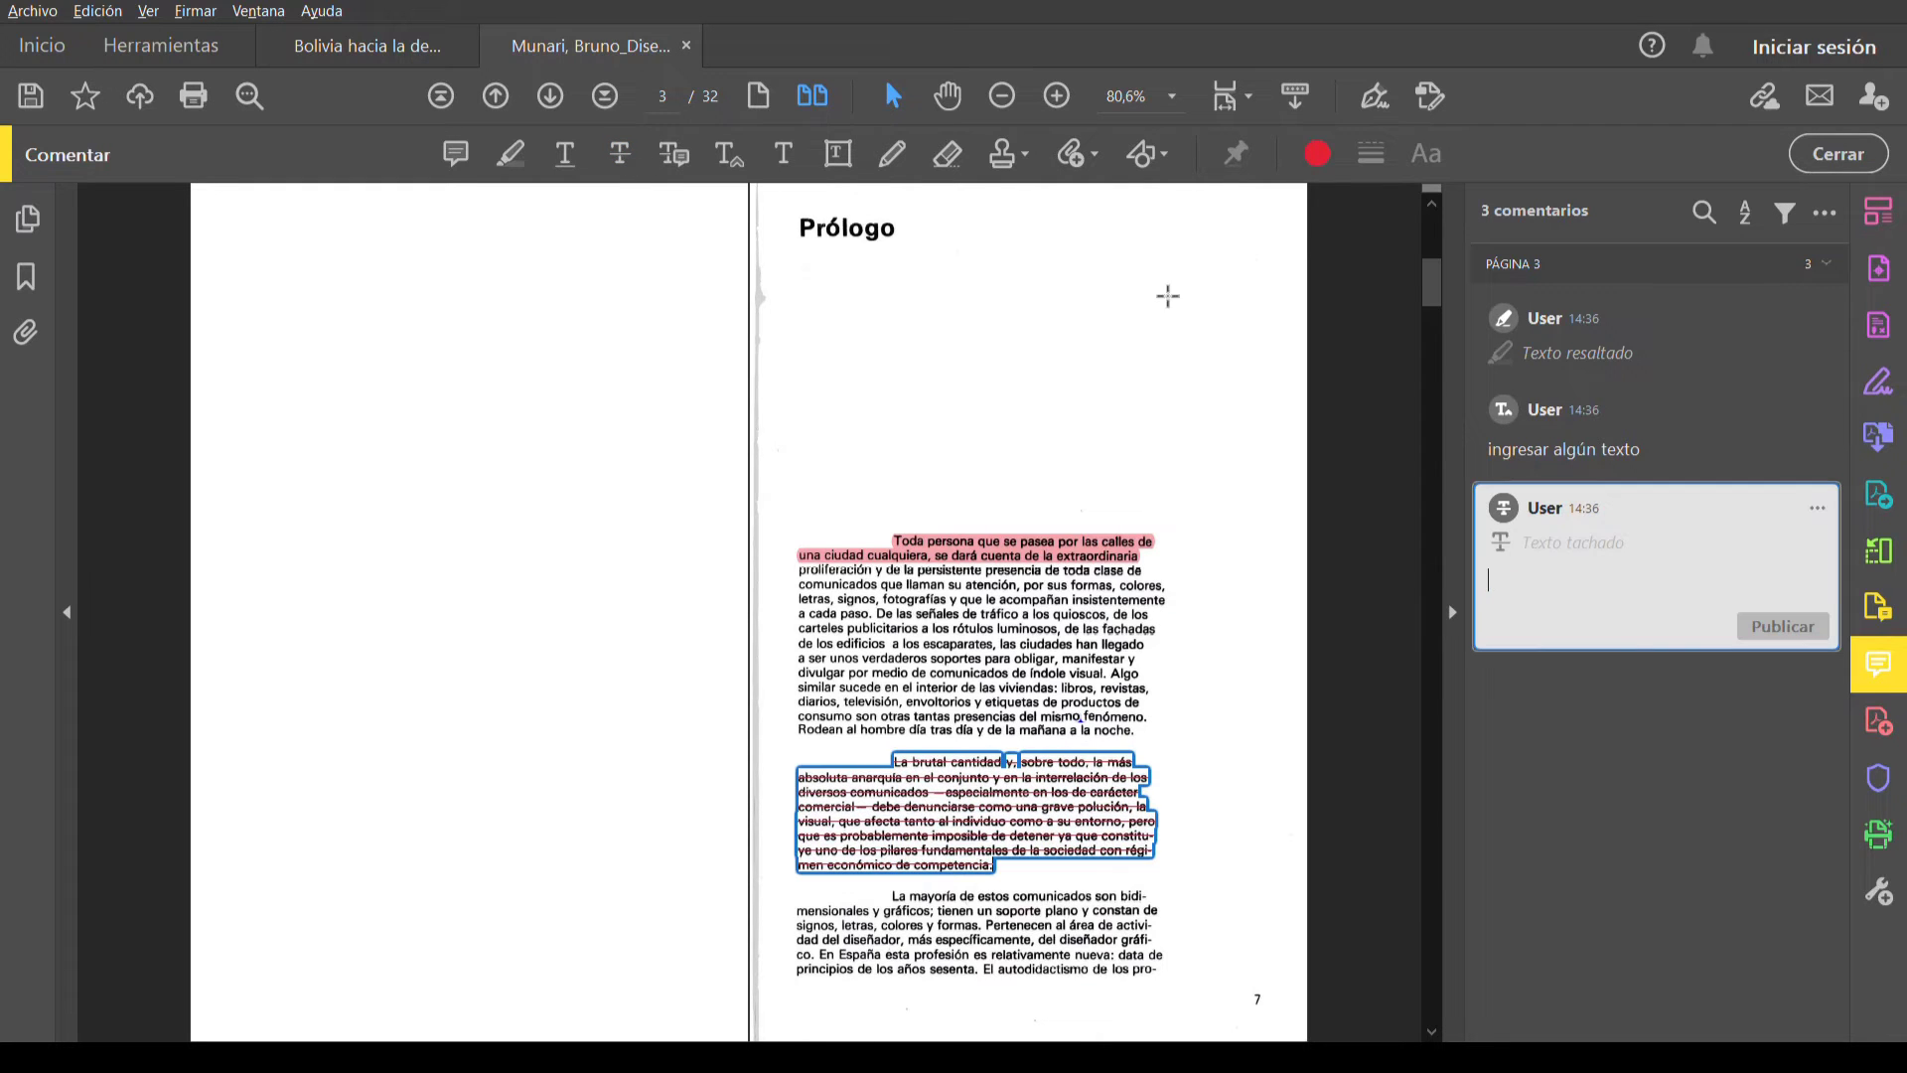
text(In)
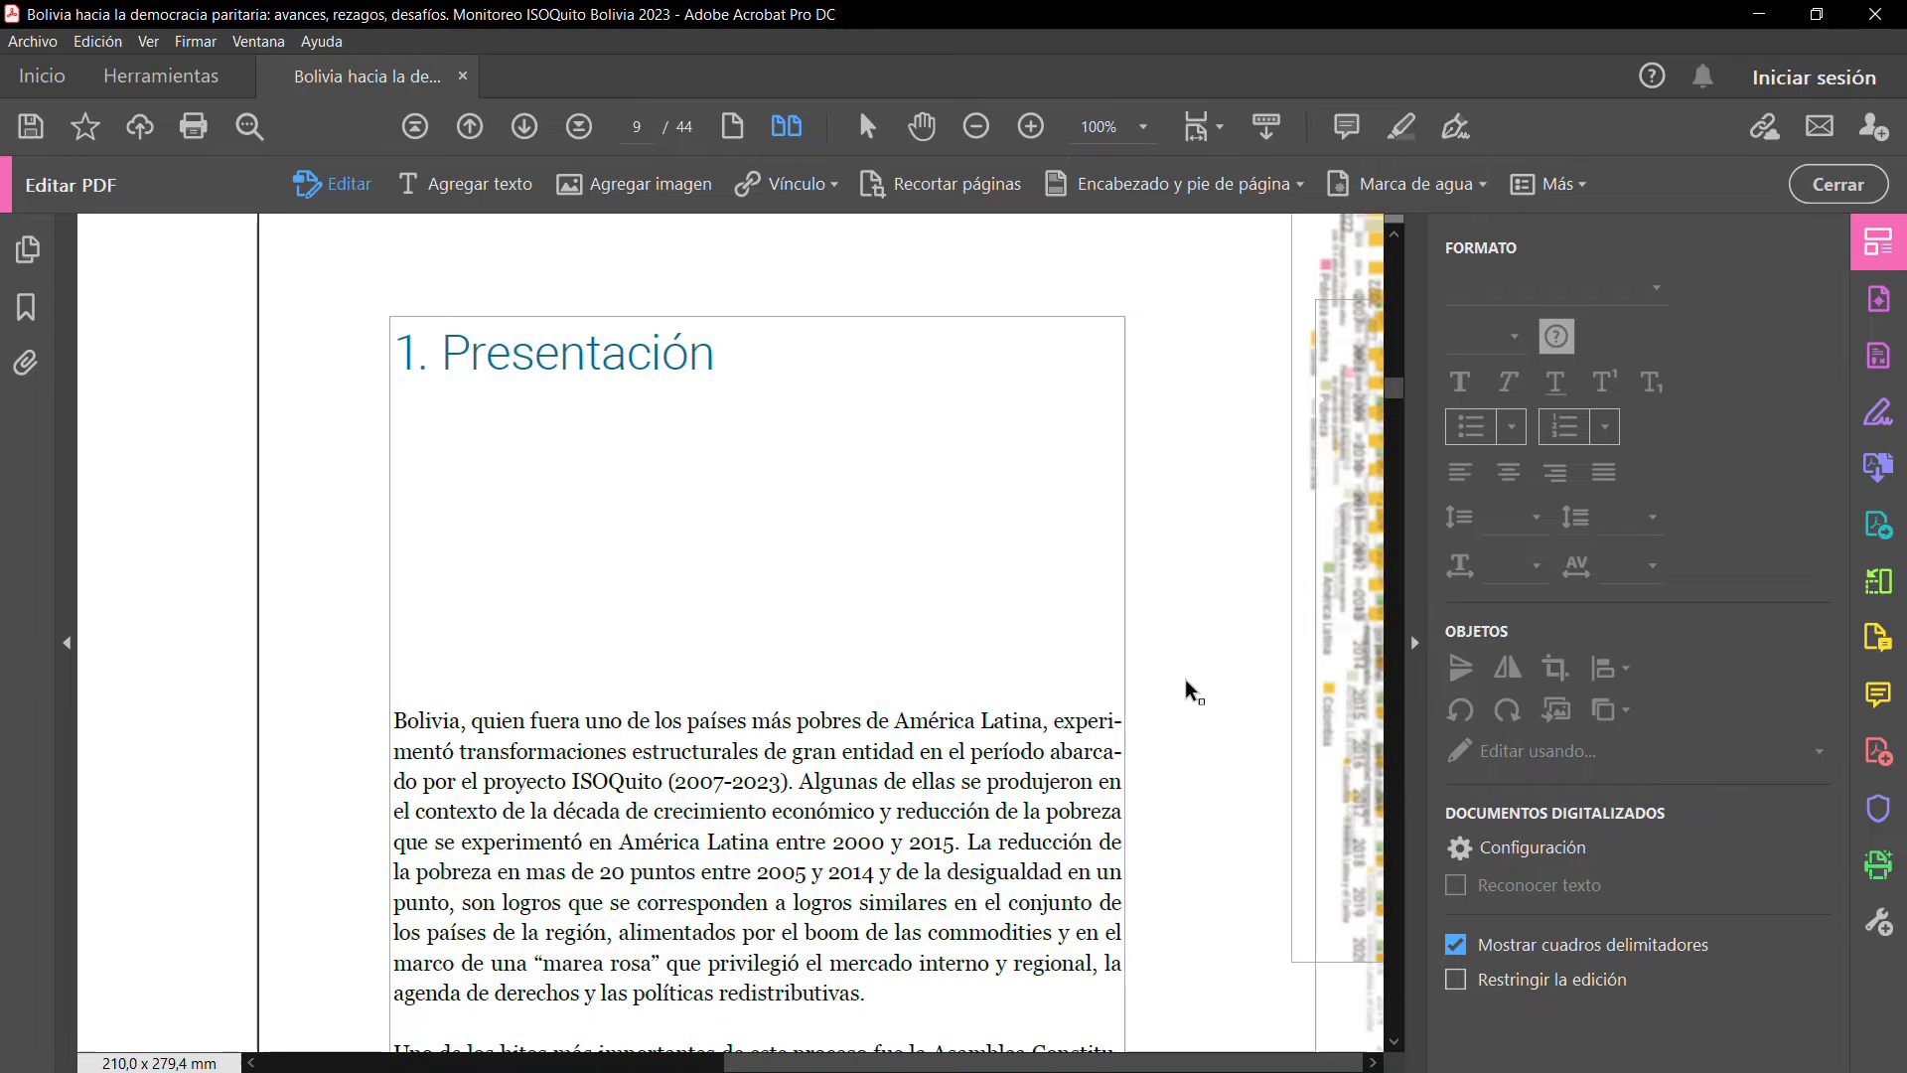
In the Bolivia report, set the font size of footnote mark 1 after "(PNUD, 2022:9)." on page 9 to 11,5
scroll(1186, 682, down, 4)
scroll(1187, 683, down, 2)
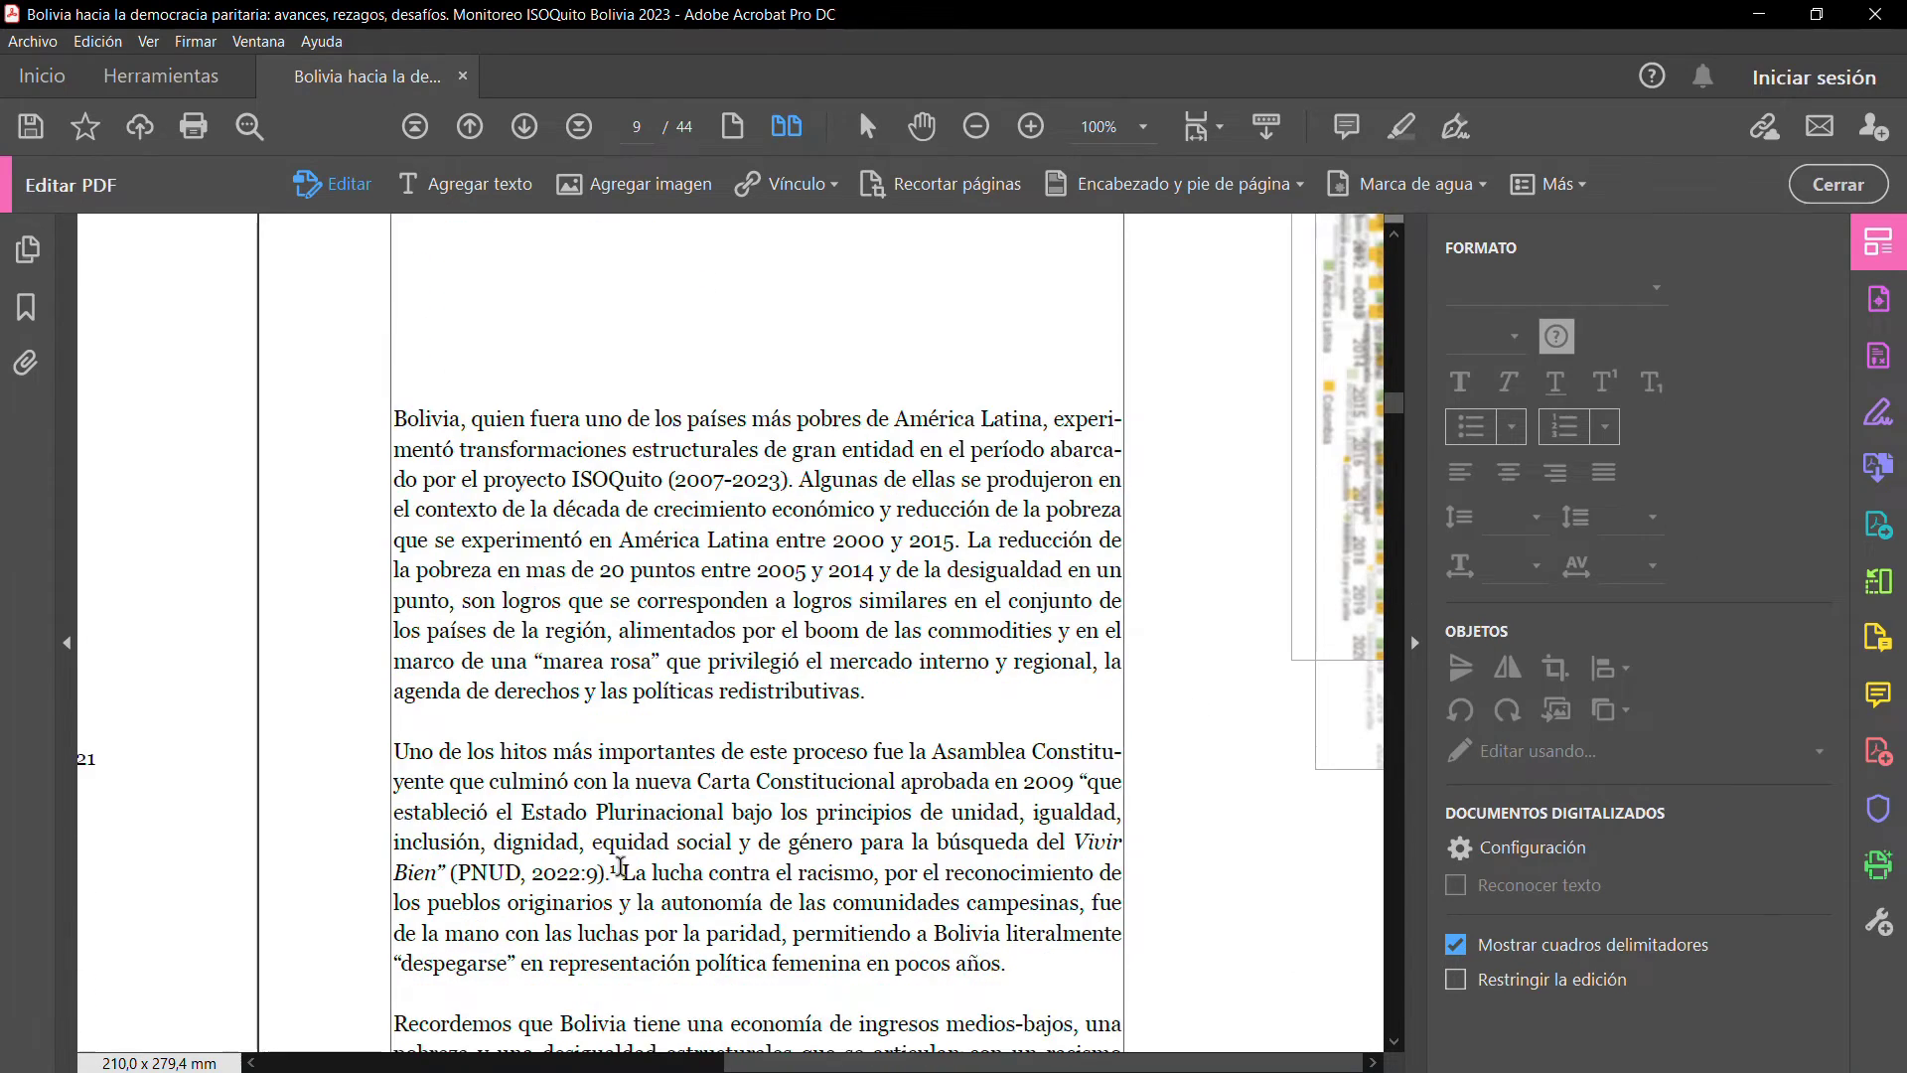
click(1480, 340)
text(11,5)
key(Return)
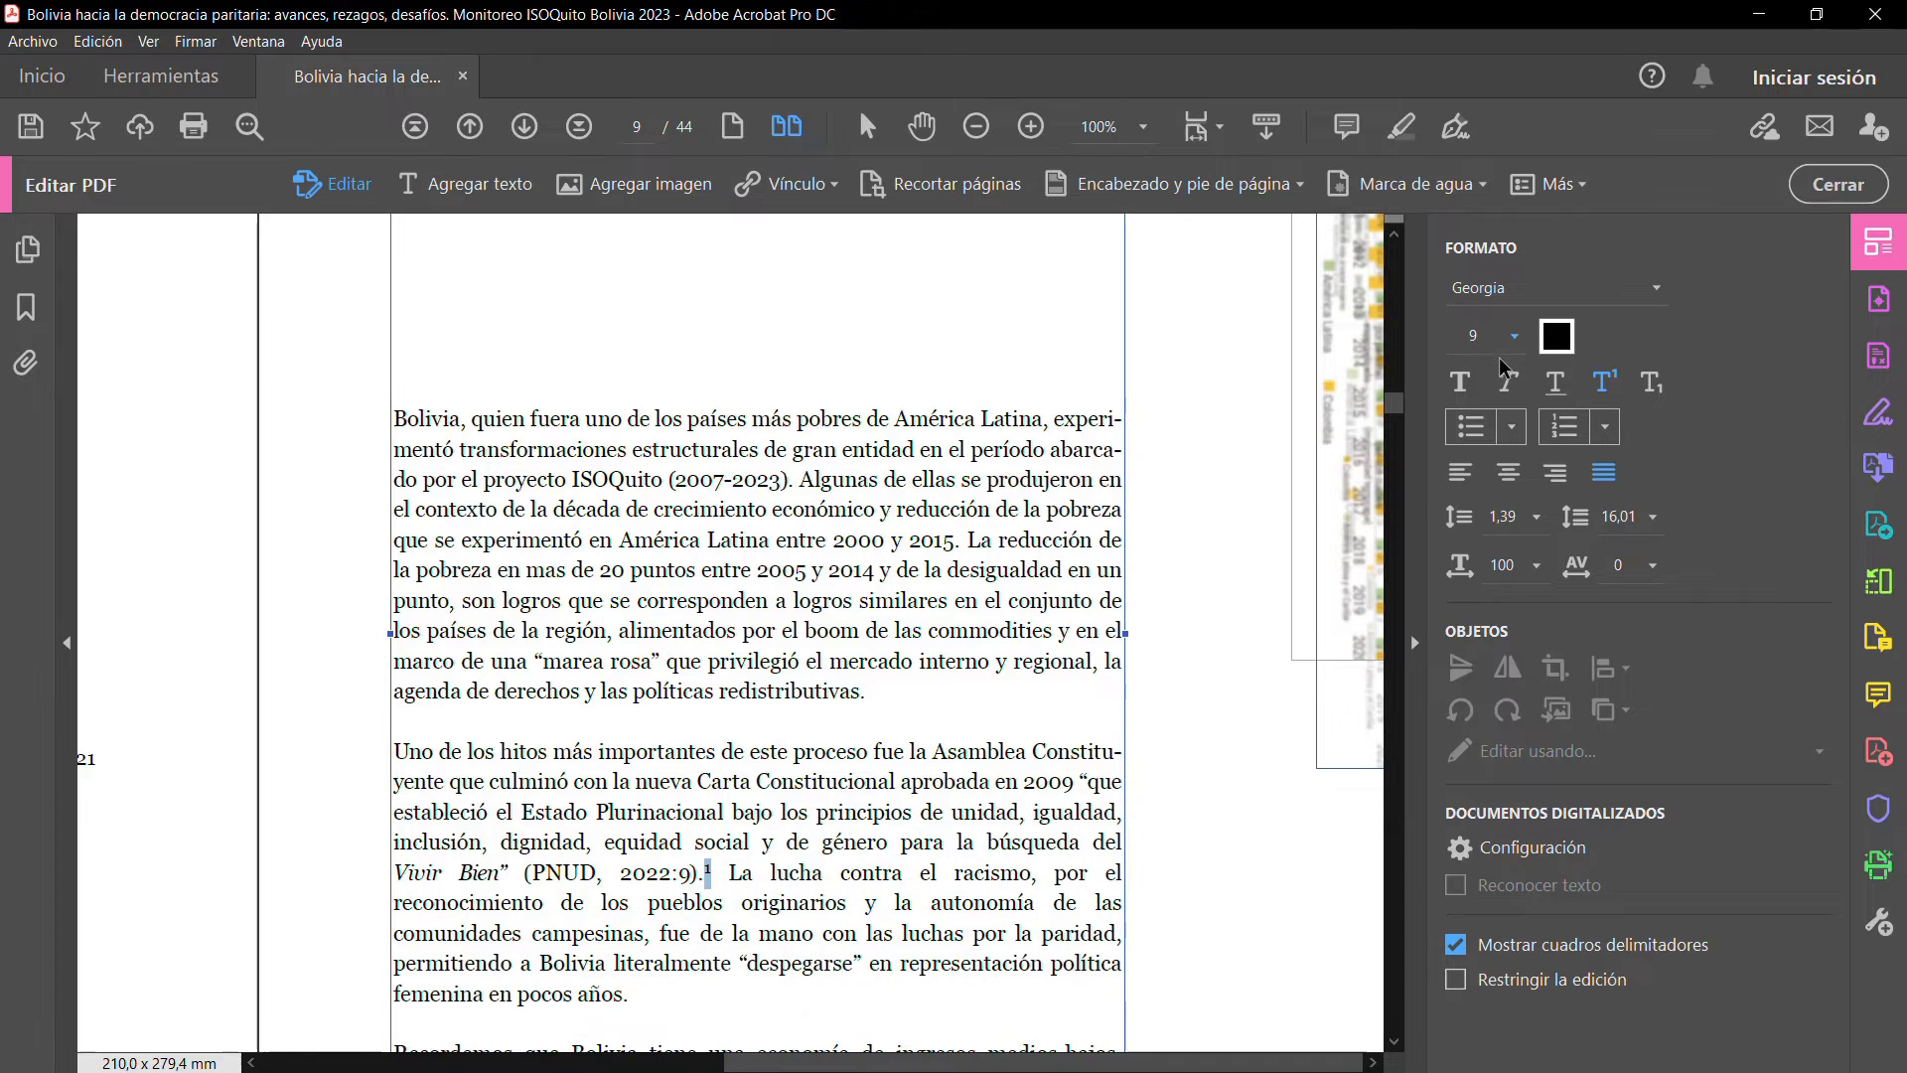
Set the character spacing of page 9's "Uno de los hitos más importantes" paragraph to -0,10
scroll(1014, 825, down, 1)
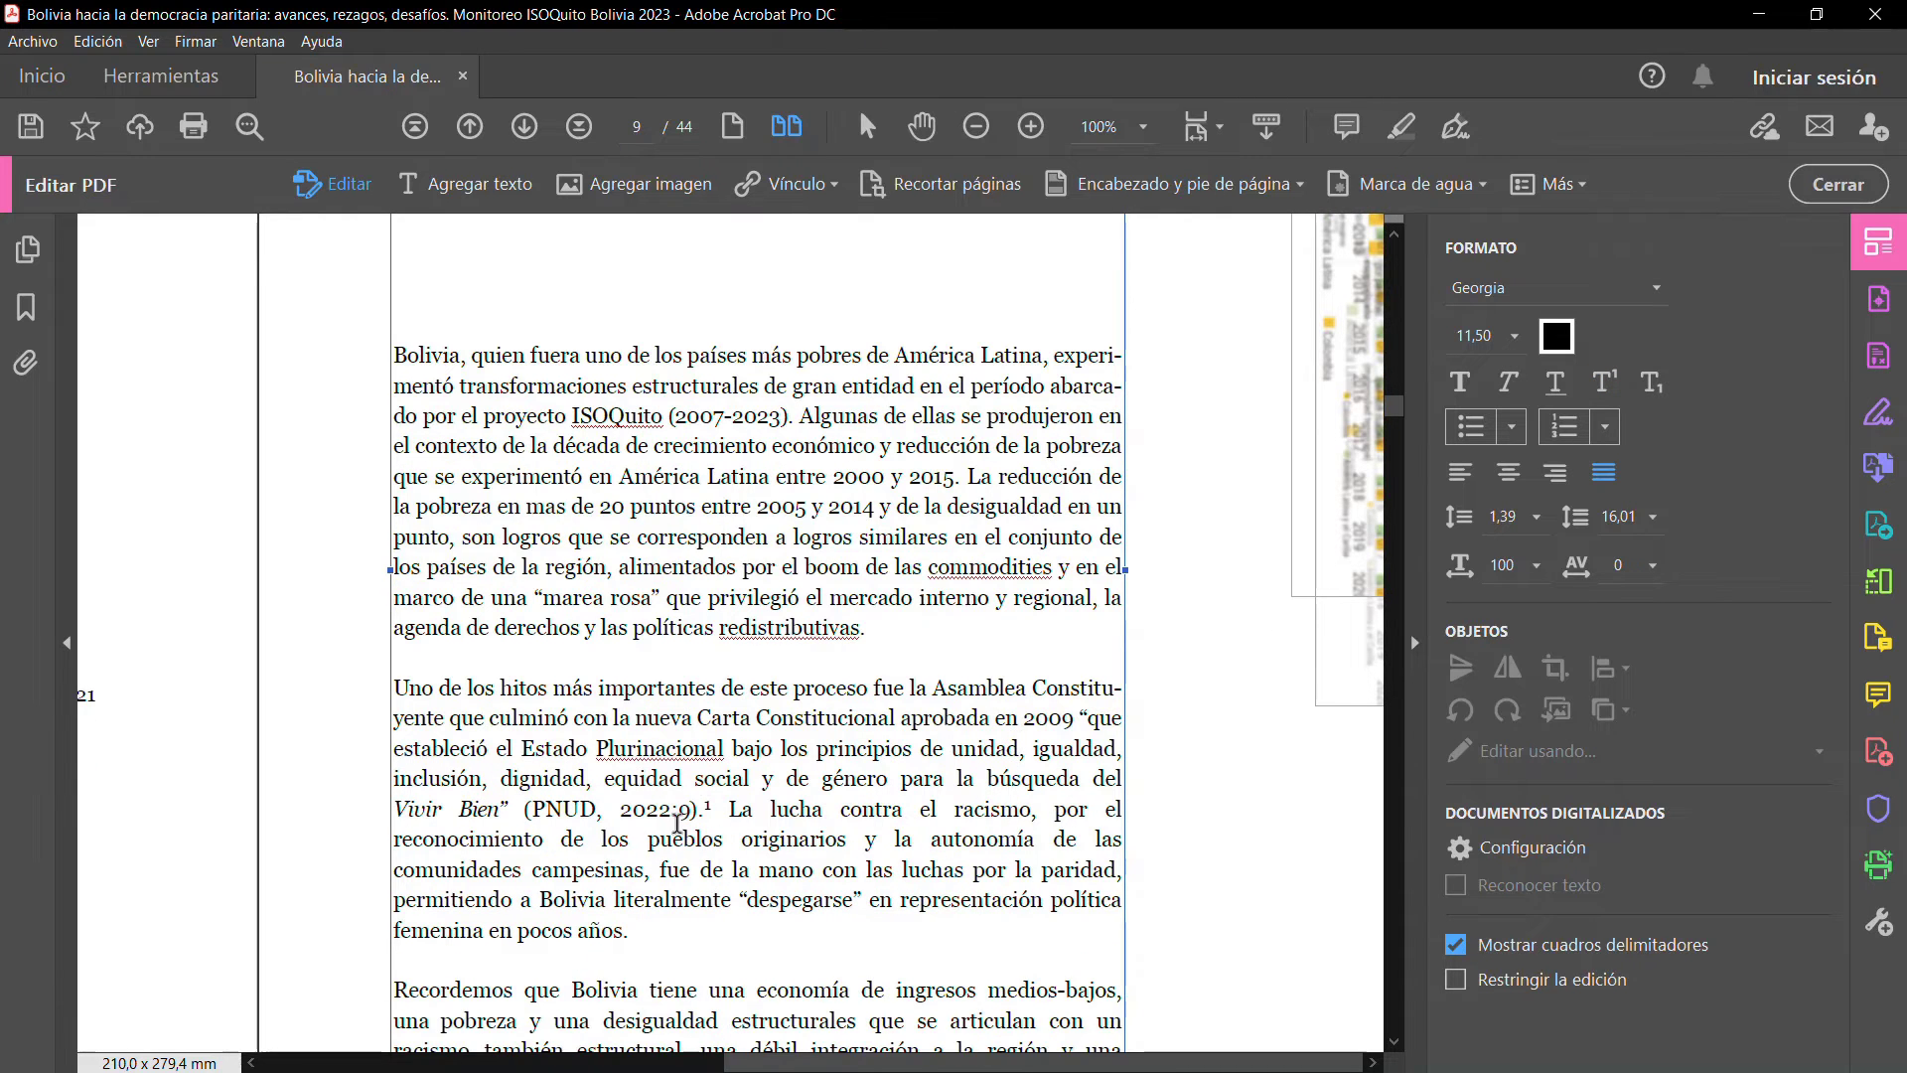
triple_click(616, 859)
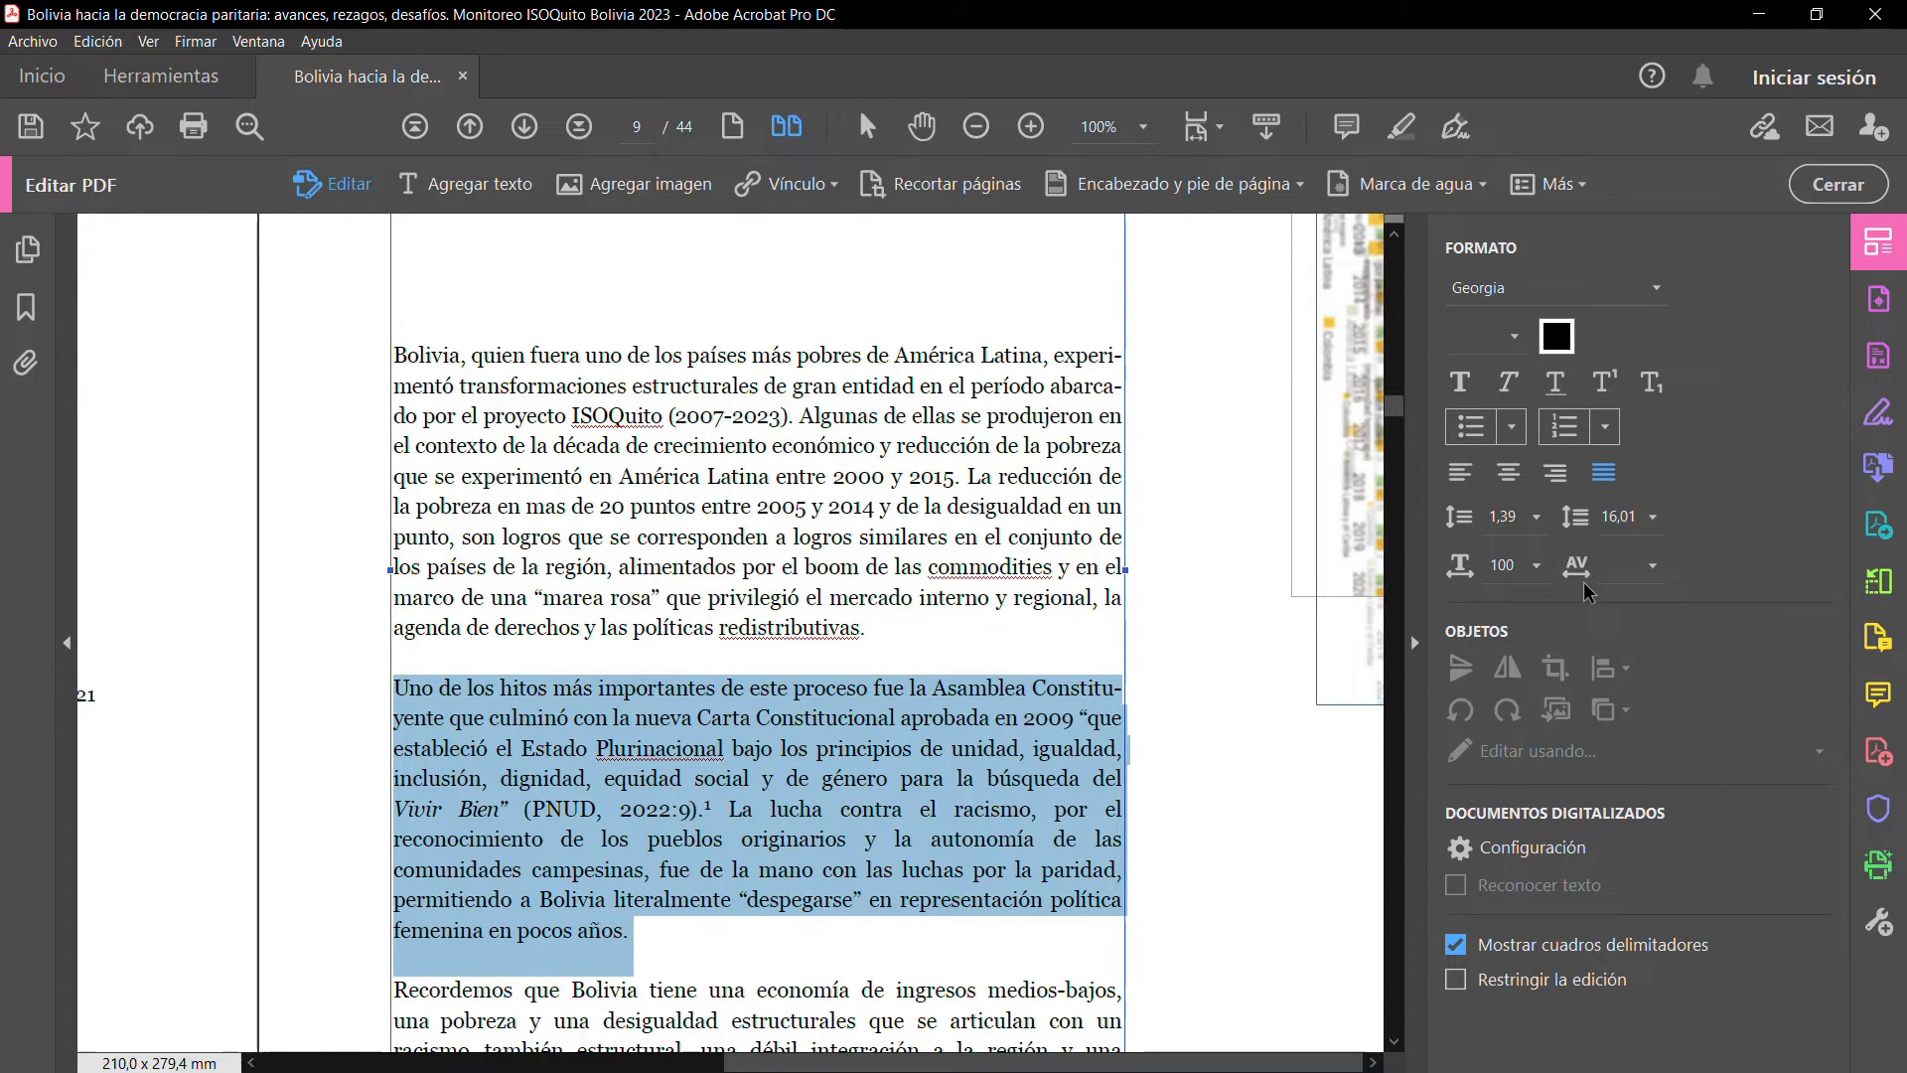
click(1653, 566)
click(1621, 690)
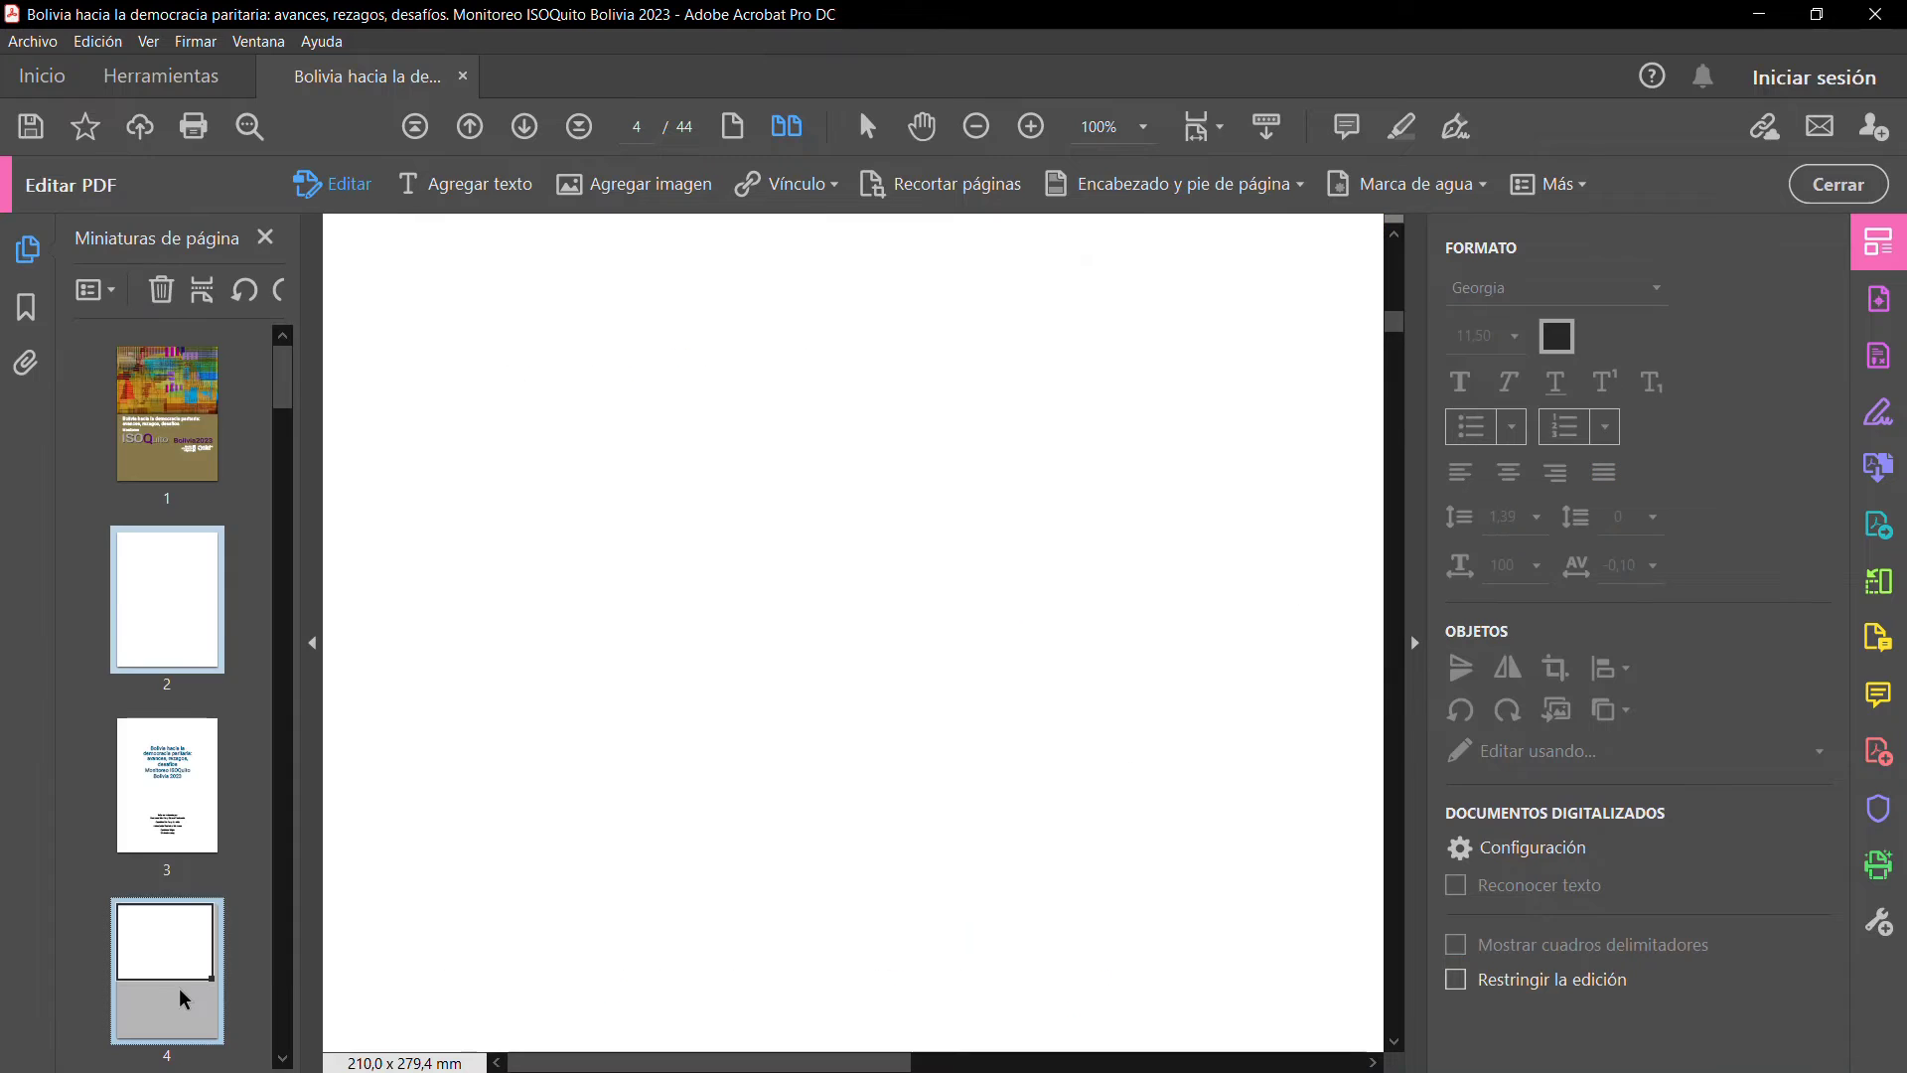
Delete the blank pages 2 and 4 using the page thumbnails
right_click(177, 990)
click(274, 450)
click(895, 607)
click(1093, 597)
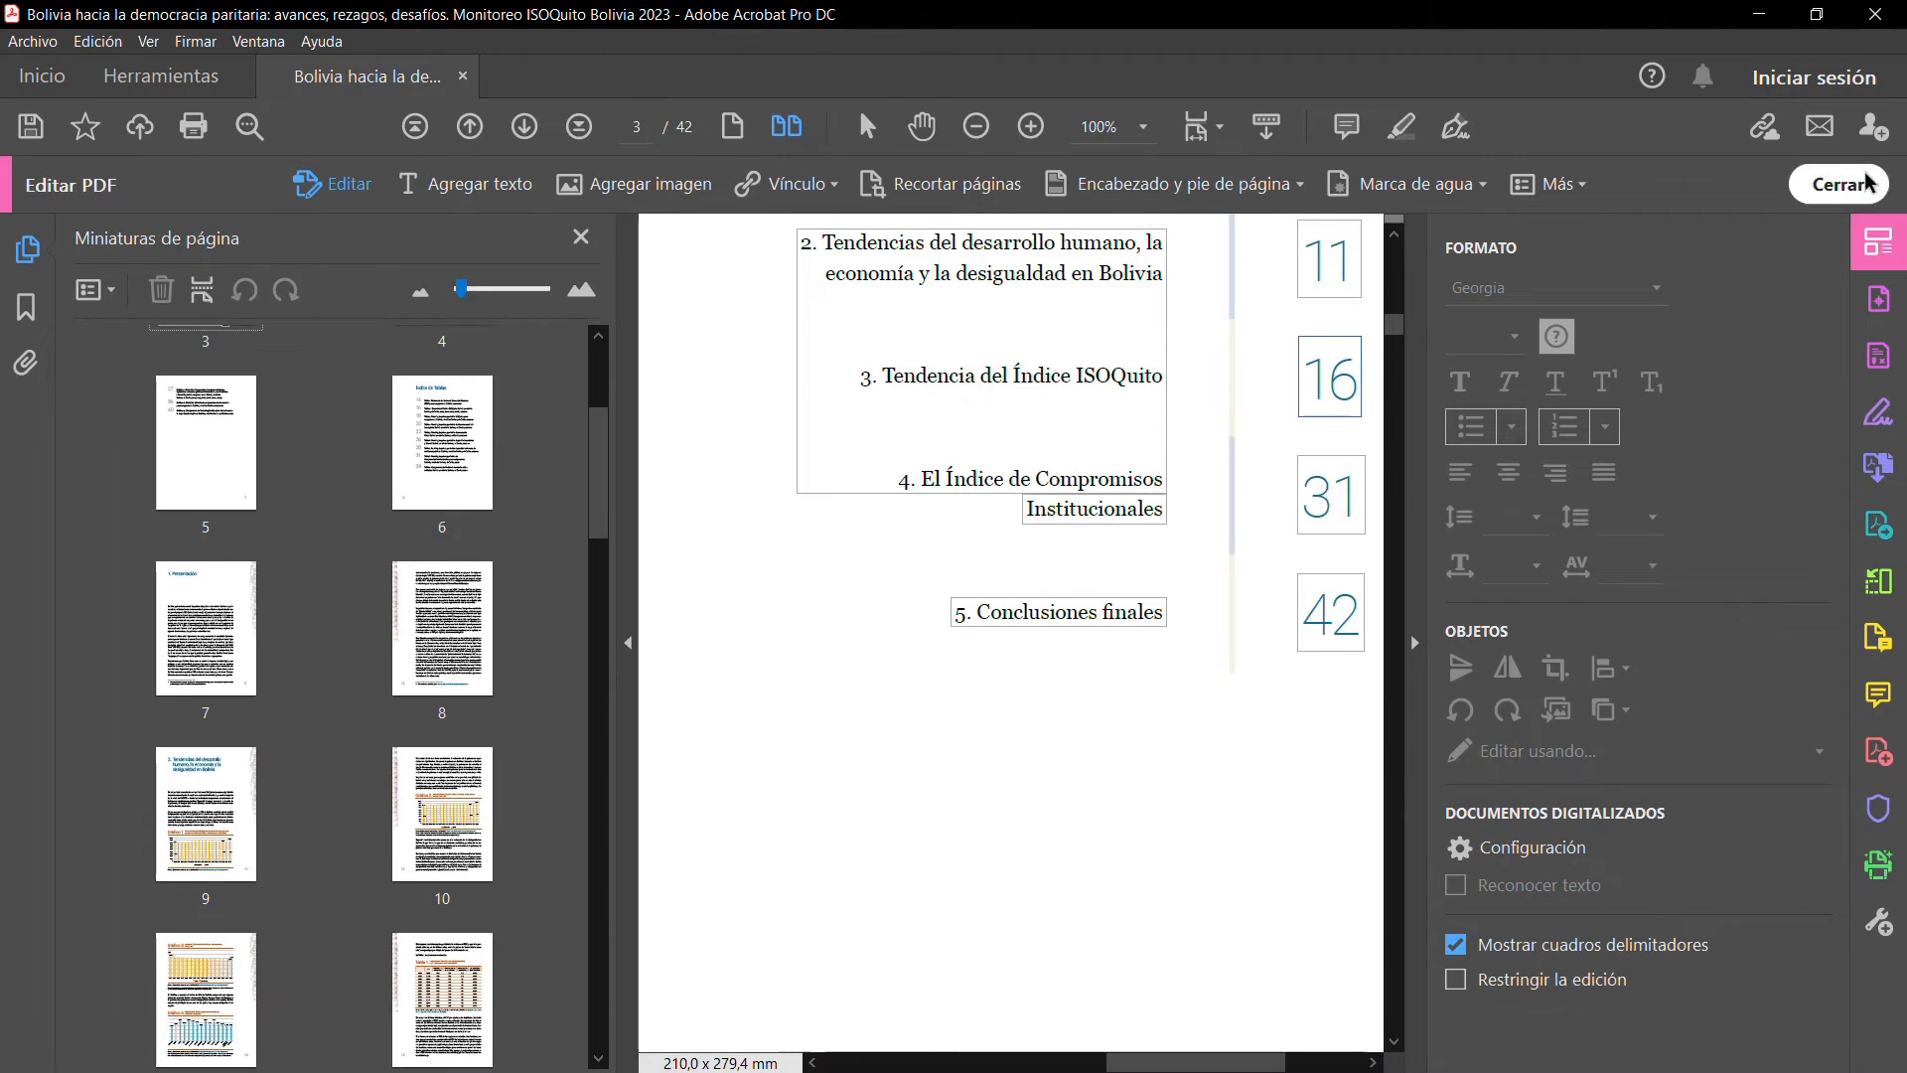
Close the PDF editing tool and move the Índice page from position 3 to position 6, after the Índice de Tablas page
click(1839, 184)
scroll(477, 636, up, 3)
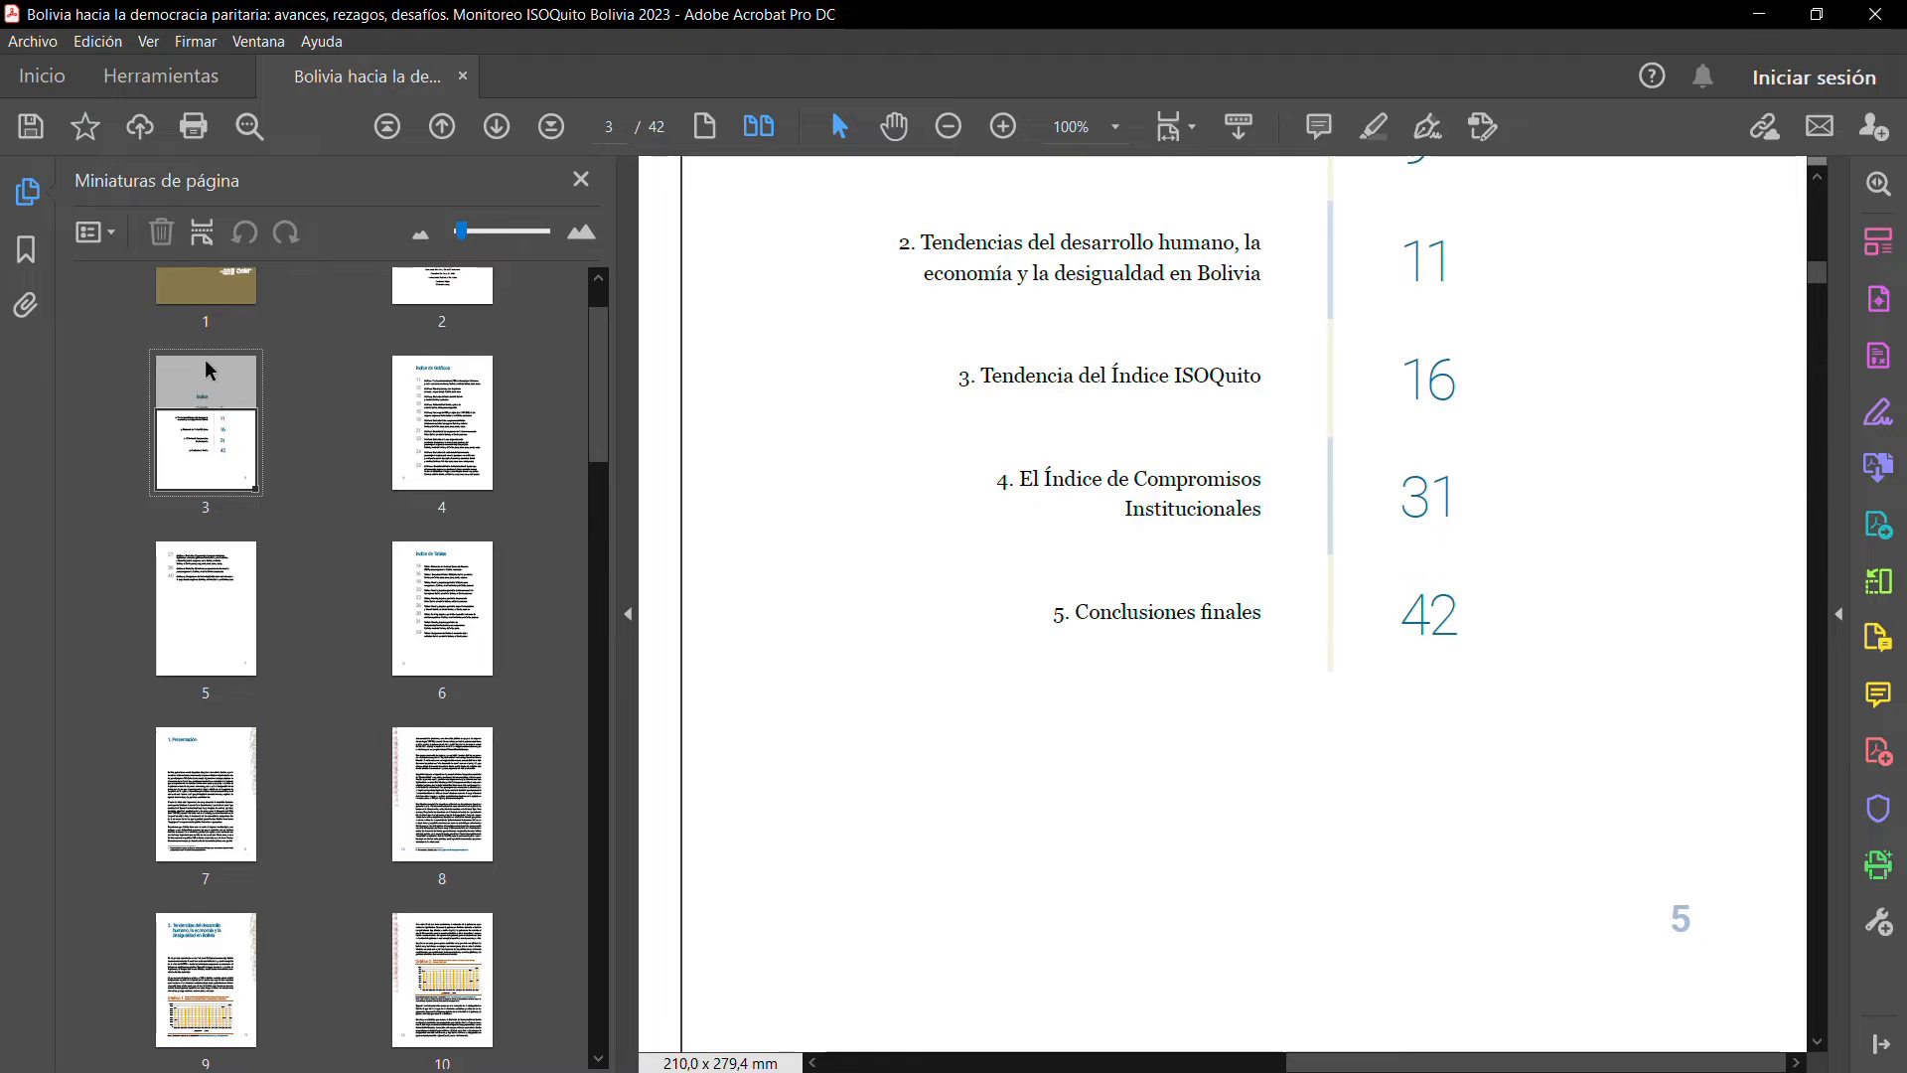
drag(331, 594, 587, 694)
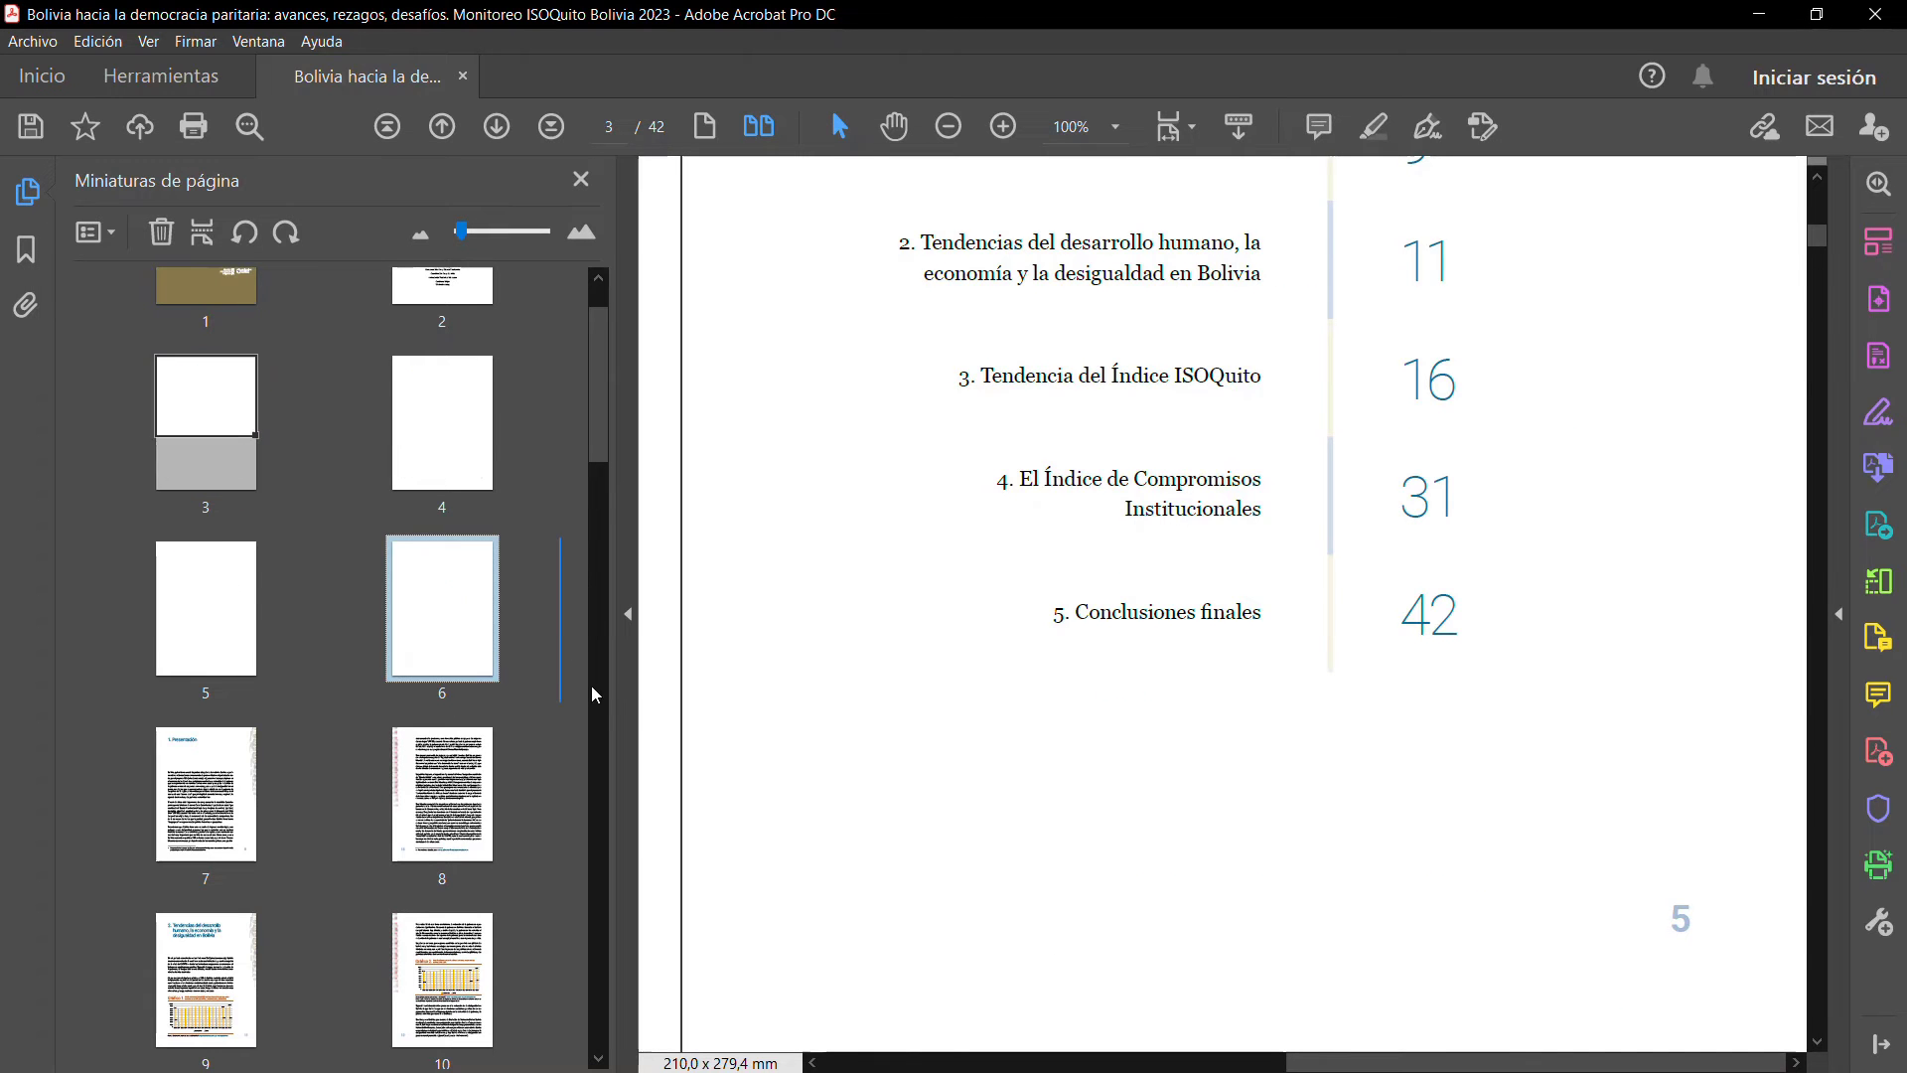
click(433, 772)
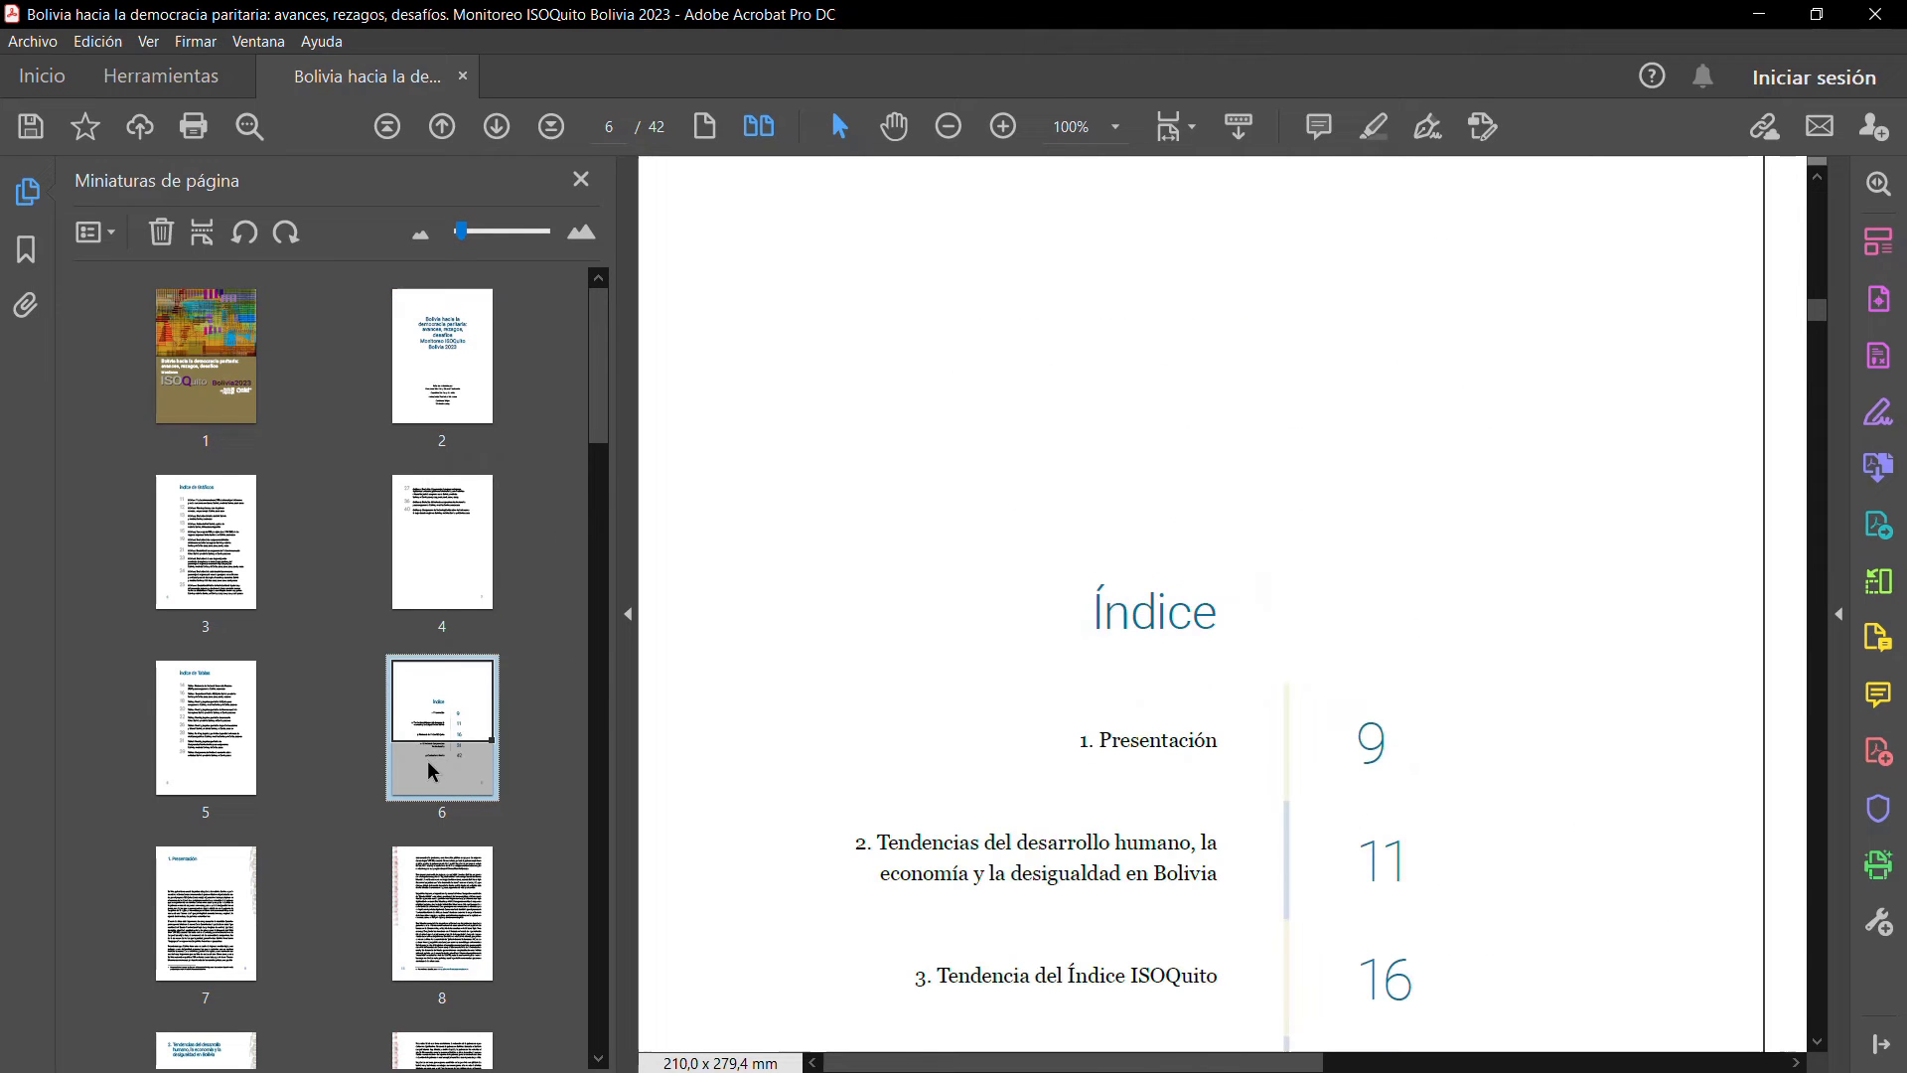
scroll(213, 788, down, 3)
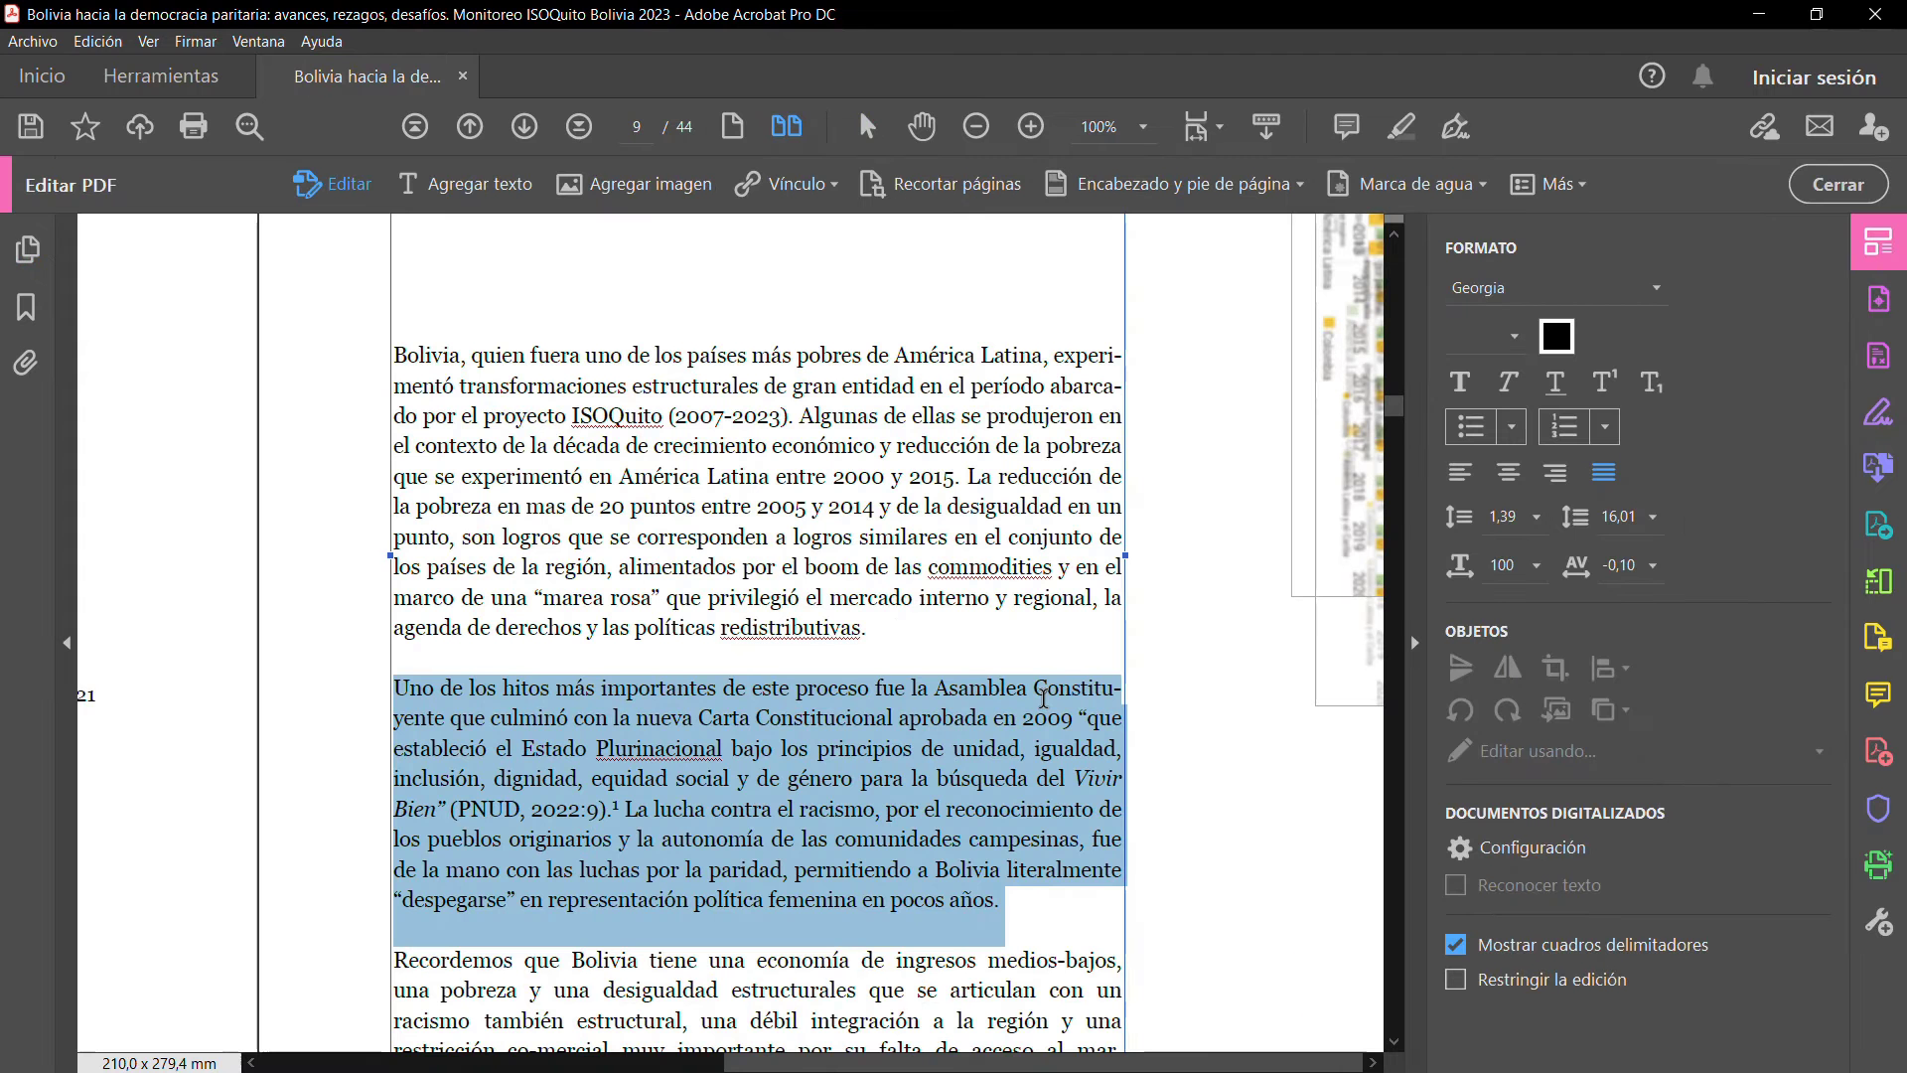
Examine page 9's paragraph beginning "Recordemos que Bolivia" for leftover line-break hyphens in words such as "co-mercial"
click(1044, 695)
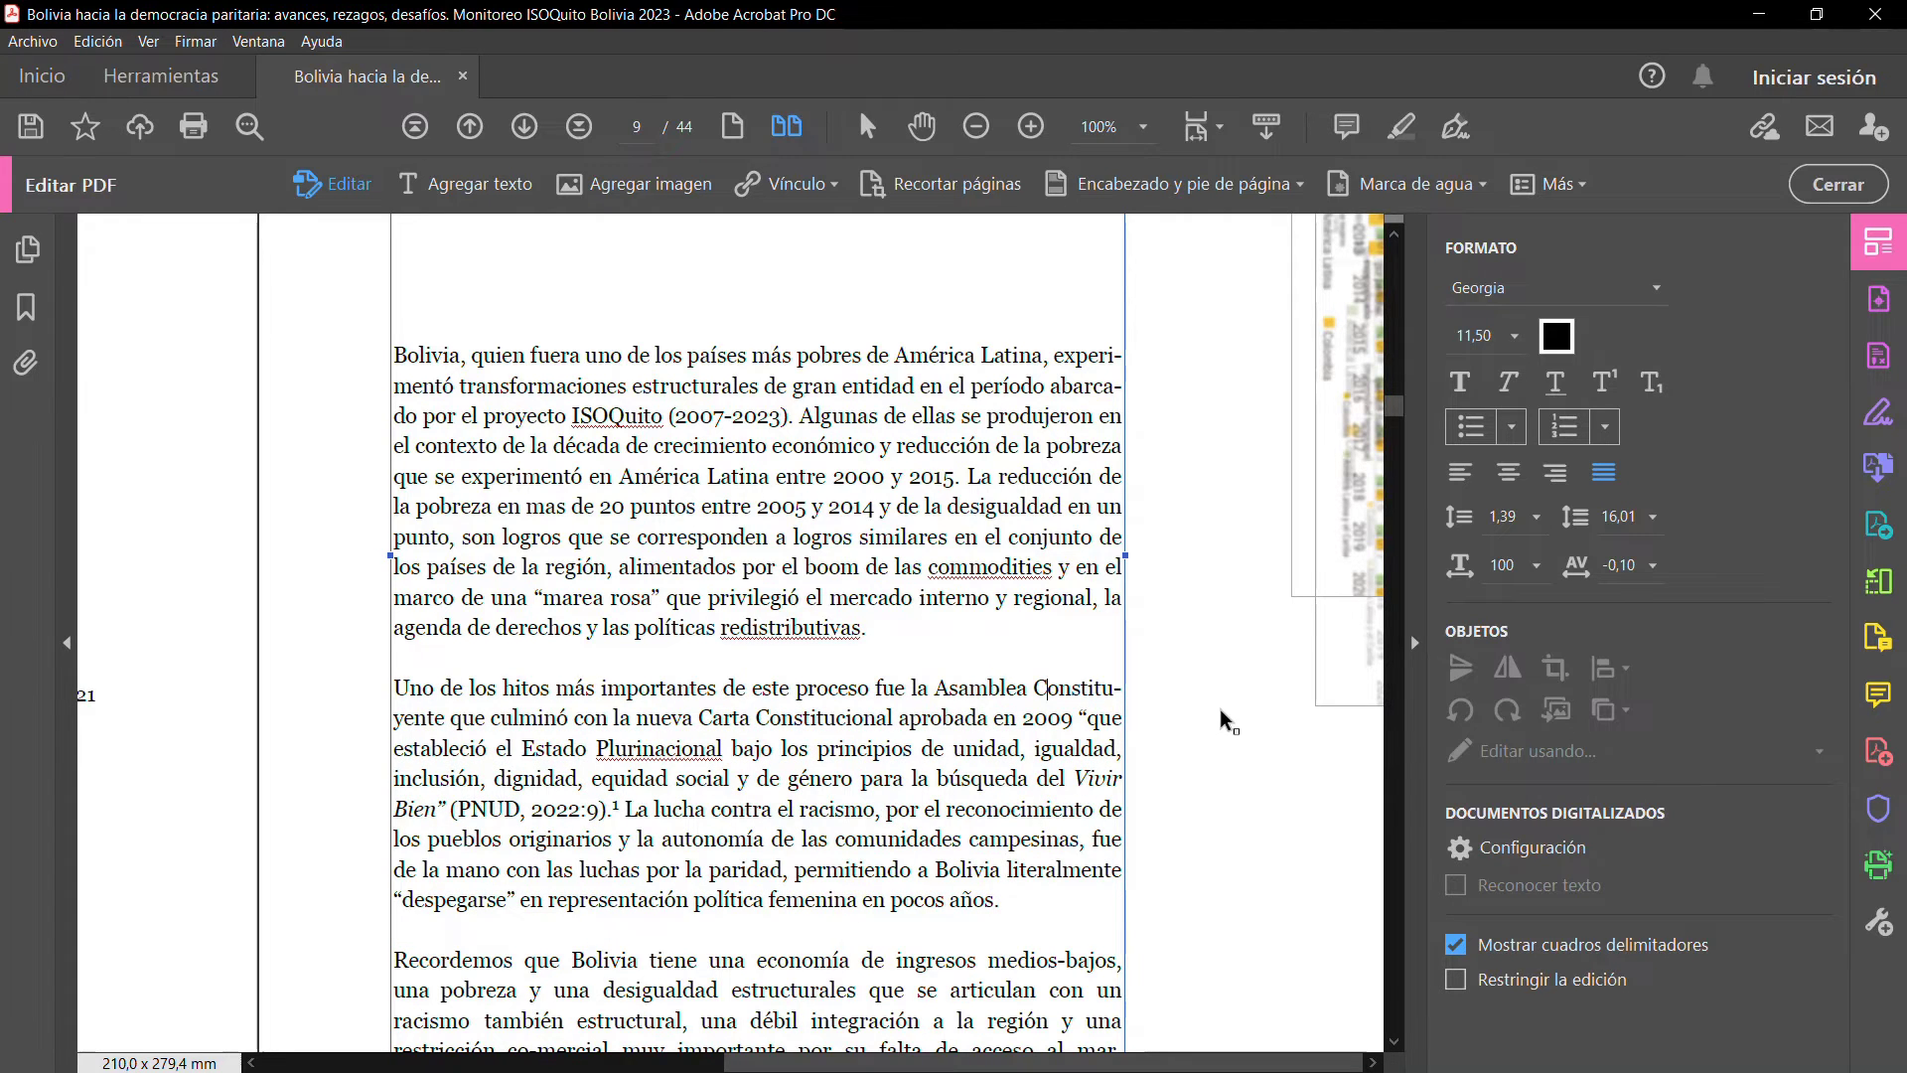
scroll(1212, 735, down, 2)
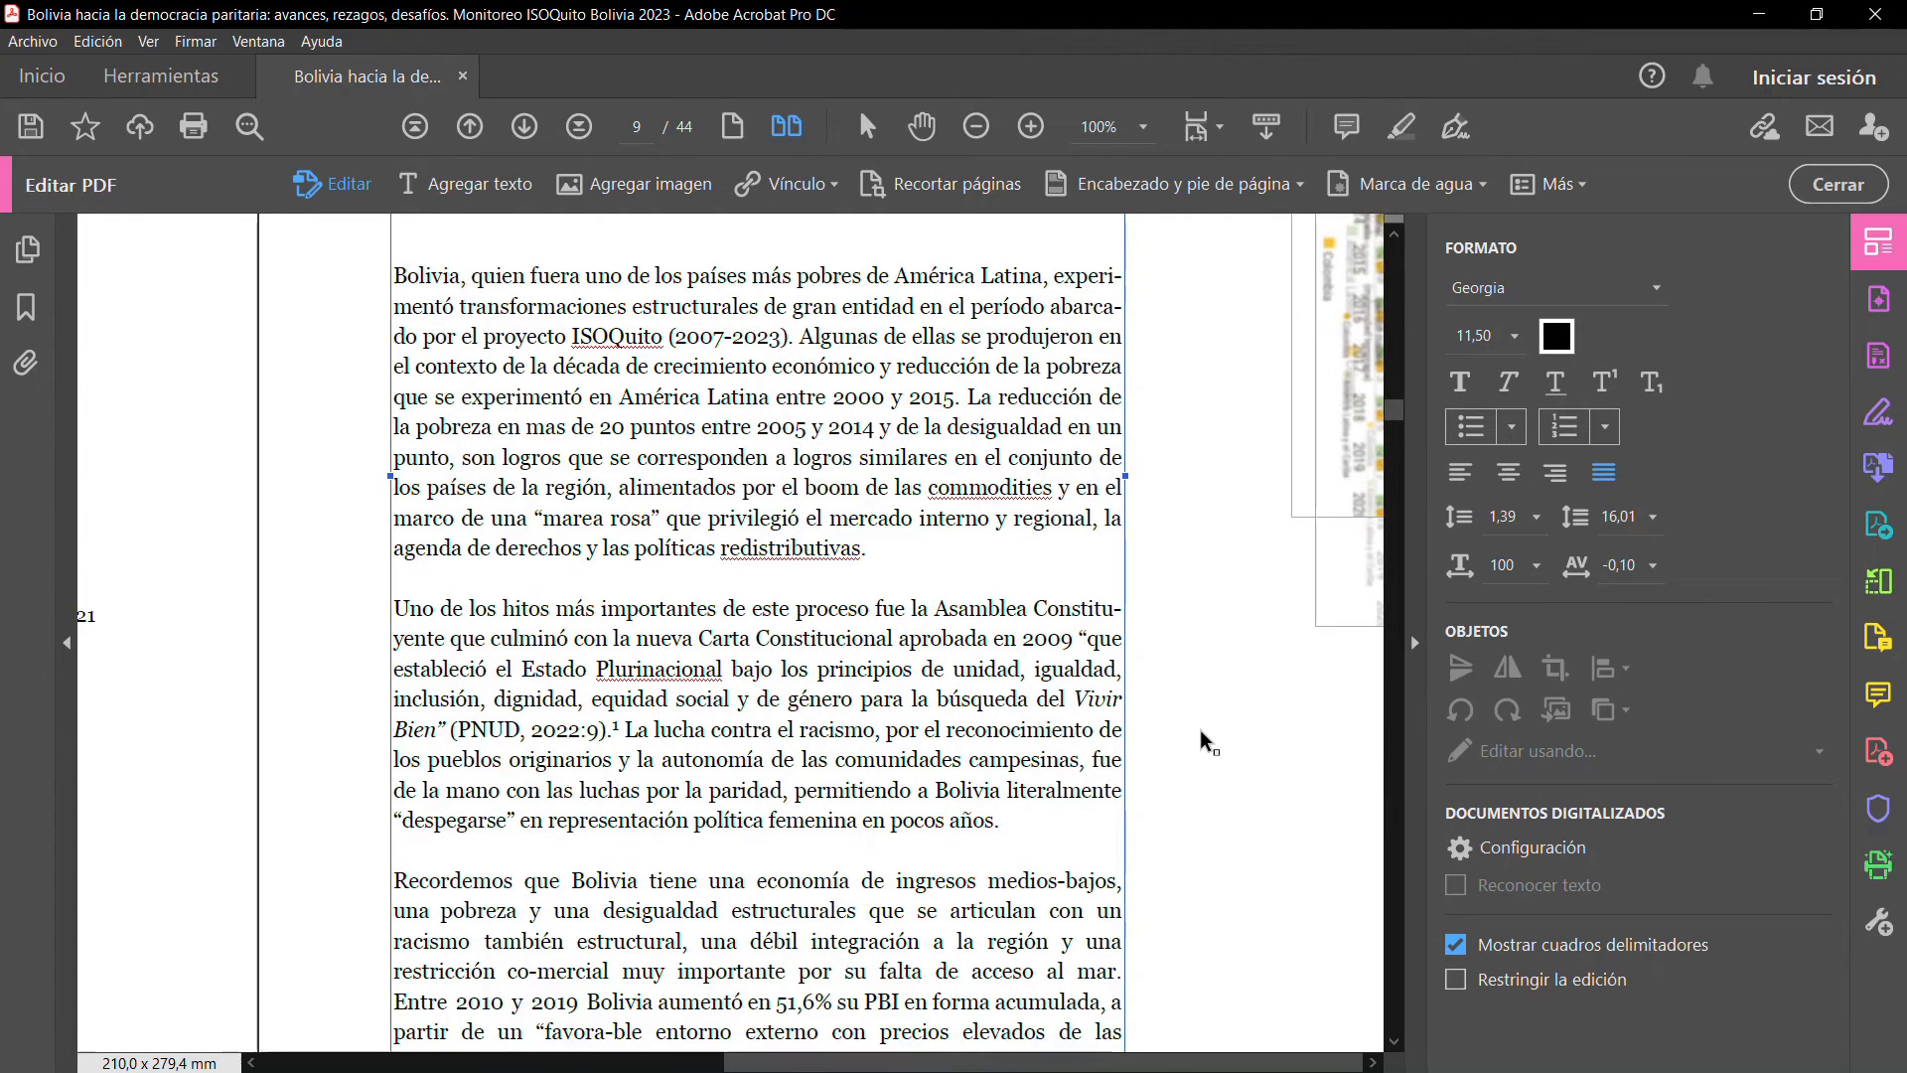
scroll(1207, 740, down, 1)
scroll(1207, 743, down, 2)
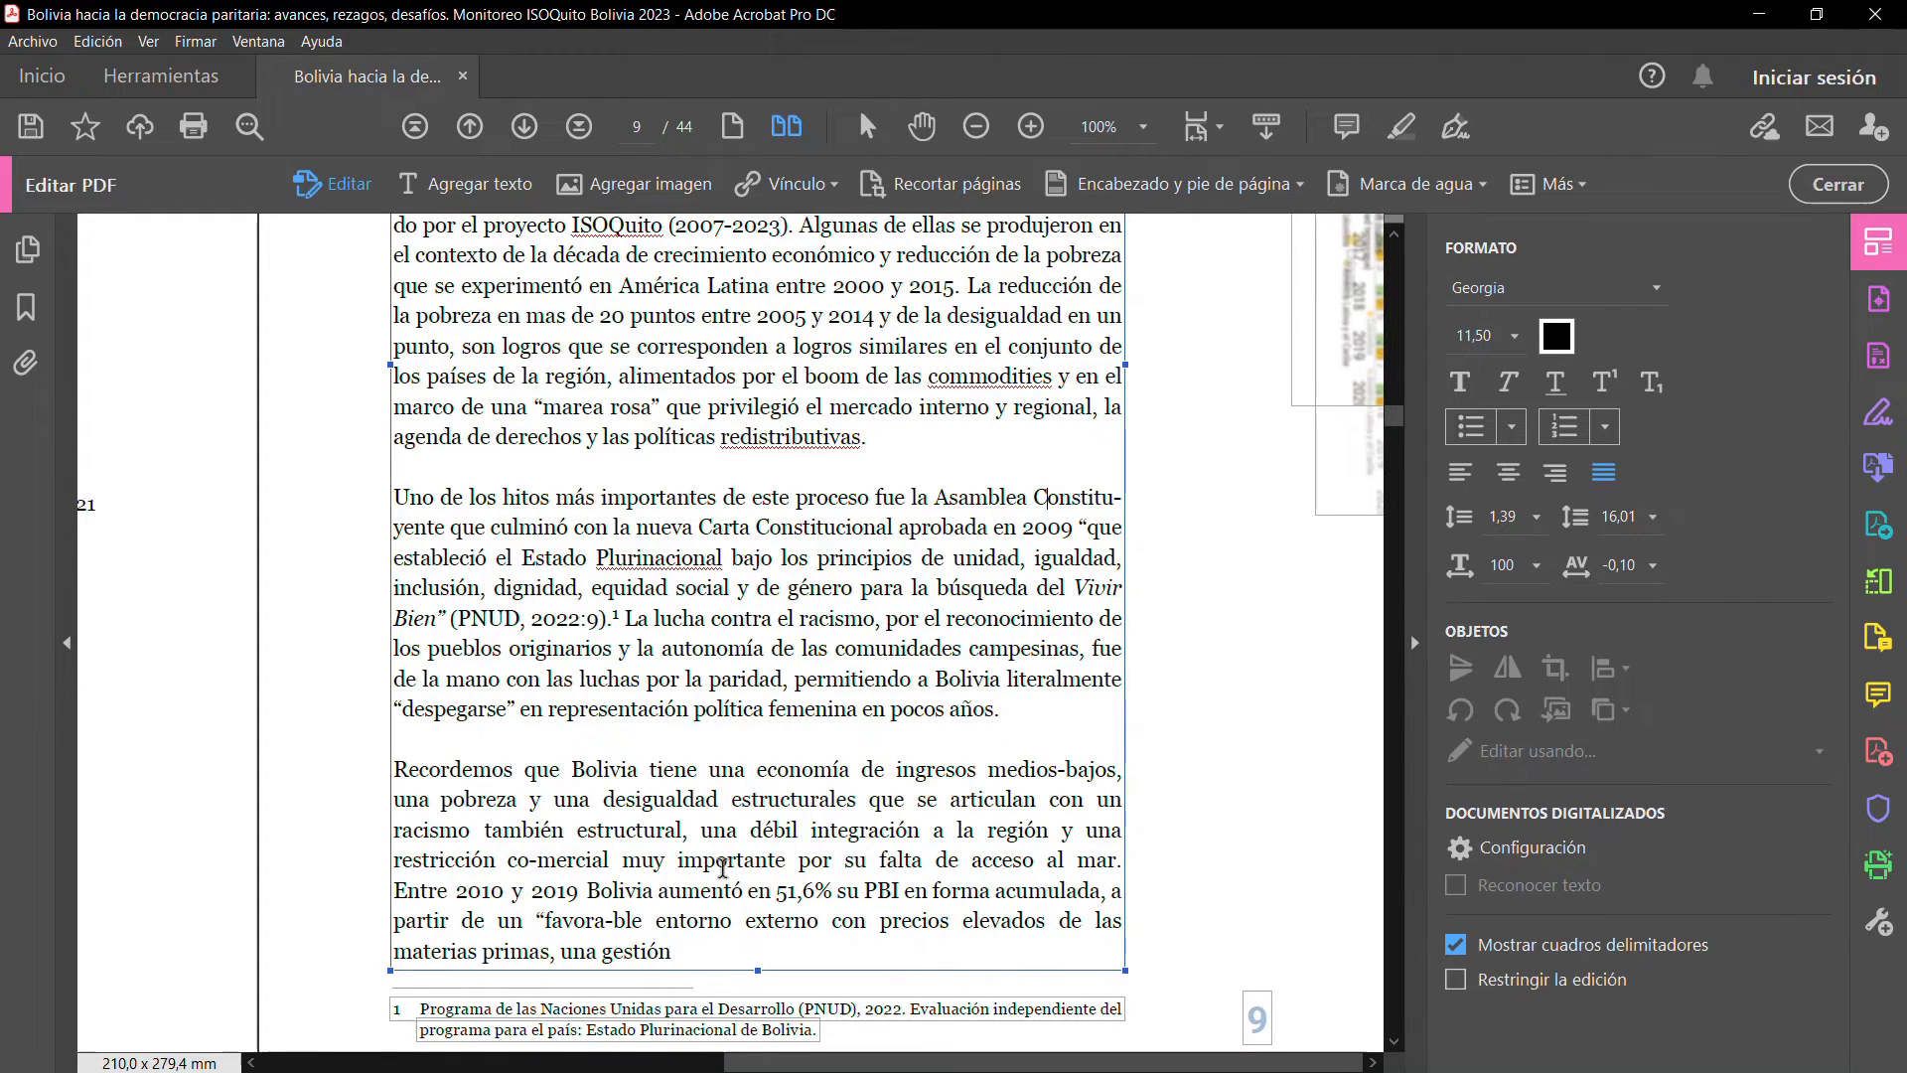
triple_click(528, 854)
click(528, 855)
drag(517, 855, 598, 855)
double_click(513, 860)
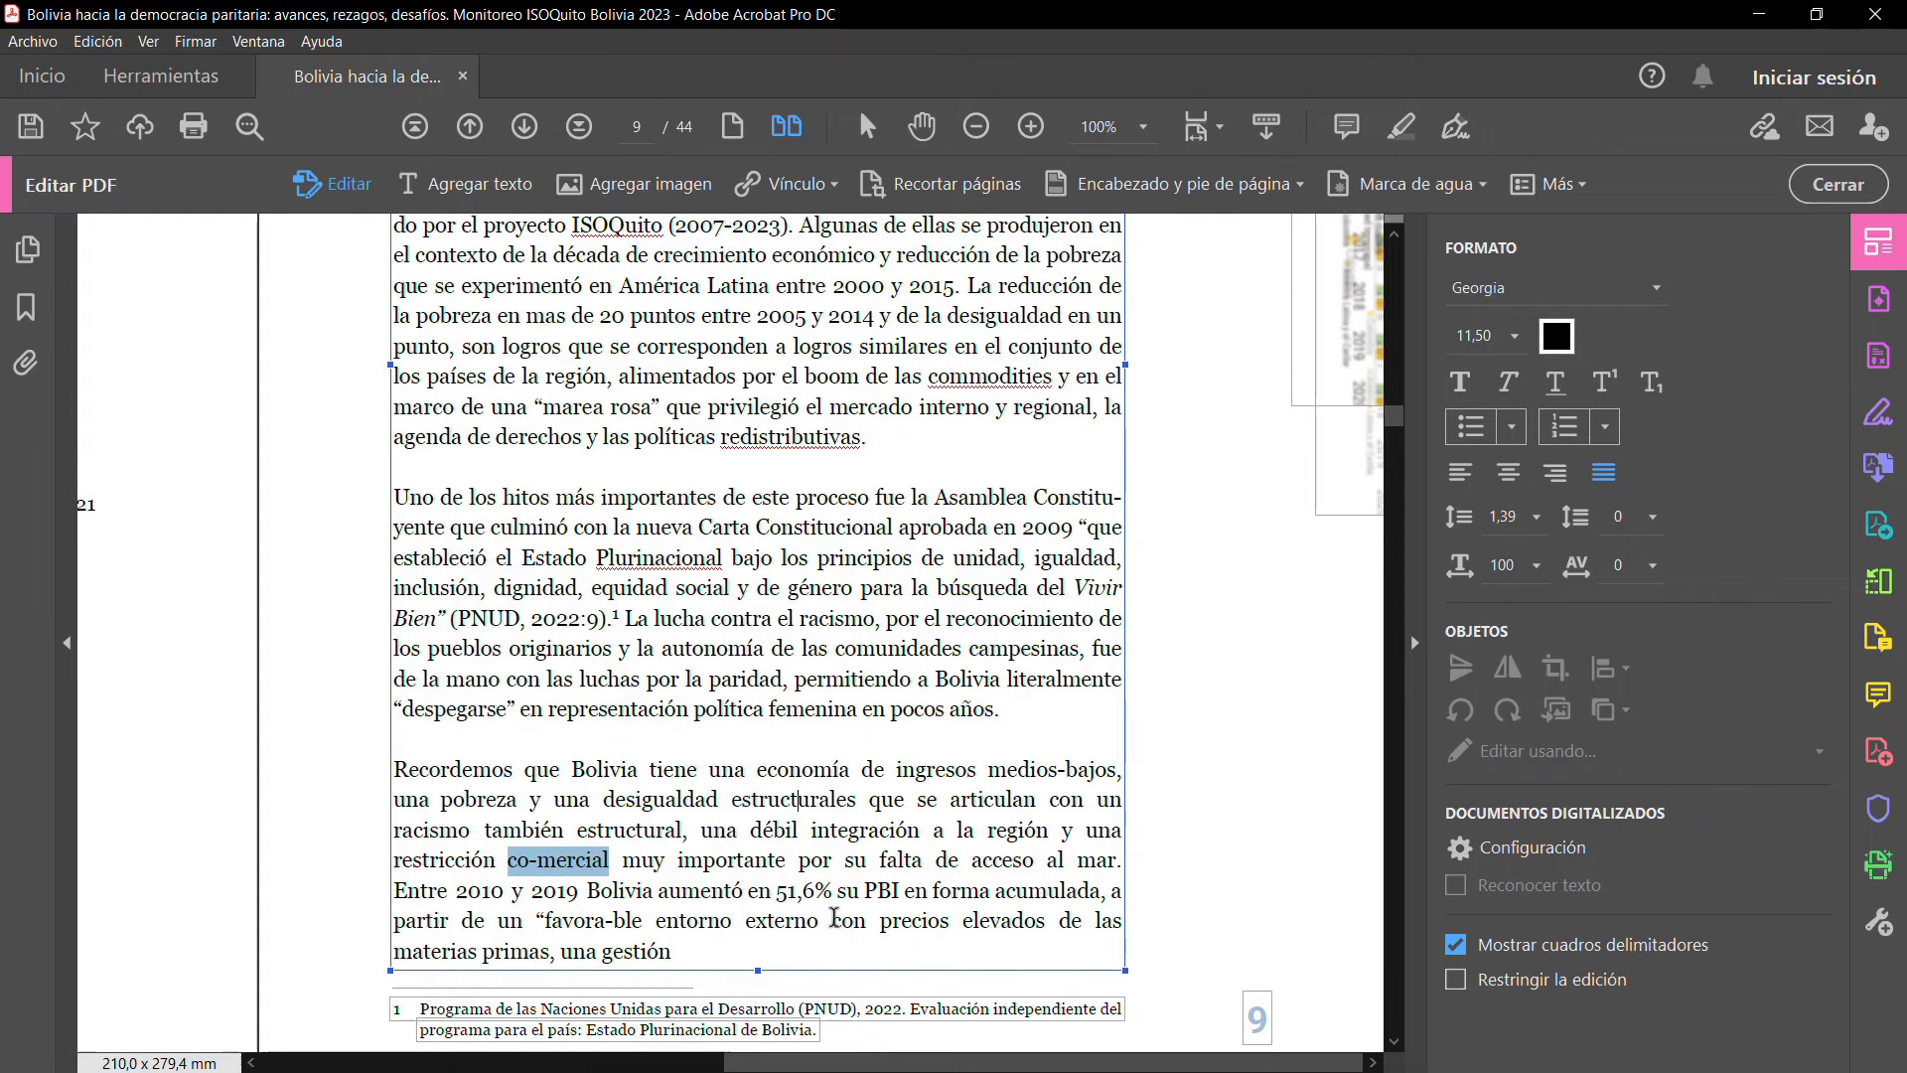
click(777, 900)
triple_click(749, 861)
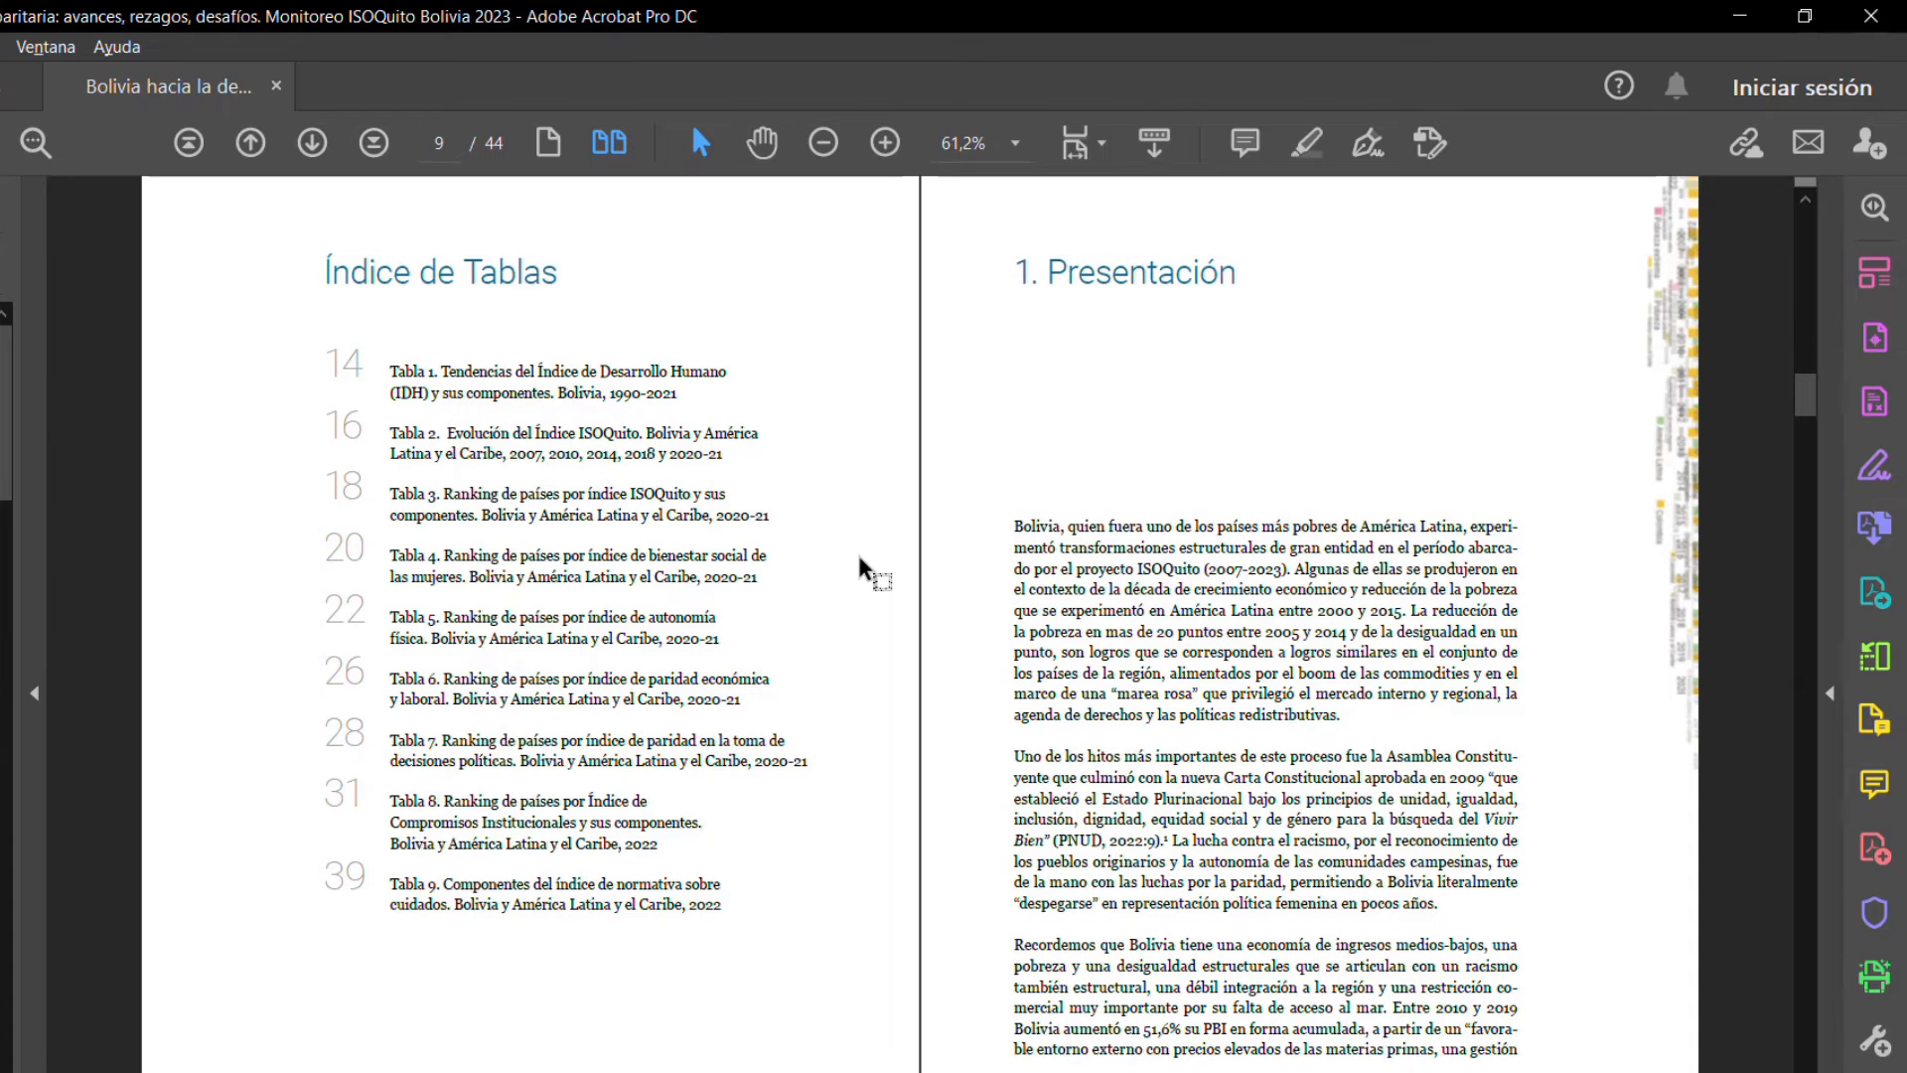
Page through the Bolivia report from "1. Presentación" to the spread with Tabla 3 and Gráfico 6
scroll(861, 566, down, 2)
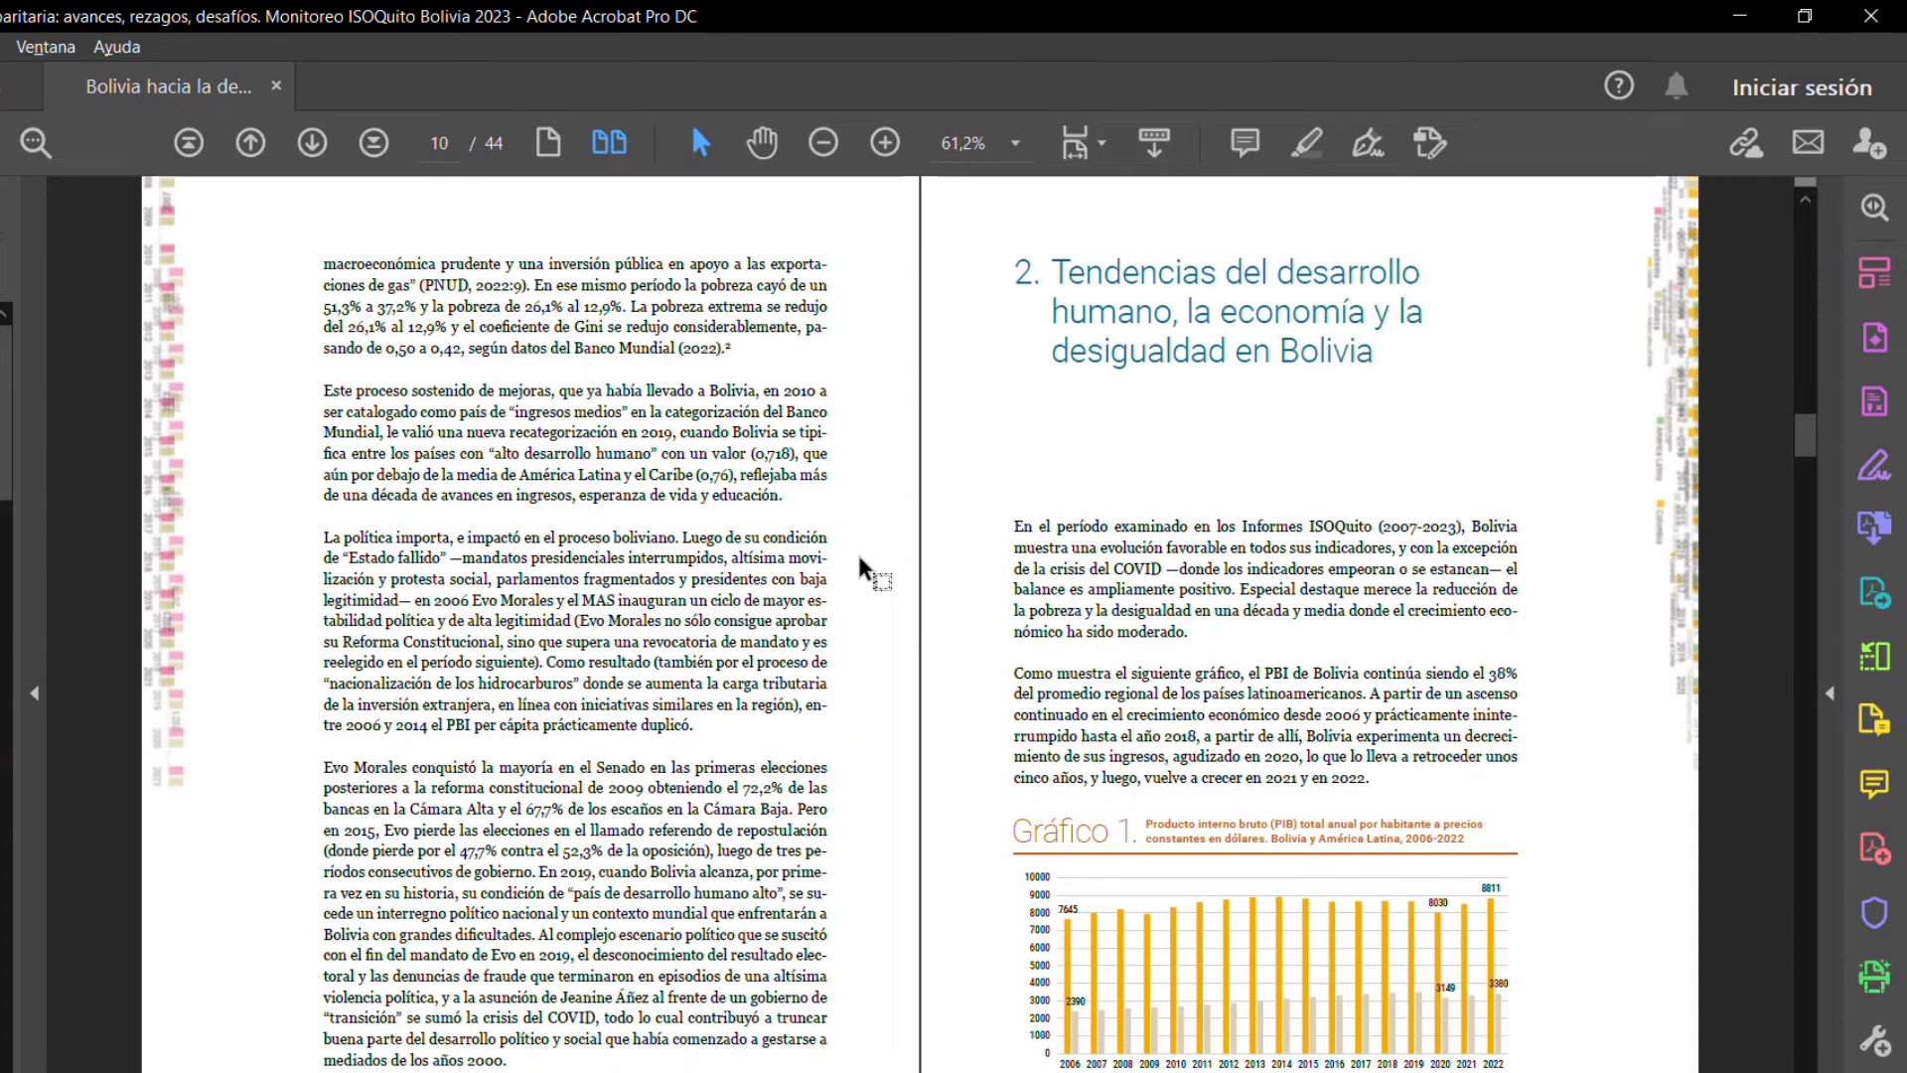
scroll(860, 566, up, 4)
scroll(860, 567, down, 2)
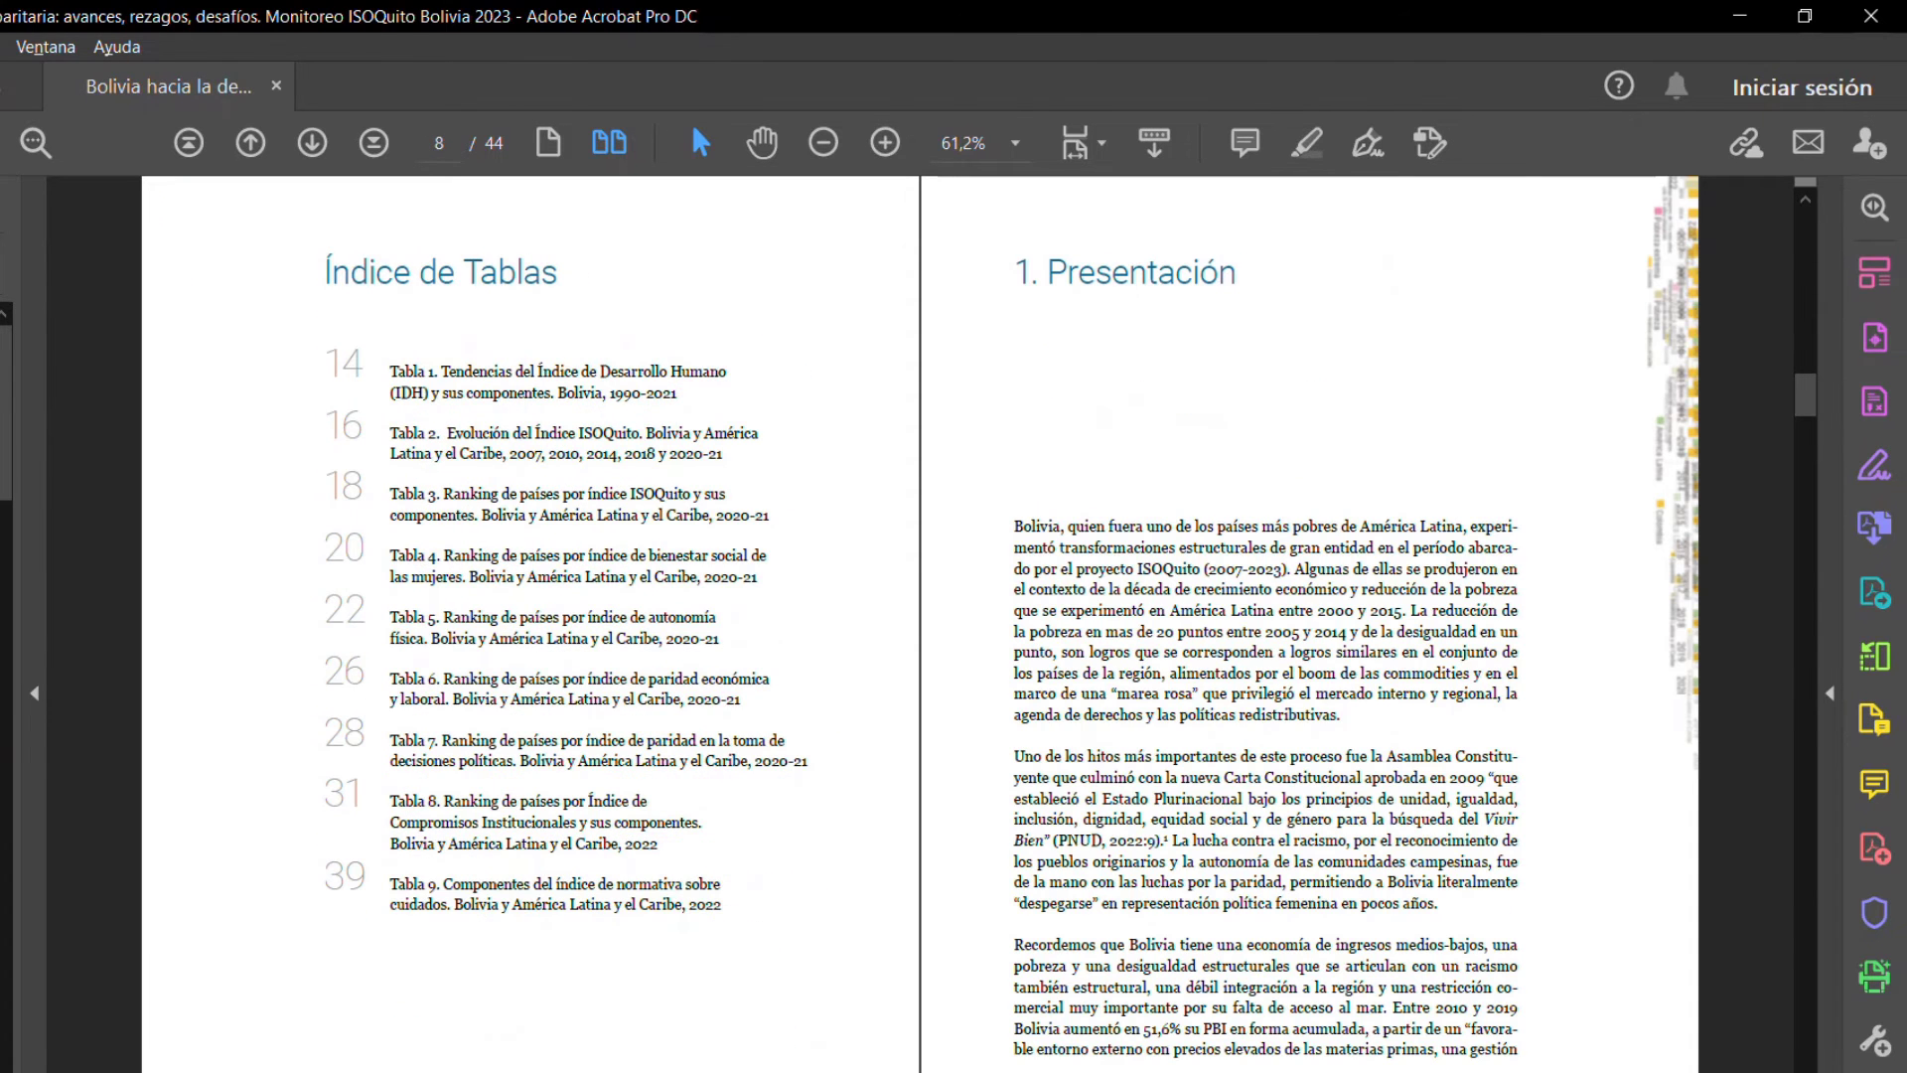
scroll(920, 624, down, 5)
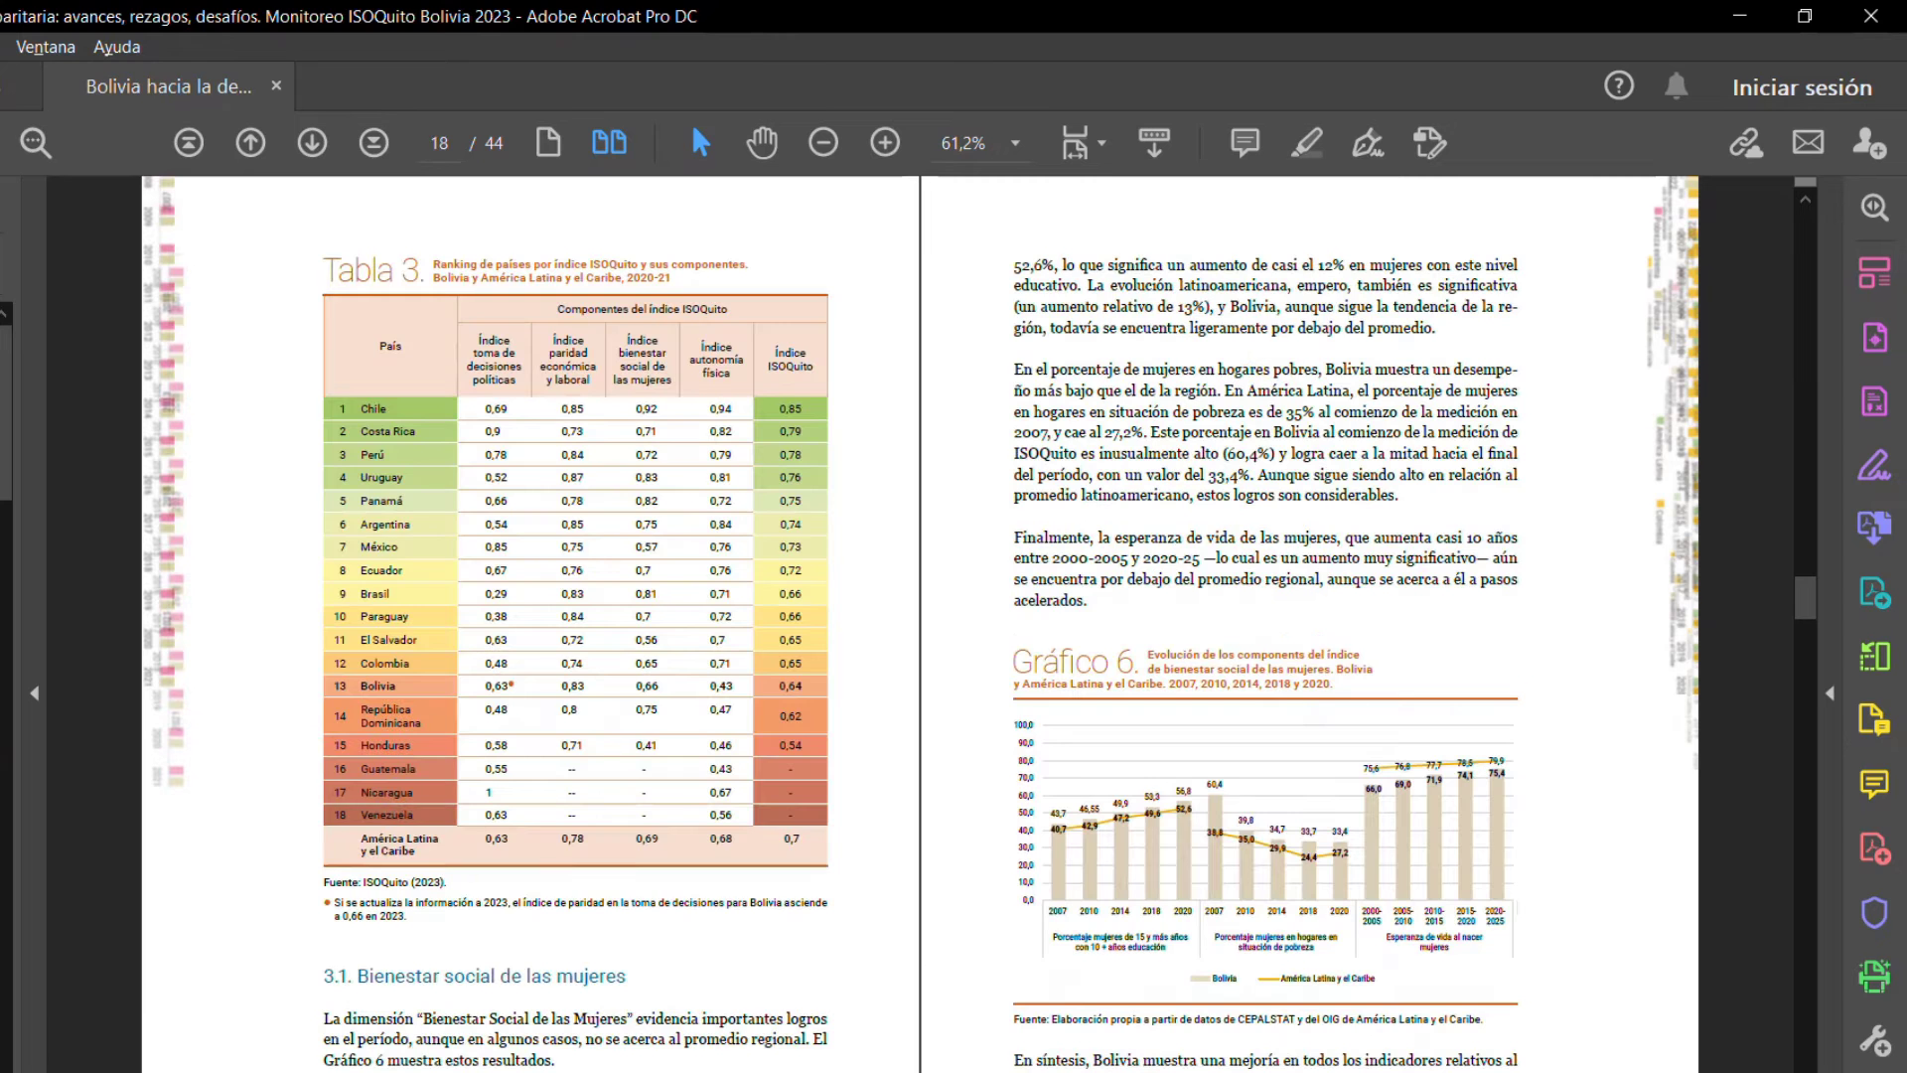
Switch from the PDF report to its InDesign layout and examine how the text frames are threaded across pages 16 to 19
scroll(920, 623, down, 5)
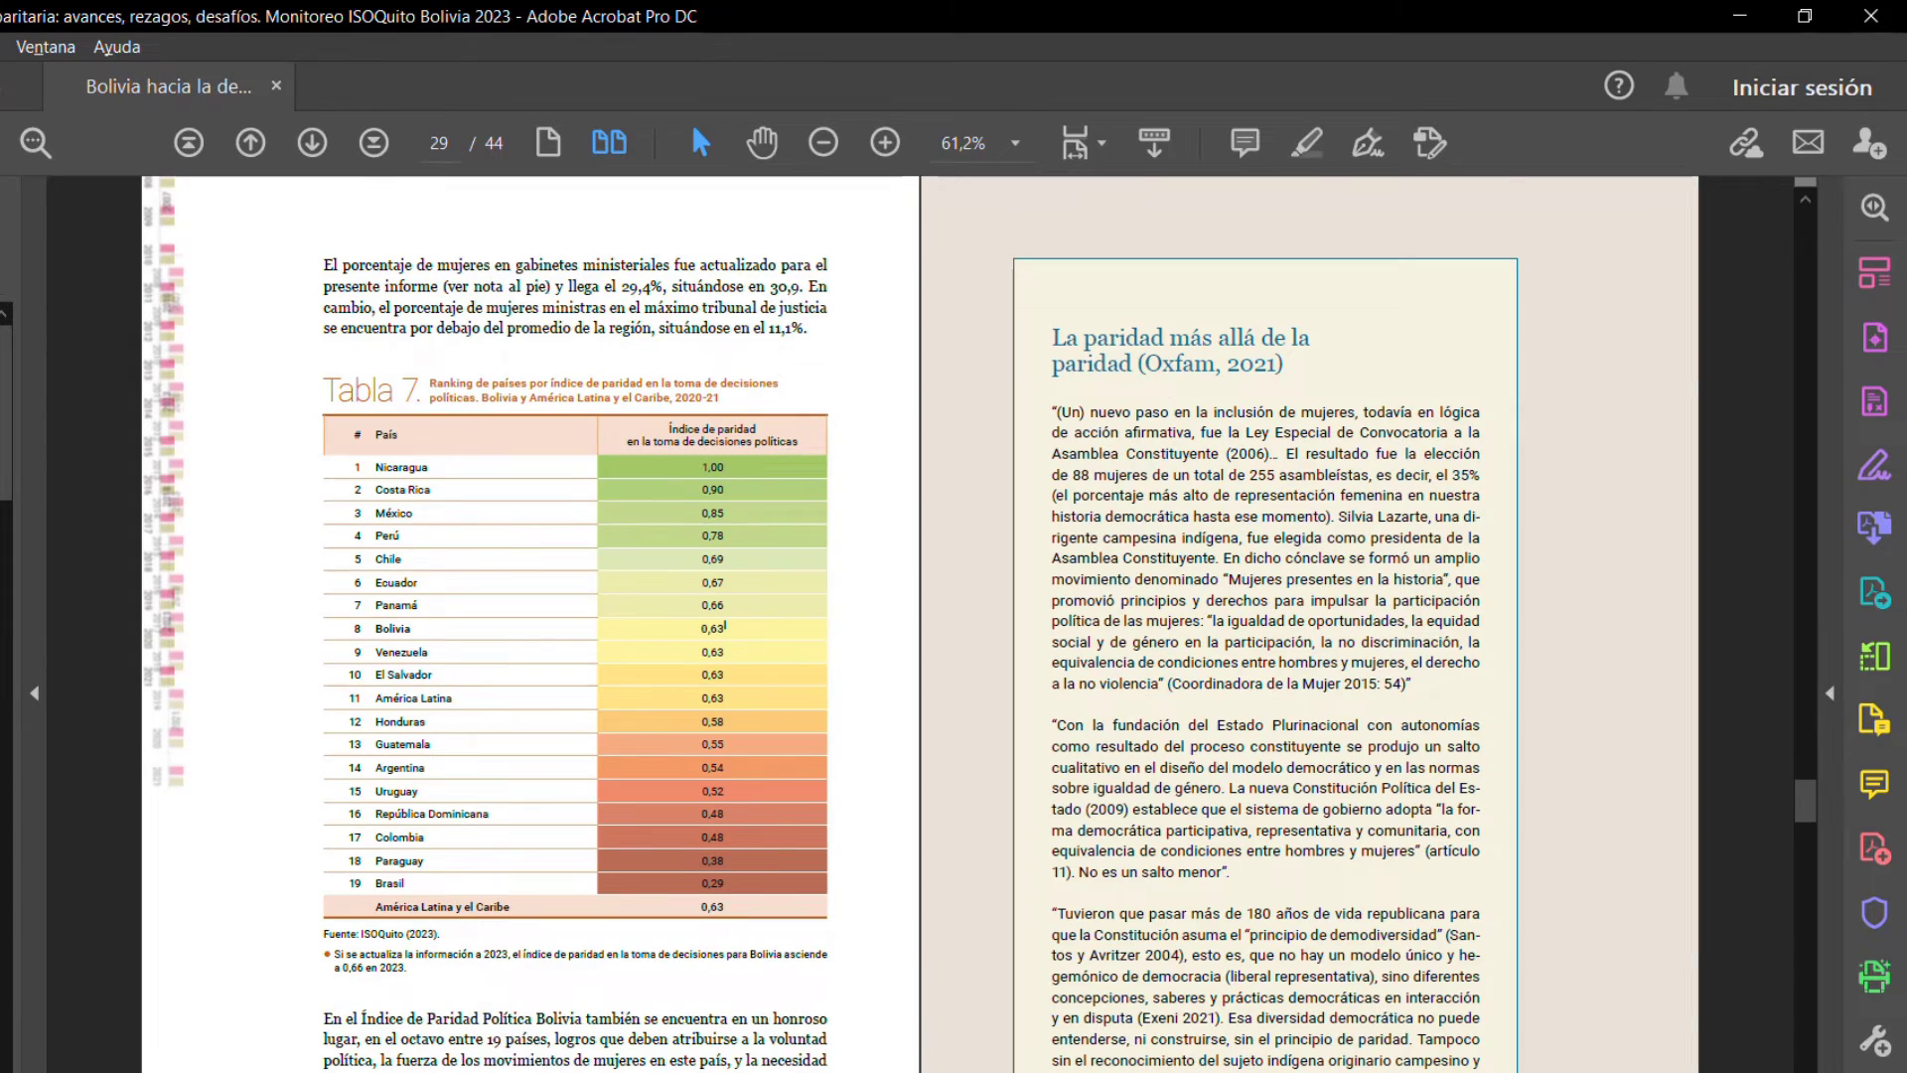
key(Home)
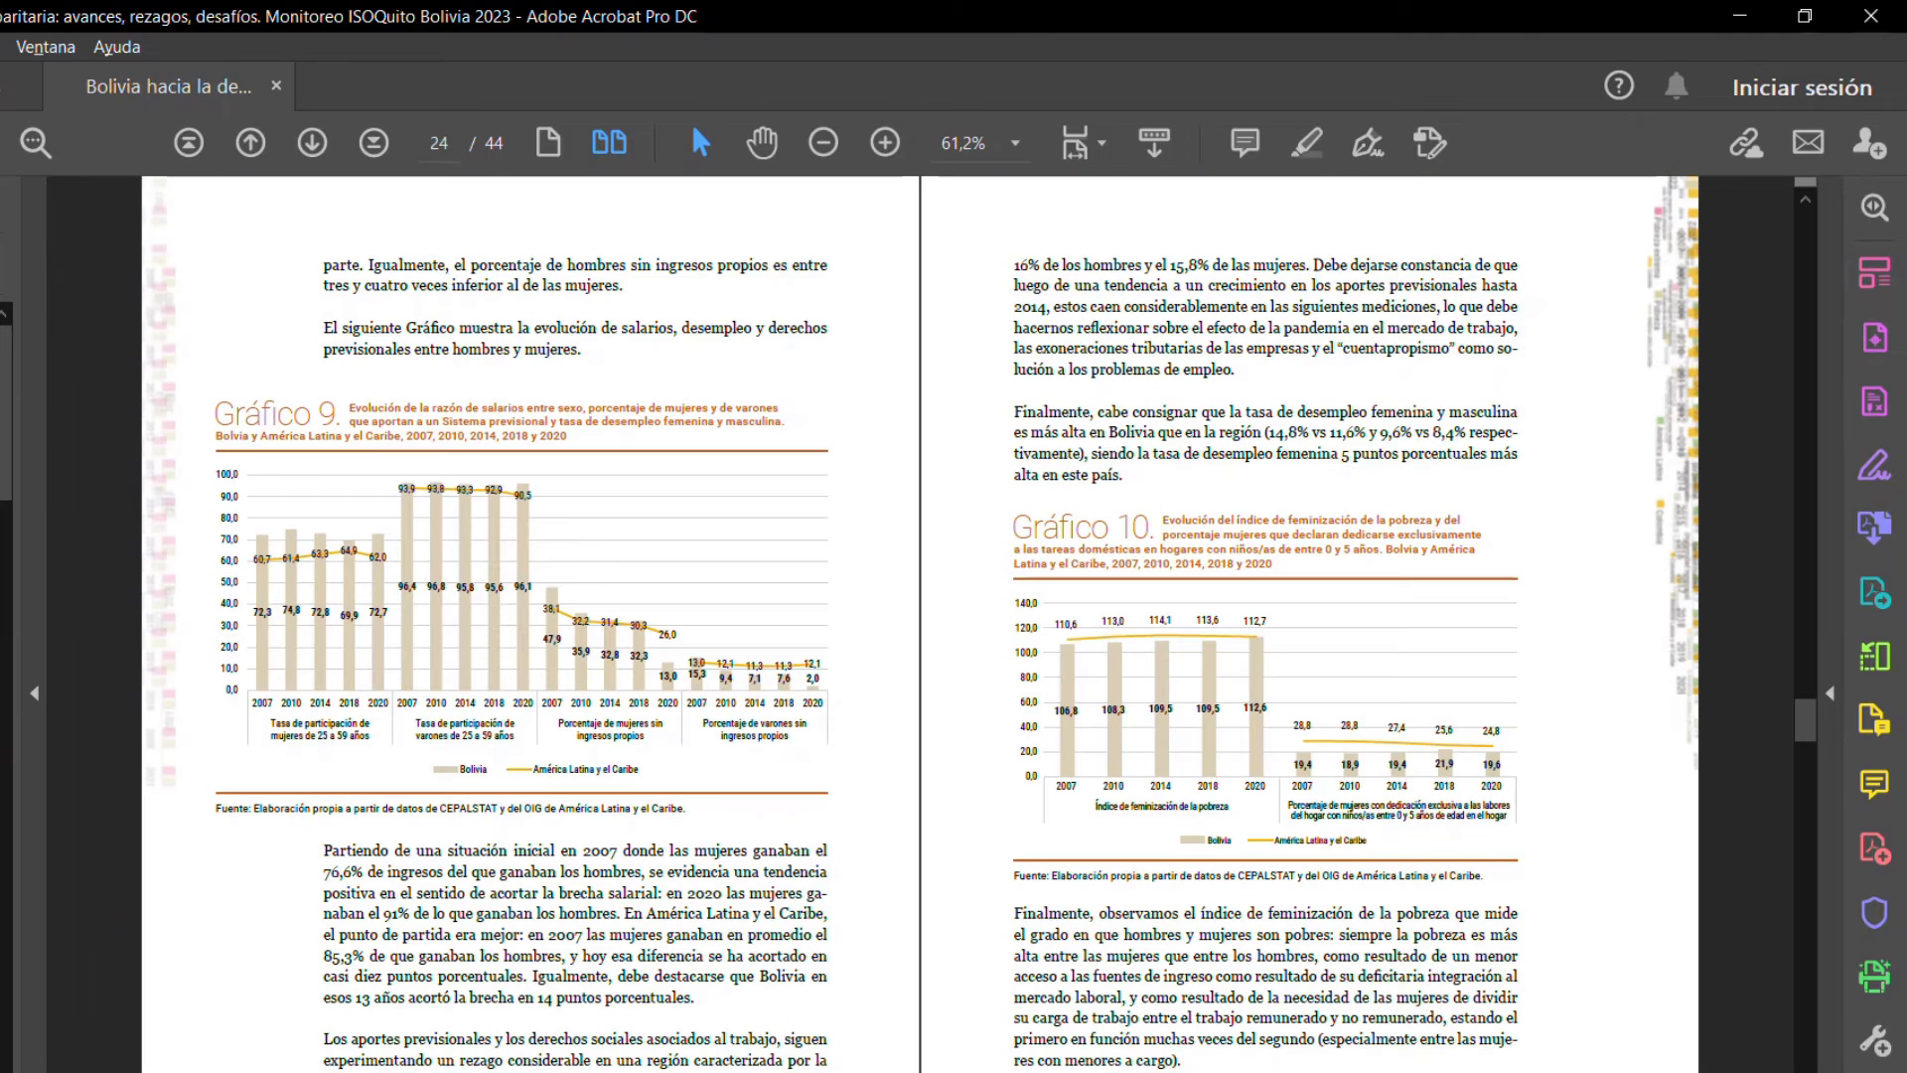
key(alt+Tab)
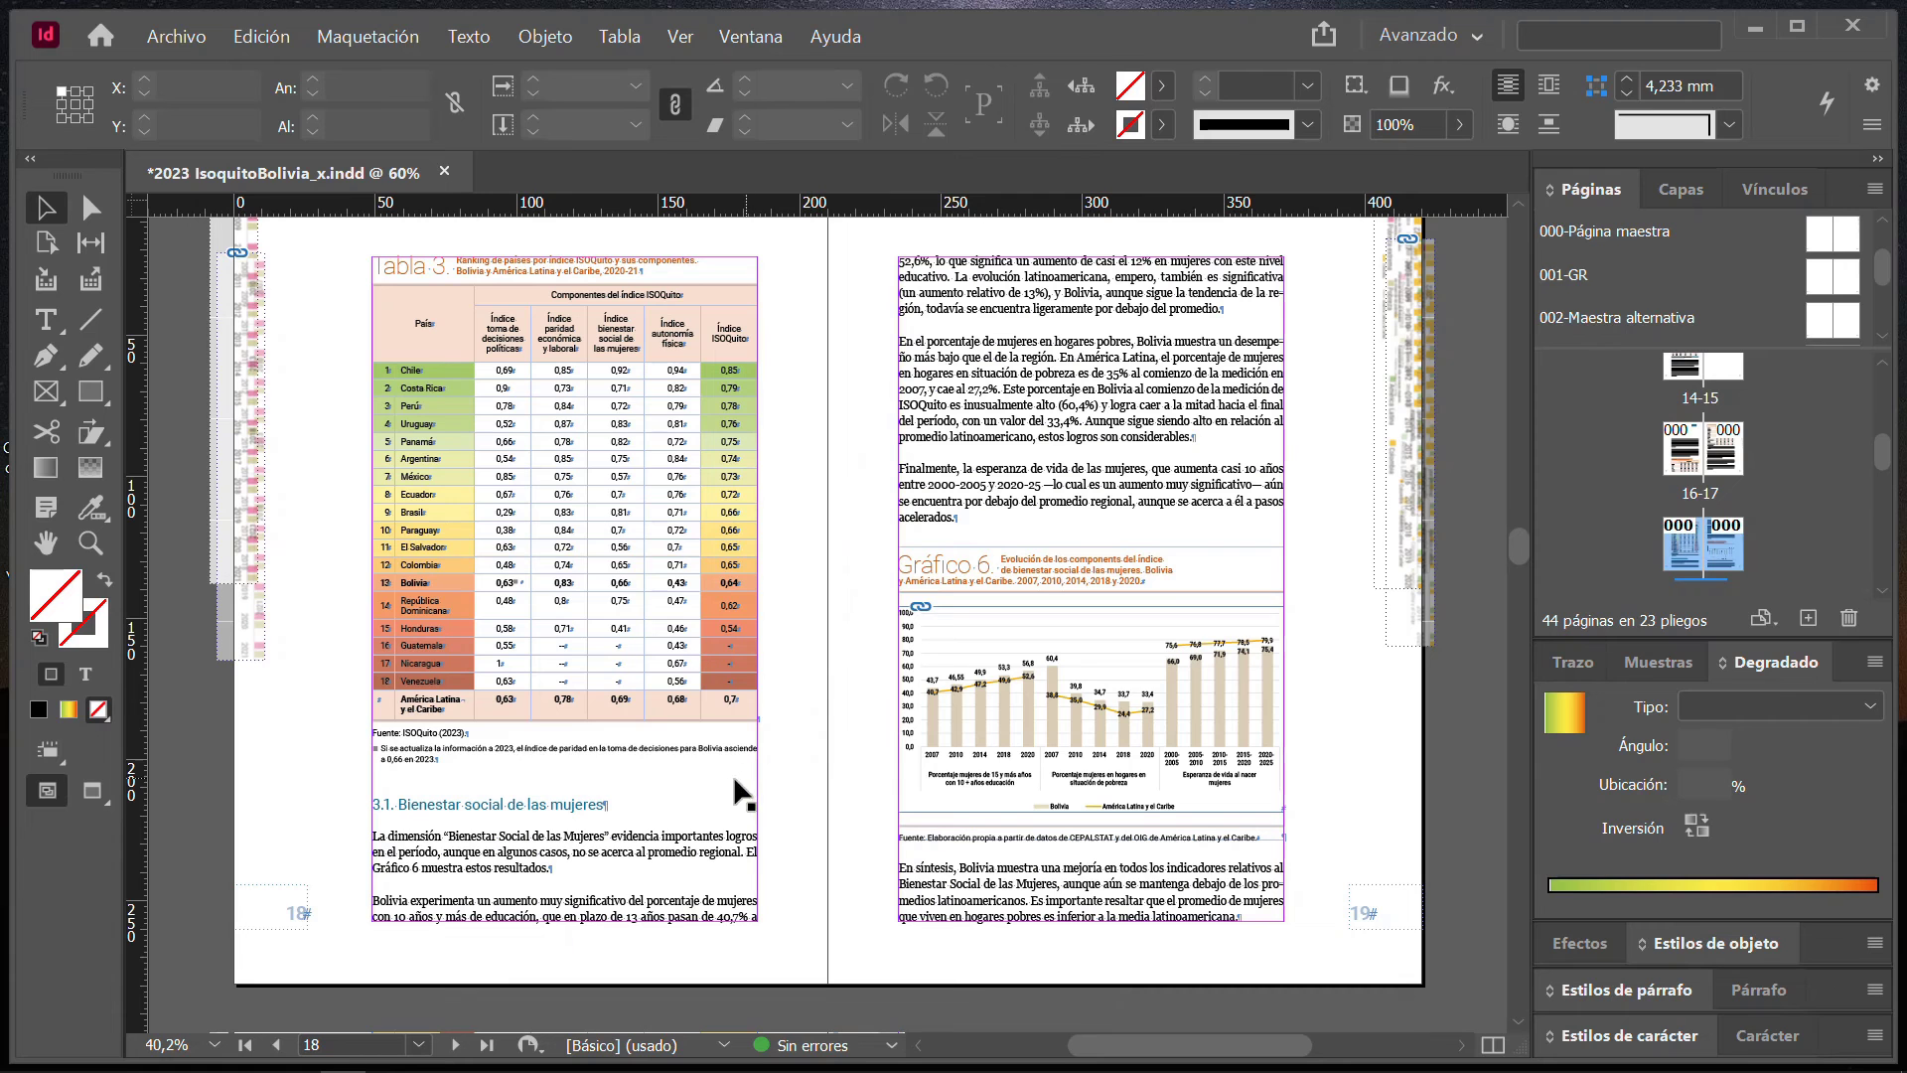
click(724, 854)
scroll(1143, 636, up, 5)
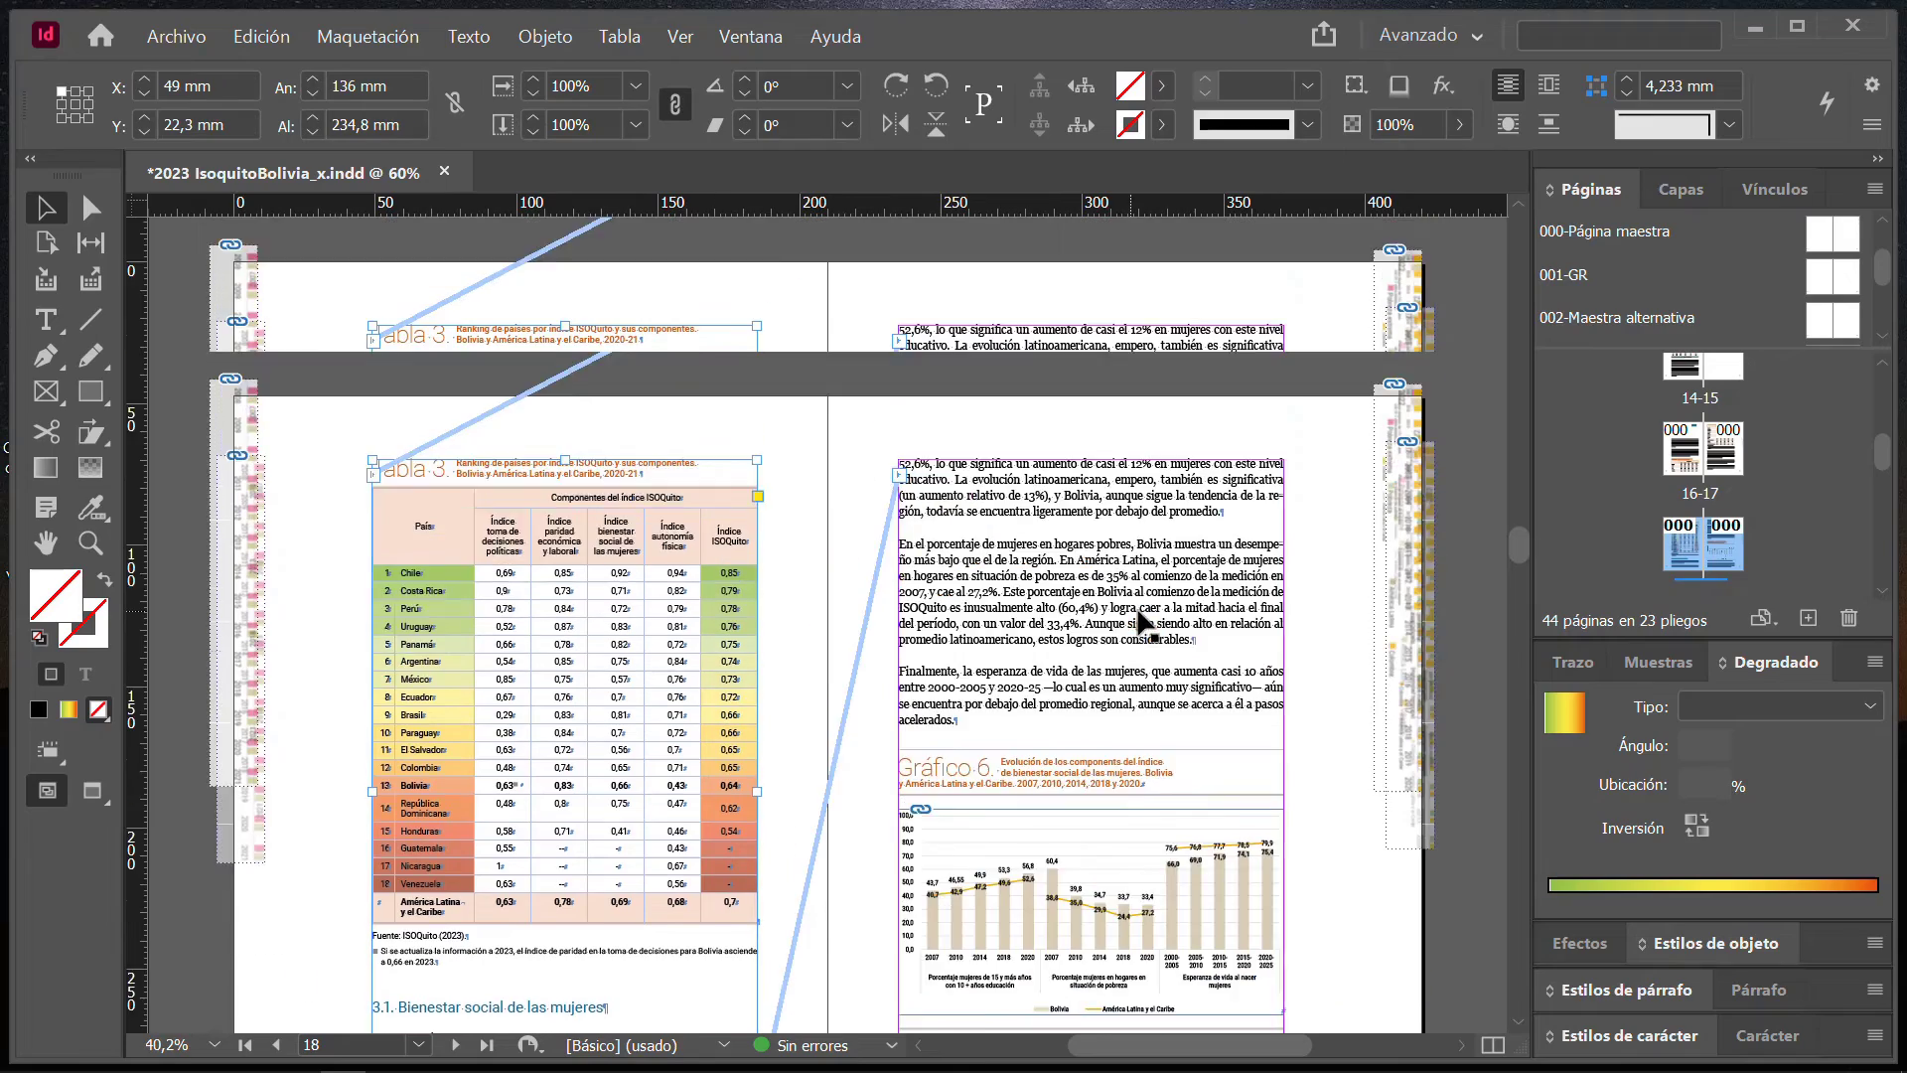
scroll(1168, 644, up, 8)
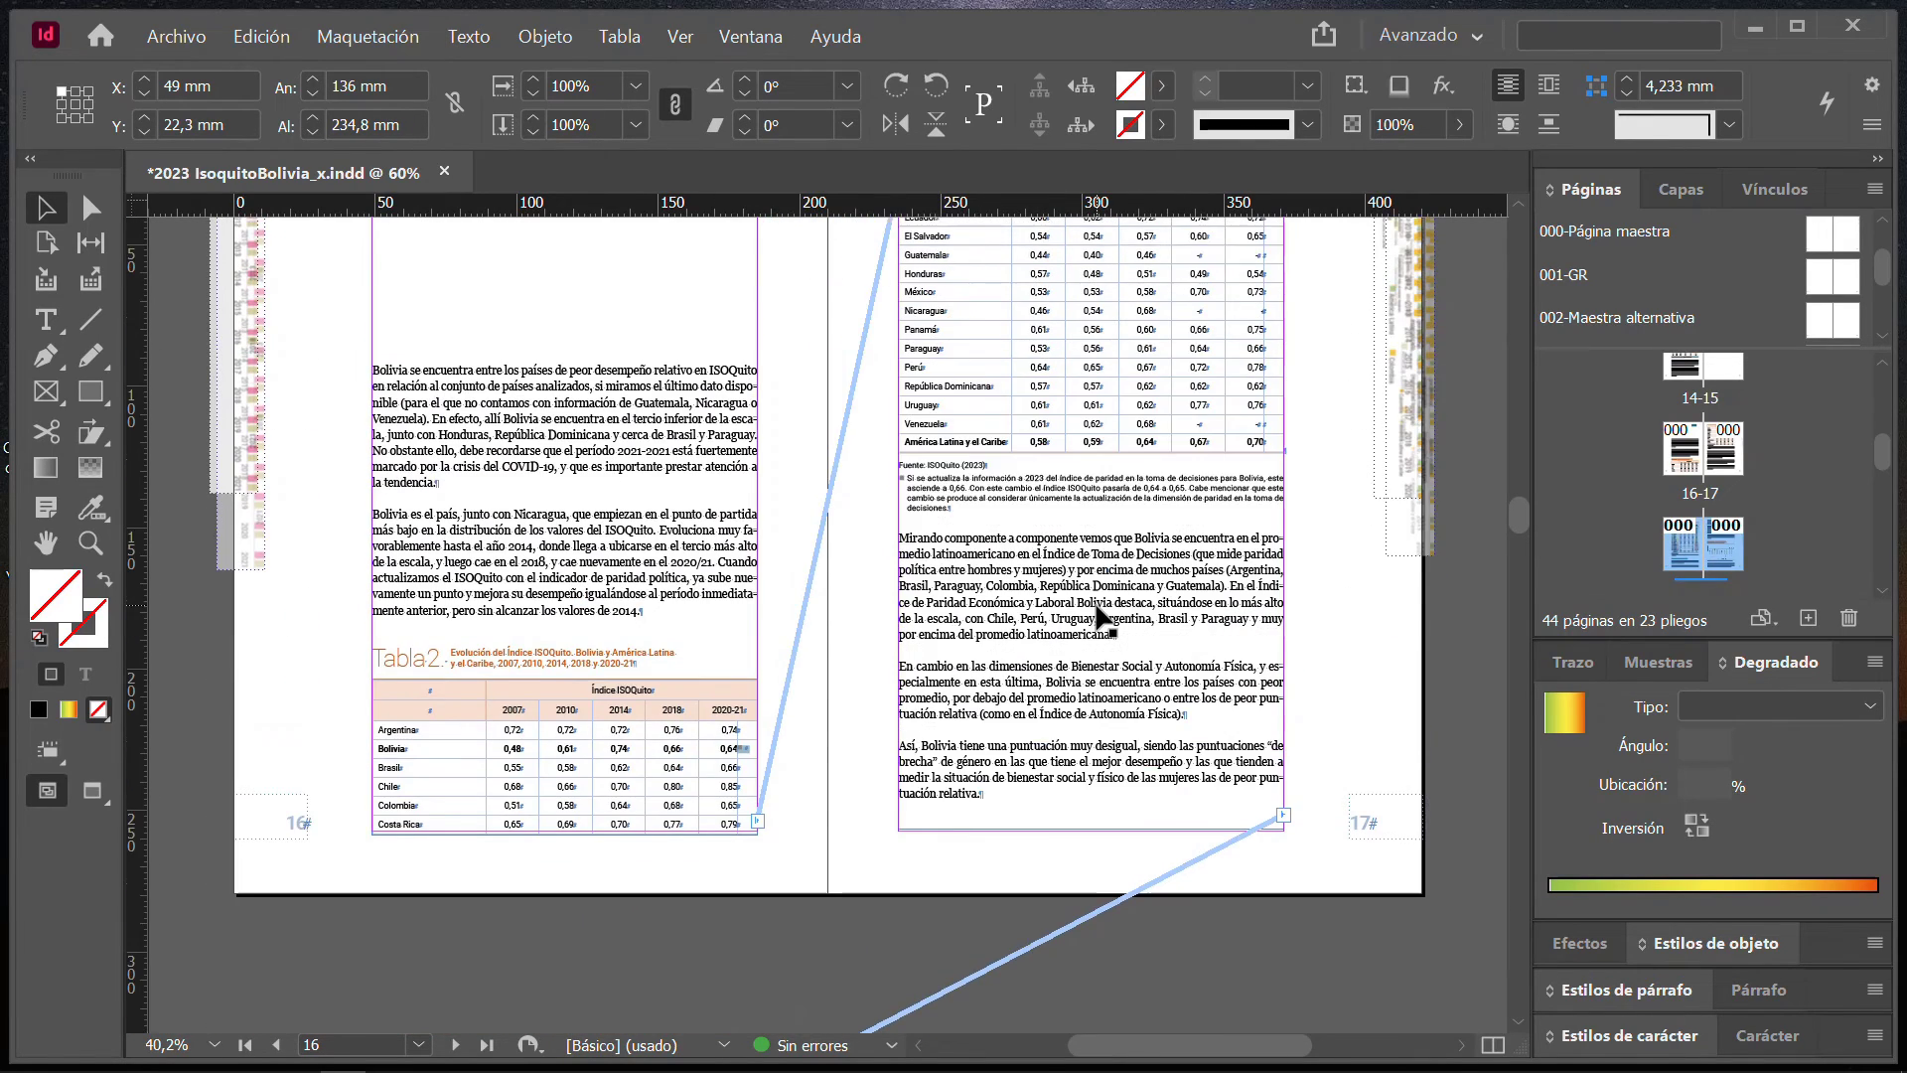
scroll(1103, 618, down, 8)
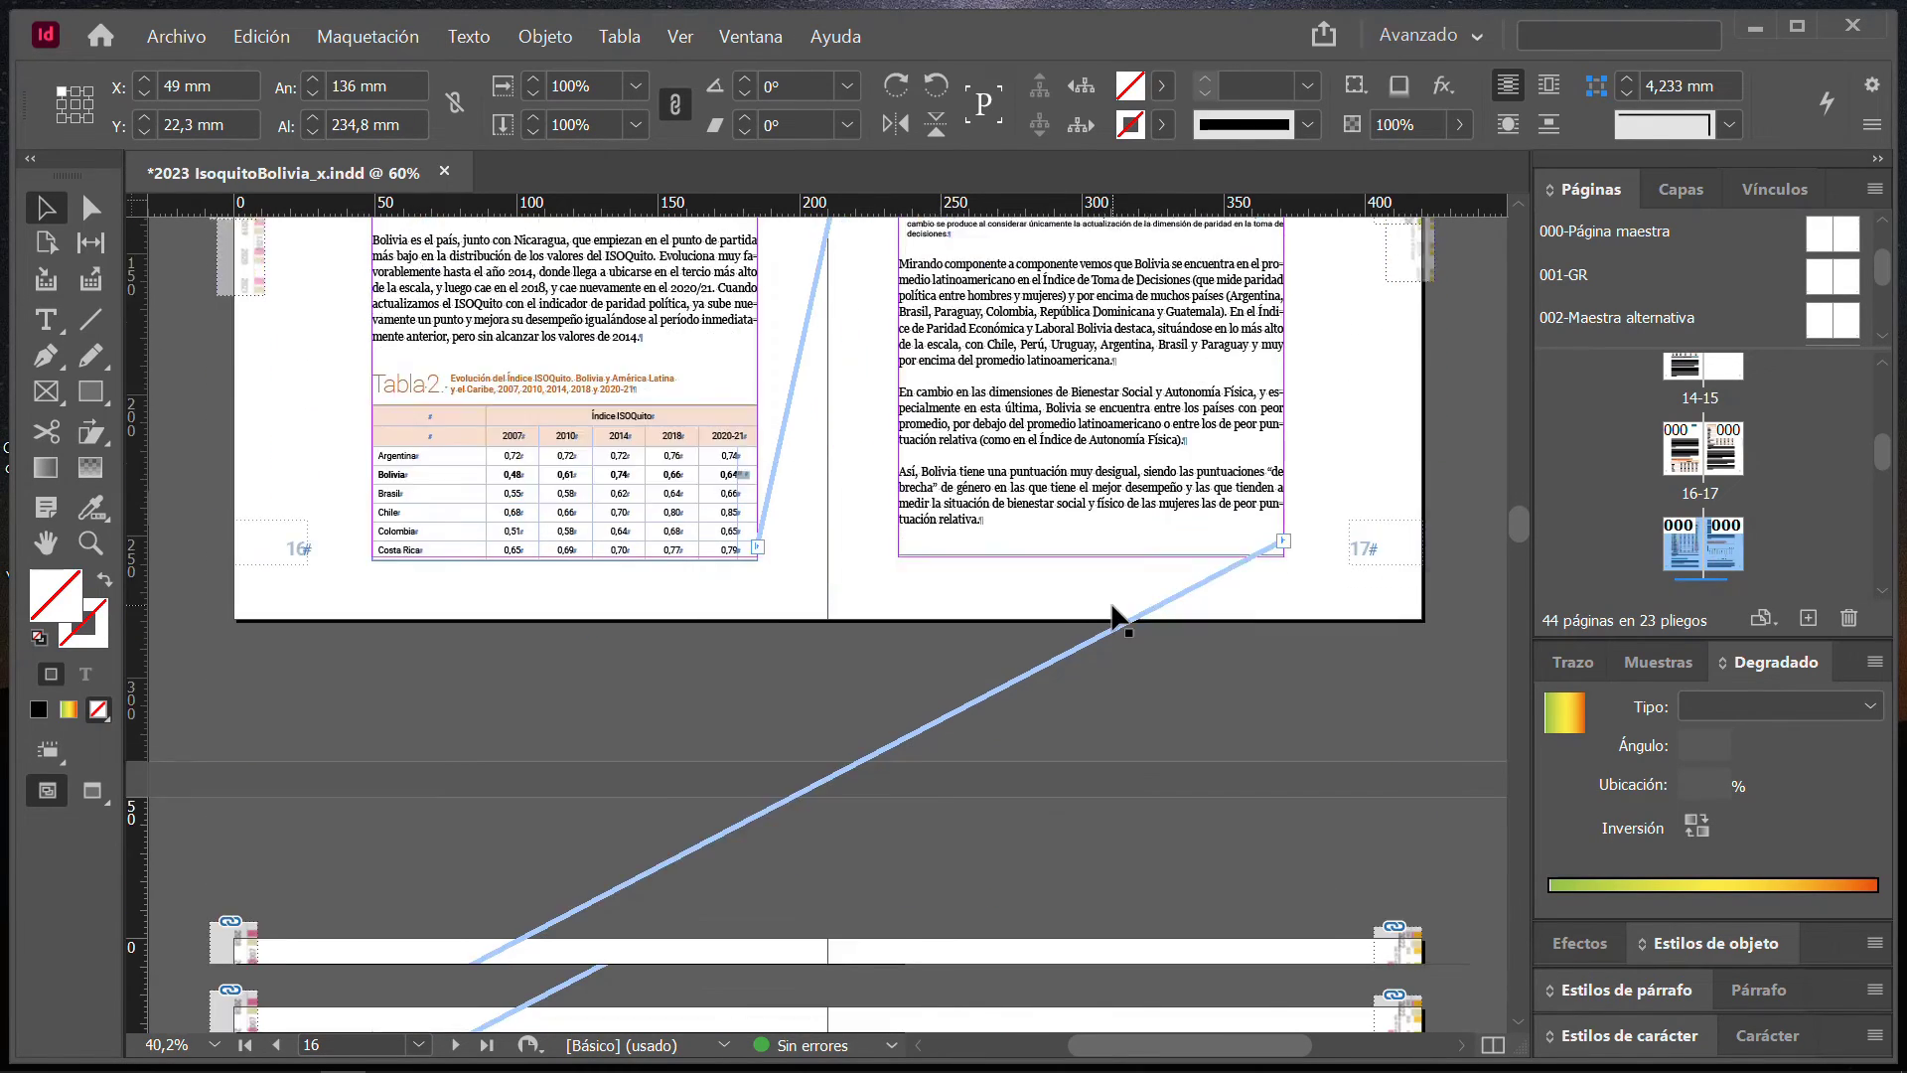
scroll(1120, 616, down, 3)
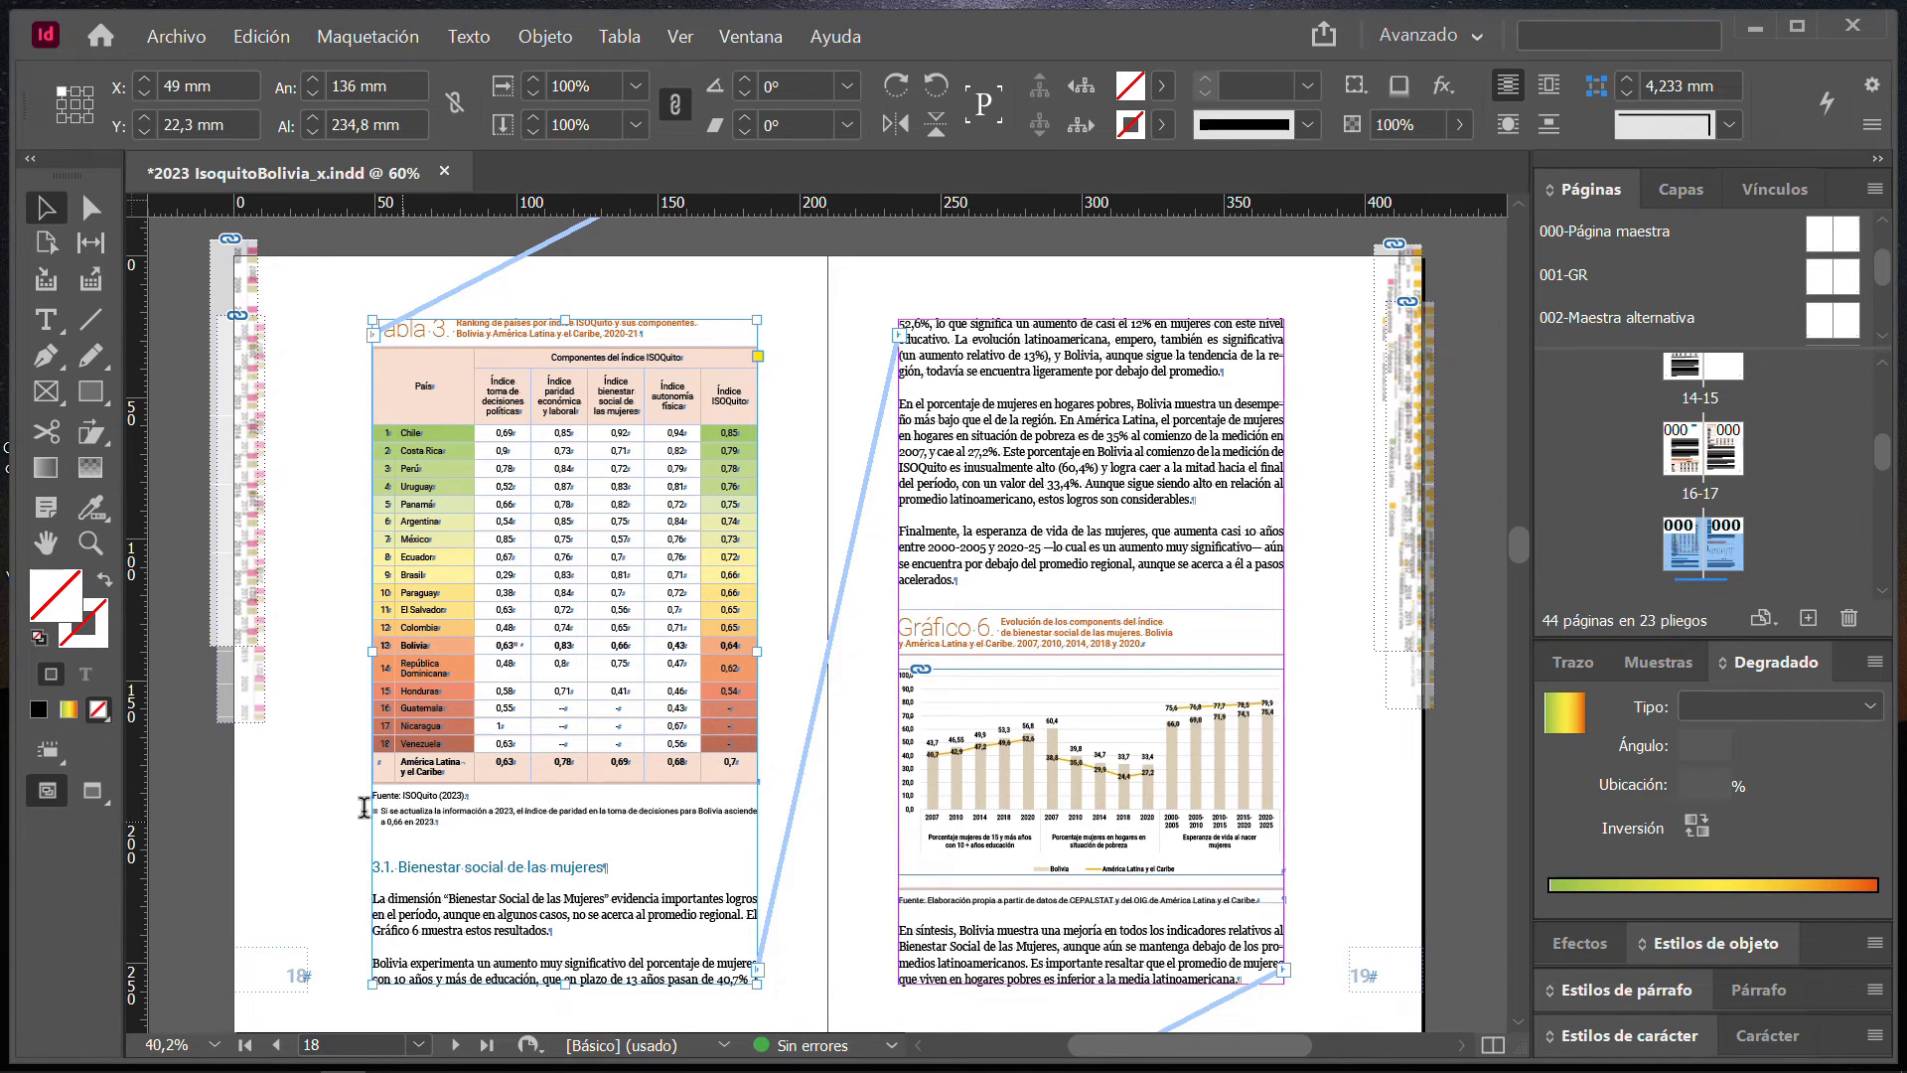
Delete Gráfico 6 with its heading and source note from the text on page 19, and undo the deletion
double_click(373, 784)
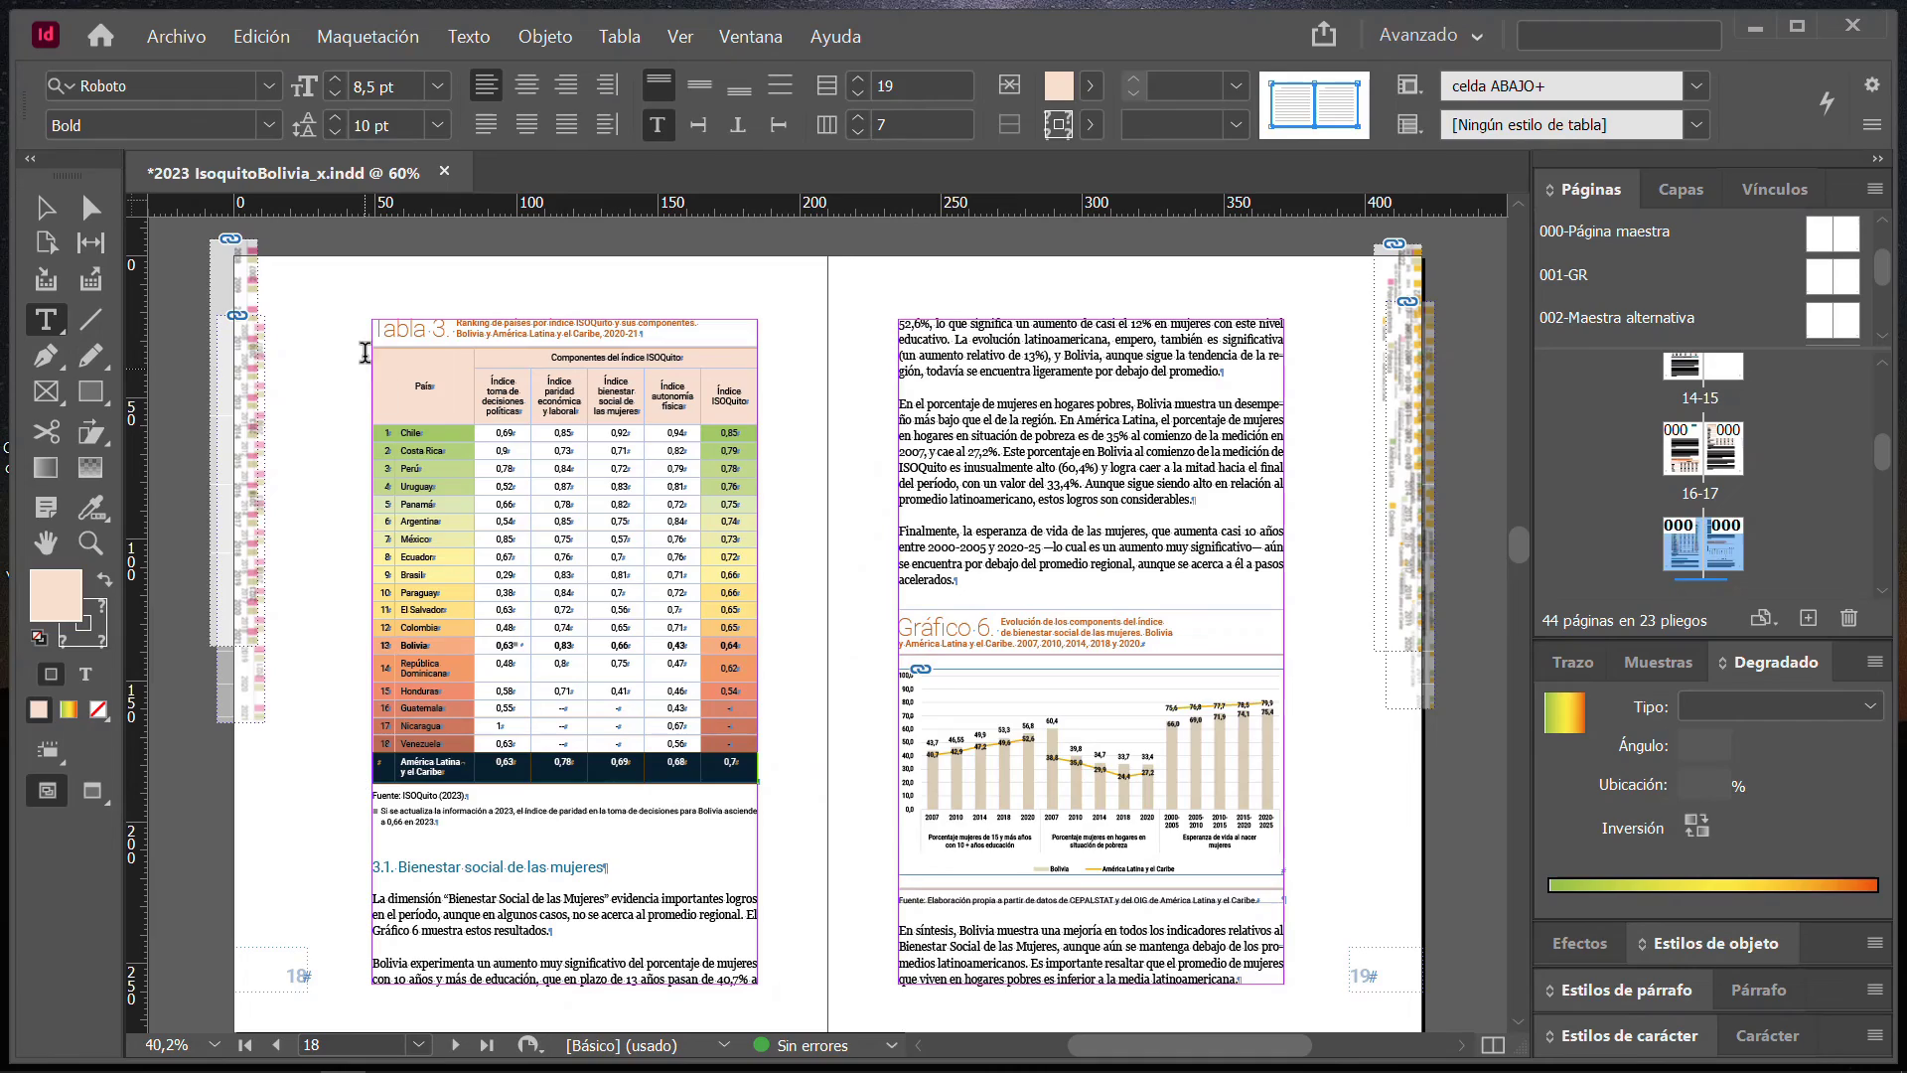
click(945, 596)
click(897, 565)
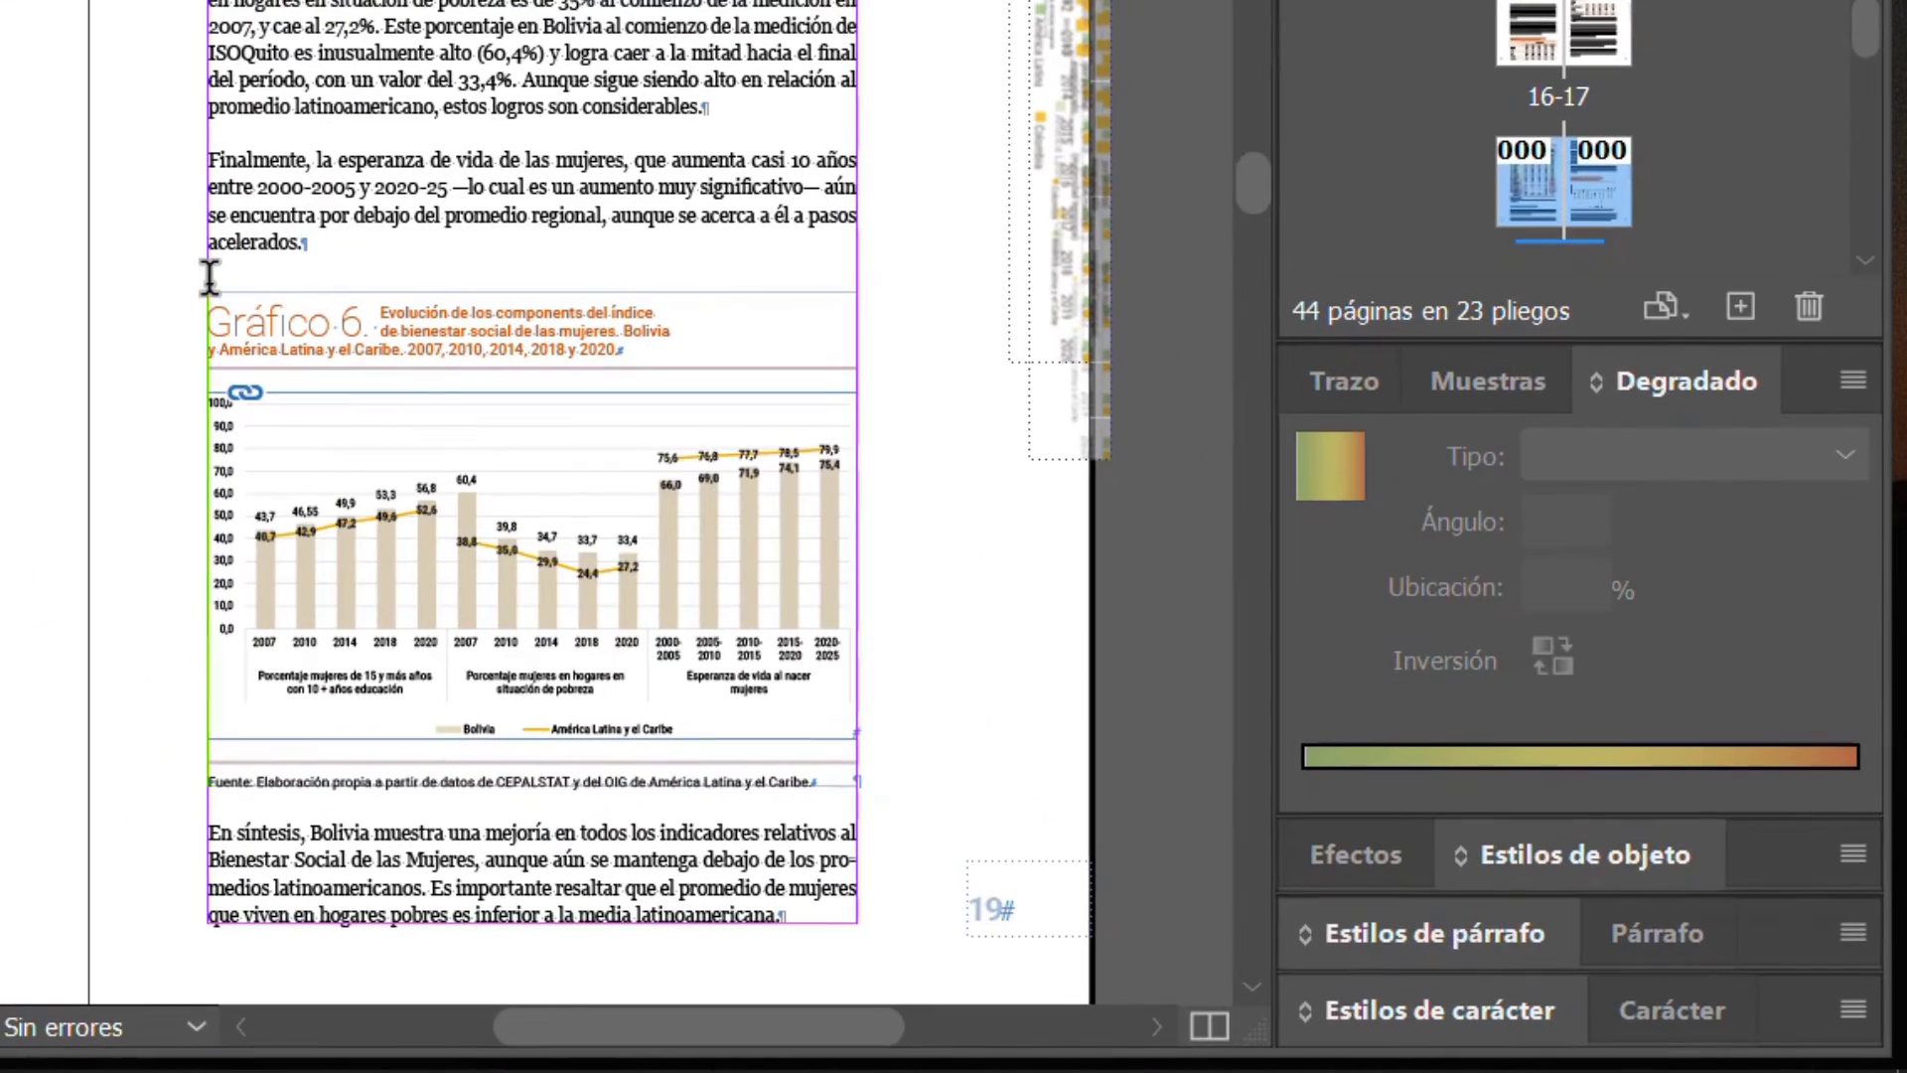
key(Delete)
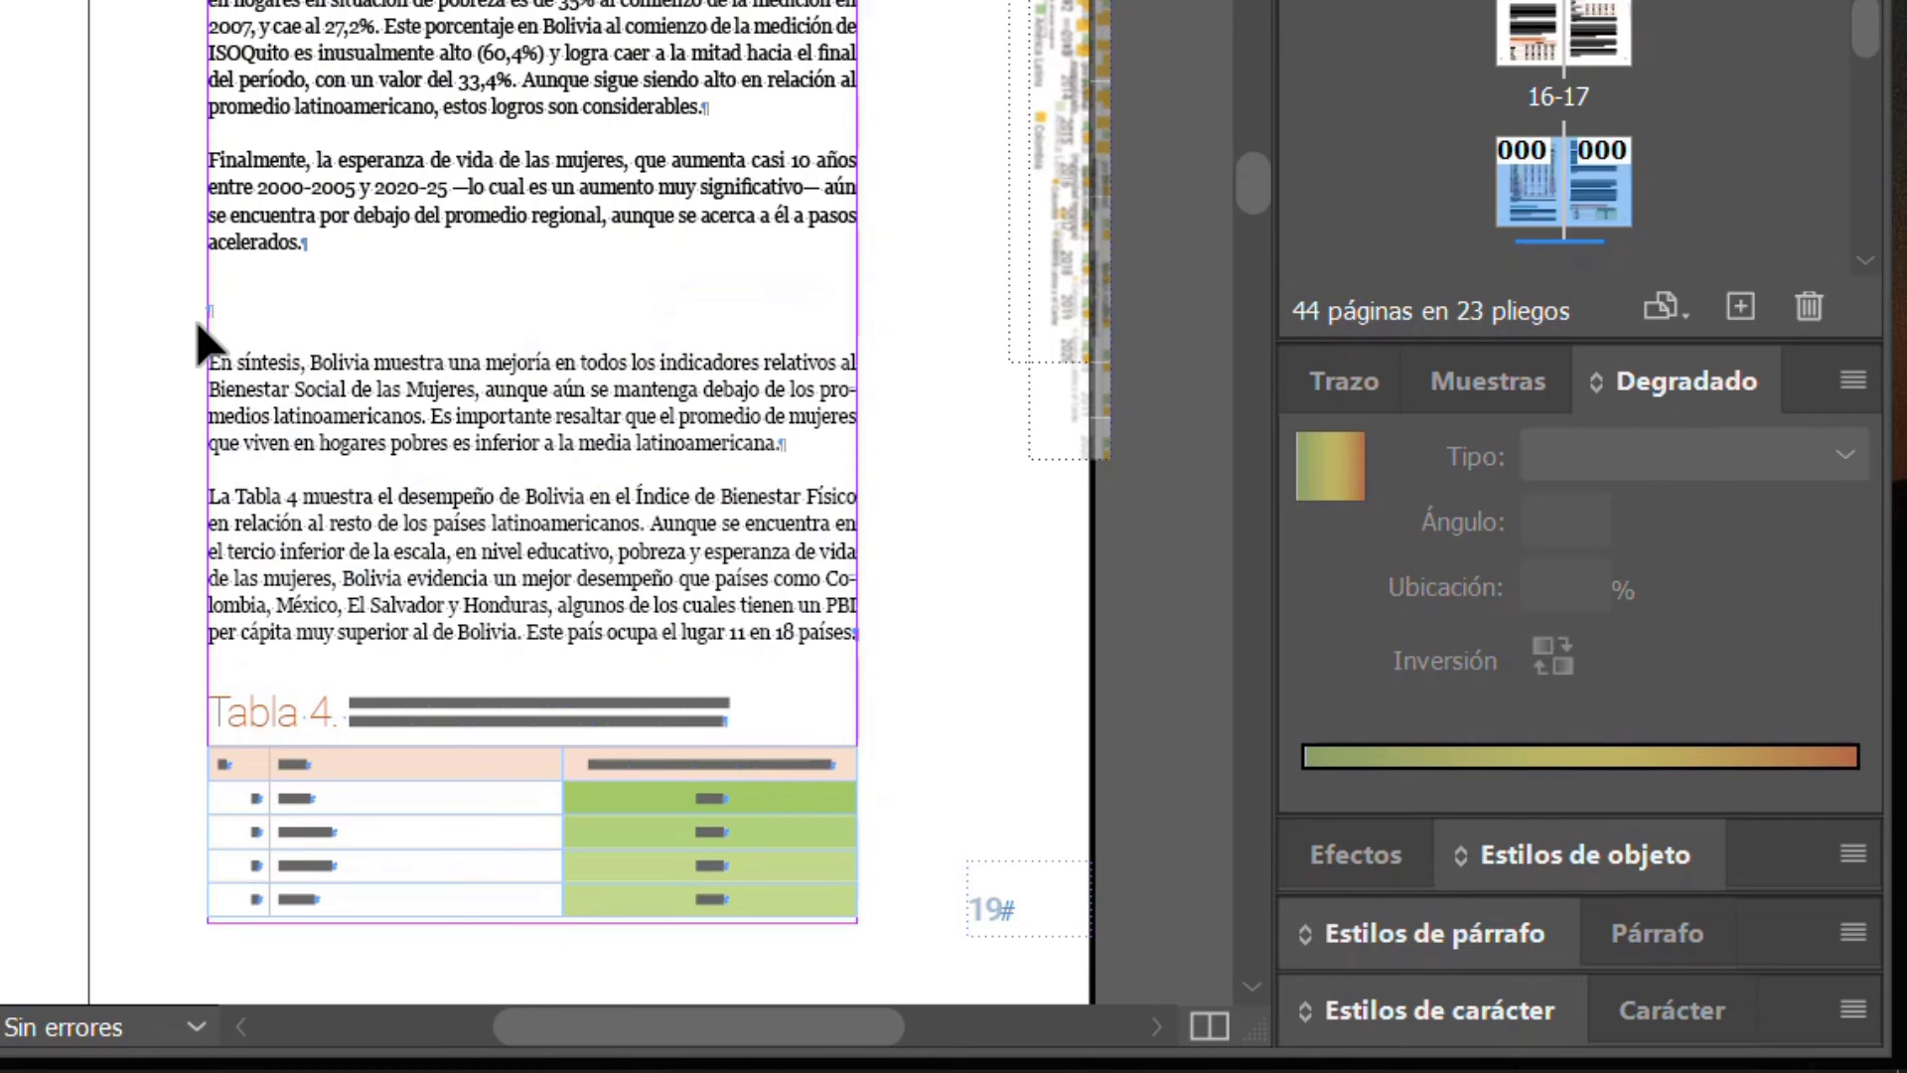
key(ctrl+z)
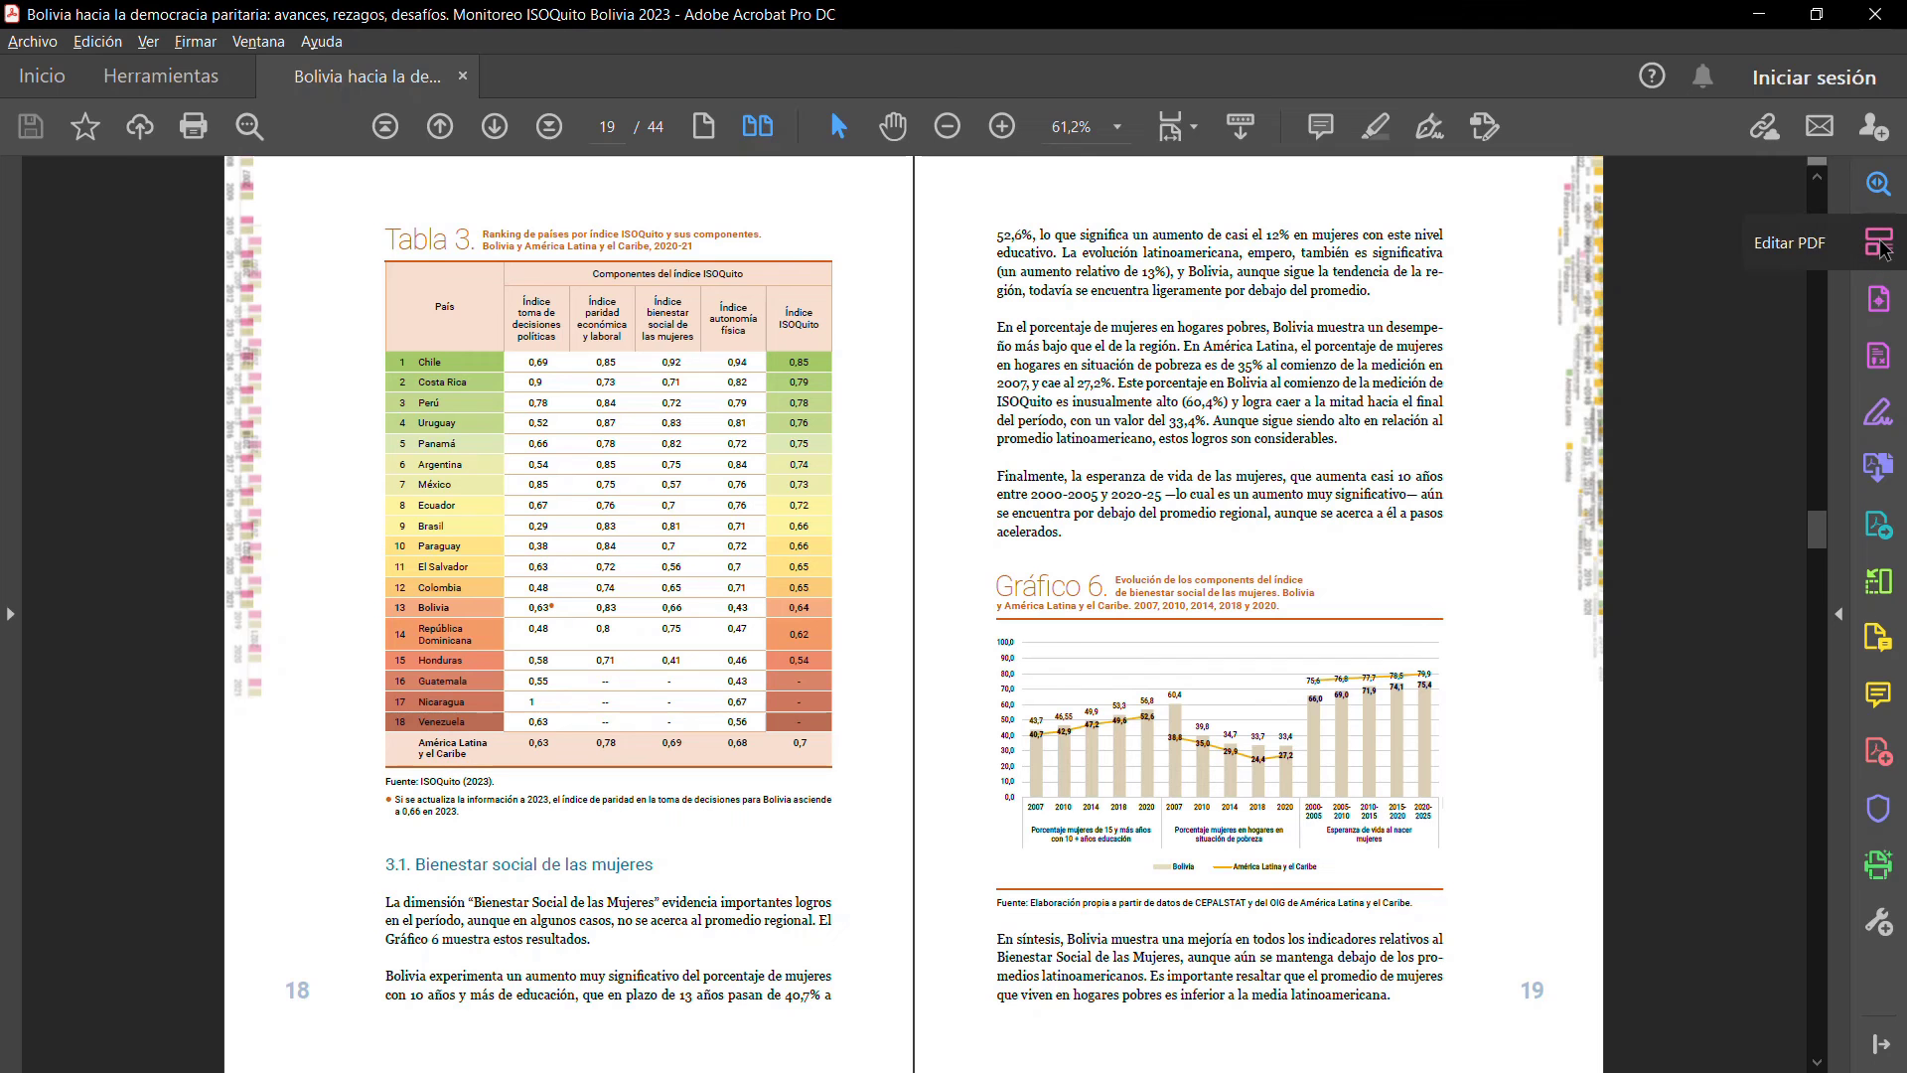
Switch to Acrobat, open page 19 for PDF editing and move the text block containing the Gráfico 6 heading up and to the right
click(1879, 243)
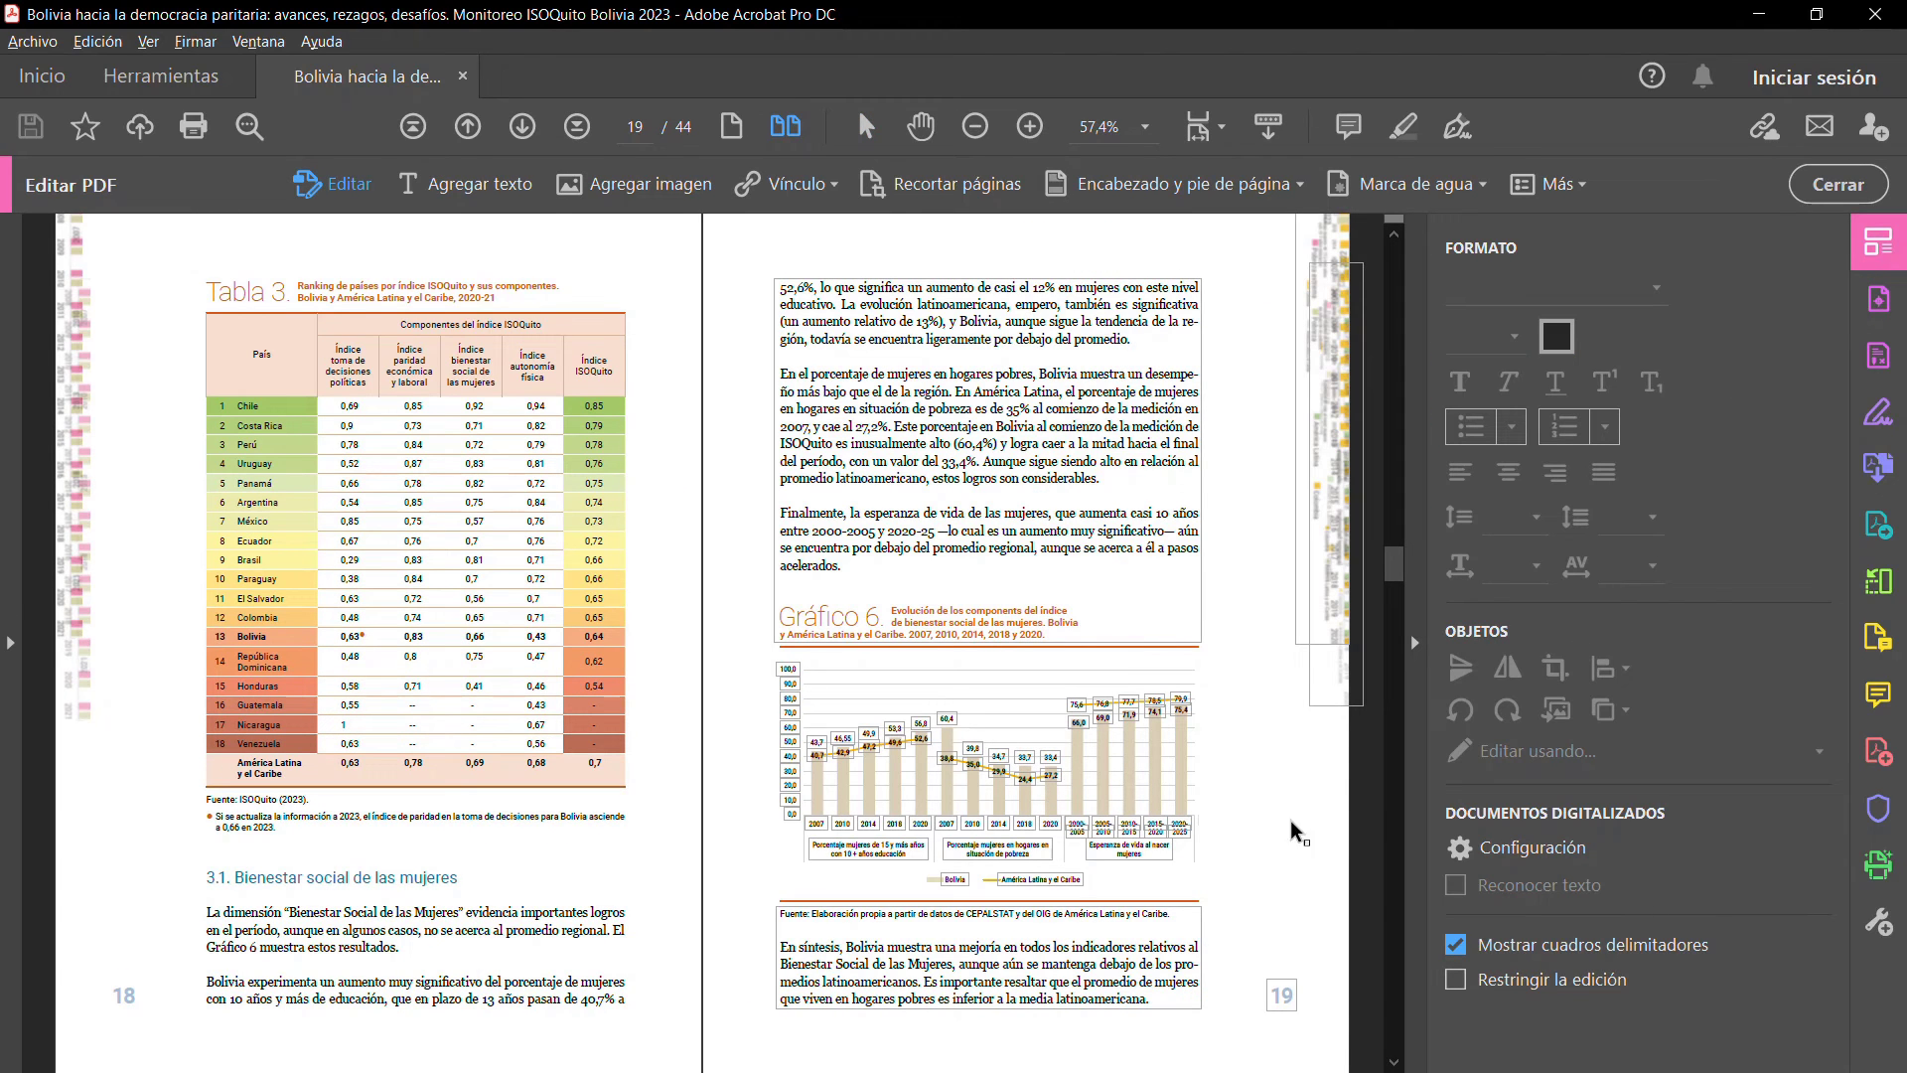
drag(709, 519, 1327, 1000)
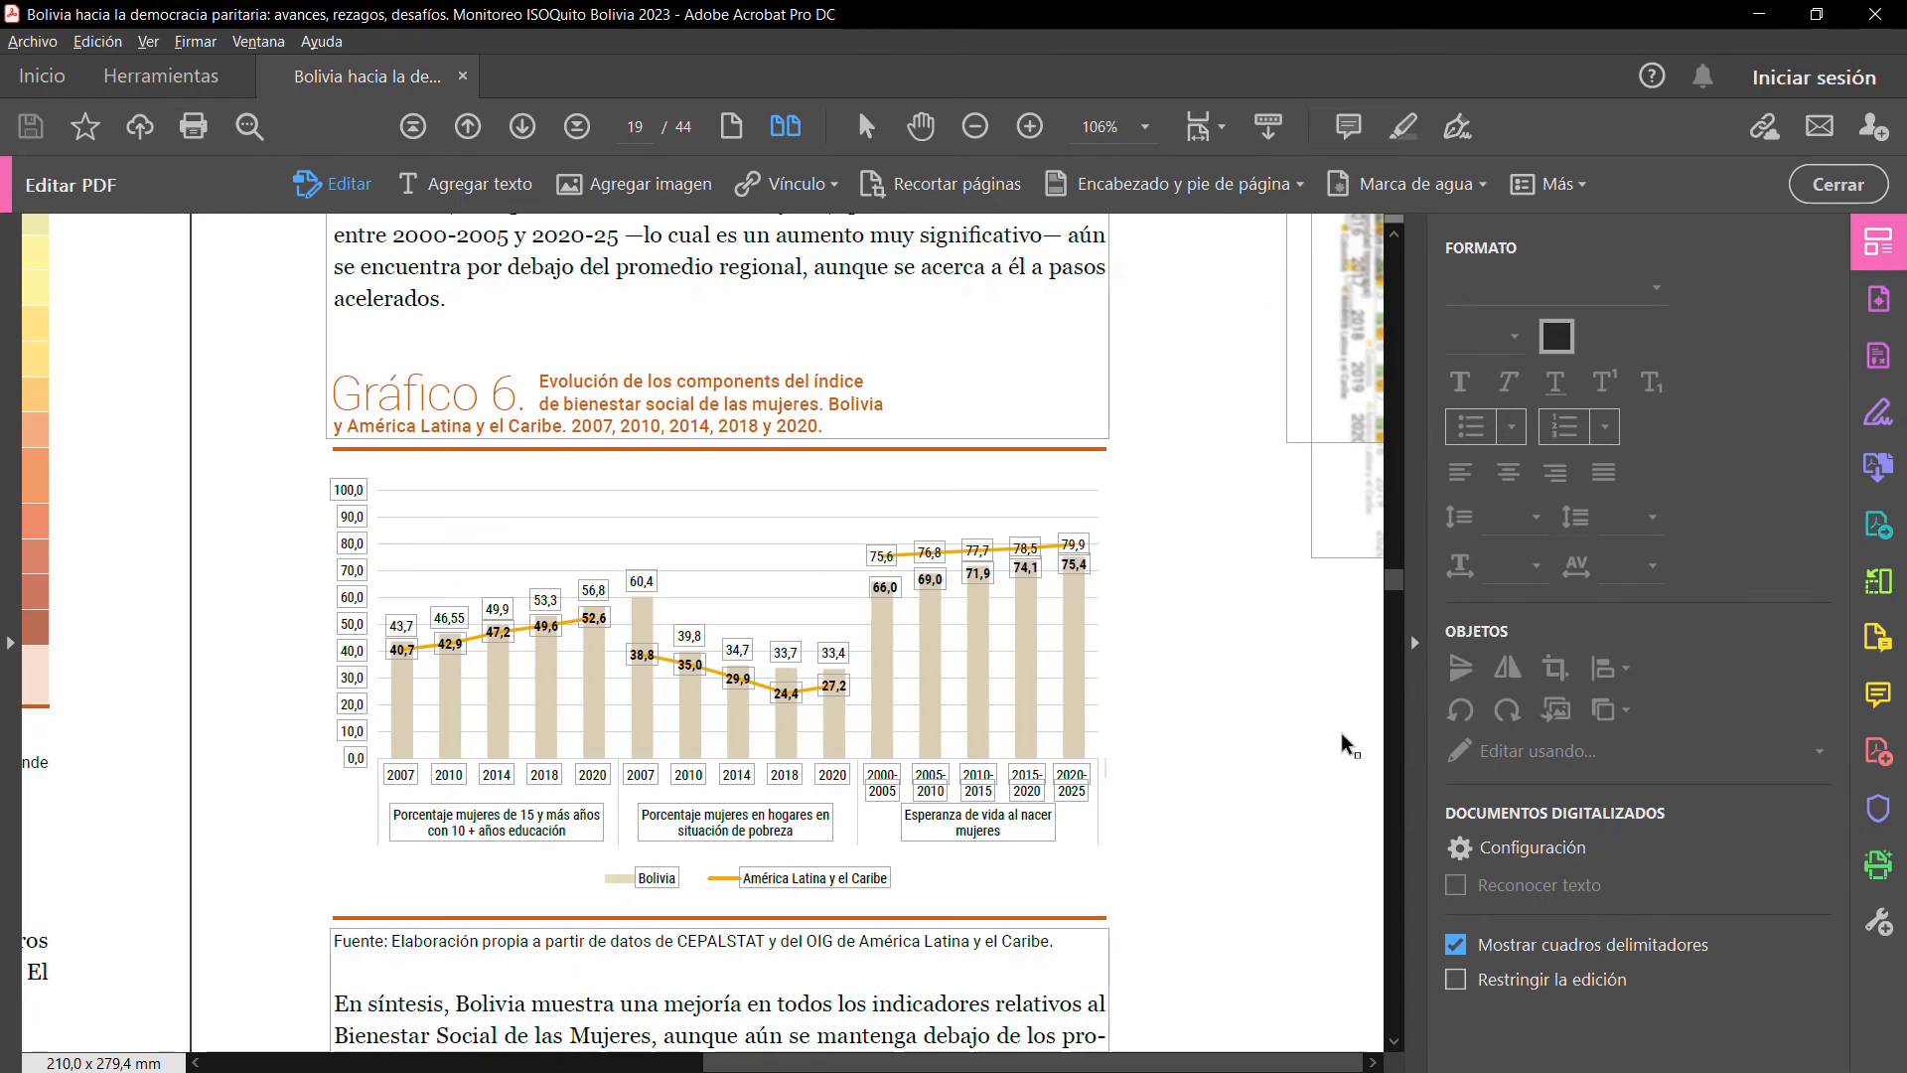
click(1107, 357)
drag(1107, 358, 1282, 265)
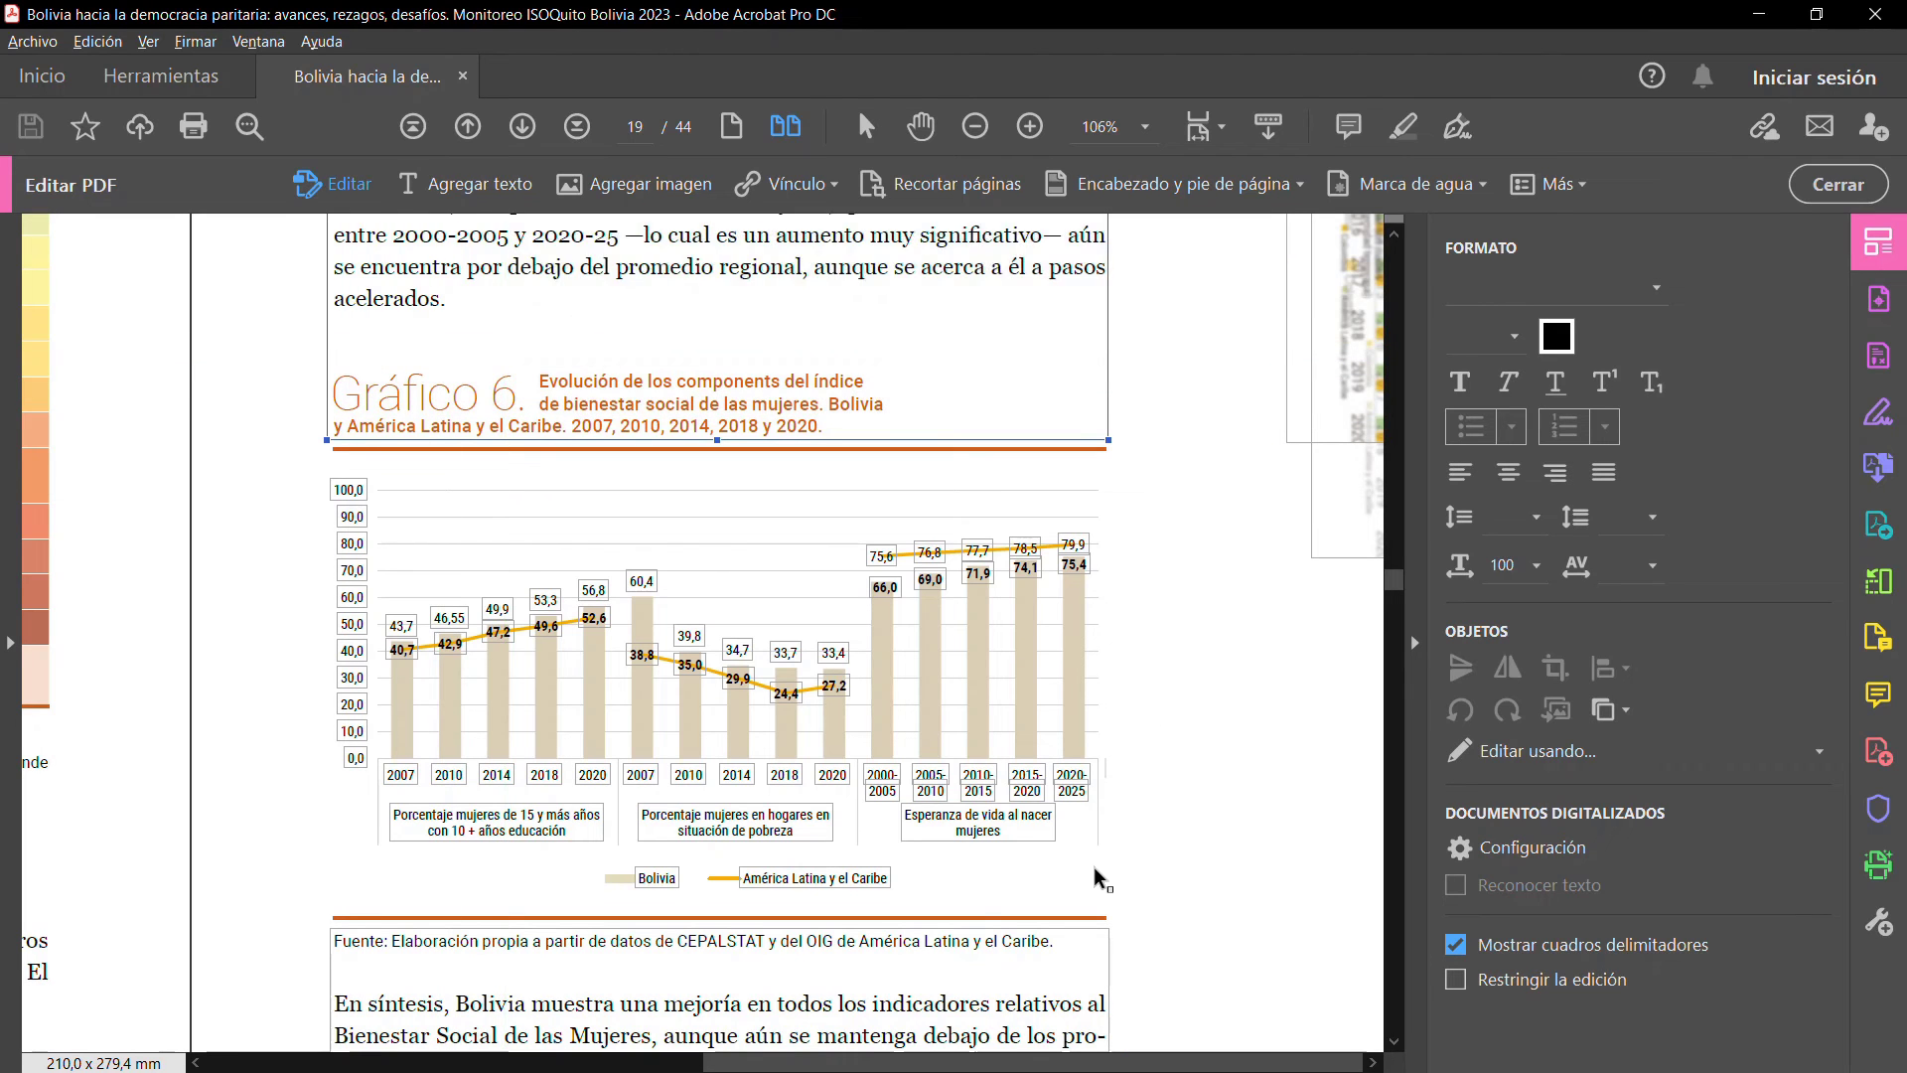
Move the beige bars of Gráfico 6 up and to the right, away from the chart's axes
click(927, 696)
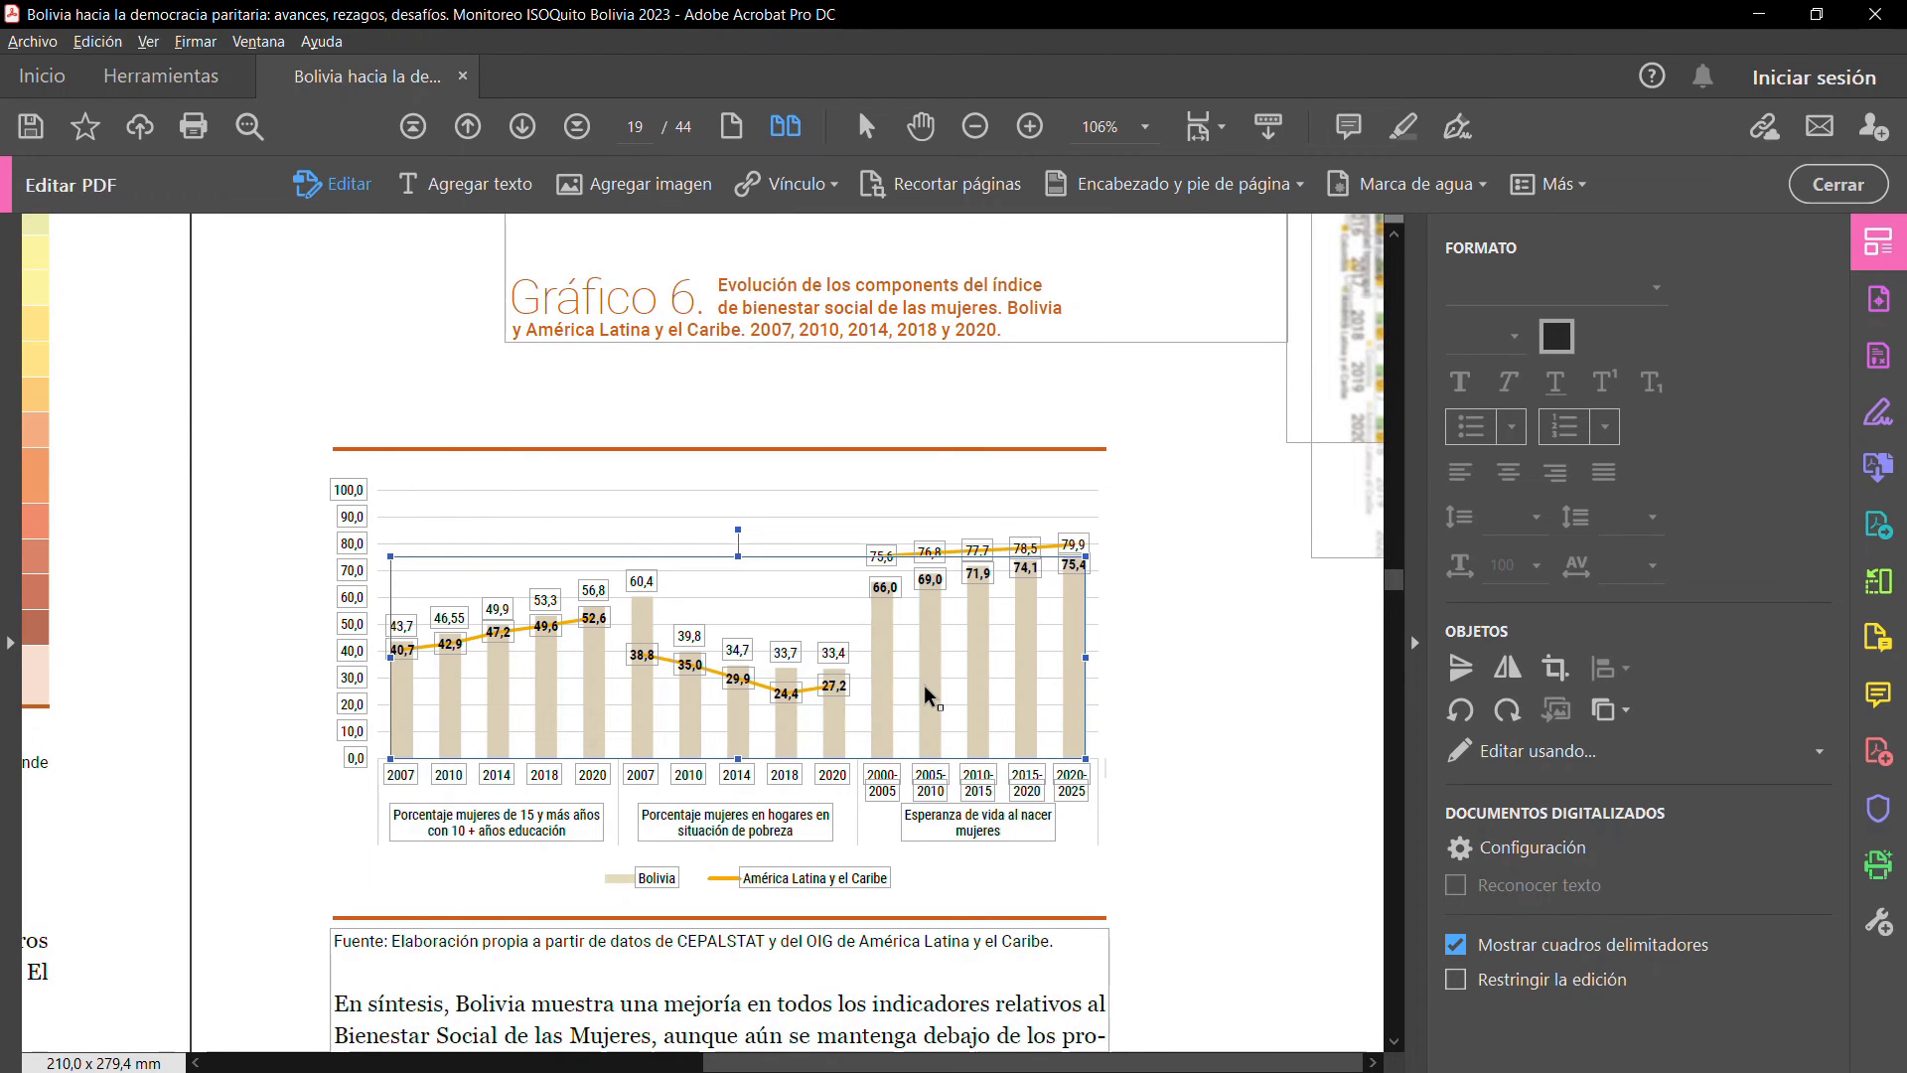
click(1141, 553)
click(942, 651)
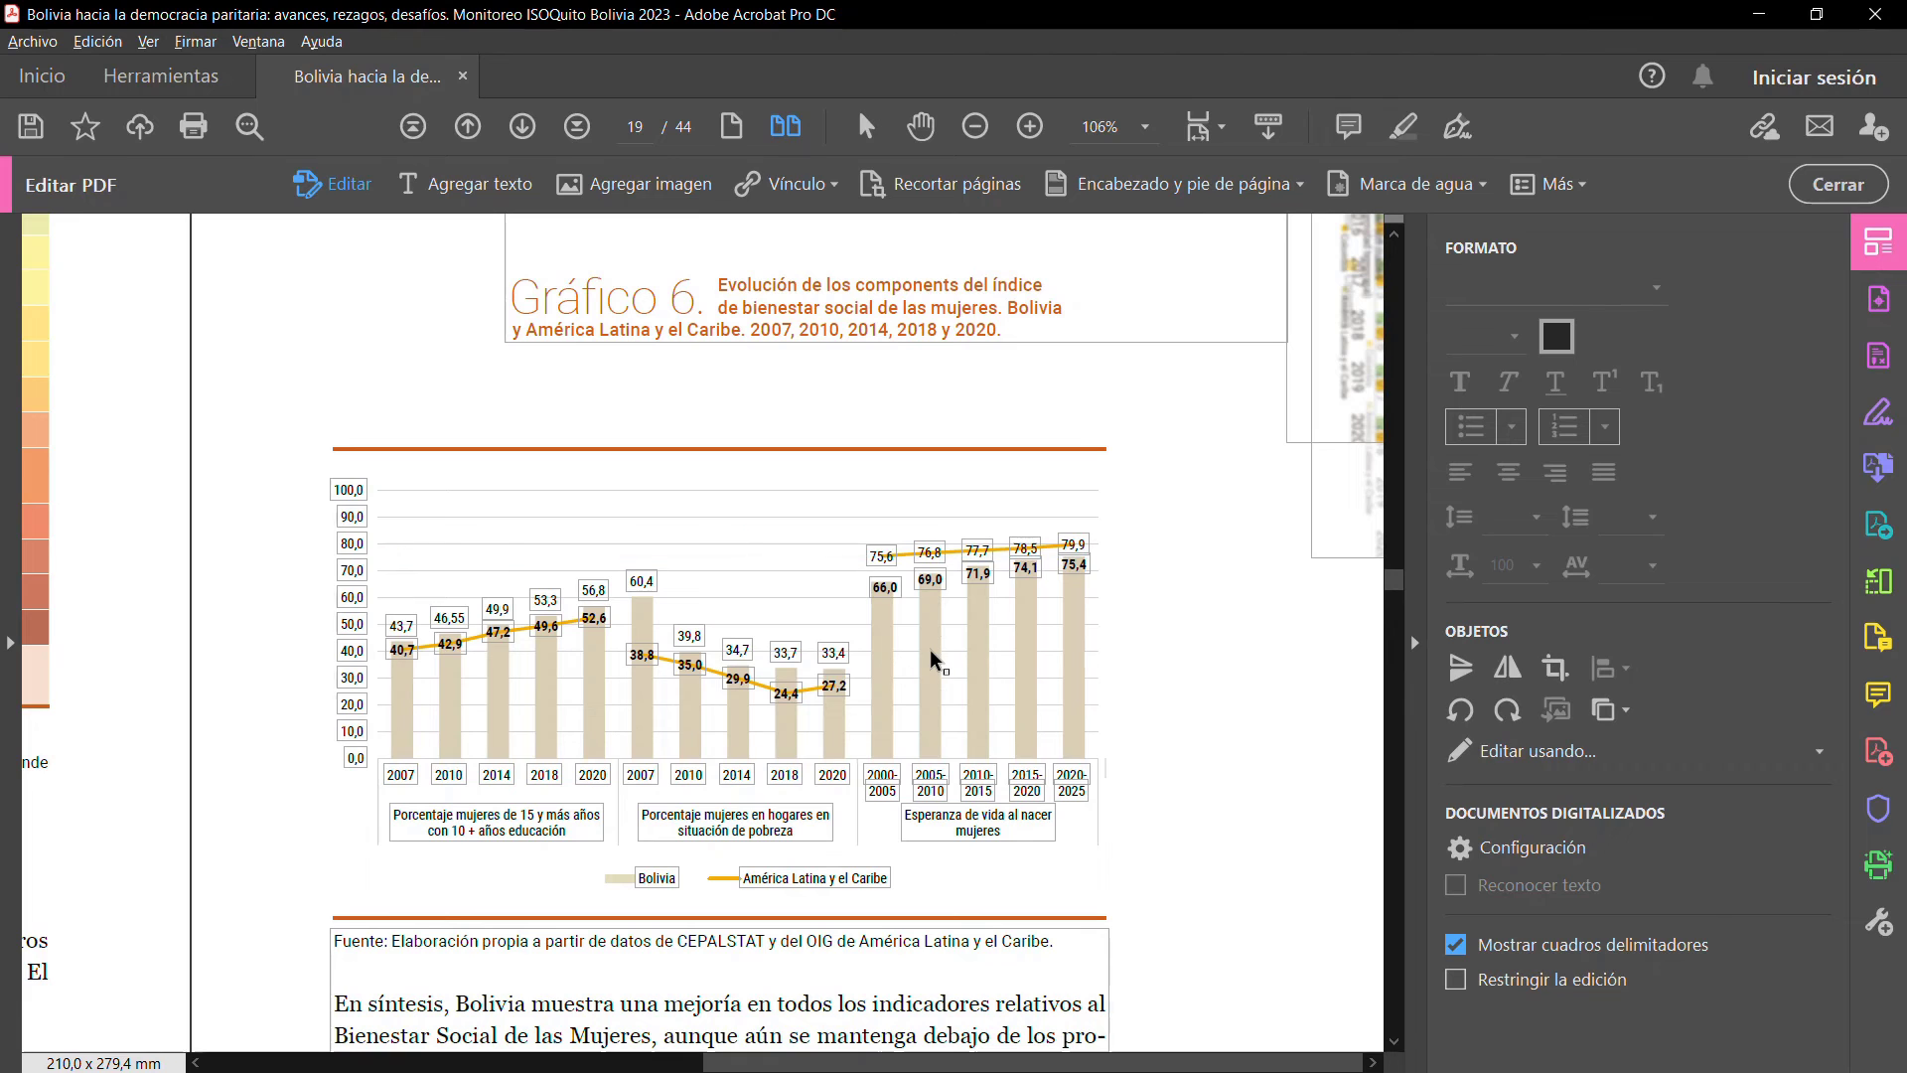
drag(759, 551, 1056, 365)
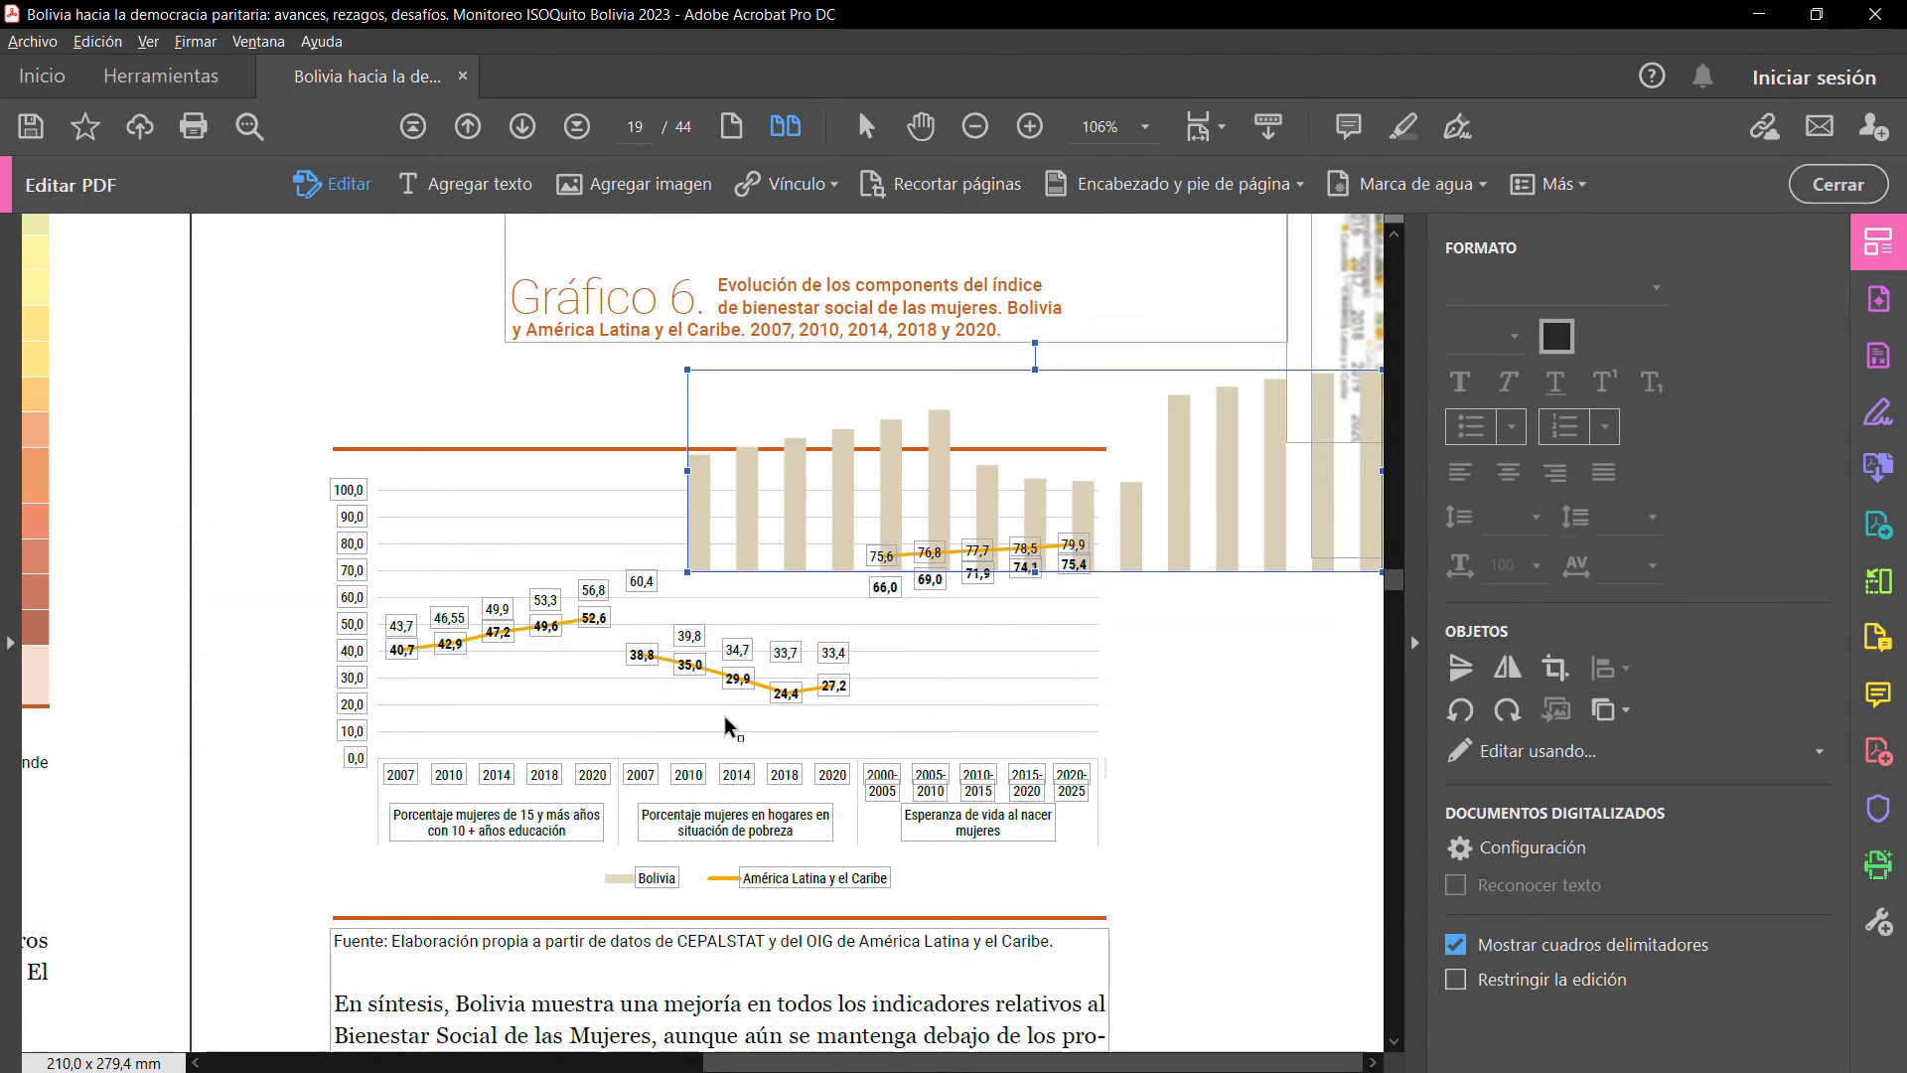
Delete the yellow América Latina y el Caribe line from Gráfico 6 and the orange rule above the chart
click(760, 693)
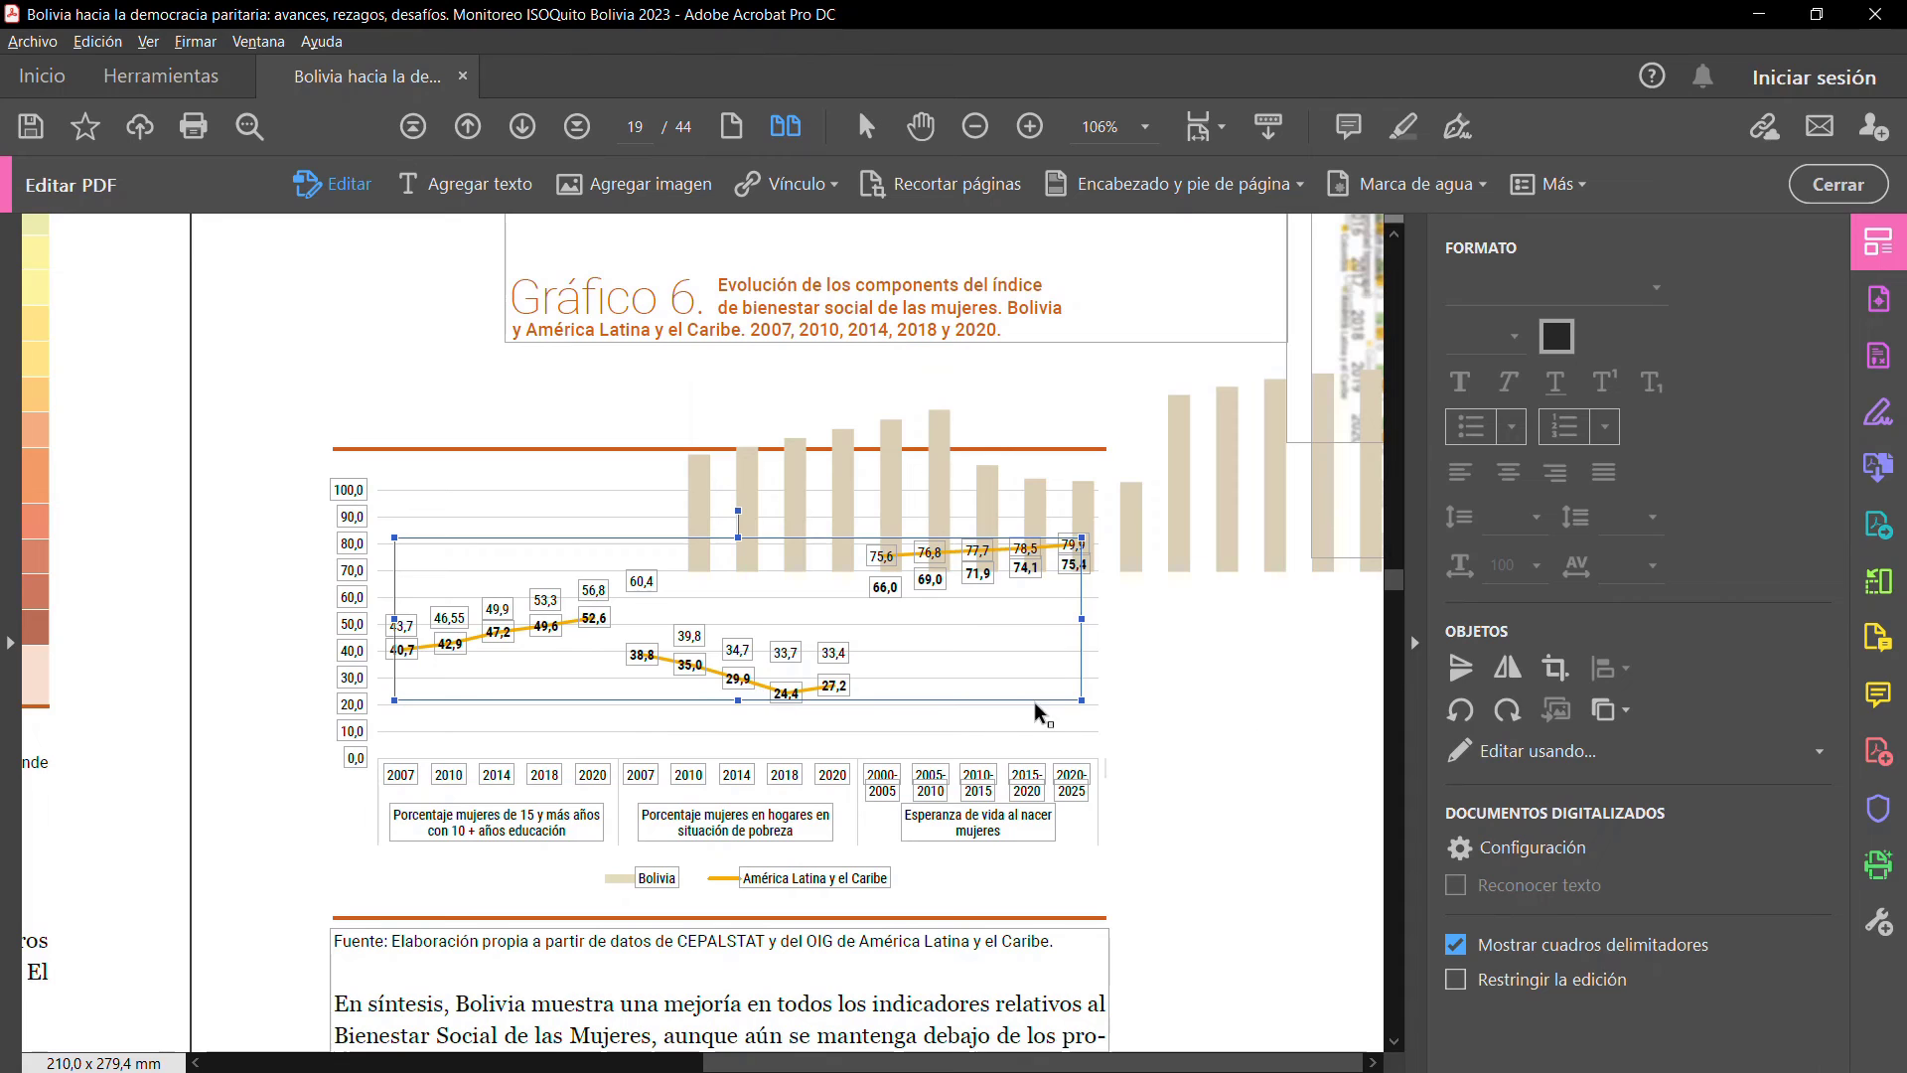
click(1234, 696)
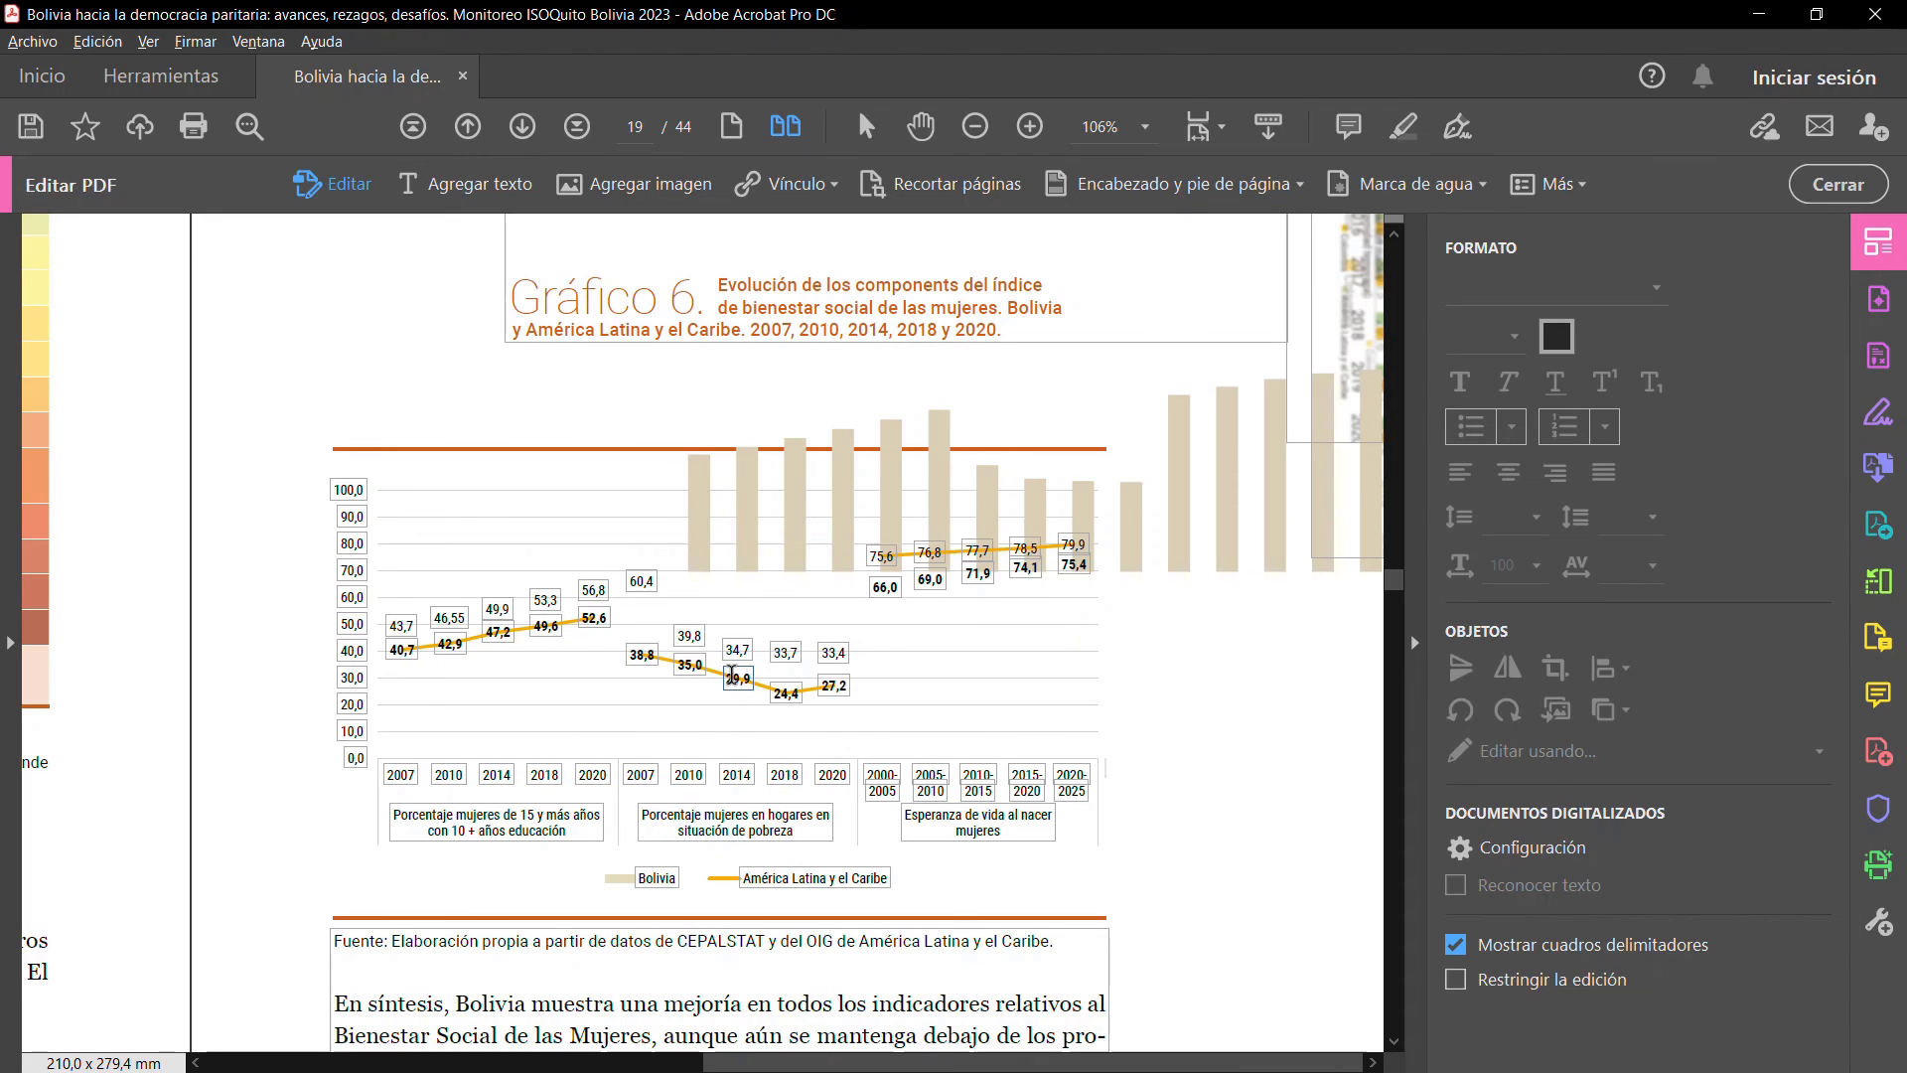
click(731, 675)
click(714, 676)
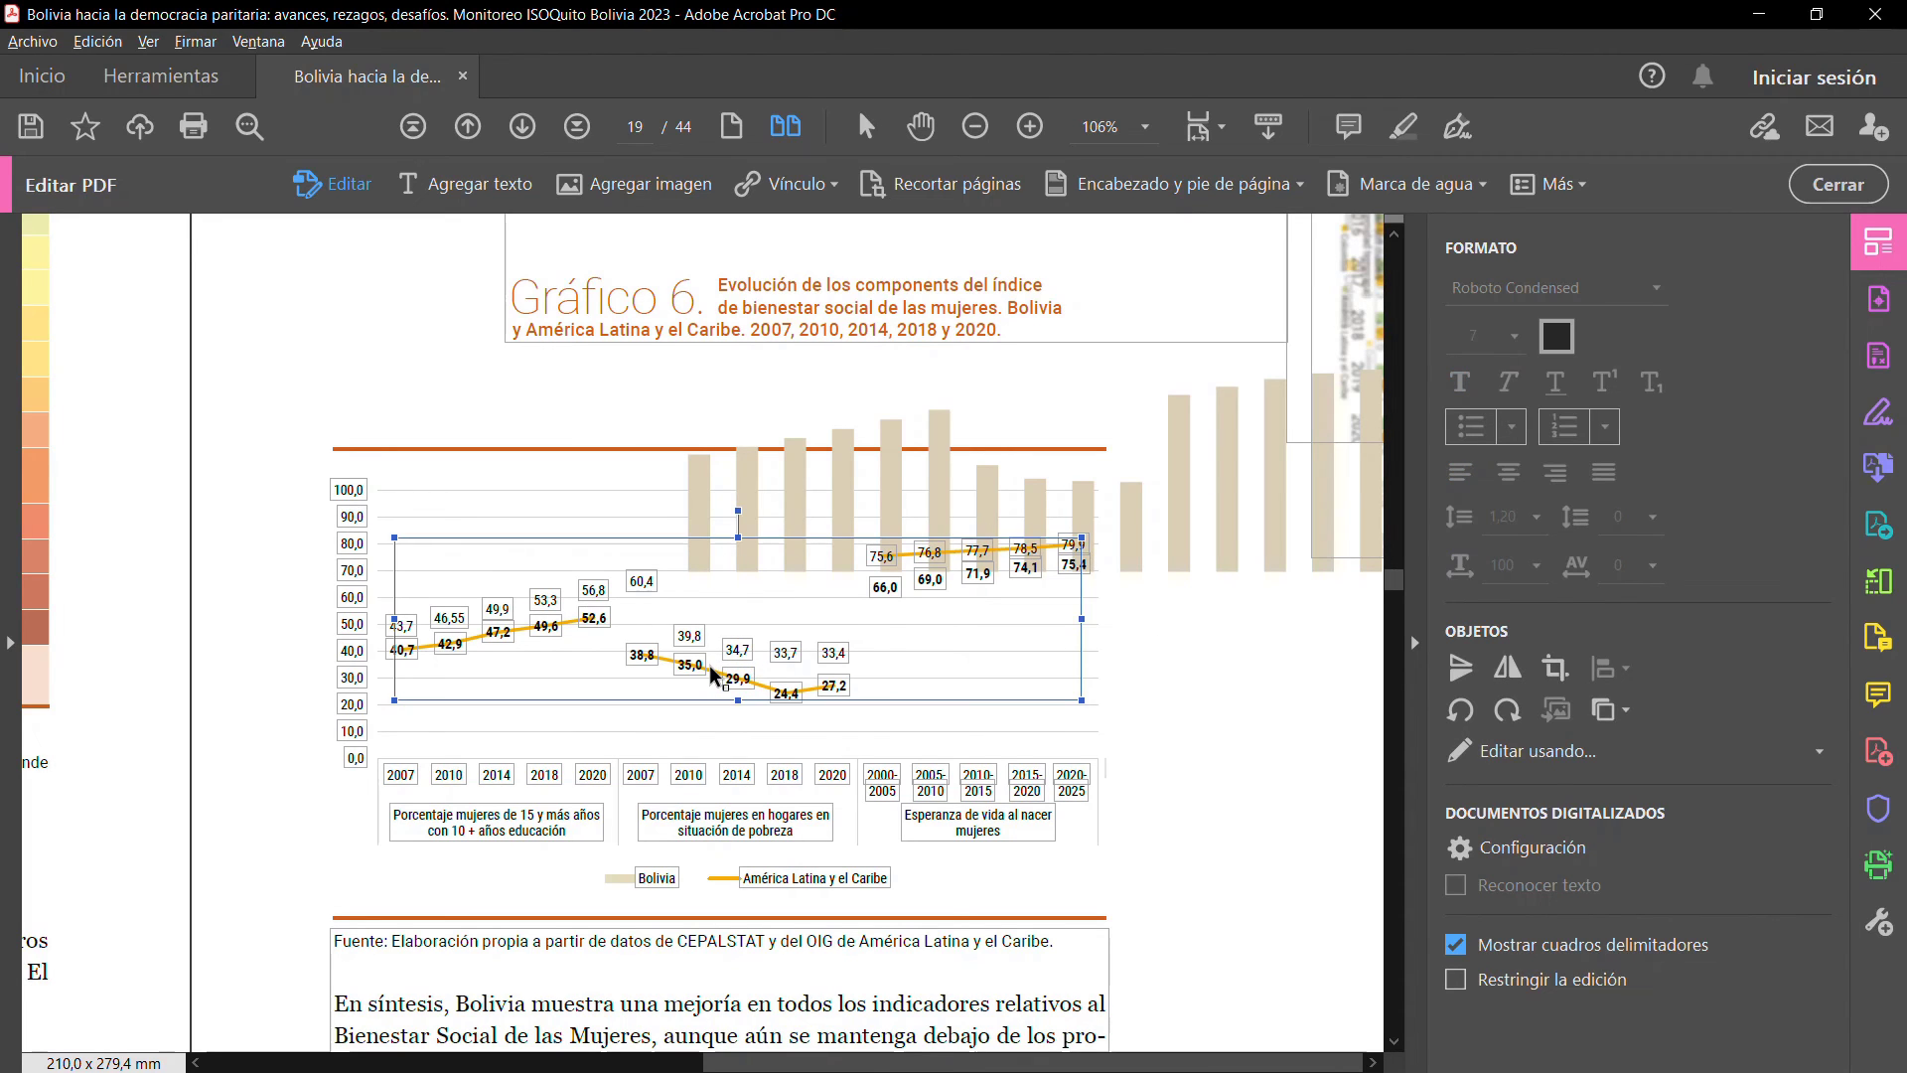
key(Delete)
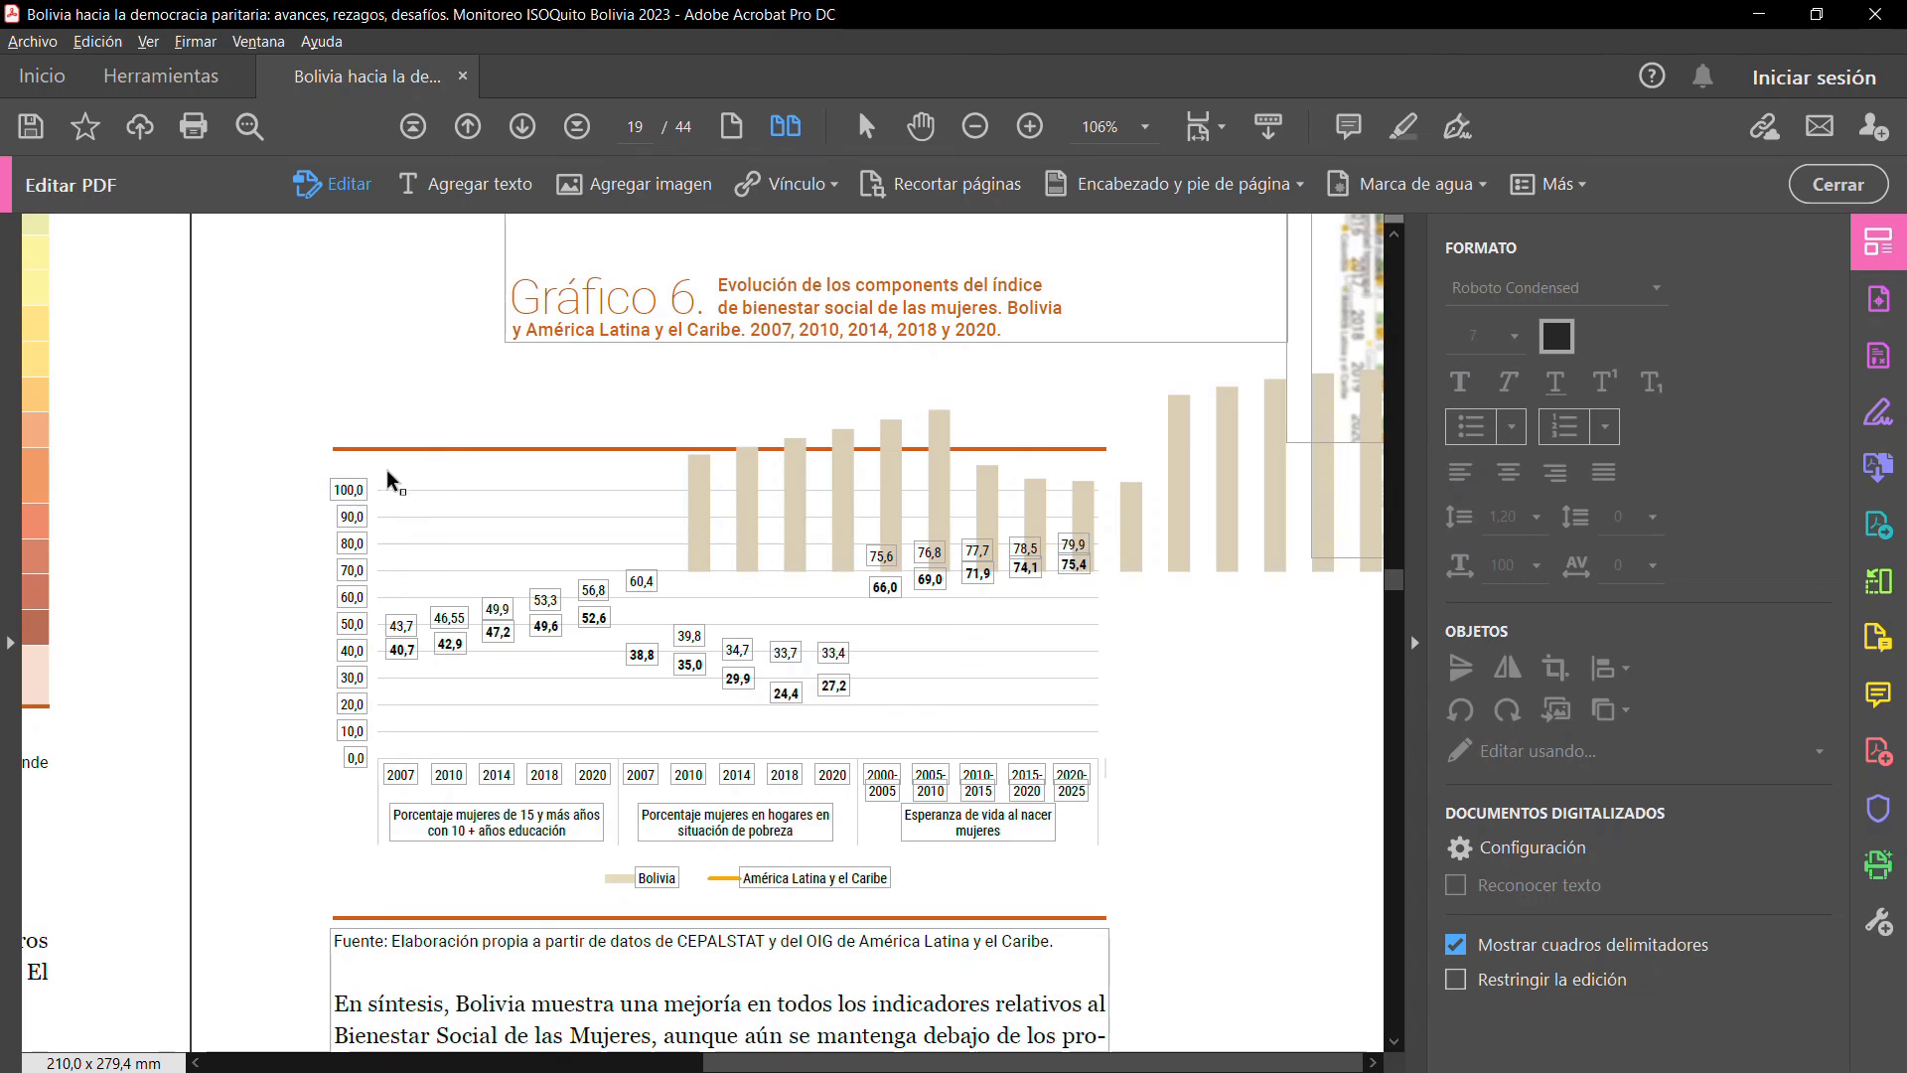
click(448, 450)
key(Delete)
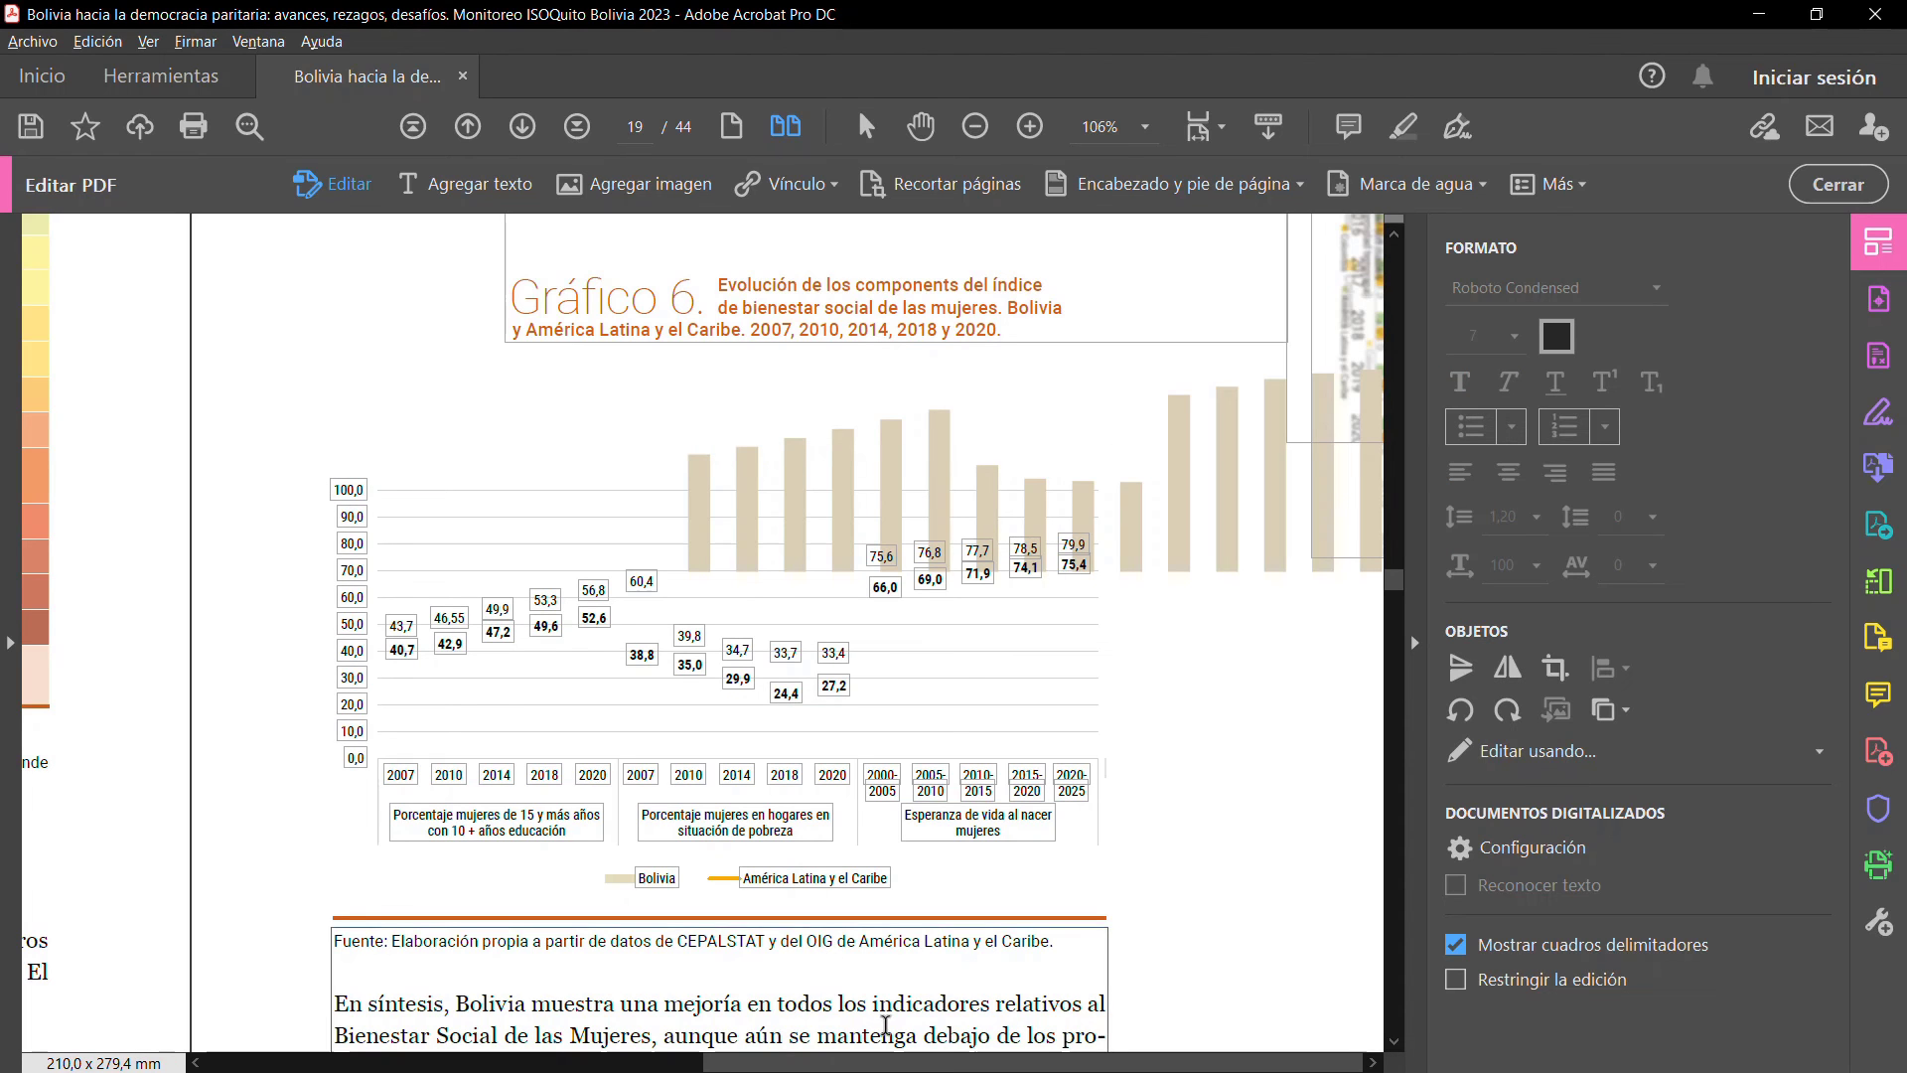
Move the source note and "En síntesis" text block up over the chart, and undo the move
drag(1118, 969, 1311, 765)
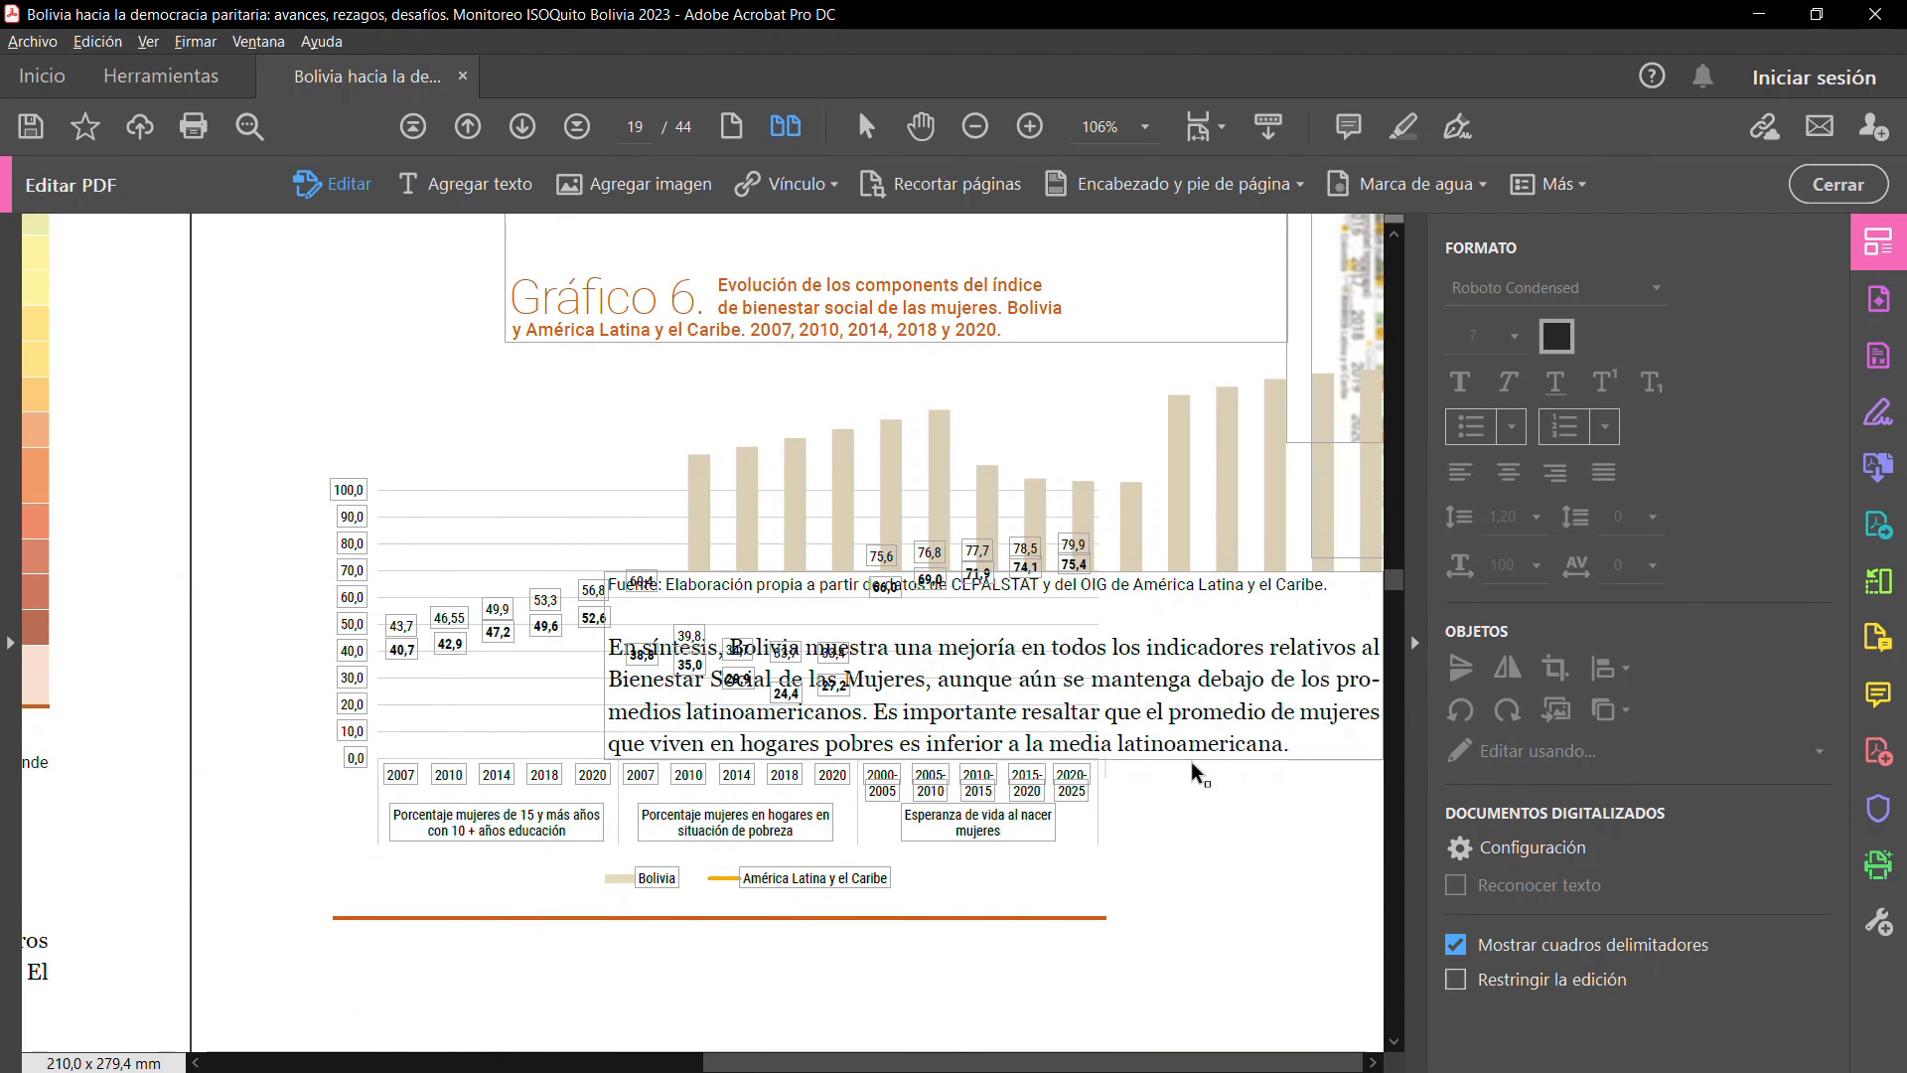
key(ctrl+z)
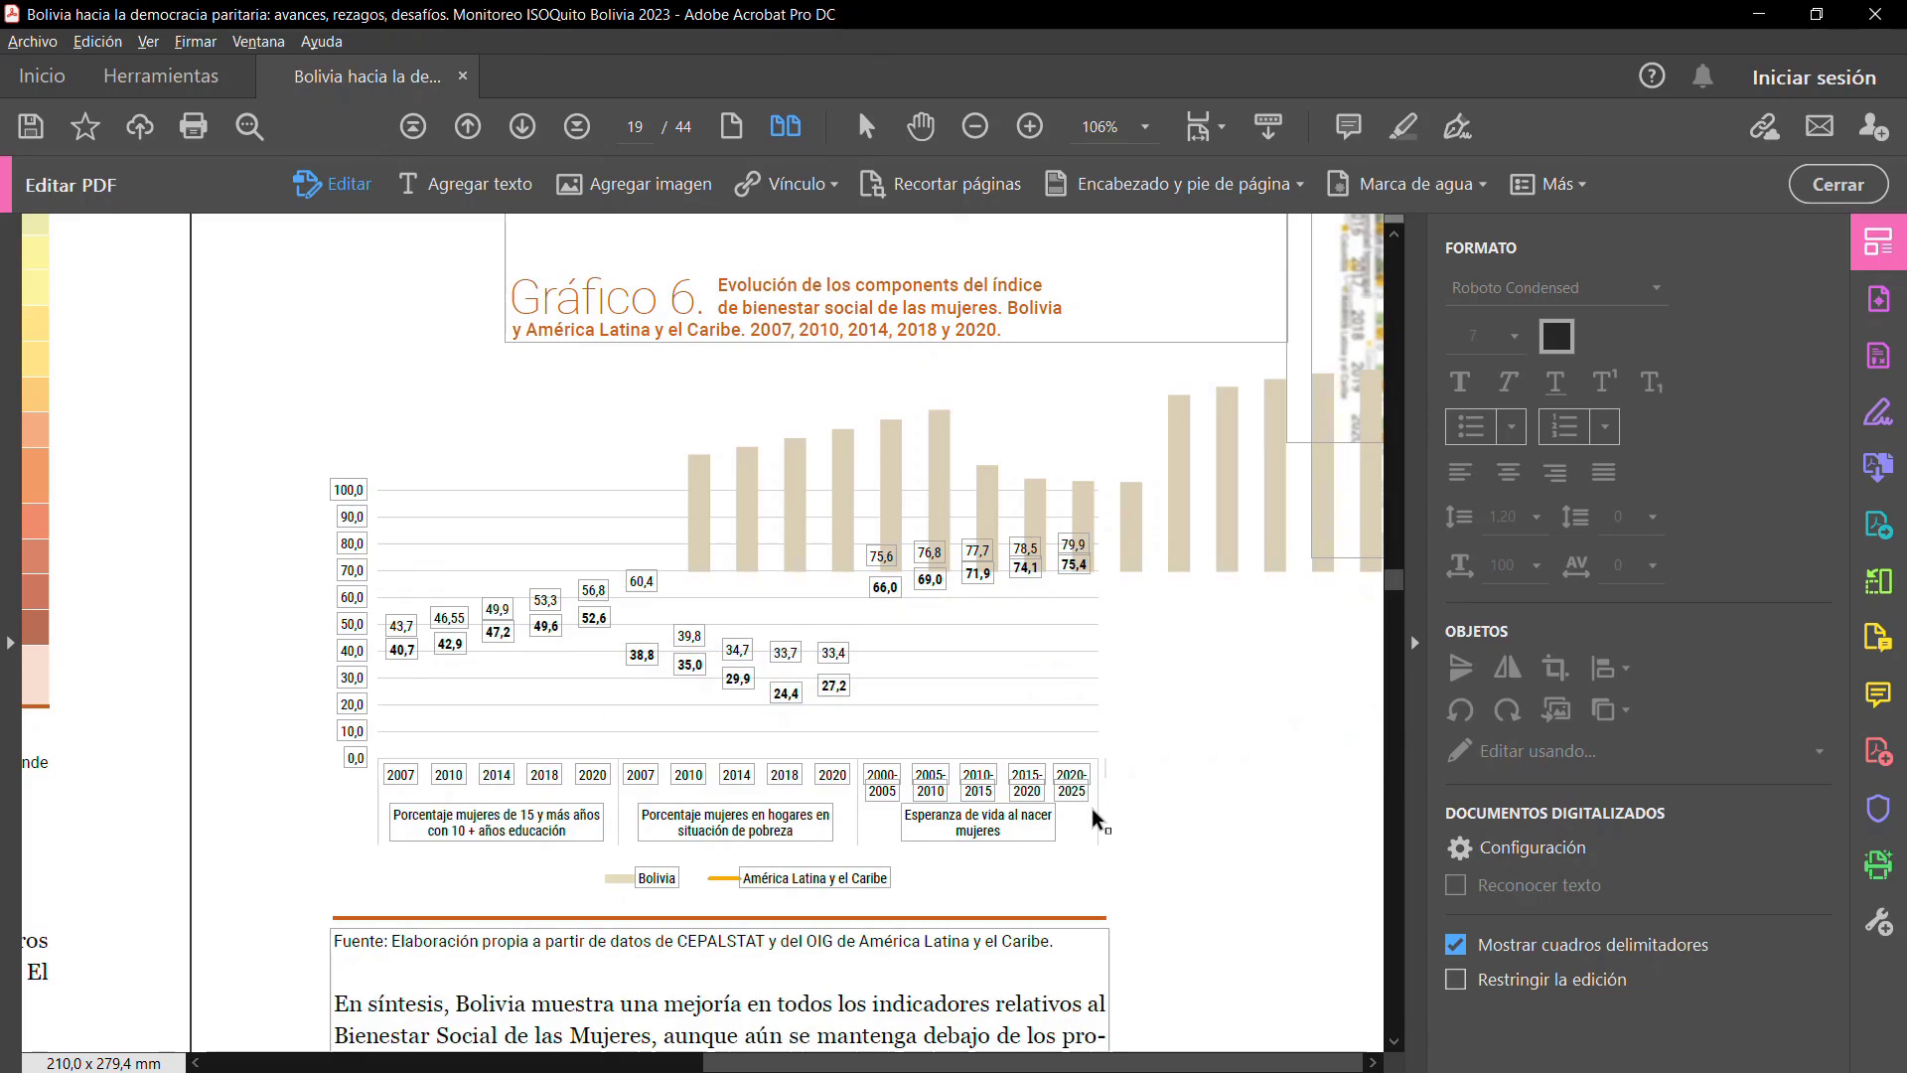